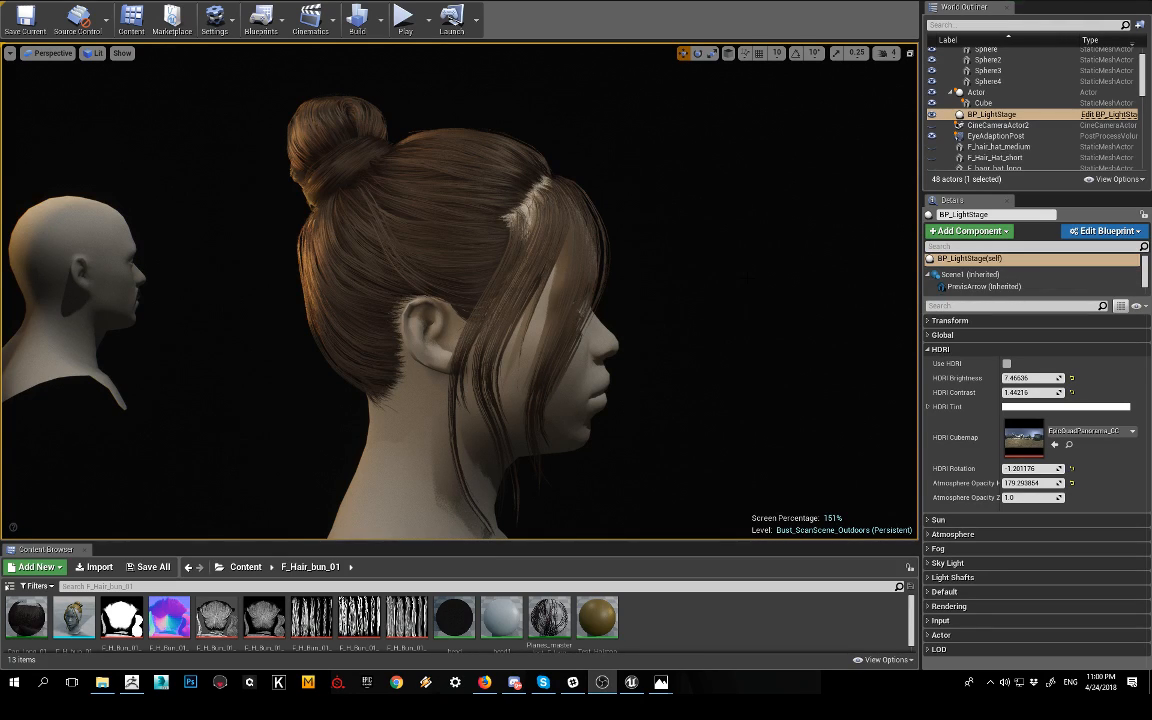
right_click_drag(733, 314, 660, 314, "alt")
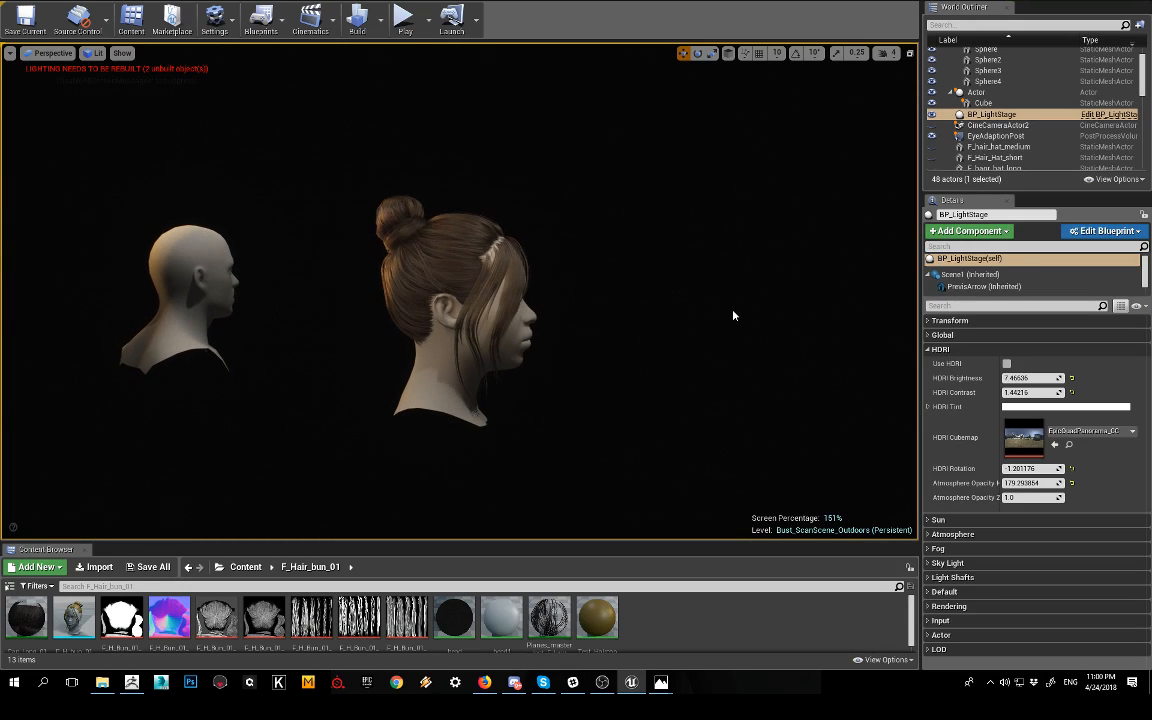
left_click(1006, 685)
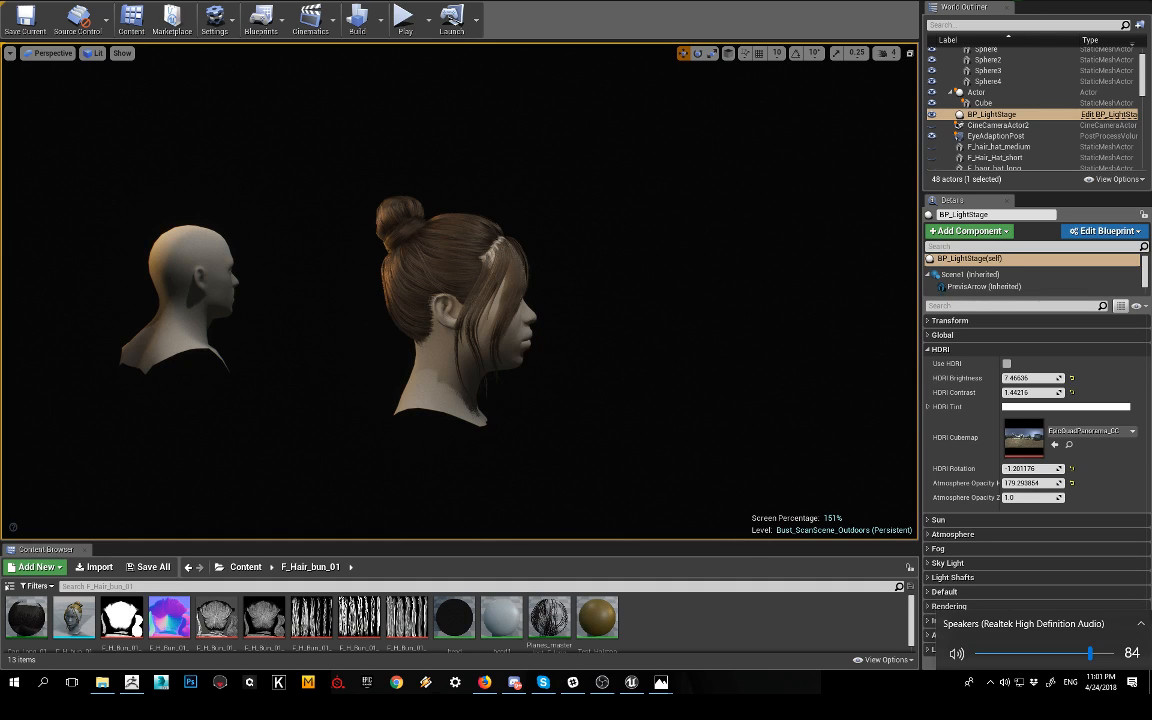
left_click(847, 572)
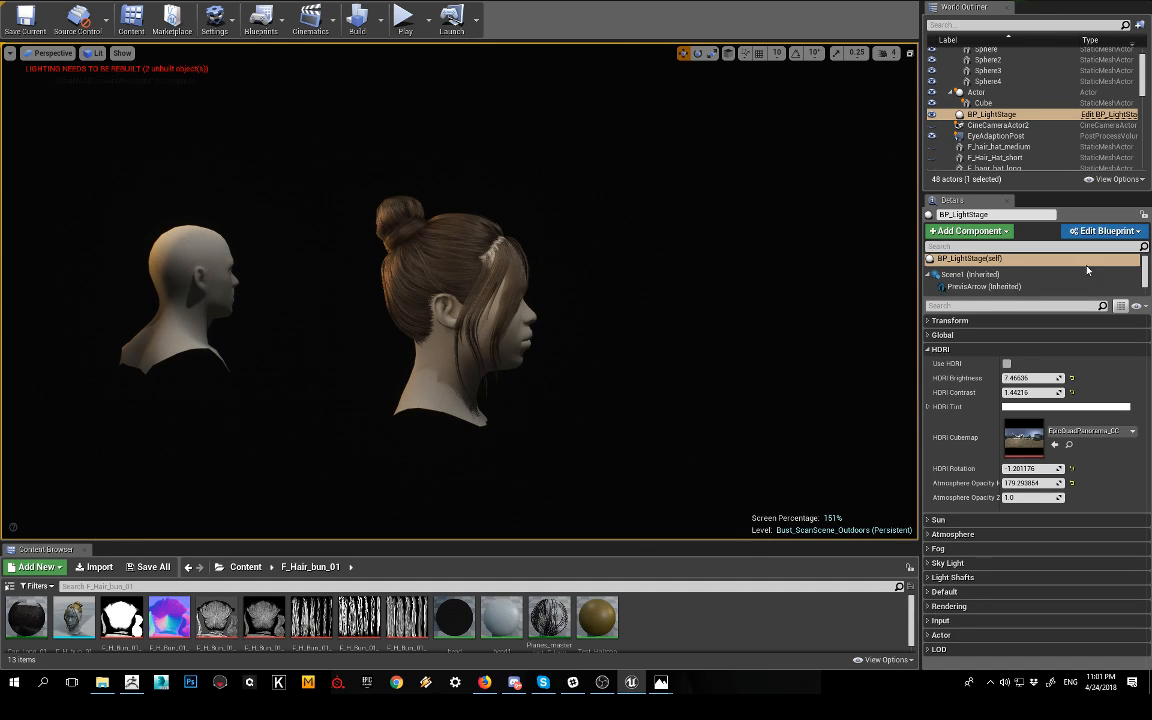
Step: Examine the bun hairstyle on the head from both sides and the front, with the viewport enlarged to full screen
right_click_drag(658, 327, 740, 327, "alt")
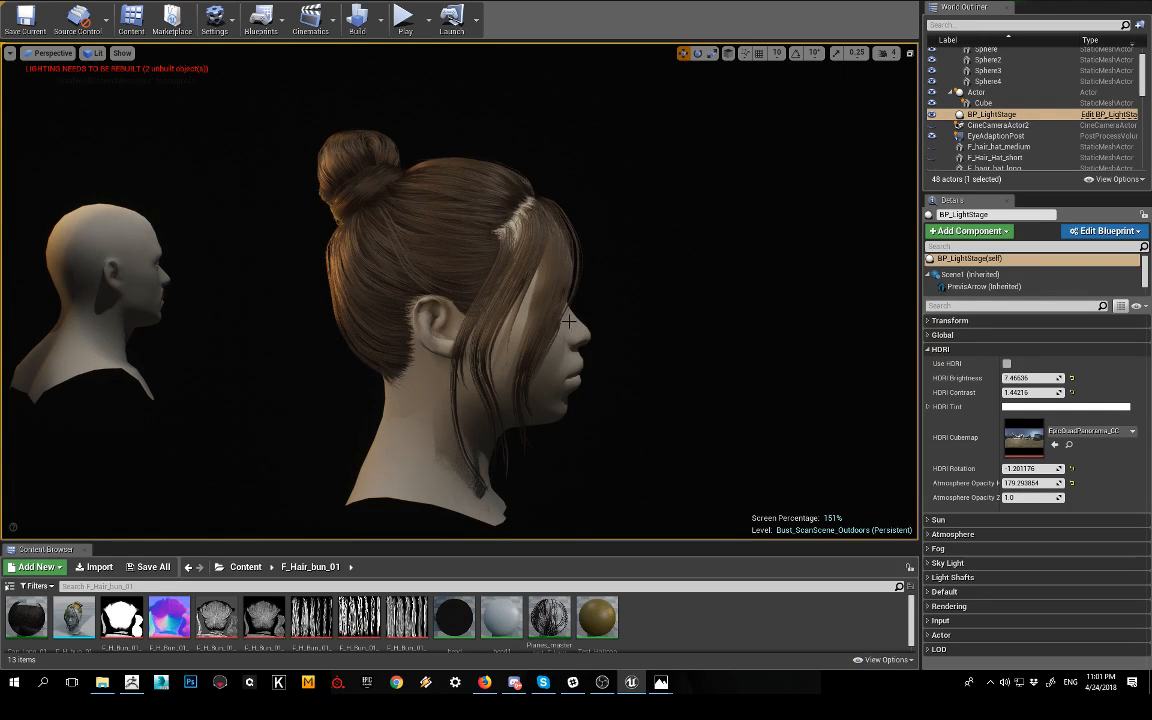
left_click(436, 189)
left_click(658, 327)
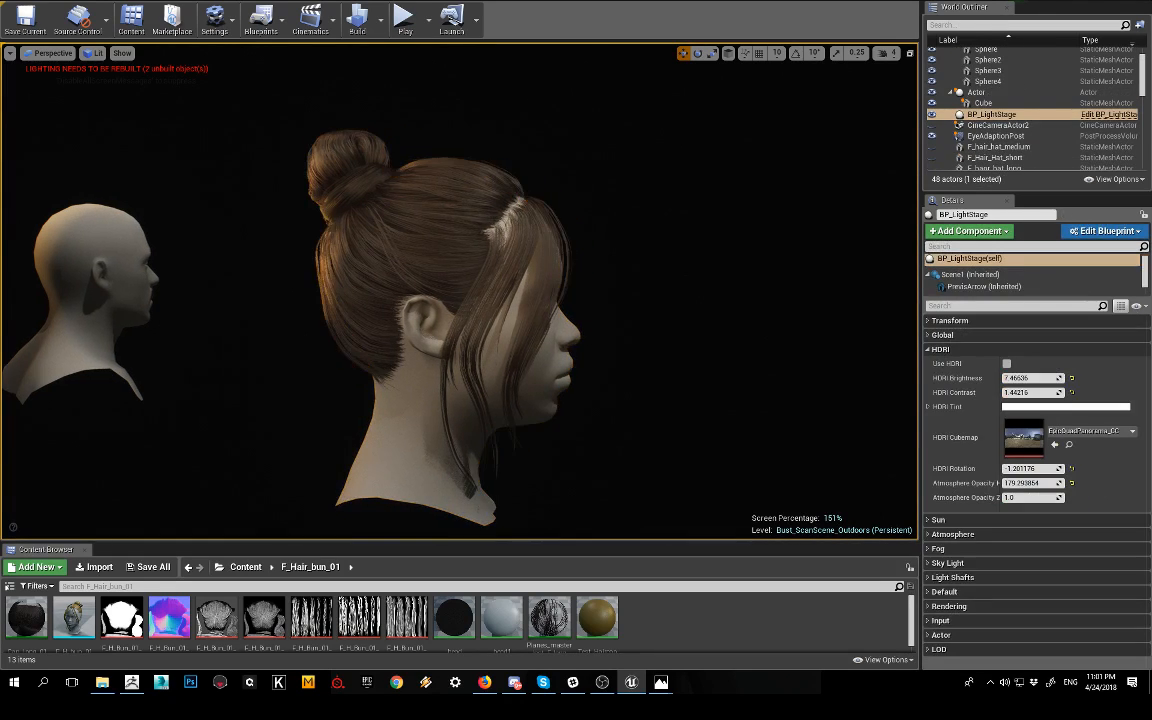
left_click_drag(658, 327, 445, 327, "alt")
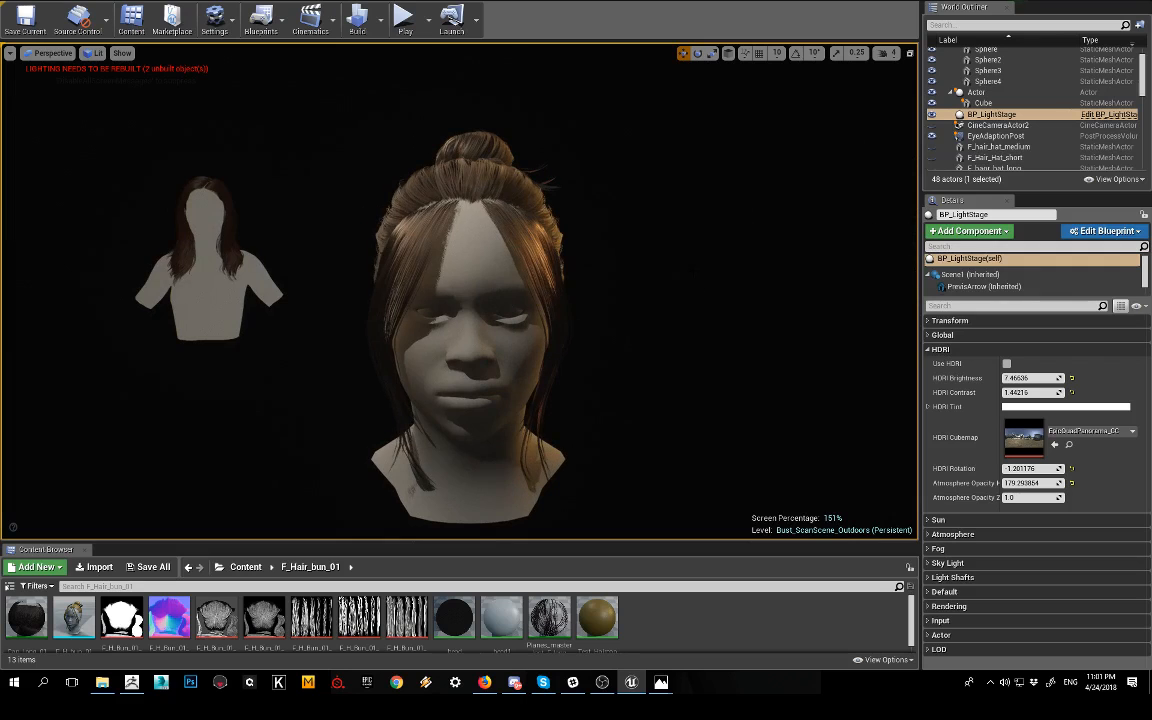
left_click_drag(620, 246, 345, 246, "alt")
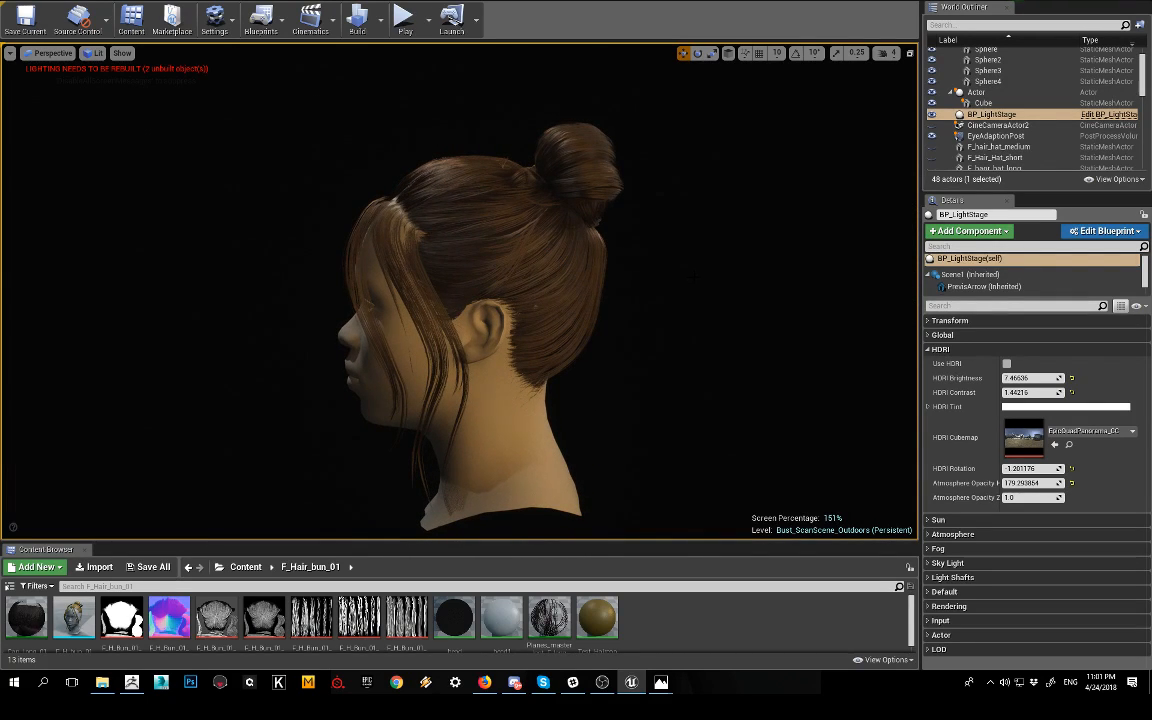
key("F11")
left_click_drag(420, 335, 1114, 305, "alt")
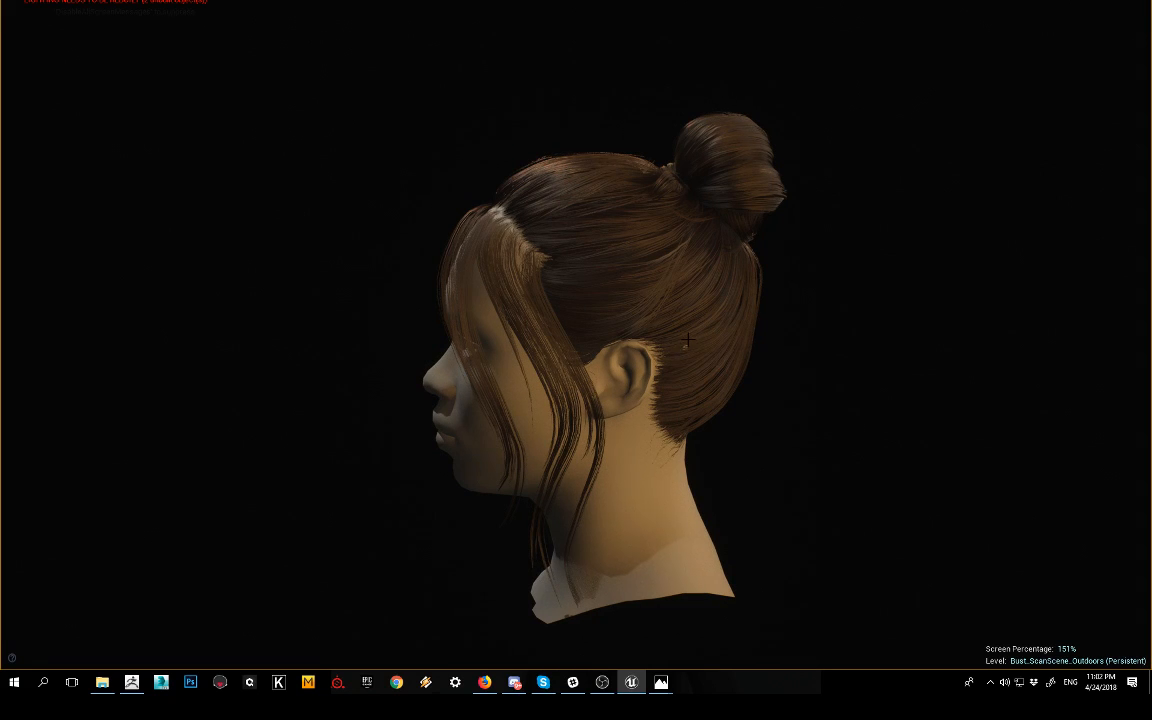
left_click_drag(706, 311, 1075, 326, "alt")
left_click_drag(768, 329, 828, 329, "alt")
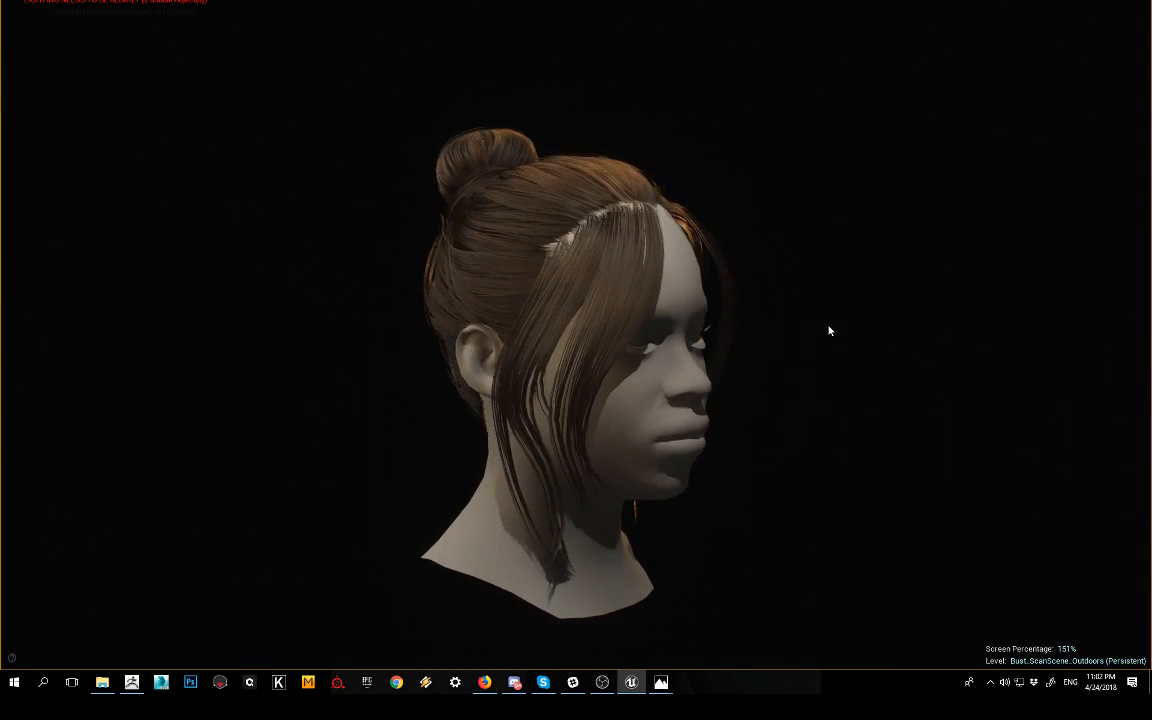
right_click_drag(828, 329, 588, 329, "alt")
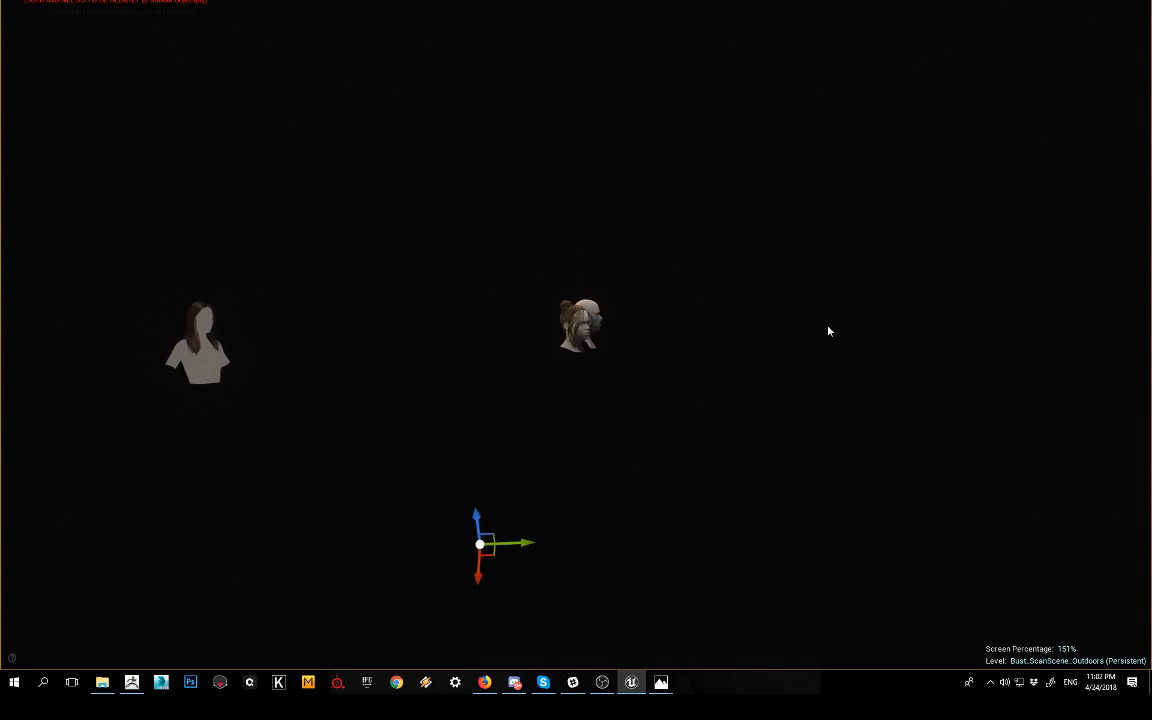
Step: Move the head with the bun hairstyle sideways so it stands clear of the bald head
left_click_drag(515, 543, 725, 496)
key("ctrl+z")
key("ctrl+z")
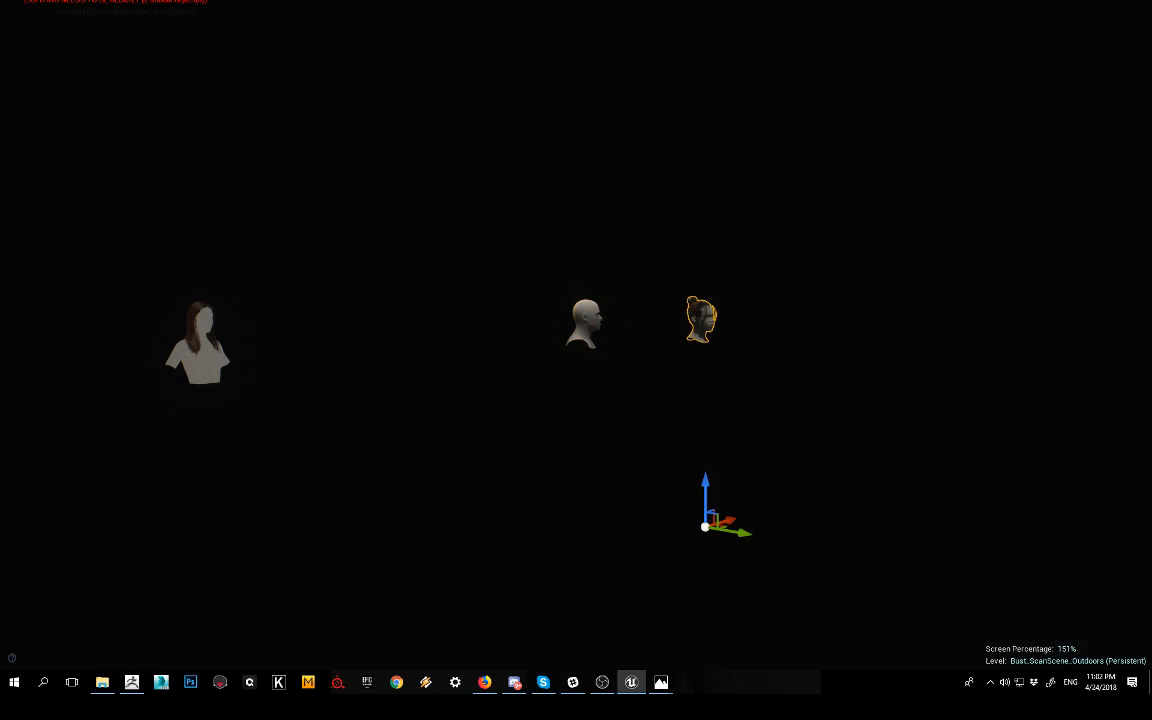
Step: Move the long-haired bust closer to the bald head and the bun-hairstyle head
left_click(172, 318)
left_click_drag(245, 520, 470, 610)
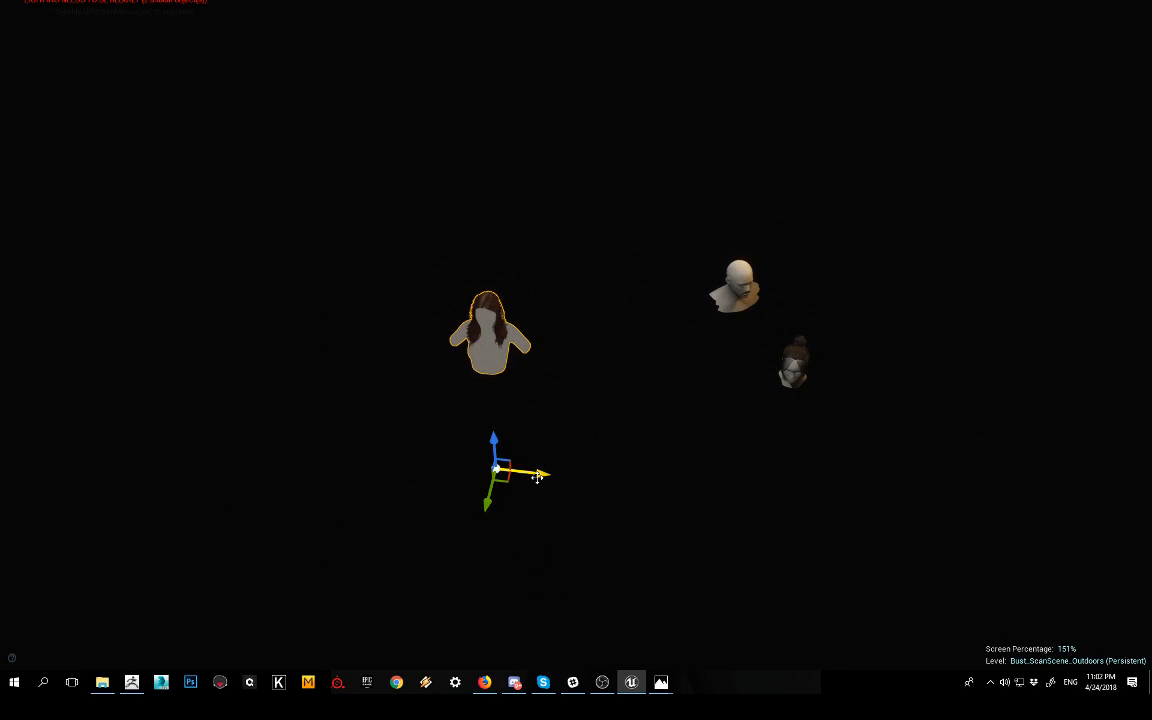
left_click_drag(538, 474, 699, 471)
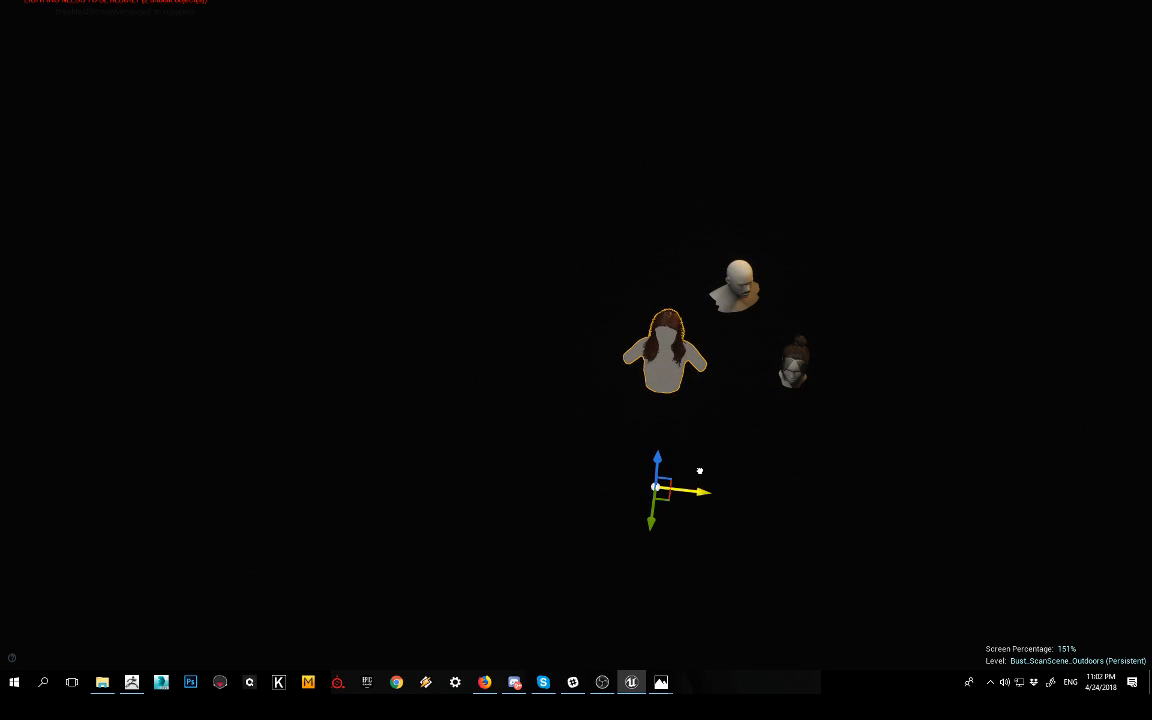
Step: Frame the long-haired bust and examine its wavy hair from the front, the side and above
left_click(699, 405)
left_click(669, 358)
key("f")
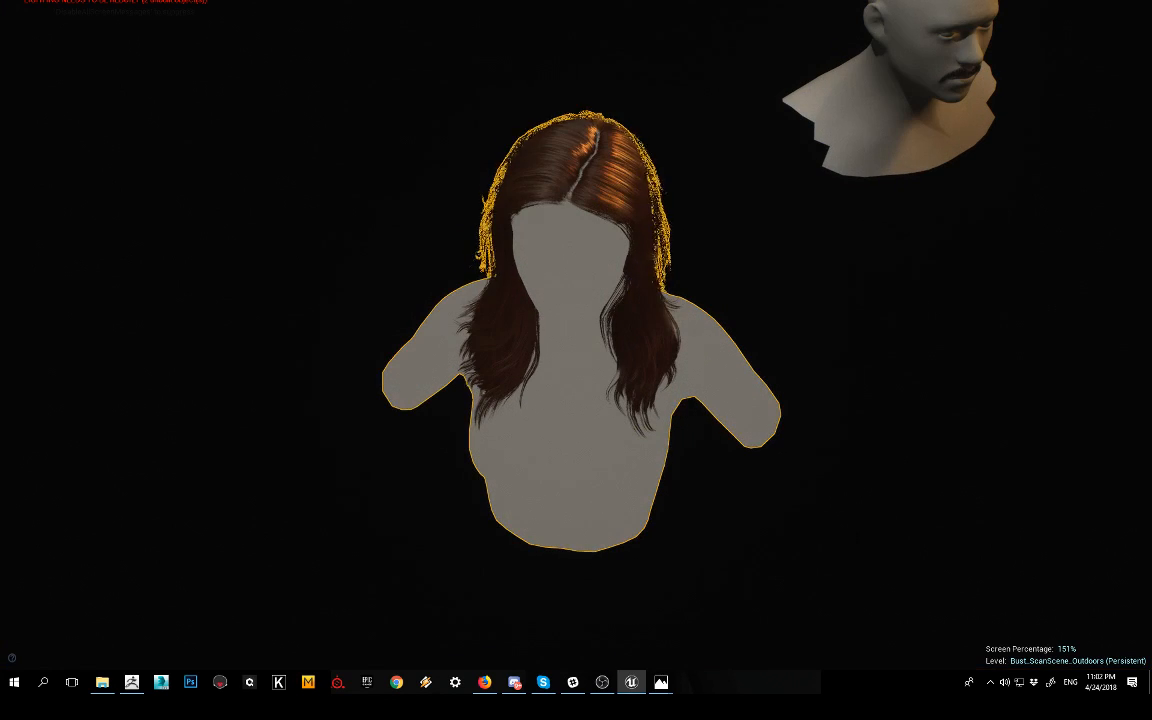
left_click(735, 300)
left_click_drag(735, 300, 785, 295, "alt")
right_click_drag(735, 300, 790, 300, "alt")
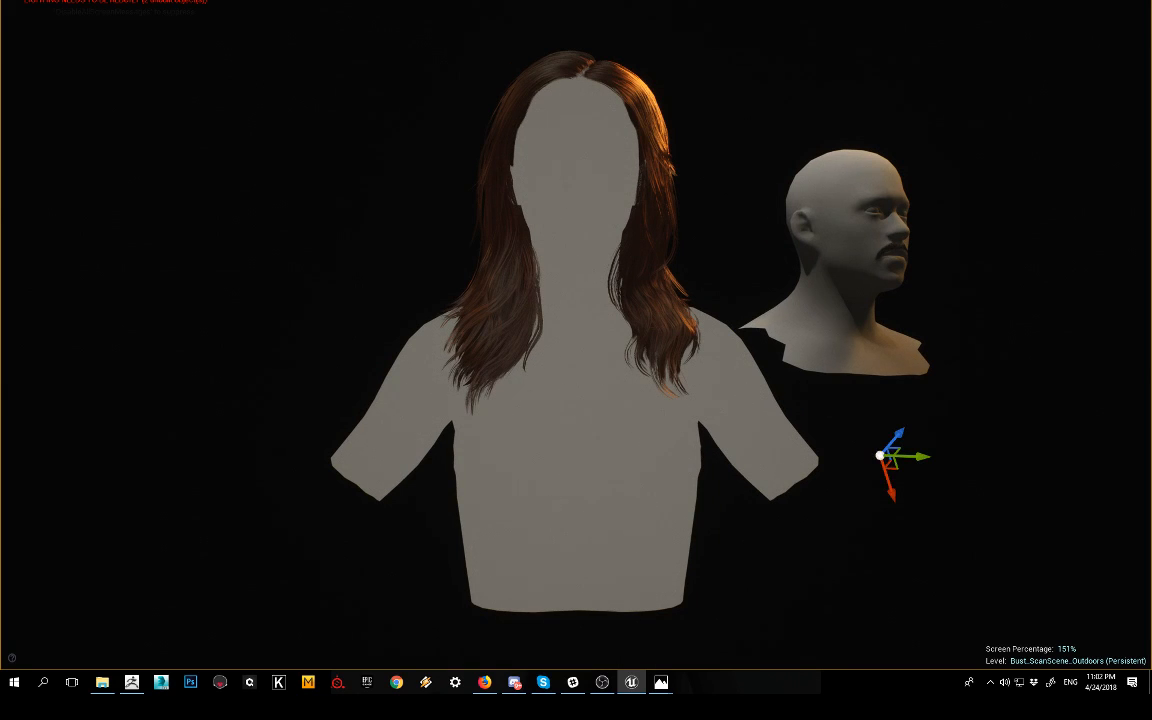
middle_click_drag(790, 300, 762, 340, "alt")
left_click_drag(762, 340, 1150, 345, "alt")
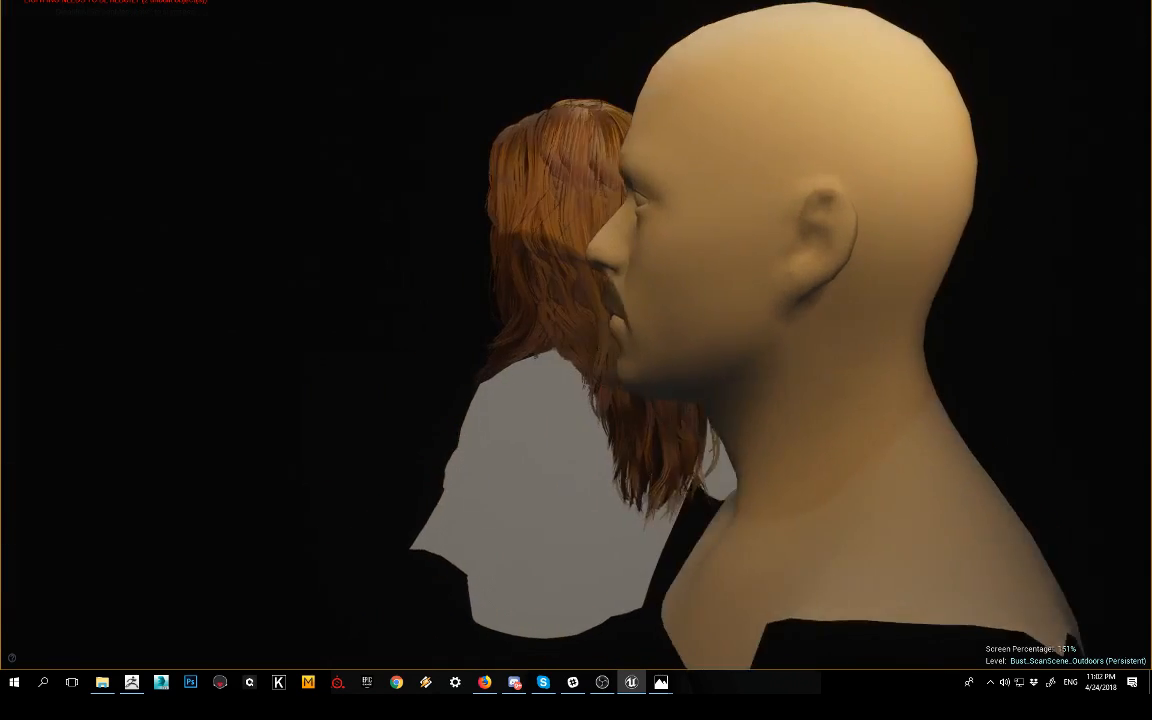
left_click_drag(560, 275, 724, 275, "alt")
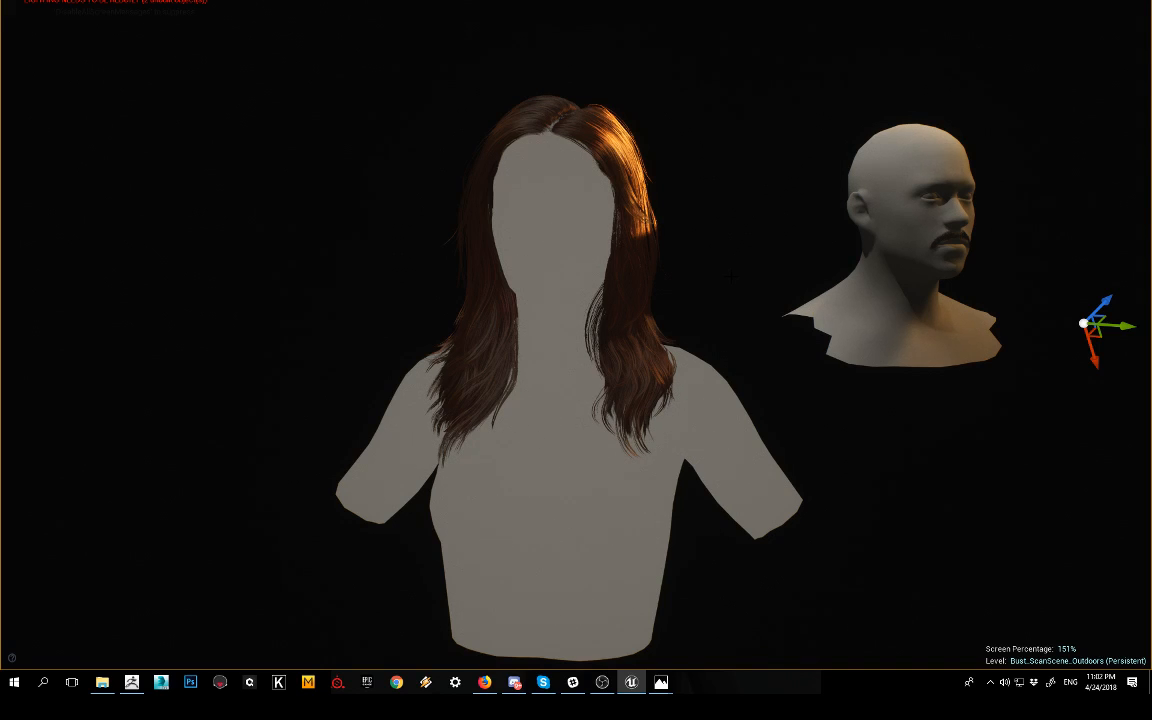
scroll(576, 335, "down", 6)
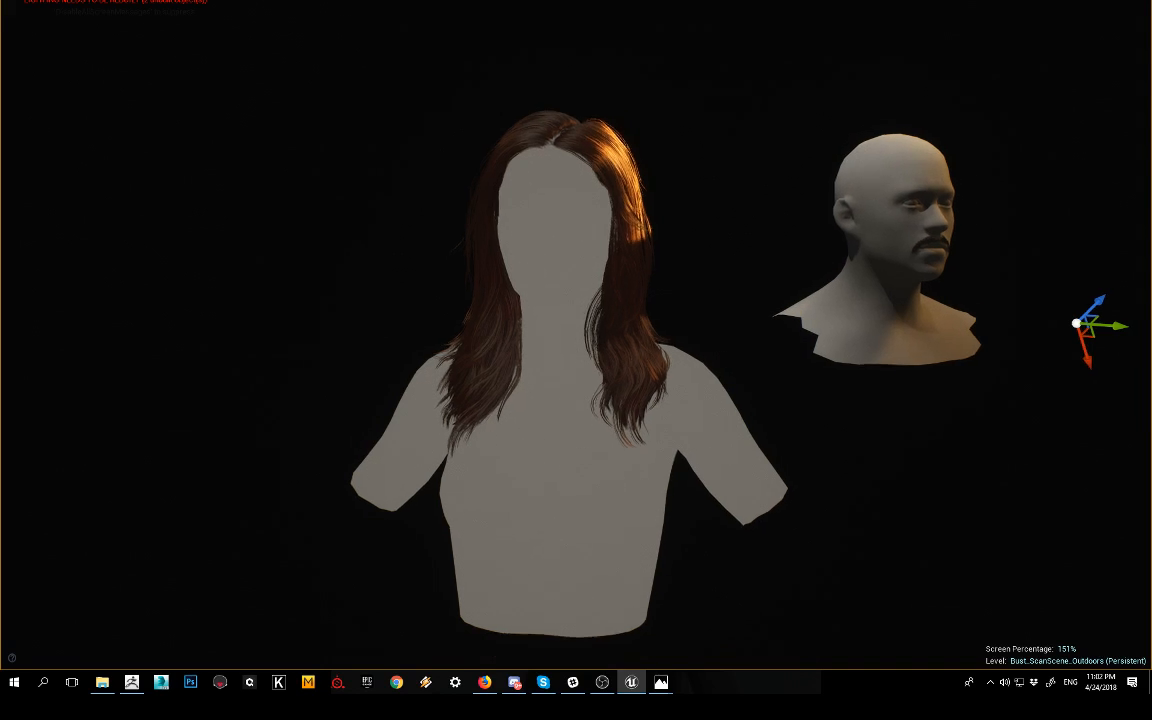
scroll(1008, 323, "down", 4)
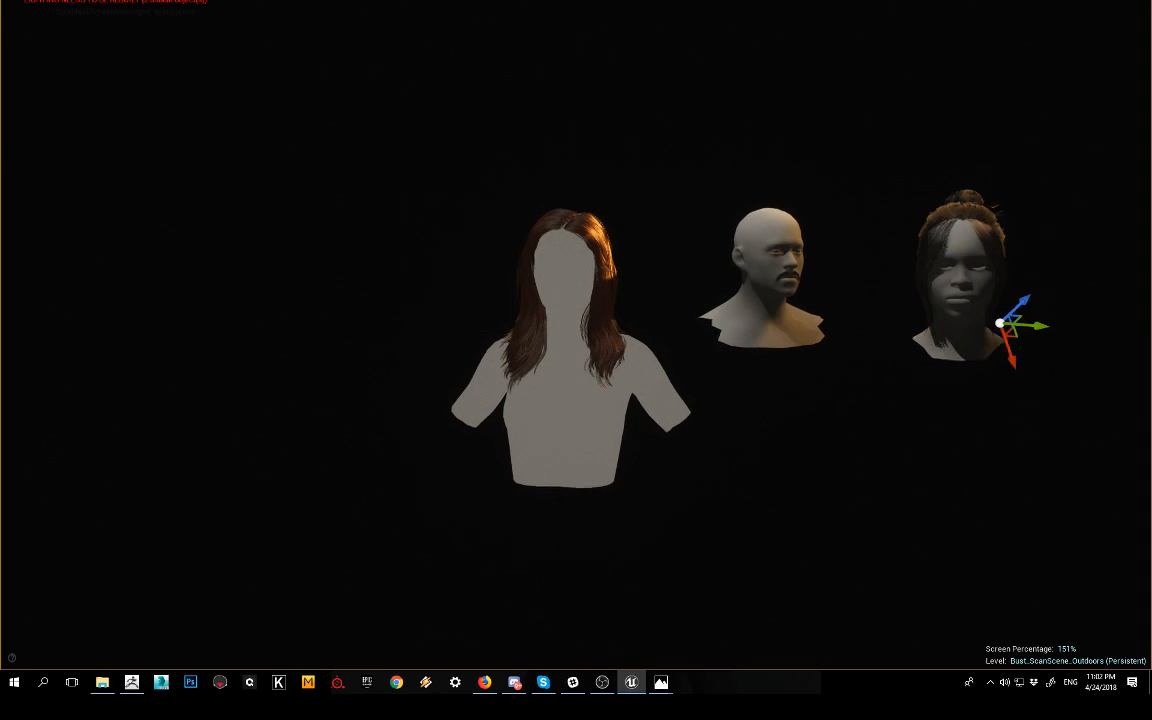
Step: Space out the models by shifting the long-haired bust away from the heads and moving the moustached head away from the bun-hairstyle head
left_click(722, 289)
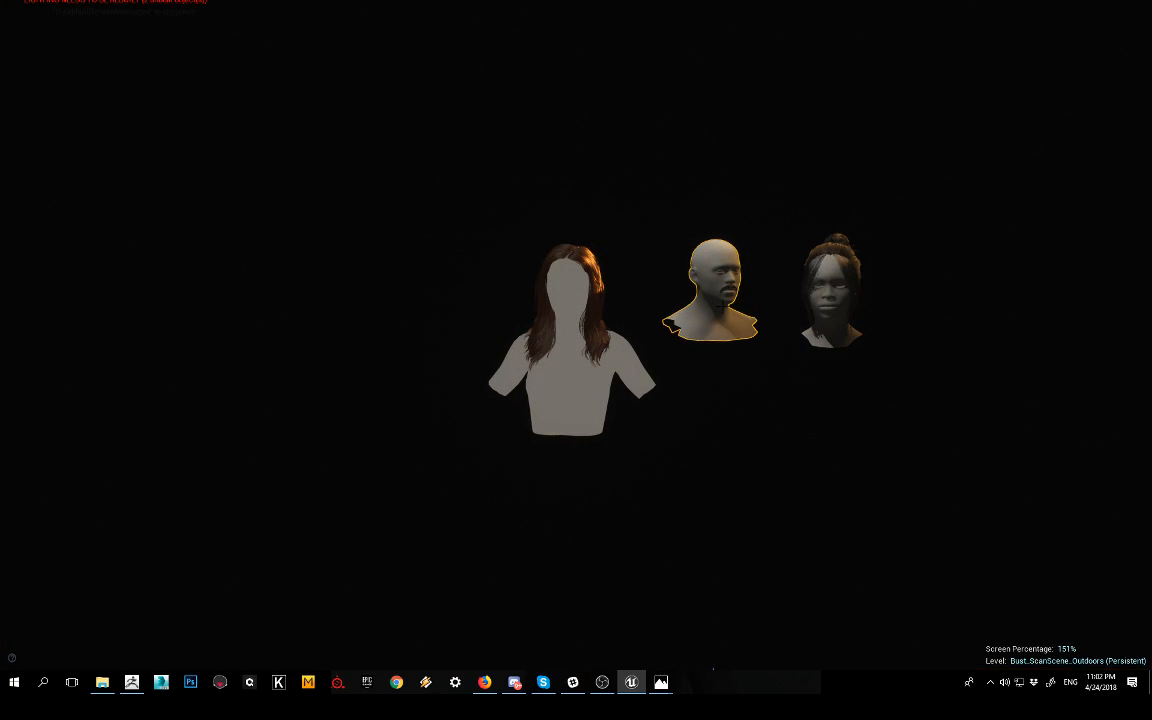
left_click(570, 330)
scroll(570, 330, "down", 5)
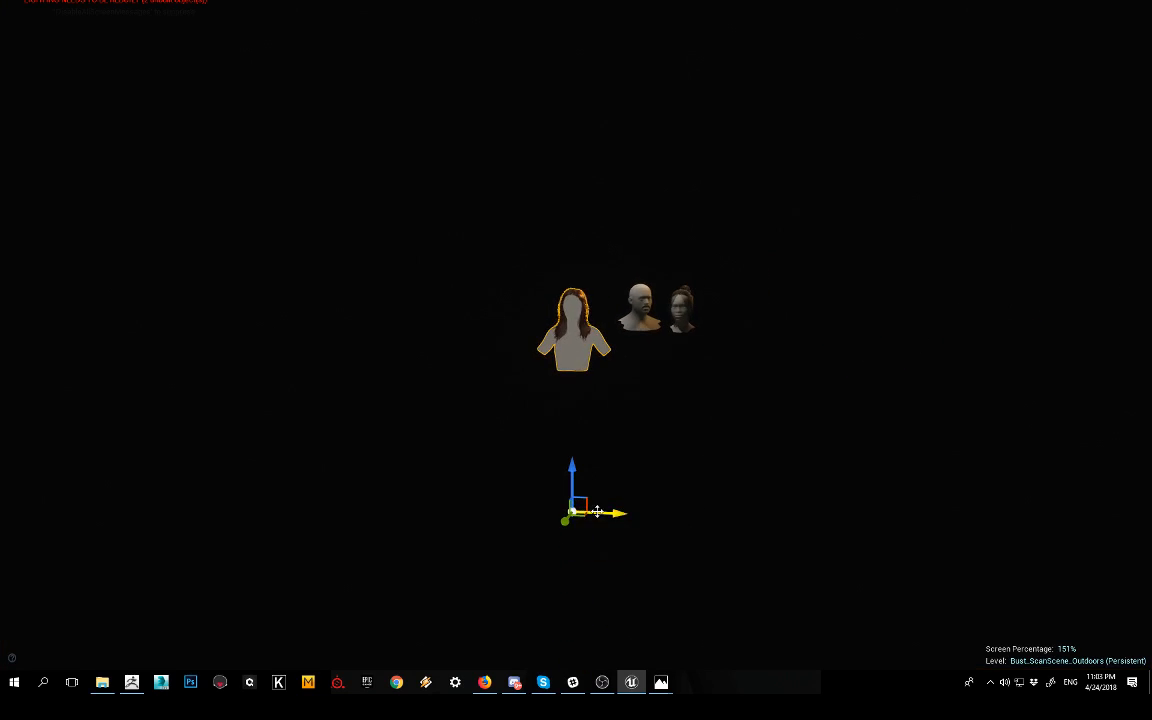
left_click_drag(596, 511, 403, 505)
left_click(640, 314)
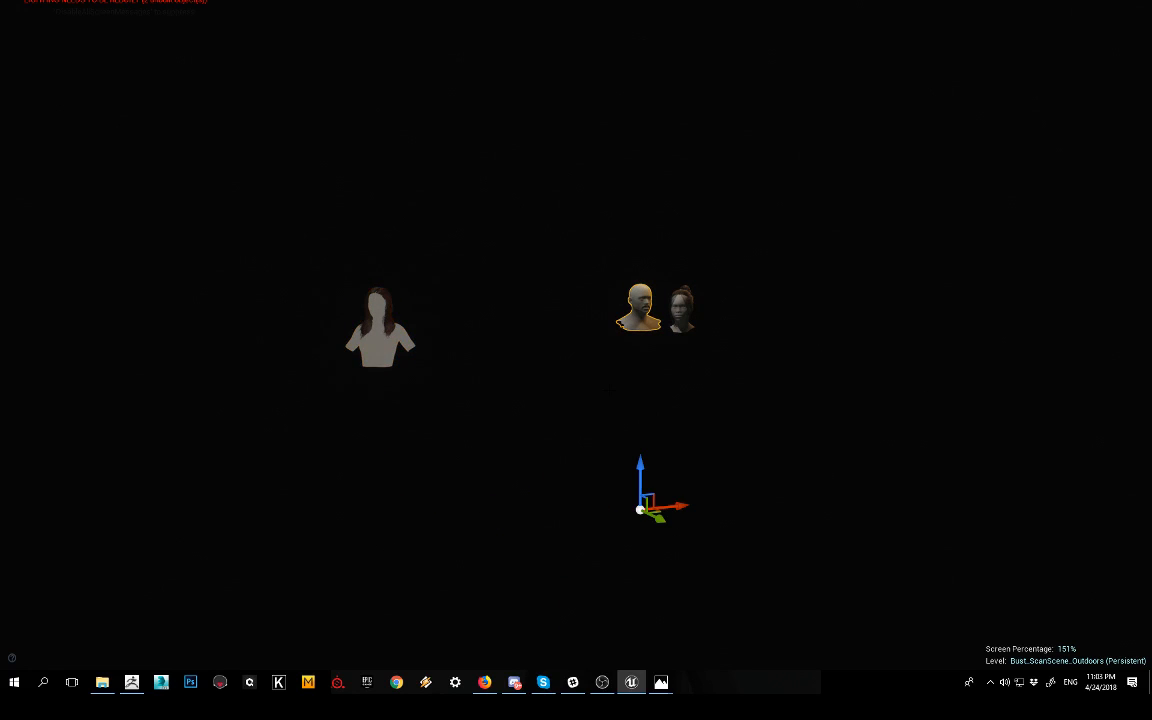
left_click_drag(640, 510, 589, 514)
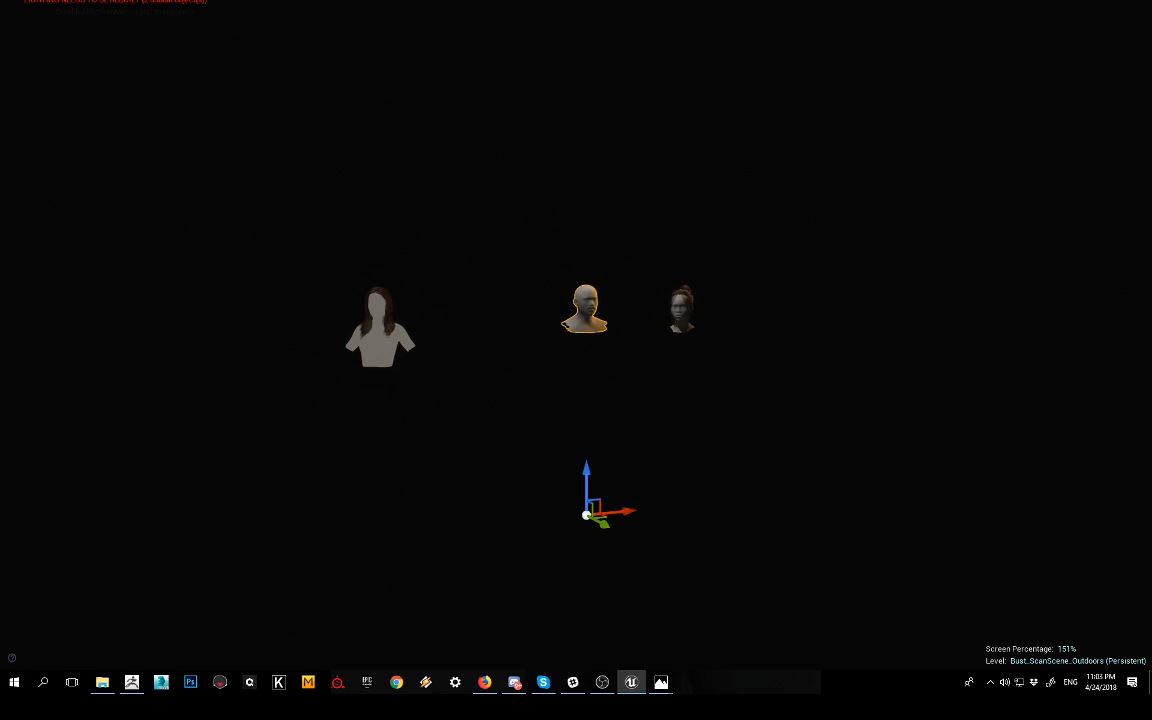
Step: Frame the moustached head and examine the moustache hair close up from several angles
scroll(589, 514, "up", 4)
key("f")
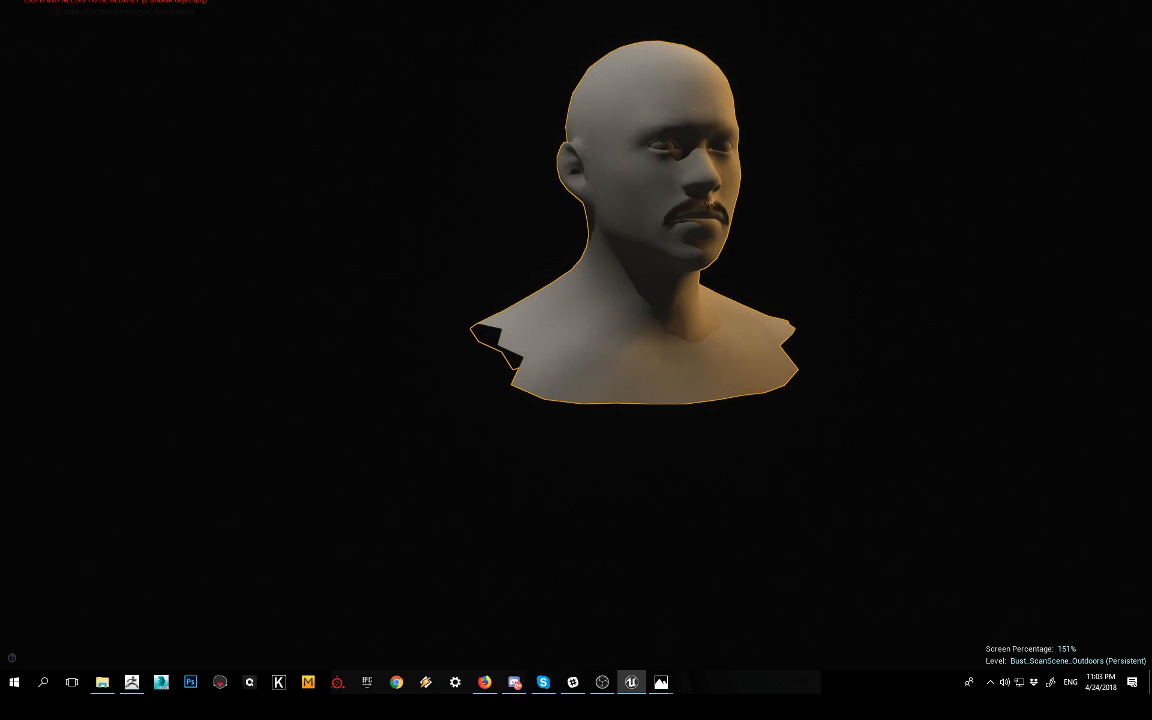
middle_click_drag(688, 144, 608, 250)
scroll(688, 144, "up", 5)
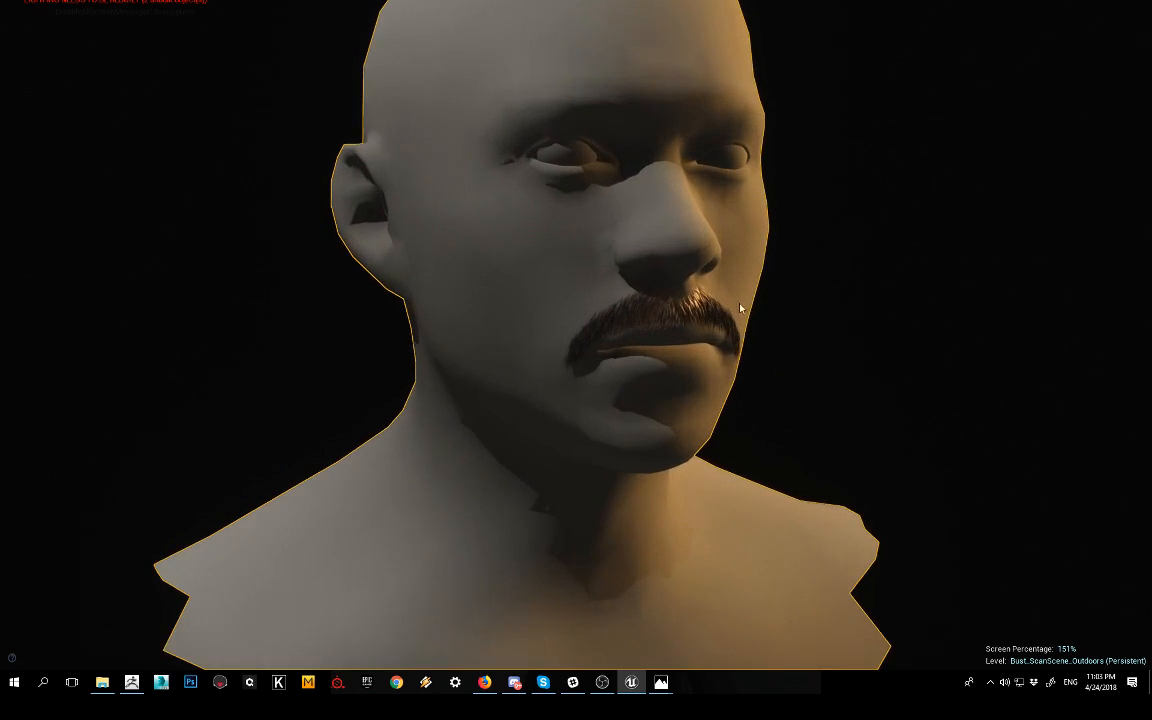
left_click_drag(794, 319, 818, 319, "alt")
right_click_drag(818, 319, 860, 319, "alt")
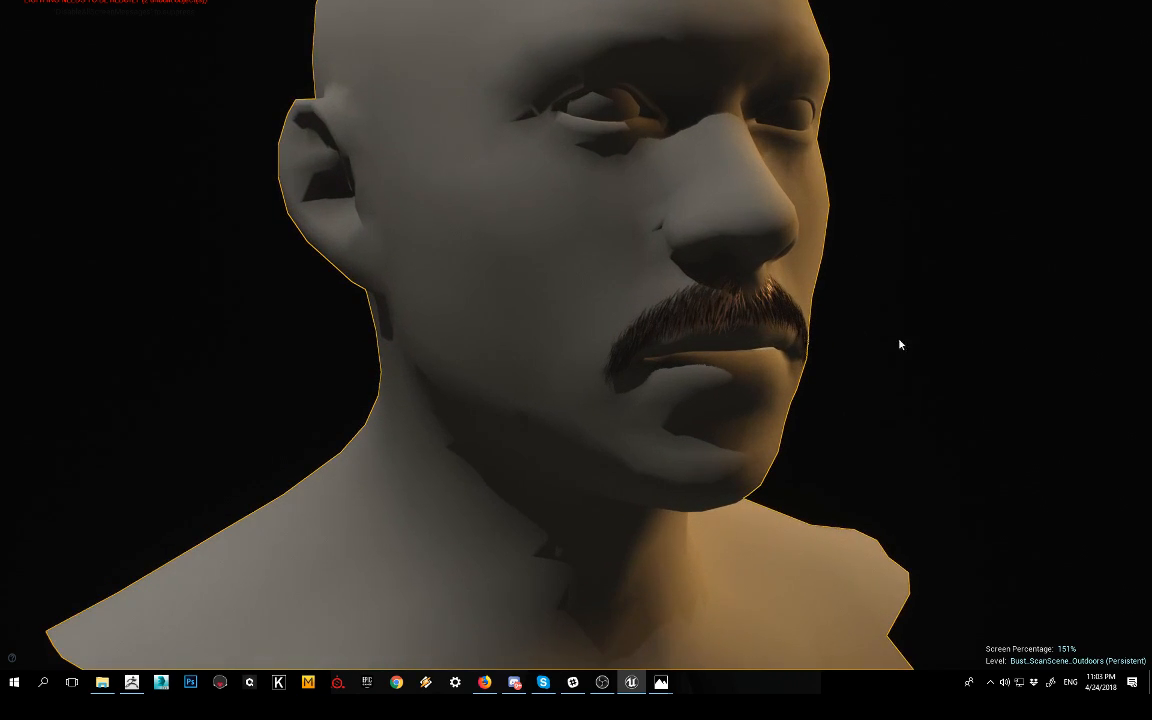
mouse_move(899, 340)
left_mouse_down("alt")
mouse_move(884, 328)
mouse_move(926, 328)
mouse_move(928, 298)
mouse_move(912, 301)
mouse_move(896, 334)
mouse_move(944, 334)
mouse_move(886, 331)
left_mouse_up("alt")
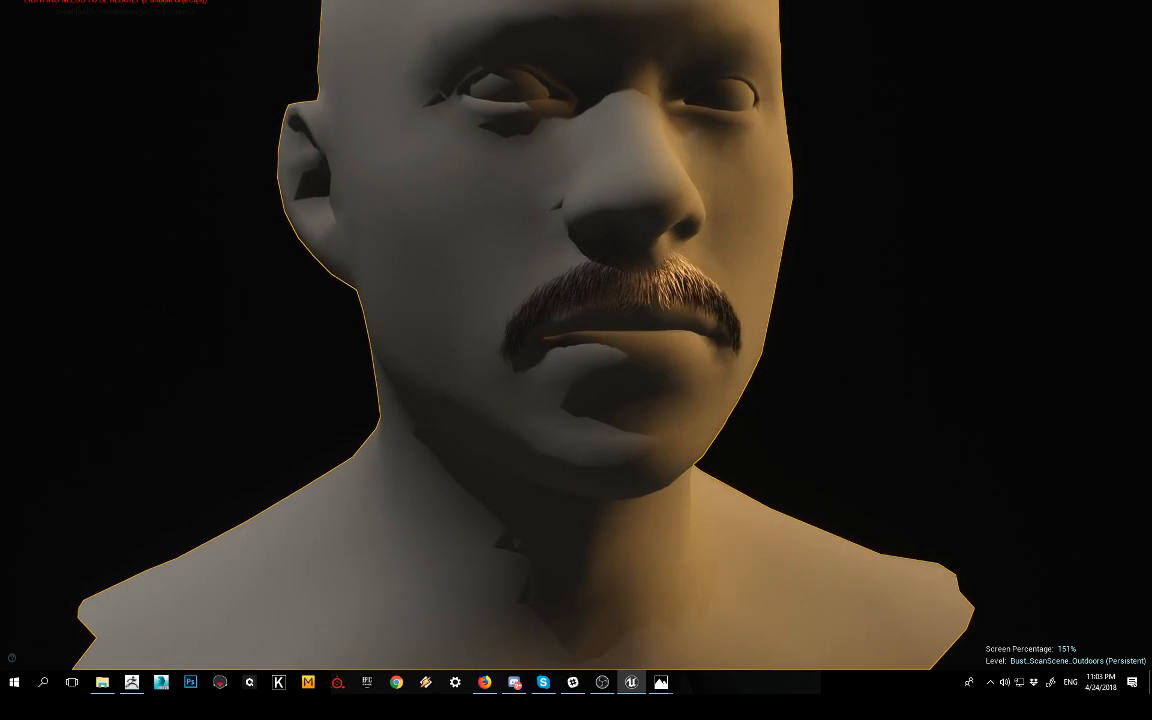
right_click_drag(899, 340, 836, 340, "alt")
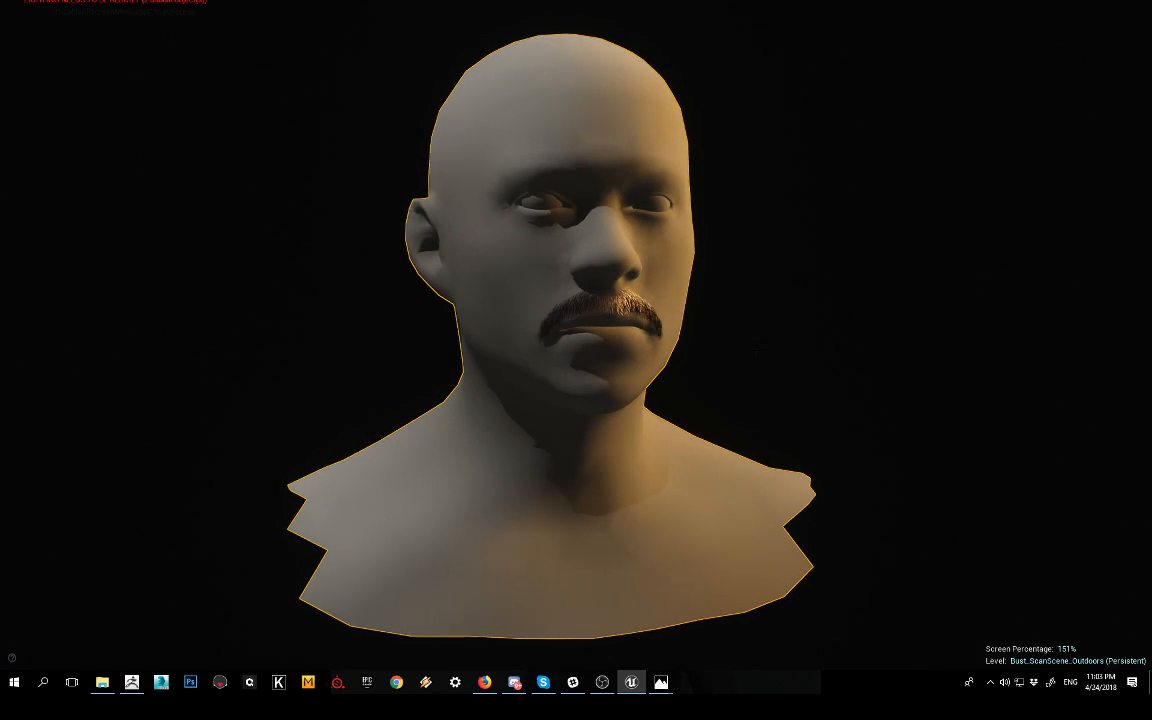
right_click_drag(650, 321, 737, 317, "alt")
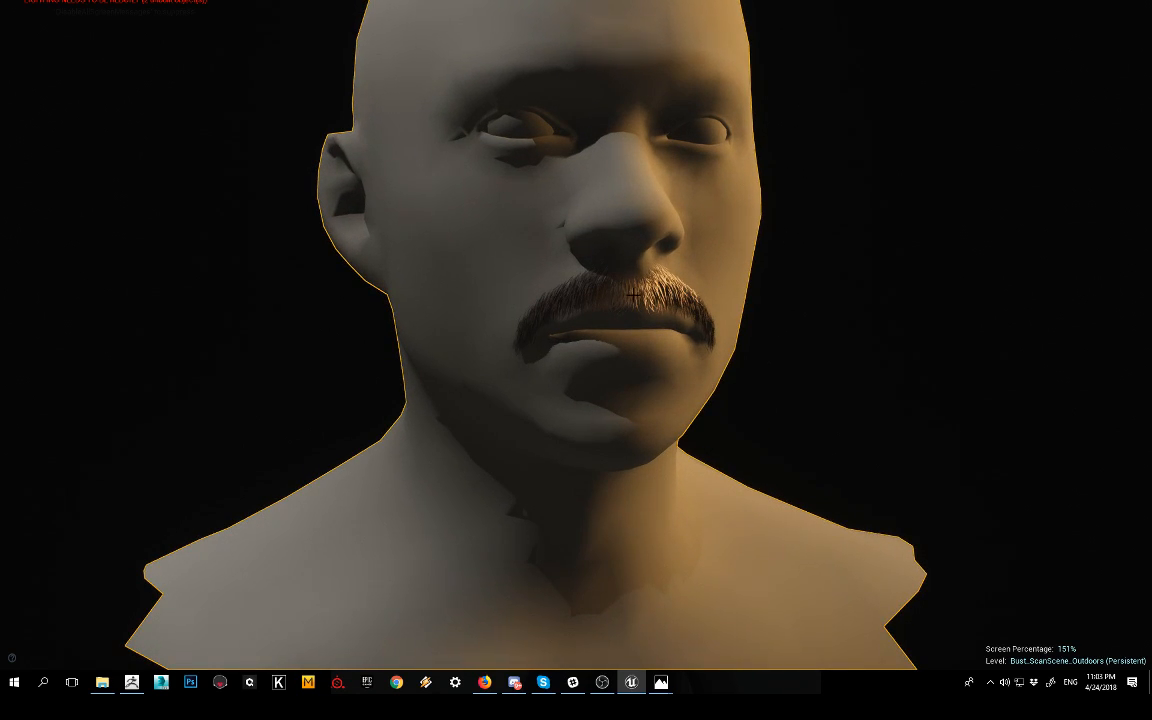
left_click_drag(728, 350, 735, 318, "alt")
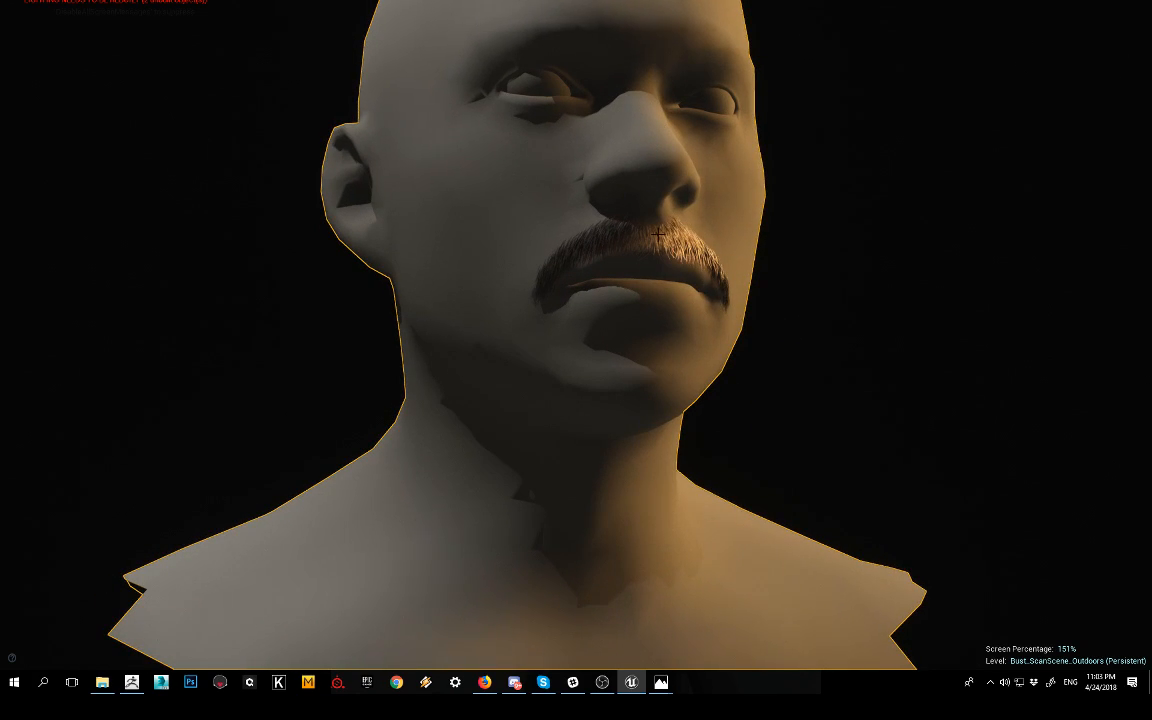
left_click_drag(677, 237, 676, 279, "alt")
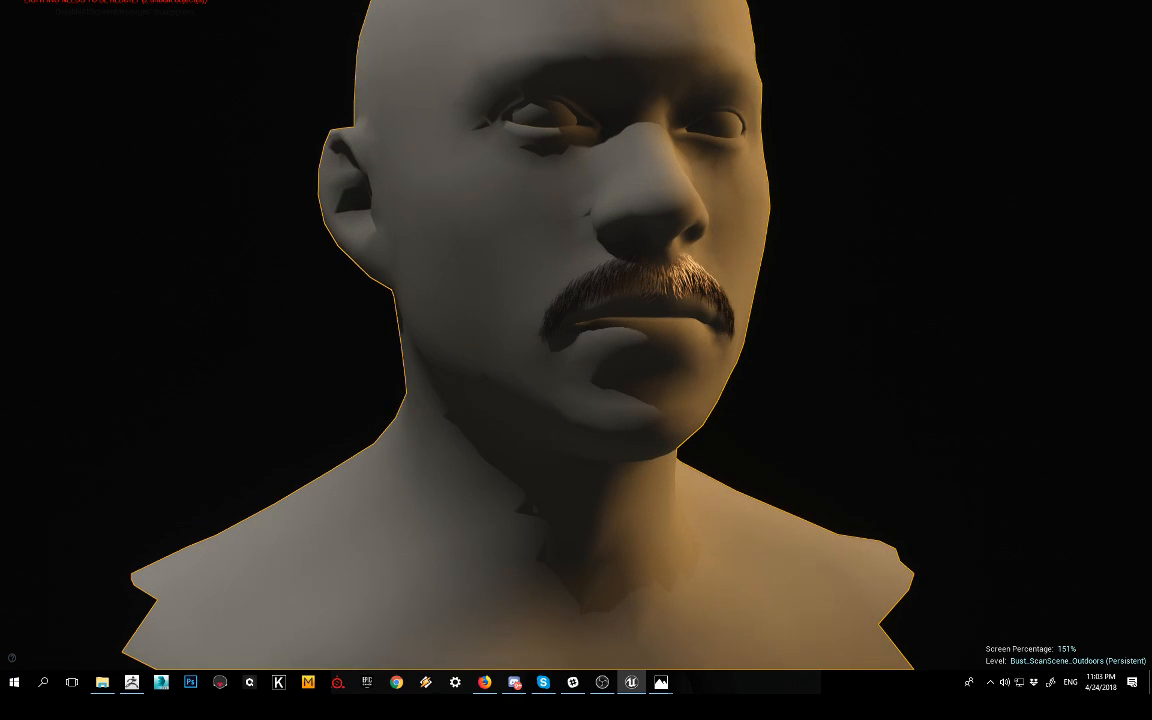
right_click_drag(846, 398, 768, 390, "alt")
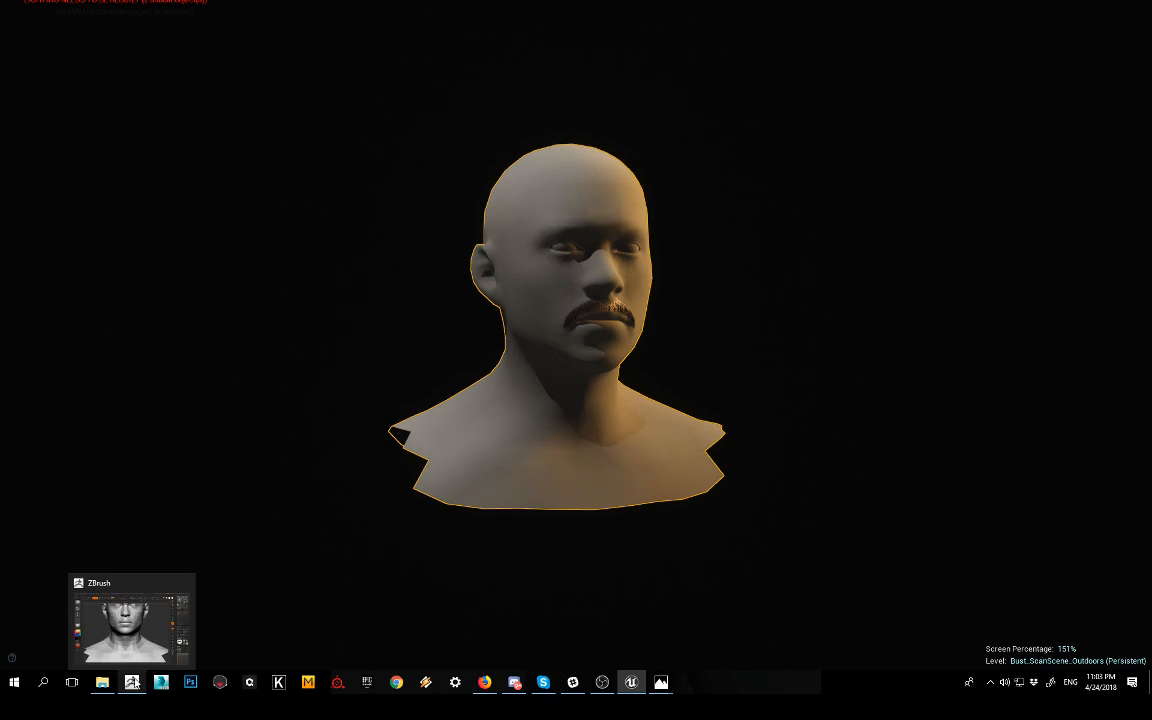
Step: Switch to ZBrush and bring up the reference photo josh_brolin.jpg in a window over the sculpt
left_click(137, 658)
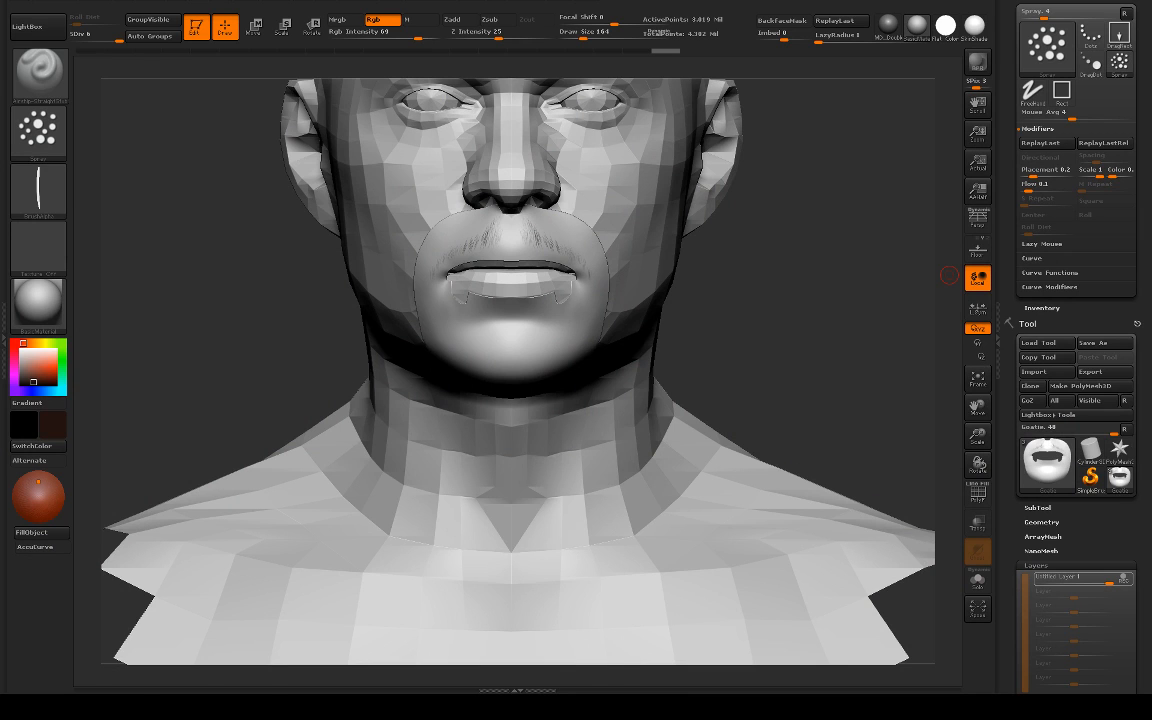
key("alt+Tab")
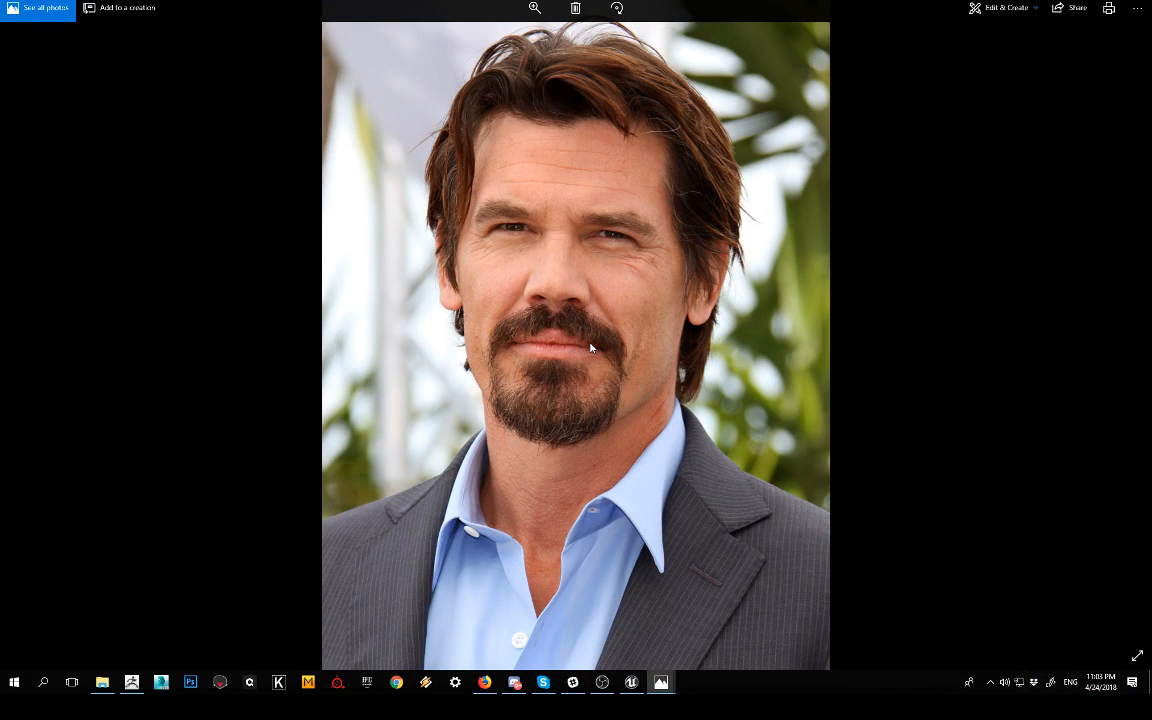
key("Escape")
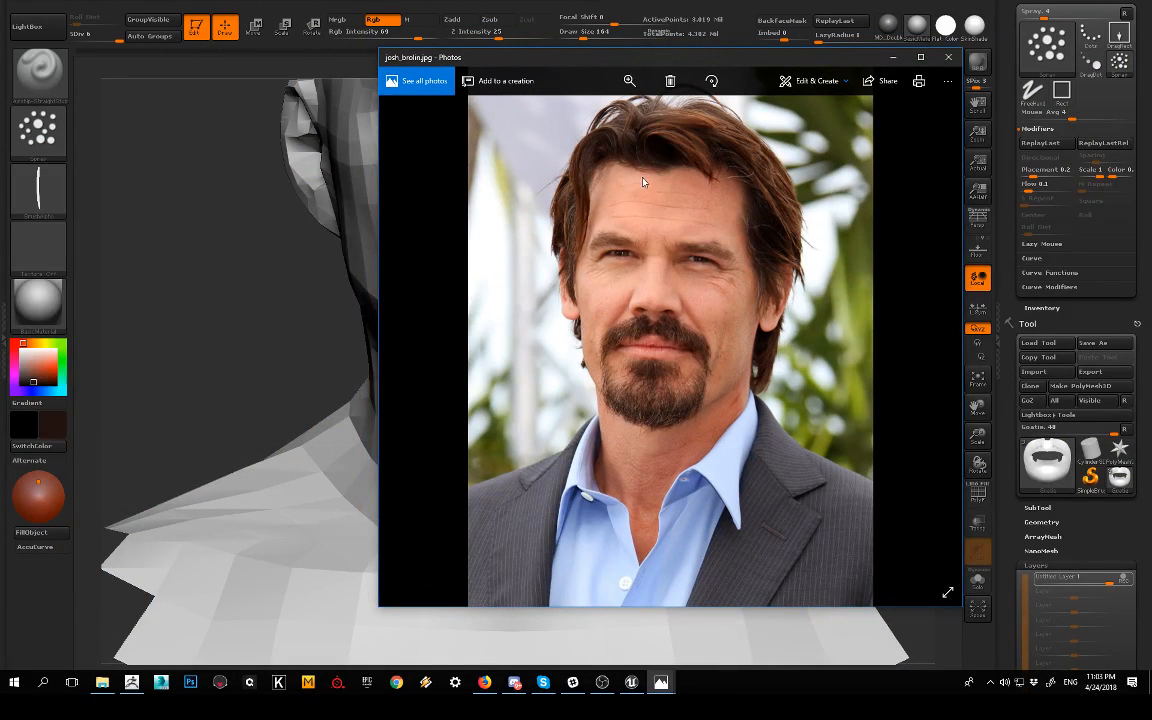
Step: Move the reference photo off the sculpt and frame the head's mouth and chin area from the front
left_click_drag(610, 57, 1095, 50)
key("alt+Tab")
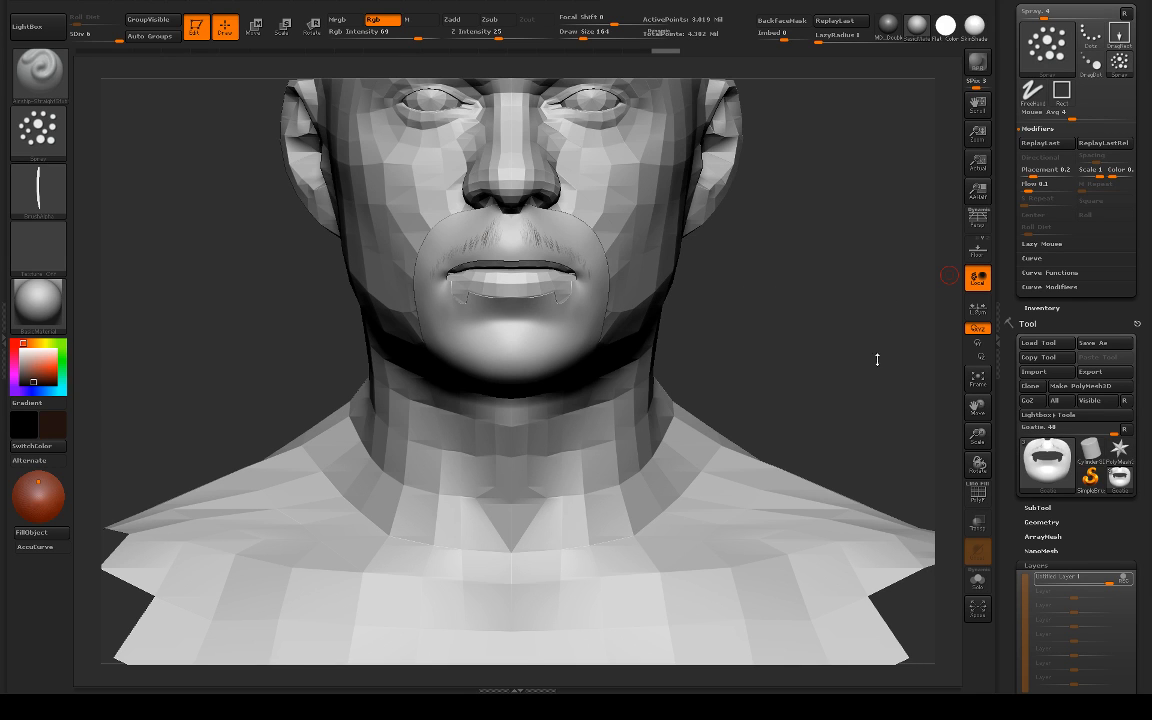
left_click_drag(728, 335, 797, 211)
left_click_drag(782, 257, 752, 385, "alt")
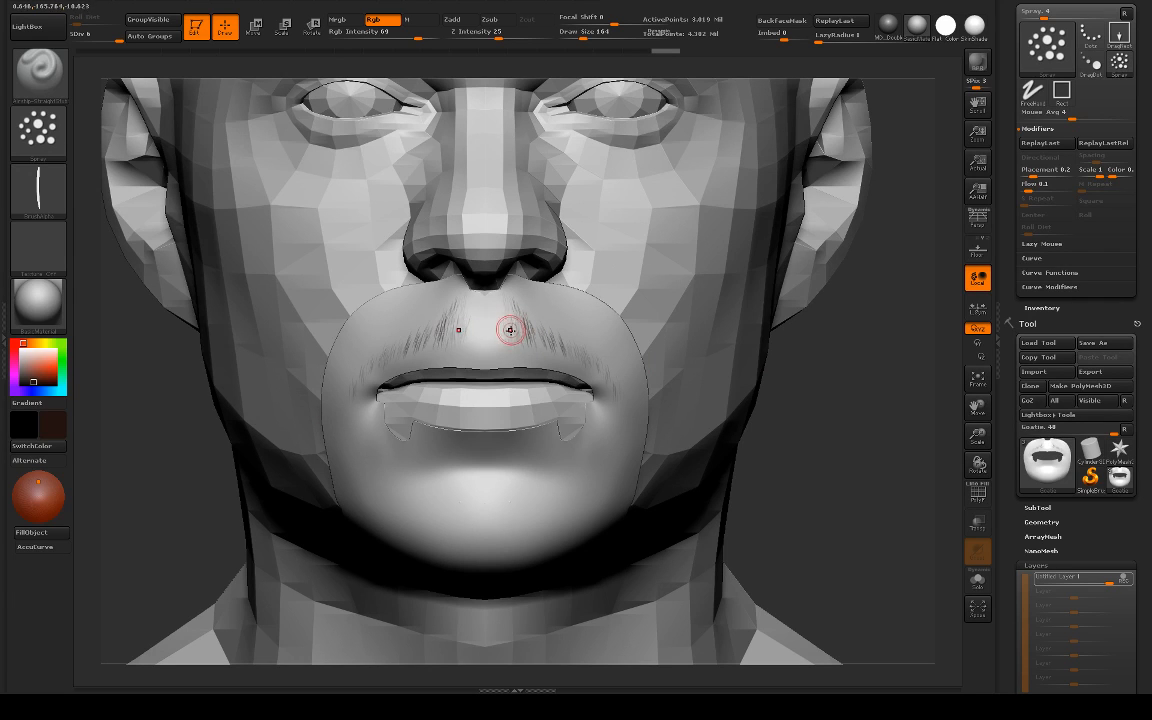
left_click_drag(810, 409, 838, 407, "alt")
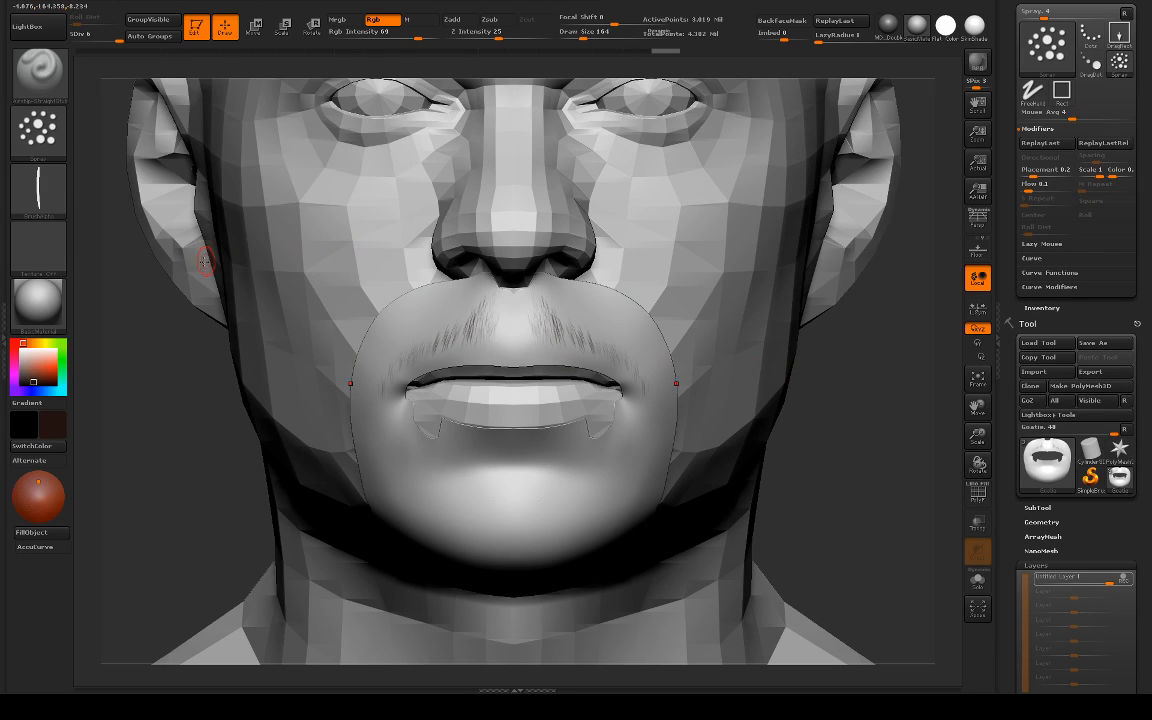
mouse_move(879, 404)
left_mouse_down("alt")
mouse_move(864, 356)
mouse_move(825, 357)
left_mouse_up("alt")
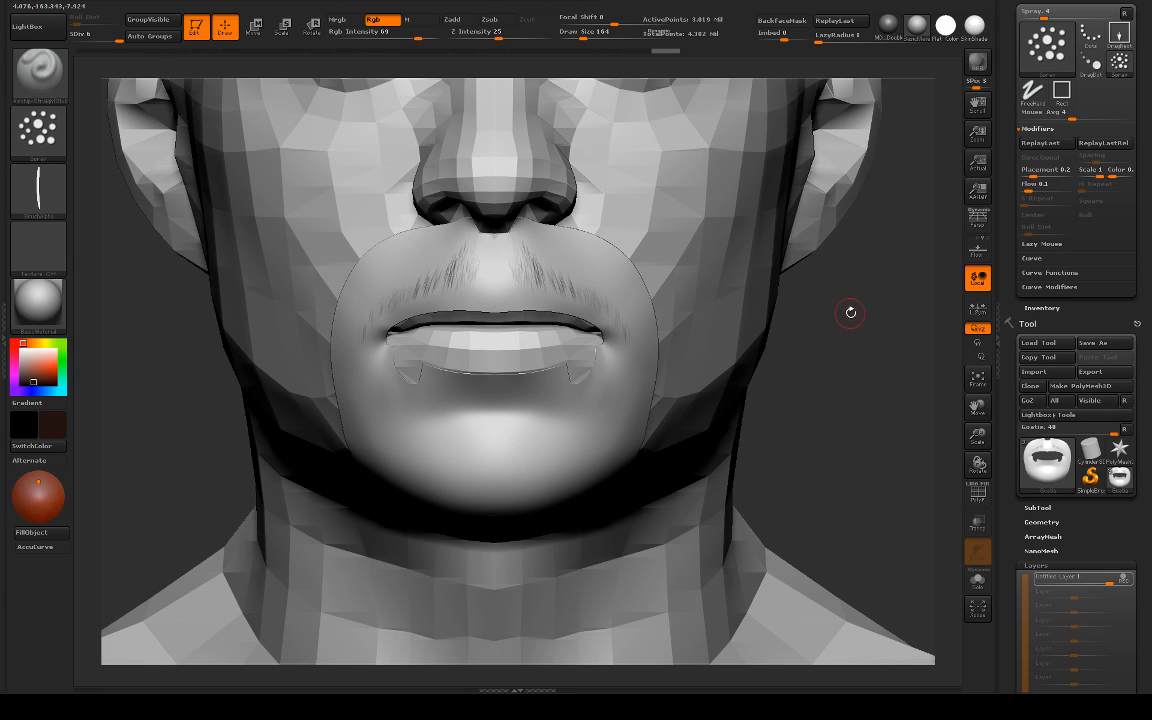
Step: Isolate the Goatie mesh from the head and examine its shape from the side and the front
left_click_drag(882, 309, 597, 300)
left_click_drag(393, 427, 325, 398)
key("alt+s")
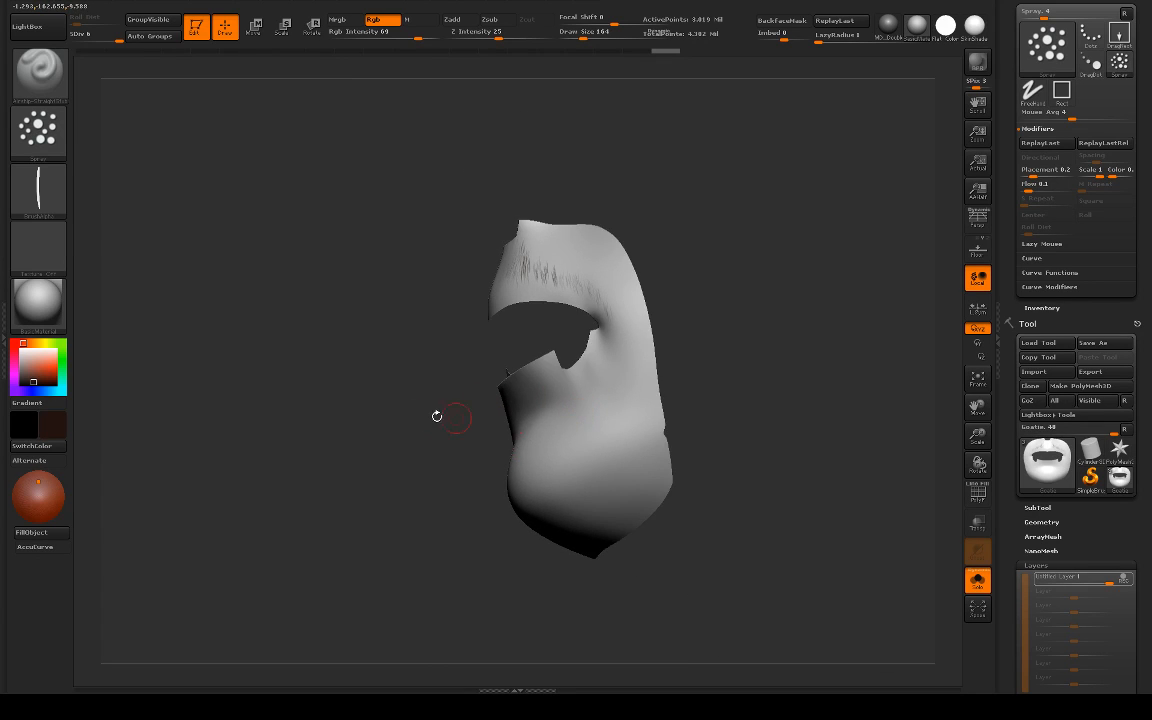
left_click_drag(436, 415, 532, 406)
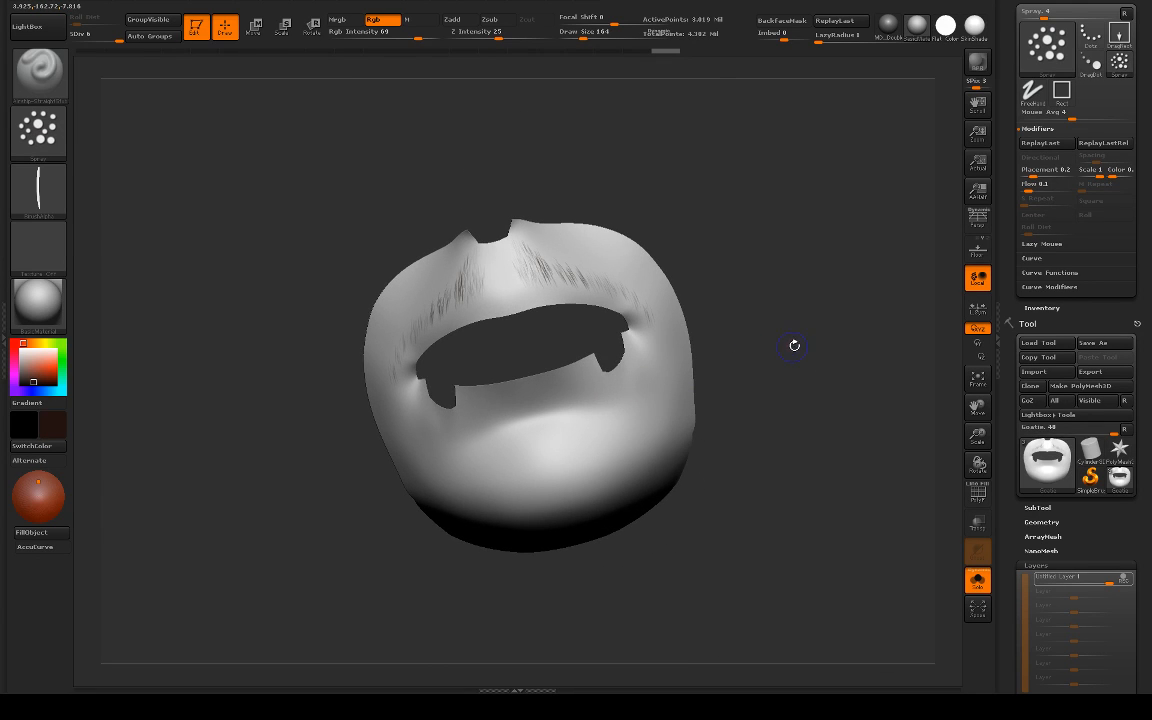
left_click_drag(794, 345, 784, 386)
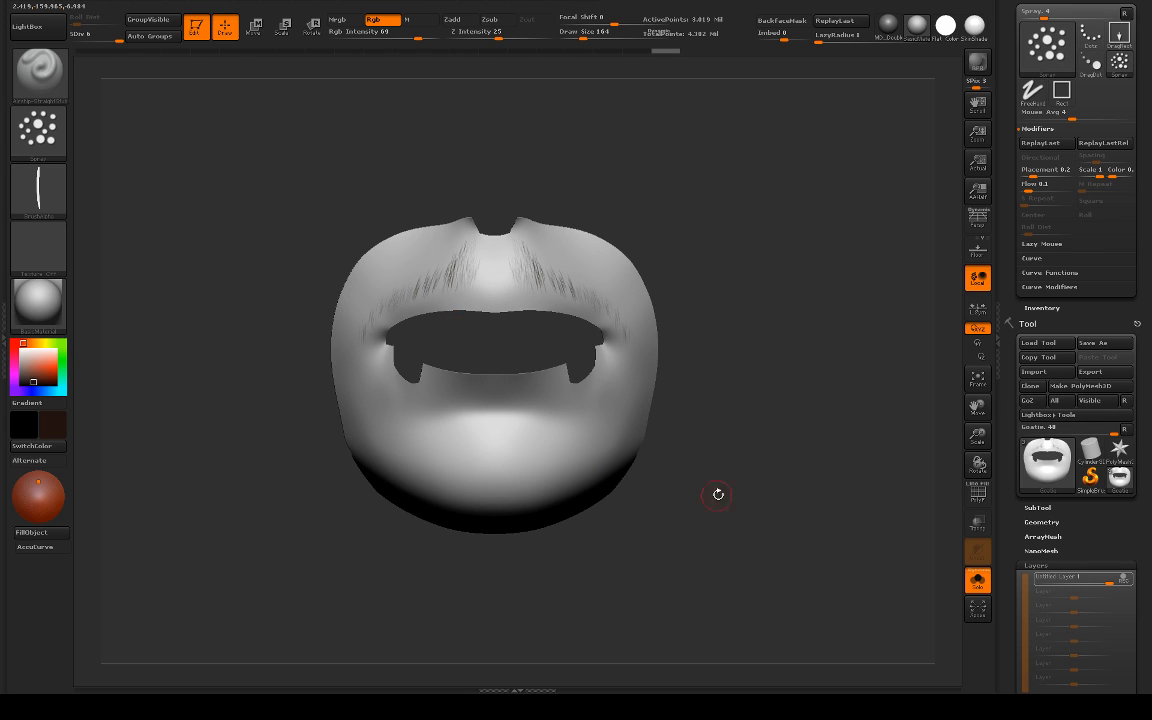
Step: Select the mustache_painting02 subtool and examine its painted hair strokes close up
left_click(1039, 508)
left_click(1038, 232)
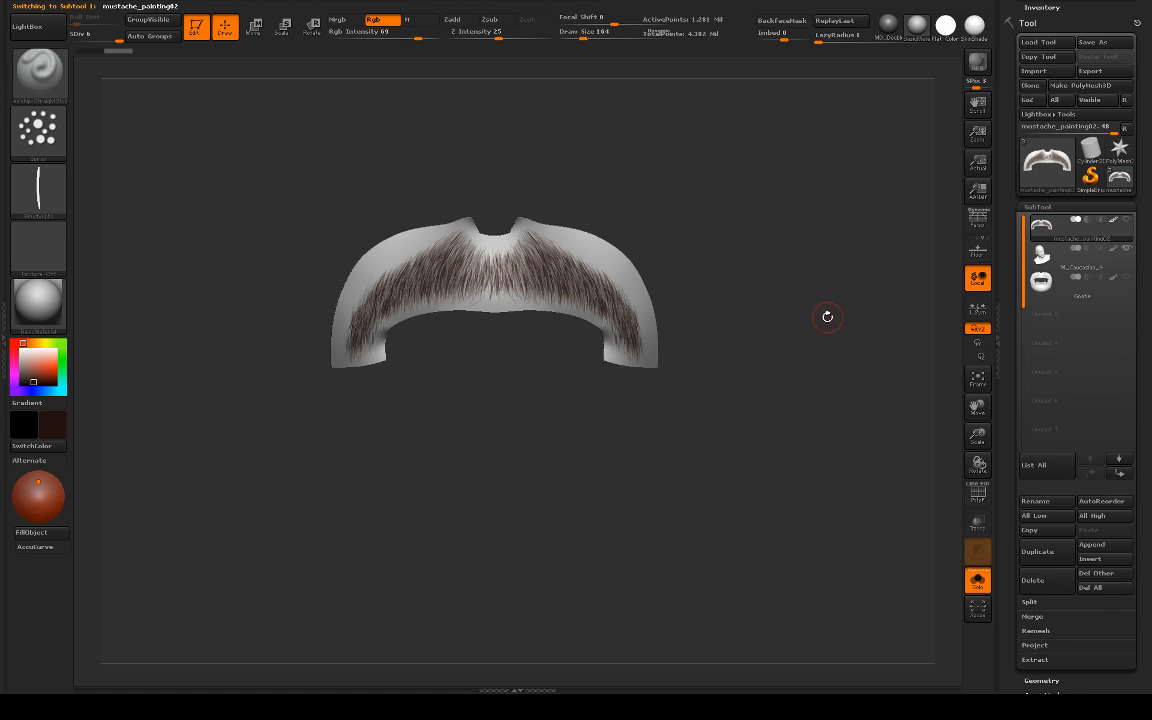
mouse_move(802, 327)
left_mouse_down("alt")
mouse_move(807, 372)
mouse_move(703, 367)
left_mouse_up("alt")
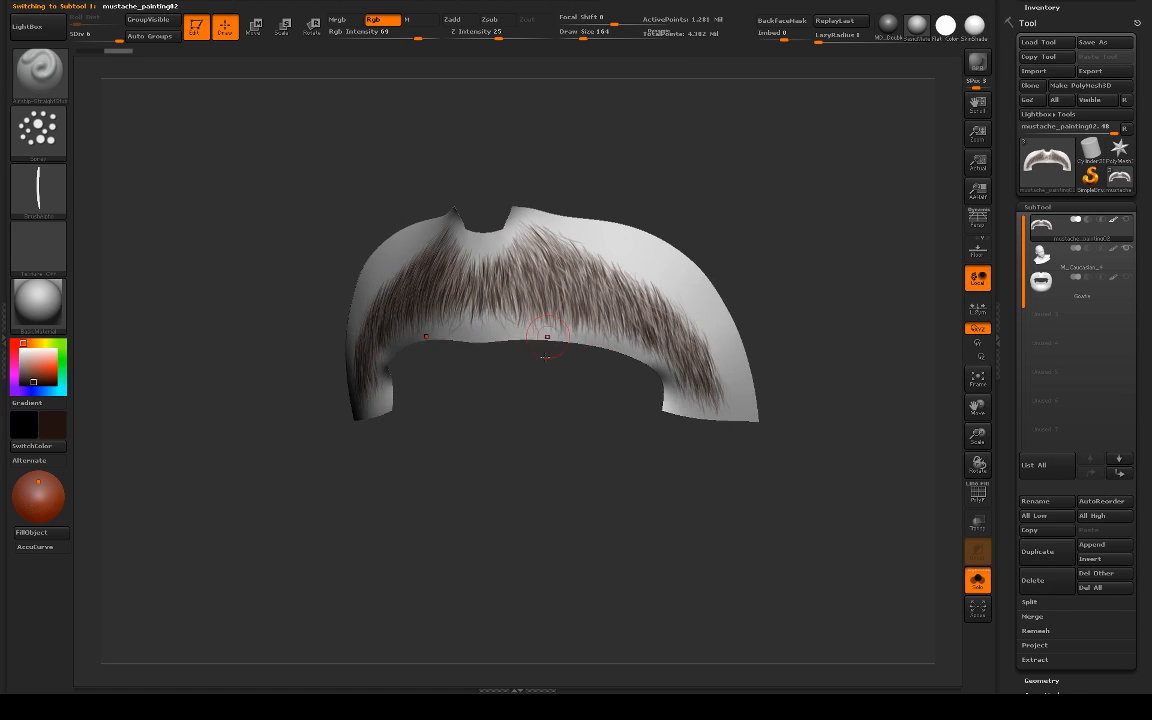
left_click_drag(543, 404, 584, 306)
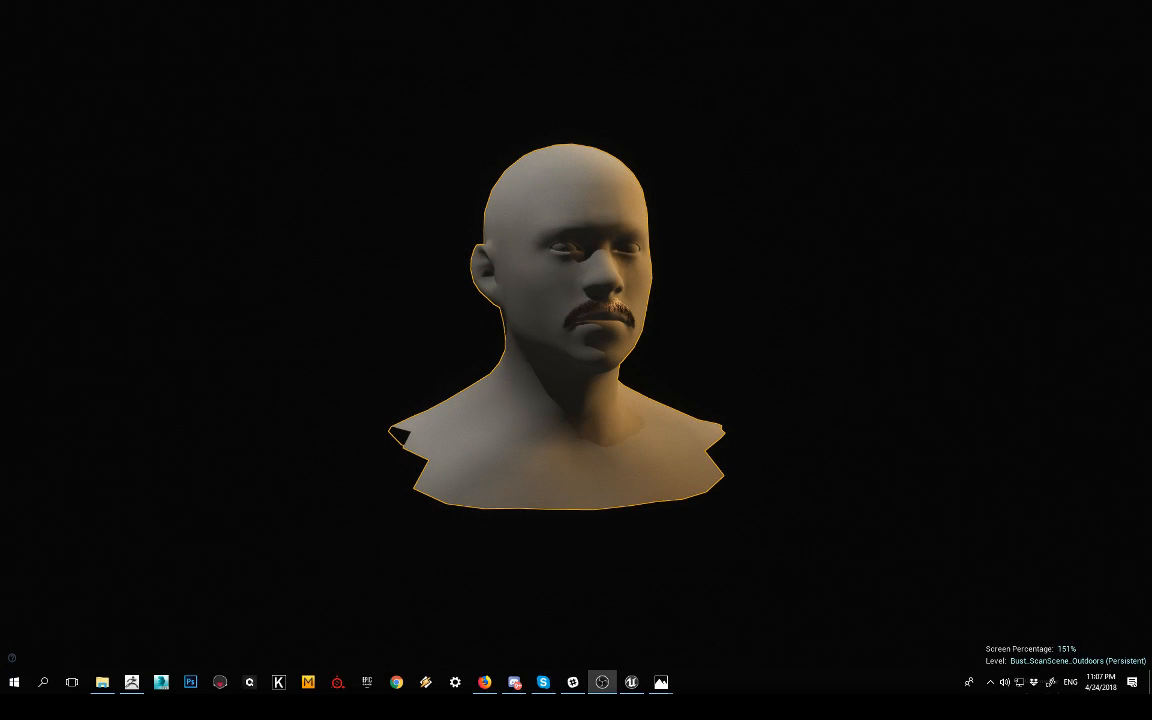
Step: Switch to Unreal Editor, frame the moustached head and examine the rendered moustache close up
right_click_drag(576, 340, 600, 520)
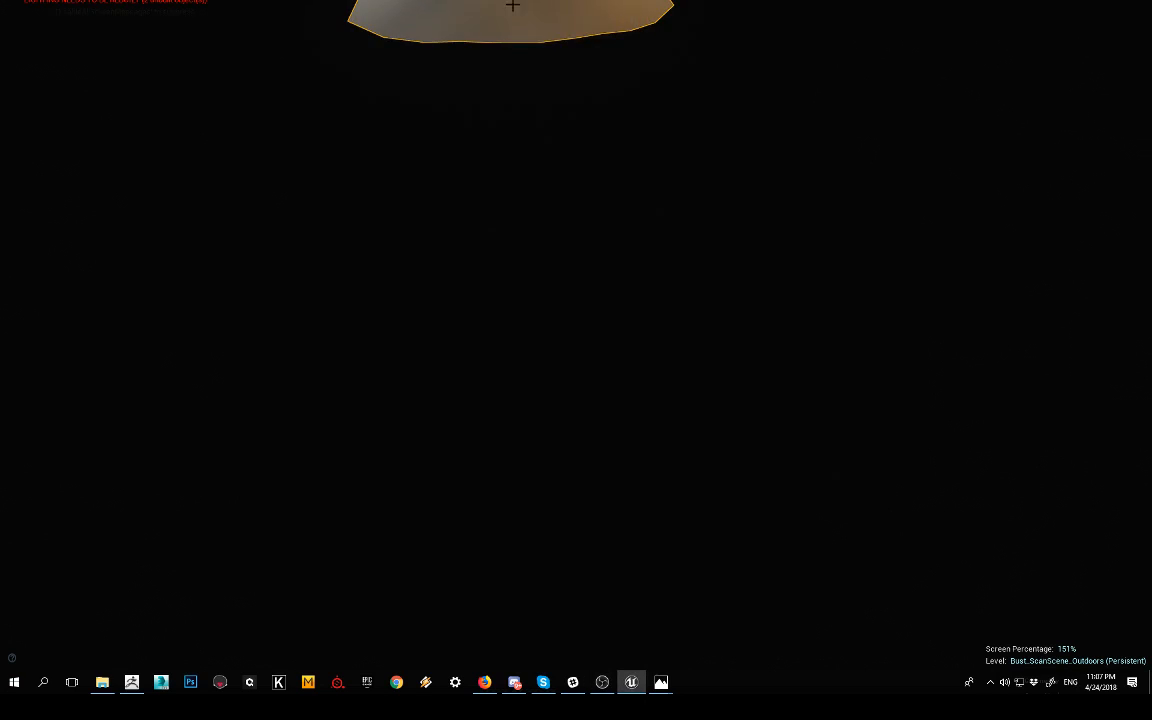
key("f")
left_click_drag(576, 340, 550, 260, "alt")
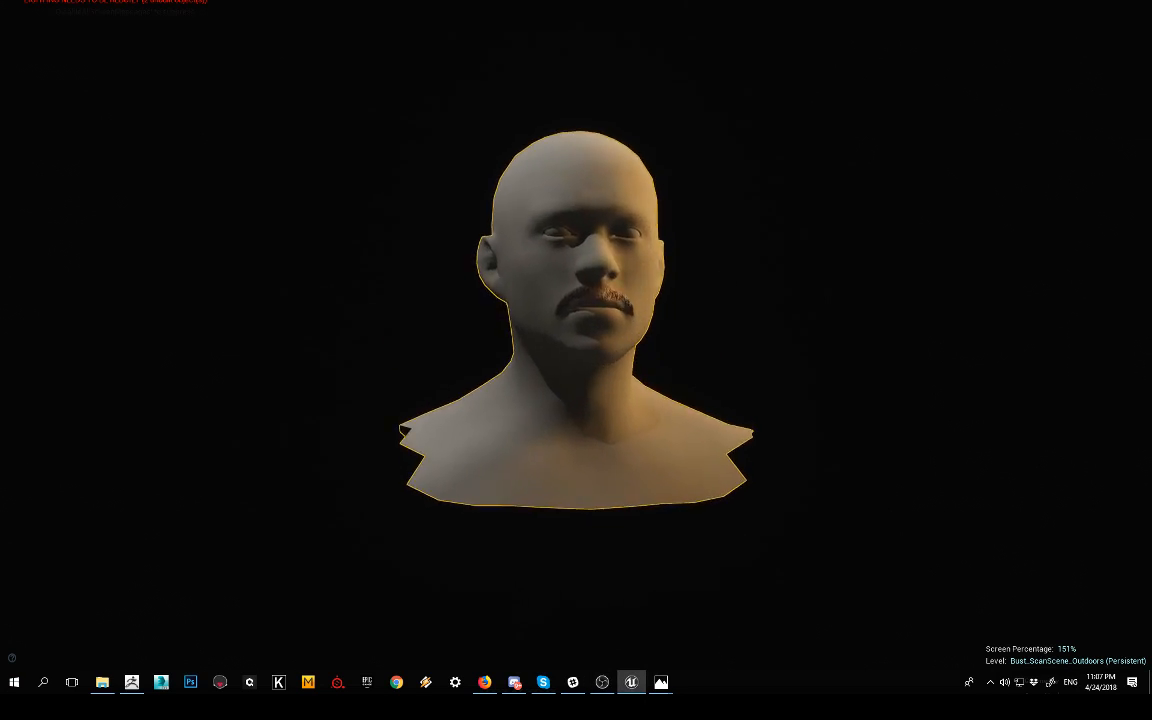
right_click_drag(550, 260, 700, 290, "alt")
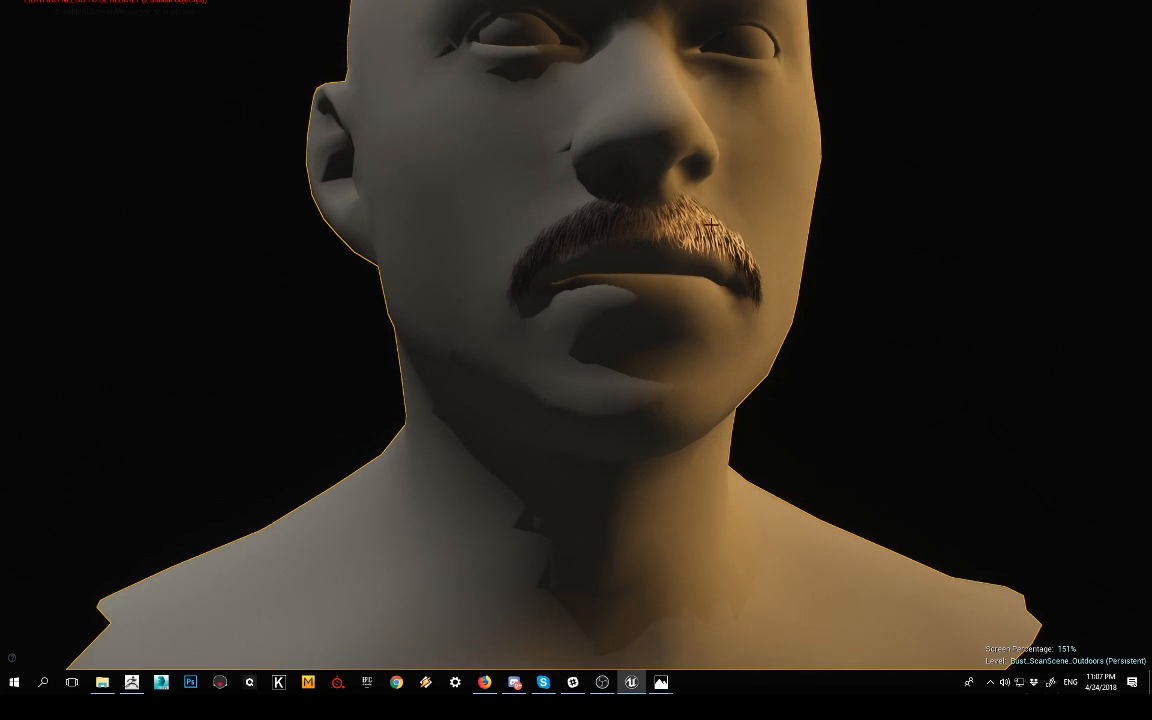
left_click_drag(656, 211, 688, 204, "alt")
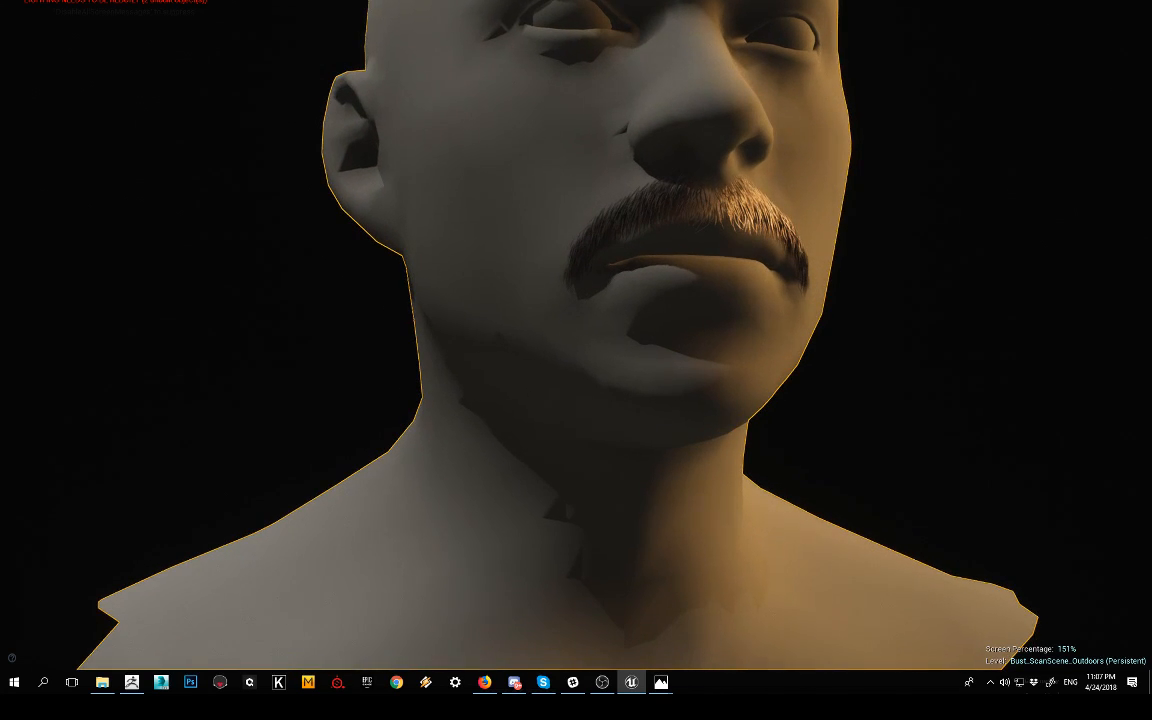
middle_click_drag(918, 187, 881, 254, "alt")
middle_click(881, 252, "alt")
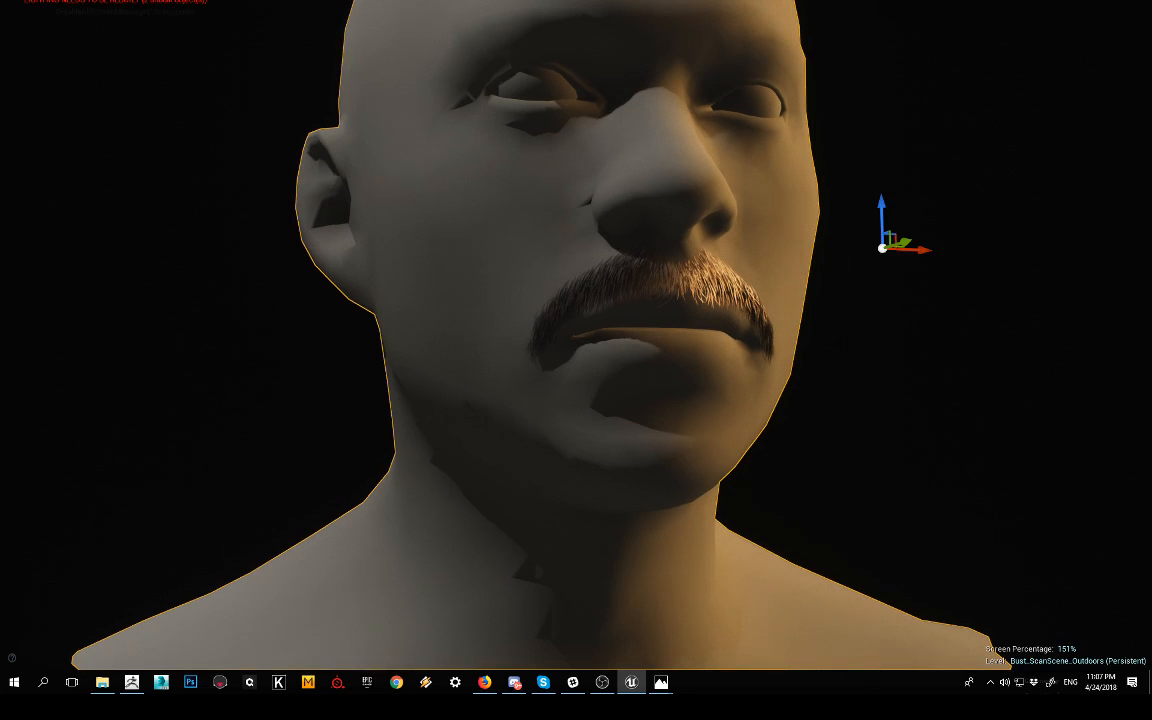
left_click(881, 252)
Step: Return to ZBrush and examine the painted moustache's hair strokes from below and from the front
key("alt+Tab")
left_click(595, 278, "alt")
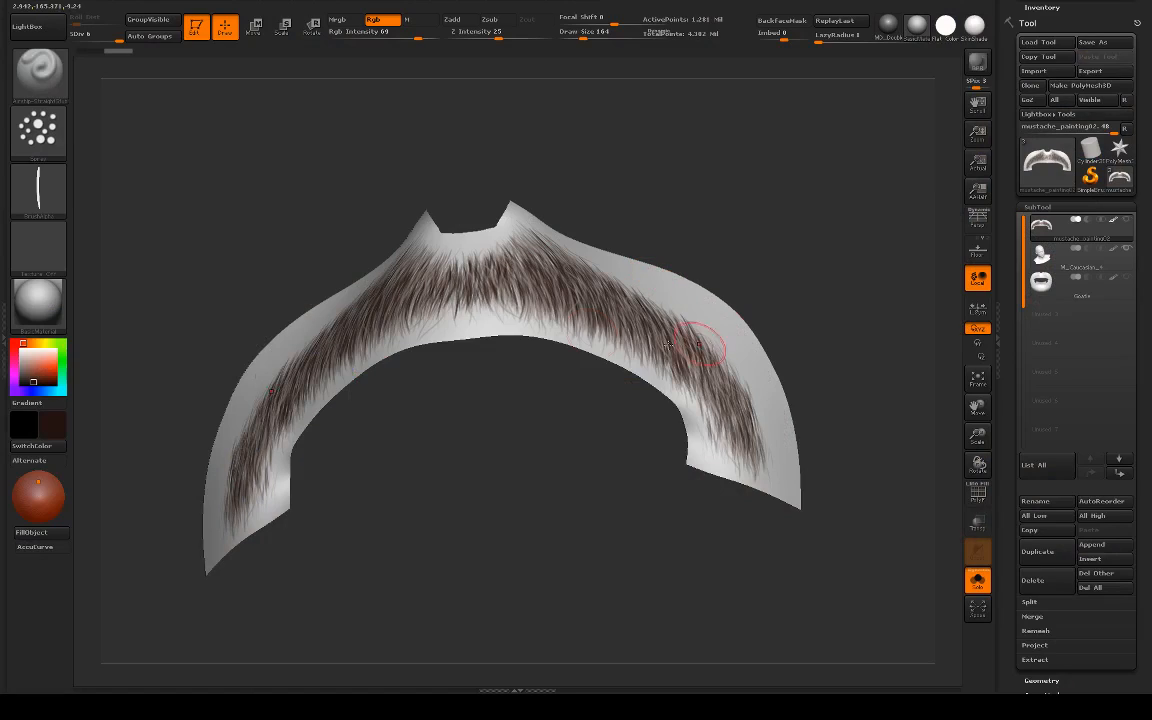
left_click_drag(542, 404, 609, 411)
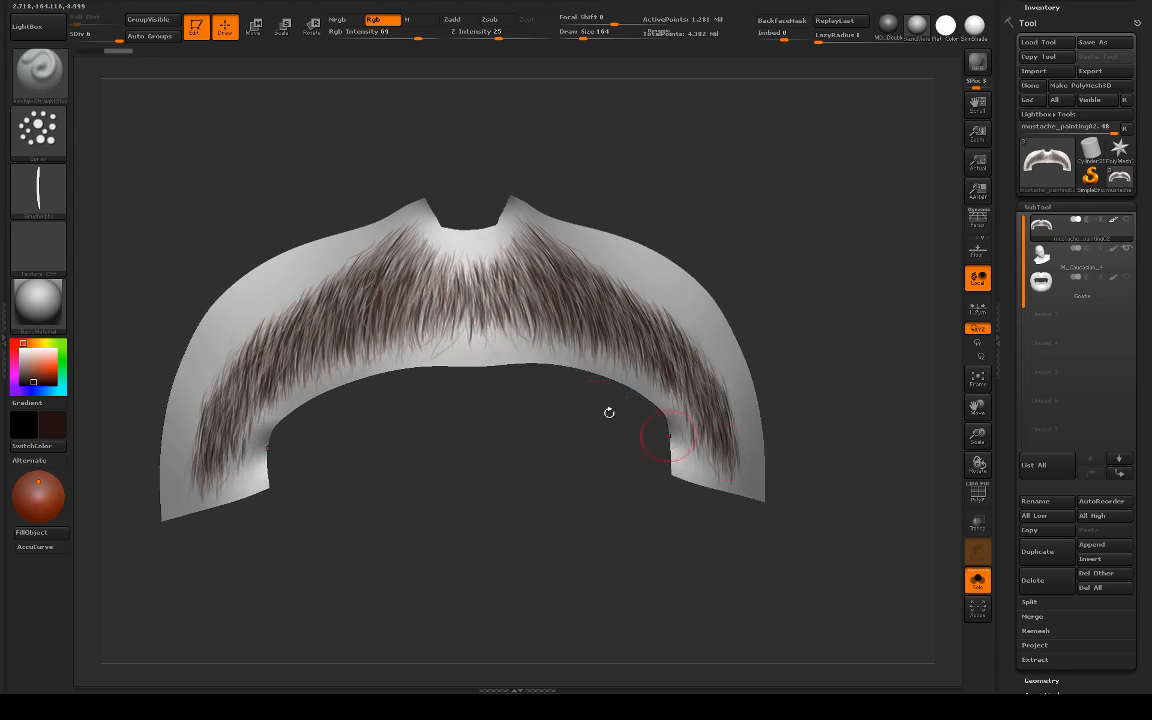
left_click_drag(545, 442, 548, 452, "alt")
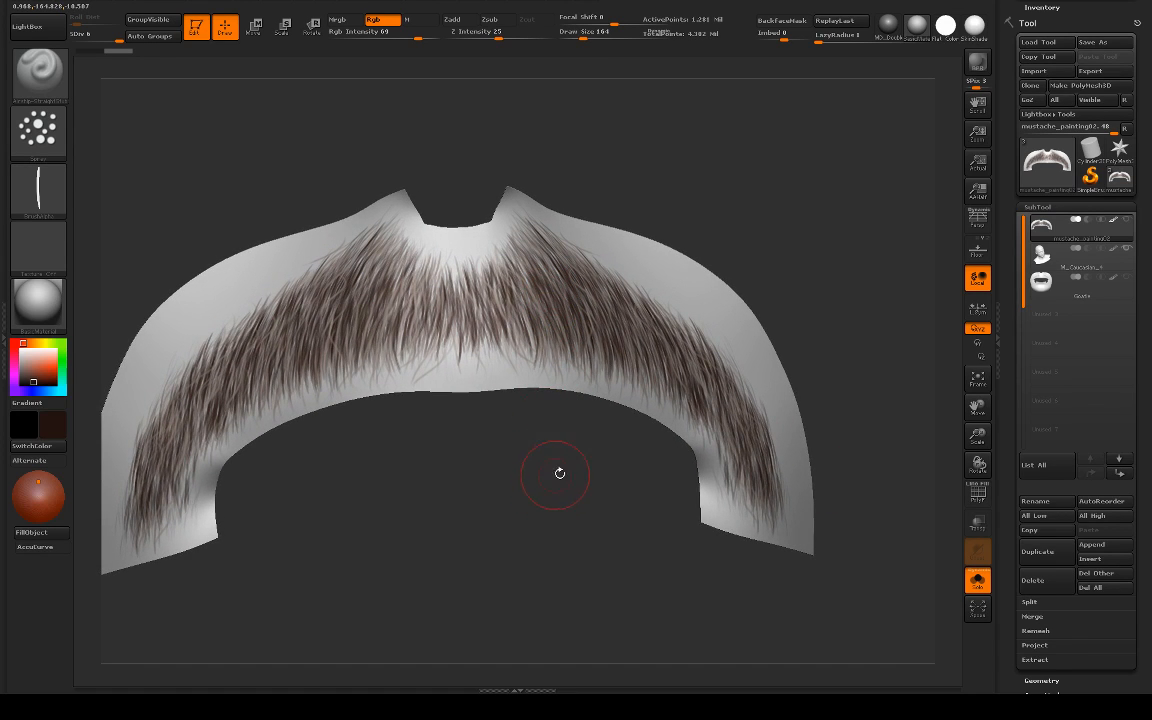
Step: Switch back to Unreal Editor and compare the rendered moustache hair with the painted version
key("alt+Tab")
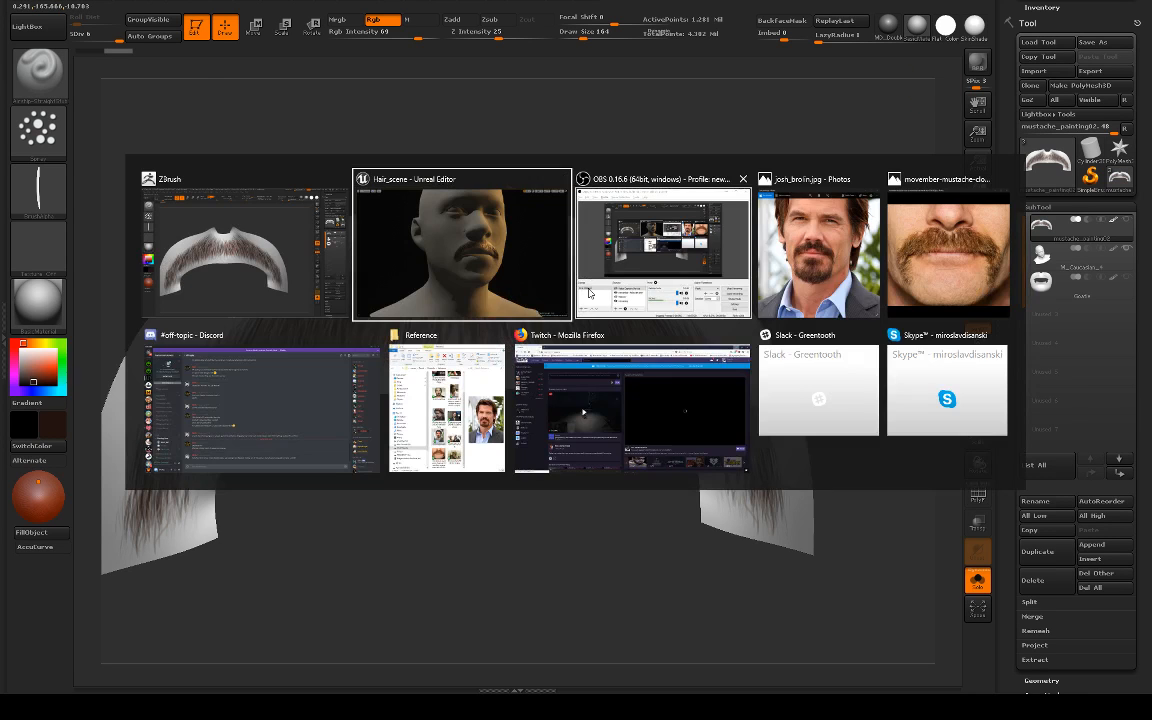
left_click(452, 240)
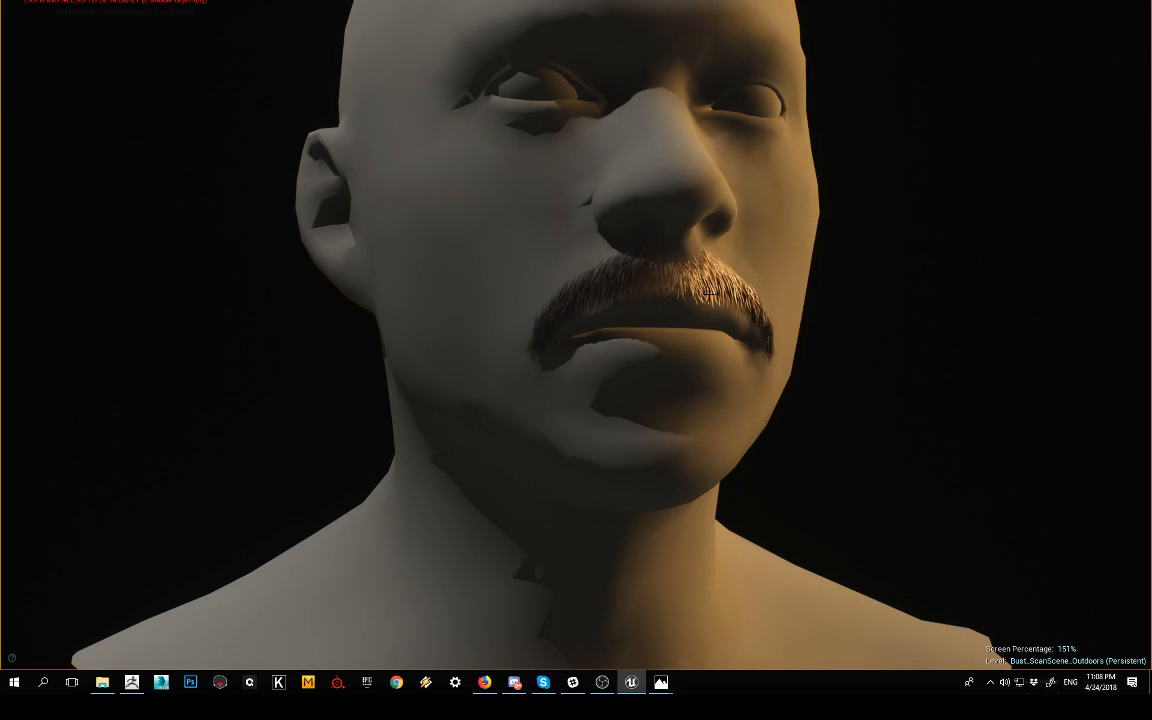
left_click_drag(731, 287, 913, 316, "alt")
right_click_drag(913, 316, 945, 318, "alt")
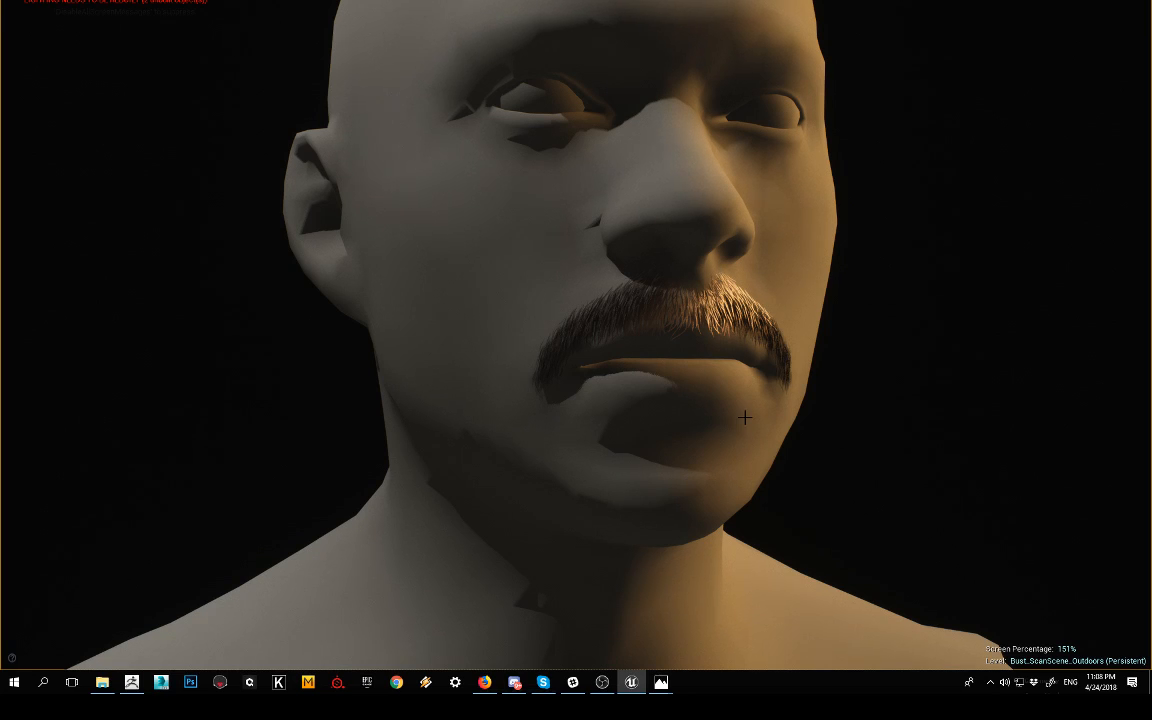
Step: Return to ZBrush, compare the moustache and Goatie subtools, and leave Goatie active in a front view
key("alt+Tab")
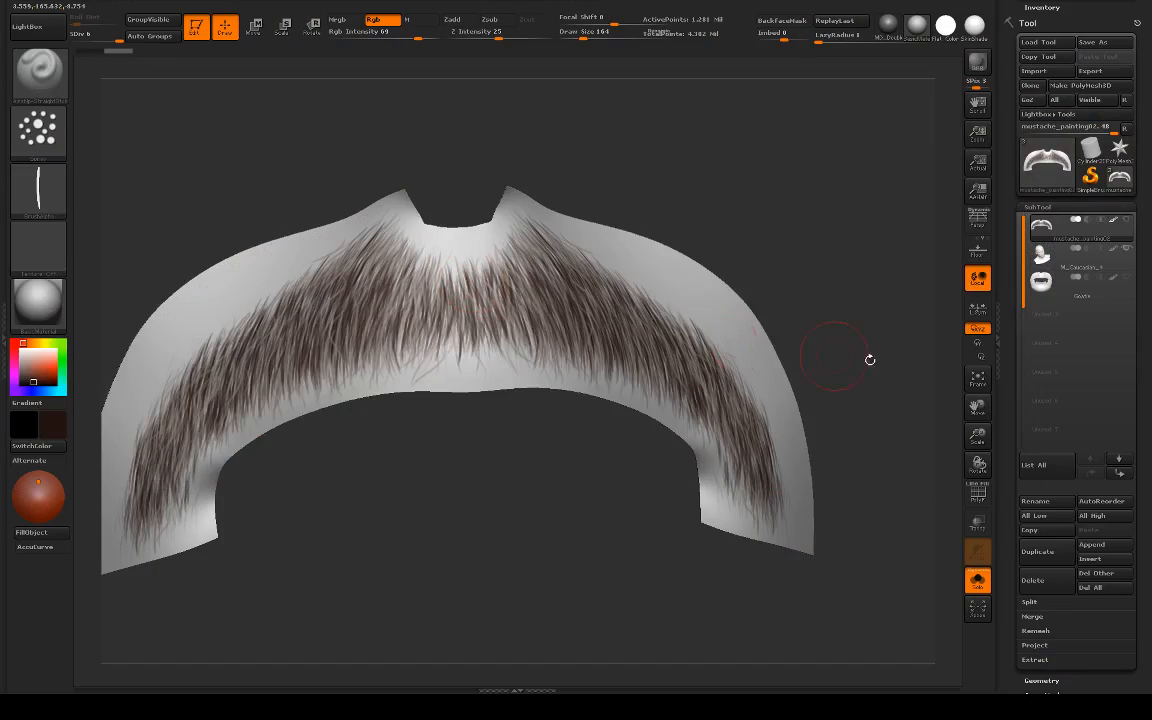
left_click_drag(880, 308, 801, 271, "alt")
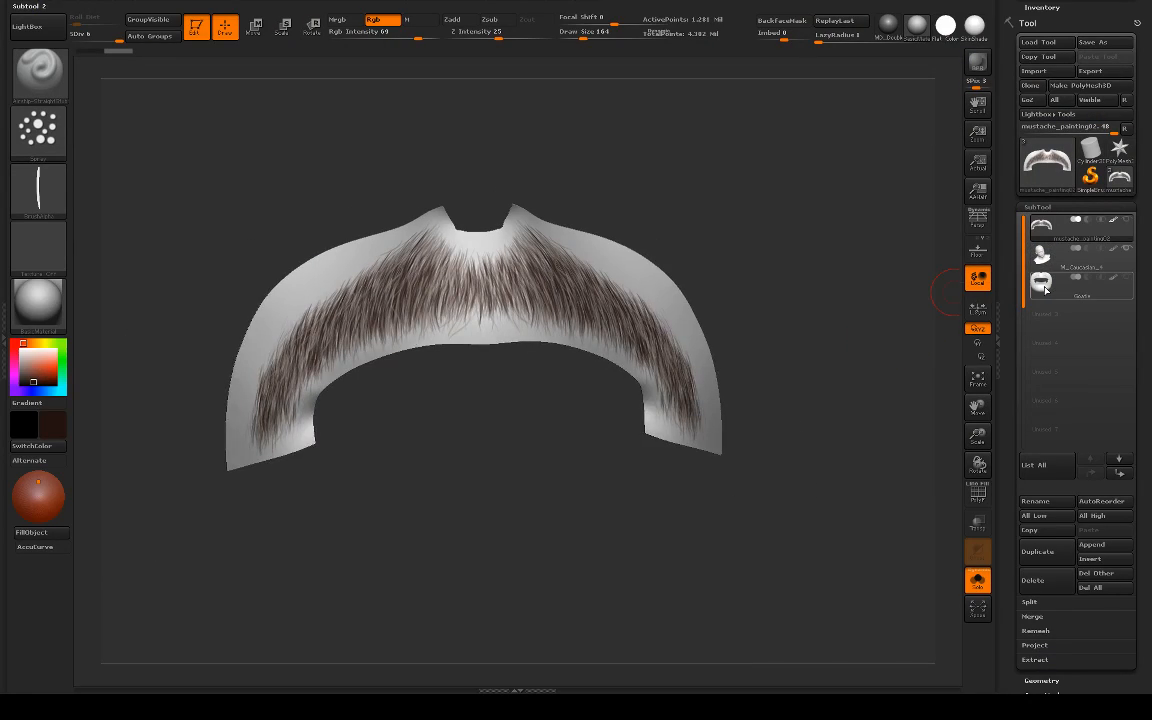
left_click(1045, 290)
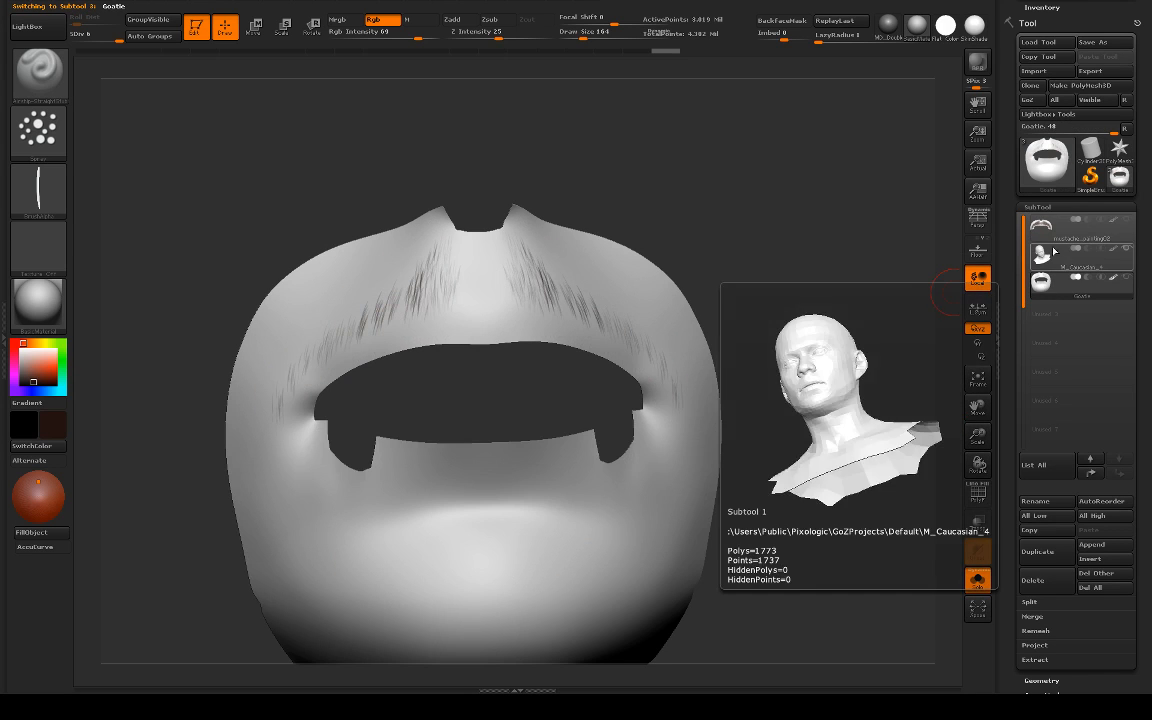
left_click(1045, 228)
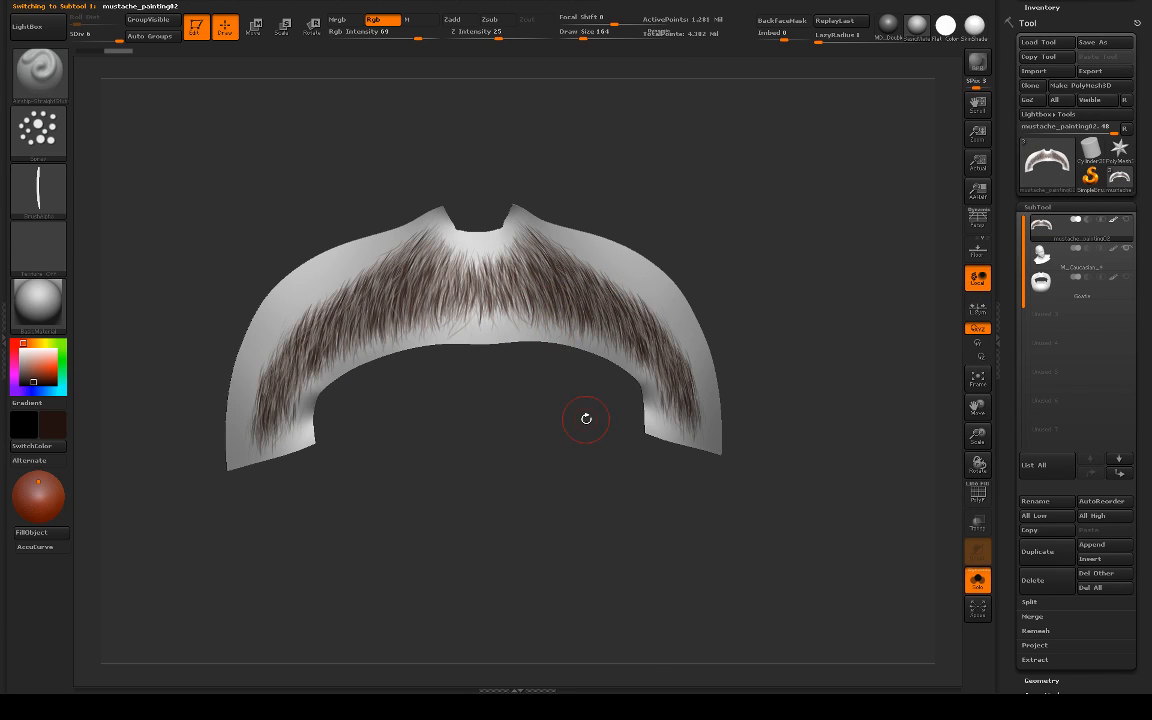
left_click(1041, 285)
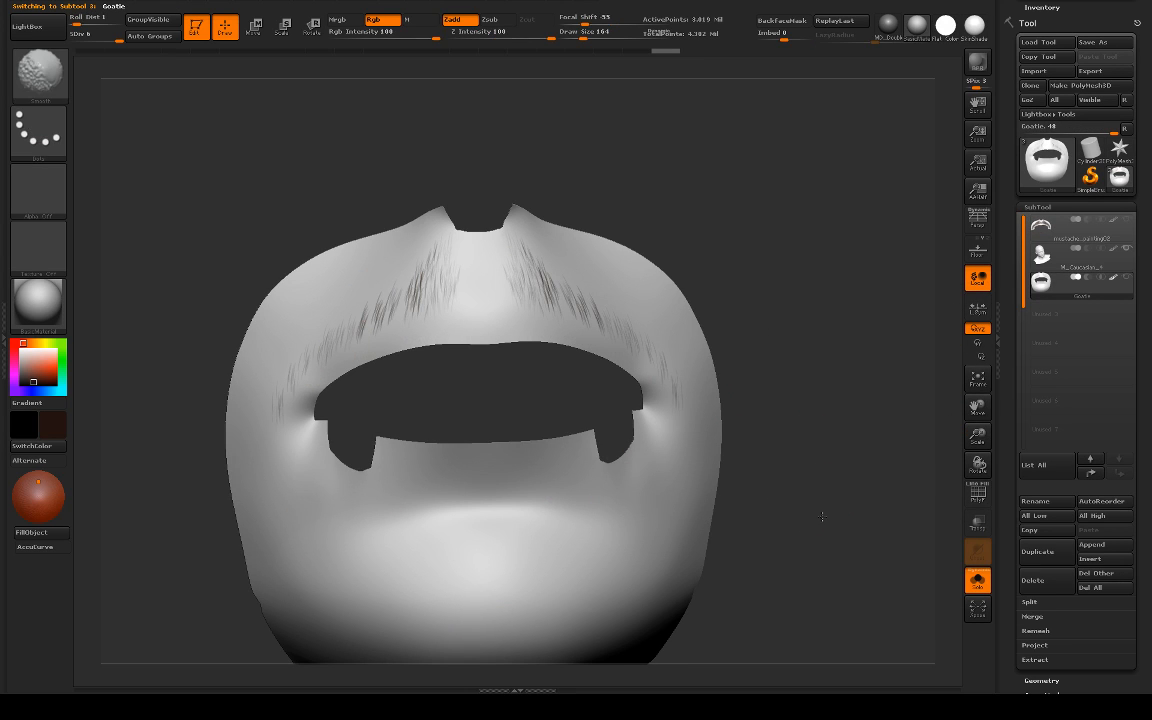
left_click_drag(820, 506, 792, 494, "shift")
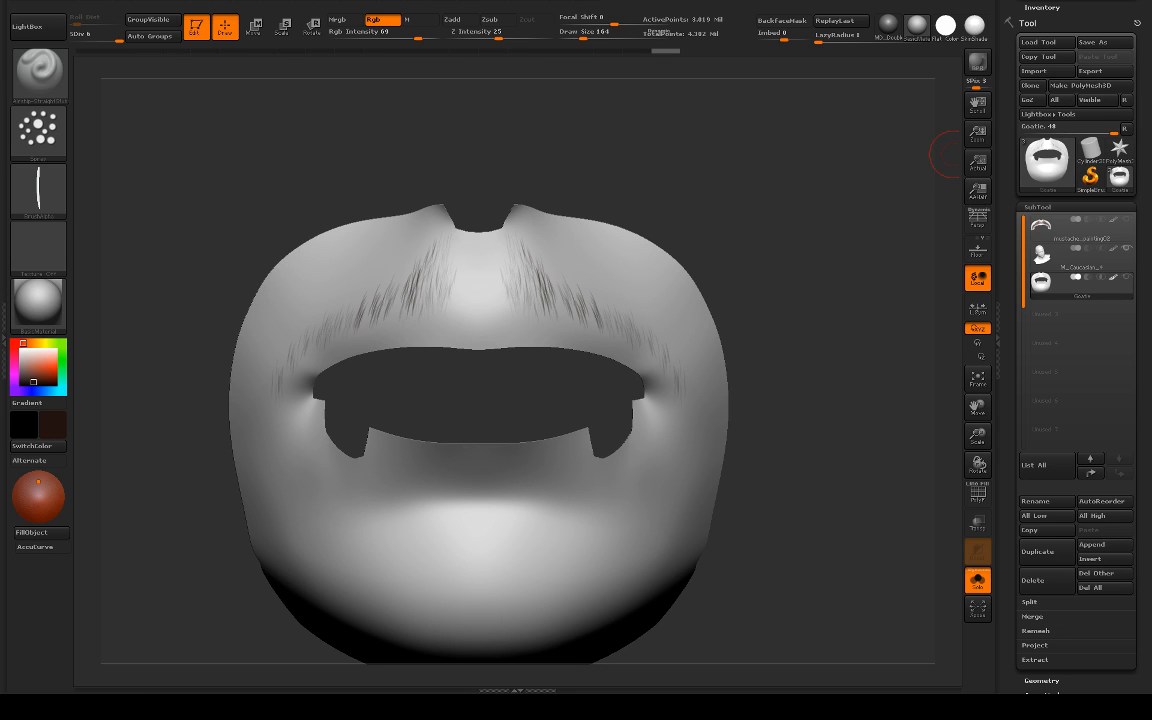
Step: Bring the josh_brolin.jpg photo over the sculpt, narrow its window to study the goatee, and move it away again
left_click_drag(1151, 24, 631, 24)
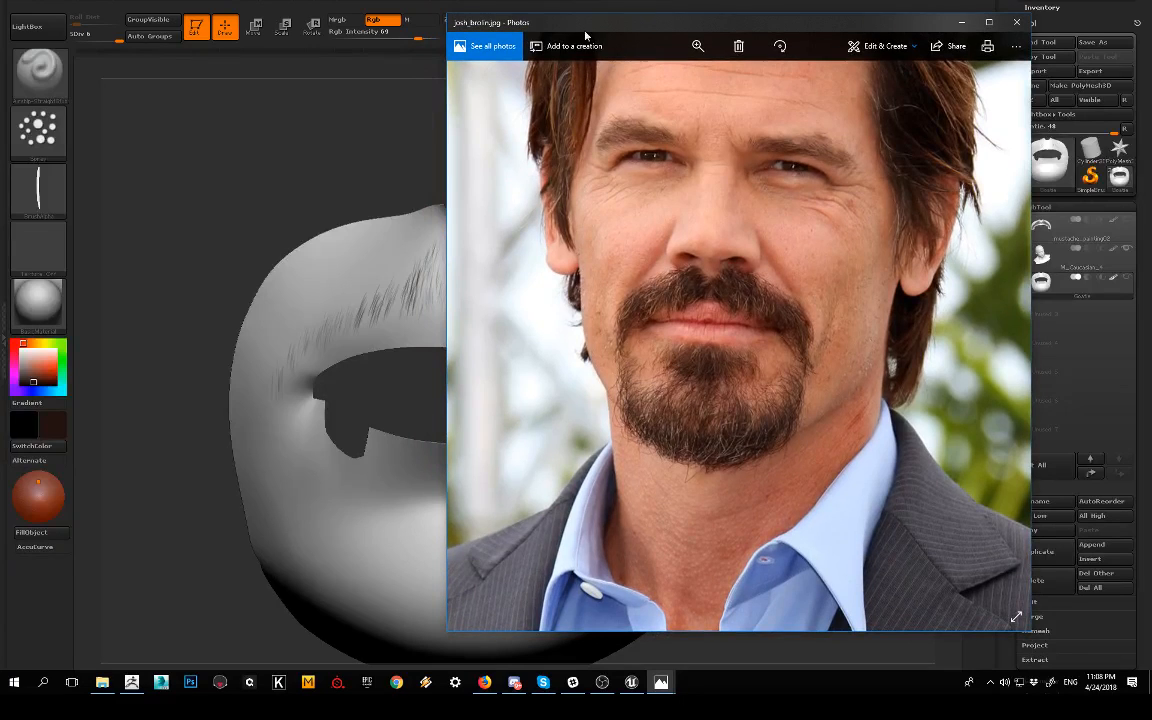
left_click_drag(447, 124, 518, 126)
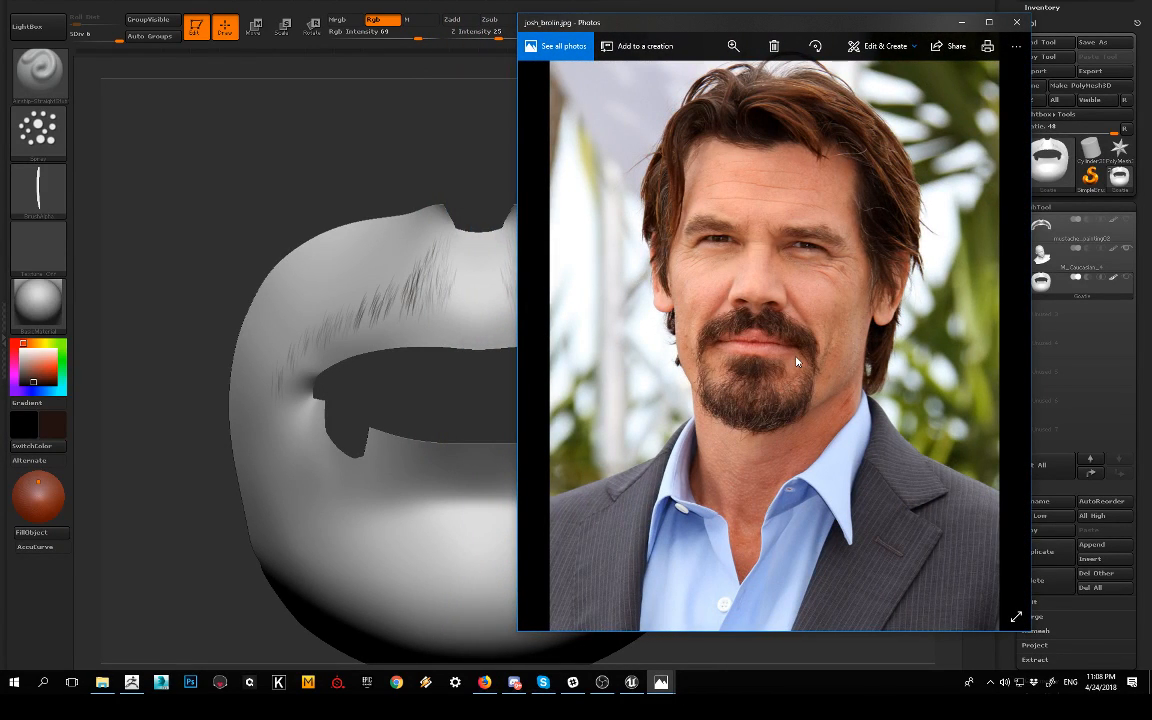
left_click_drag(635, 24, 1151, 26)
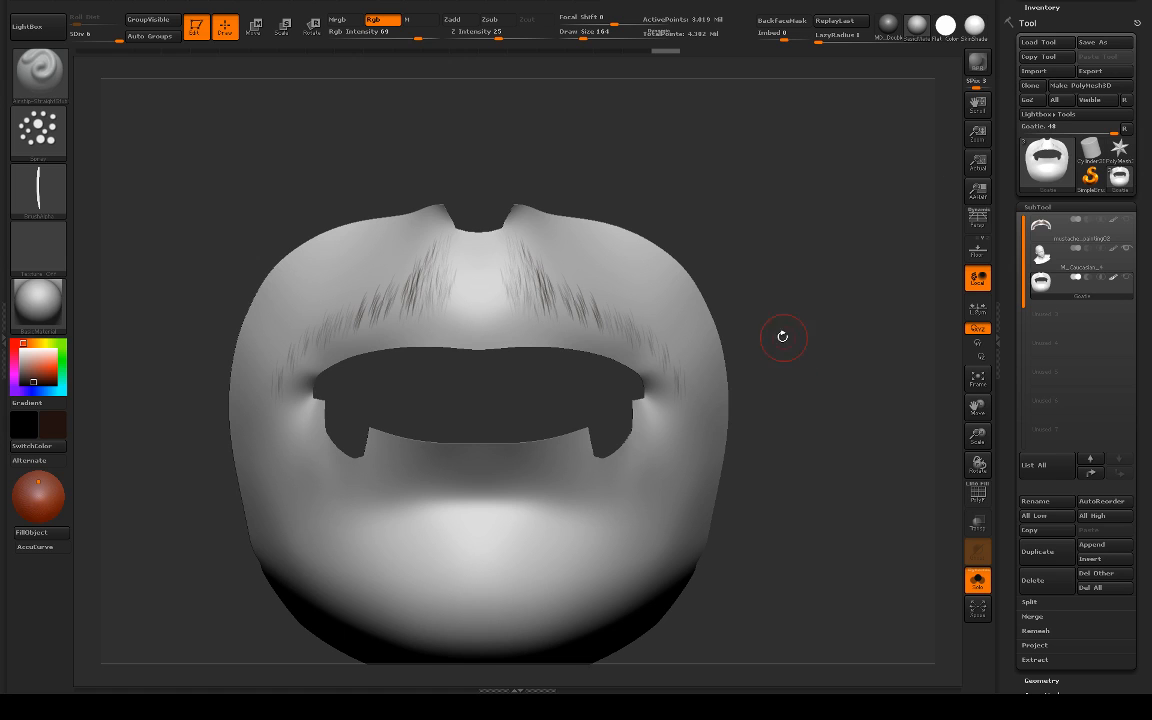
Step: Show the head around the Goatie mesh again, frame the mouth closely and set the brush's Rgb Intensity to 70
left_click(988, 581)
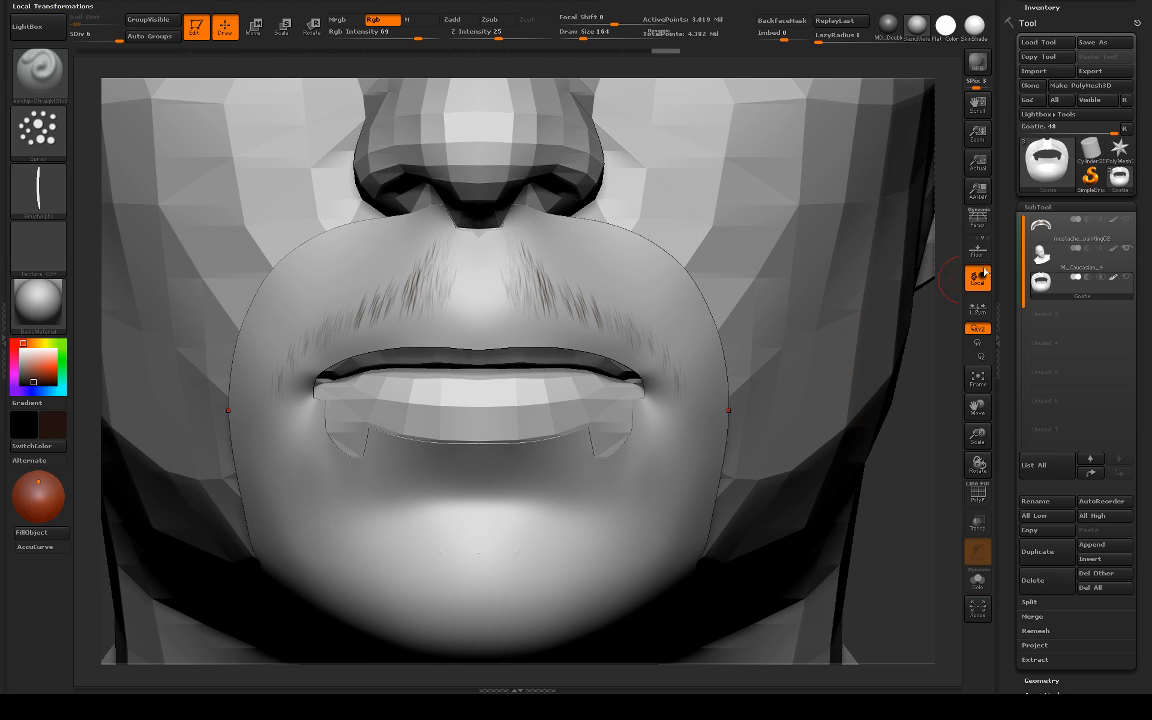
mouse_move(929, 357)
left_mouse_down("alt")
mouse_move(831, 315)
mouse_move(862, 348)
mouse_move(828, 347)
mouse_move(872, 371)
mouse_move(884, 436)
left_mouse_up("alt")
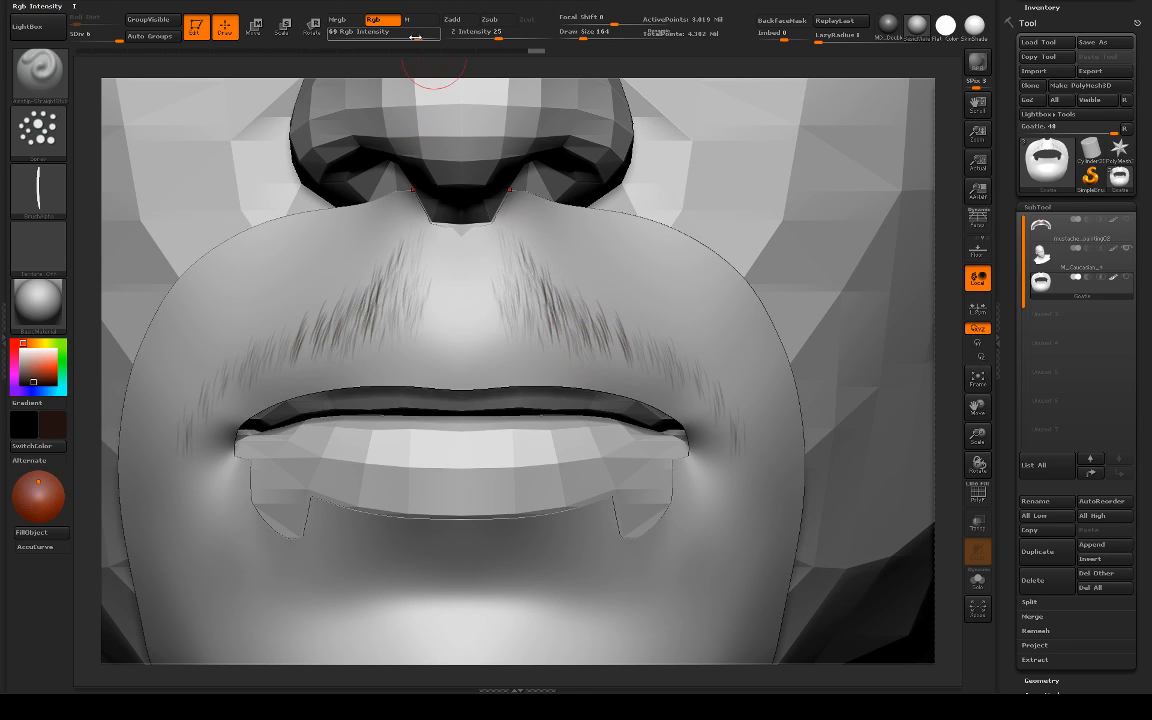
left_click(419, 36)
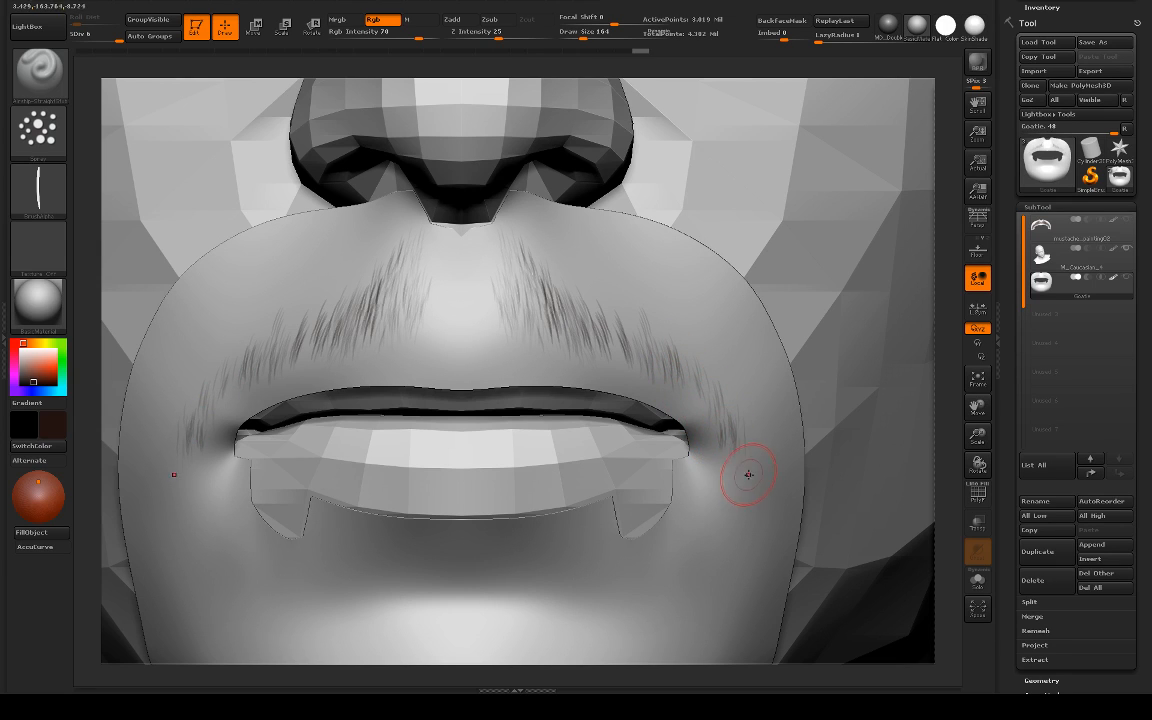
Step: Paint short symmetrical hair strokes around the mouth corners and along the outer ends of the moustache
mouse_move(758, 448)
left_mouse_down()
mouse_move(754, 474)
mouse_move(753, 458)
mouse_move(735, 486)
mouse_move(715, 481)
left_mouse_up()
left_click_drag(719, 408, 720, 480)
mouse_move(710, 399)
left_mouse_down()
mouse_move(709, 414)
mouse_move(695, 388)
mouse_move(703, 430)
left_mouse_up()
left_click_drag(726, 377, 733, 419)
left_click_drag(652, 342, 640, 355)
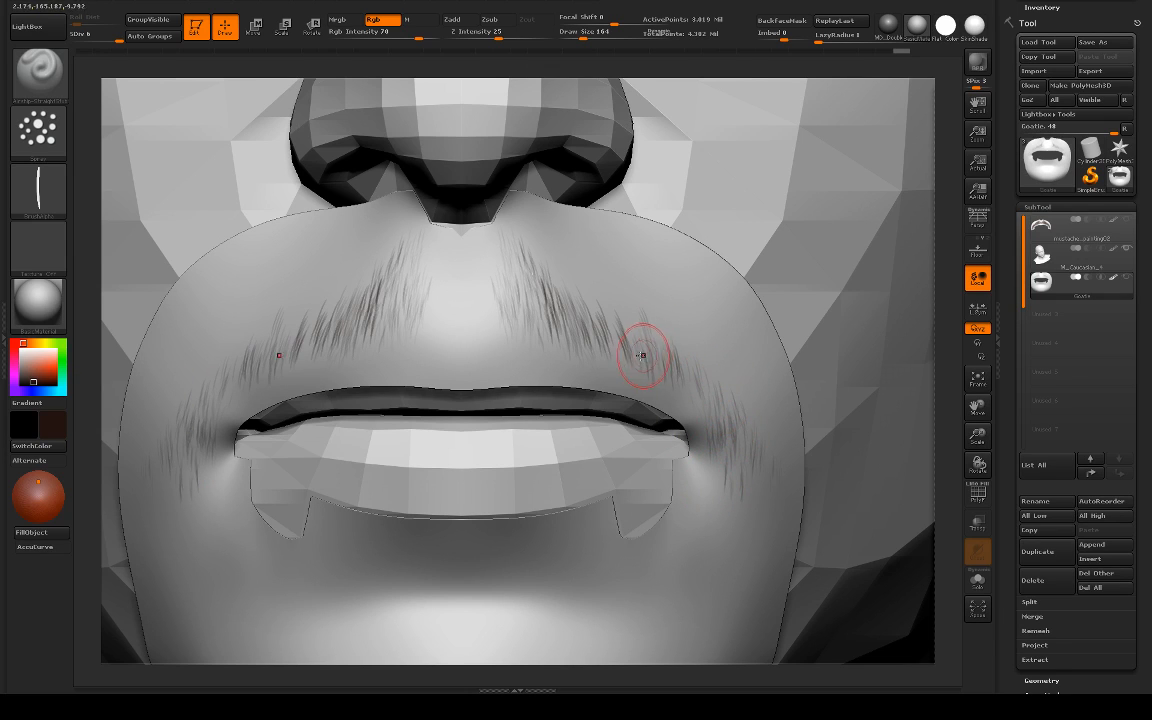
Step: Add hair strokes on the upper lip toward the philtrum and undo the unwanted ones
mouse_move(560, 318)
left_mouse_down()
mouse_move(568, 342)
mouse_move(554, 348)
left_mouse_up()
key("ctrl+z")
key("ctrl+z")
key("ctrl+z")
key("ctrl+z")
key("ctrl+z")
key("ctrl+z")
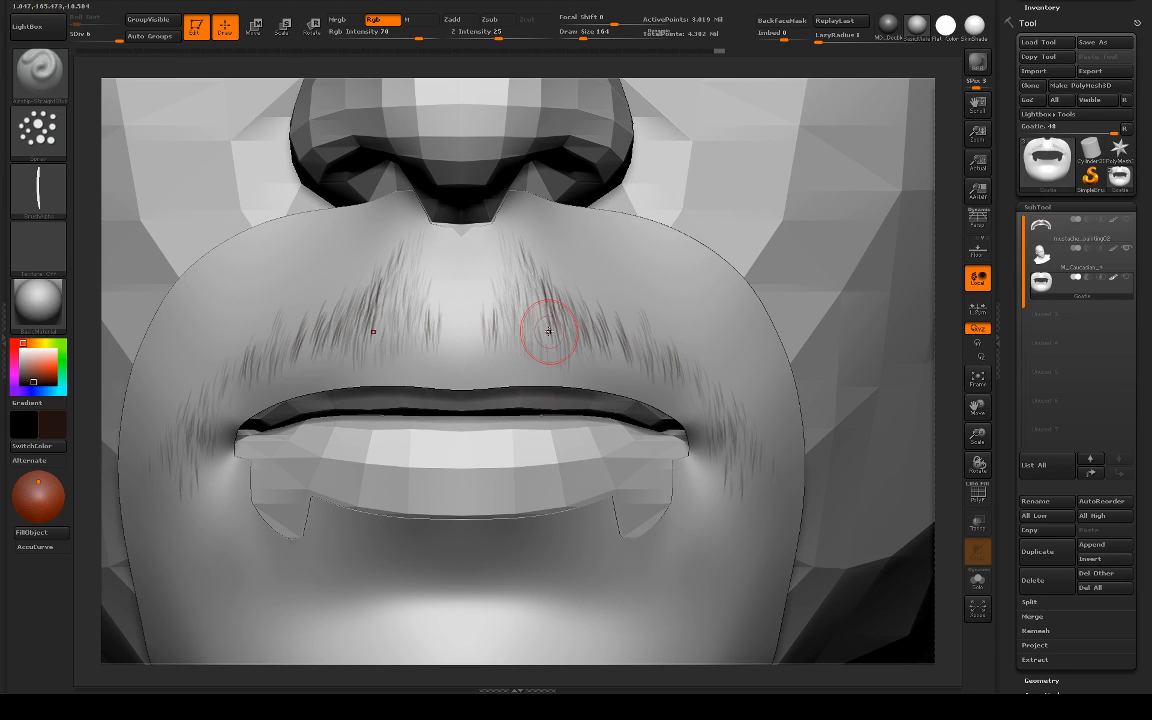
Step: Thicken the moustache on both sides of the upper lip with short symmetrical hair strokes, undoing the stray ones
mouse_move(546, 298)
left_mouse_down()
mouse_move(541, 362)
mouse_move(524, 329)
mouse_move(527, 378)
left_mouse_up()
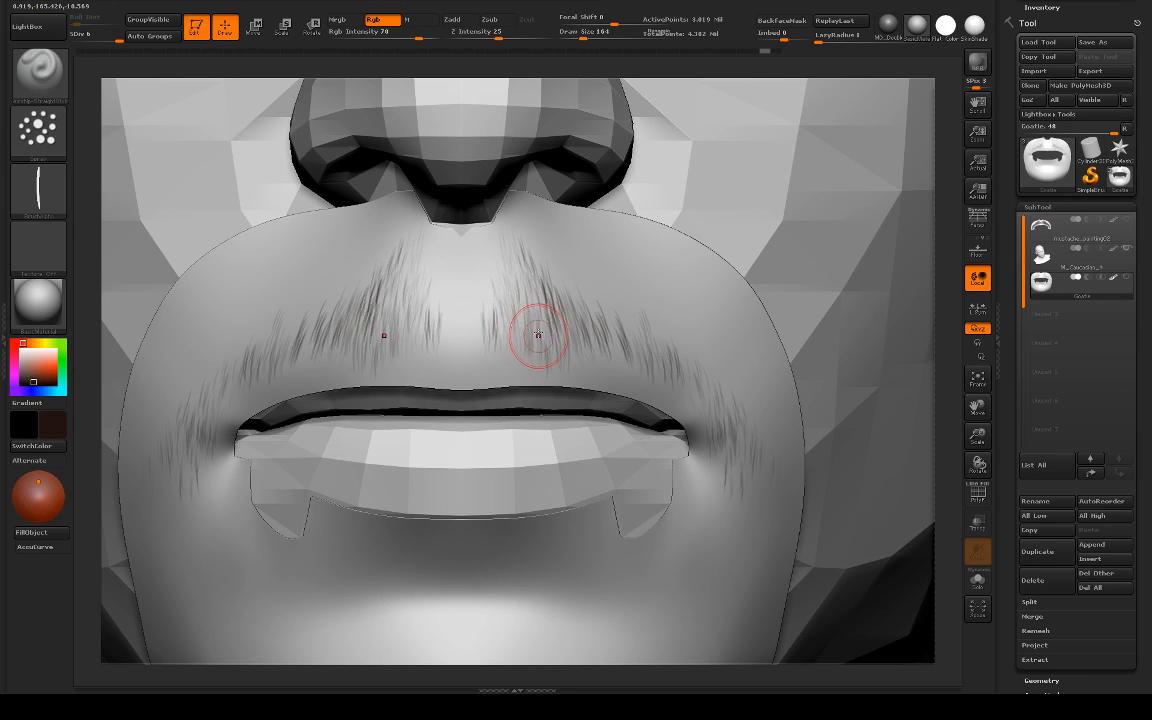
mouse_move(538, 322)
left_mouse_down()
mouse_move(537, 360)
mouse_move(548, 345)
mouse_move(579, 360)
mouse_move(573, 336)
left_mouse_up()
key("ctrl+z")
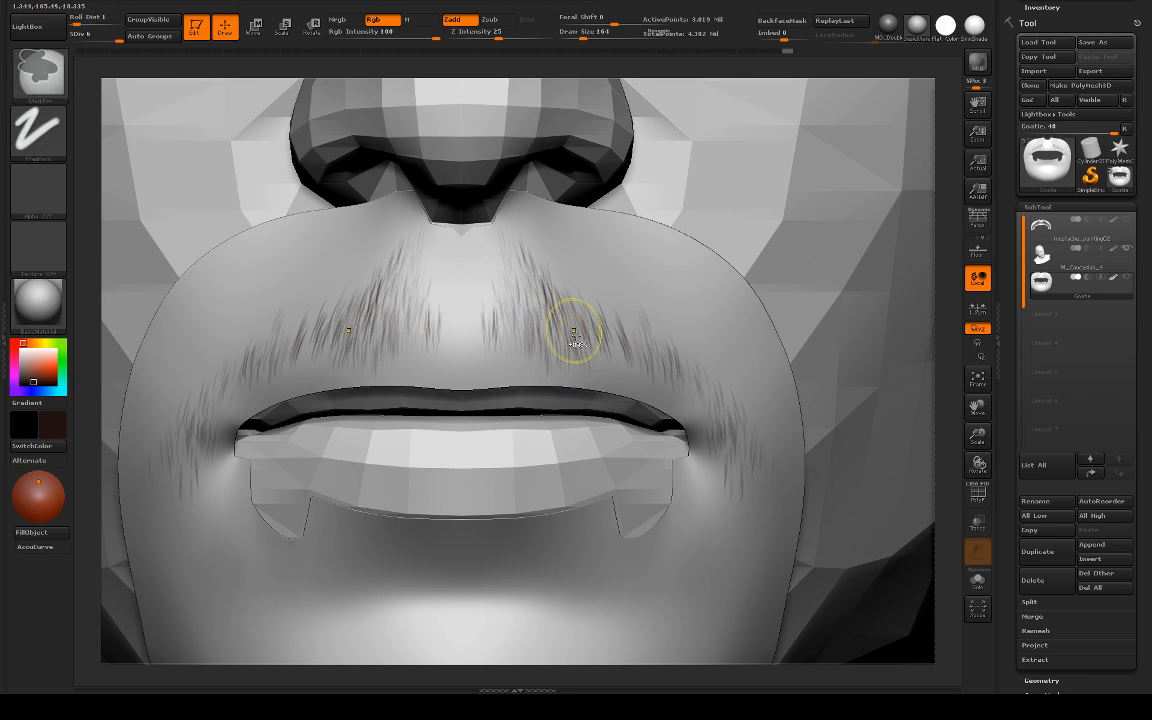
key("ctrl+z")
mouse_move(543, 291)
left_mouse_down()
mouse_move(594, 360)
mouse_move(546, 325)
left_mouse_up()
key("ctrl+z")
mouse_move(616, 348)
left_mouse_down()
mouse_move(609, 364)
mouse_move(680, 398)
mouse_move(740, 478)
mouse_move(712, 487)
mouse_move(711, 406)
left_mouse_up()
key("ctrl+z")
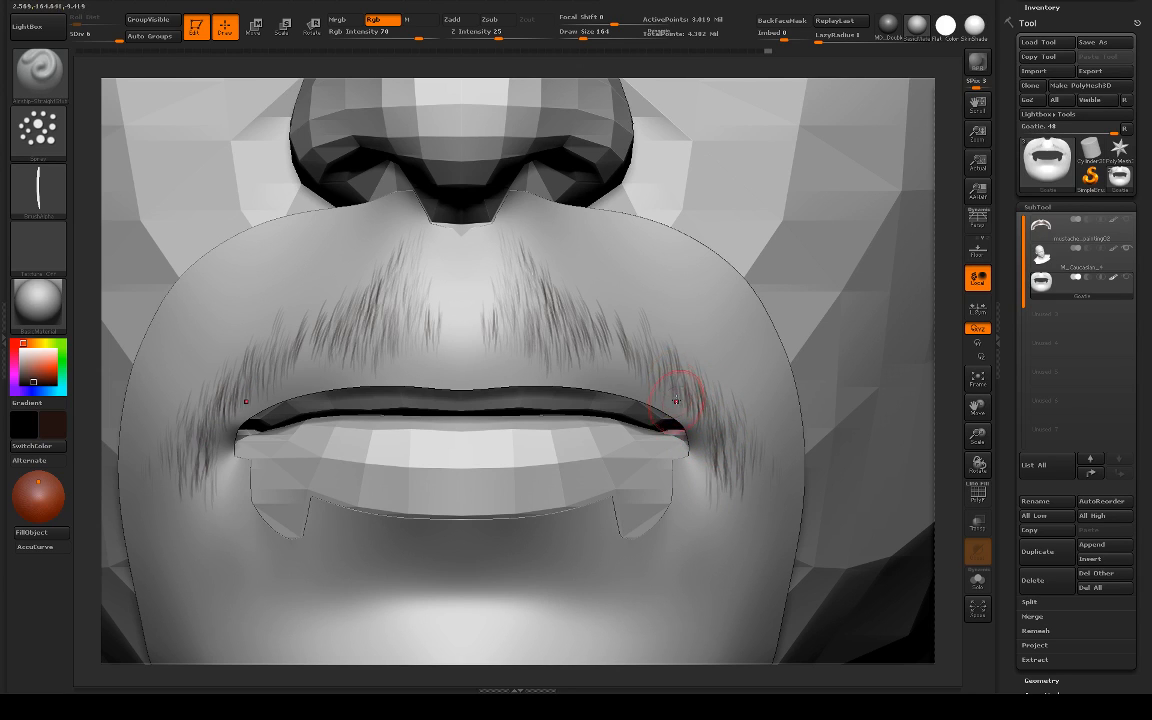
Step: Fill the moustache's lower edge from above the mouth corners inward with hair strokes and undo the unwanted ones
left_click_drag(651, 363, 682, 392)
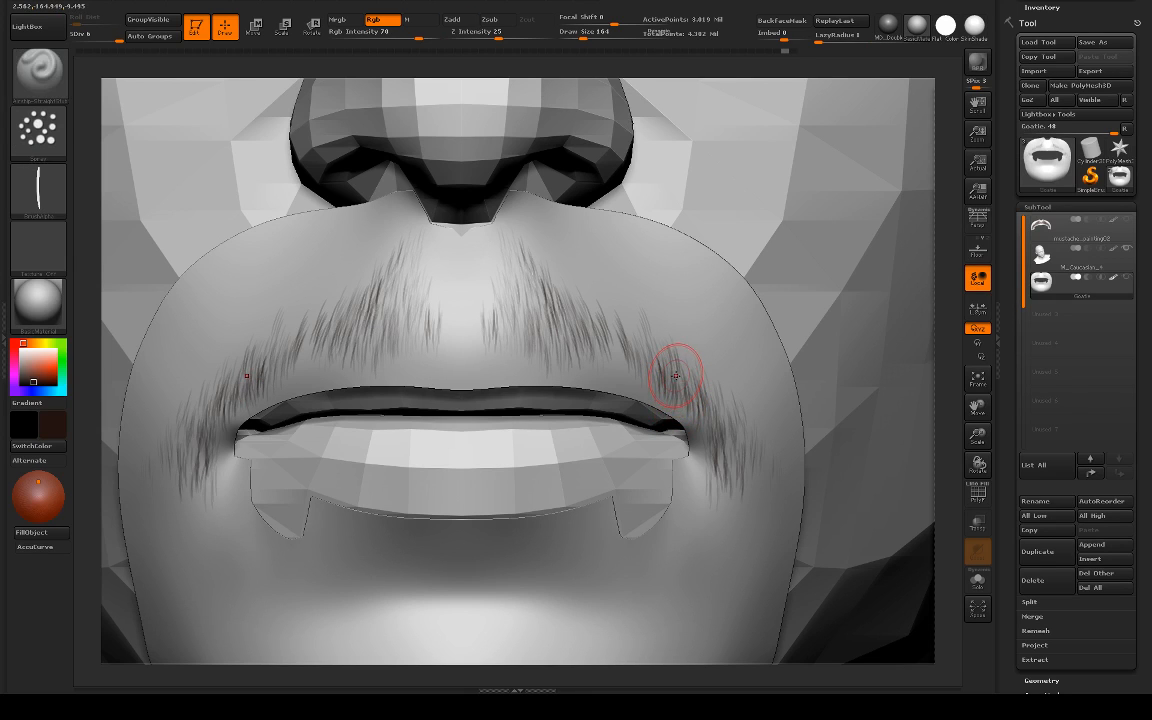
key("ctrl+z")
left_click_drag(680, 384, 676, 394)
mouse_move(640, 382)
left_mouse_down()
mouse_move(628, 360)
mouse_move(593, 347)
mouse_move(627, 331)
mouse_move(607, 355)
mouse_move(581, 358)
left_mouse_up()
key("ctrl+z")
key("ctrl+z")
key("ctrl+z")
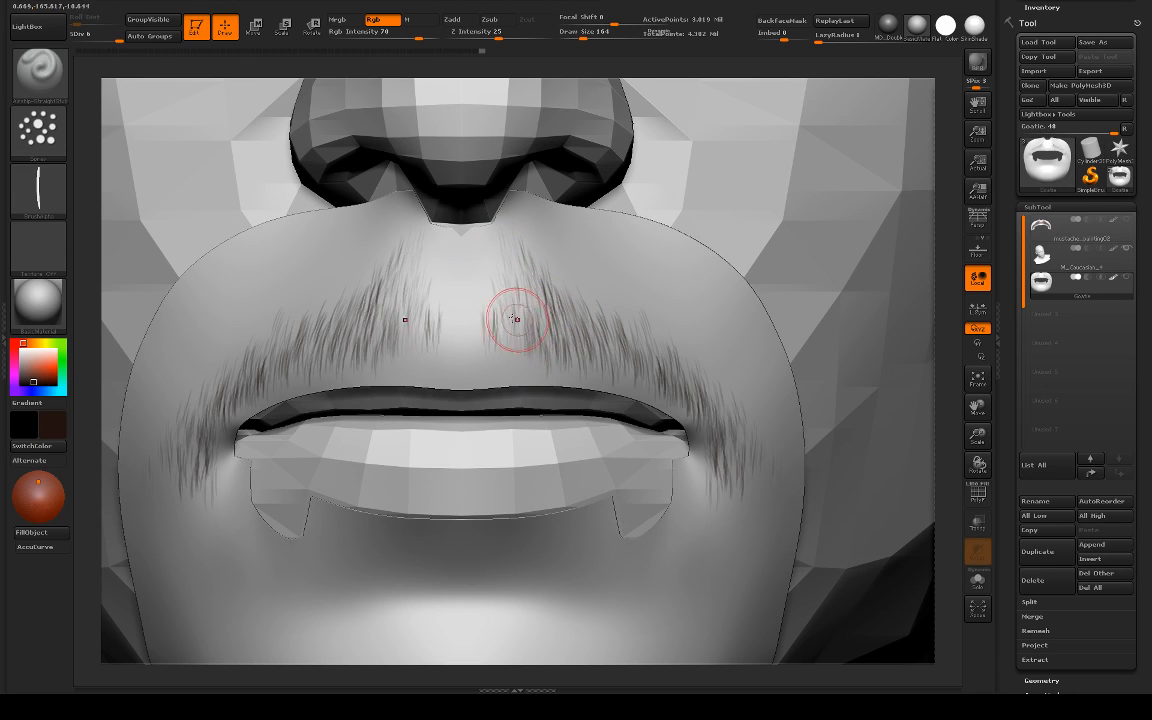
Step: Add fine hair strokes along the moustache's inner edges beside the philtrum, undoing the misplaced one
mouse_move(511, 335)
left_mouse_down()
mouse_move(536, 345)
mouse_move(525, 363)
mouse_move(496, 363)
left_mouse_up()
key("ctrl")
key("ctrl+z")
left_click_drag(489, 304, 491, 347)
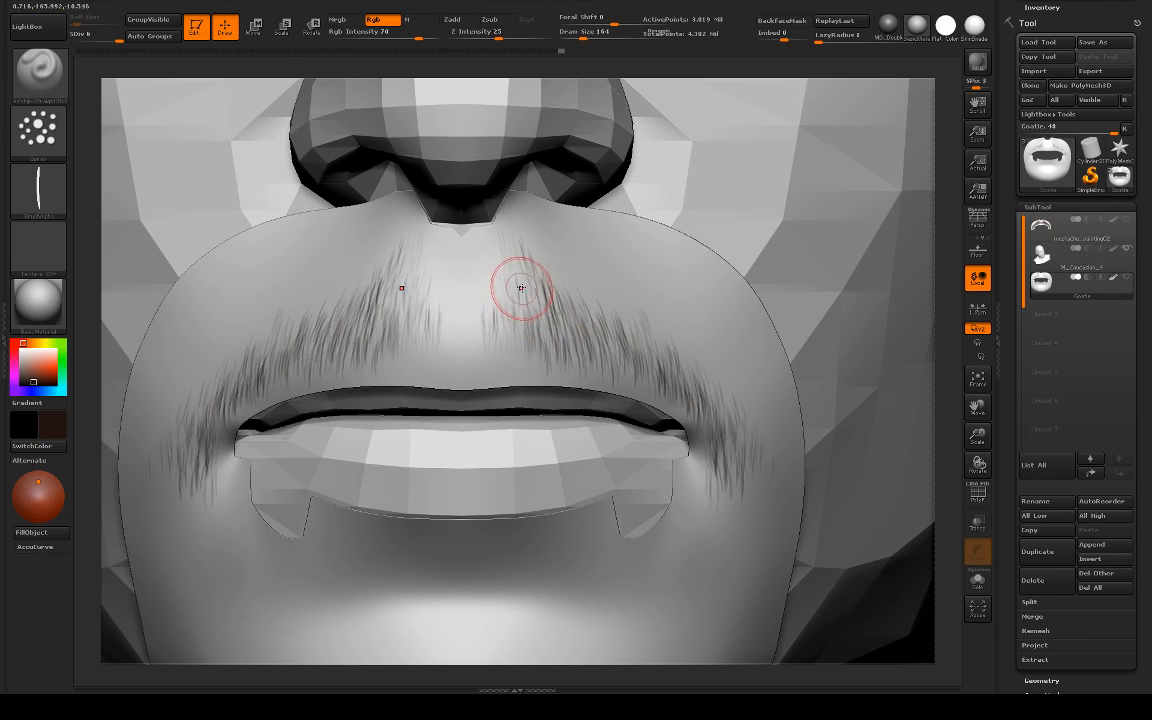
key("ctrl")
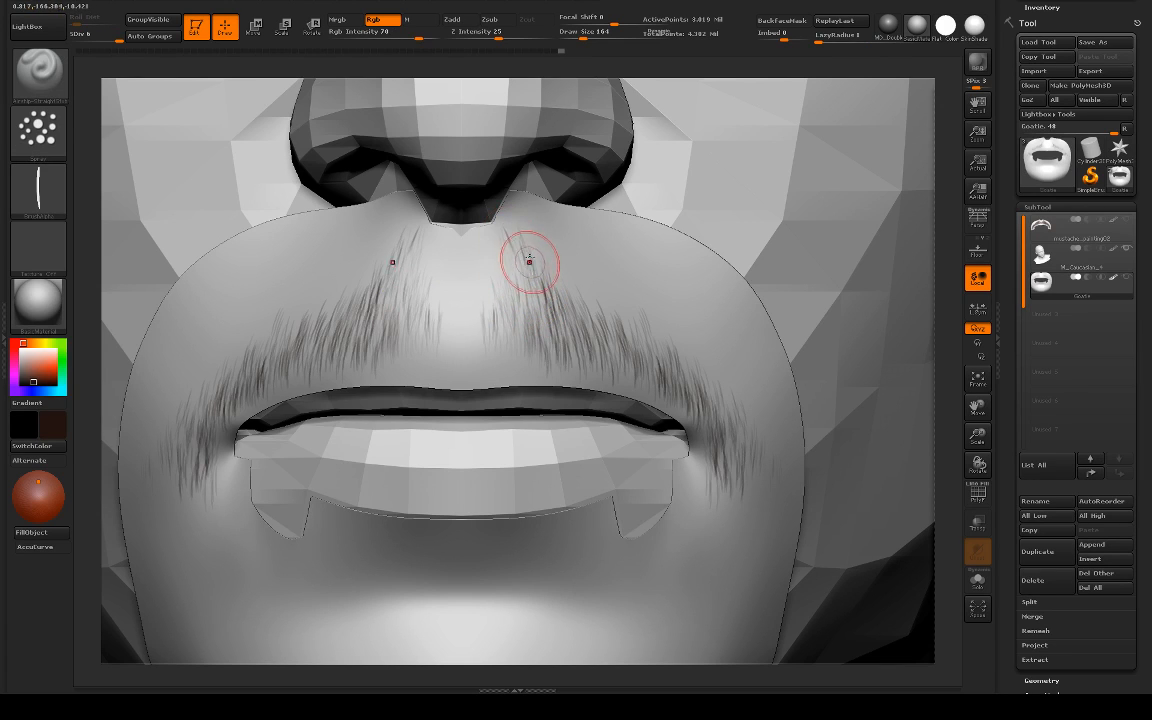
Step: Paint hair strokes from under the nostrils along the moustache's upper edge down past the mouth corners, undoing stray ones
left_click_drag(526, 242, 599, 313)
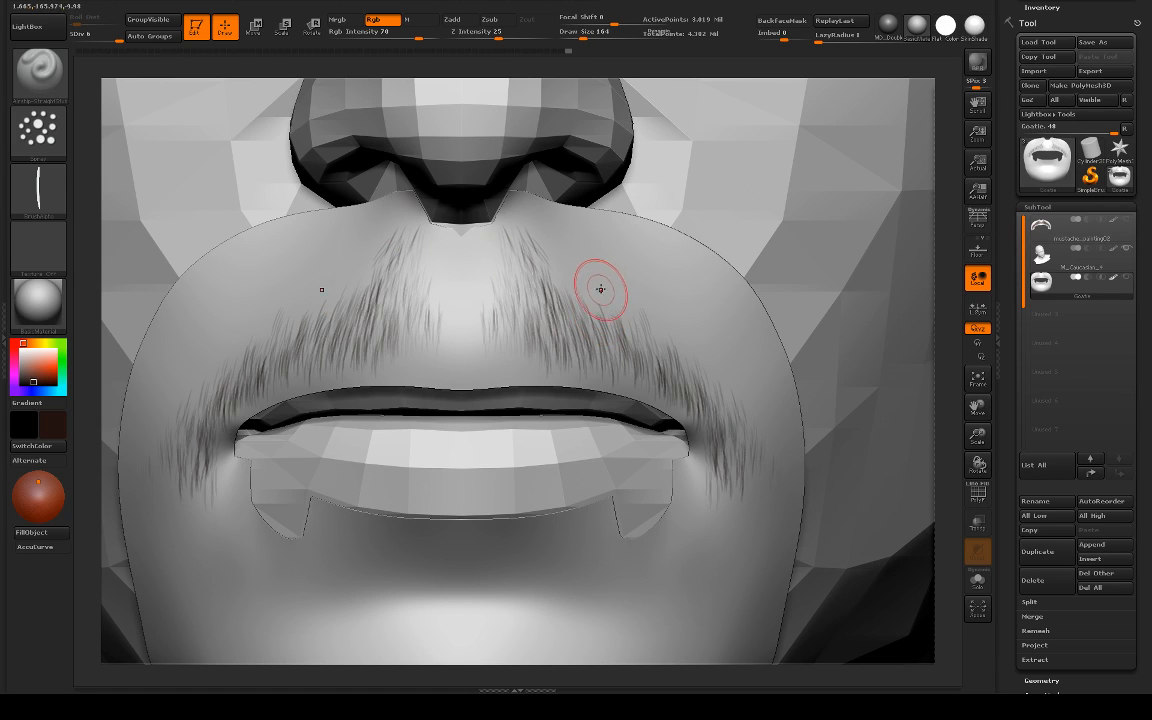
mouse_move(537, 244)
left_mouse_down()
mouse_move(568, 306)
mouse_move(589, 298)
mouse_move(625, 334)
mouse_move(639, 314)
mouse_move(622, 332)
mouse_move(643, 327)
mouse_move(610, 352)
mouse_move(639, 318)
mouse_move(644, 355)
mouse_move(612, 338)
mouse_move(661, 337)
mouse_move(681, 404)
mouse_move(732, 432)
left_mouse_up()
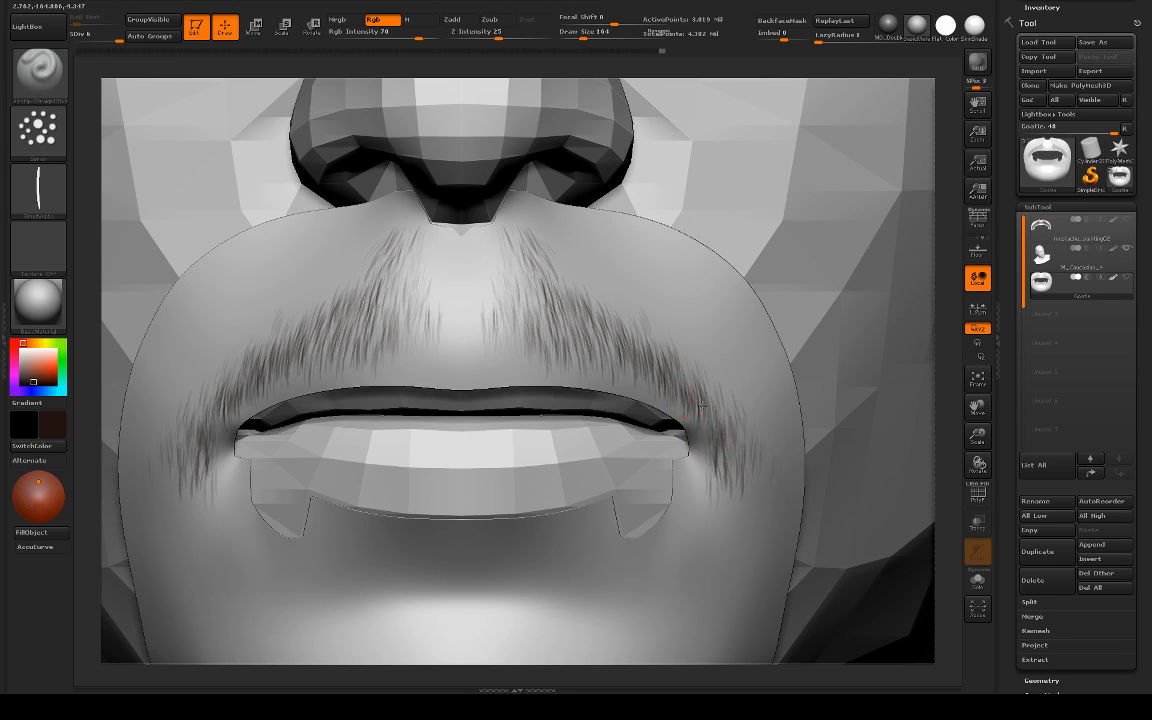
left_click_drag(725, 432, 728, 436)
key("ctrl+z")
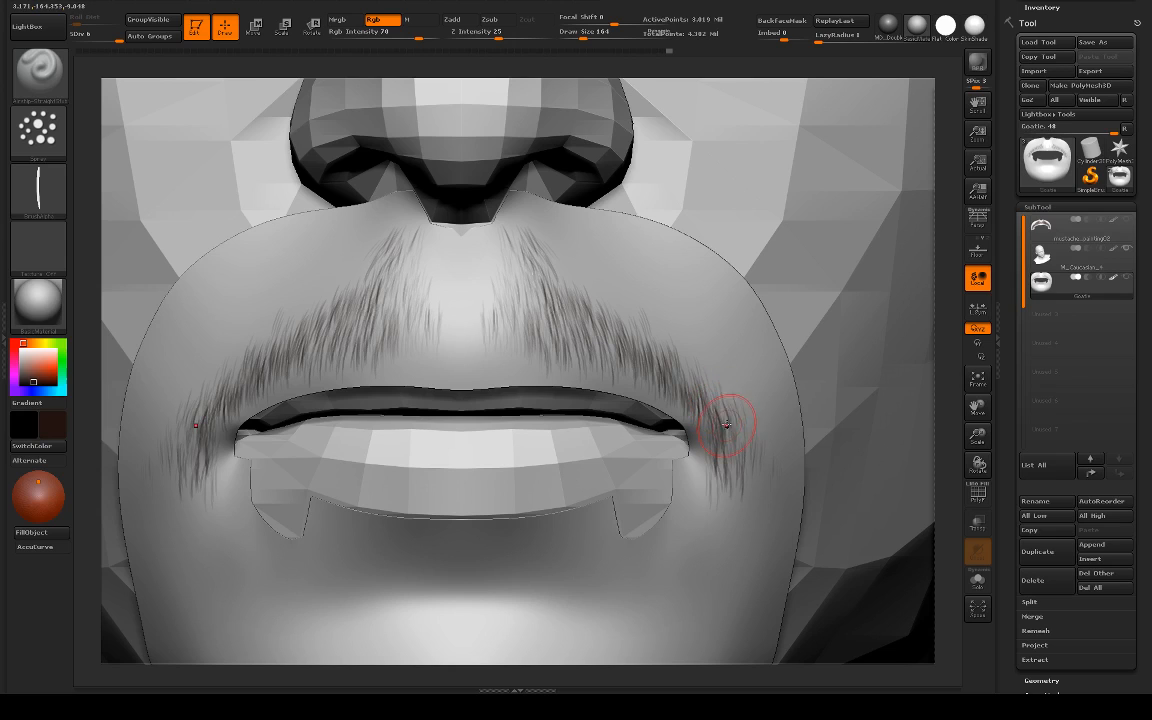
left_click_drag(674, 405, 741, 485)
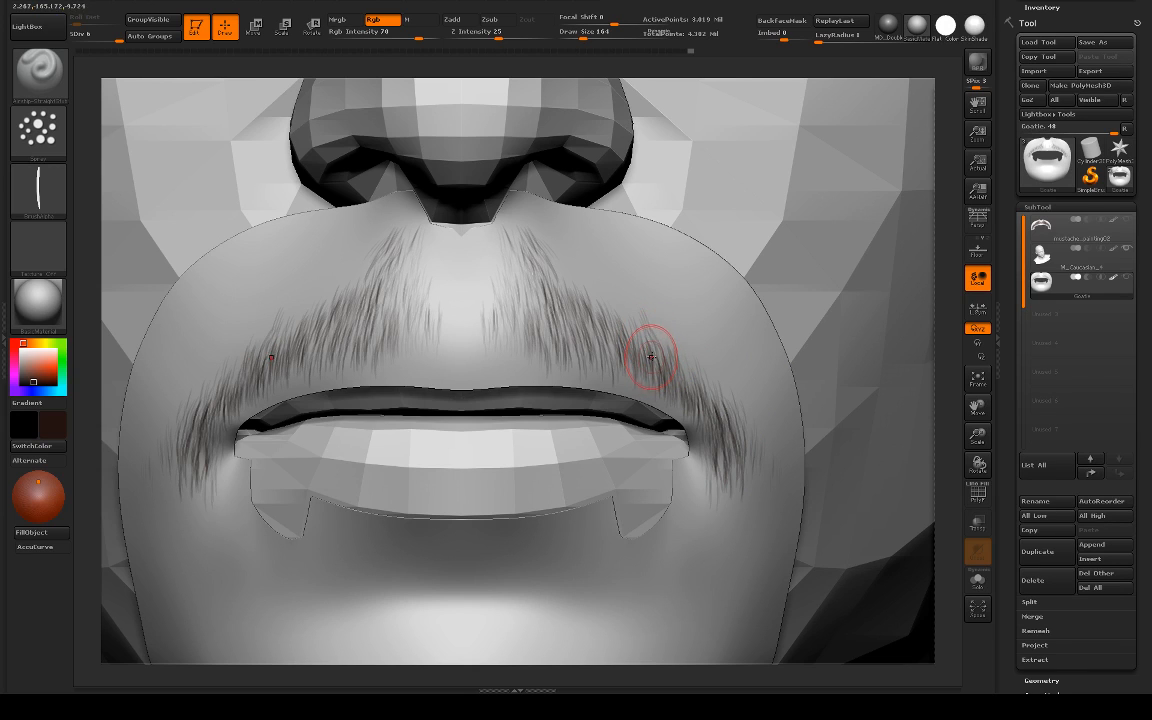
left_click_drag(650, 340, 666, 376)
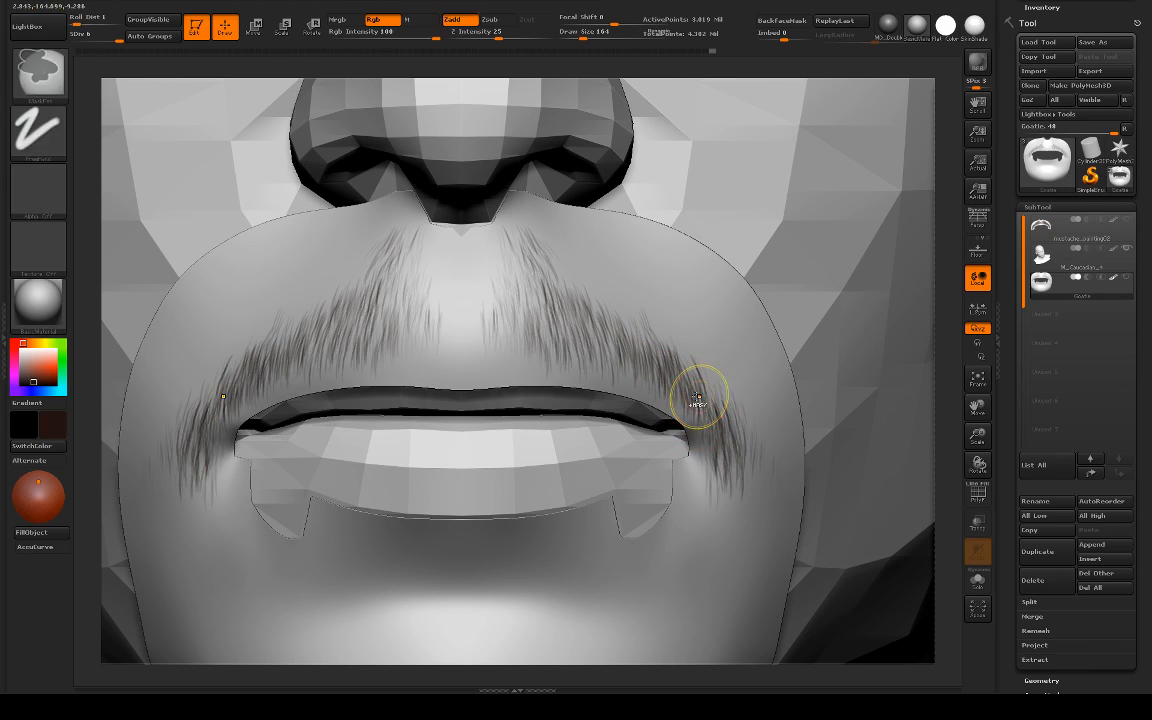
key("ctrl+z")
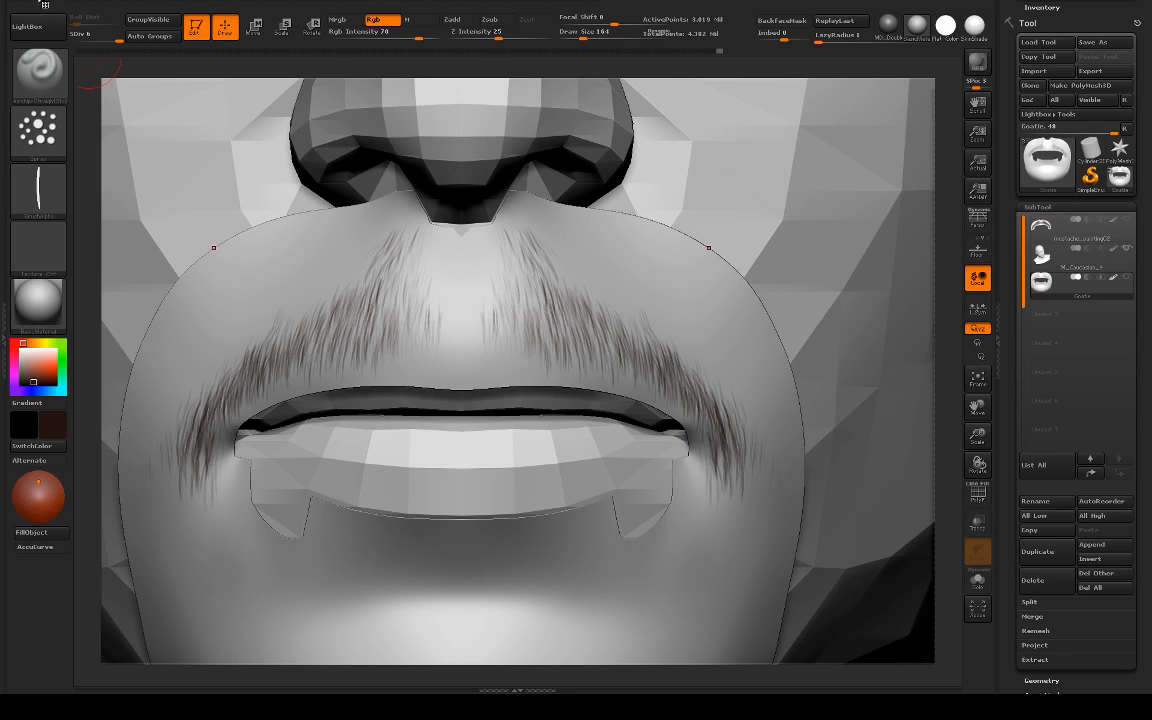
Step: Open the Modify settings of the brush's hair alpha
mouse_move(17, 7)
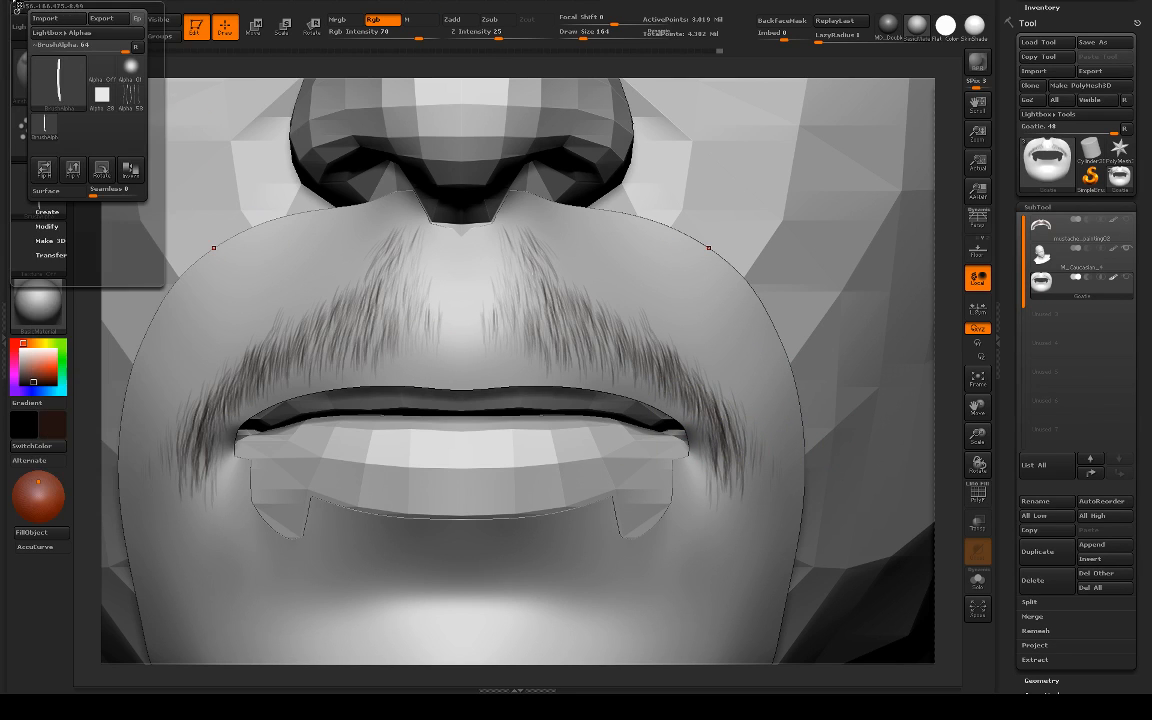
left_click(53, 226)
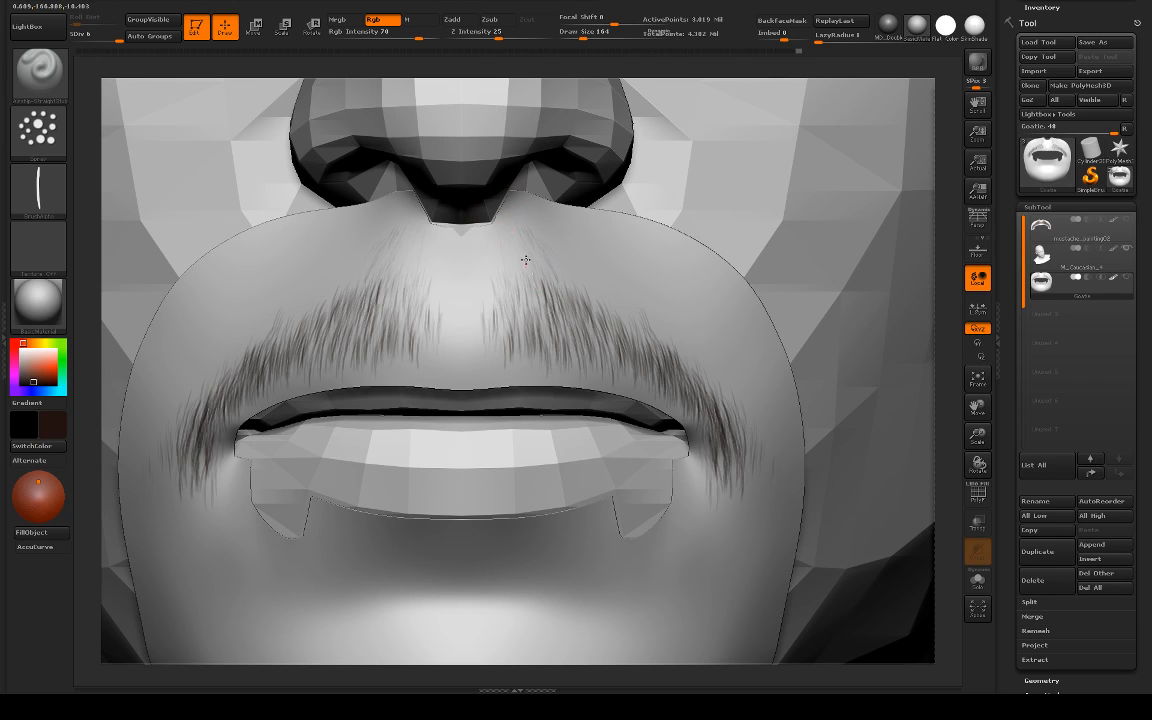
Step: Switch to the Standard brush with Rgb Intensity 47 and fade out the hairs directly beneath the nostrils
key("b")
key("s")
key("t")
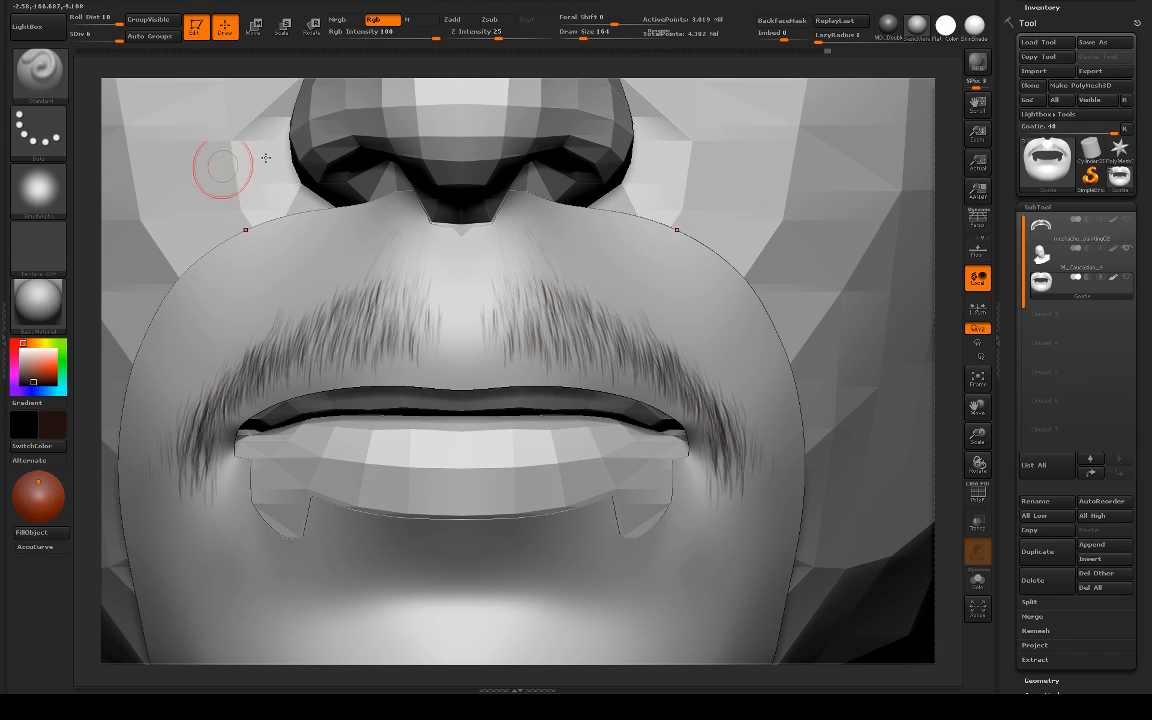
left_click_drag(437, 36, 403, 35)
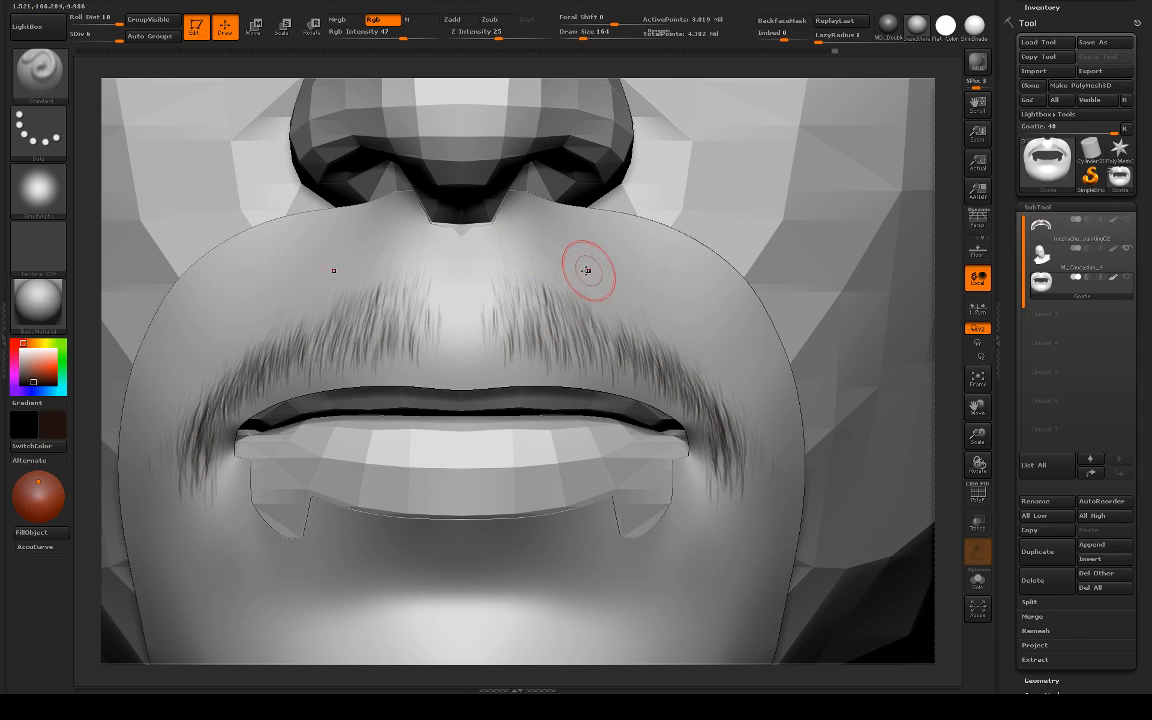
Step: Return to the Airship straight-stroke brush and repaint hairs along the moustache's top edge from the philtrum outward
key("b")
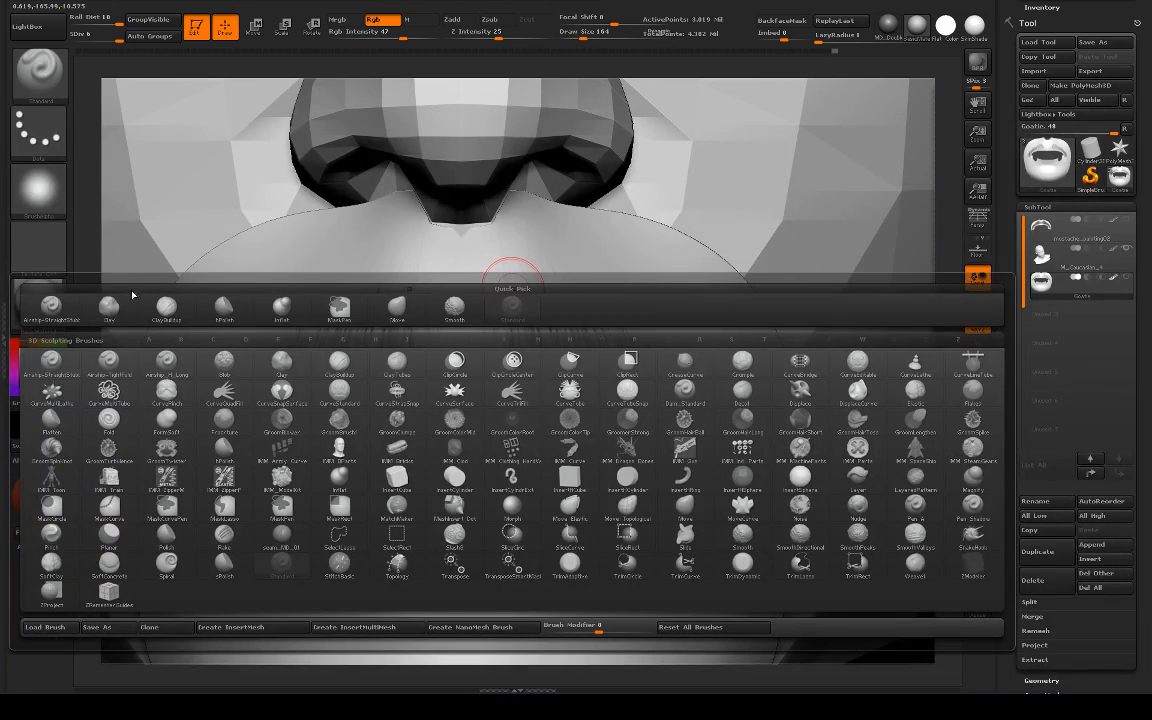
left_click(52, 309)
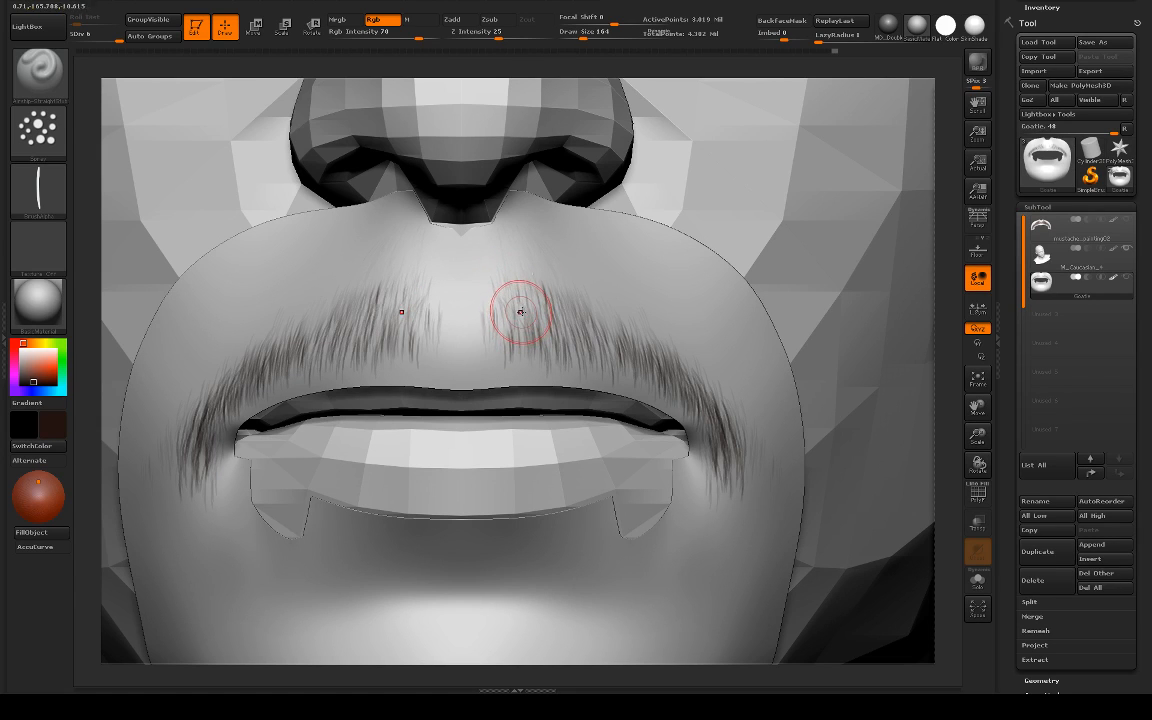
key("ctrl")
mouse_move(525, 329)
left_mouse_down()
mouse_move(514, 304)
mouse_move(520, 322)
mouse_move(525, 280)
mouse_move(545, 273)
mouse_move(571, 298)
mouse_move(568, 328)
mouse_move(609, 316)
mouse_move(643, 353)
mouse_move(641, 336)
mouse_move(633, 344)
left_mouse_up()
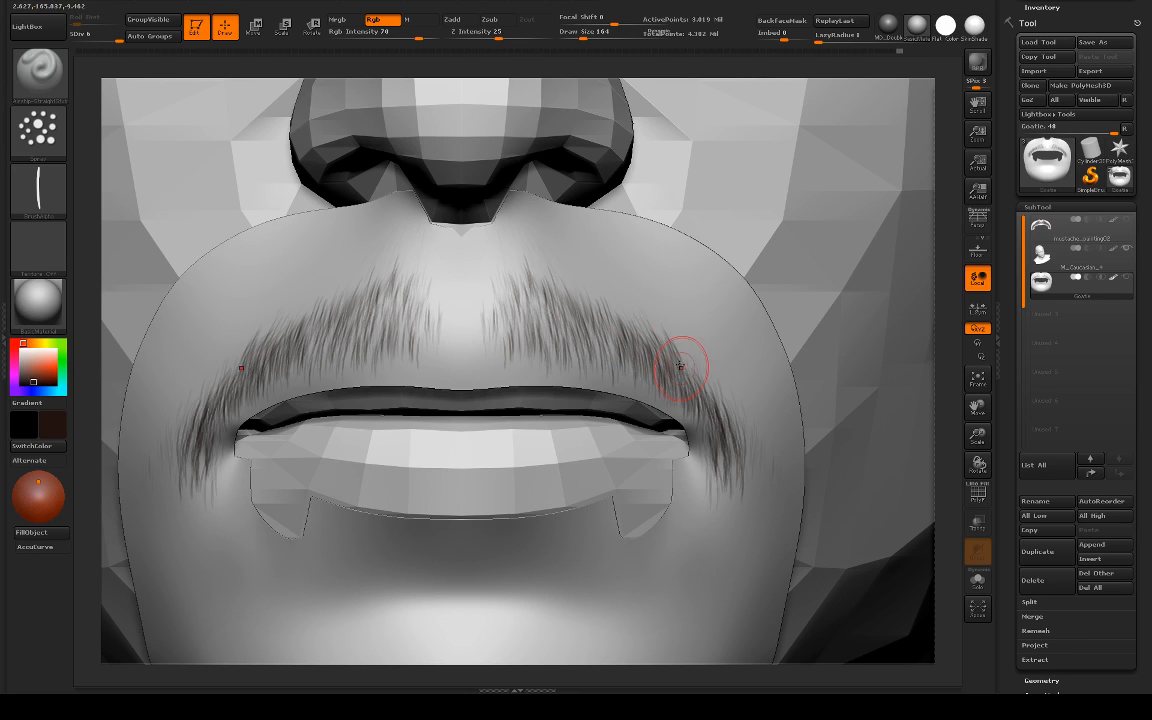
Step: Turn the head slightly and make the moustache denser from its middle to the philtrum edges, undoing misplaced strokes
left_click_drag(937, 368, 728, 375)
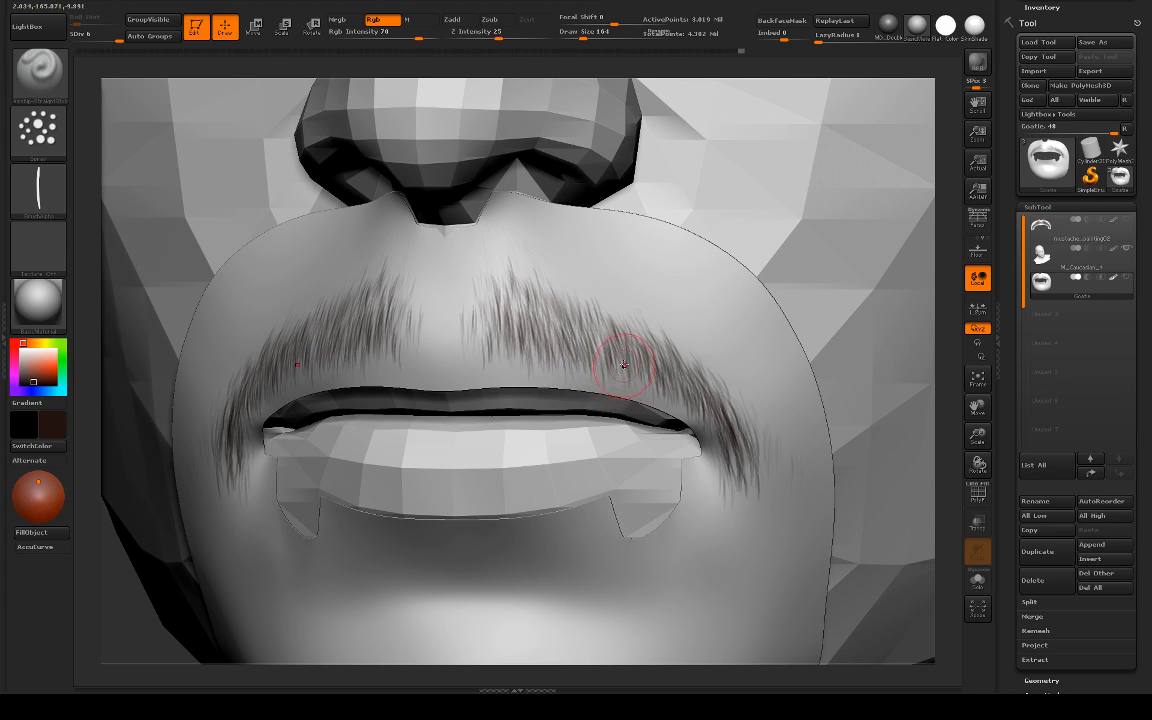
mouse_move(642, 355)
left_mouse_down()
mouse_move(599, 338)
mouse_move(589, 352)
left_mouse_up()
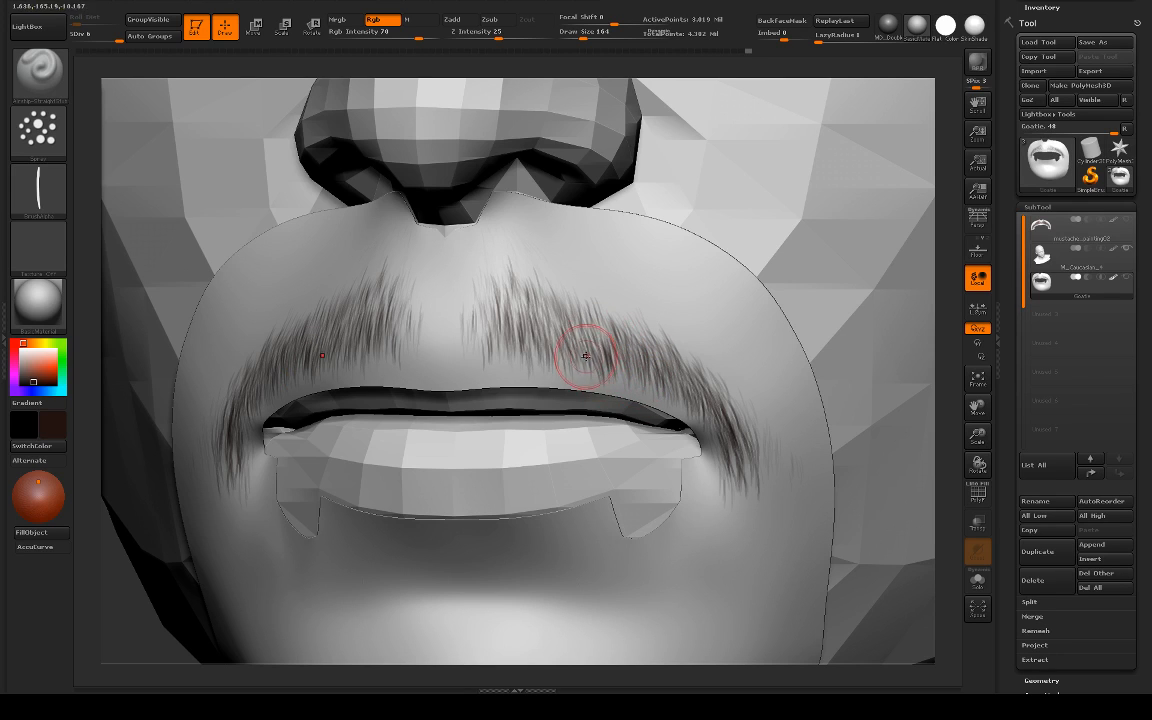
key("ctrl+z")
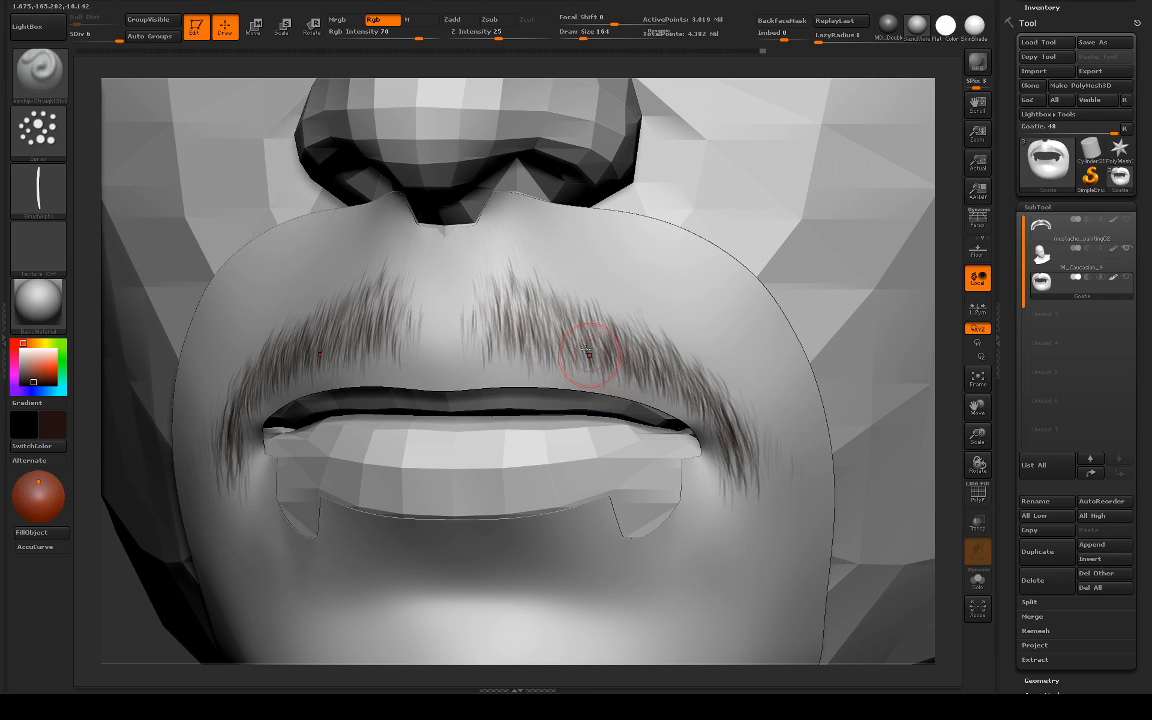
left_click_drag(550, 310, 551, 348)
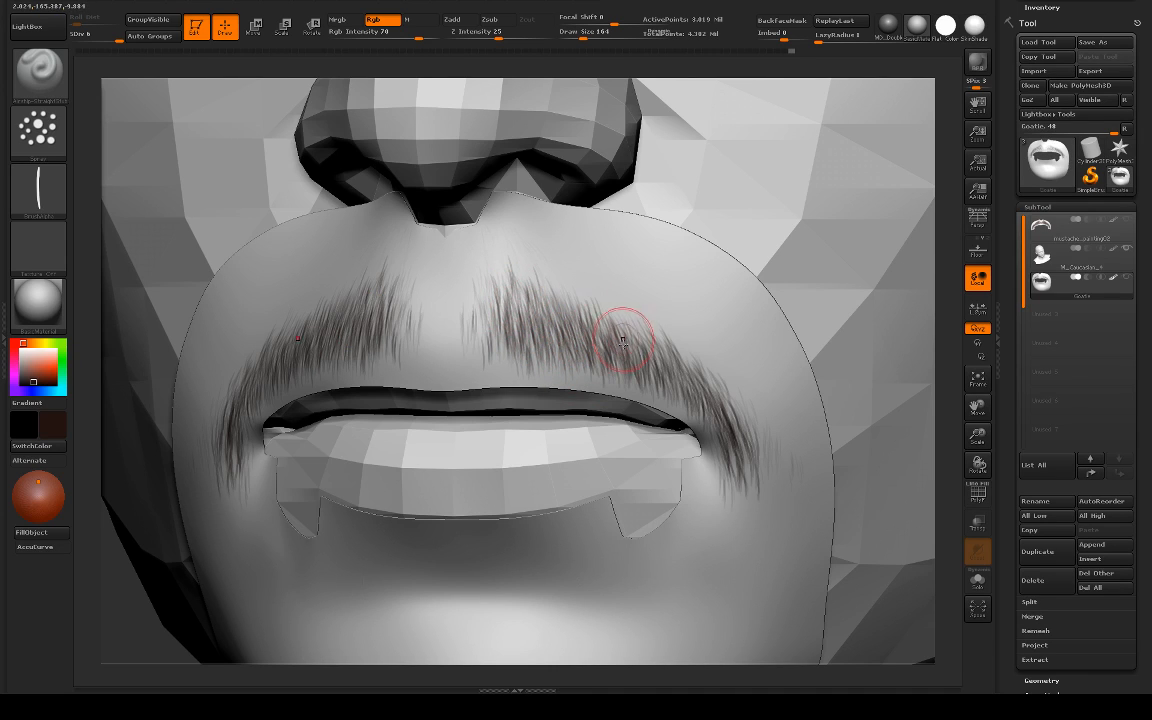
mouse_move(506, 342)
left_mouse_down()
mouse_move(496, 346)
mouse_move(508, 322)
mouse_move(507, 360)
left_mouse_up()
key("ctrl")
key("ctrl+z")
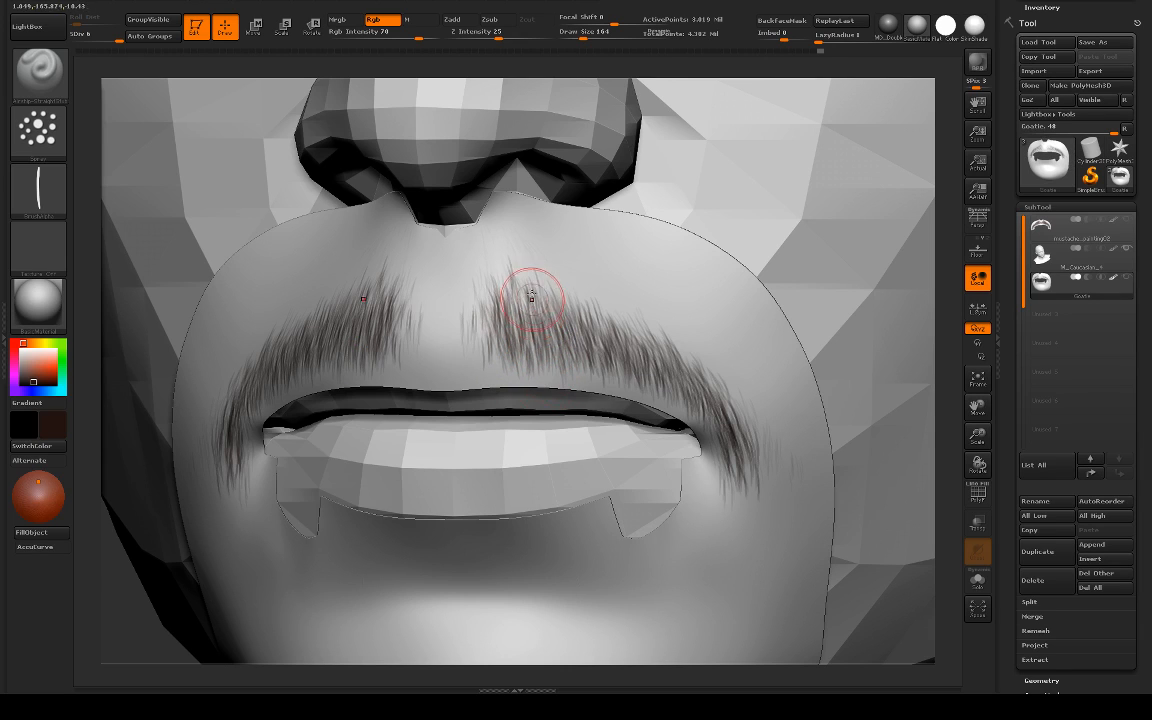
mouse_move(481, 318)
left_mouse_down()
mouse_move(488, 359)
mouse_move(482, 340)
left_mouse_up()
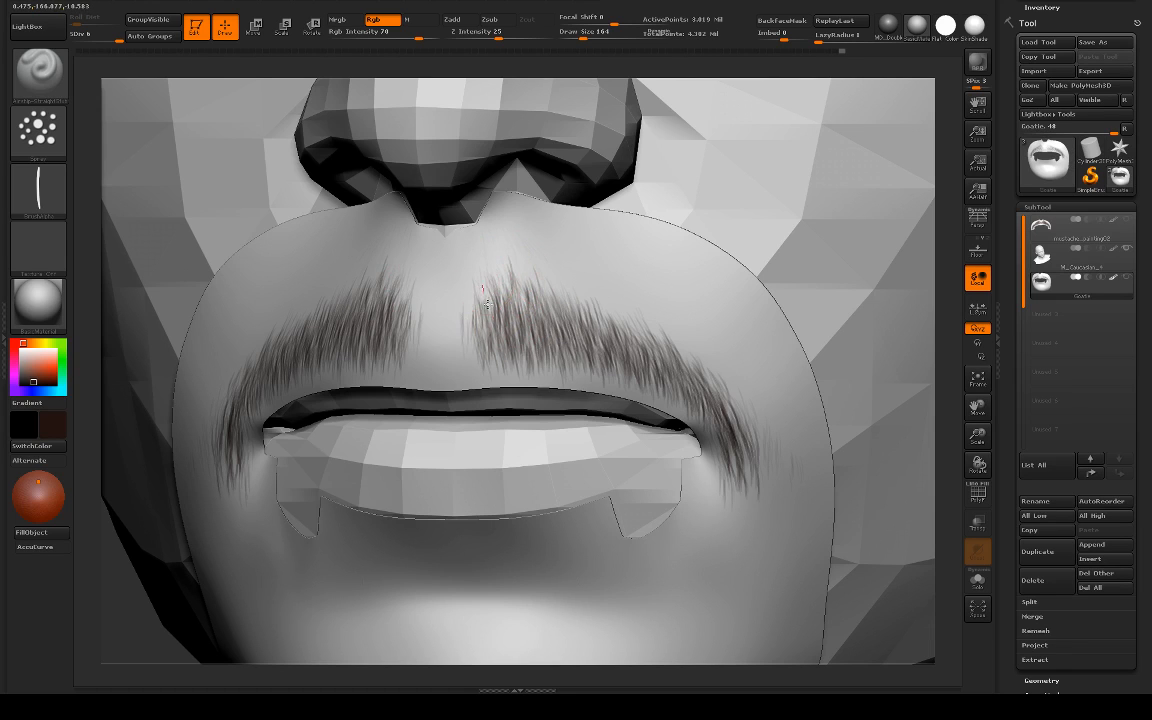
Step: Compare the painting with the finished mustache_painting02 subtool and return to the Goatie subtool
left_click(1041, 228)
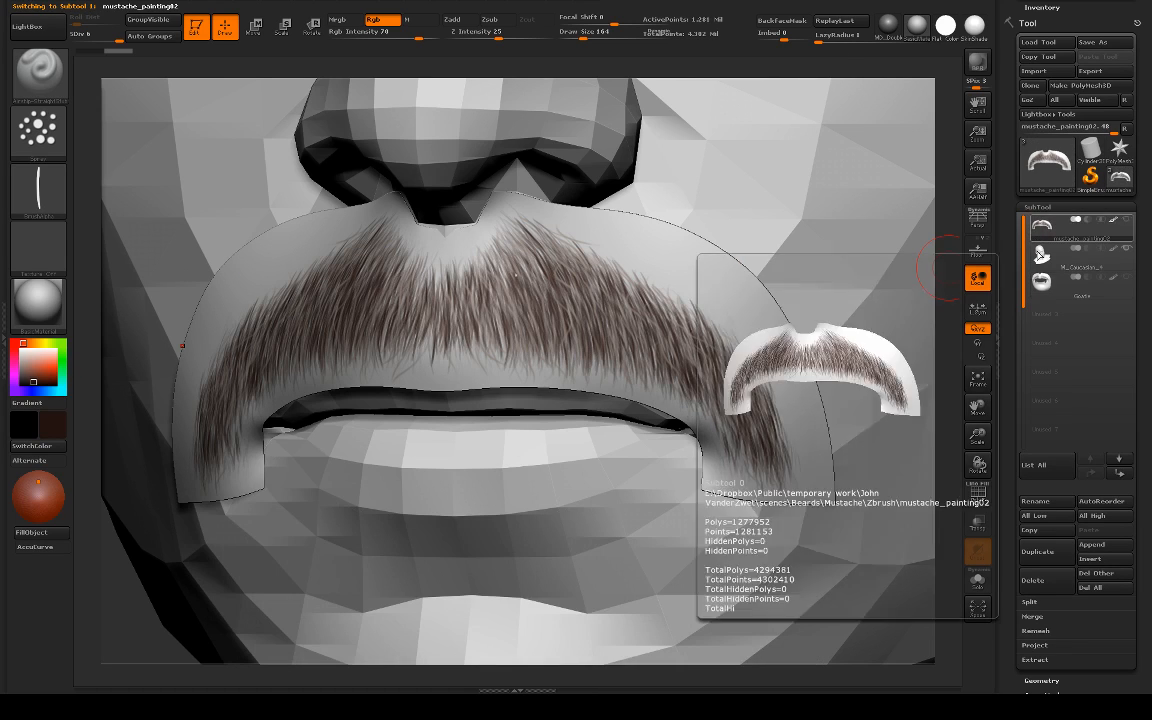
left_click(1041, 283)
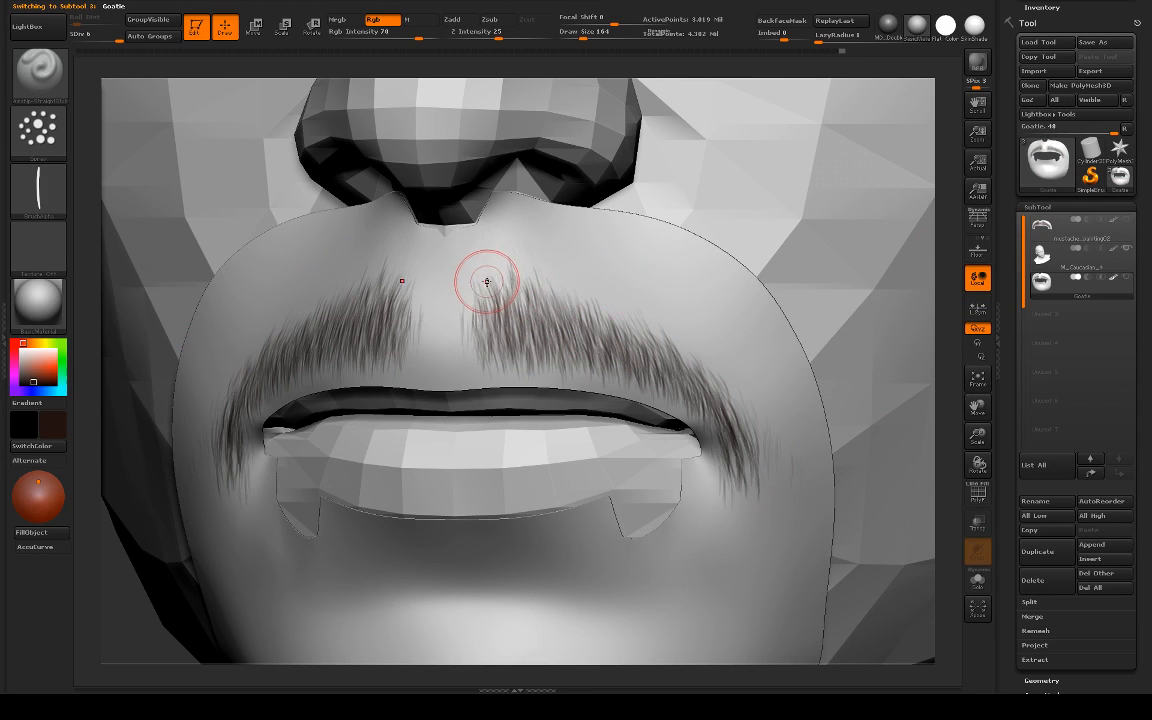
Step: Check the moustache with the Flat Color material and the Goatie mesh isolated, then apply the SkinShade material and show the head again
left_click(946, 27)
key("shift")
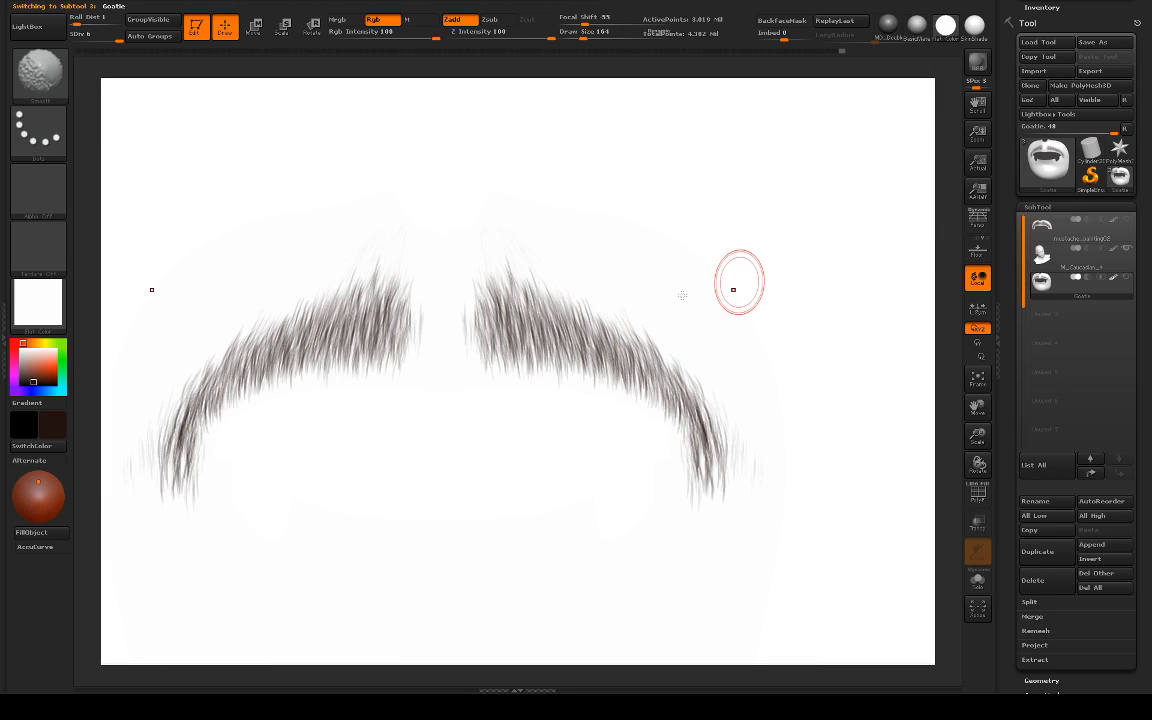
key("shift+s")
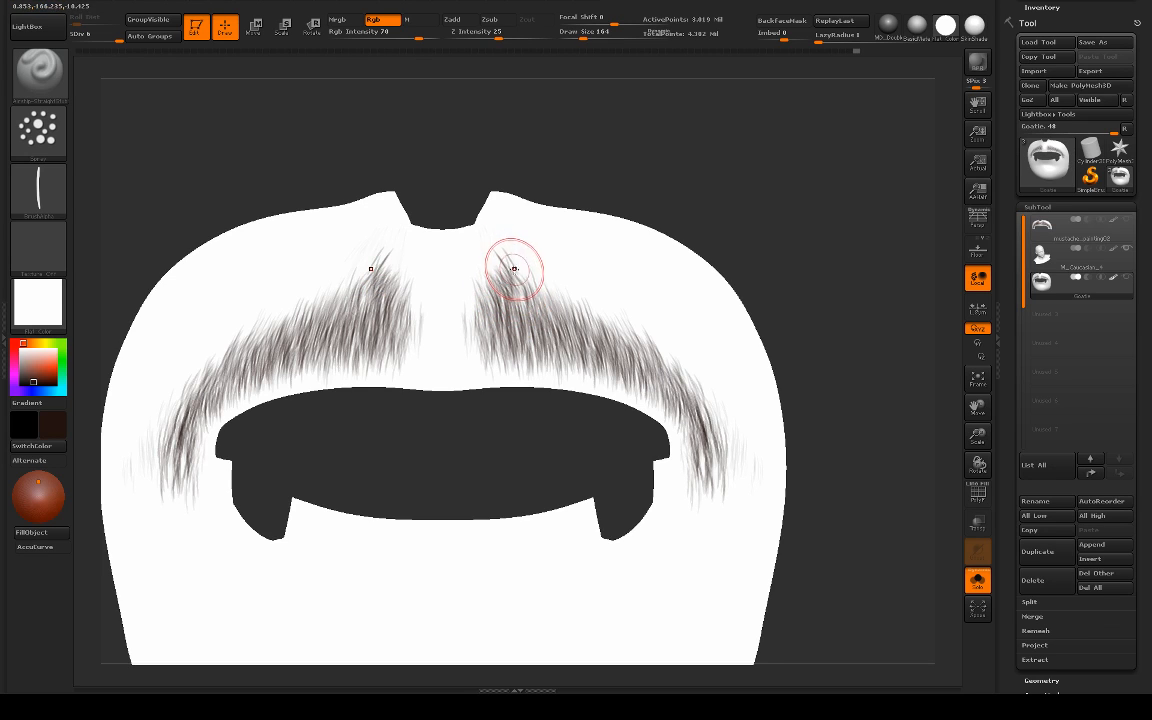
left_click(972, 28)
key("alt+shift+s")
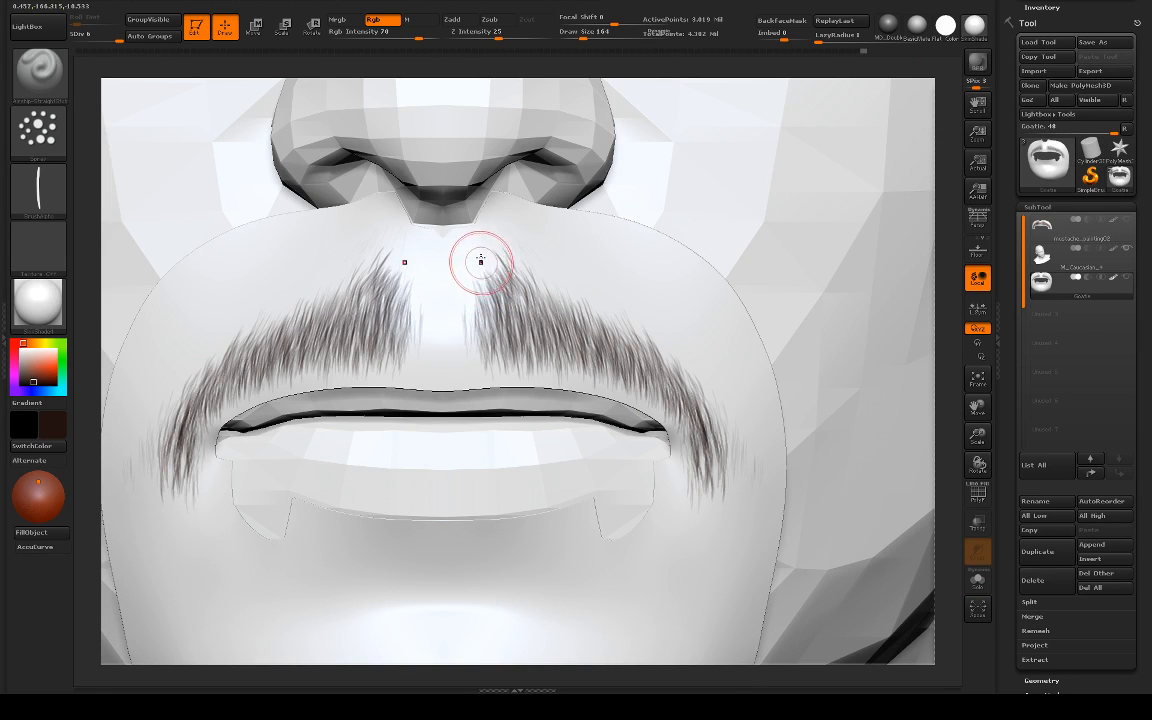
Step: Extend the moustache's inner edges into the philtrum with symmetrical hair strokes and undo the stray ones
left_click_drag(483, 260, 491, 284)
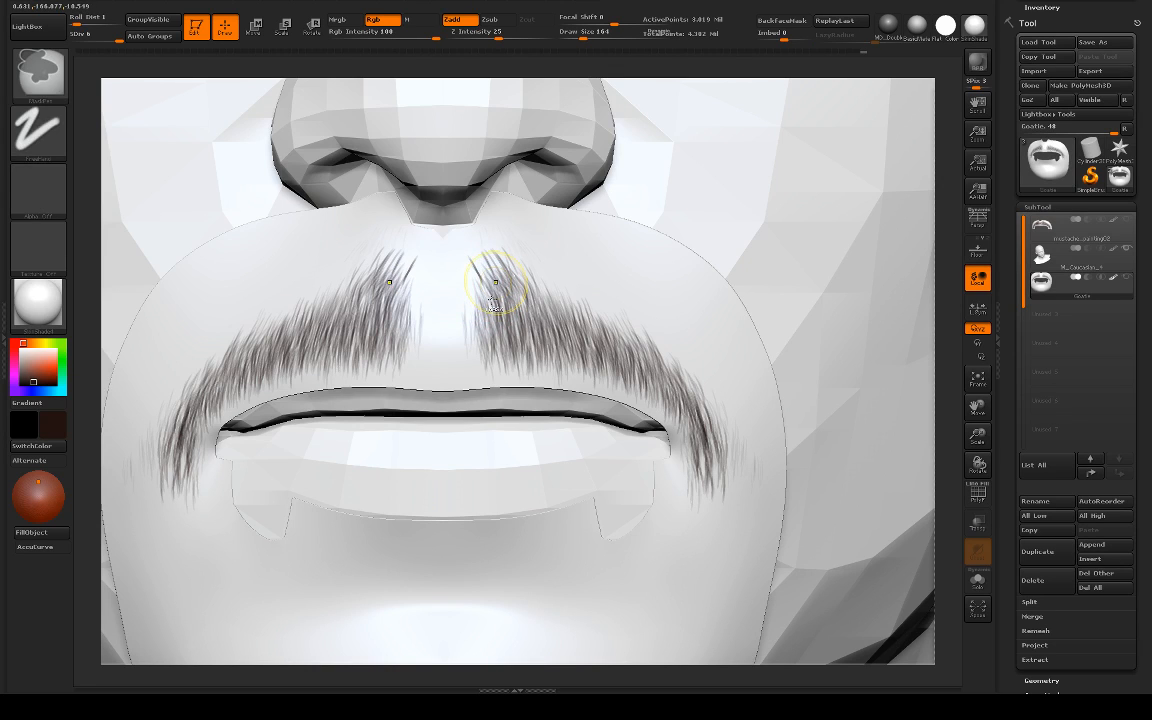
key("ctrl+z")
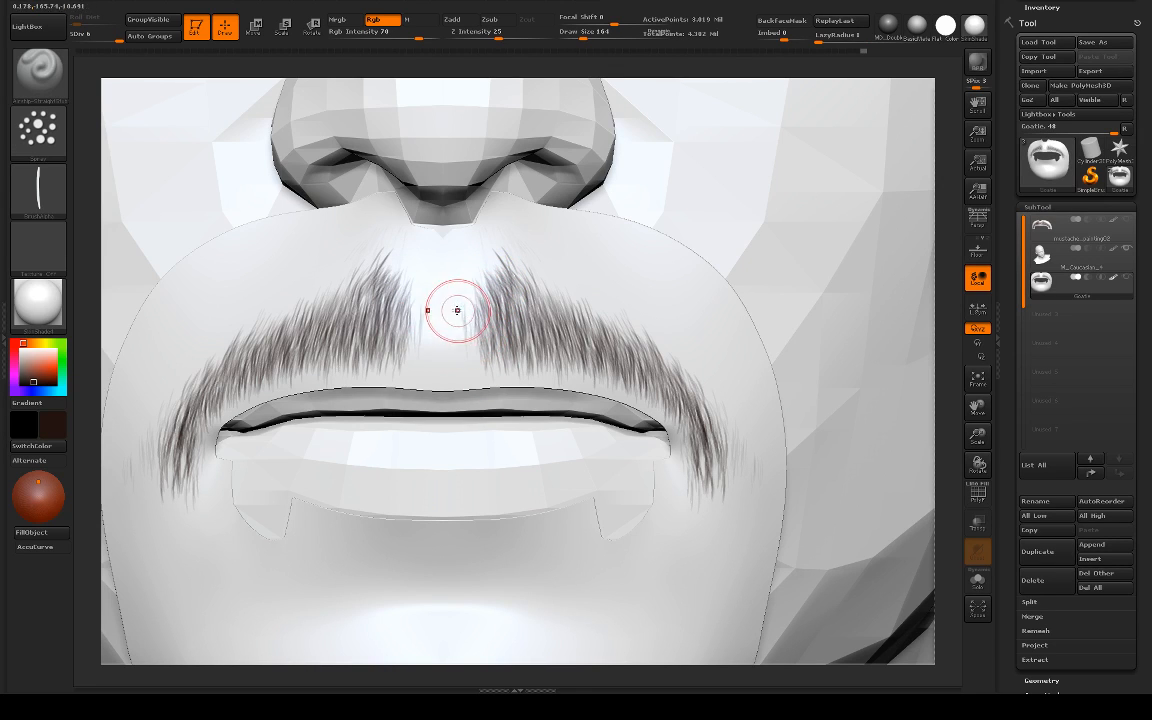
mouse_move(457, 310)
left_mouse_down()
mouse_move(455, 301)
mouse_move(482, 350)
mouse_move(458, 327)
mouse_move(473, 345)
left_mouse_up()
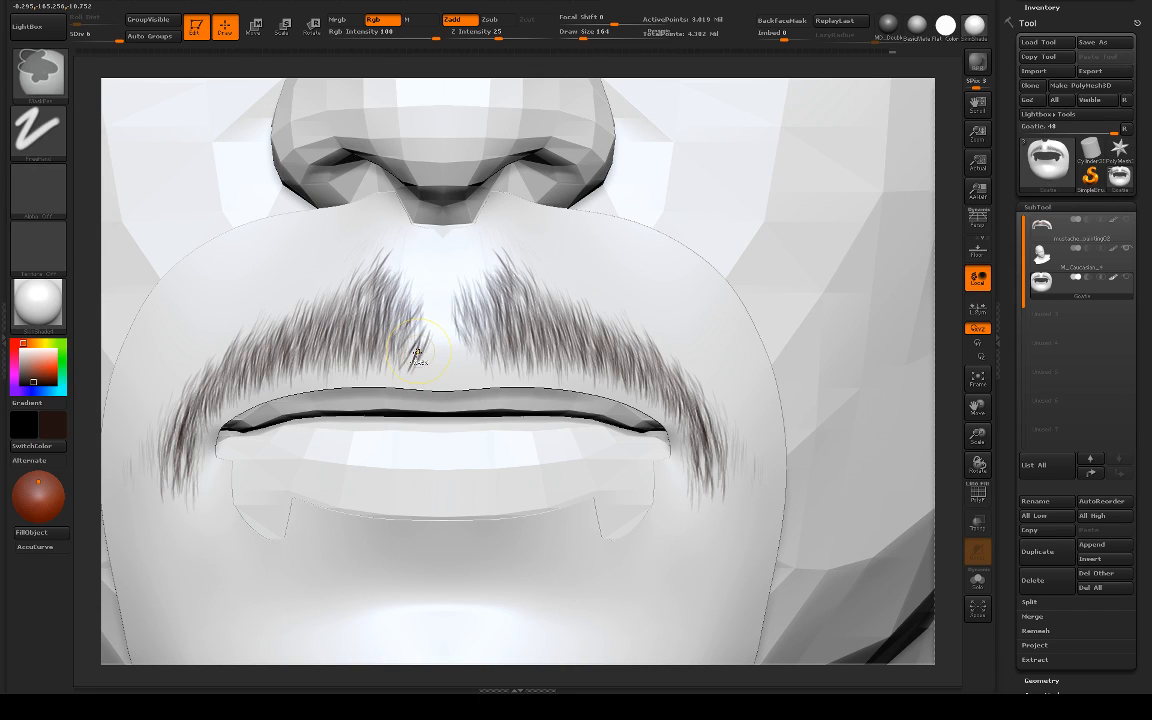
key("ctrl")
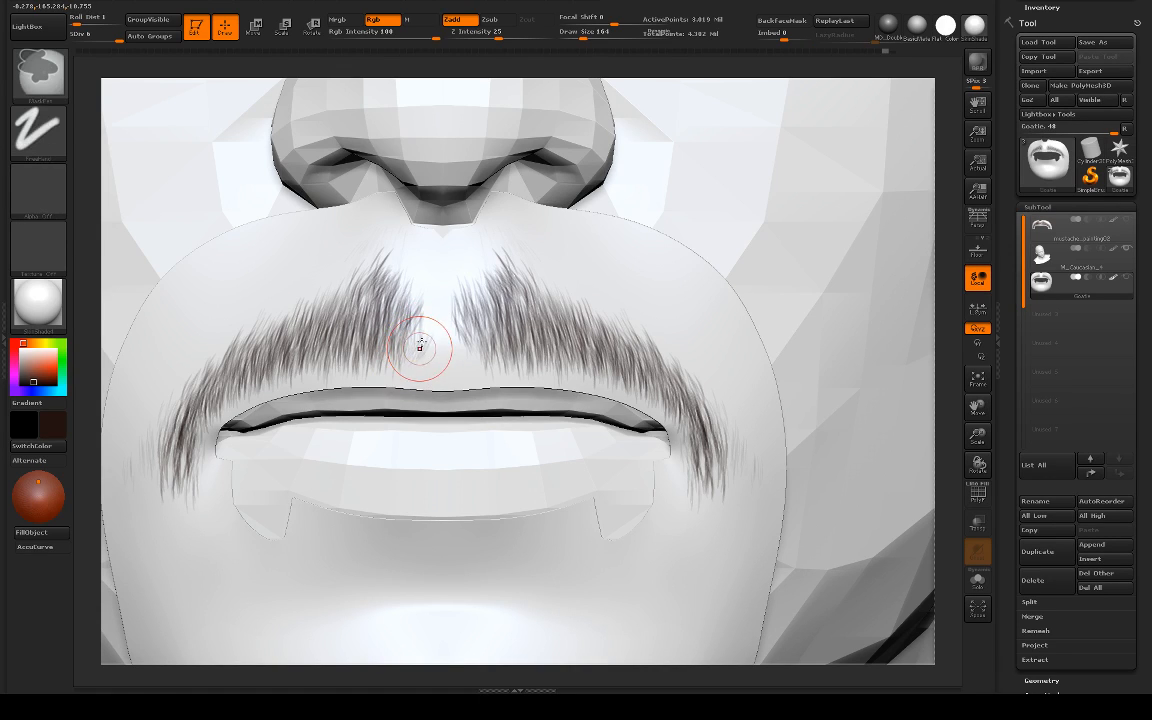
Step: Fill the moustache's inner edges beside the philtrum and add hair strokes along its upper slope, undoing the stray one
key("ctrl+z")
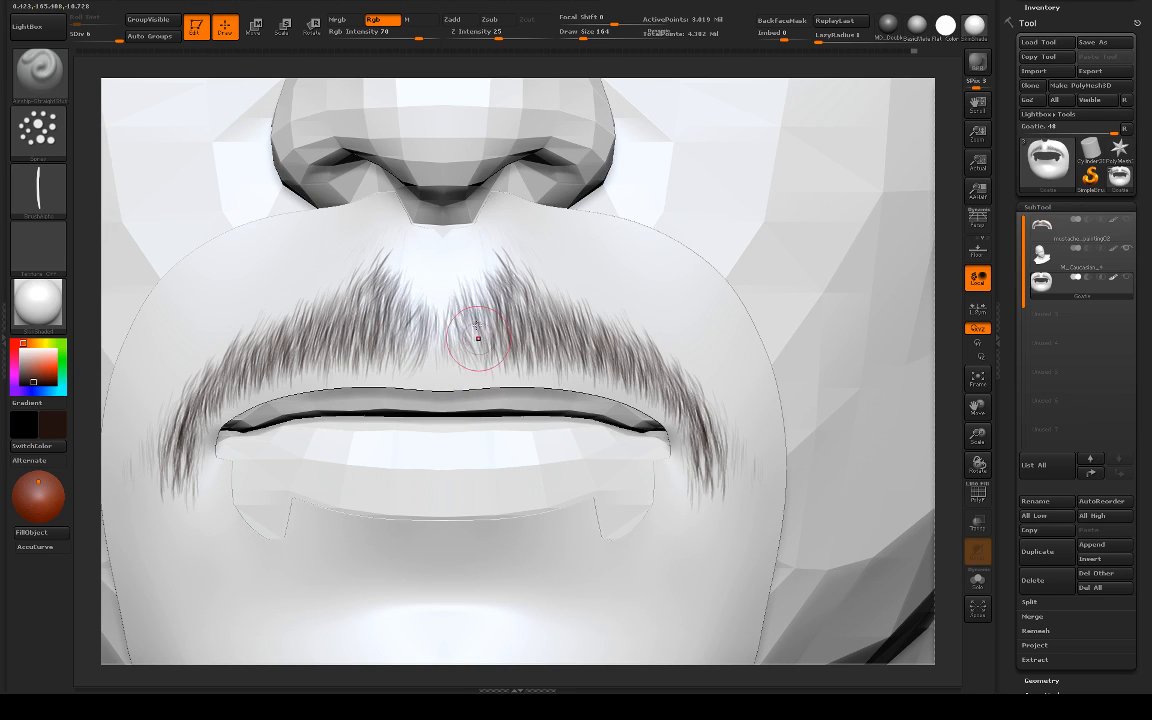
mouse_move(957, 311)
left_mouse_down("alt")
mouse_move(812, 275)
mouse_move(720, 301)
mouse_move(747, 294)
mouse_move(915, 335)
left_mouse_up("alt")
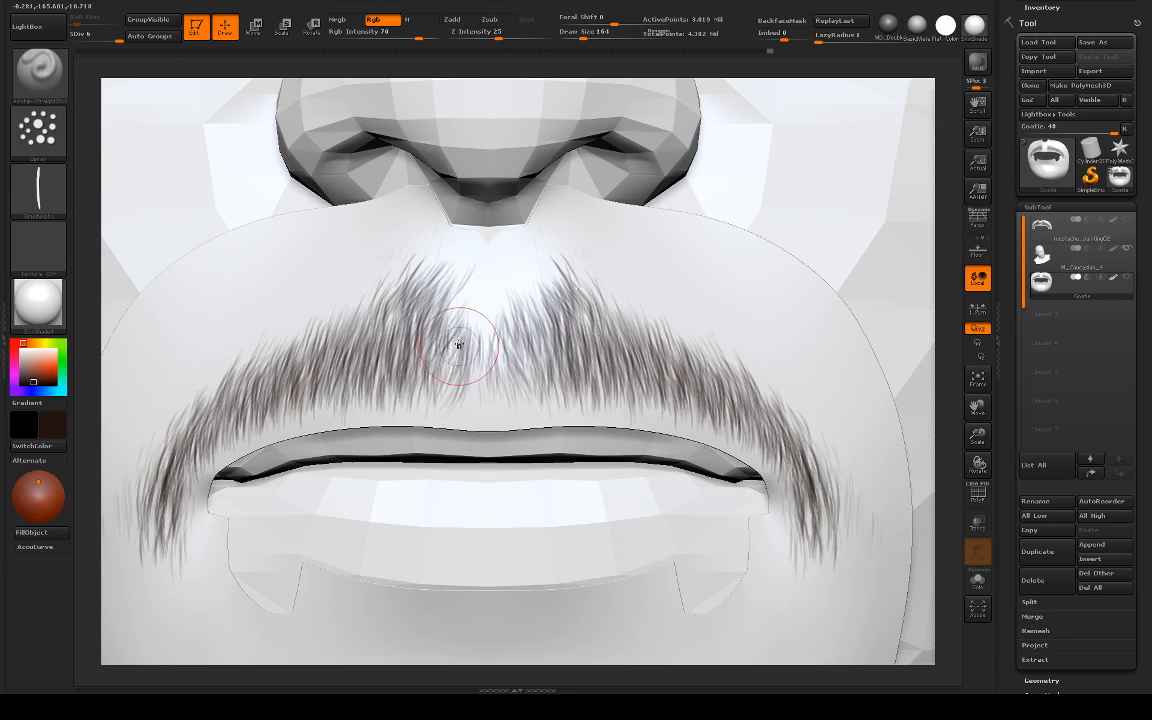
mouse_move(457, 369)
left_mouse_down()
mouse_move(483, 309)
mouse_move(519, 314)
mouse_move(481, 314)
mouse_move(476, 329)
mouse_move(481, 298)
mouse_move(513, 293)
mouse_move(522, 365)
mouse_move(548, 352)
mouse_move(564, 364)
mouse_move(538, 268)
mouse_move(532, 300)
mouse_move(562, 325)
left_mouse_up()
mouse_move(566, 277)
left_mouse_down()
mouse_move(525, 332)
mouse_move(561, 307)
mouse_move(555, 284)
mouse_move(647, 330)
left_mouse_up()
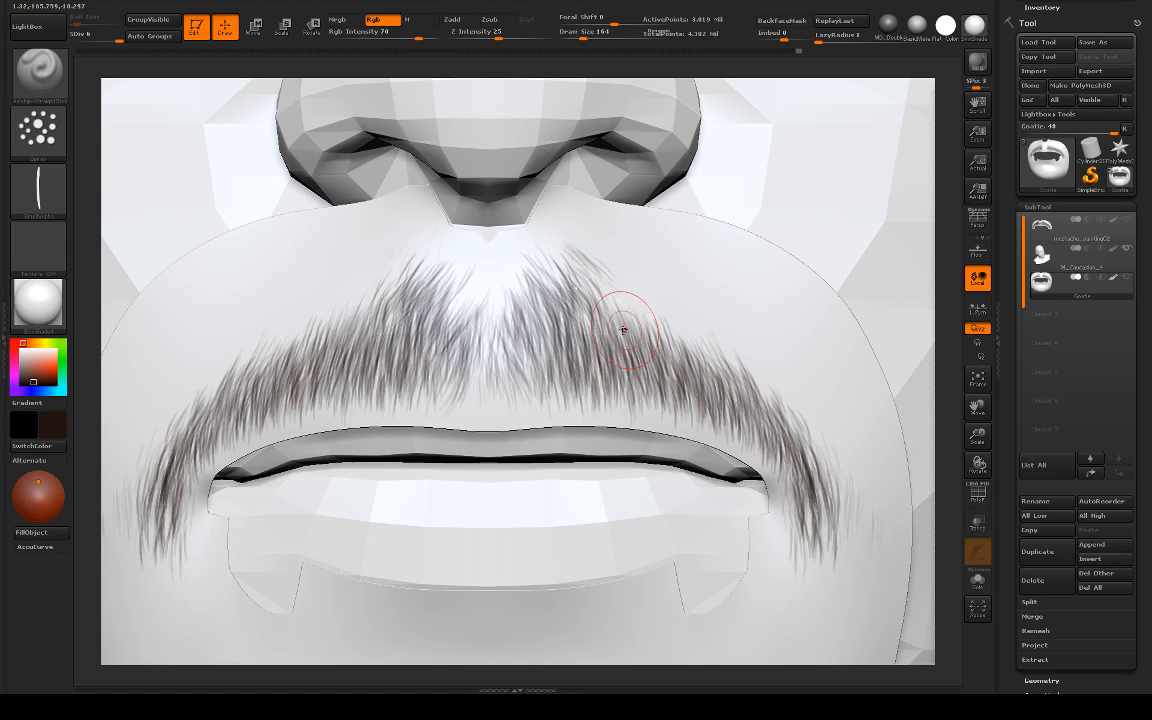
left_click_drag(600, 285, 586, 268, "shift")
Step: Test a spray hair stroke, undo it, and set the stroke's placement variance to 0.22 and flow variance to 0.07
left_click_drag(924, 203, 859, 204, "alt")
left_click_drag(1007, 58, 1007, 358)
left_click(1038, 174)
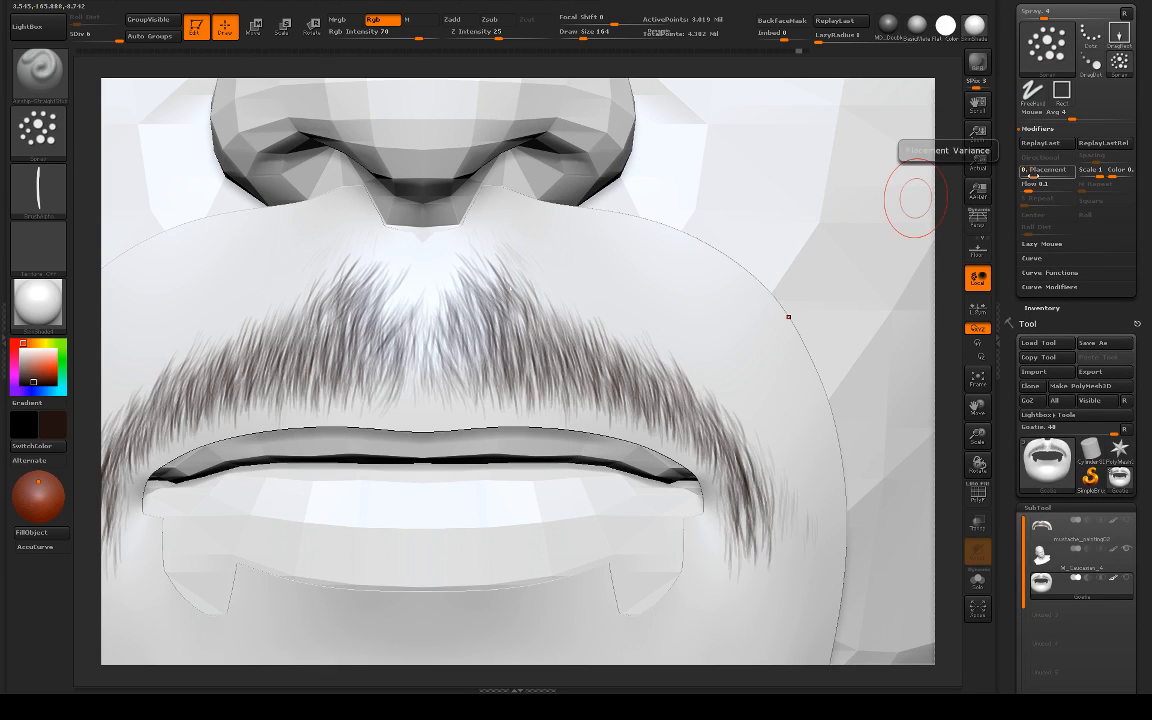
left_click_drag(522, 260, 561, 298)
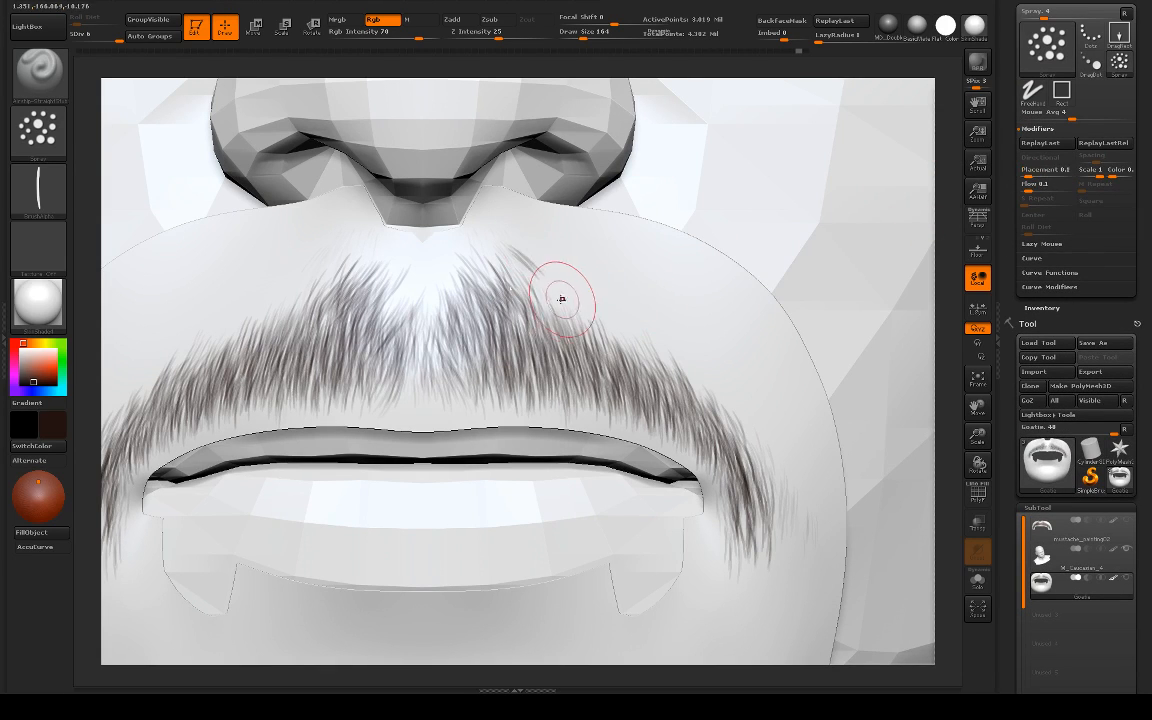
key("ctrl+z")
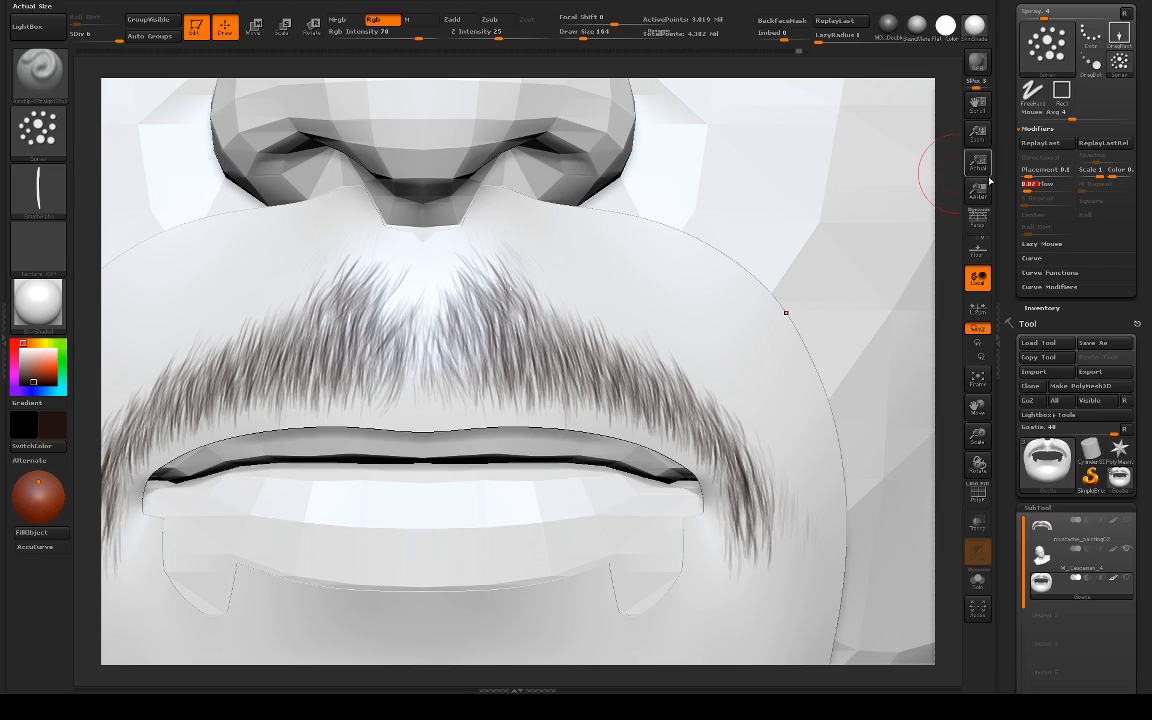
left_click_drag(1030, 172, 1024, 180)
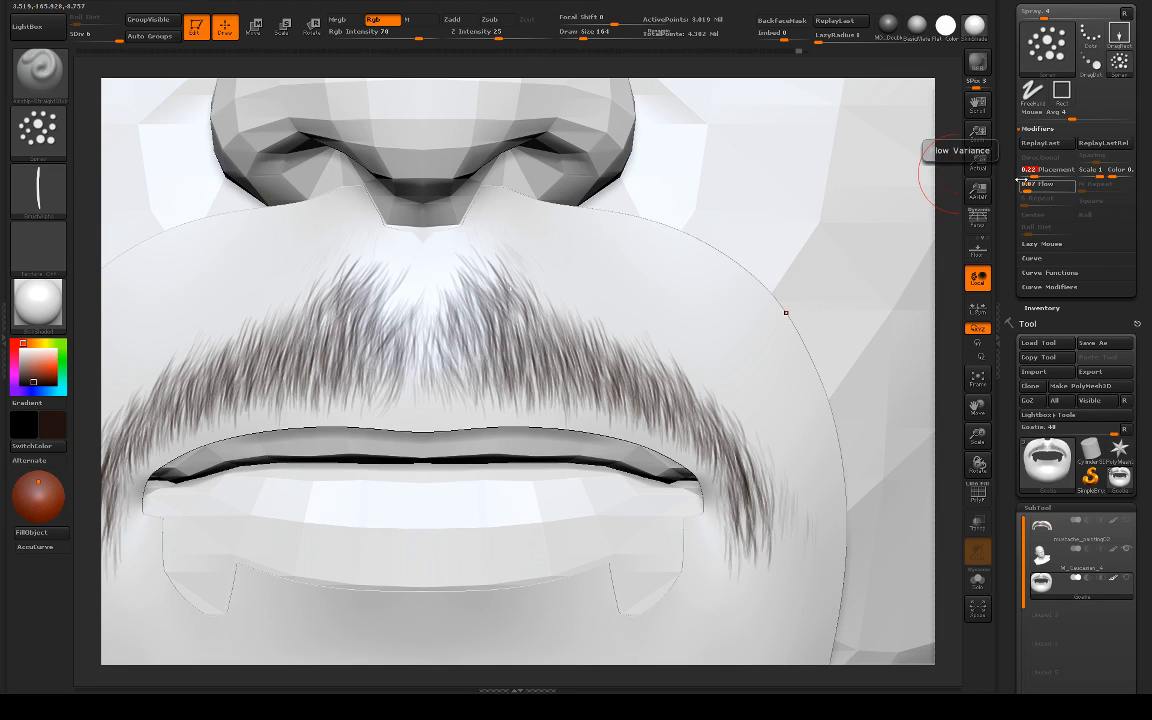
Step: Add hair strokes to the moustache's inner peaks below the nostrils, toggling symmetry and undoing the misplaced ones
left_click_drag(491, 270, 508, 282)
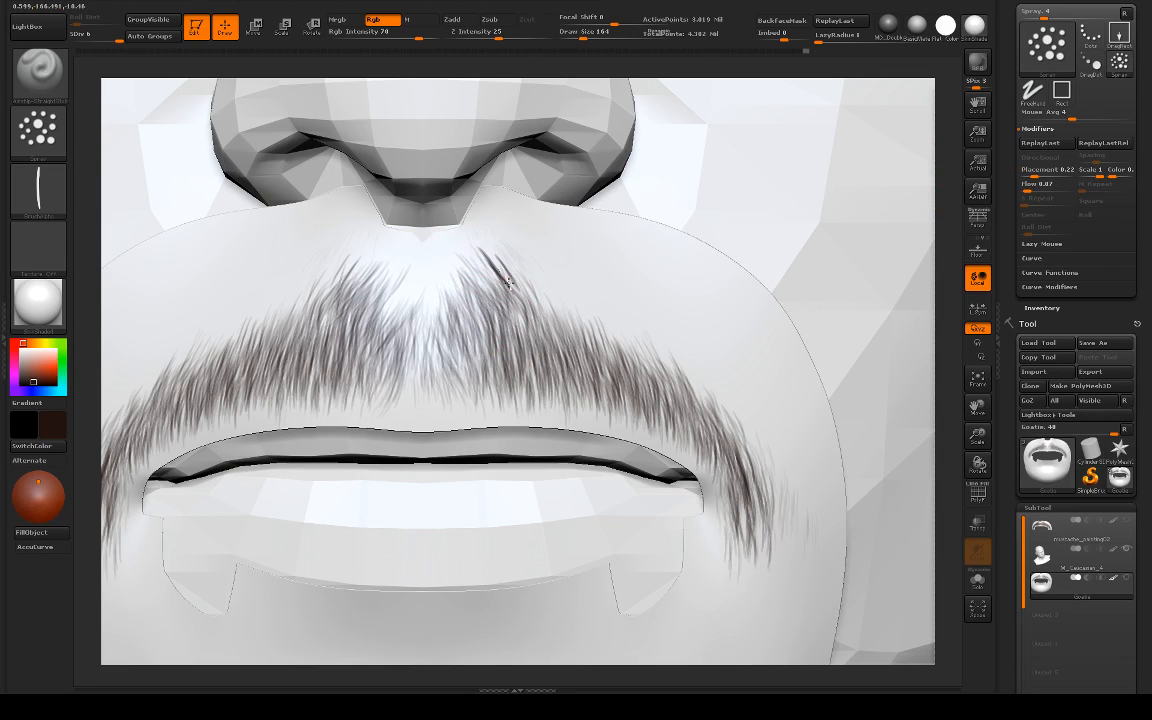
key("ctrl")
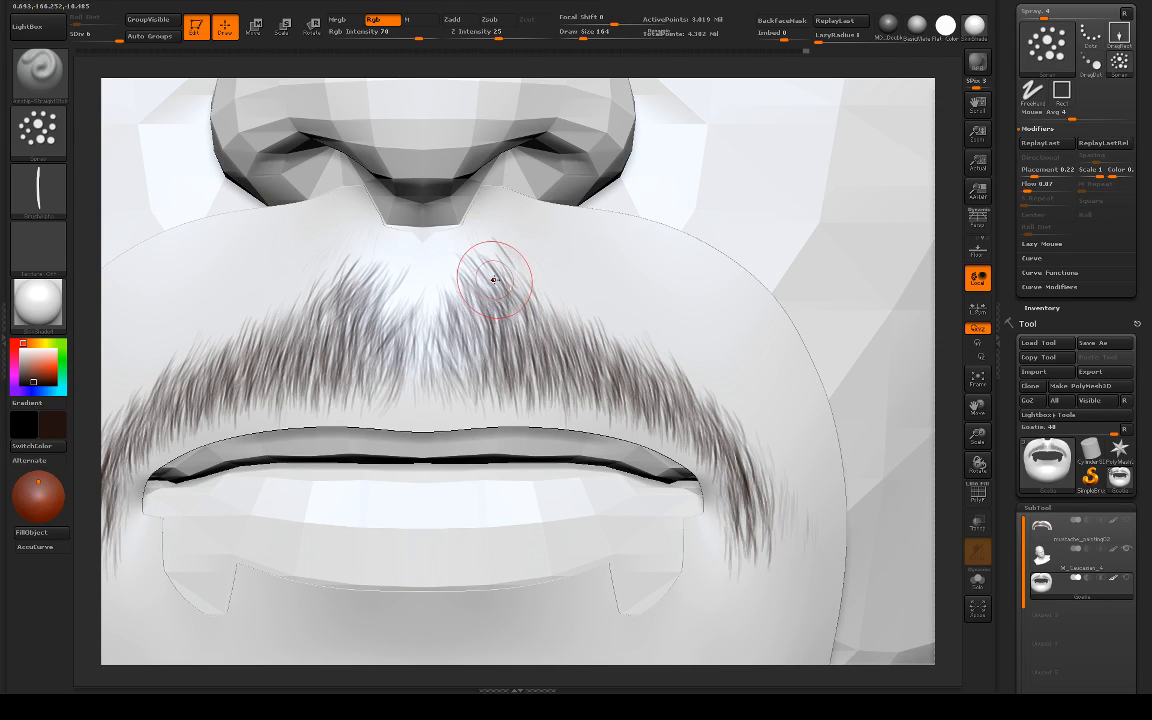
key("x")
left_click_drag(499, 252, 489, 309)
key("ctrl+z")
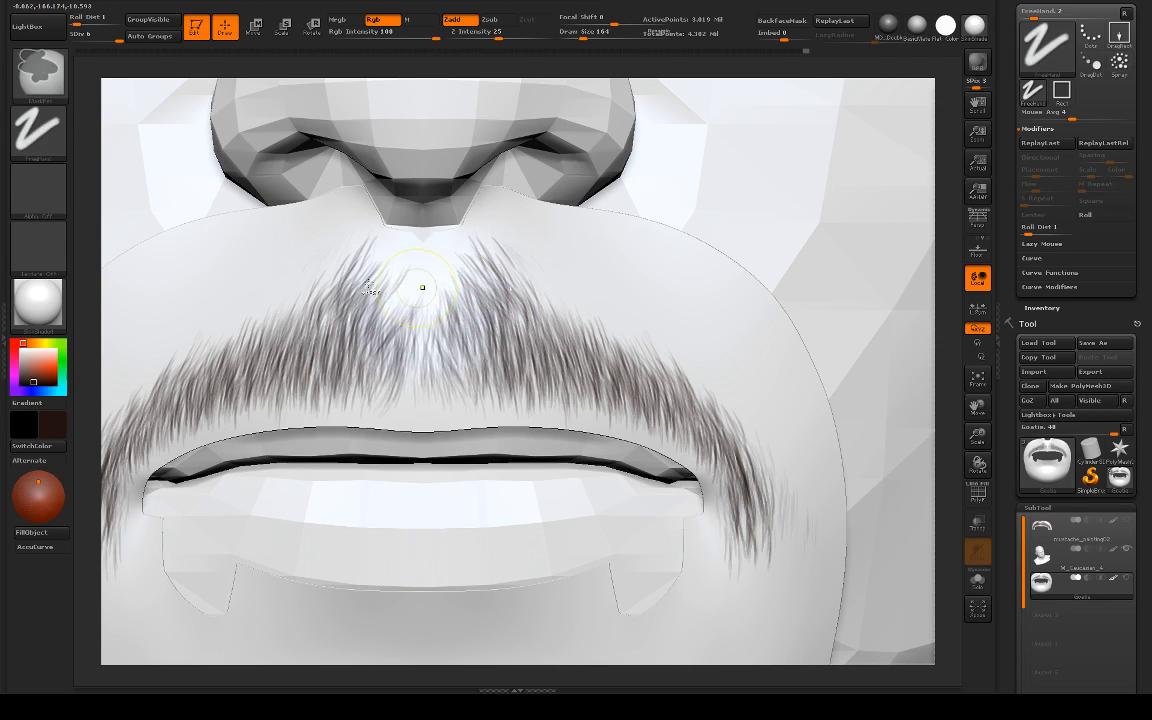
key("x")
mouse_move(384, 272)
left_mouse_down()
mouse_move(369, 297)
mouse_move(382, 297)
left_mouse_up()
key("ctrl+z")
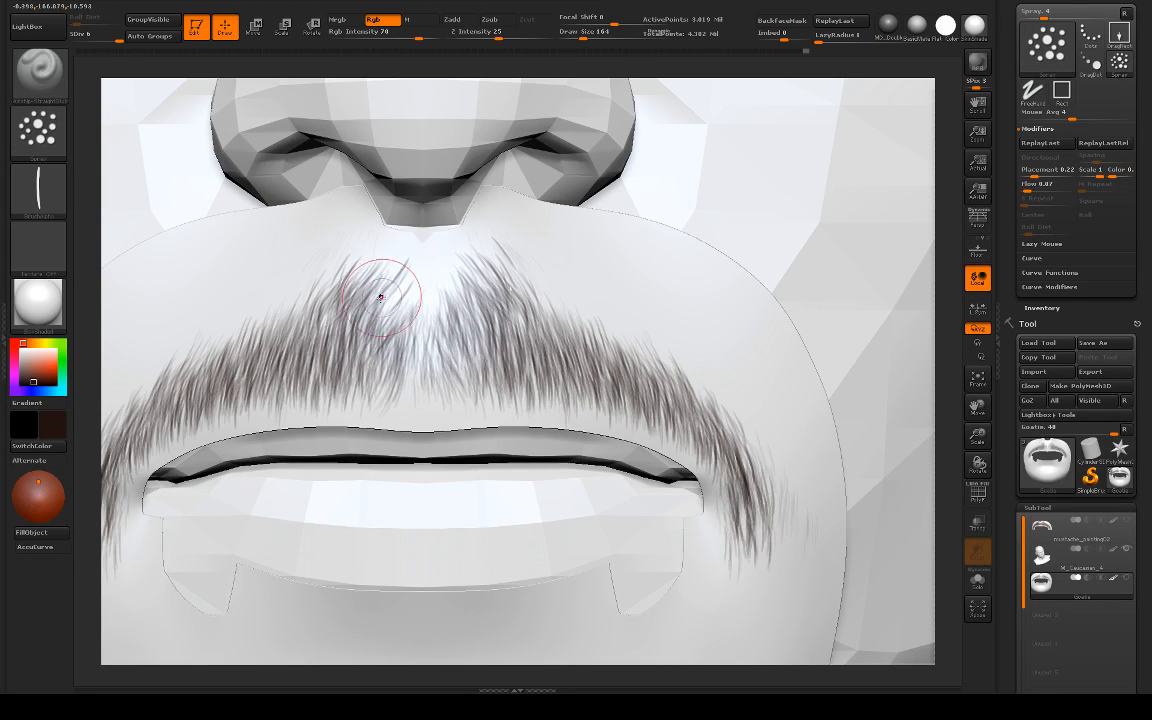
key("ctrl+z")
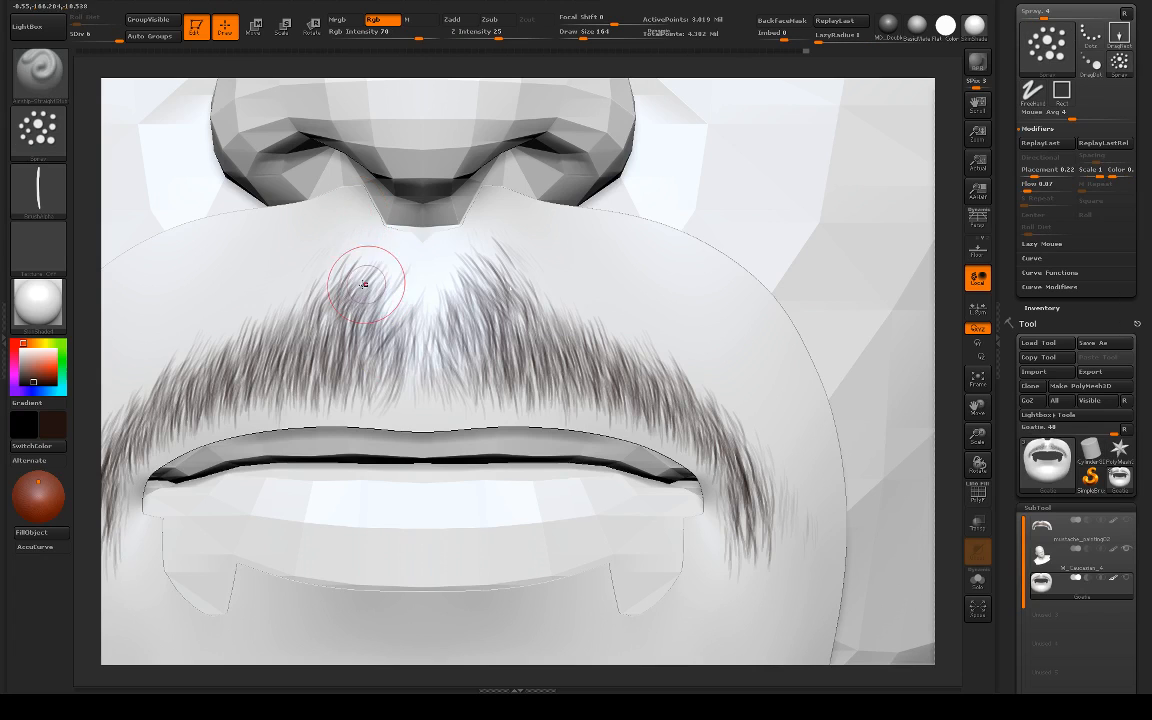
Step: Make the inner tufts on both sides of the philtrum denser with short hair strokes, undoing the stray ones
left_click_drag(378, 286, 366, 289)
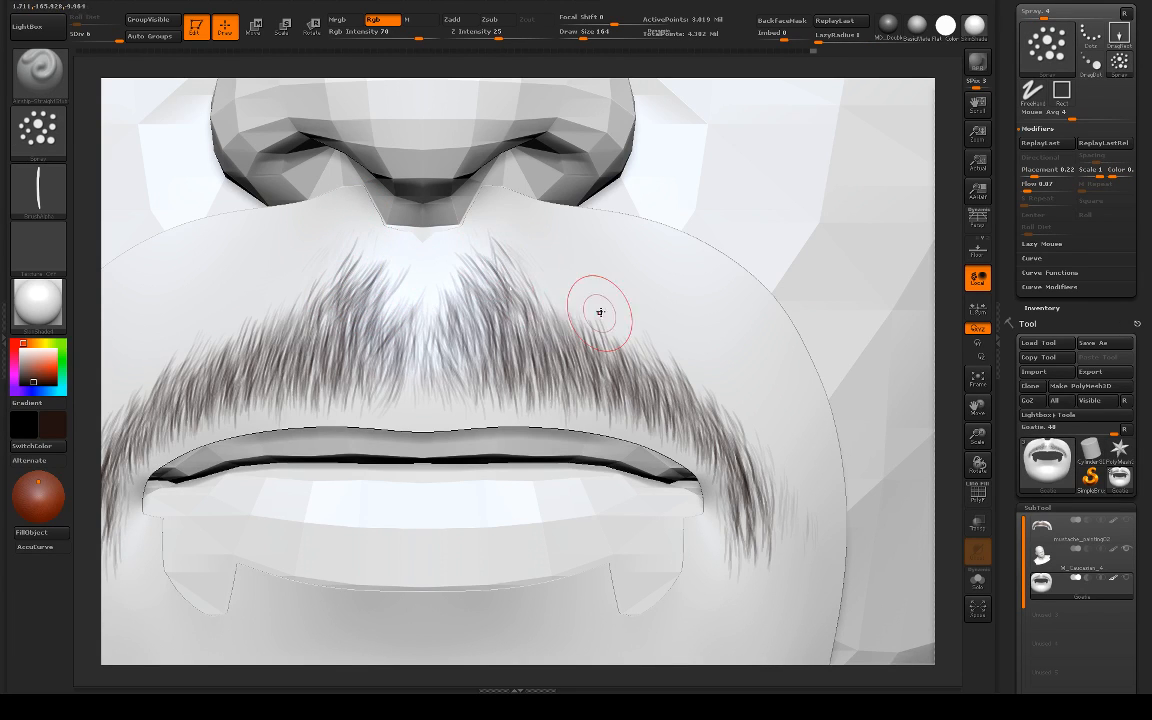
key("ctrl+z")
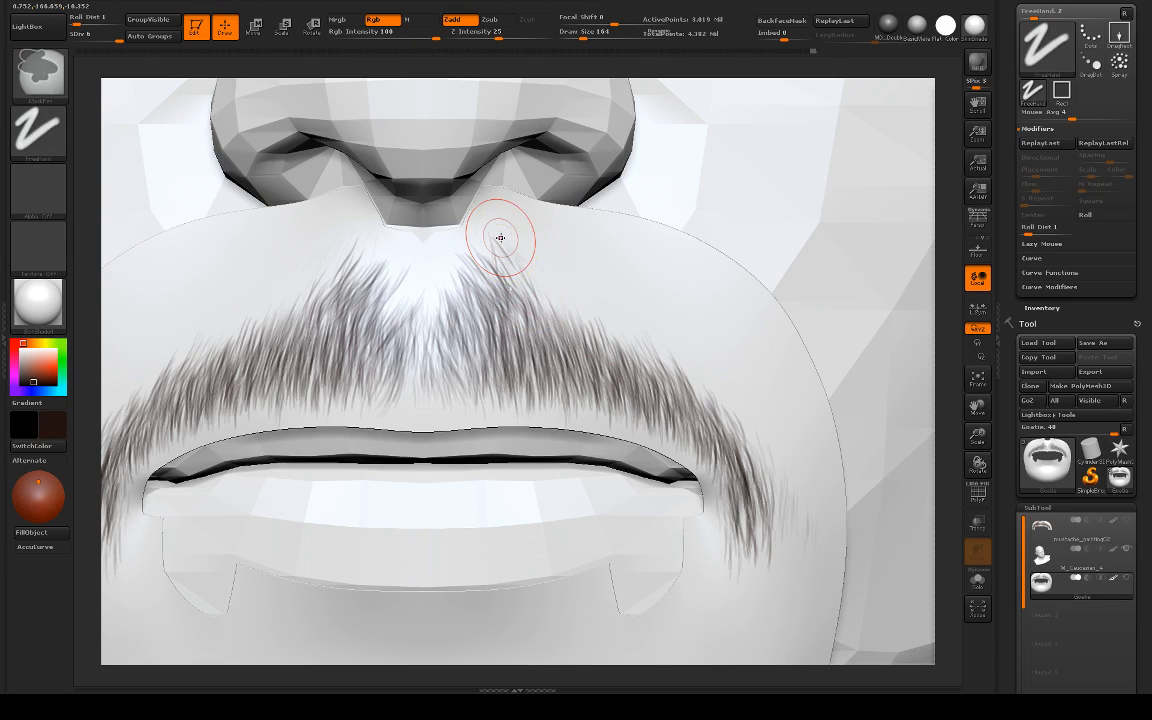
mouse_move(376, 267)
left_mouse_down()
mouse_move(397, 312)
mouse_move(382, 328)
left_mouse_up()
key("ctrl+z")
key("ctrl+z")
left_click_drag(352, 283, 385, 327)
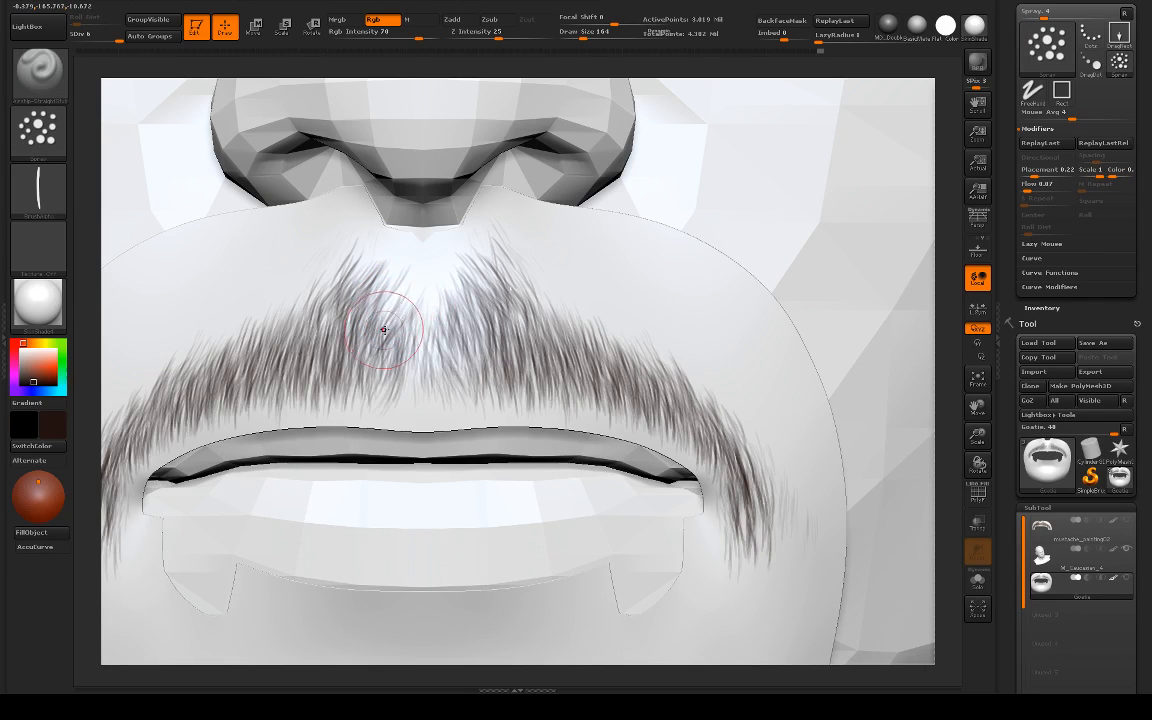
mouse_move(538, 321)
left_mouse_down()
mouse_move(545, 329)
mouse_move(528, 347)
left_mouse_up()
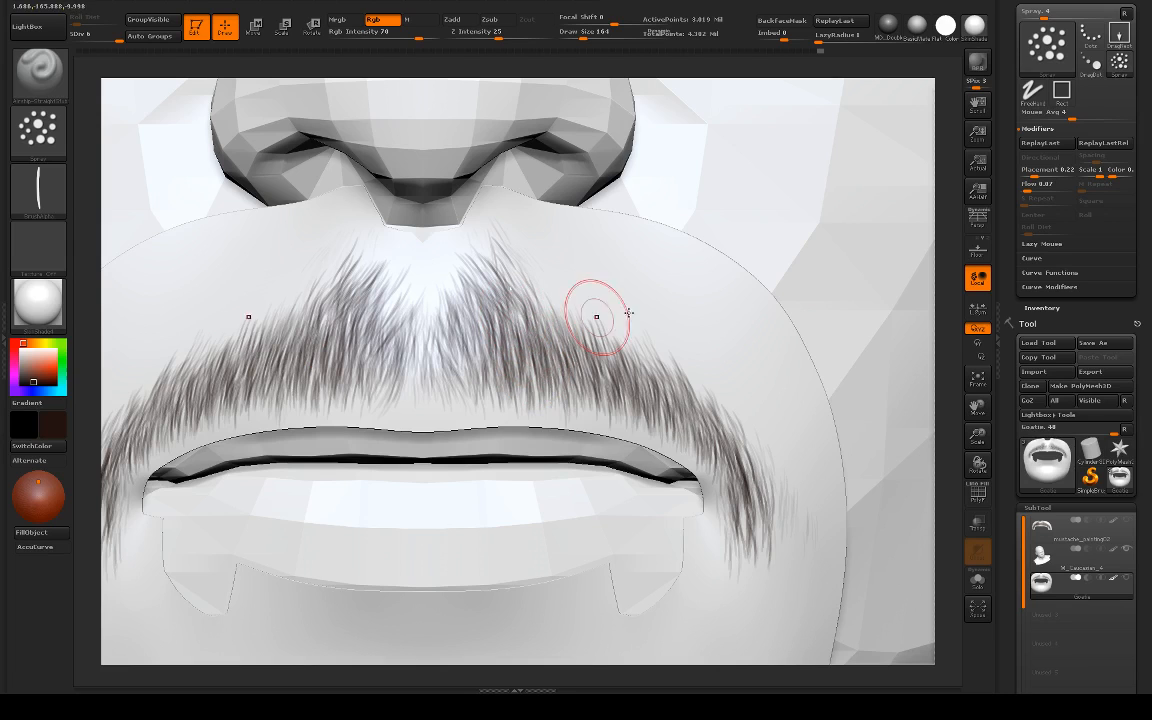
Step: Thicken the moustache's upper edge from the peaks towards the mouth corners and reapply the SkinShade material after the flat colour check
left_click_drag(932, 303, 765, 303)
mouse_move(572, 318)
left_mouse_down()
mouse_move(530, 230)
mouse_move(555, 344)
mouse_move(585, 339)
mouse_move(550, 279)
mouse_move(612, 337)
mouse_move(573, 283)
mouse_move(627, 342)
mouse_move(625, 296)
mouse_move(628, 338)
mouse_move(520, 270)
mouse_move(615, 355)
mouse_move(695, 403)
mouse_move(687, 382)
mouse_move(713, 401)
left_mouse_up()
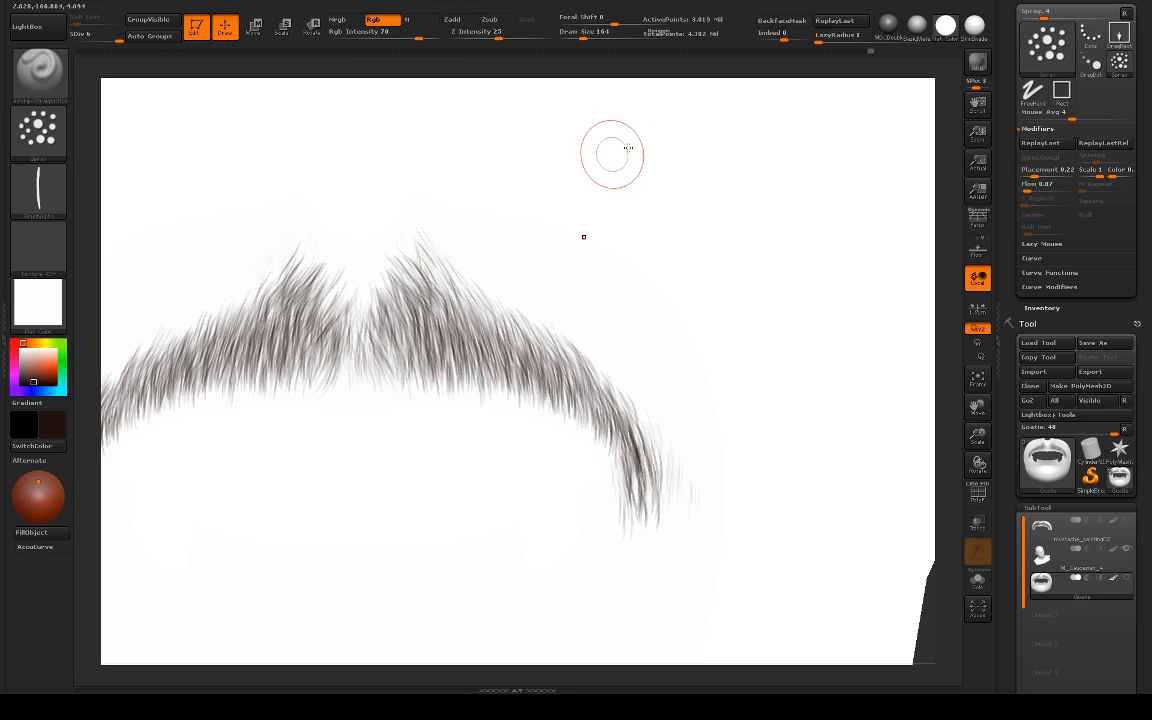
left_click(974, 25)
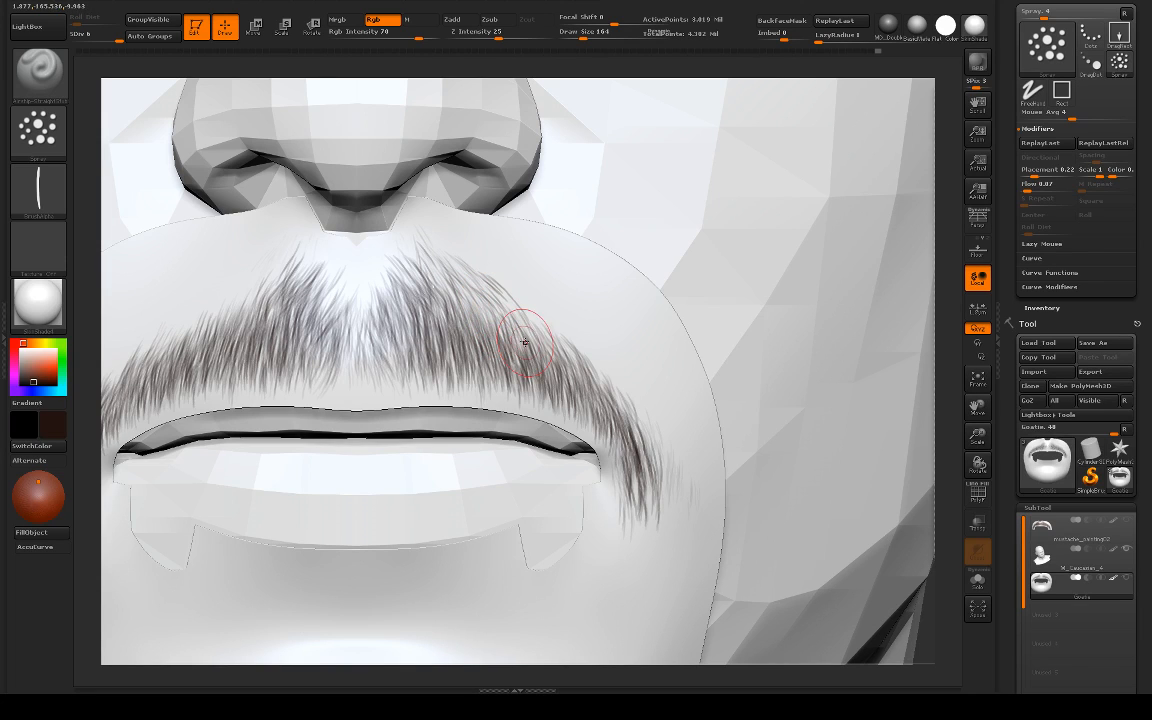
key("s")
left_click_drag(514, 330, 523, 337)
left_click_drag(467, 283, 555, 338)
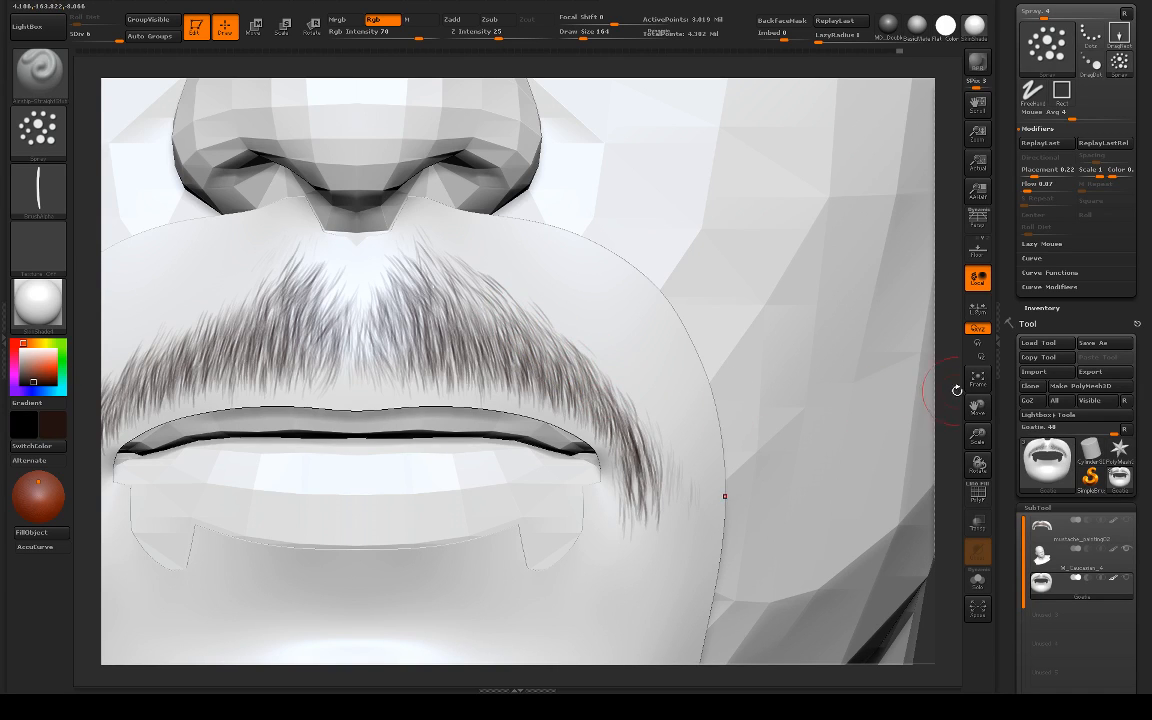
Step: Close the gap at the philtrum with short hair strokes and check the moustache from a three-quarter angle
mouse_move(956, 386)
left_mouse_down()
mouse_move(768, 356)
mouse_move(841, 432)
mouse_move(868, 545)
left_mouse_up()
key("f")
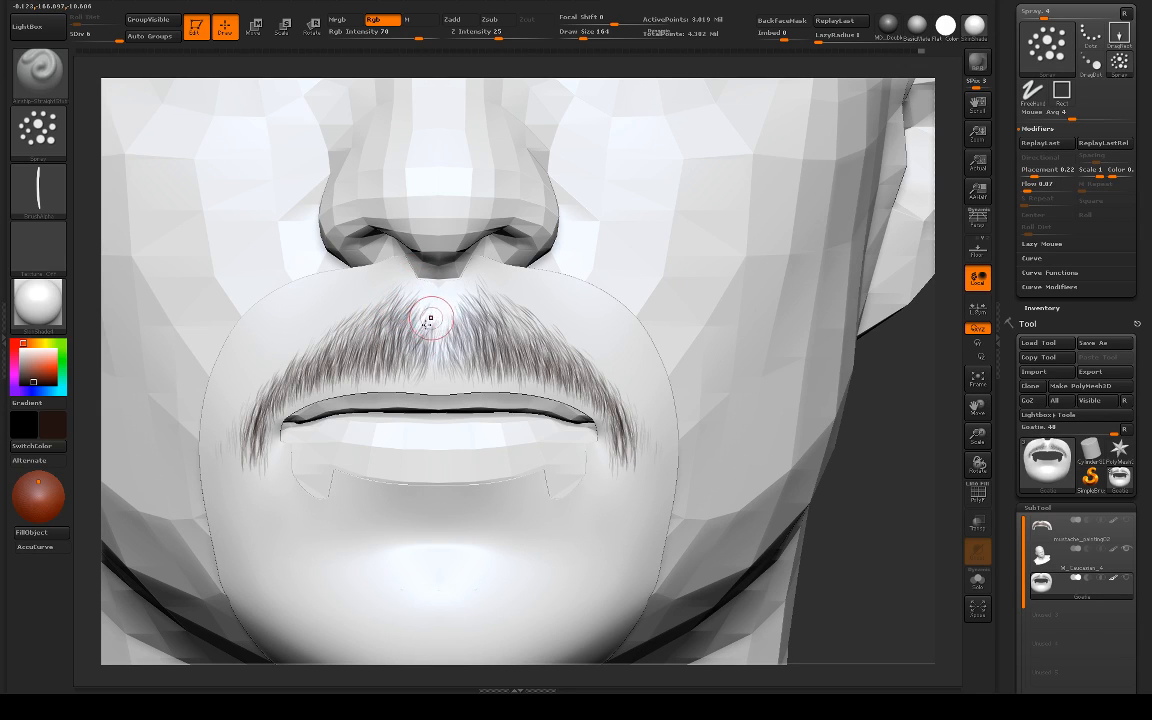
left_click_drag(449, 314, 454, 340)
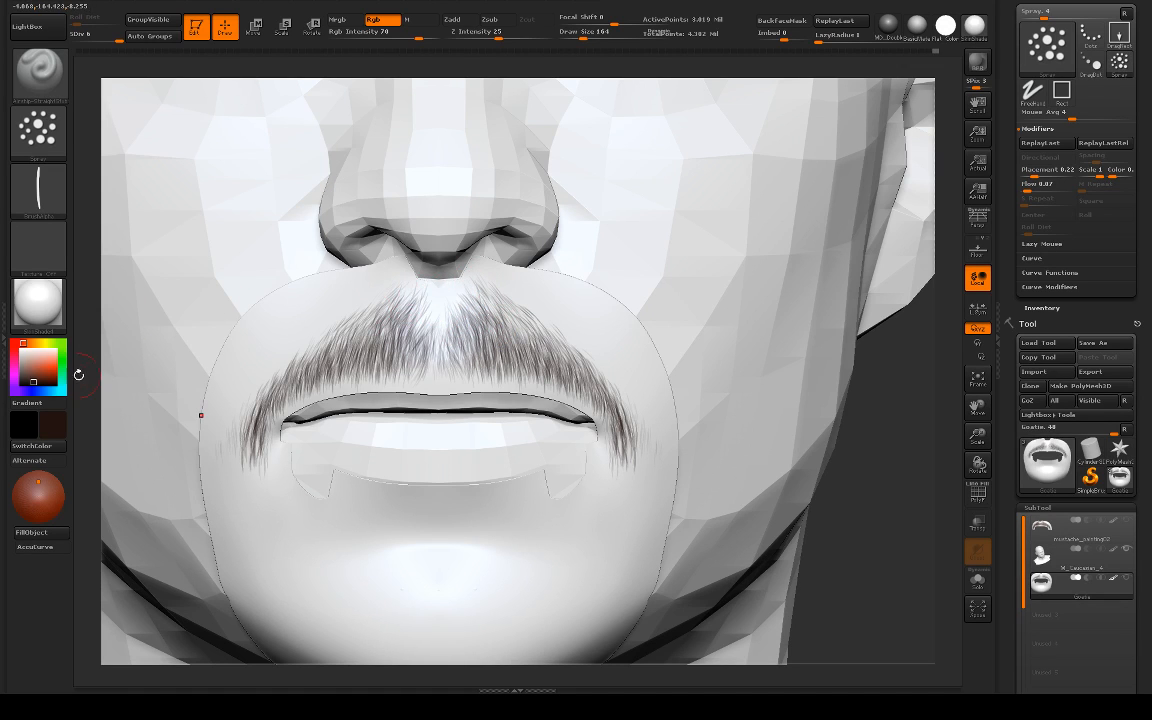
left_click_drag(78, 375, 145, 358)
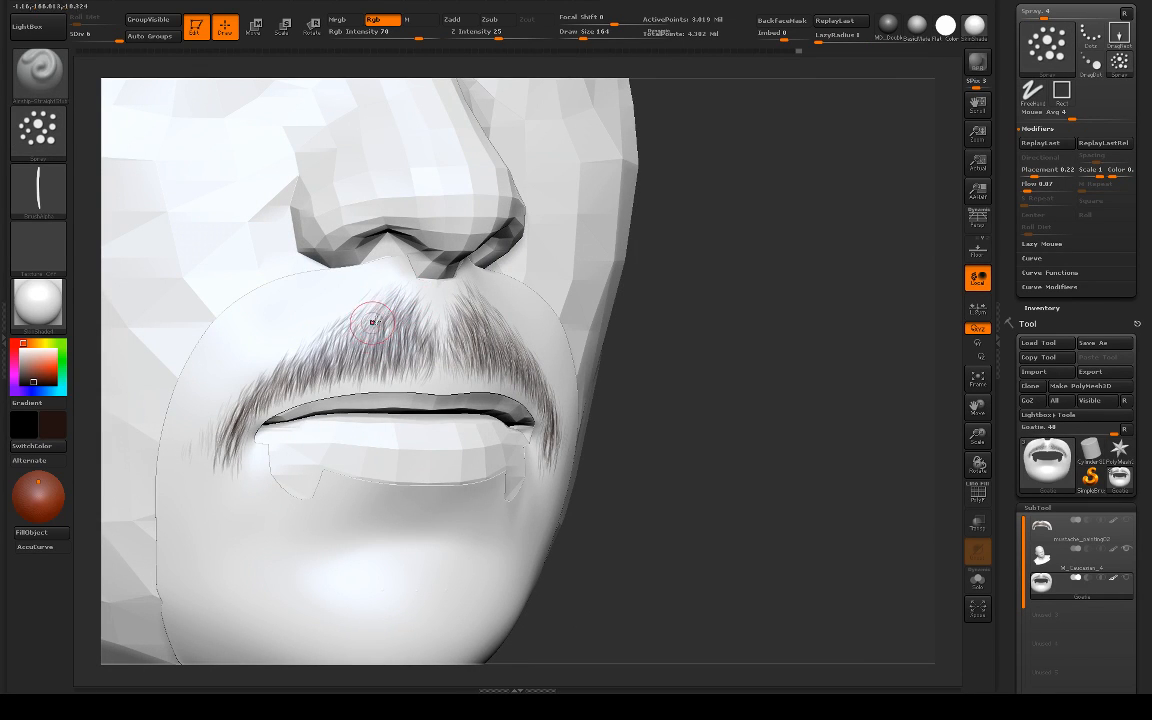
Step: Build up the moustache's upper slopes with symmetrical hair strokes running from the nostrils out to the mouth corners
left_click_drag(754, 375, 808, 455, "alt")
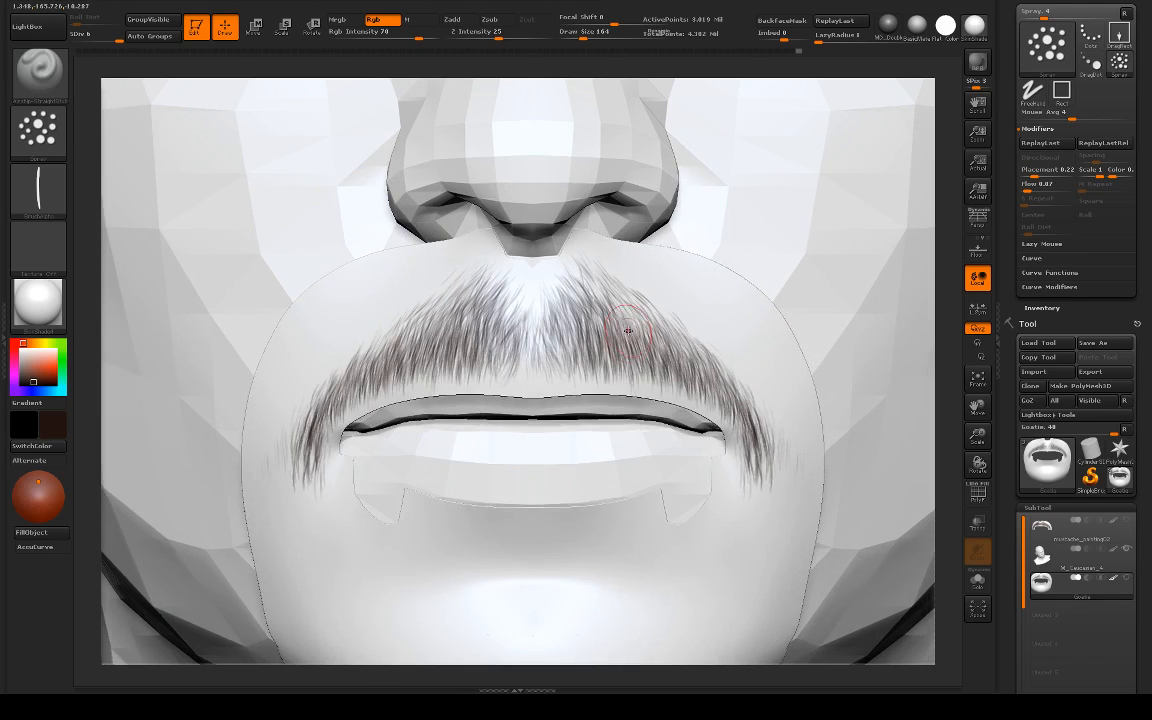
mouse_move(617, 303)
left_mouse_down()
mouse_move(639, 360)
mouse_move(654, 365)
left_mouse_up()
left_click_drag(616, 304, 664, 359)
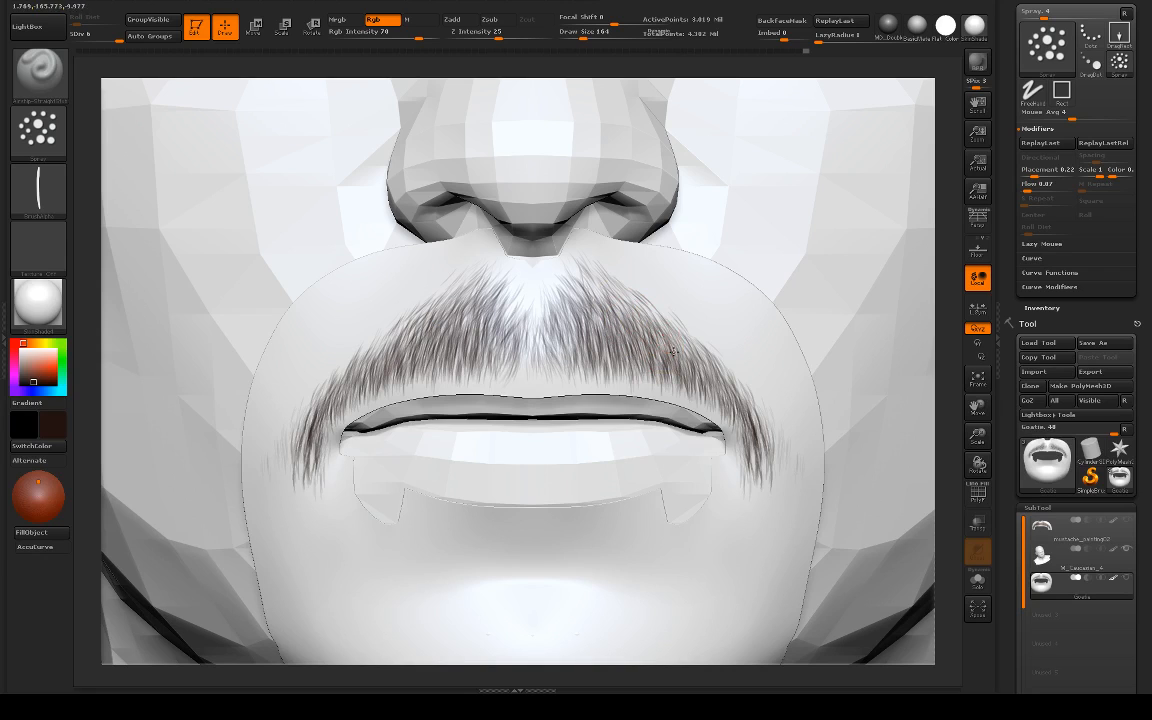
left_click_drag(614, 316, 682, 356)
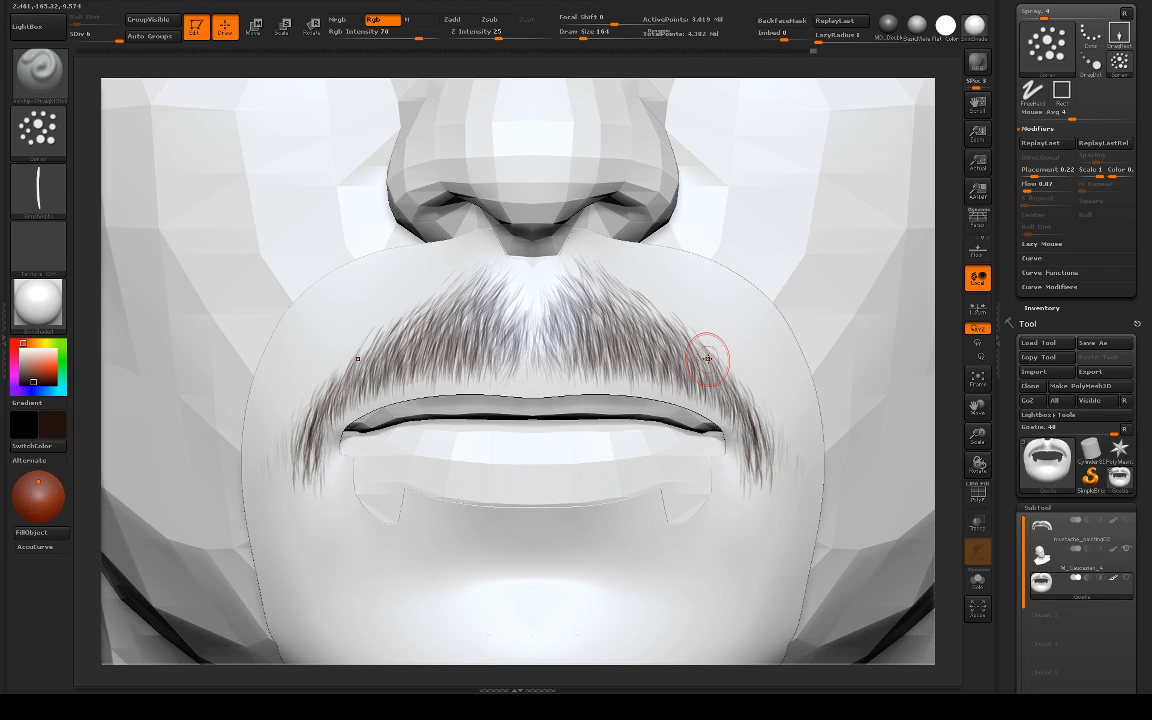
left_click_drag(636, 314, 717, 365)
left_click_drag(658, 336, 785, 422)
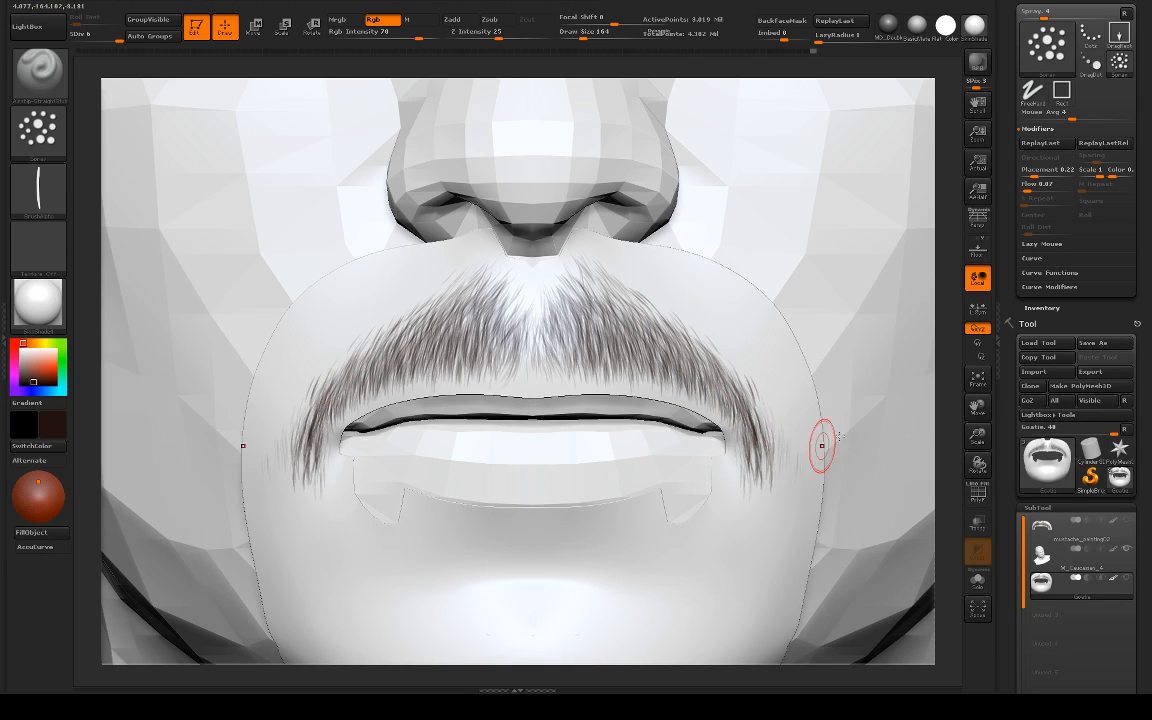
Step: Check the moustache on the whole head and add a symmetrical hair stroke at its lower ends beside the mouth corners
left_click_drag(946, 409, 758, 347, "alt")
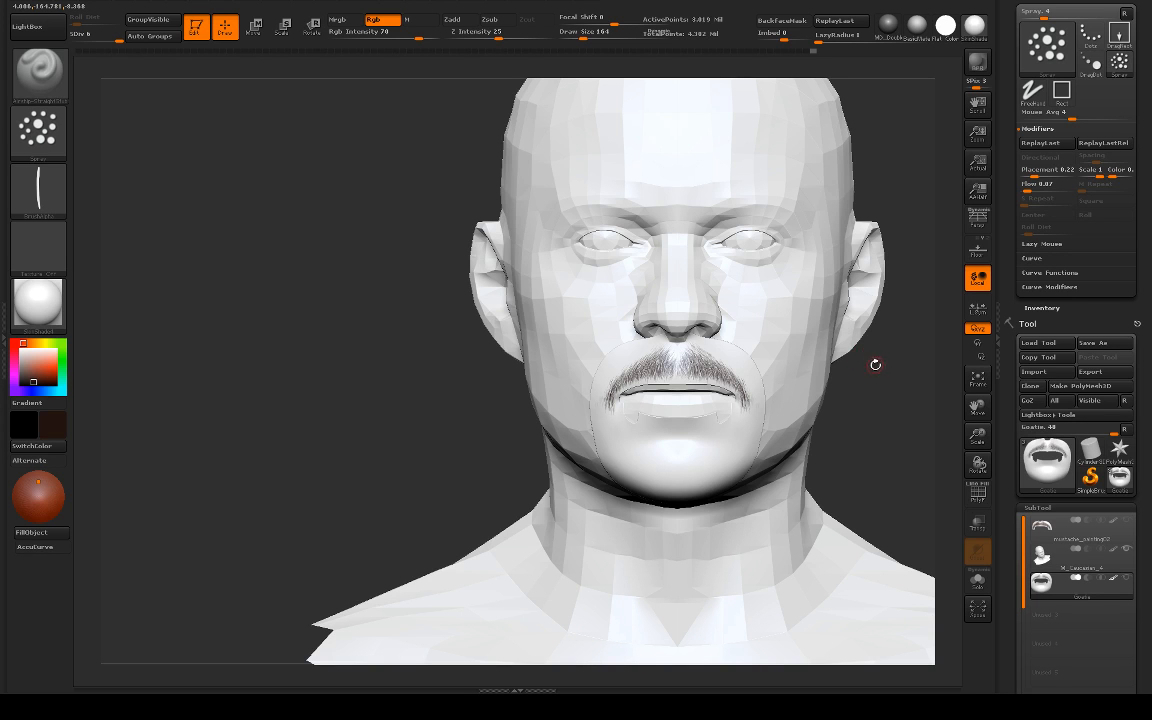
mouse_move(880, 358)
left_mouse_down("alt")
mouse_move(697, 337)
mouse_move(779, 440)
mouse_move(935, 316)
mouse_move(1017, 198)
left_mouse_up("alt")
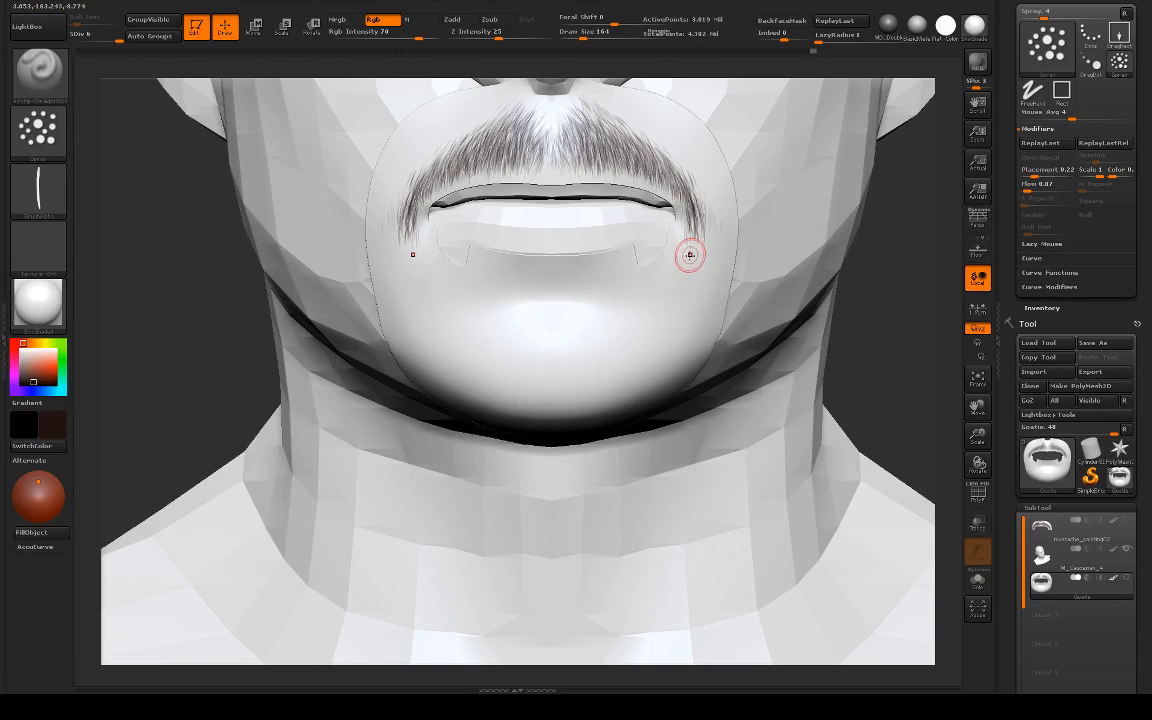
left_click_drag(871, 327, 785, 325)
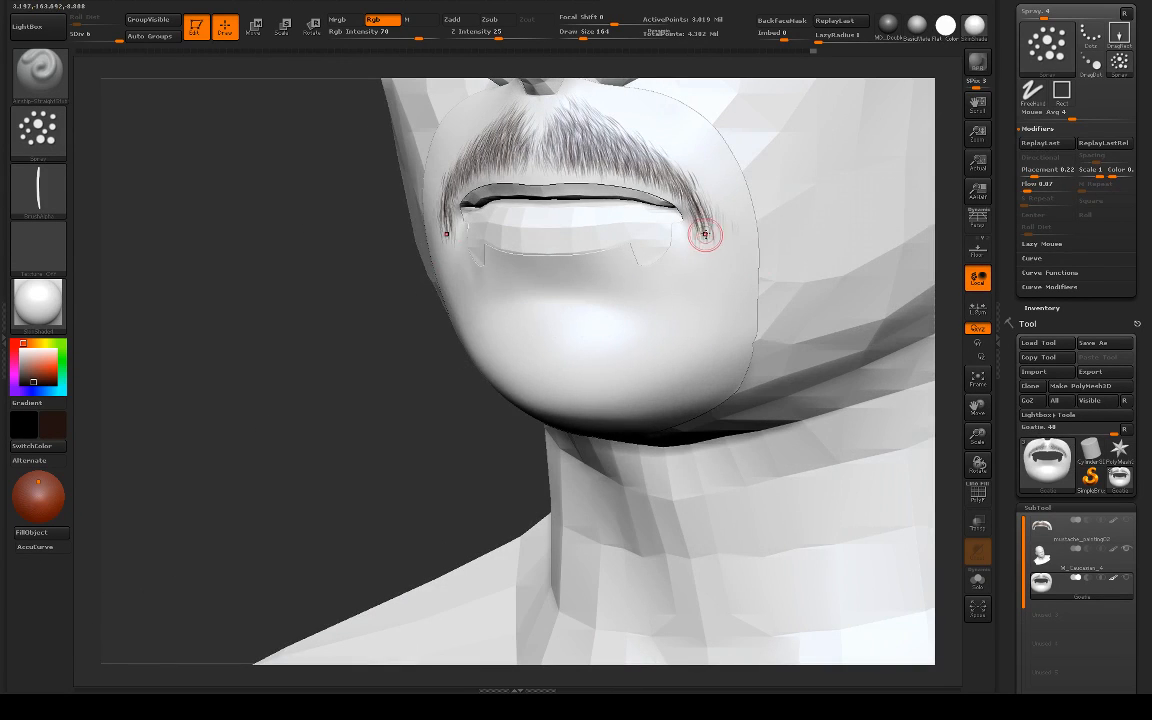
left_click_drag(704, 236, 704, 266)
Step: Switch to the Standard brush and isolate the Goatie mesh with a close view of the moustache's end
key("b")
key("s")
key("t")
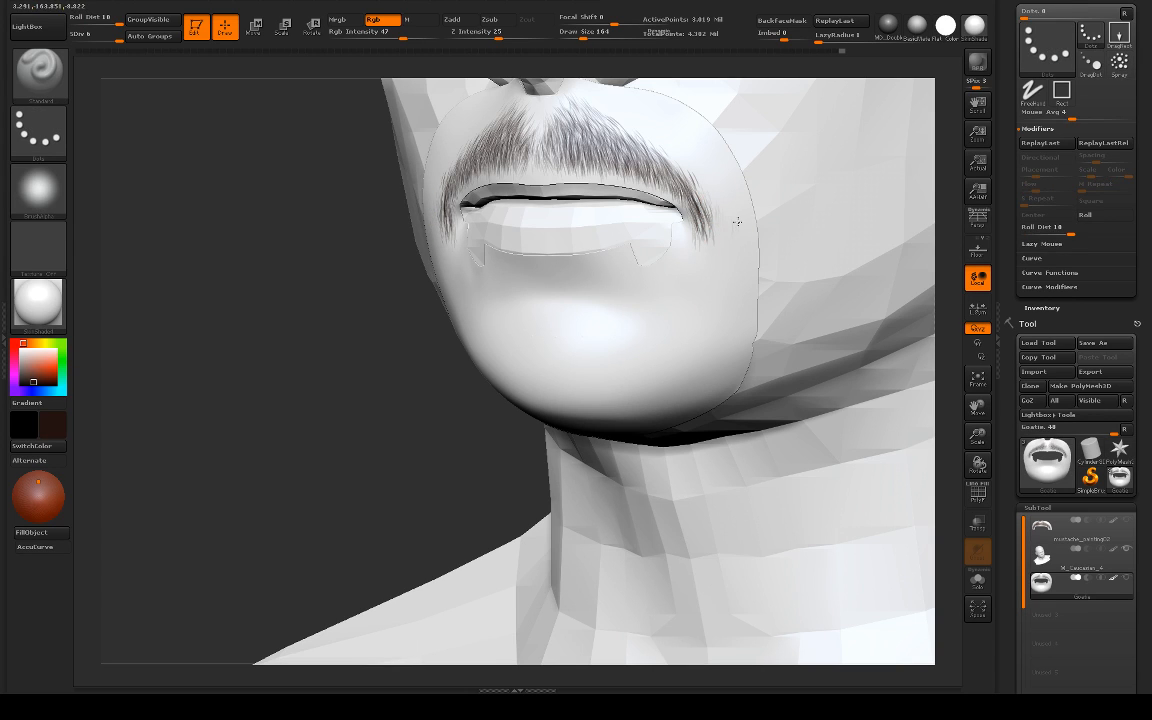
left_click(405, 358)
left_click(376, 367)
left_click_drag(356, 358, 320, 374)
left_click_drag(812, 288, 800, 350, "alt")
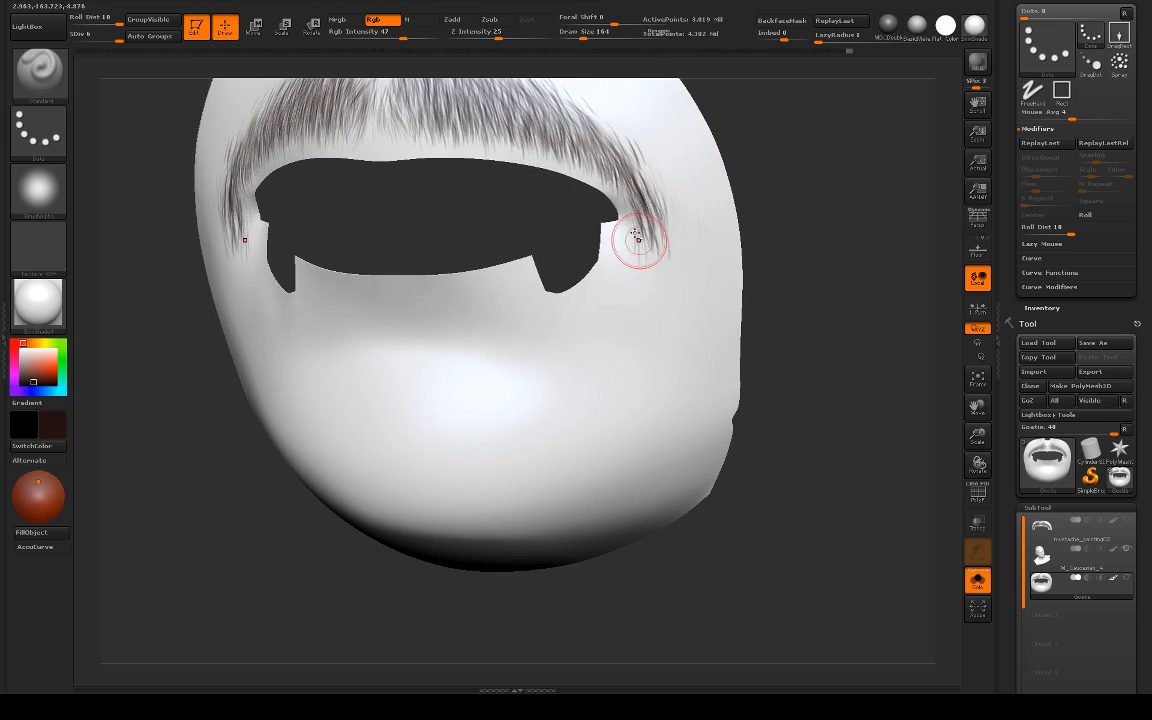
Step: Clean up the faint stray hairs outside the moustache's ends, raising the RGB intensity to 66, and review the isolated mesh from the front
left_click_drag(638, 239, 673, 237)
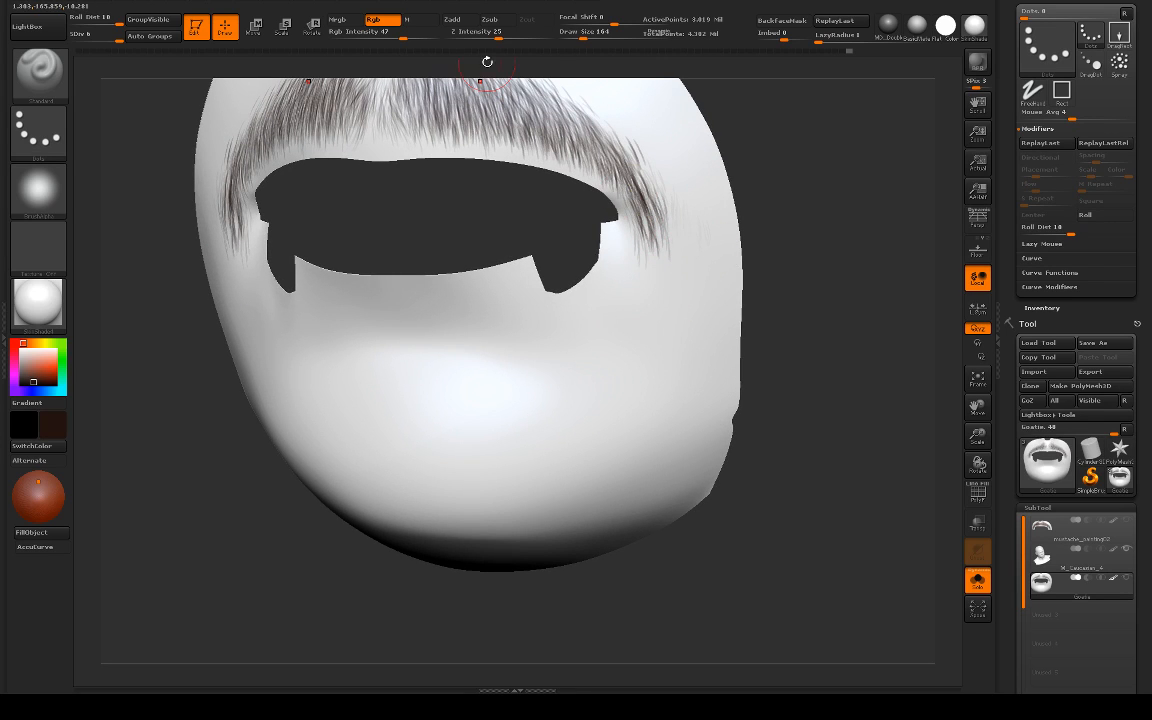
left_click_drag(405, 38, 417, 38)
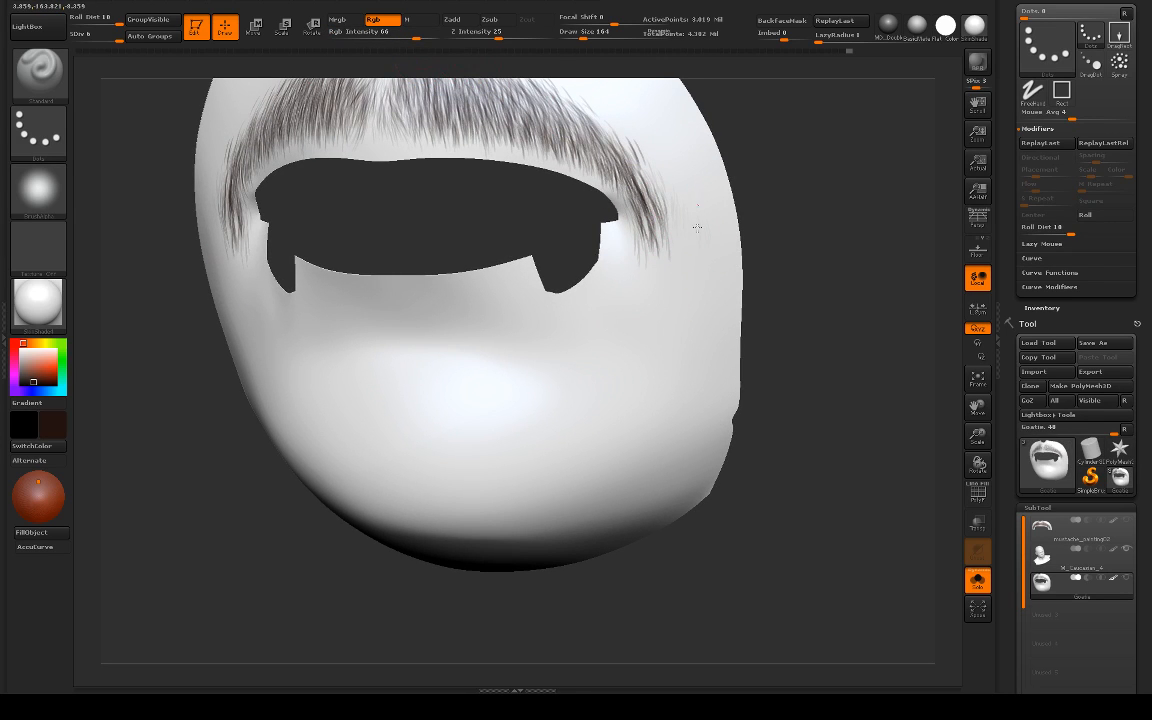
left_click_drag(634, 210, 649, 247)
left_click_drag(672, 233, 678, 277)
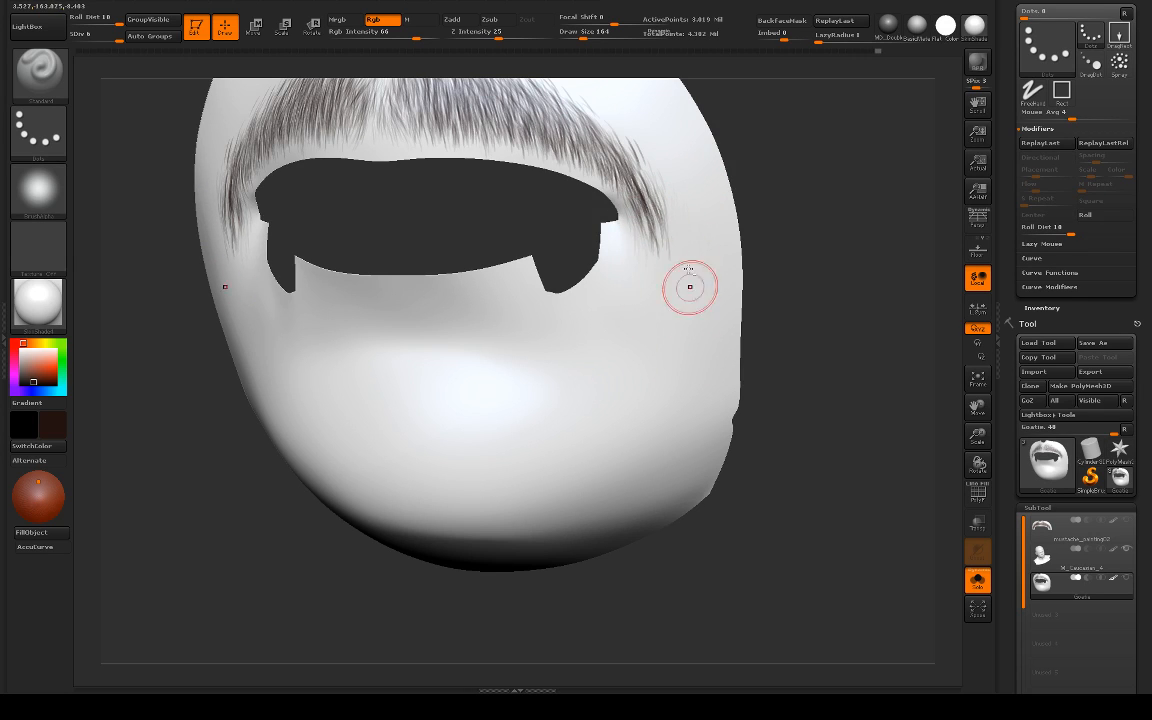
mouse_move(837, 239)
left_mouse_down("alt")
mouse_move(780, 190)
mouse_move(771, 278)
mouse_move(802, 396)
left_mouse_up("alt")
left_click_drag(728, 220, 748, 264, "alt")
left_click_drag(555, 327, 580, 300, "alt")
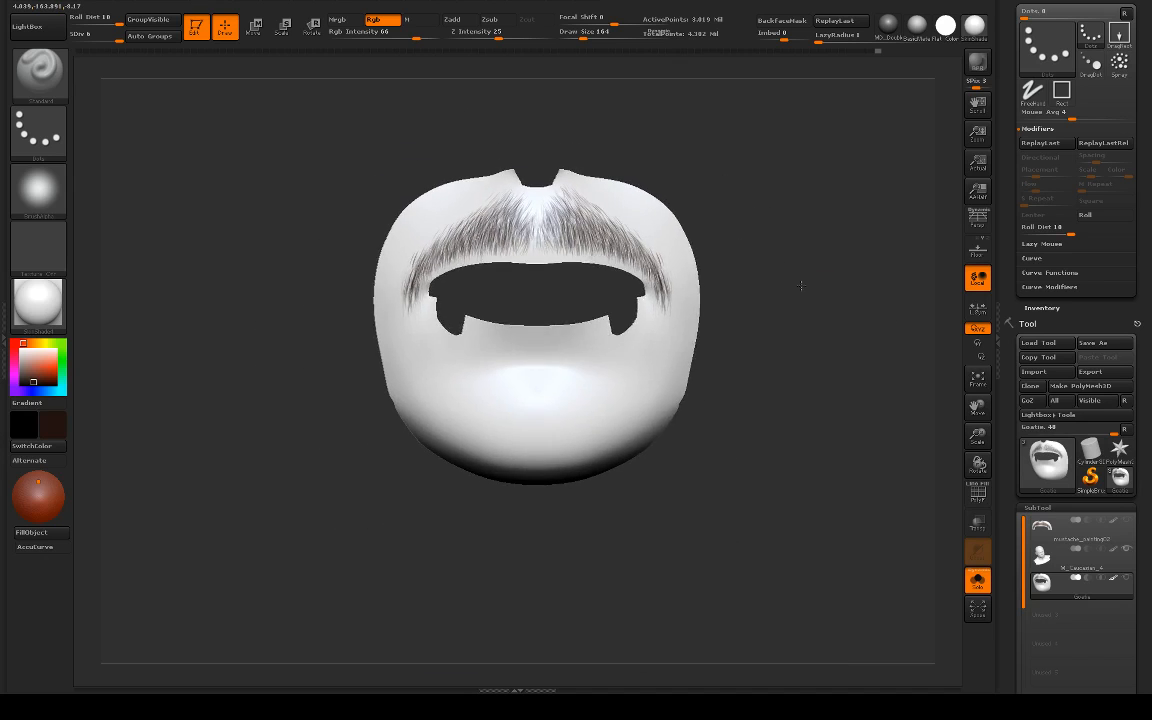
Step: Show the Goatie mesh together with the full head in a close three-quarter view and switch to the straight hair spray brush
left_click_drag(800, 283, 755, 276)
left_click_drag(315, 340, 381, 373)
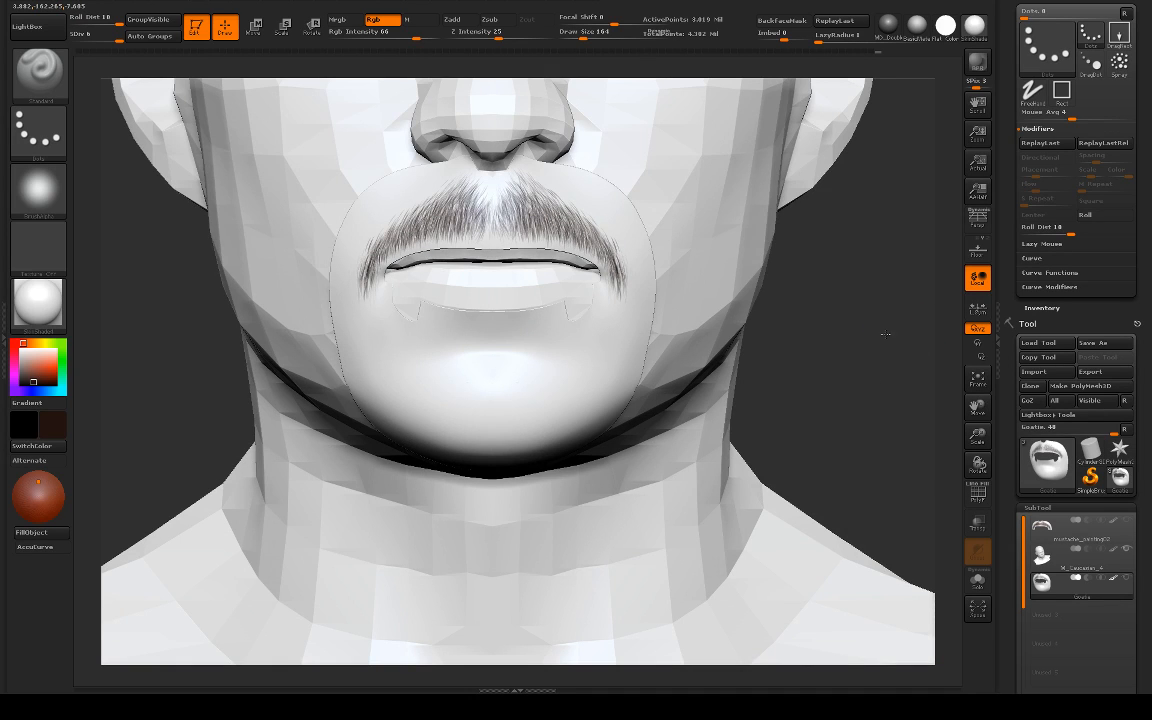
left_click_drag(885, 334, 872, 357)
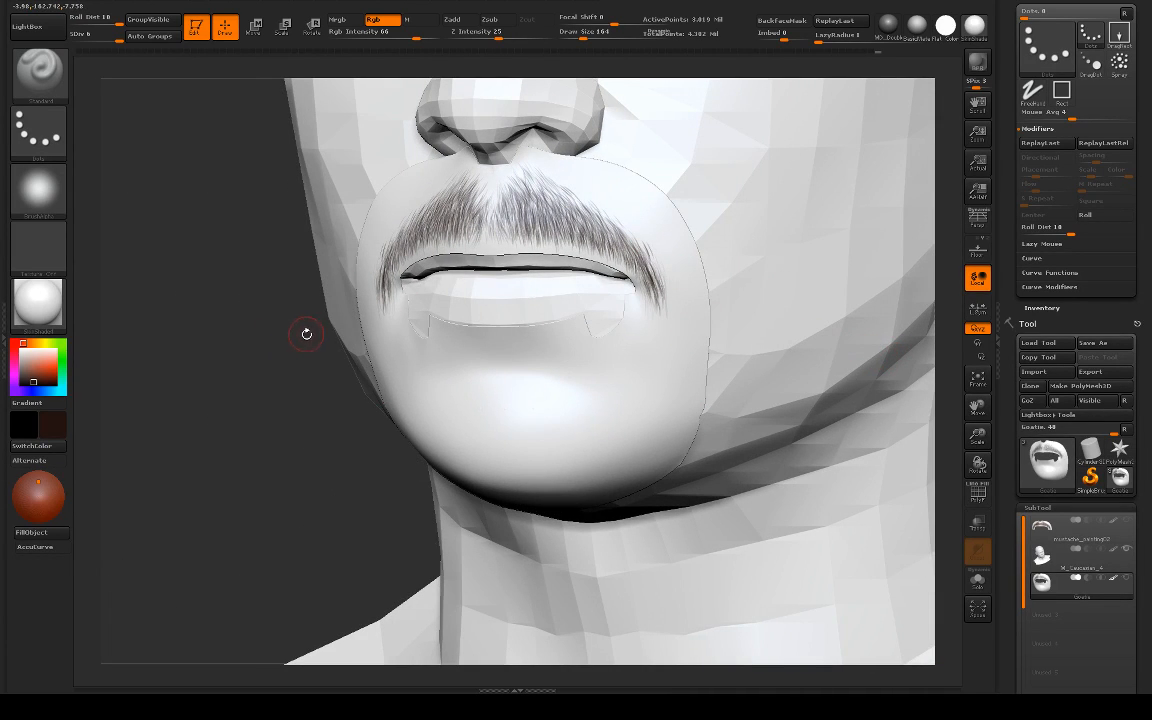
key("b")
left_click(57, 356)
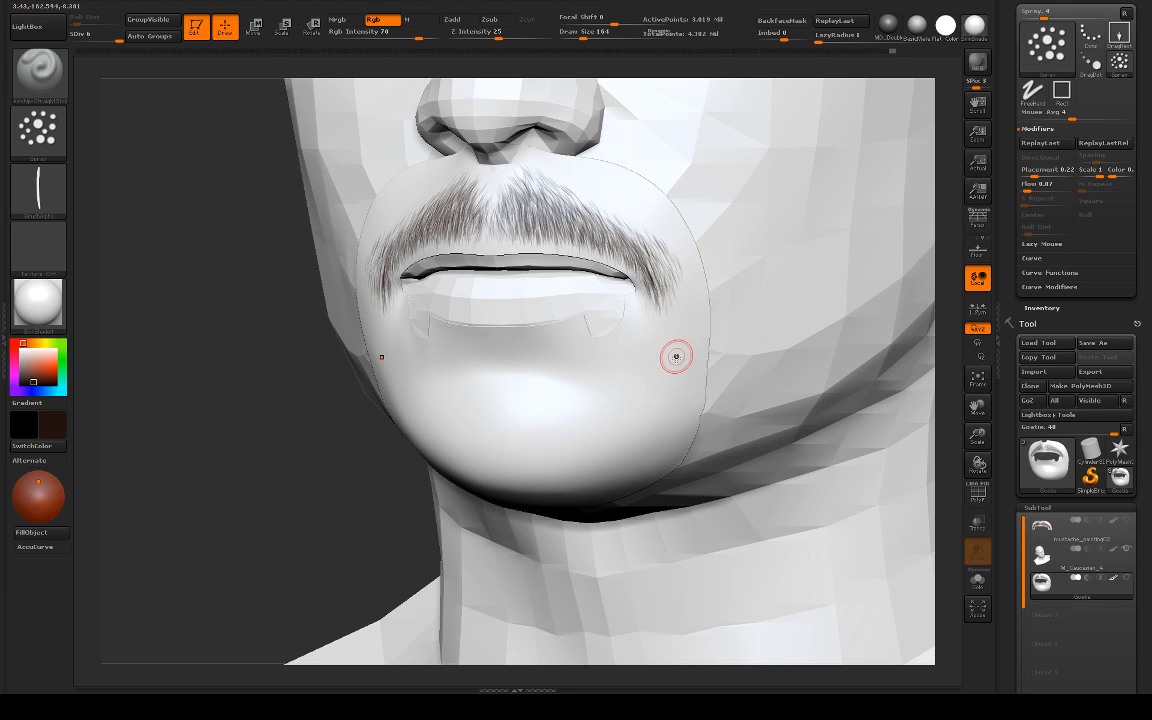
Step: Thicken the moustache's drooping ends beside the mouth corners with symmetrical downward hair strokes, undoing a misplaced stroke
left_click_drag(661, 271, 661, 301)
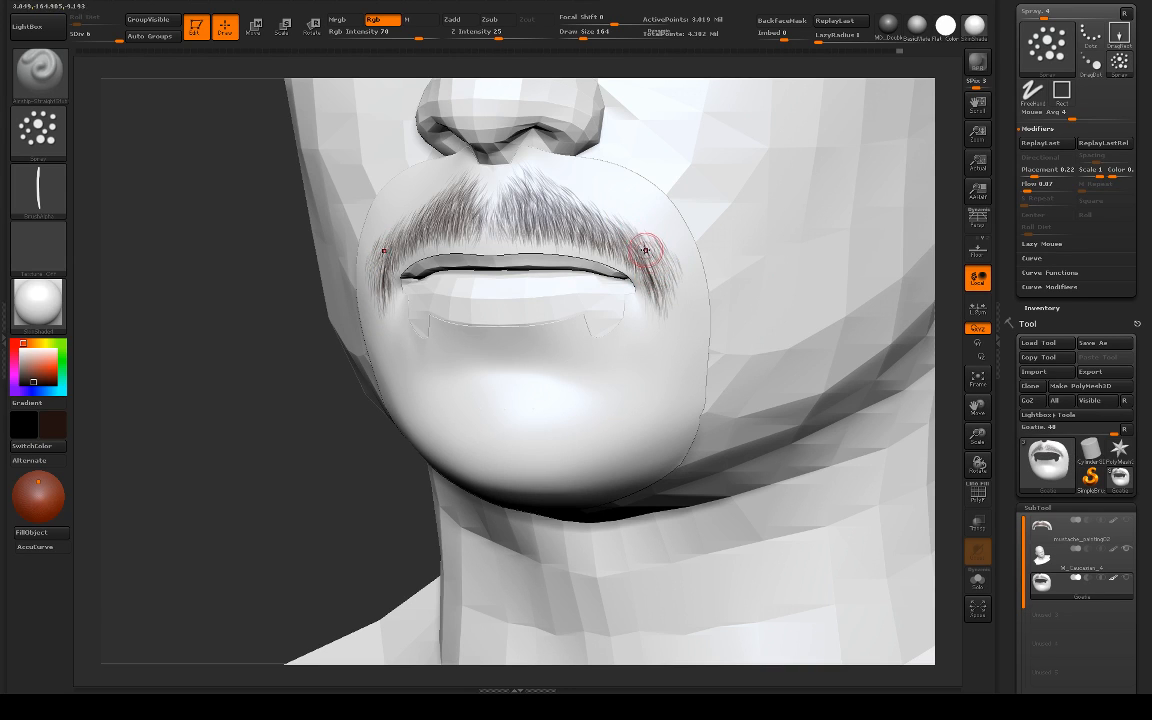
key("ctrl+z")
left_click_drag(292, 404, 414, 370)
mouse_move(900, 332)
left_mouse_down("shift")
mouse_move(830, 341)
mouse_move(918, 314)
mouse_move(856, 411)
mouse_move(957, 311)
mouse_move(928, 265)
mouse_move(887, 324)
mouse_move(861, 324)
mouse_move(938, 341)
mouse_move(820, 312)
left_mouse_up("shift")
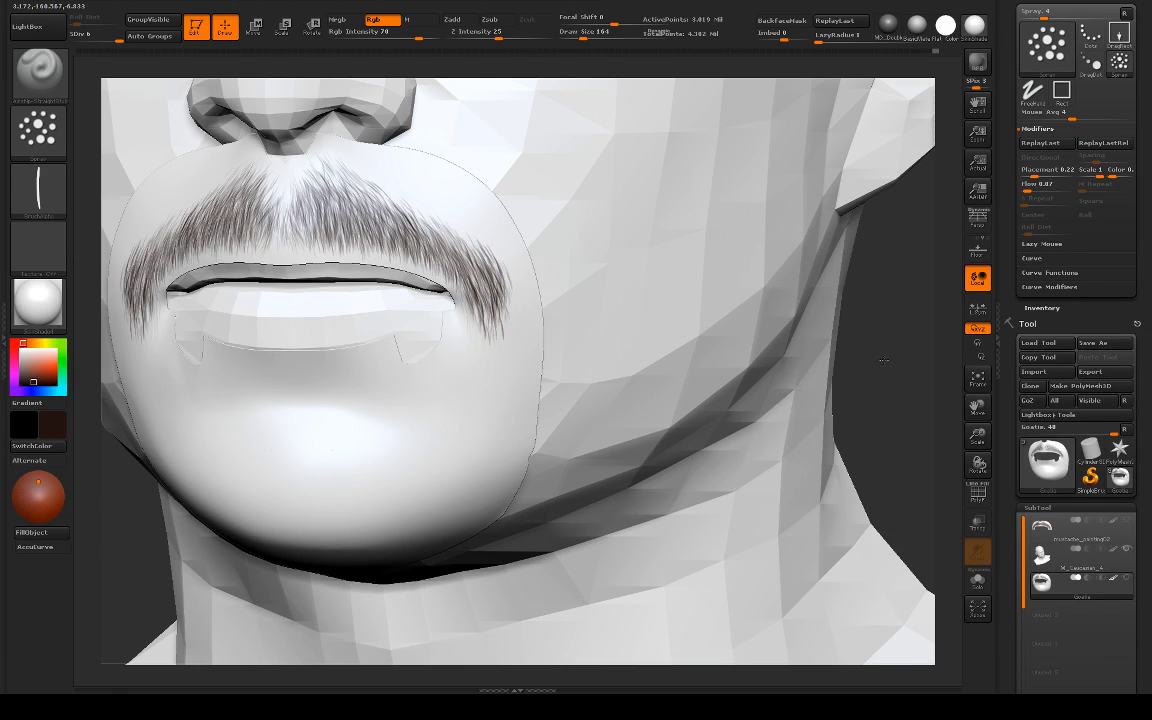
left_click_drag(884, 360, 780, 352, "alt")
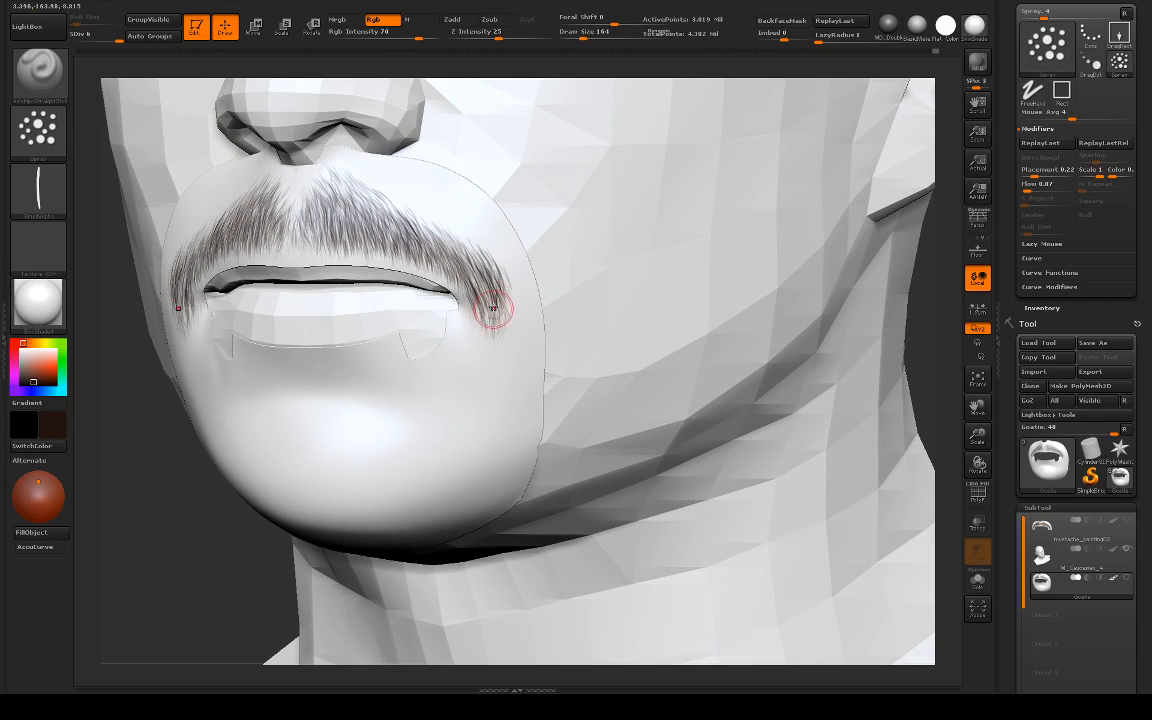
left_click_drag(504, 274, 508, 318)
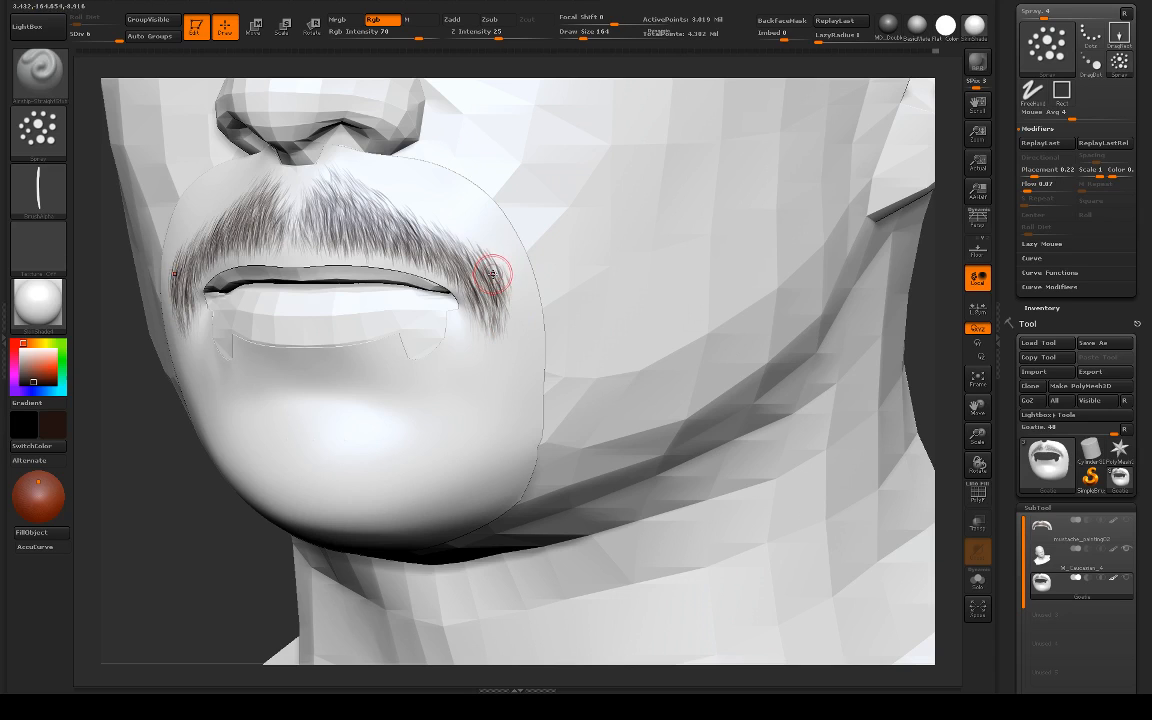
left_click_drag(501, 275, 503, 274, "shift")
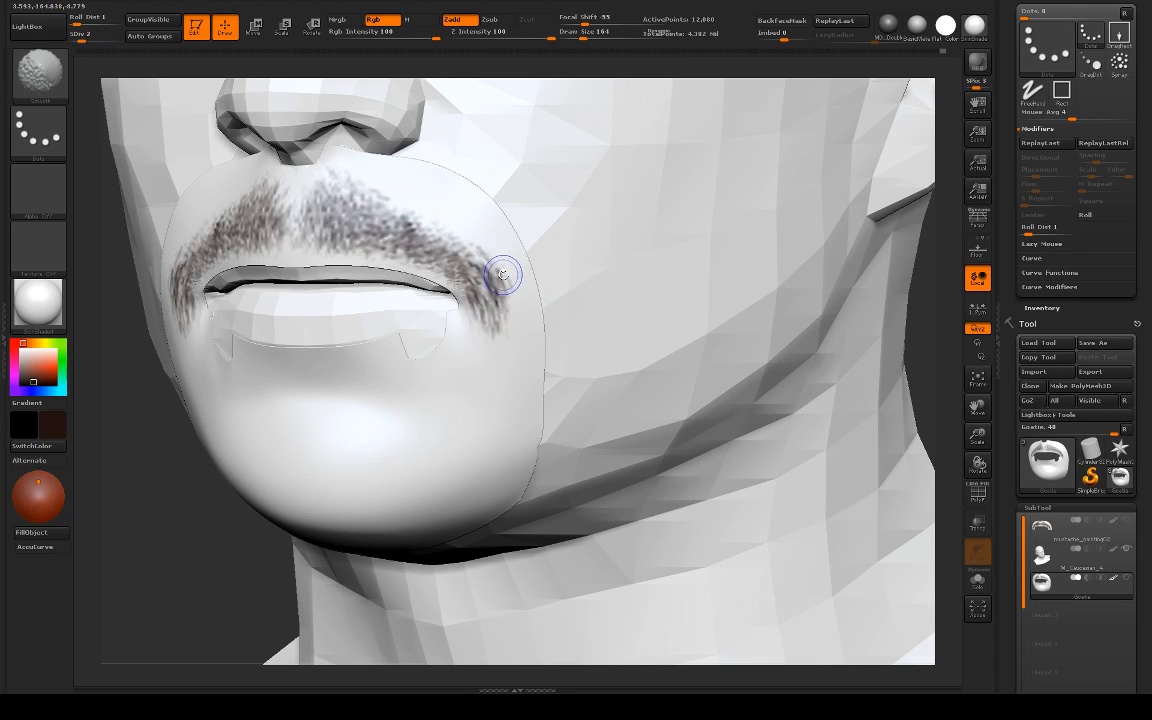
Step: Compare the painted moustache at lower subdivision levels and return the mesh to level 6
key("shift+d")
key("d")
key("d")
key("d")
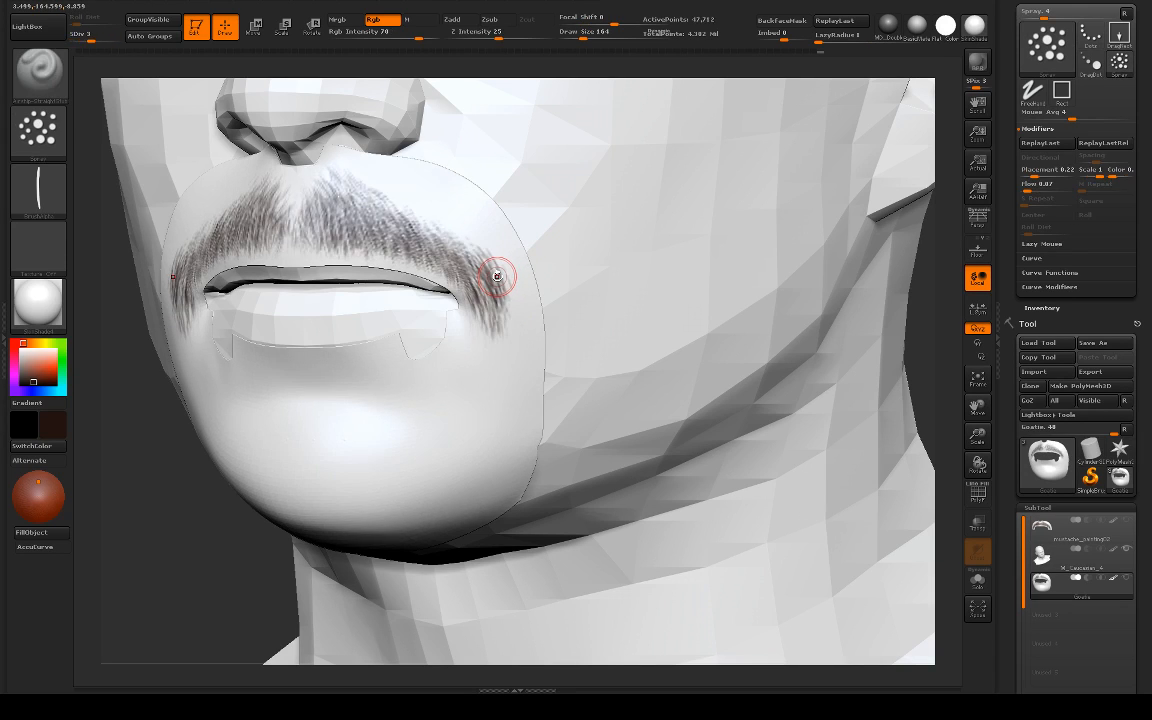
key("d")
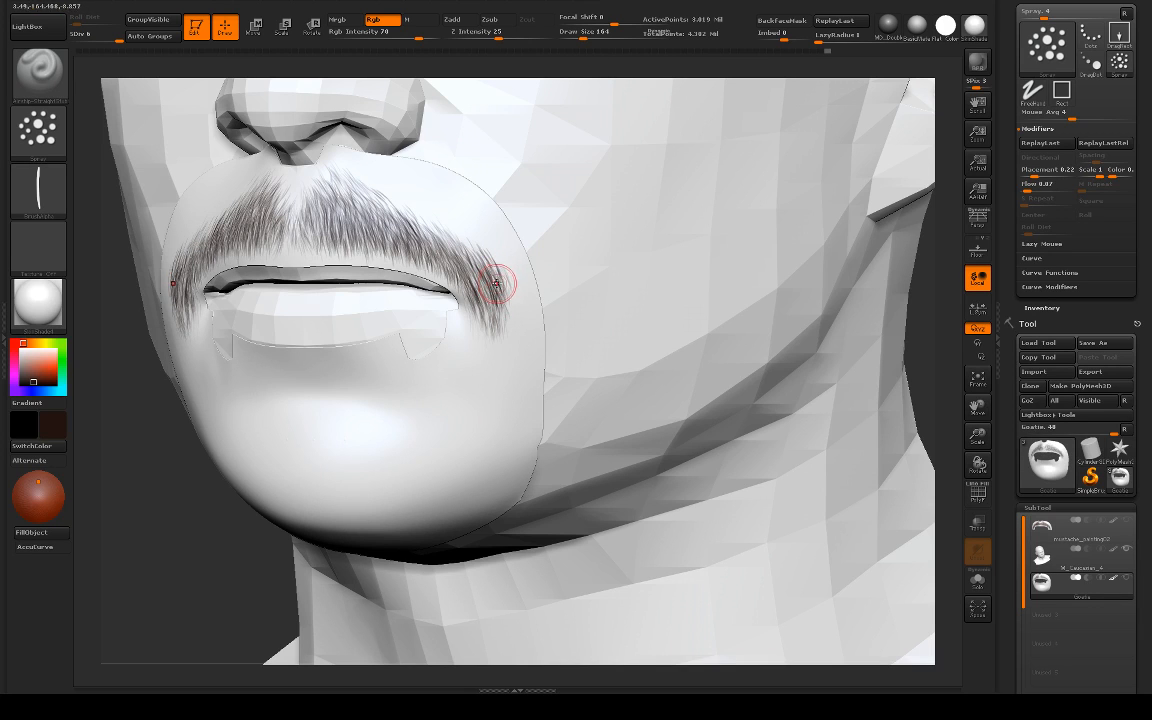
Step: Rename the Goatie mesh's untitled layer to base
left_click_drag(1009, 439, 1030, 268)
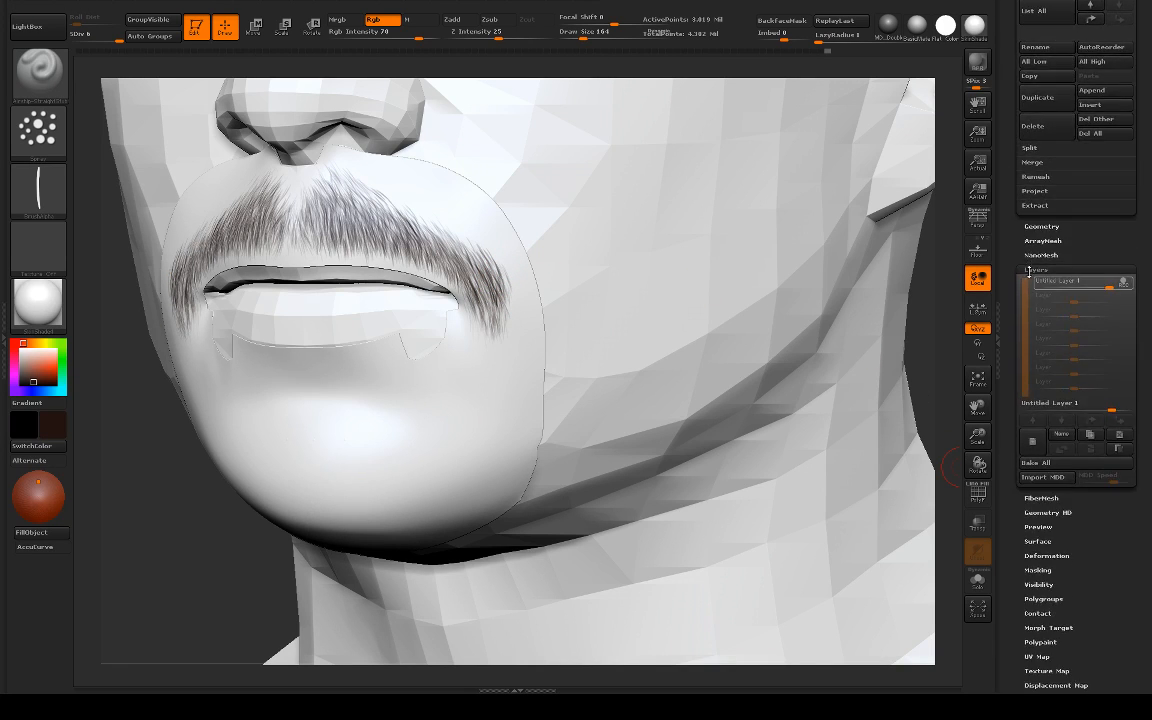
left_click(1072, 433)
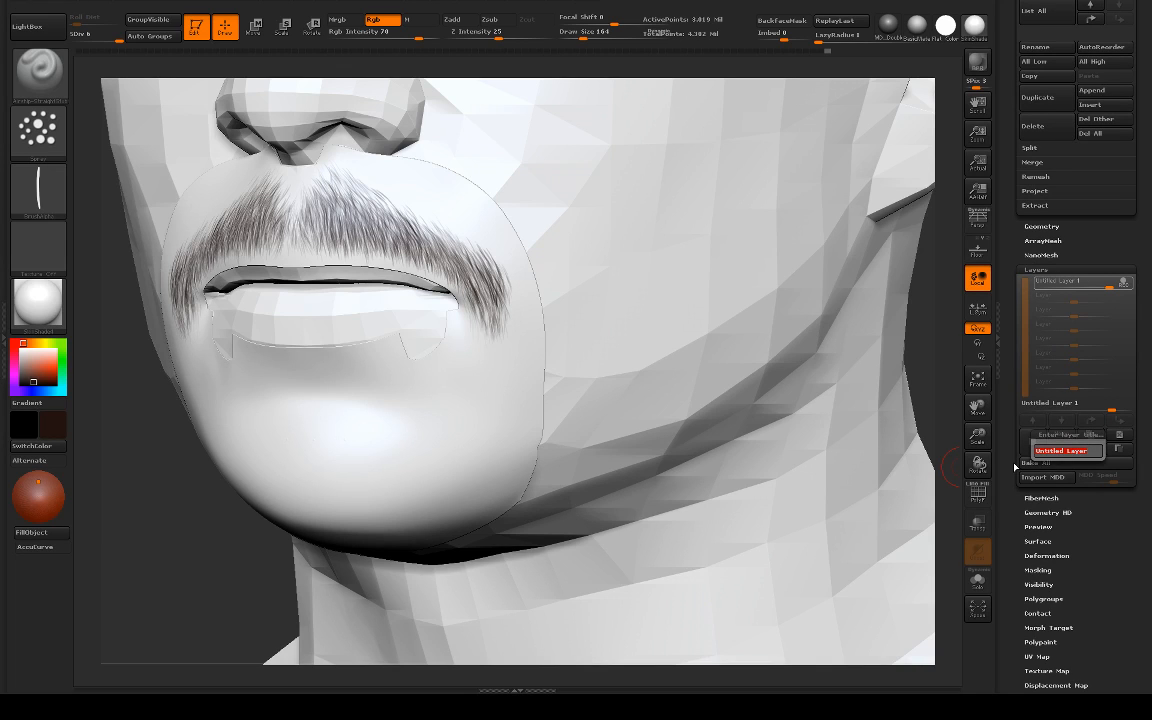
type("base")
key("Return")
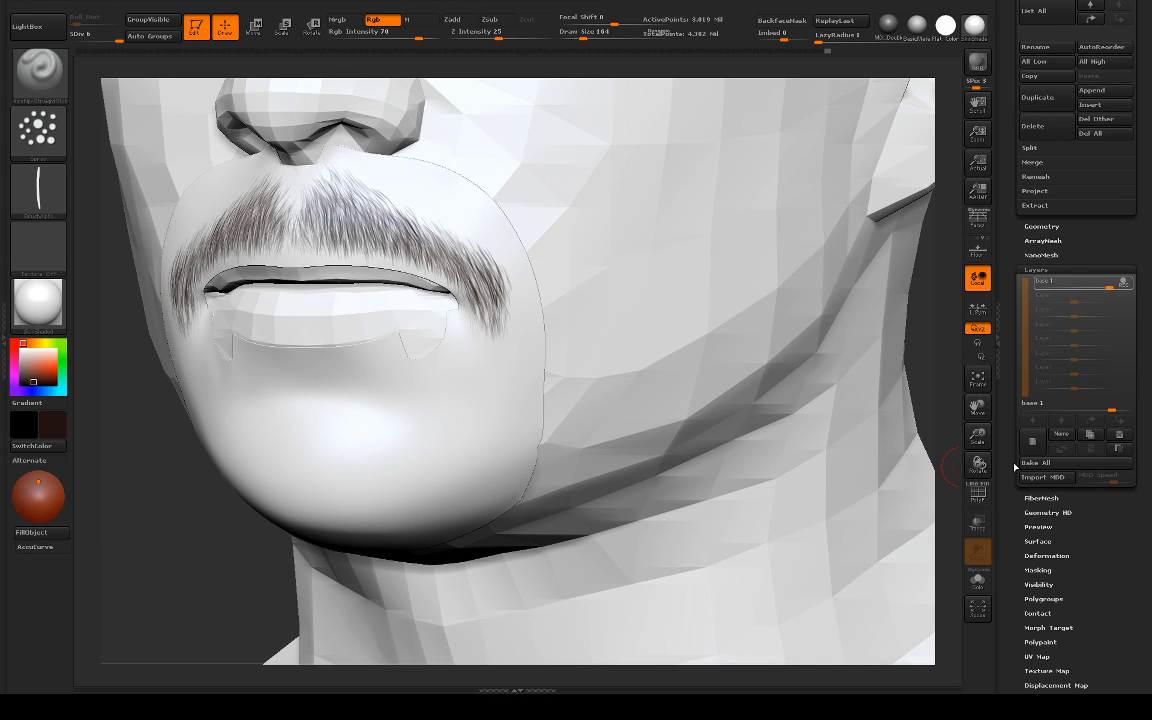
Step: Save the tool over the existing mustache_painting02.ZTL file
scroll(1137, 367, "up", 5)
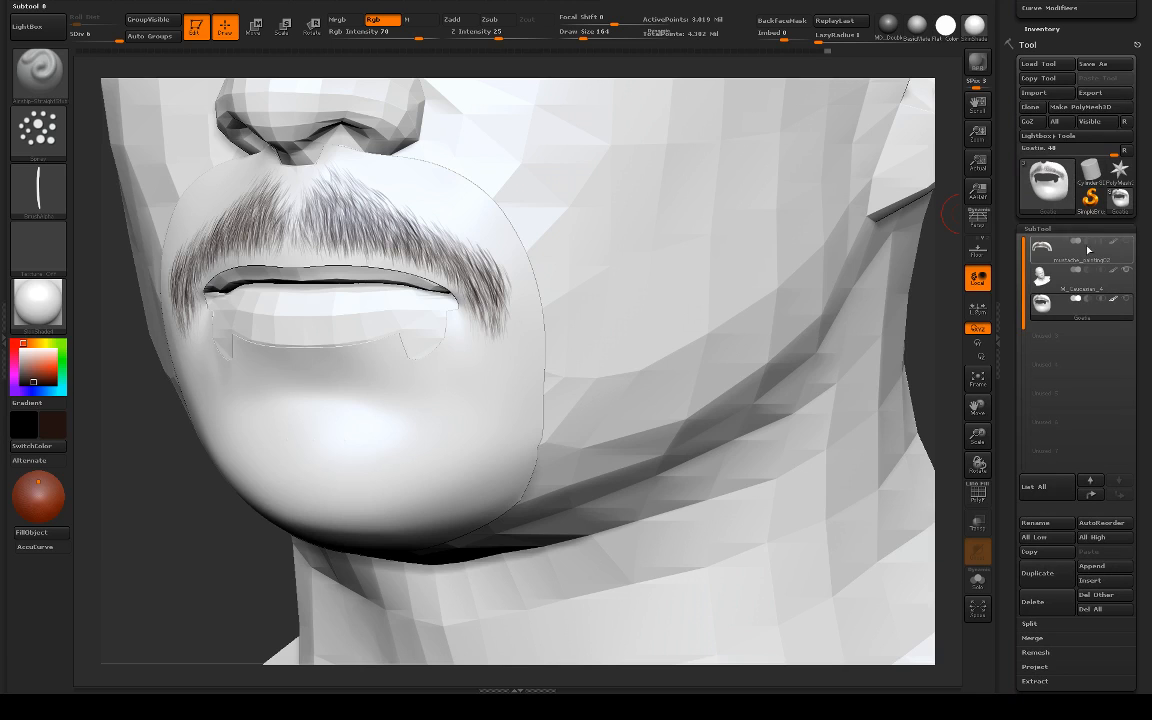
left_click(1088, 64)
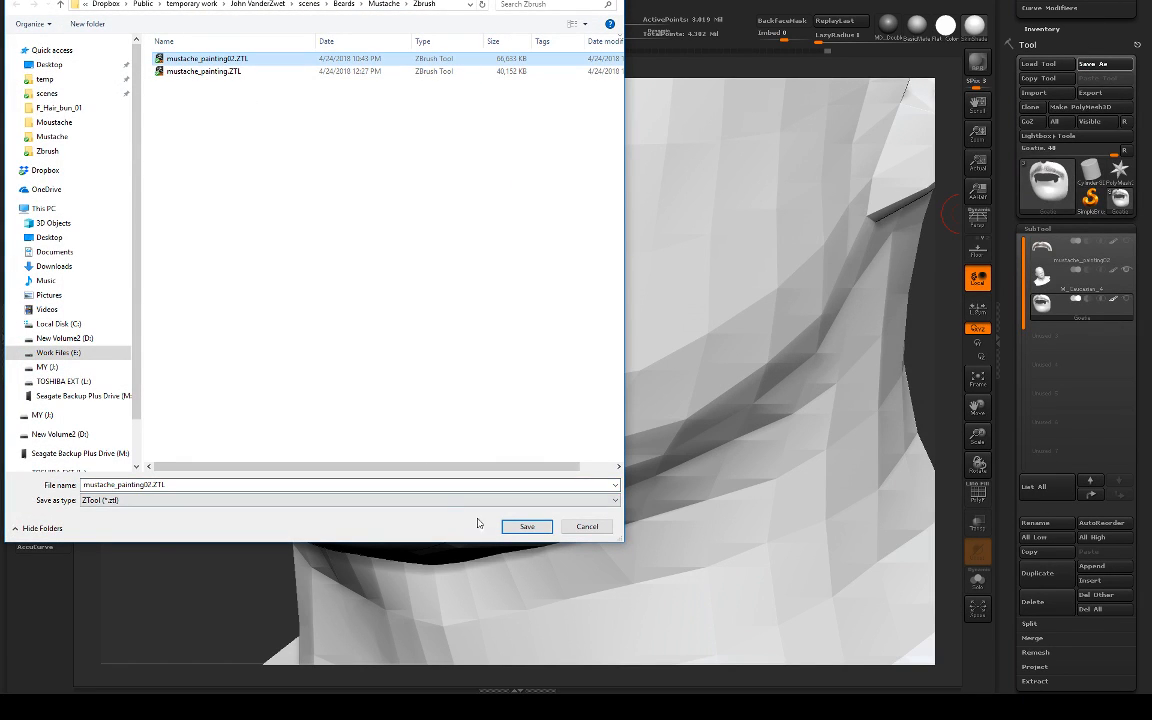
left_click(528, 527)
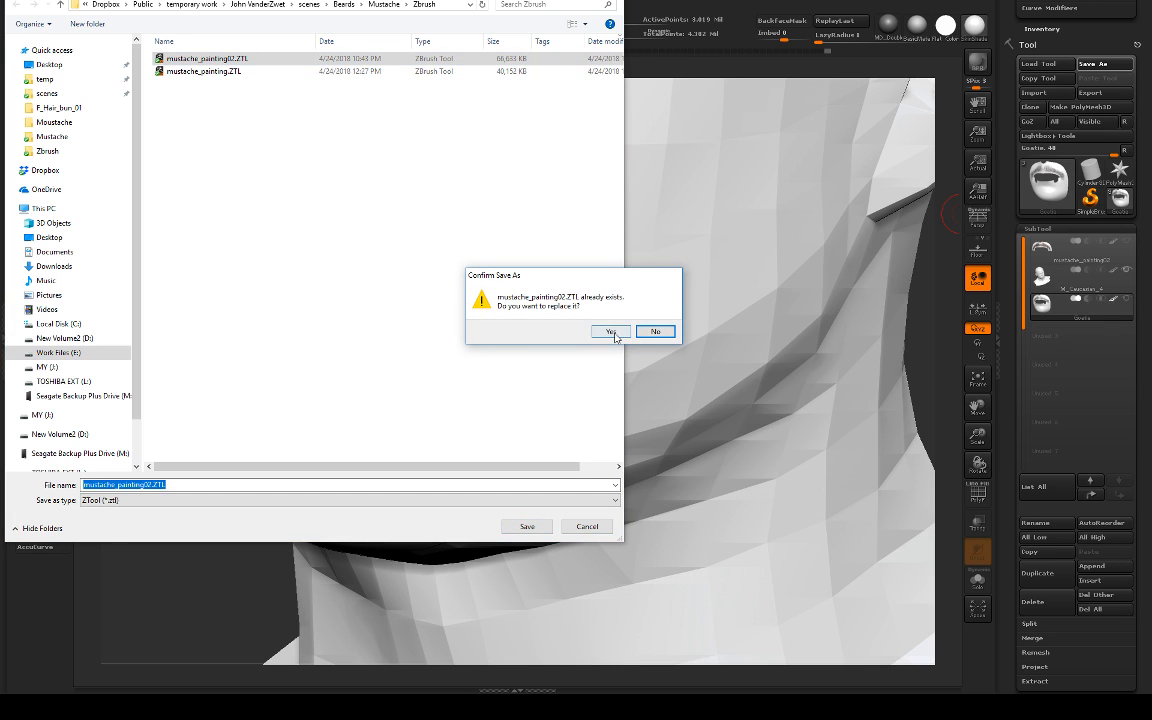
left_click(612, 332)
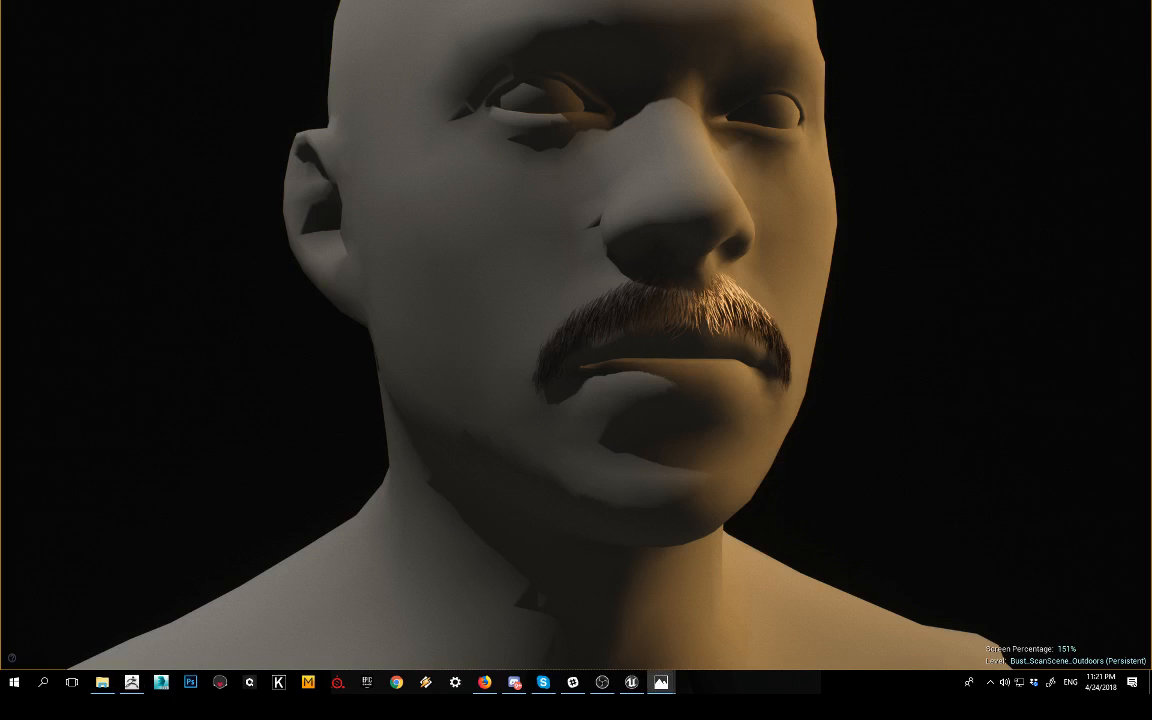
Step: Check the Dropbox sync status of the saved file and switch back to ZBrush
left_click(1035, 683)
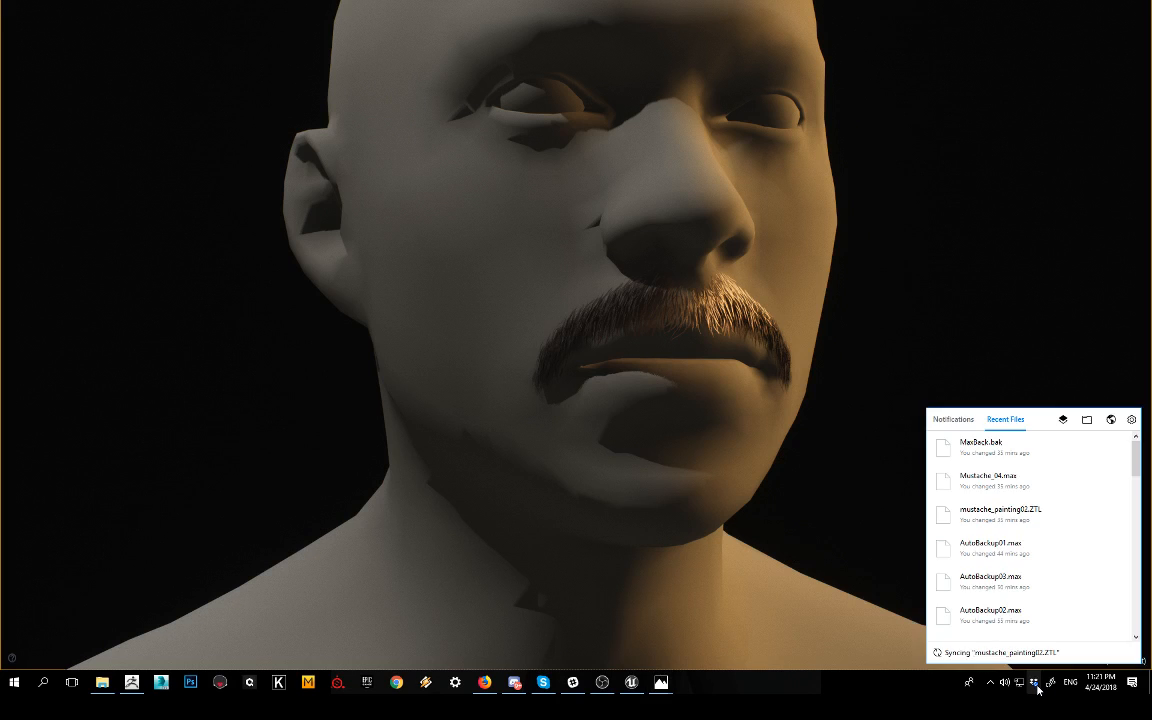
left_click(921, 686)
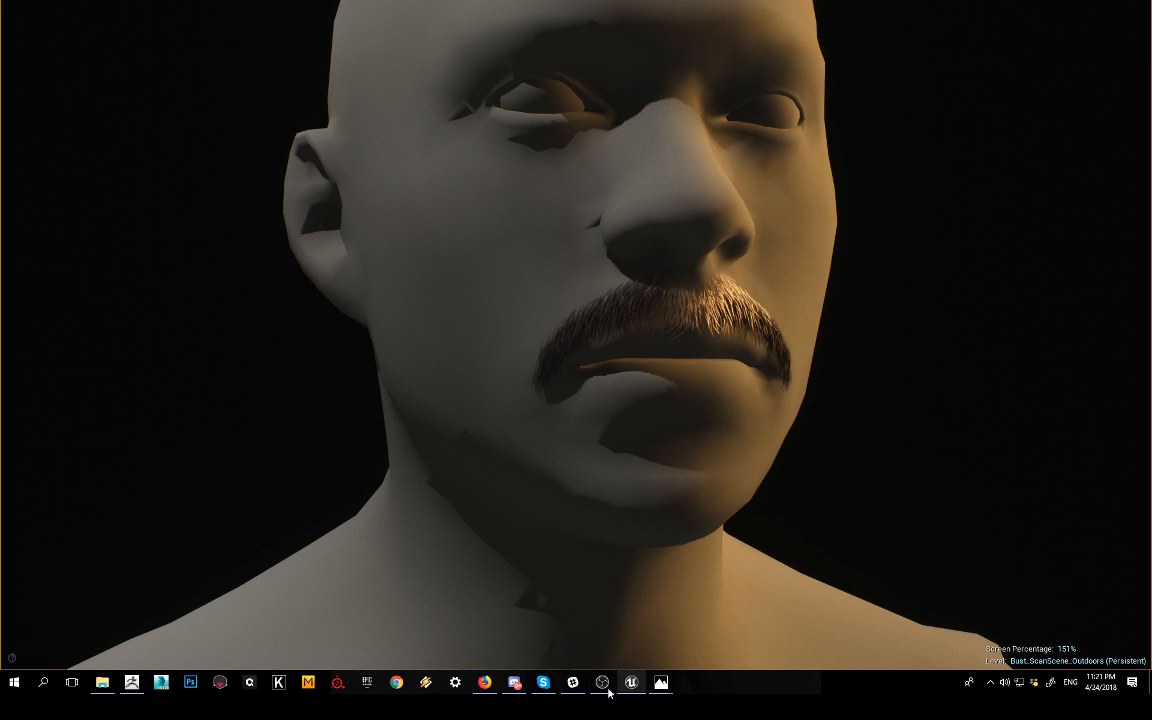
left_click(131, 682)
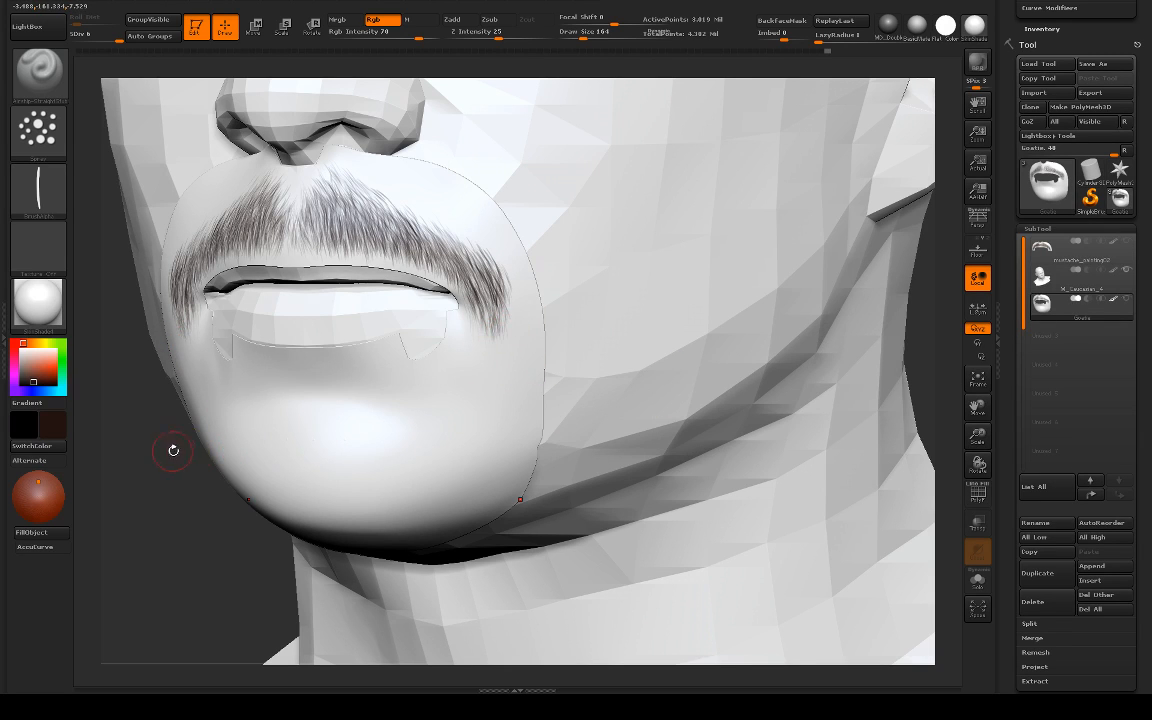
Step: Paint symmetrical strips of short hair strokes from both sides of the chin up toward the moustache's ends
left_click_drag(173, 451, 200, 448)
left_click_drag(743, 329, 475, 158, "alt")
mouse_move(669, 265)
left_mouse_down()
mouse_move(350, 280)
mouse_move(564, 375)
mouse_move(620, 445)
left_mouse_up()
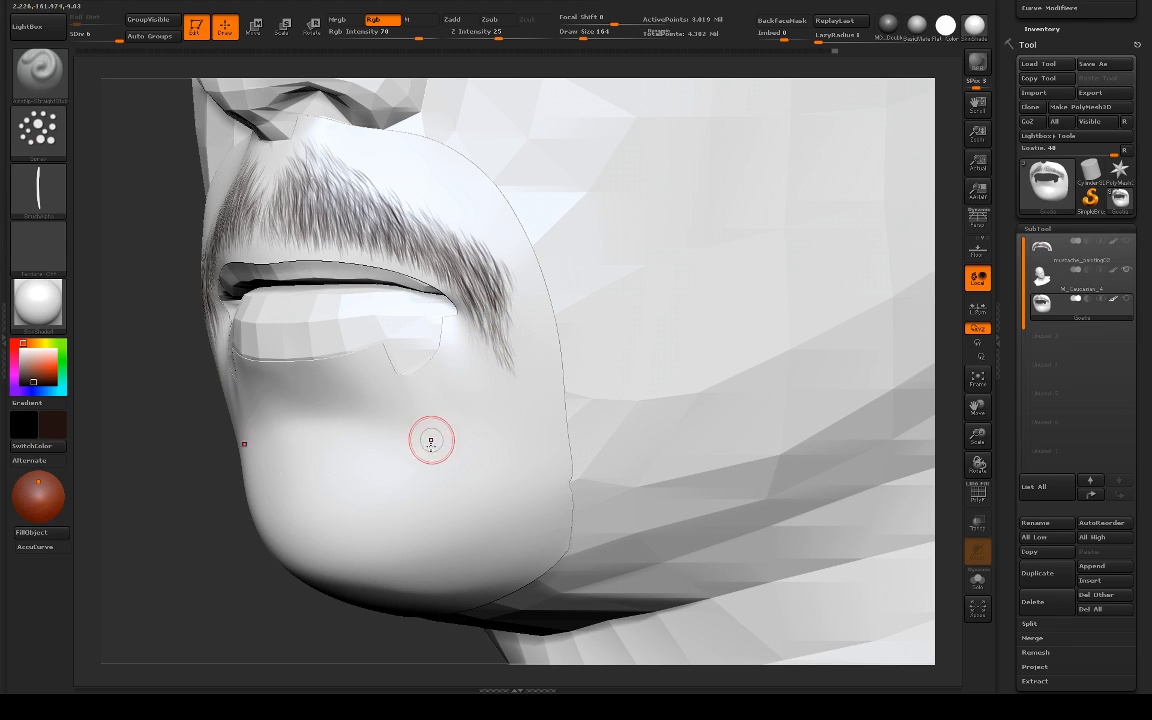
left_click_drag(165, 478, 480, 450)
left_click_drag(815, 410, 919, 395, "alt")
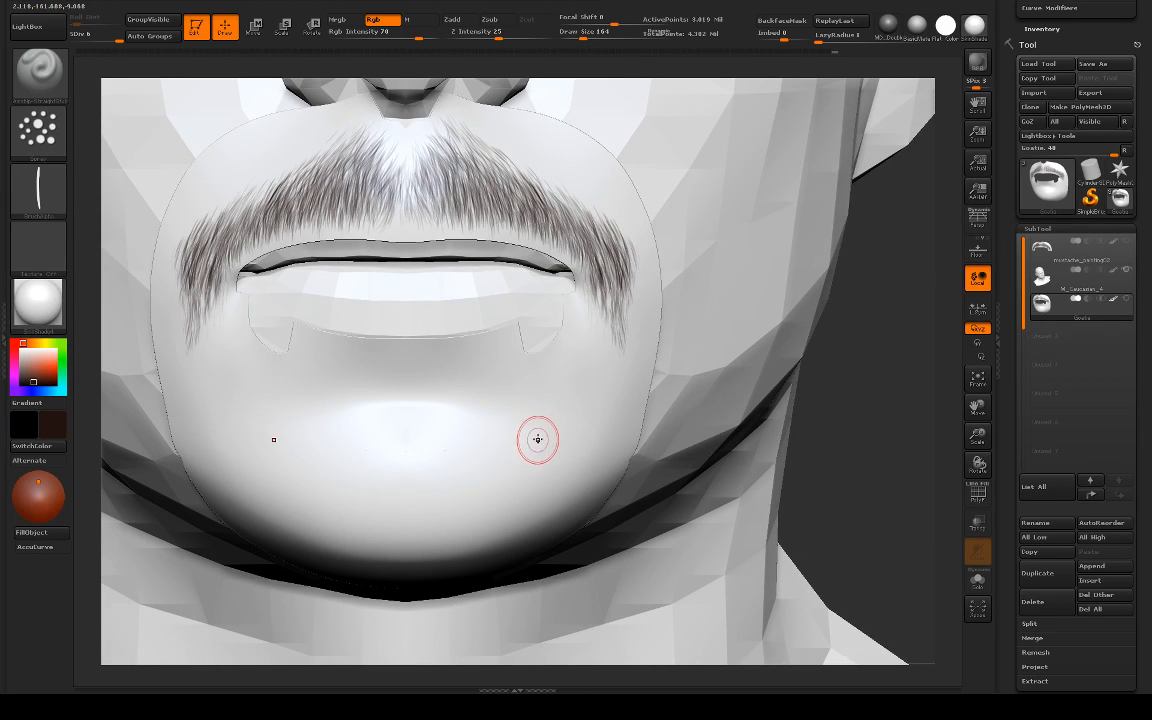
left_click_drag(541, 456, 546, 454)
left_click_drag(547, 454, 549, 446)
key("s")
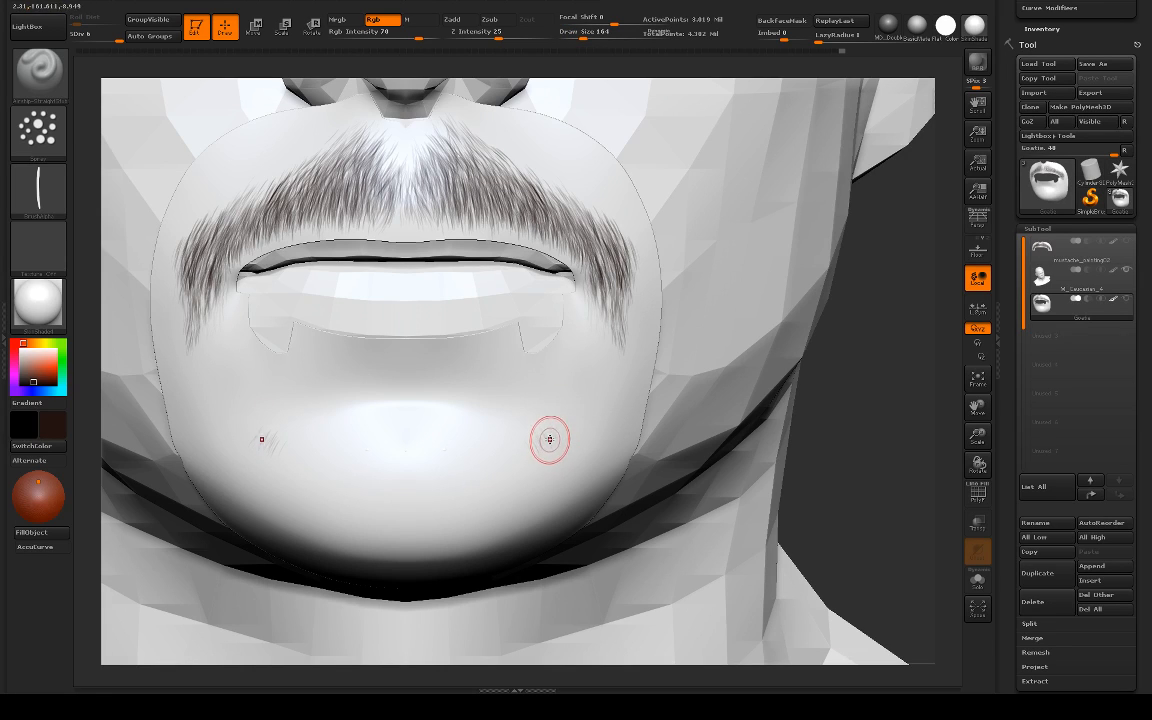
mouse_move(561, 436)
left_mouse_down()
mouse_move(581, 463)
mouse_move(584, 411)
mouse_move(589, 453)
mouse_move(535, 414)
mouse_move(540, 463)
mouse_move(553, 450)
mouse_move(567, 476)
mouse_move(581, 442)
mouse_move(612, 455)
mouse_move(608, 392)
mouse_move(622, 417)
mouse_move(607, 368)
mouse_move(617, 375)
mouse_move(628, 352)
left_mouse_up()
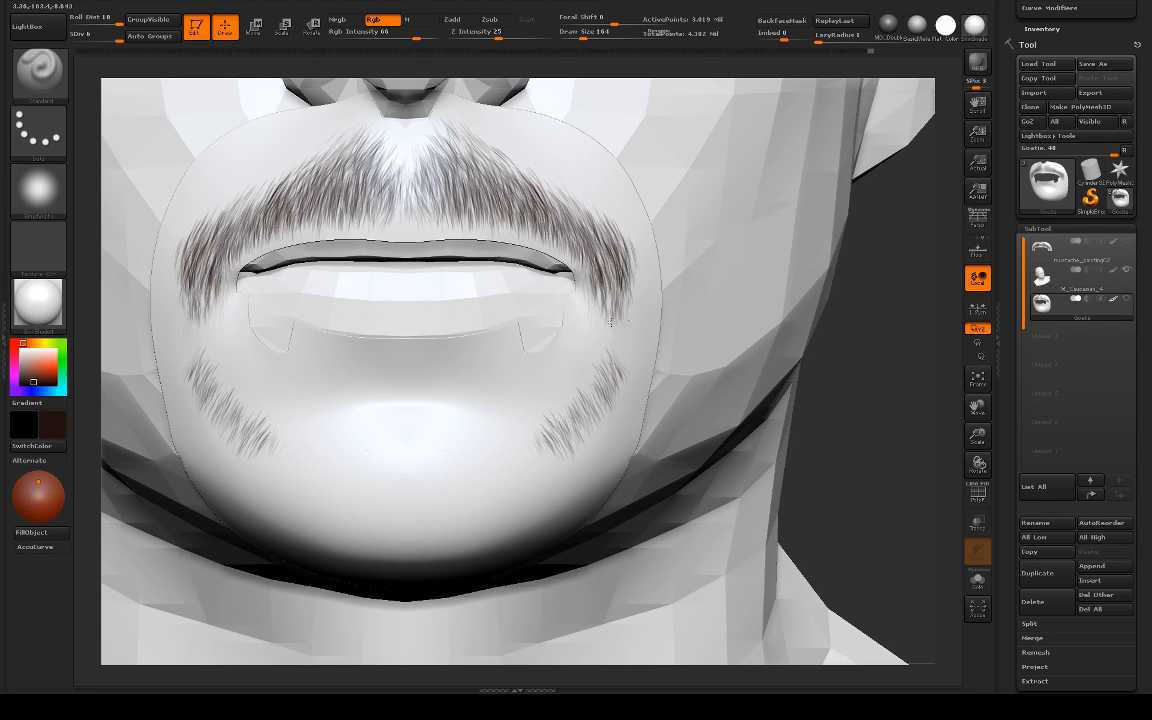
Step: Switch back to the hair spray brush and connect the moustache's ends to the side strips with symmetrical downward strokes
key("b")
left_click(184, 345)
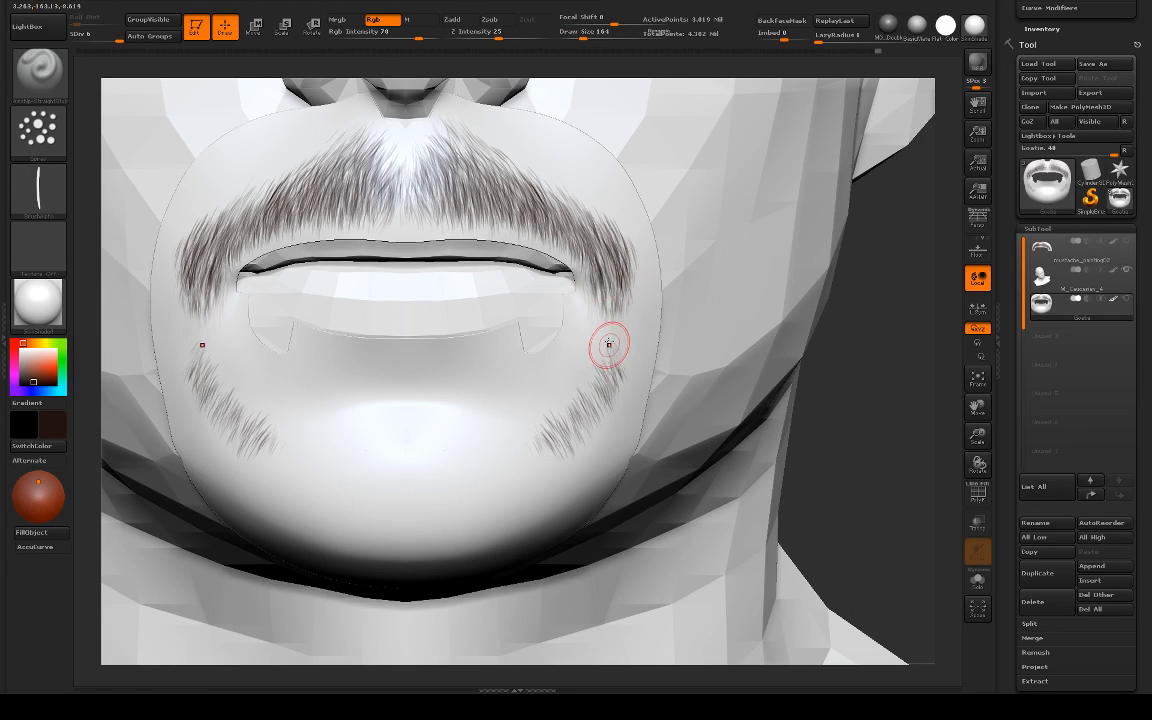
left_click_drag(611, 345, 627, 367)
left_click_drag(623, 319, 632, 358)
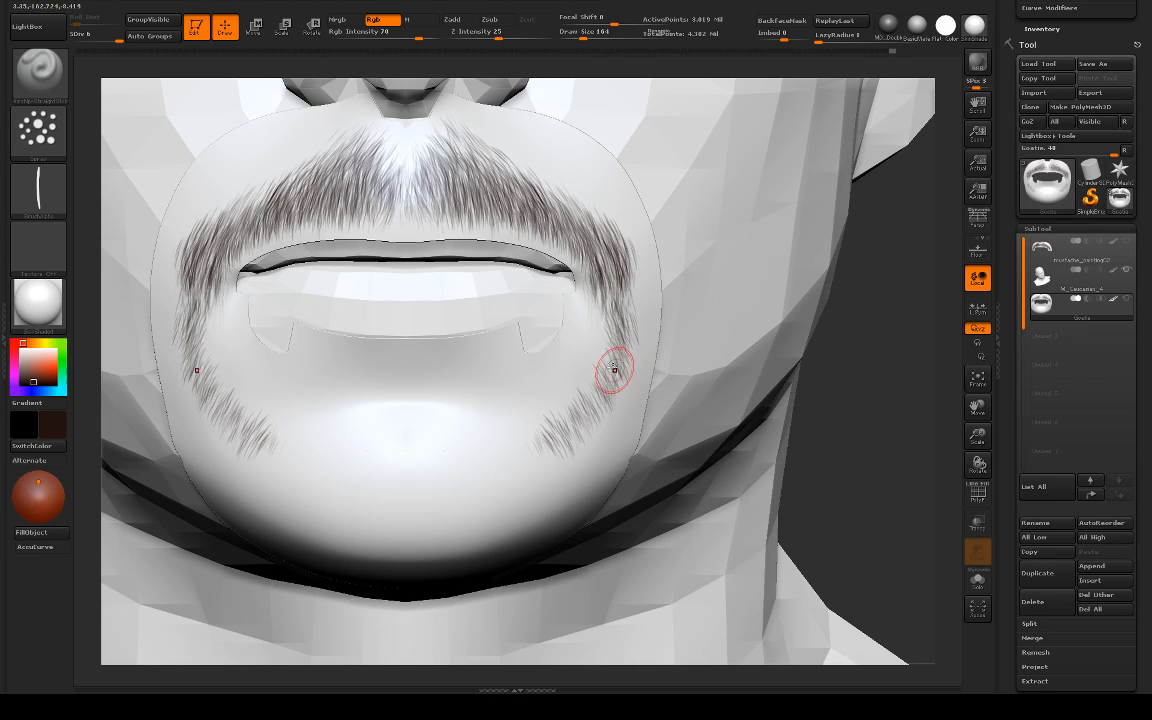
key("ctrl+shift")
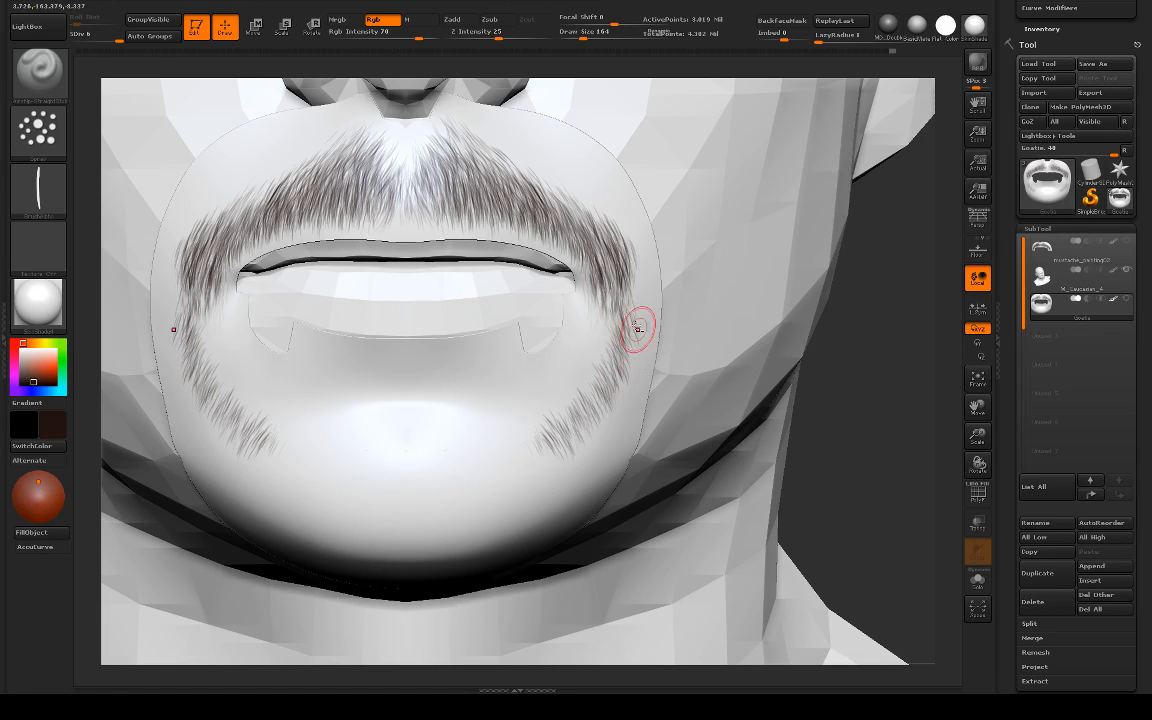
mouse_move(622, 357)
left_mouse_down()
mouse_move(607, 355)
mouse_move(610, 389)
left_mouse_up()
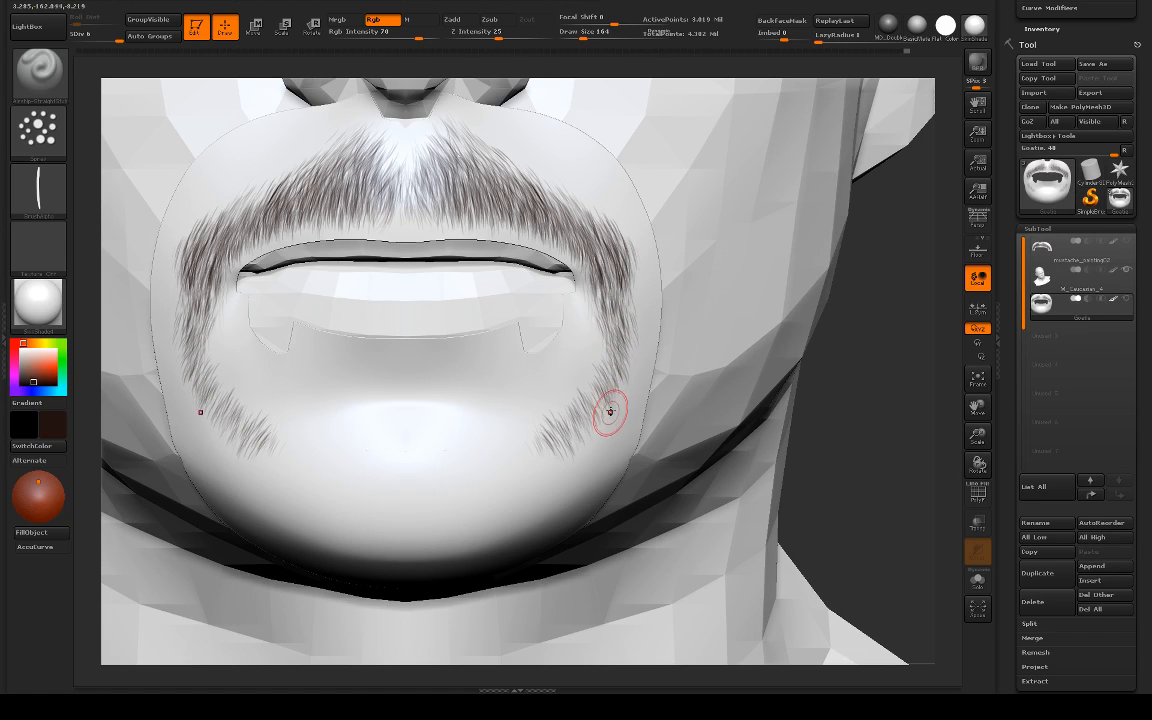
key("ctrl+shift")
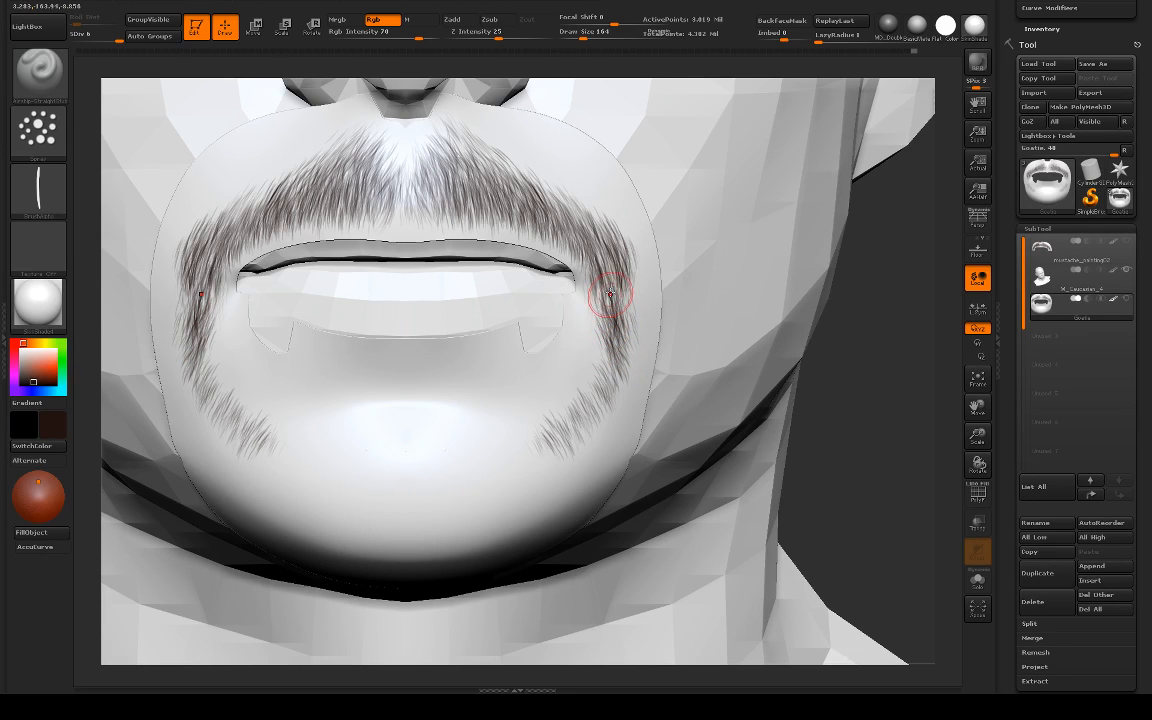
Step: Paint light symmetrical downward hair strokes on the front of the chin toward the side strips, undoing the overly dark first attempt
mouse_move(853, 341)
left_mouse_down("alt")
mouse_move(701, 299)
mouse_move(761, 345)
mouse_move(818, 450)
mouse_move(857, 364)
left_mouse_up("alt")
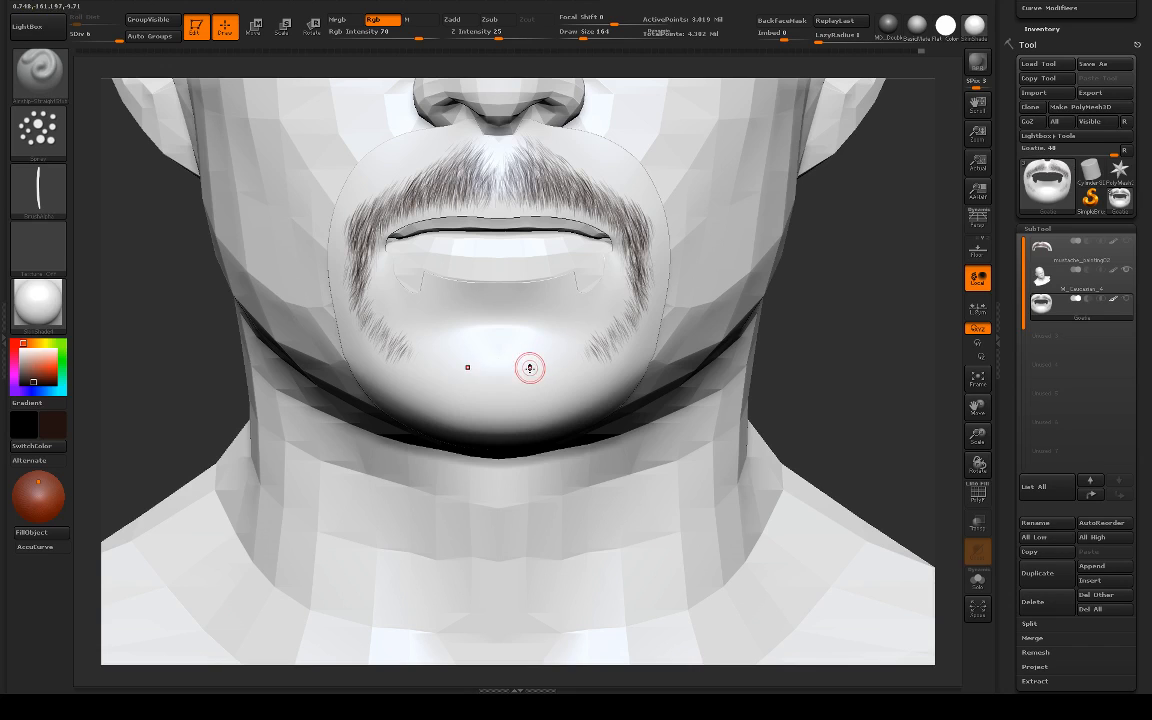
left_click_drag(520, 365, 535, 413)
key("s")
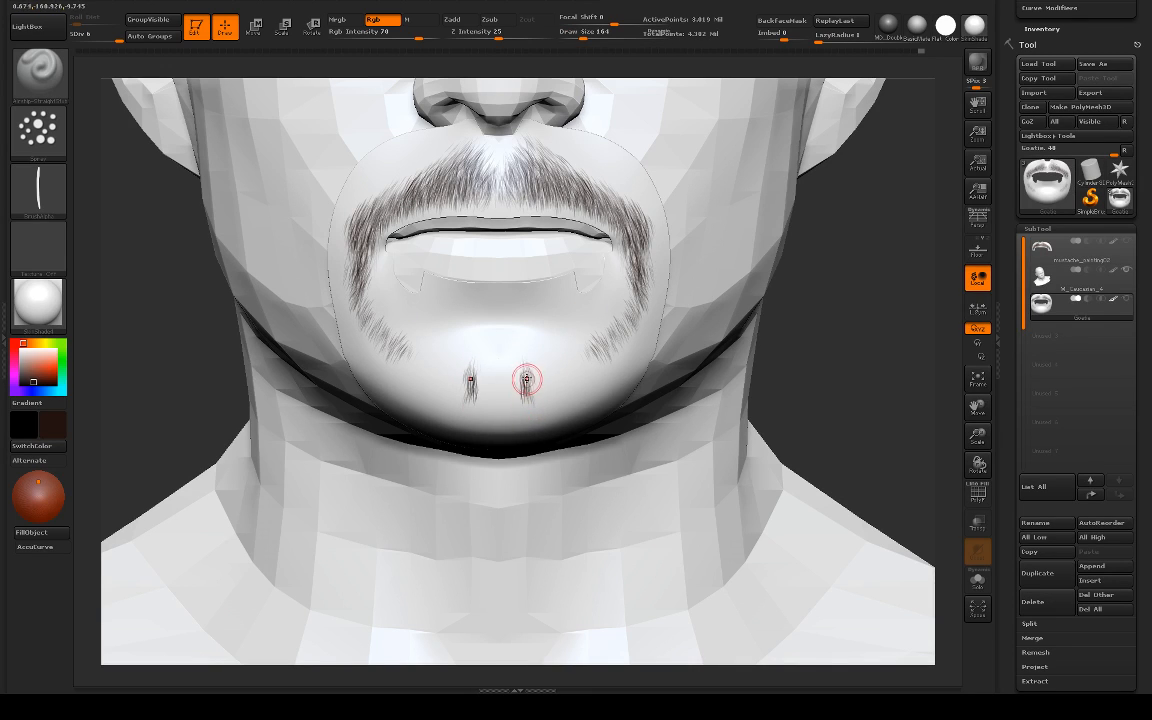
key("ctrl+z")
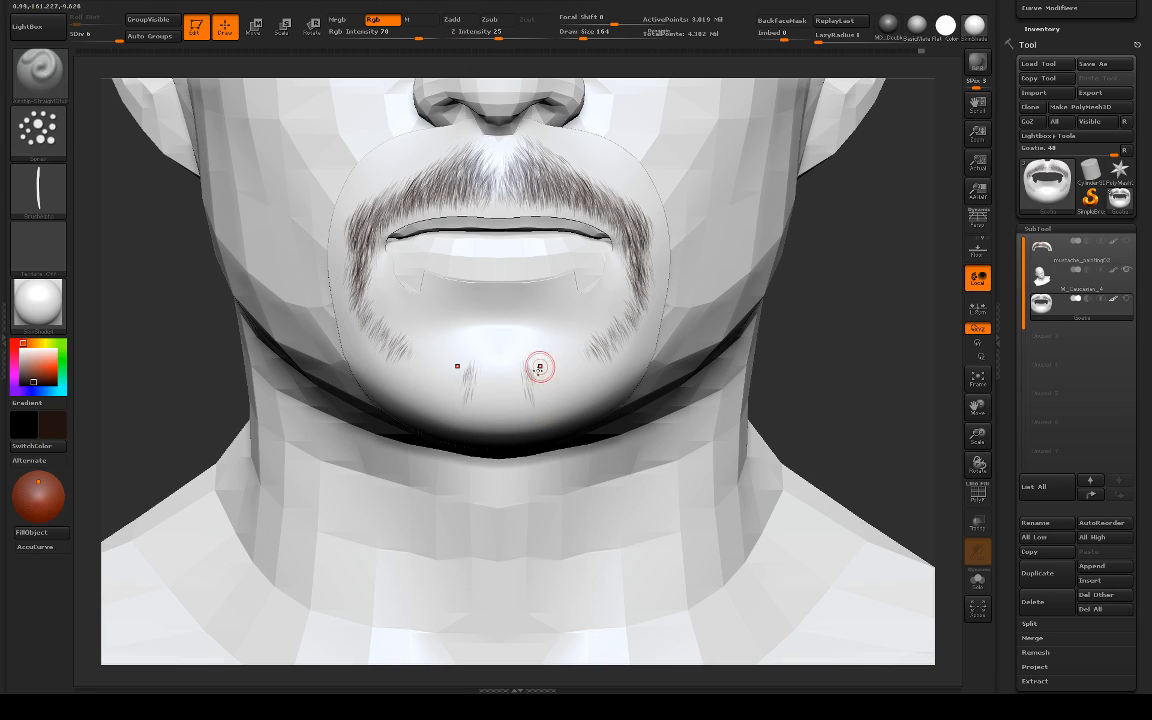
left_click_drag(539, 367, 540, 402)
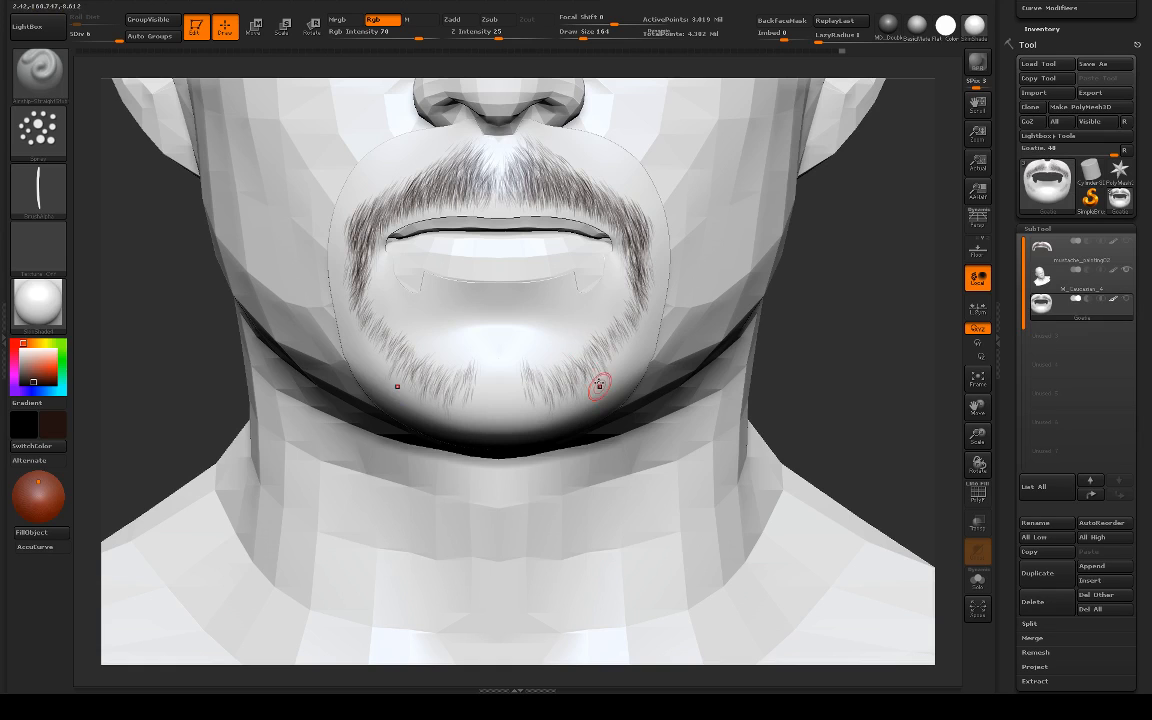
Step: Fill the gap at the chin's centre and extend the goatee along the lower chin toward the jaw with symmetrical hair strokes
left_click_drag(687, 390, 667, 397)
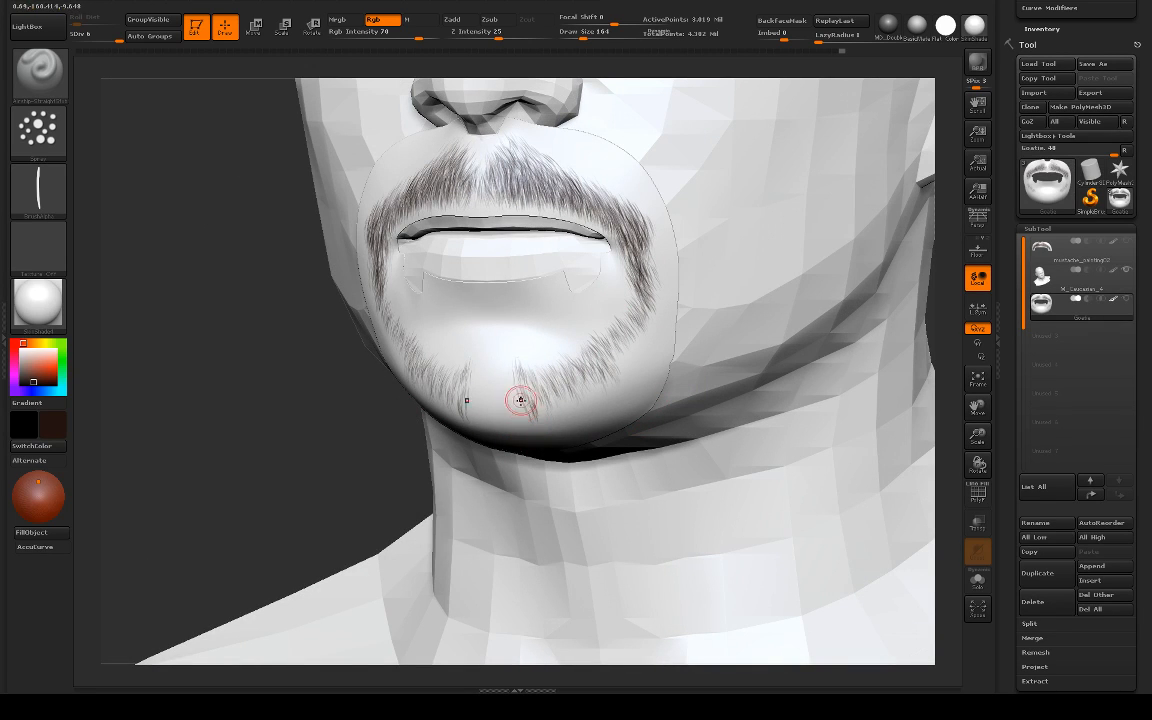
left_click_drag(210, 423, 340, 420)
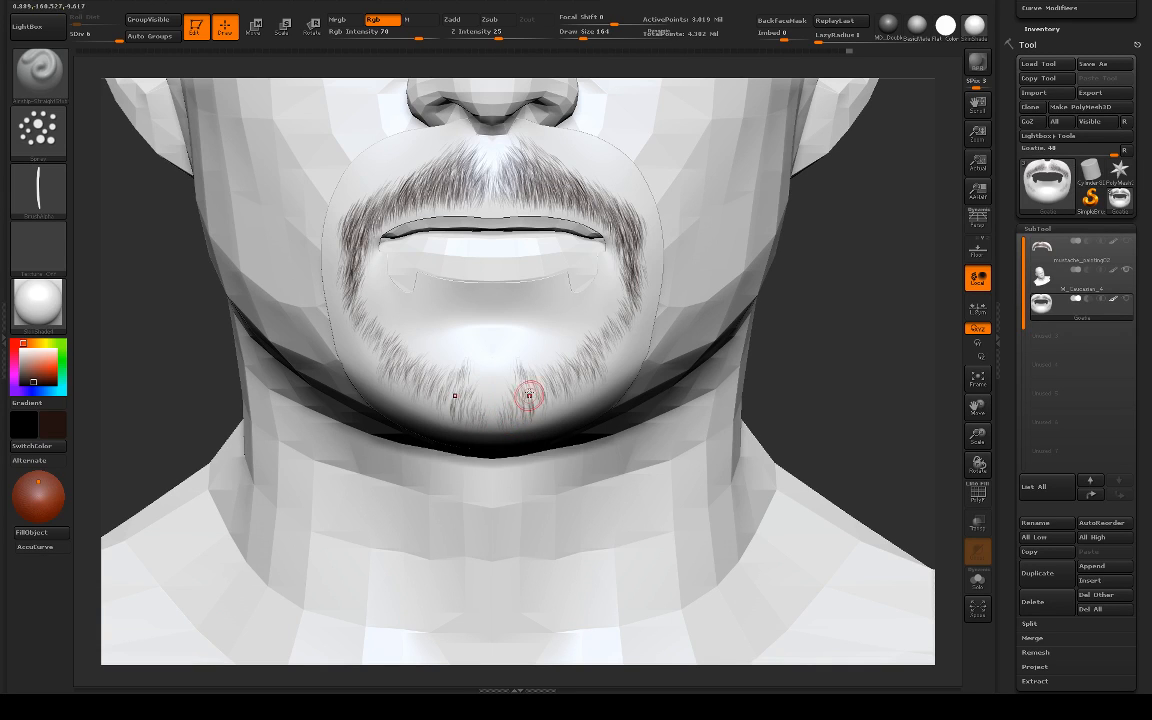
right_click_drag(849, 365, 553, 411)
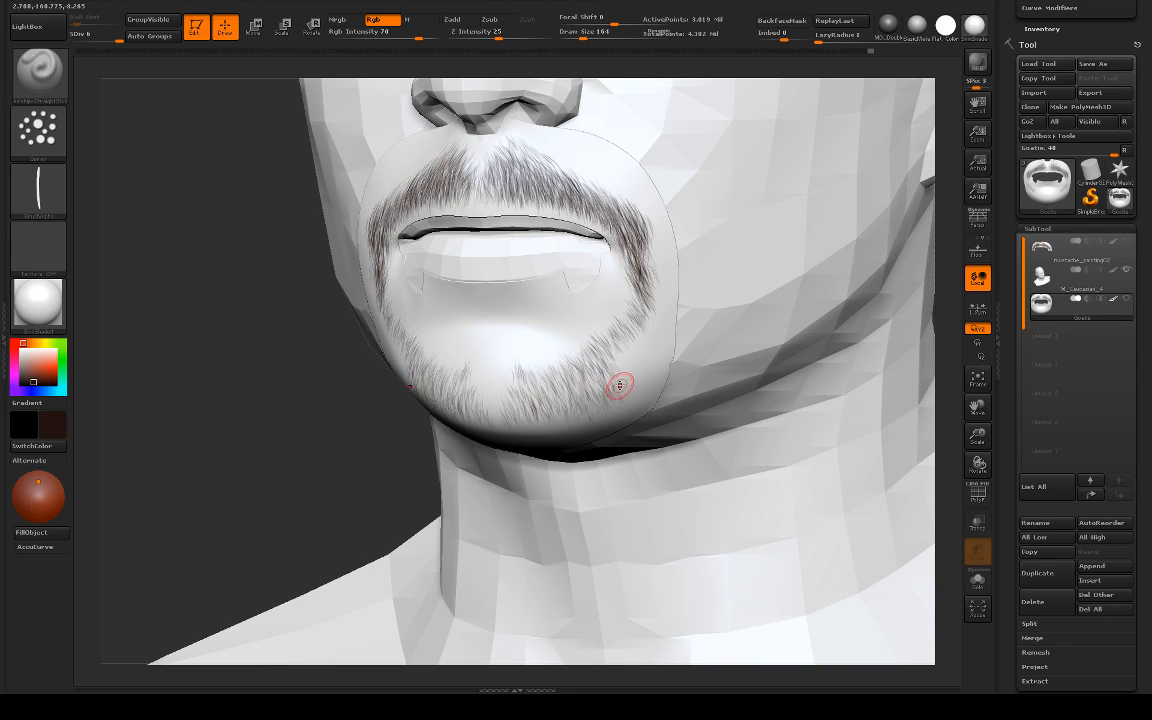
left_click_drag(352, 468, 332, 437)
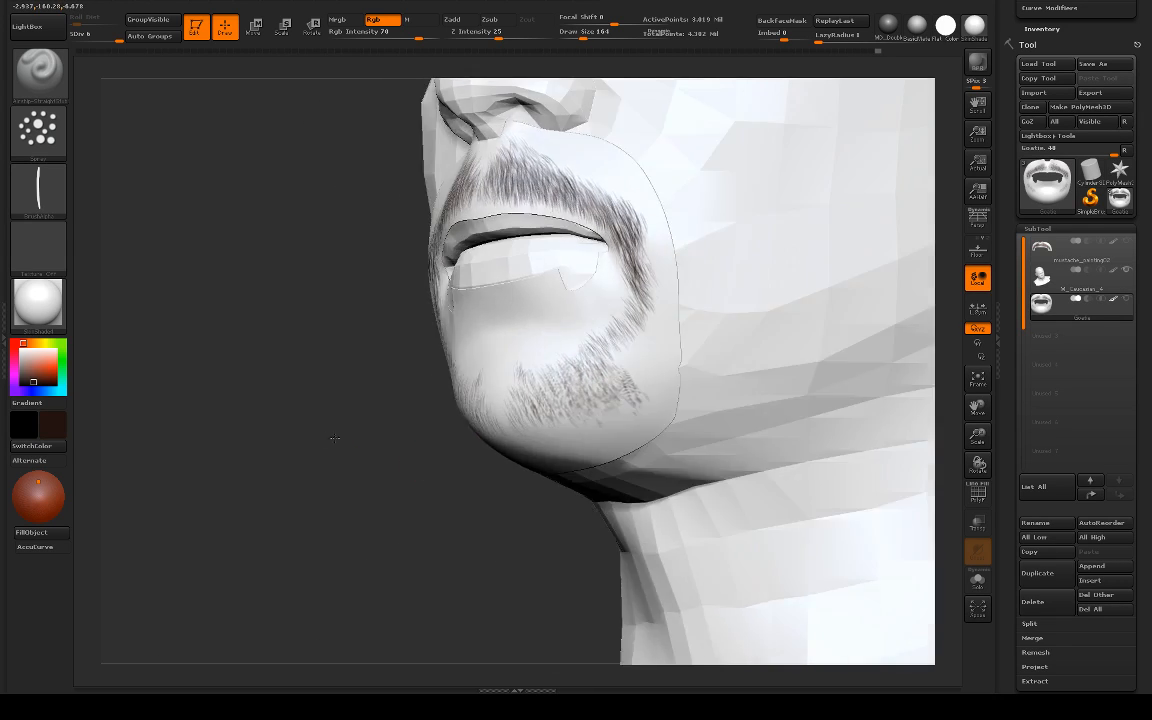
left_click_drag(632, 390, 640, 421)
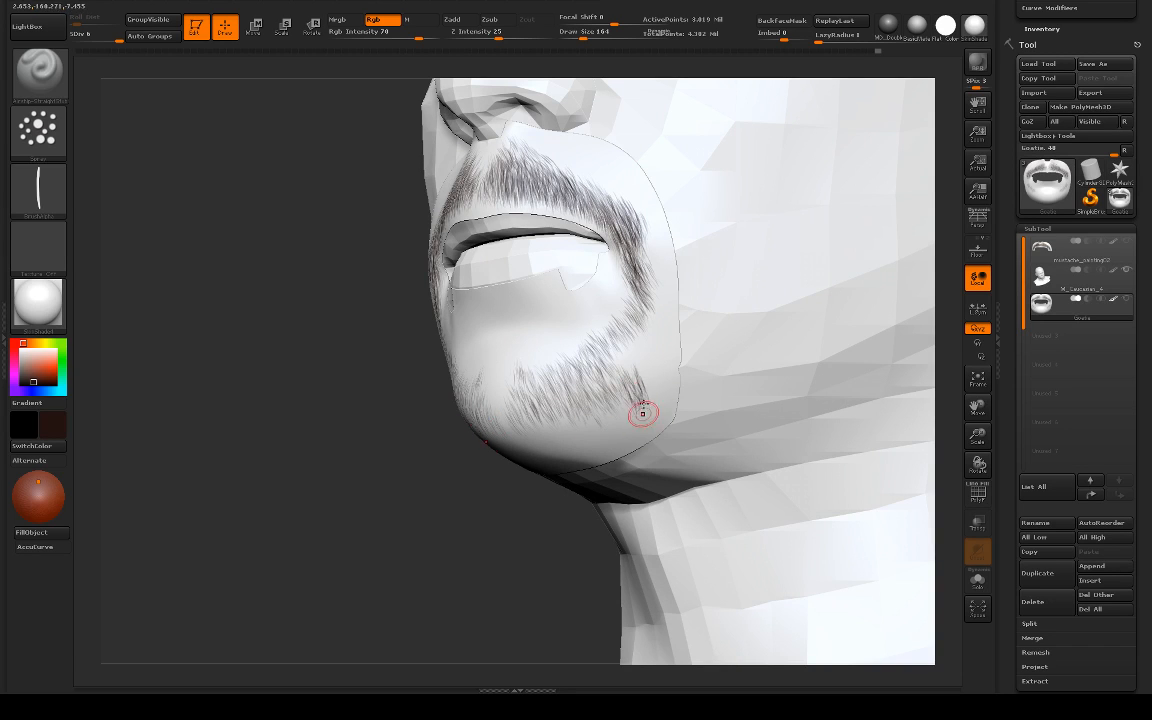
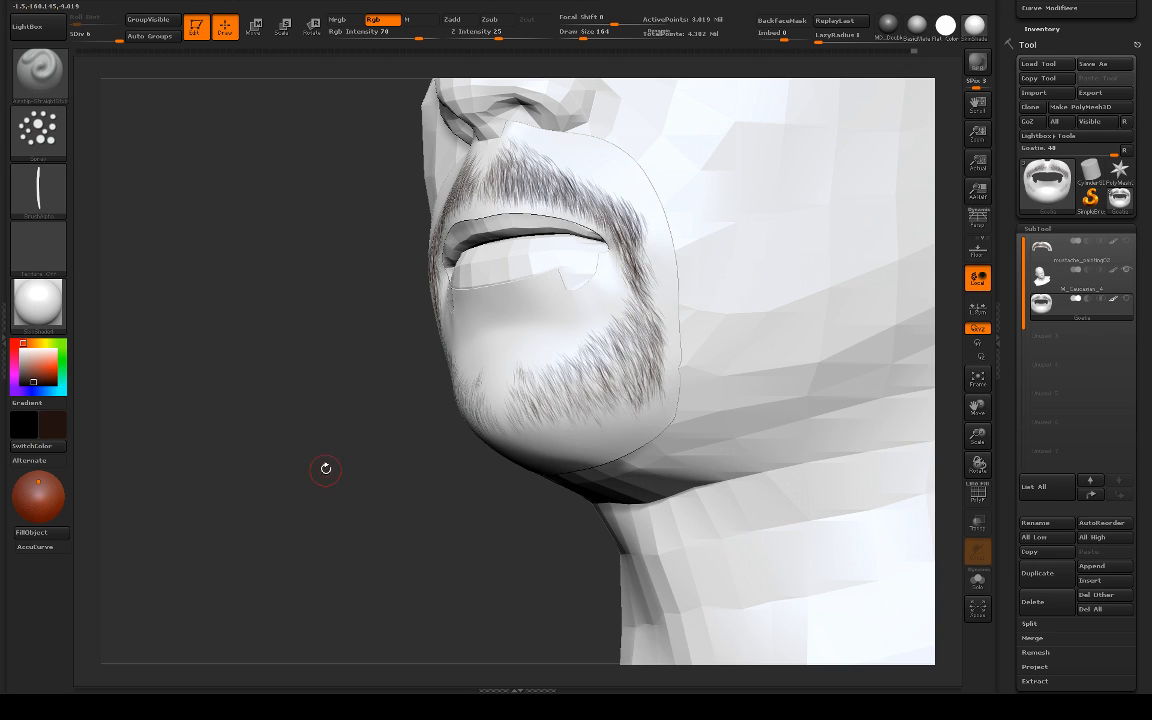
Step: Paint a small tuft of short vertical hair strokes at the centre just below the lower lip
left_click_drag(325, 469, 782, 383)
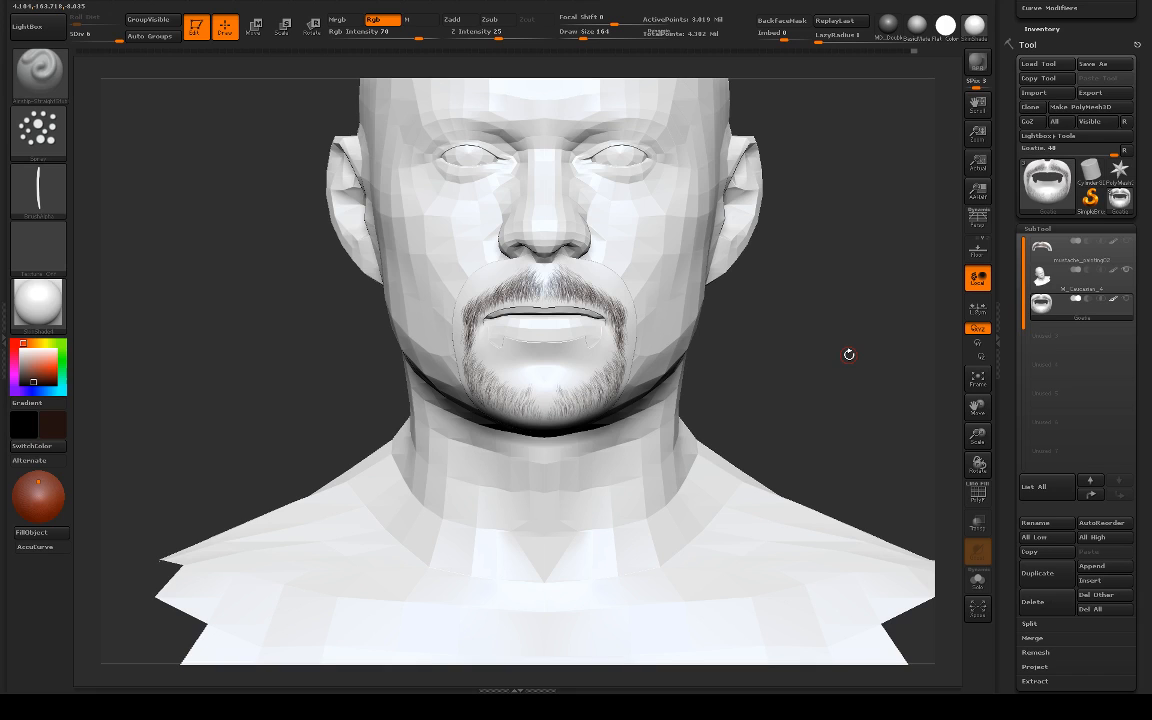
left_click_drag(500, 309, 590, 309)
mouse_move(790, 340)
left_mouse_down()
mouse_move(801, 336)
mouse_move(803, 373)
left_mouse_up()
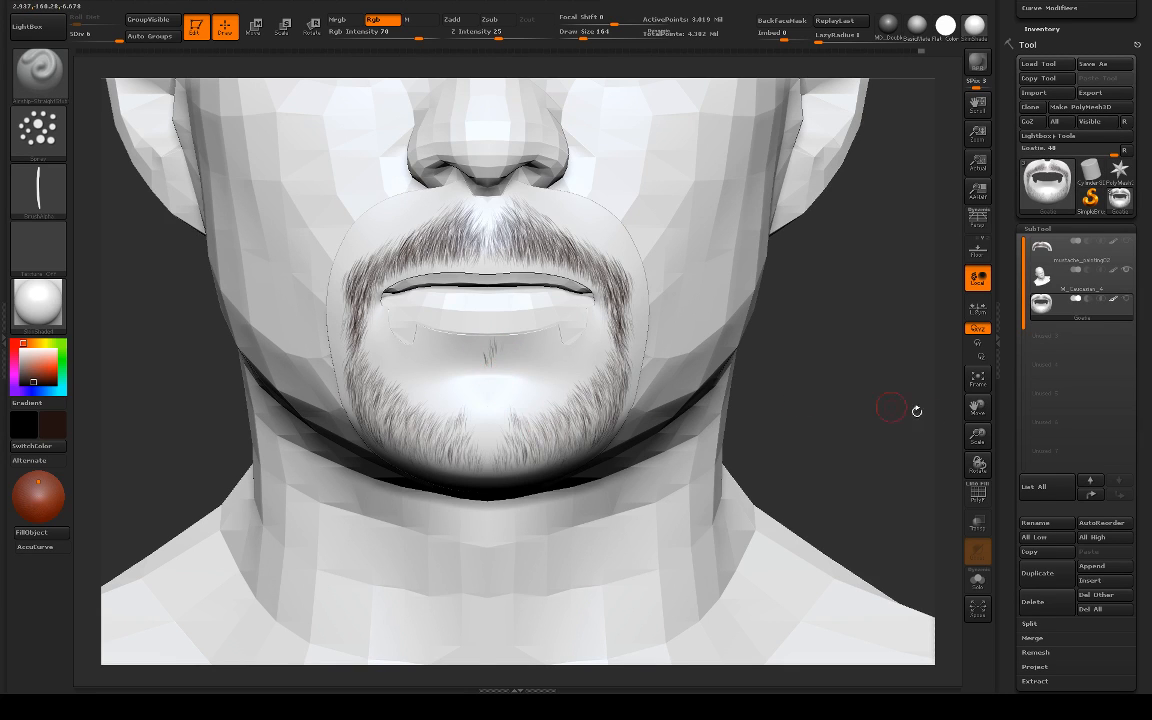
Step: Fill the sparse centre of the lower chin with symmetrical hair strokes, isolating the Goatie mesh while painting and showing the head again
left_click_drag(950, 409, 808, 304, "alt")
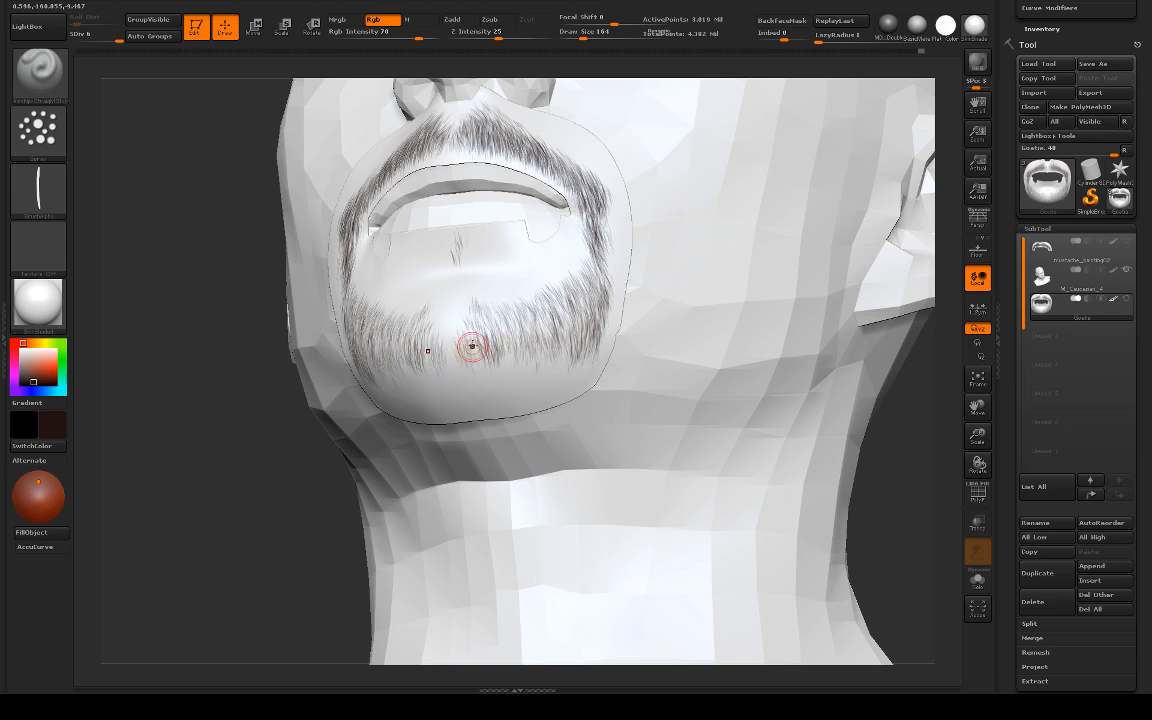
left_click_drag(457, 438, 482, 446)
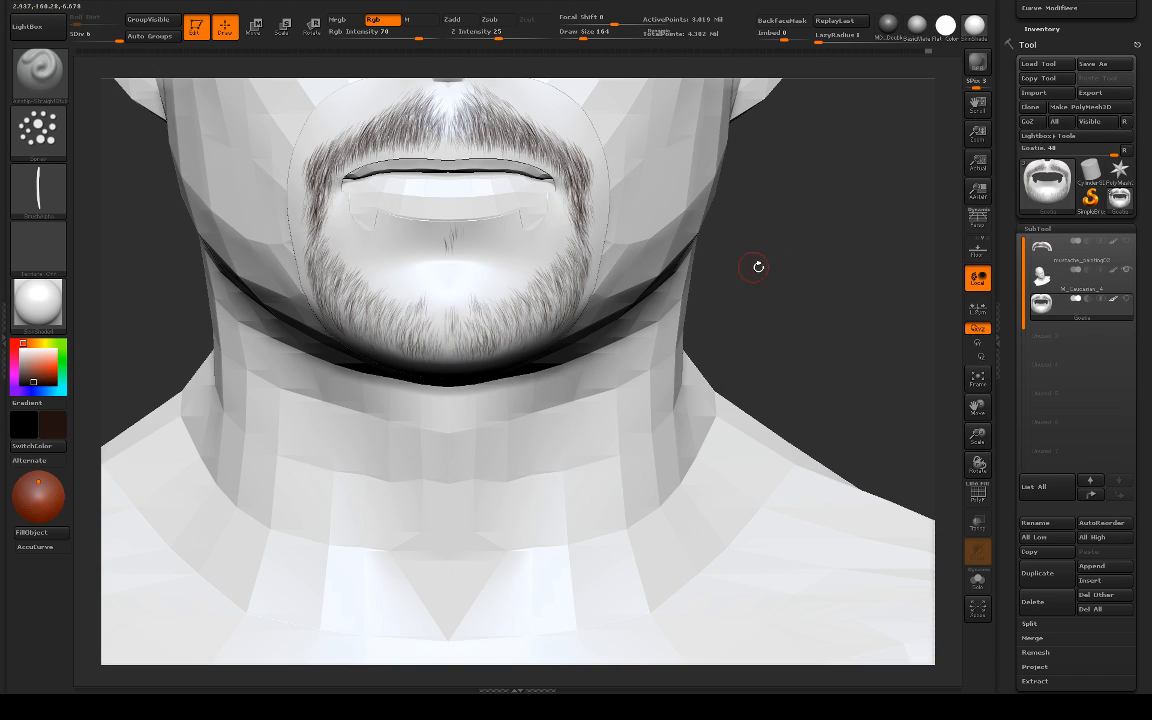
left_click(977, 581)
mouse_move(666, 338)
left_mouse_down("alt")
mouse_move(751, 342)
mouse_move(769, 401)
left_mouse_up("alt")
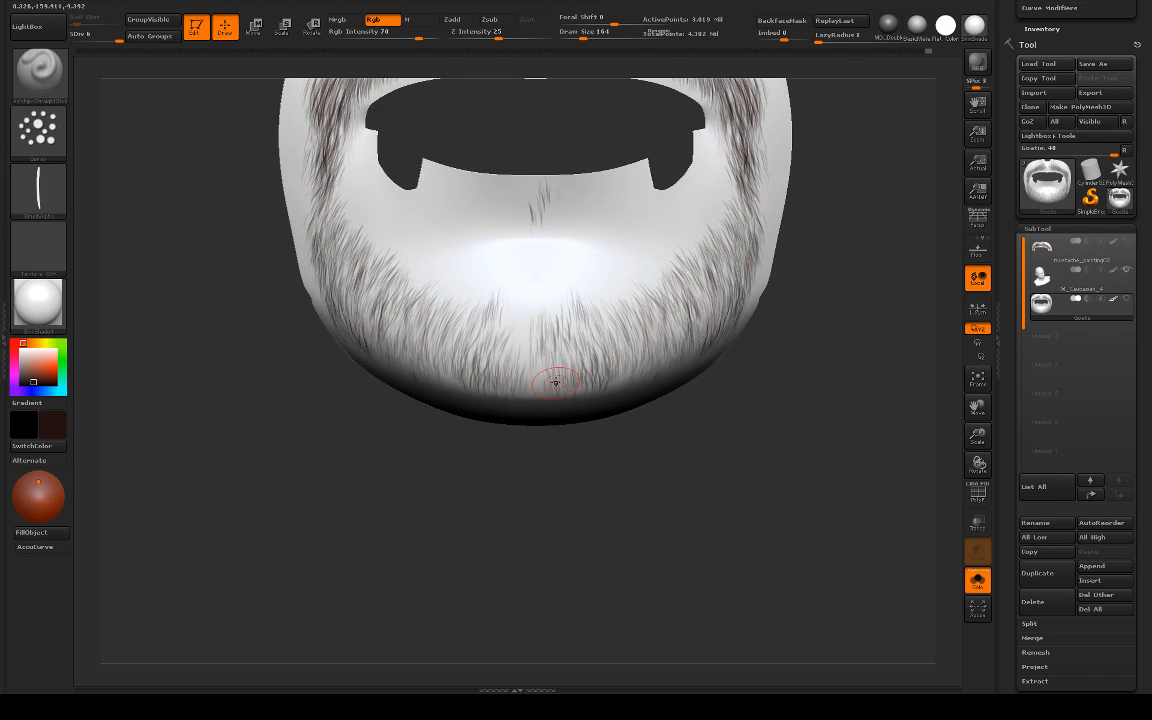
left_click_drag(591, 469, 610, 420)
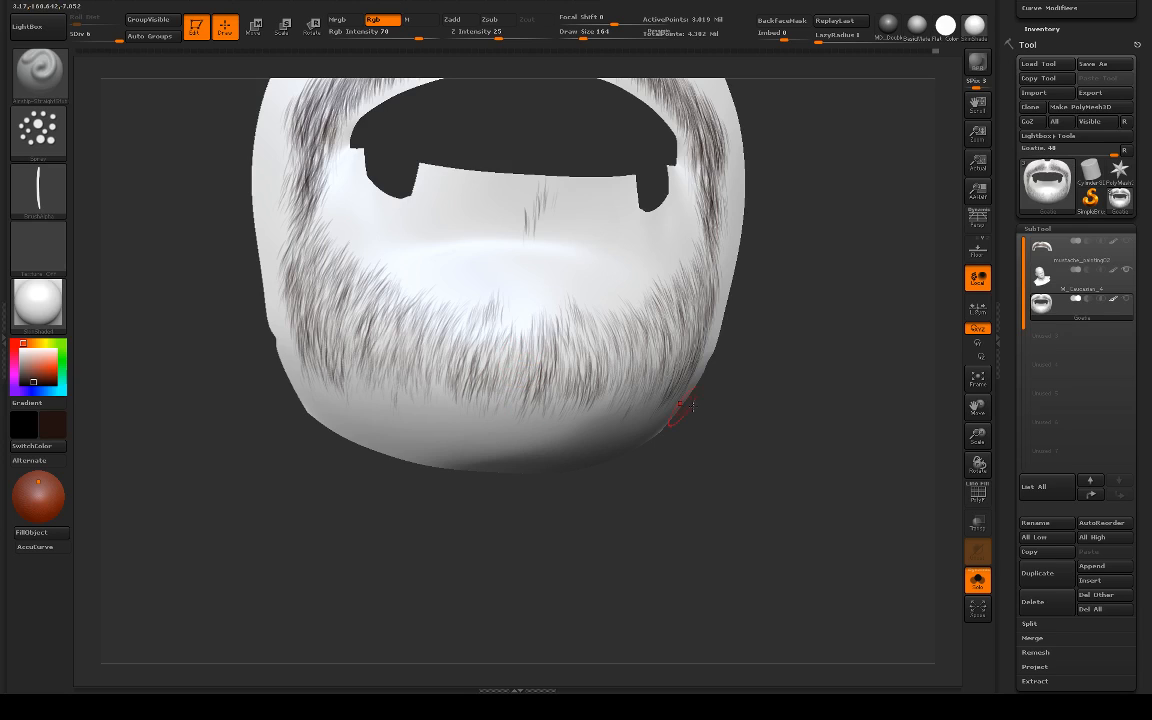
left_click_drag(704, 410, 640, 396, "shift")
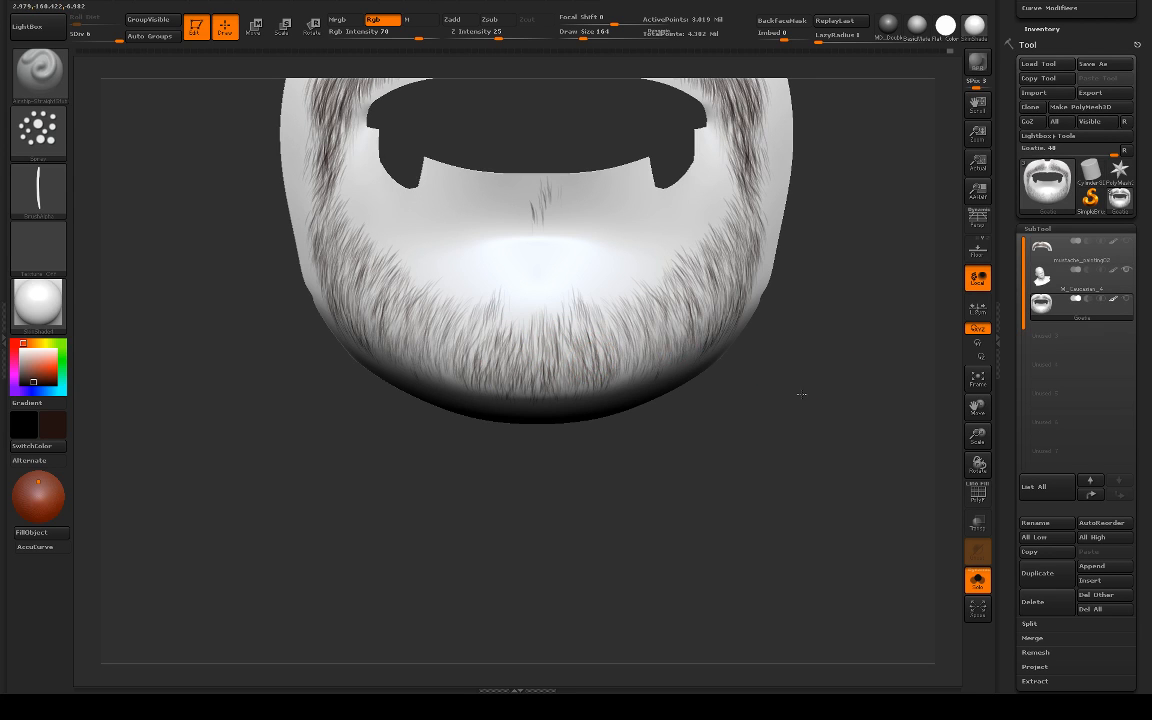
left_click_drag(801, 394, 733, 381, "alt")
left_click(738, 375)
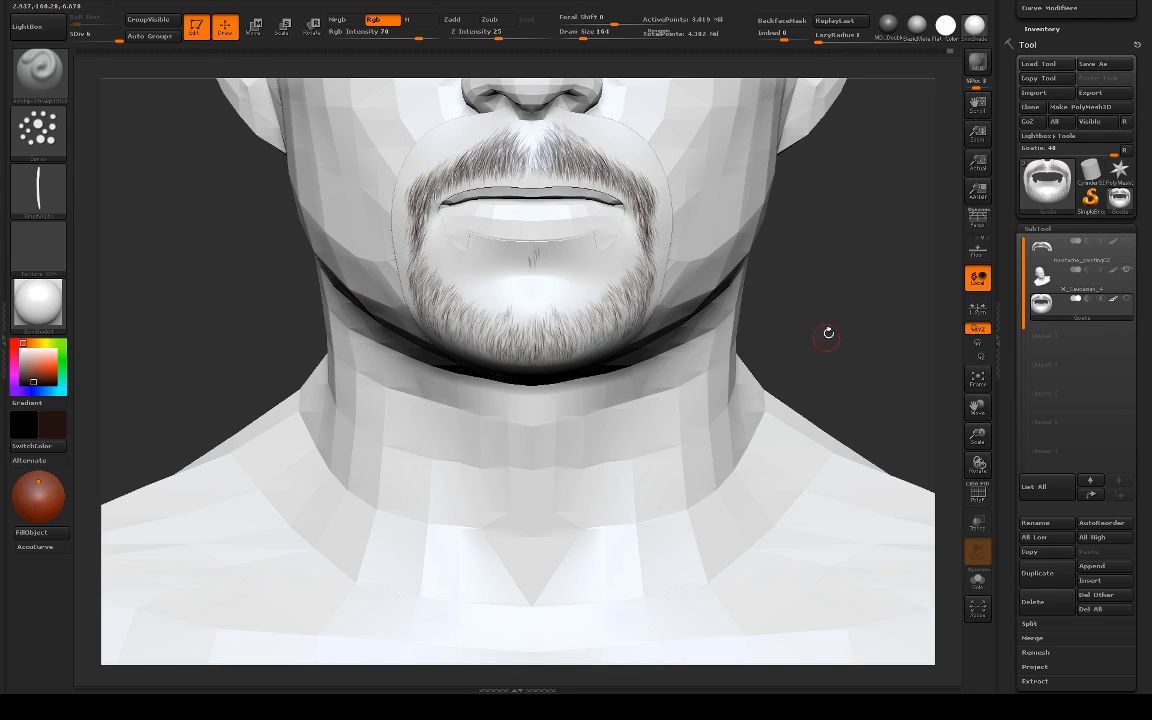
Step: Lengthen the tuft below the lower lip, undoing a stray stroke, and fill the chin beard's upper centre edge with short vertical strokes
left_click_drag(837, 315, 828, 338, "alt")
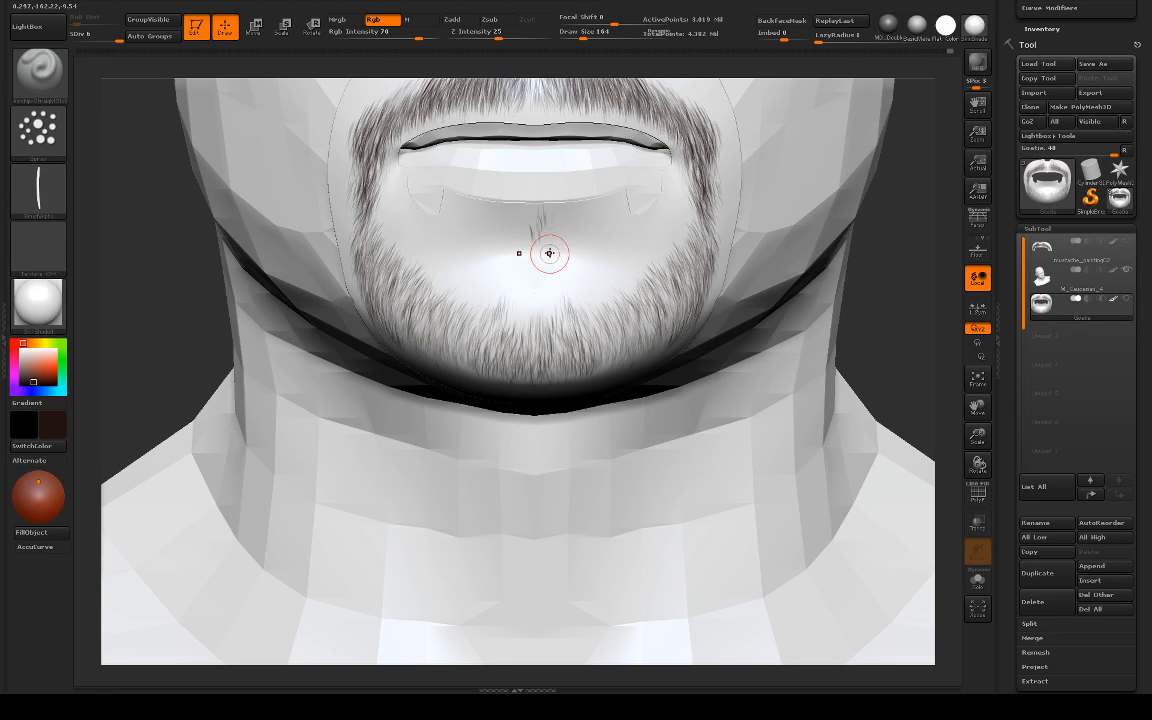
key("ctrl+z")
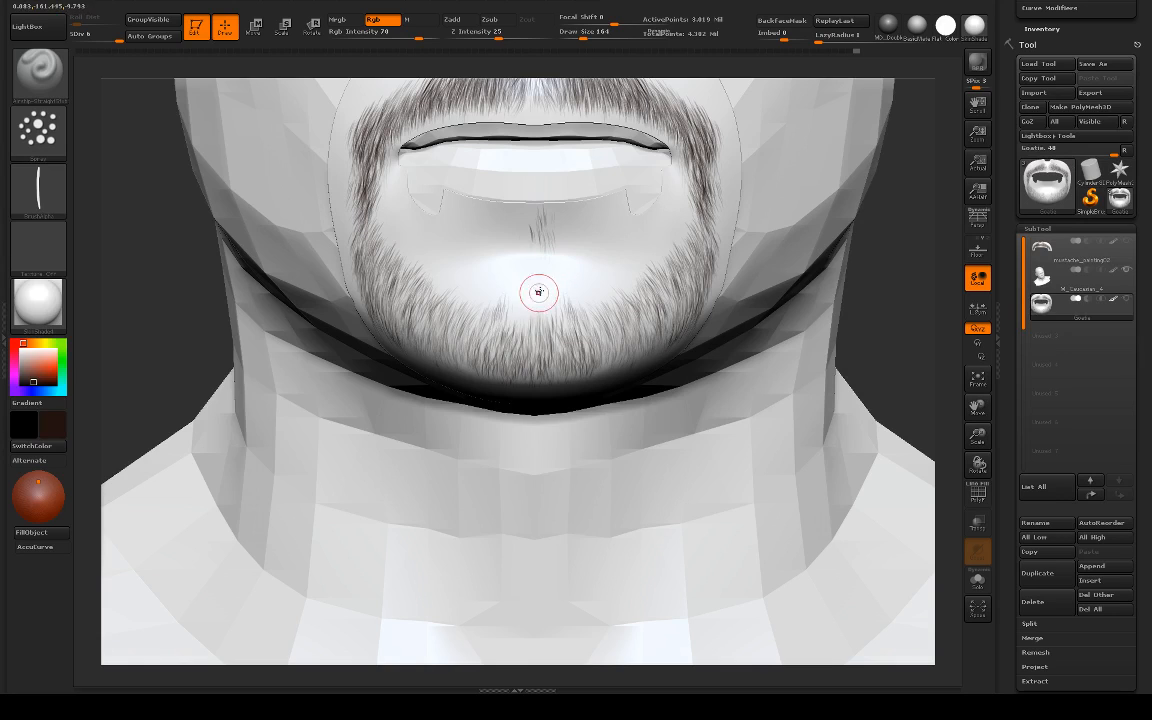
left_click_drag(520, 337, 520, 346)
mouse_move(519, 322)
left_mouse_down()
mouse_move(517, 360)
mouse_move(510, 346)
left_mouse_up()
left_click_drag(529, 305, 530, 344)
mouse_move(544, 306)
left_mouse_down()
mouse_move(549, 347)
mouse_move(585, 350)
mouse_move(549, 346)
left_mouse_up()
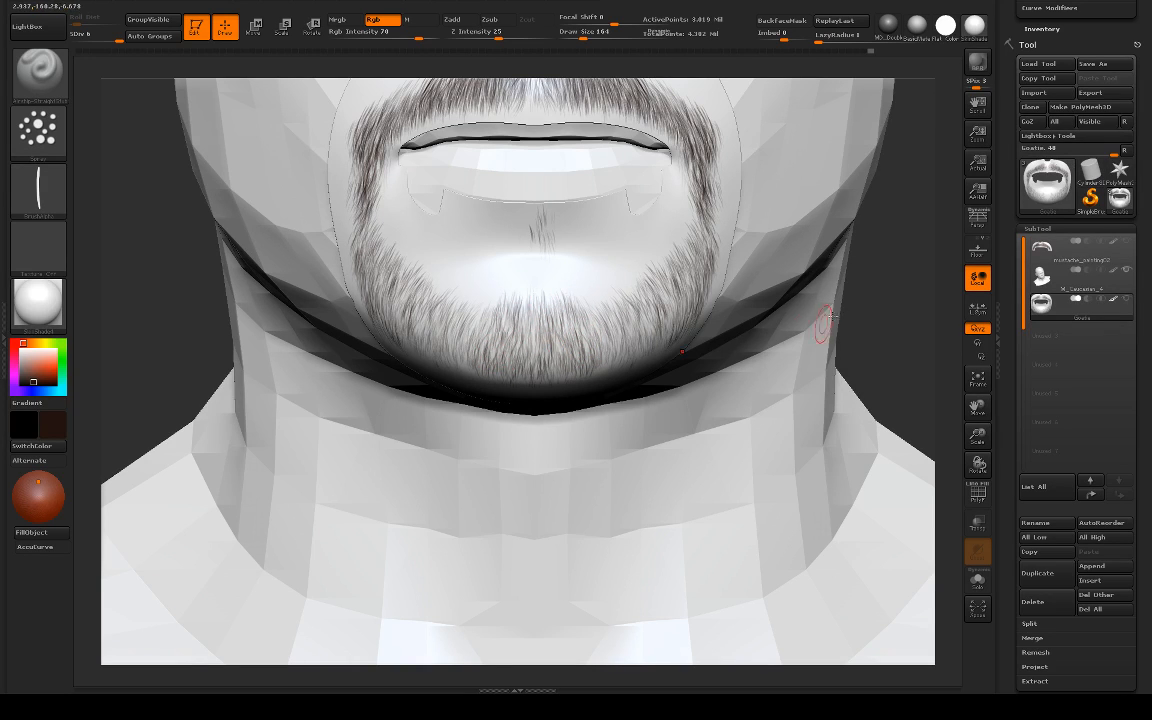
Step: Extend the goatee's lower edge onto the underside of the chin with symmetrical downward hair strokes, undoing the unwanted one
key("f")
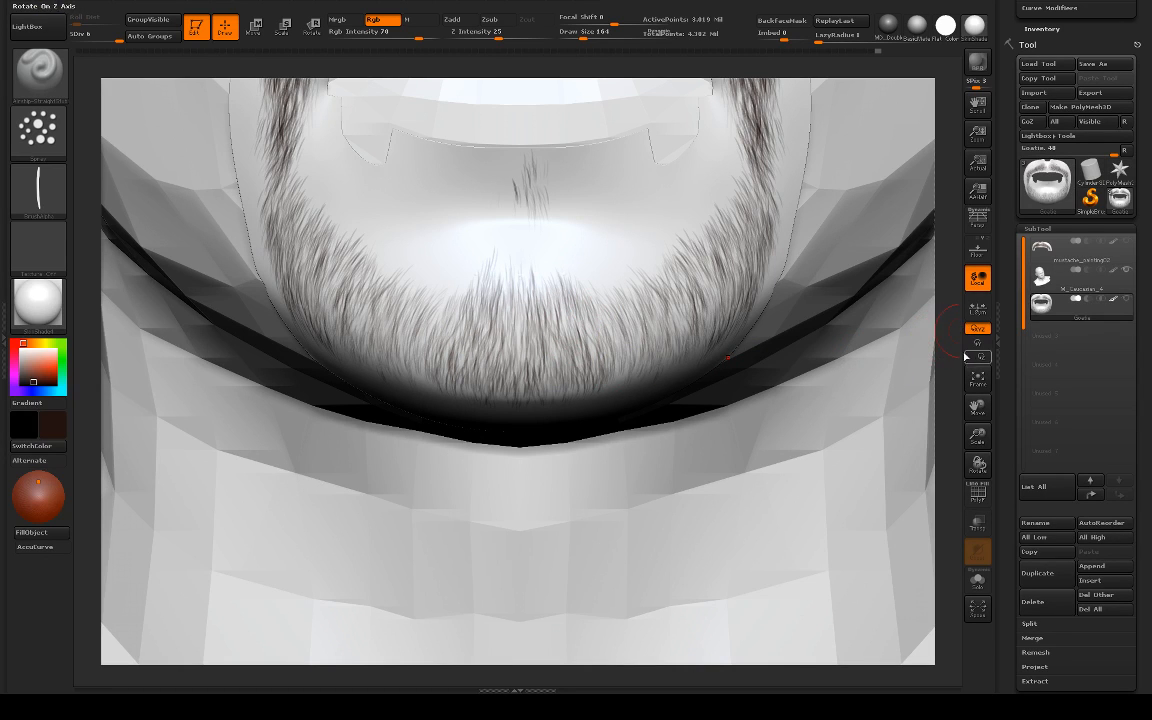
mouse_move(959, 354)
left_mouse_down()
mouse_move(946, 342)
mouse_move(663, 360)
left_mouse_up()
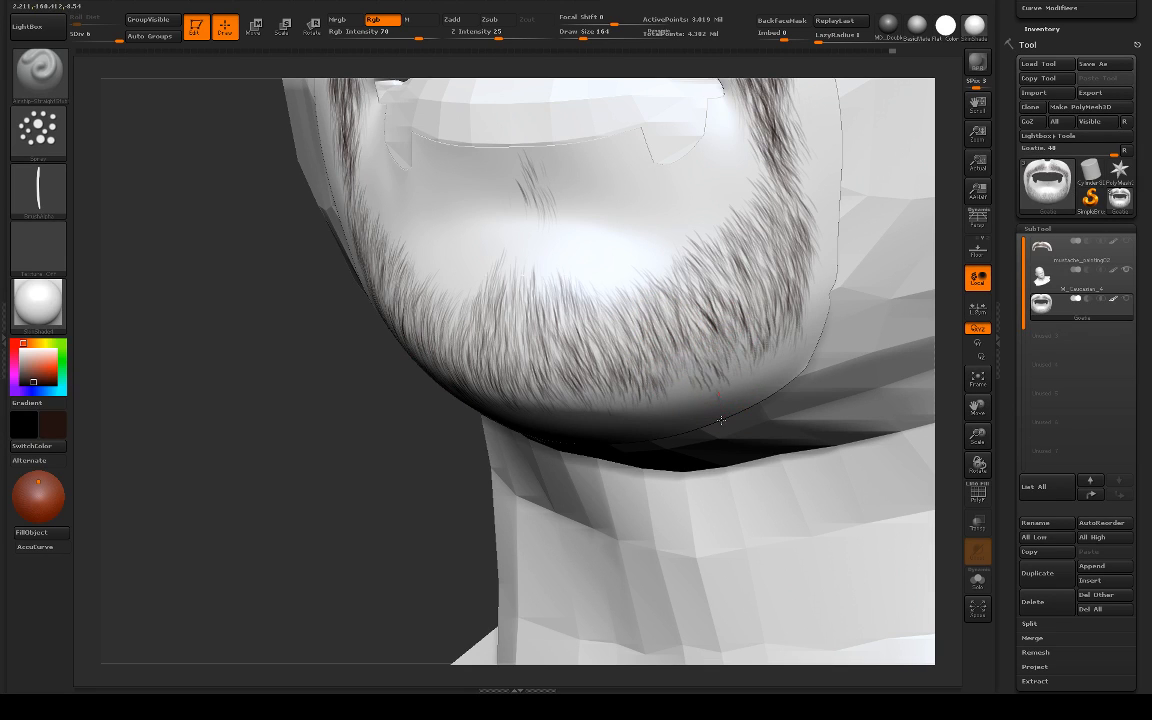
left_click_drag(432, 507, 660, 320)
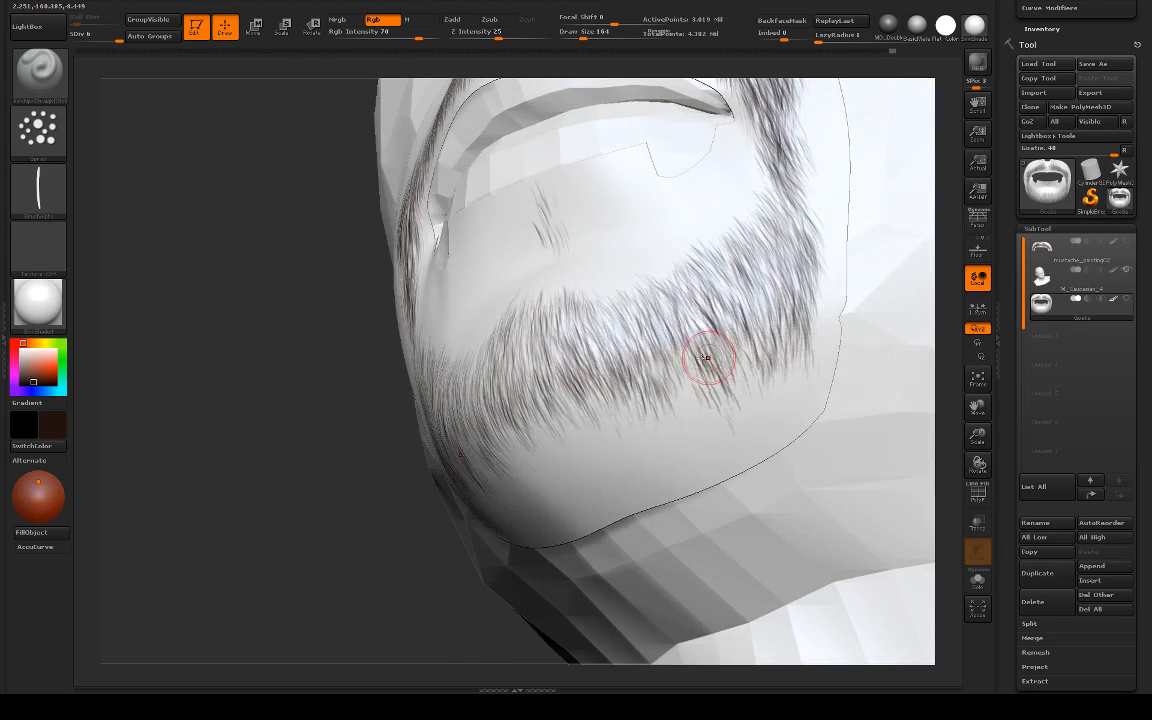
key("b")
key("c")
key("b")
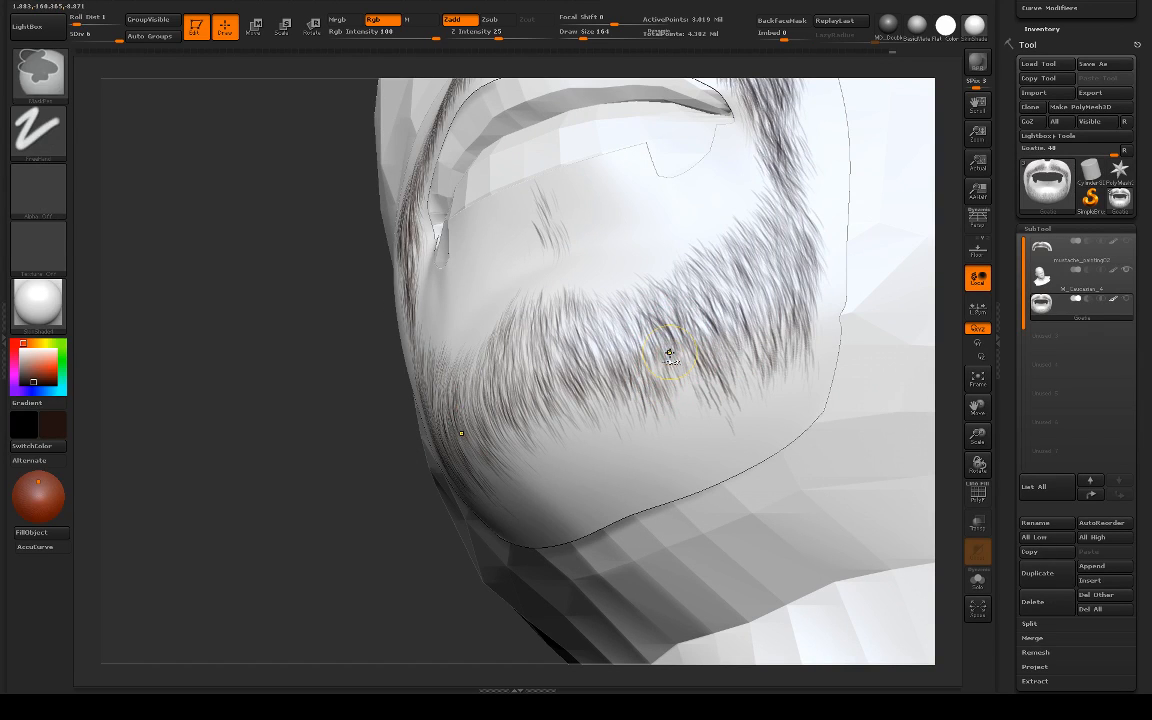
key("ctrl+z")
left_click_drag(679, 340, 677, 448)
mouse_move(684, 376)
left_mouse_down()
mouse_move(699, 438)
mouse_move(687, 474)
left_mouse_up()
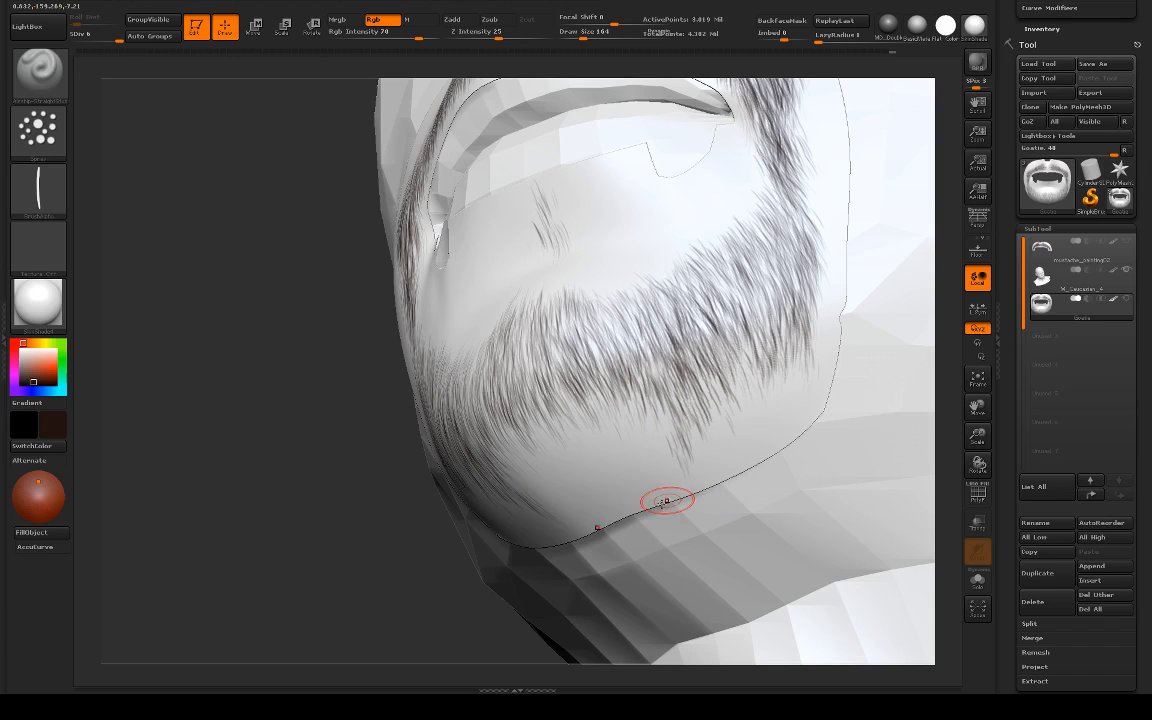
Step: Thicken the beard under the sides of the chin and toward the jaw with overlapping symmetrical downward strokes
mouse_move(479, 520)
left_mouse_down()
mouse_move(680, 412)
mouse_move(630, 435)
mouse_move(636, 442)
left_mouse_up()
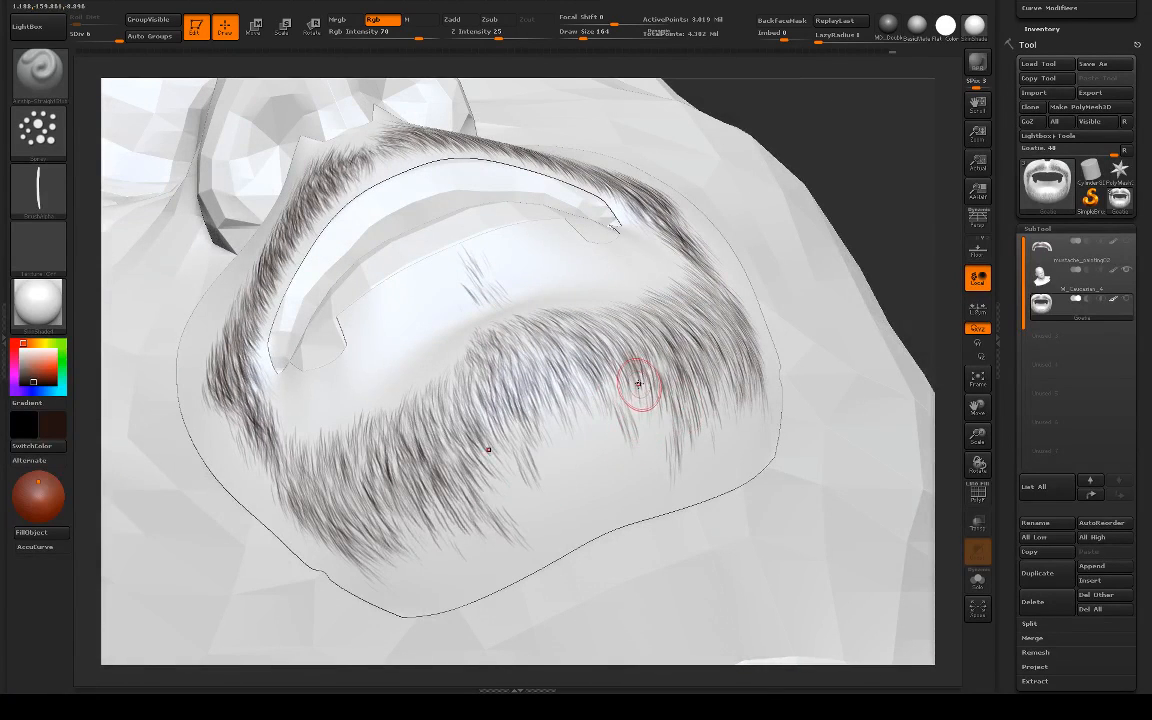
left_click_drag(638, 384, 668, 455)
mouse_move(674, 386)
left_mouse_down()
mouse_move(690, 440)
mouse_move(709, 436)
left_mouse_up()
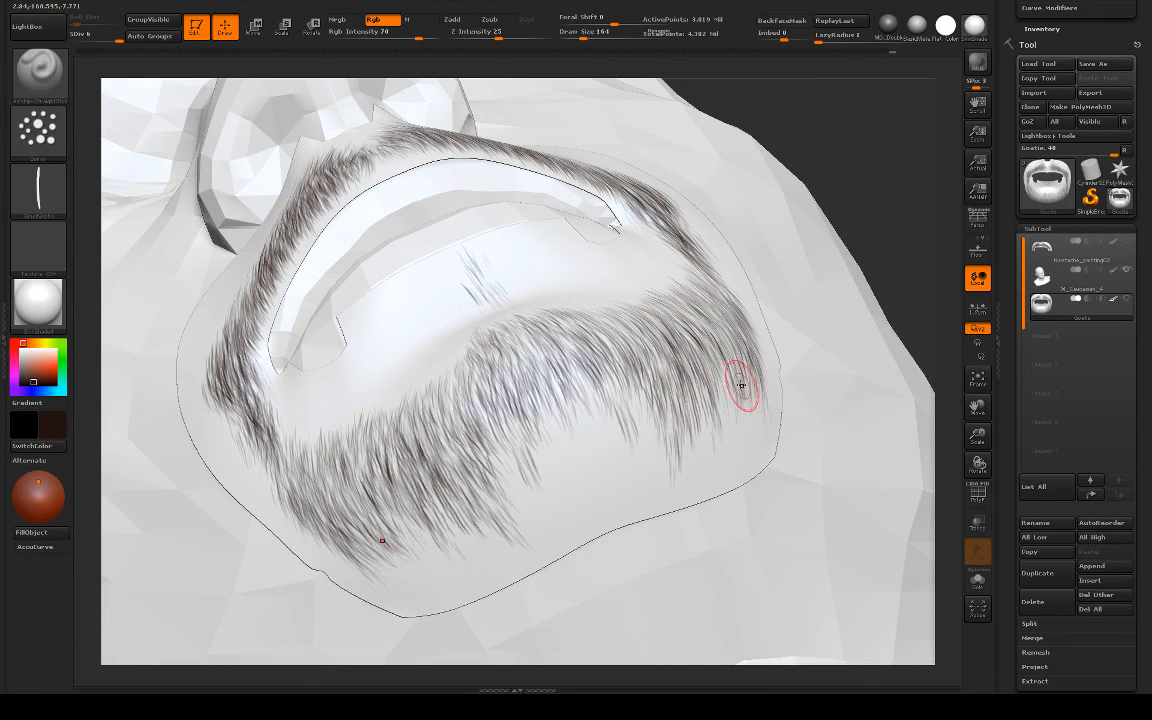
mouse_move(892, 277)
left_mouse_down()
mouse_move(752, 378)
mouse_move(736, 442)
left_mouse_up()
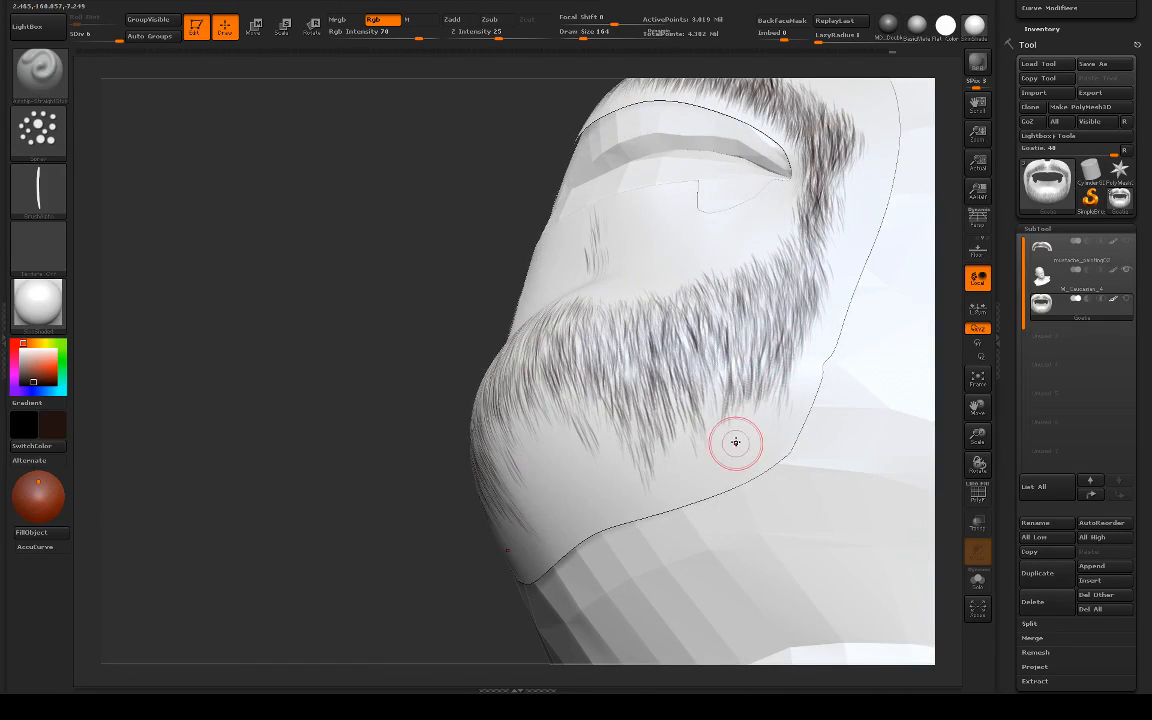
left_click_drag(777, 355, 733, 450)
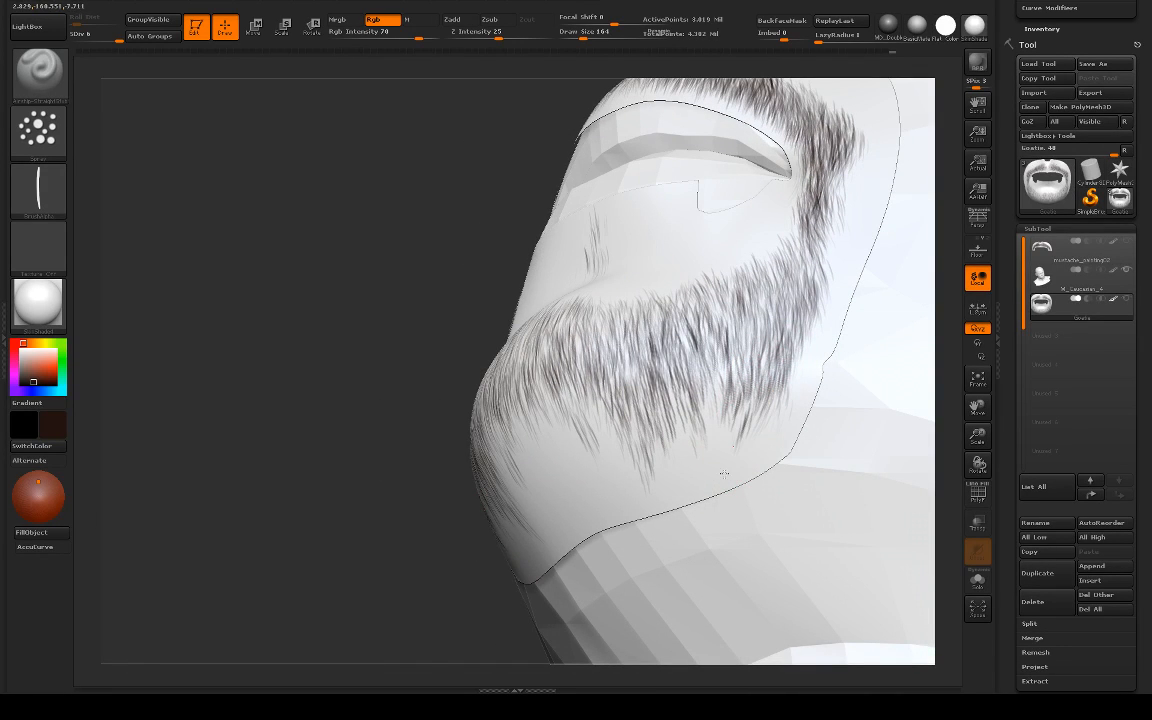
left_click_drag(748, 382, 718, 454)
left_click_drag(733, 388, 704, 444)
left_click_drag(748, 348, 733, 442)
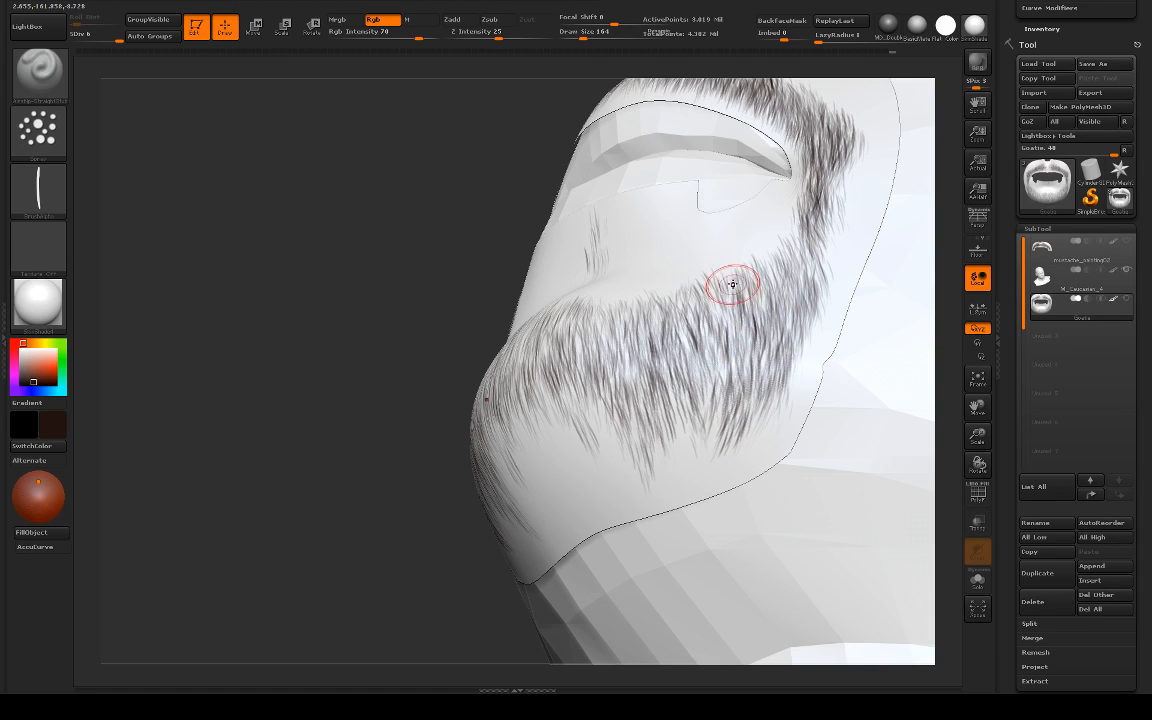
Step: Lengthen the hair under the sides of the chin toward the Goatie mesh's lower border with tapering strokes
left_click_drag(733, 285, 721, 329)
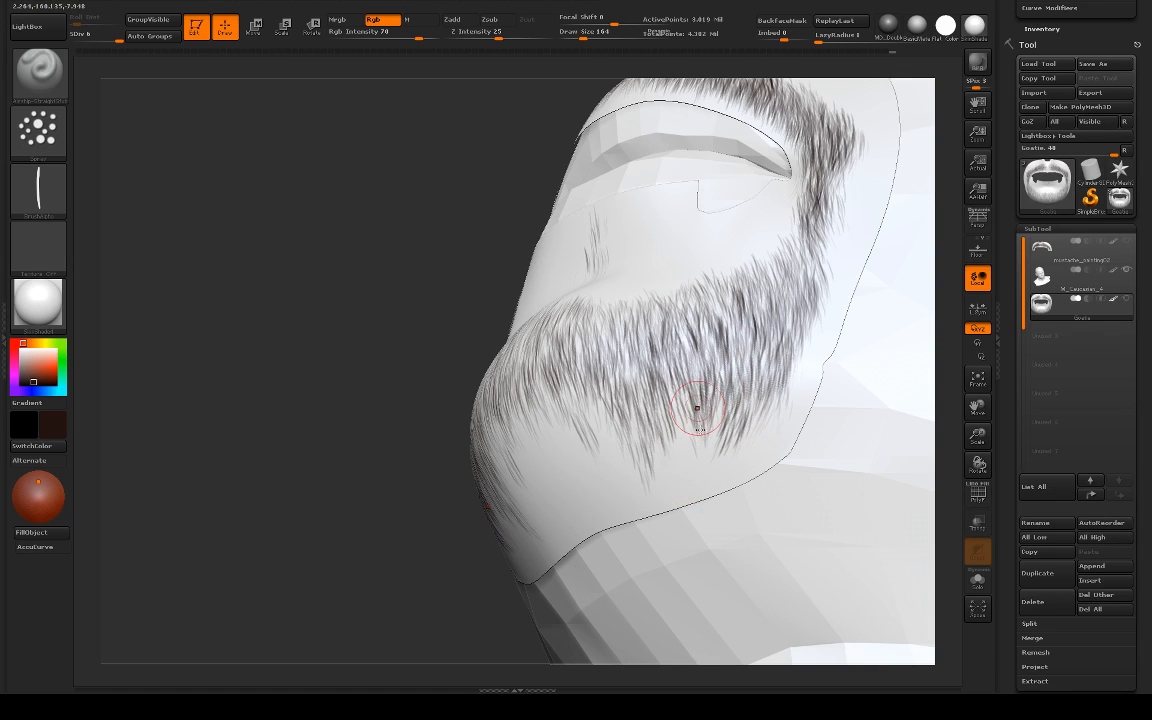
left_click_drag(686, 450, 674, 510)
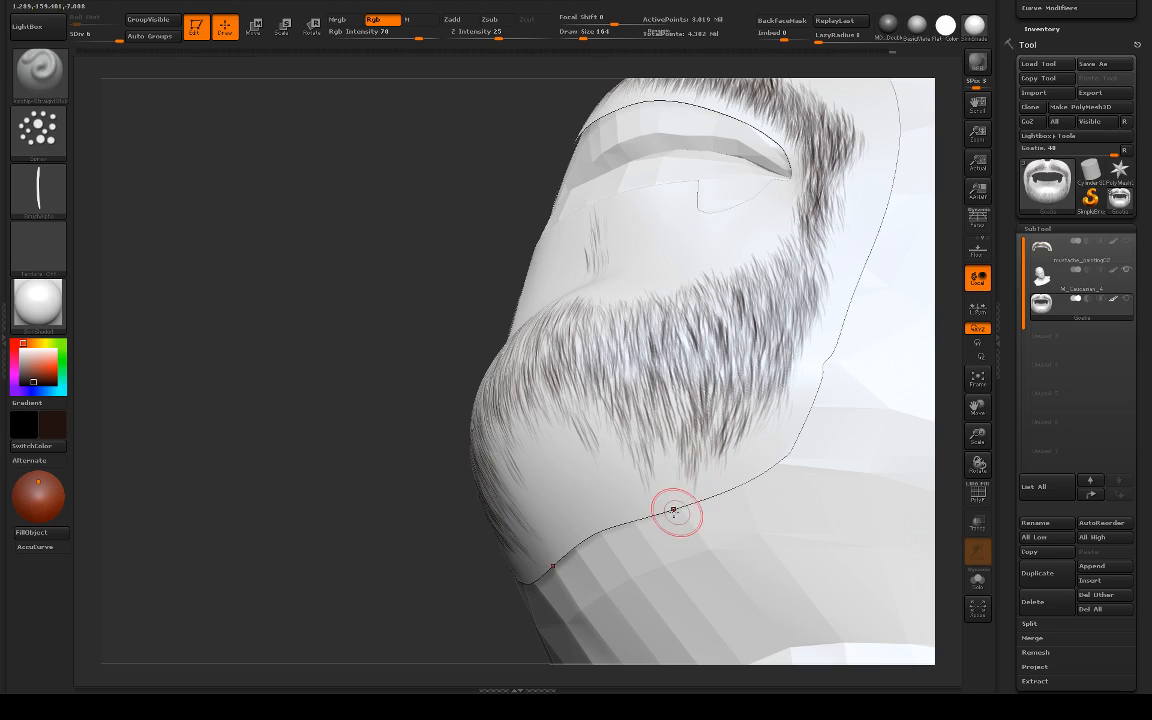
left_click_drag(665, 450, 656, 517)
left_click_drag(667, 457, 669, 470)
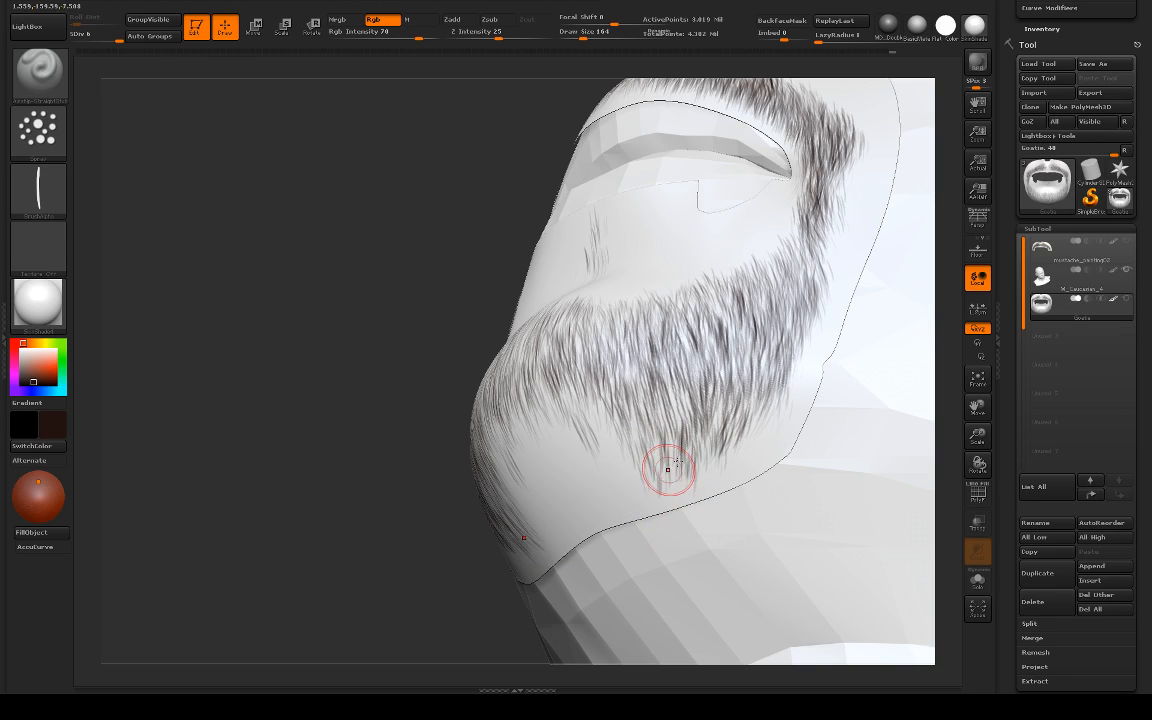
left_click_drag(762, 416, 706, 480)
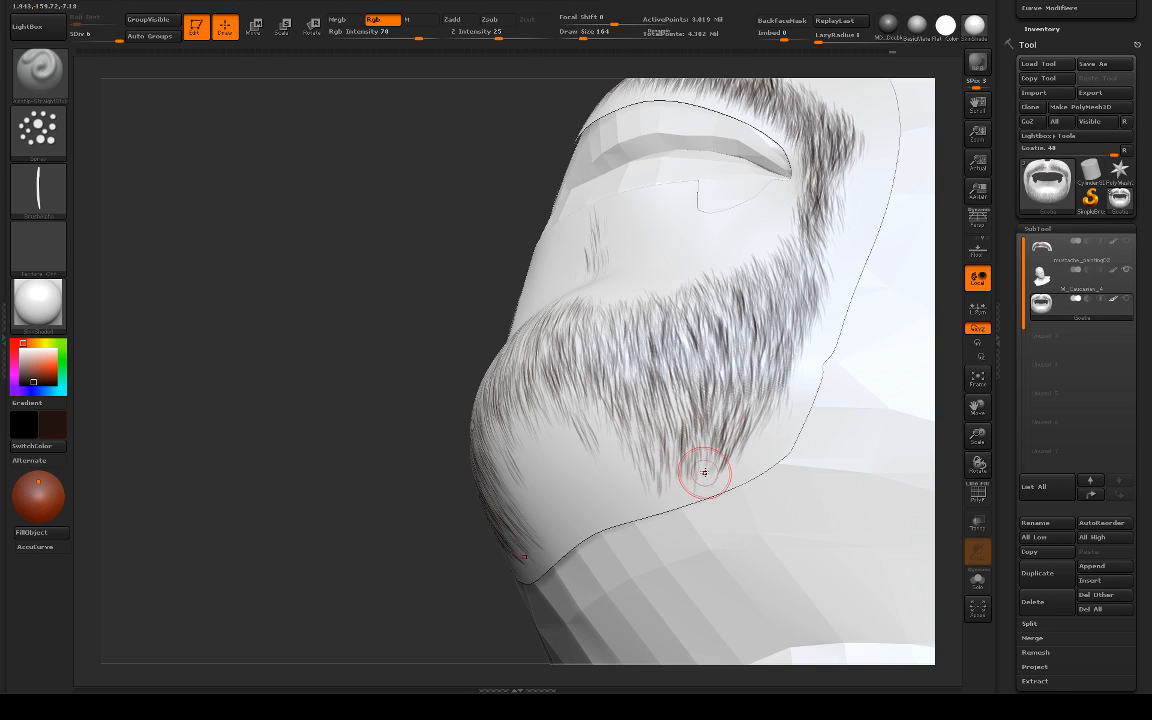
Step: Fill in and soften the goatee's rear edge along the jaw, switching back to the hair spray brush for the hair strokes
mouse_move(404, 490)
left_mouse_down()
mouse_move(386, 501)
mouse_move(455, 490)
left_mouse_up()
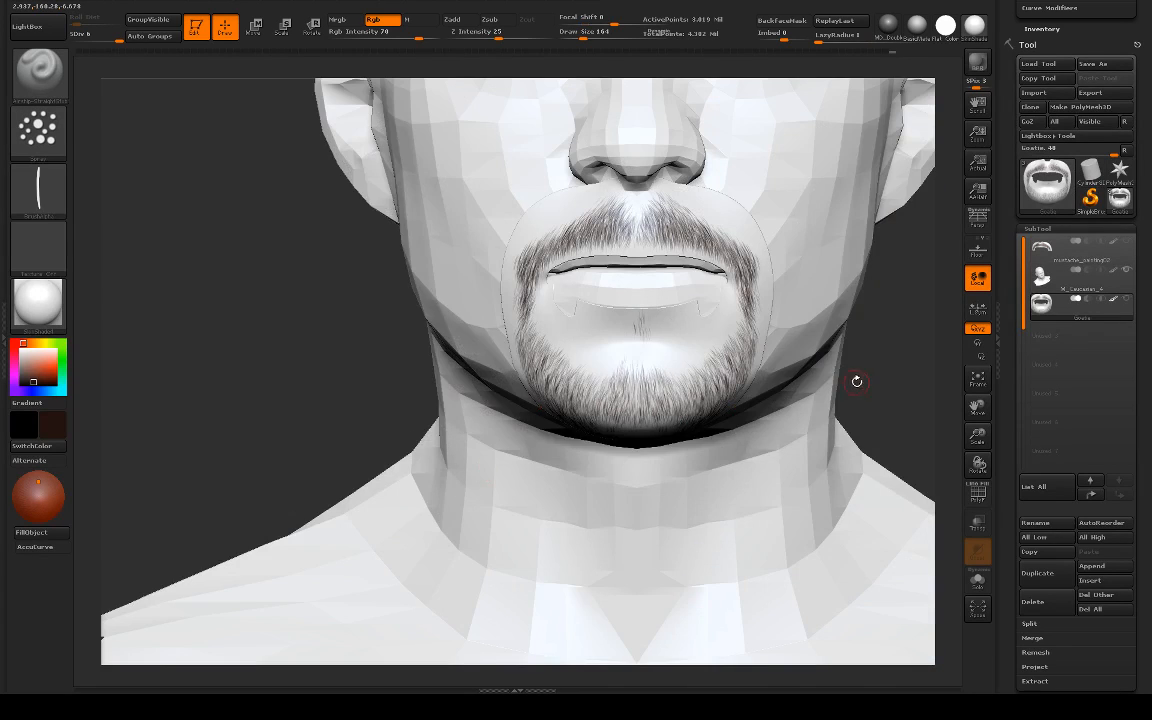
left_click_drag(858, 381, 820, 355)
mouse_move(558, 521)
left_mouse_down()
mouse_move(543, 517)
mouse_move(534, 396)
mouse_move(519, 423)
mouse_move(558, 496)
left_mouse_up()
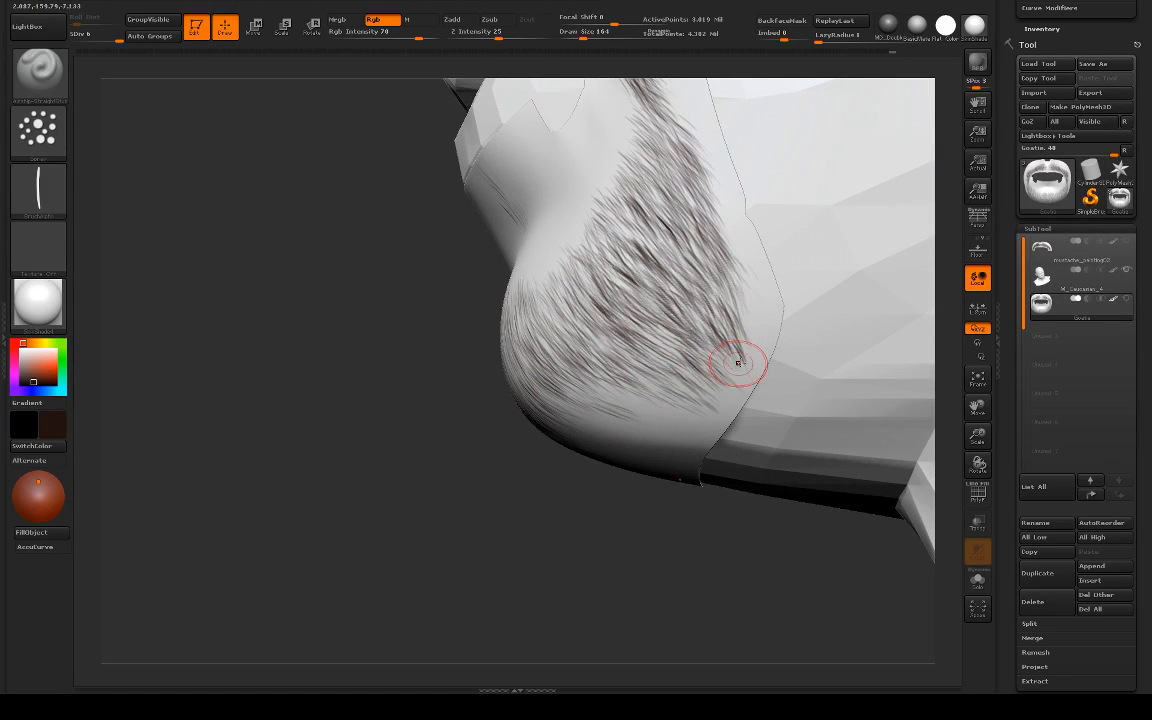
key("1")
left_click_drag(700, 411, 729, 380)
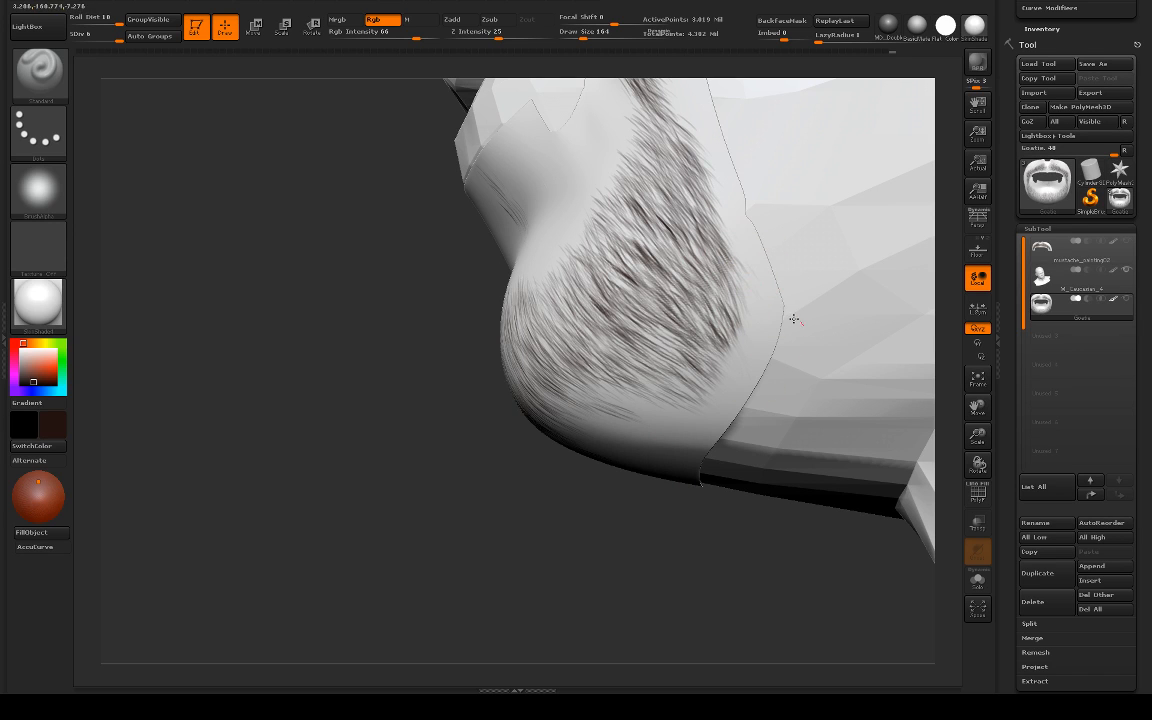
key("b")
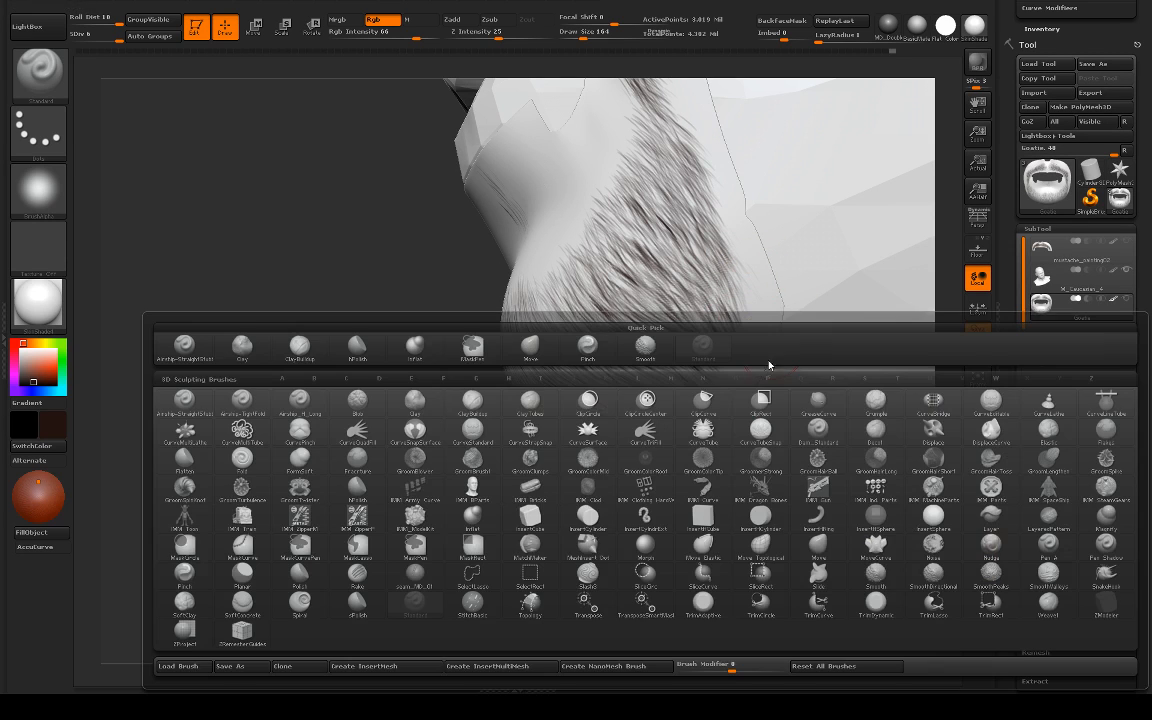
left_click(184, 347)
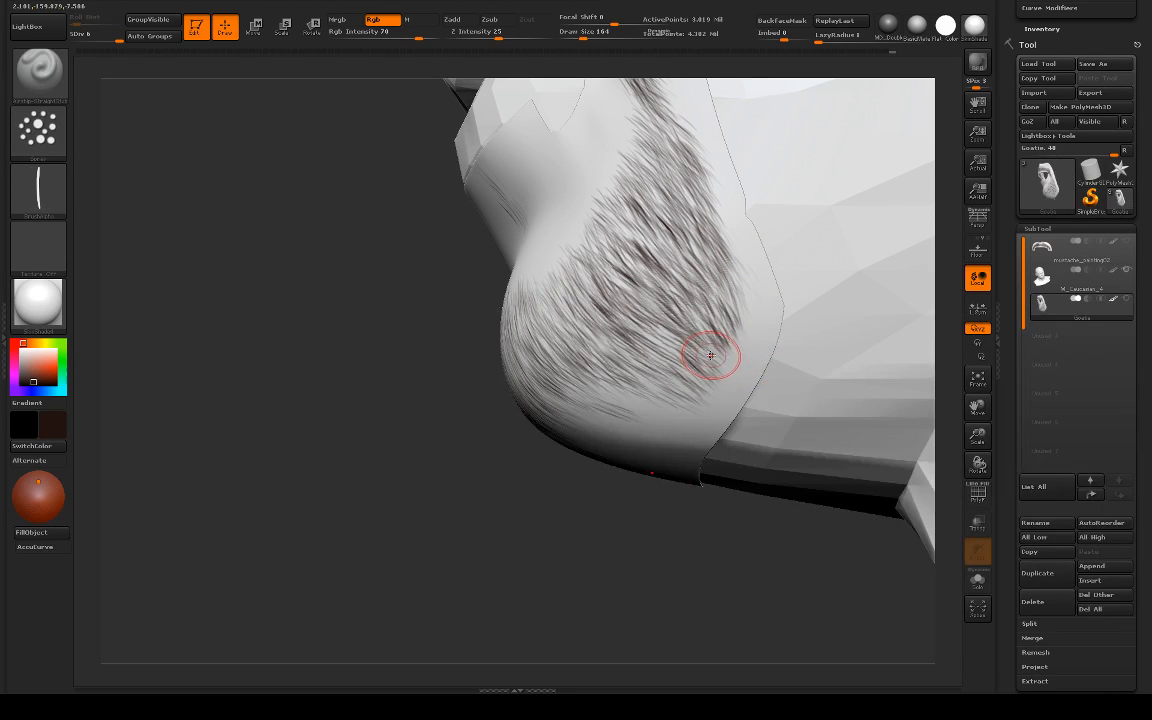
key("s")
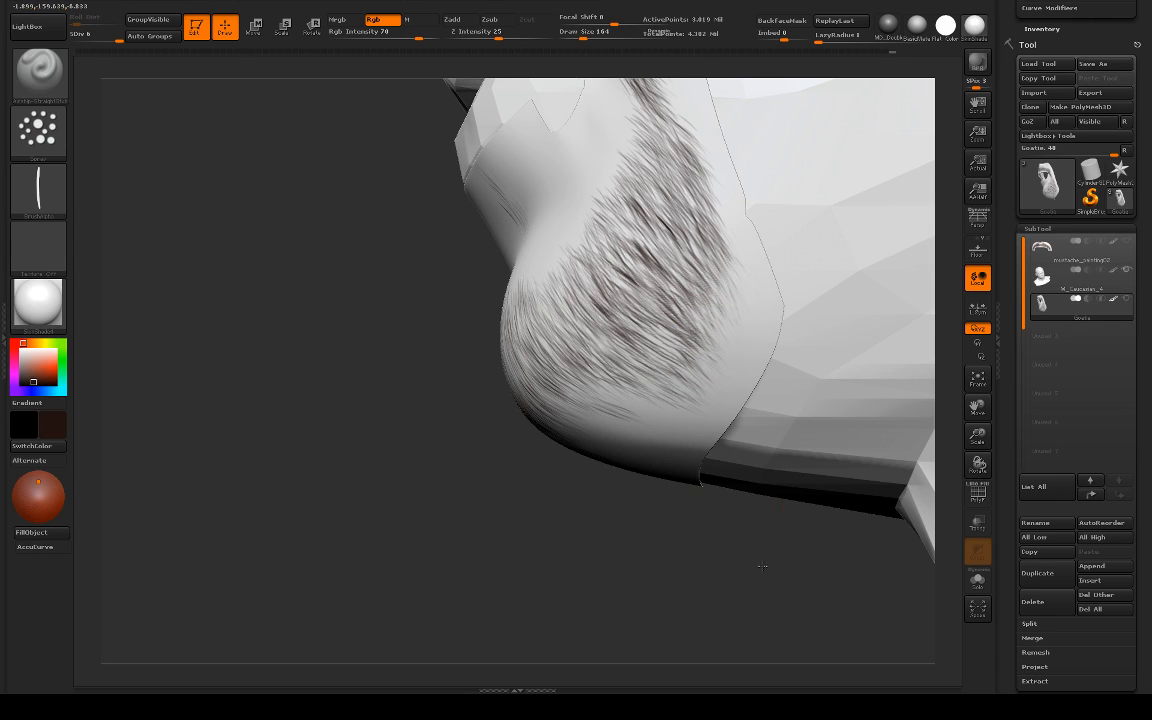
Step: Fill the gap in the middle of the goatee under the chin with symmetrical downward hair strokes, undoing the unwanted one
left_click_drag(762, 566, 860, 545, "alt")
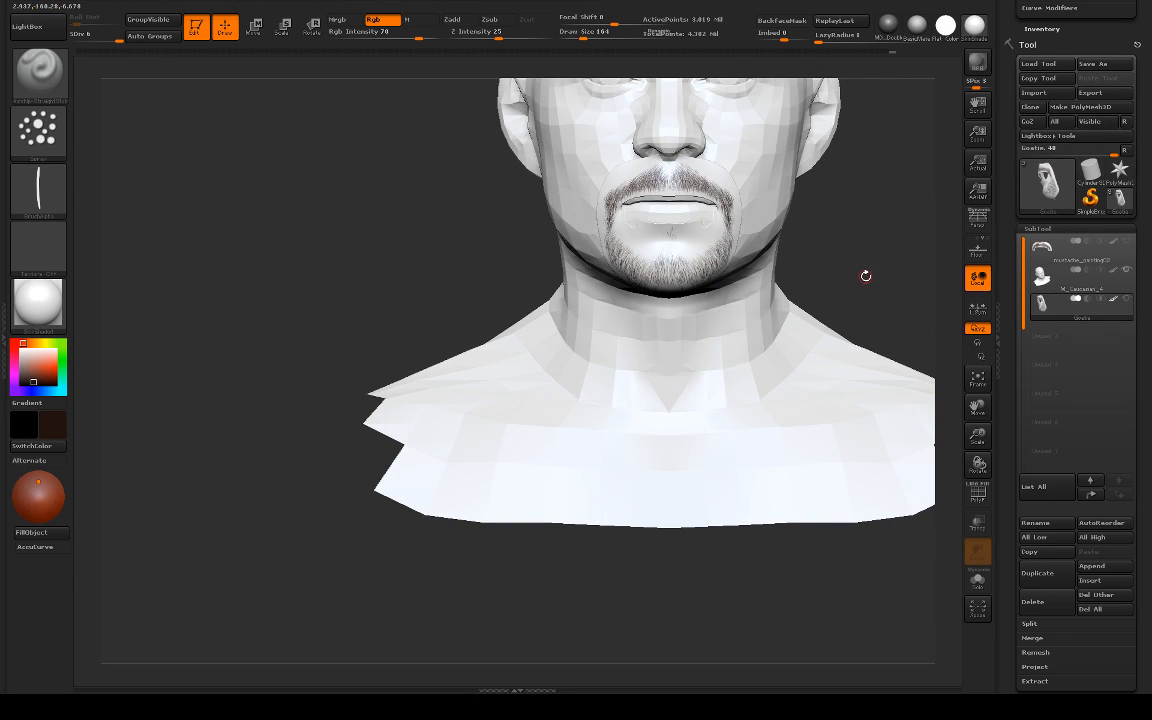
left_click_drag(868, 277, 845, 215, "alt")
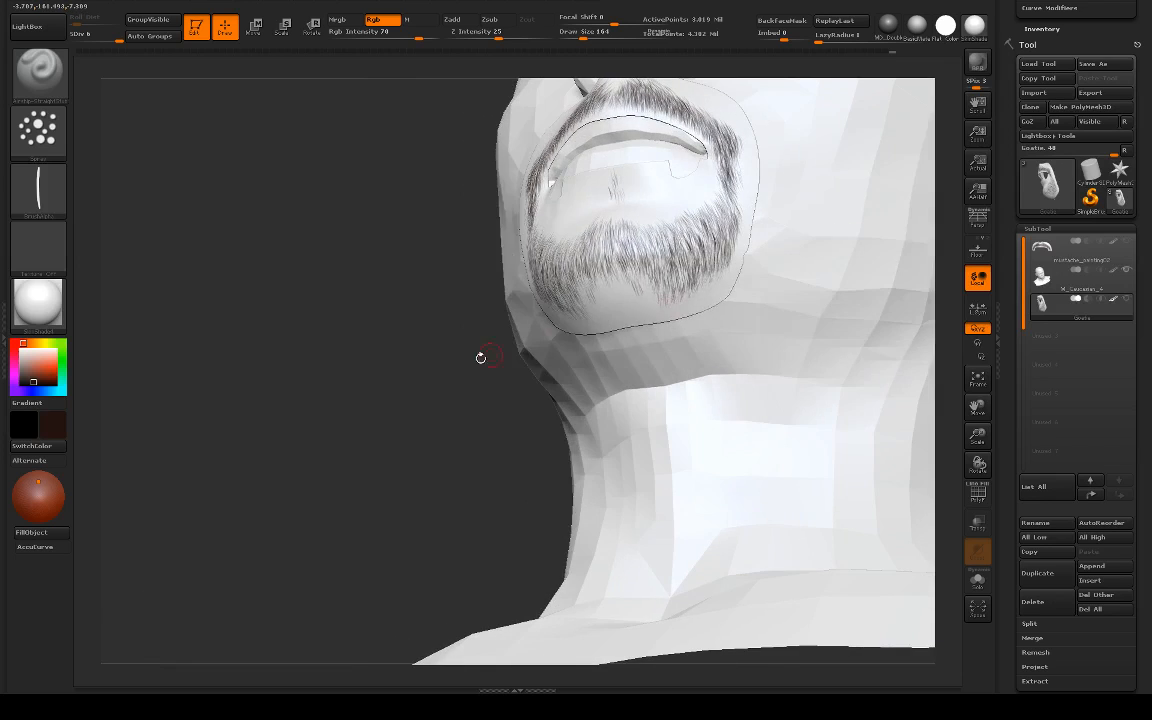
mouse_move(481, 357)
left_mouse_down("alt")
mouse_move(429, 404)
mouse_move(420, 431)
left_mouse_up("alt")
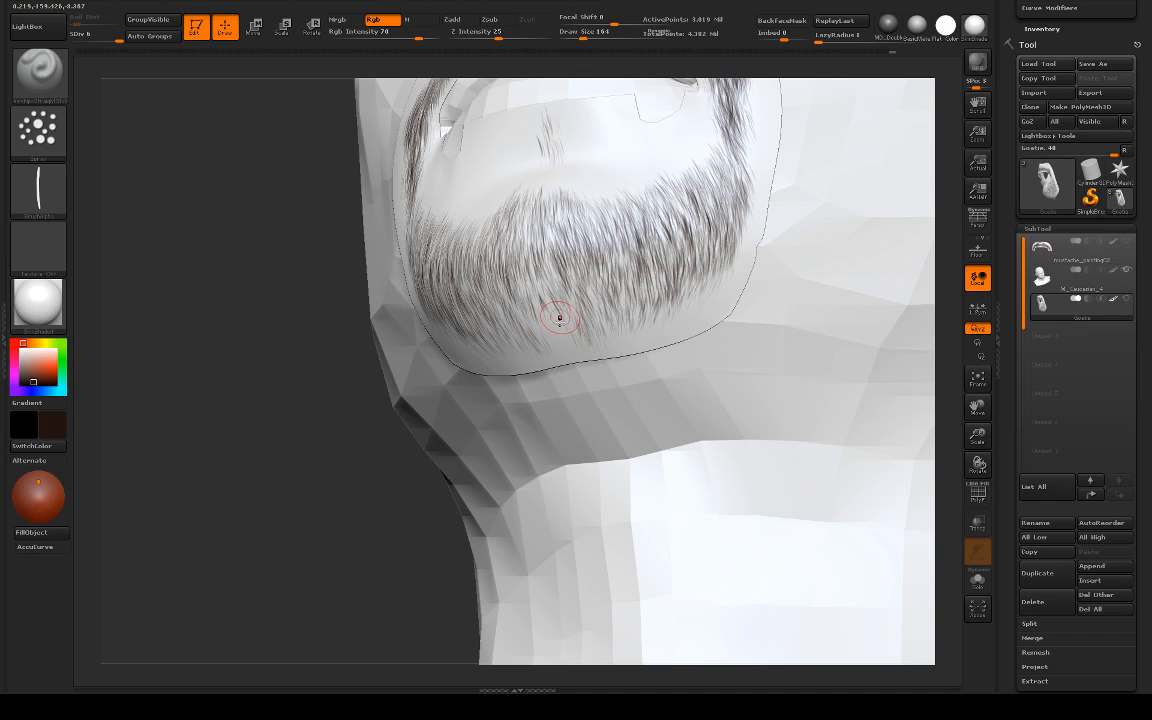
left_click_drag(336, 404, 497, 346)
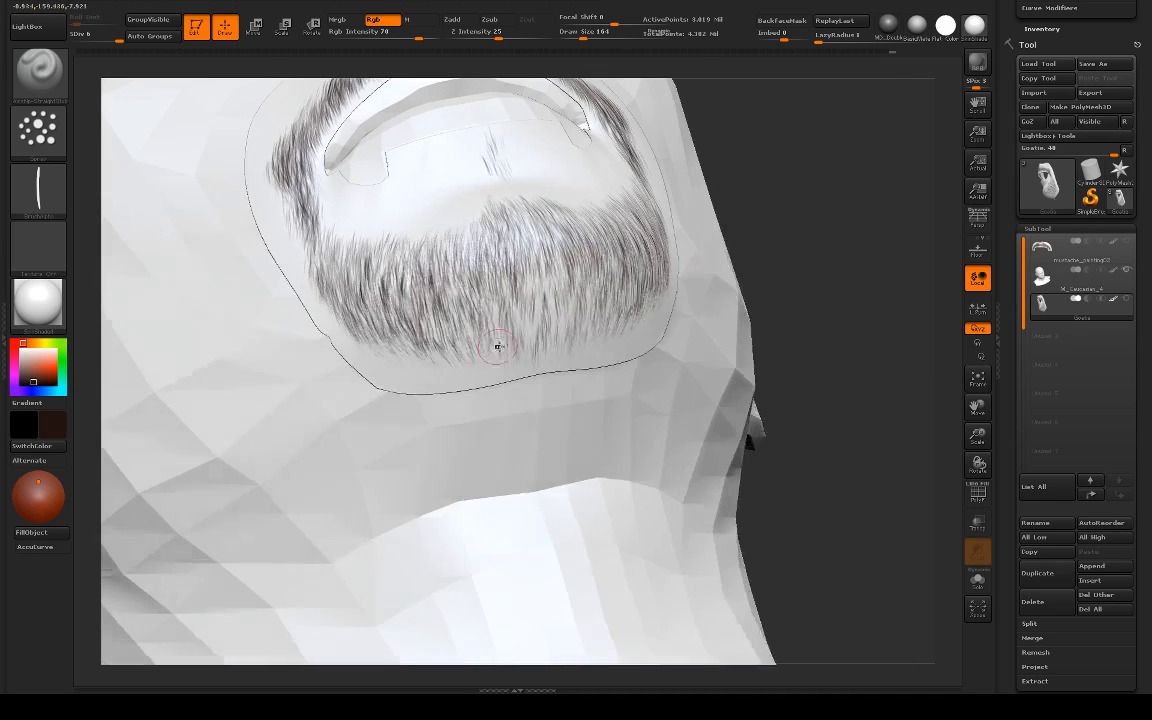
left_click_drag(756, 263, 868, 268)
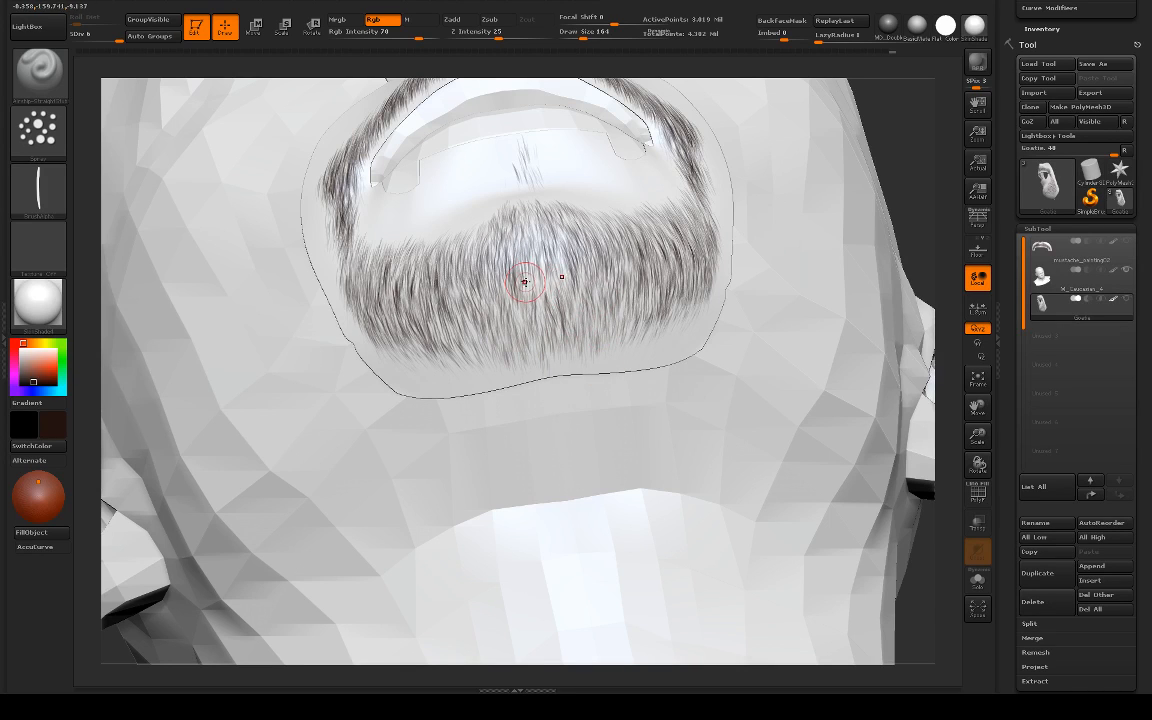
key("ctrl+z")
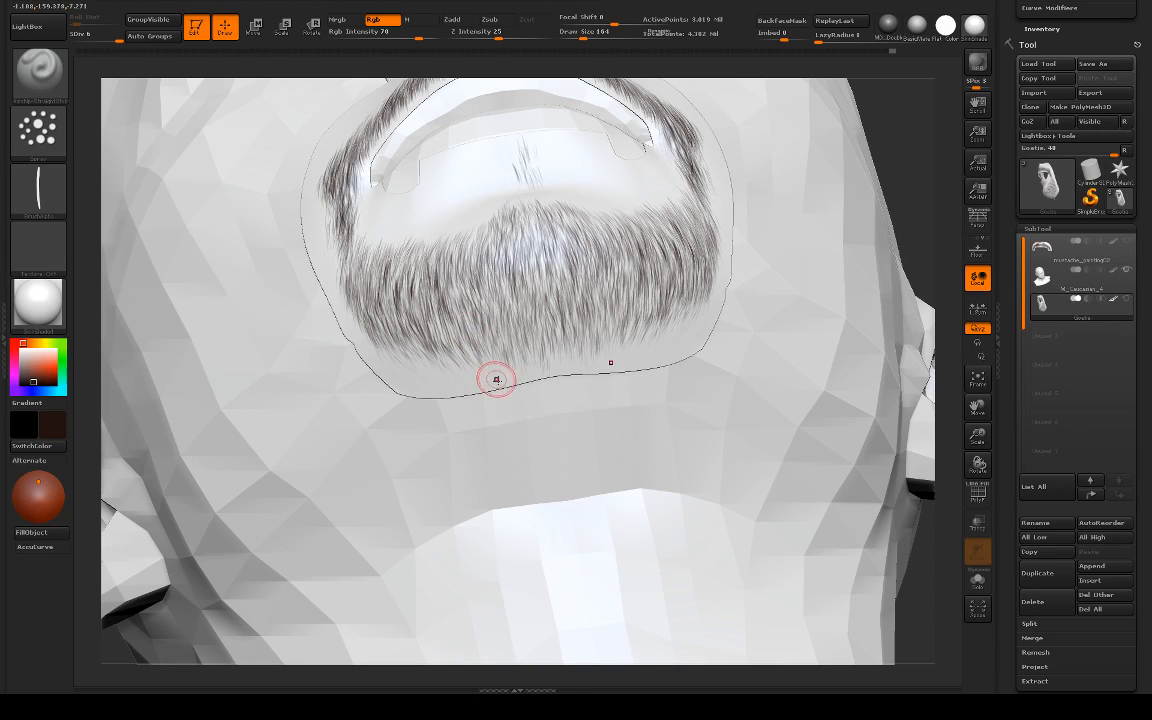
key("ctrl")
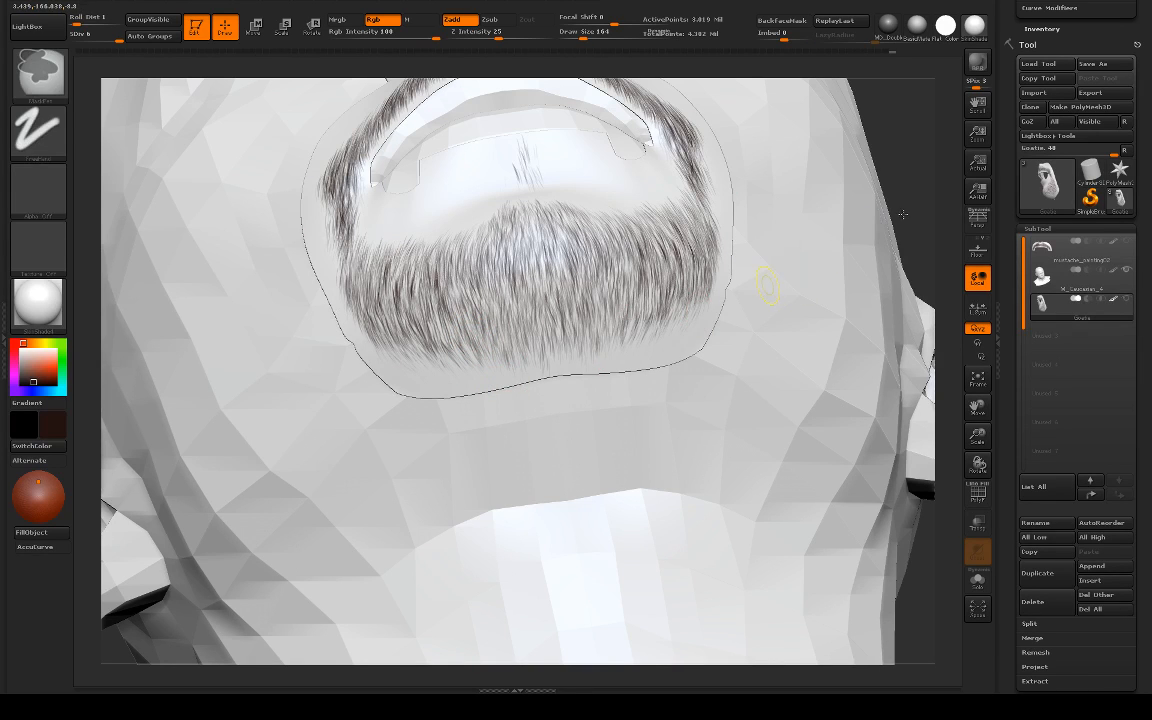
Step: Extend the hair along the goatee's rear edge toward the jaw-side mesh border, and switch to the Standard brush
mouse_move(903, 214)
right_mouse_down("ctrl")
mouse_move(859, 188)
mouse_move(757, 201)
mouse_move(841, 278)
mouse_move(823, 272)
mouse_move(343, 382)
right_mouse_up("ctrl")
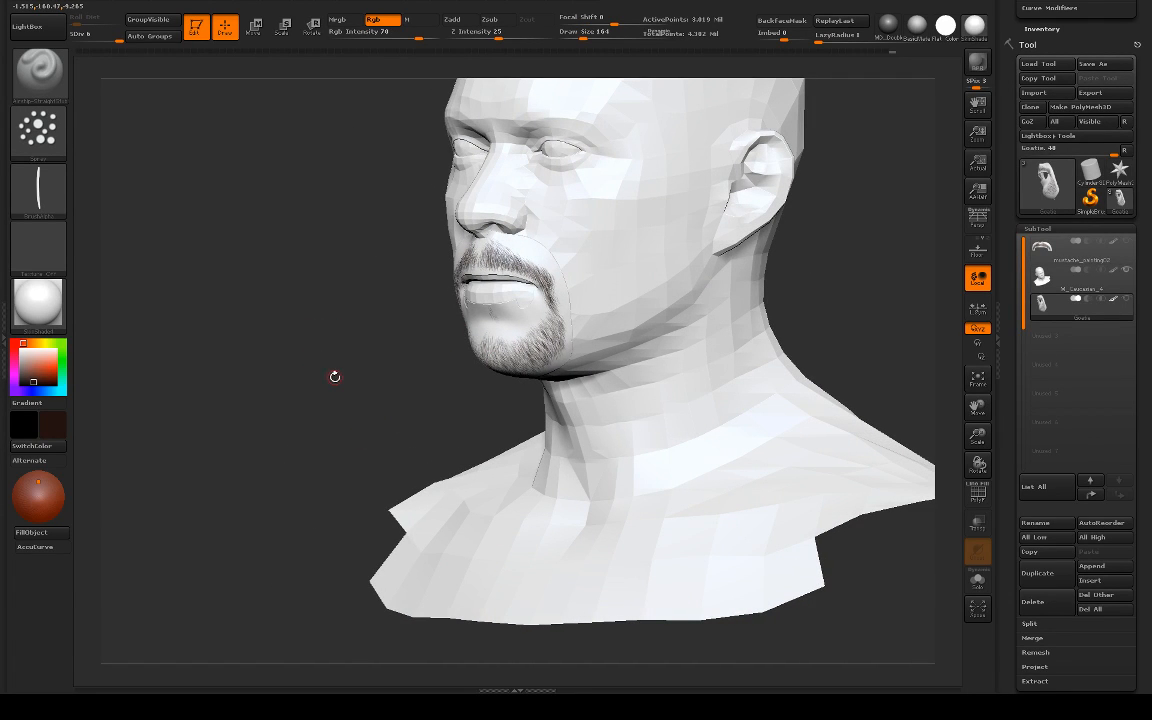
right_click_drag(353, 387, 429, 369)
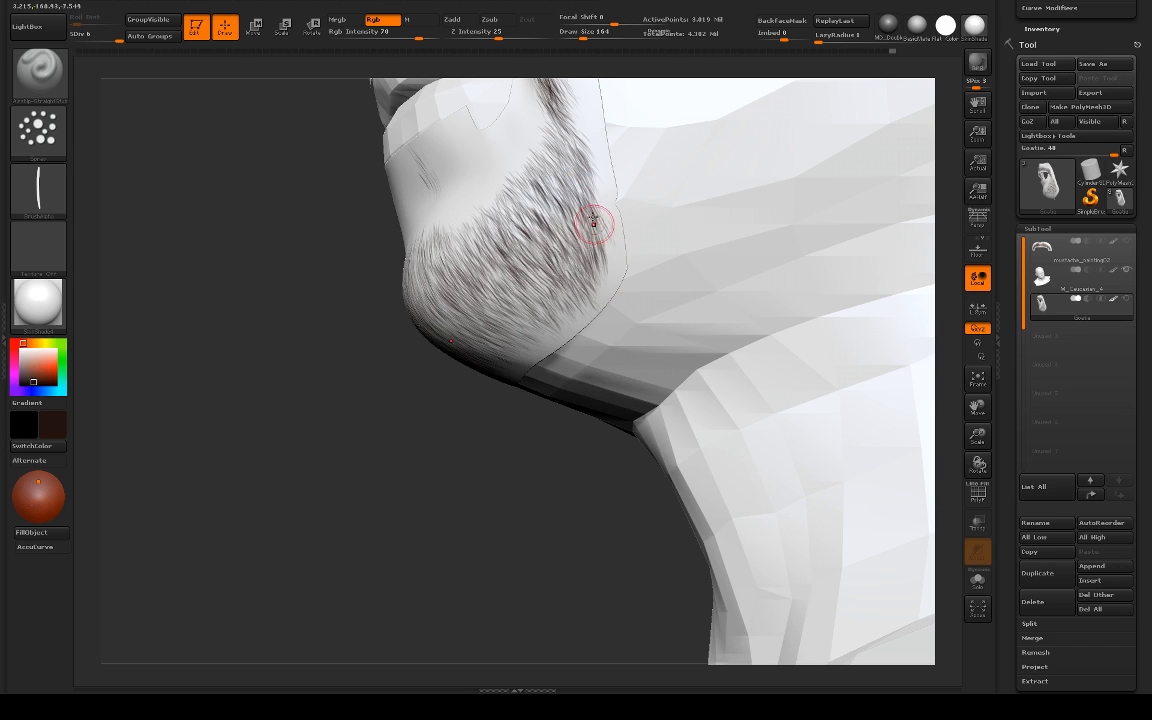
left_click_drag(296, 226, 563, 244)
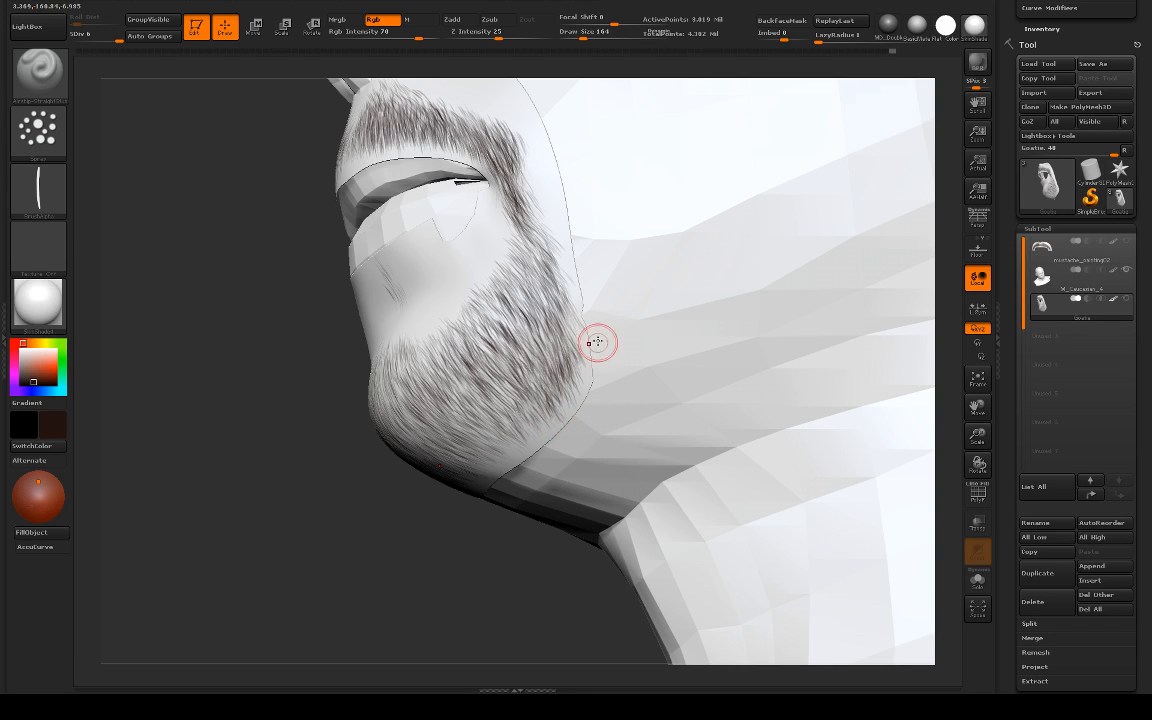
key("b")
key("s")
key("t")
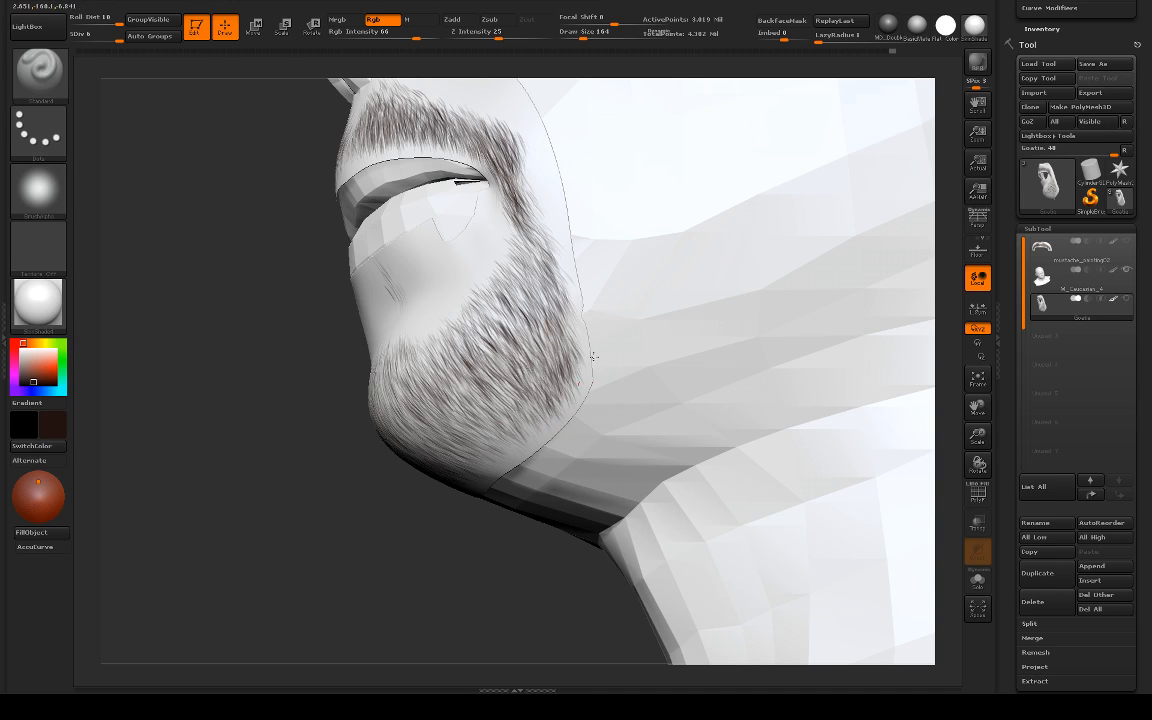
Step: Apply the Flat Color material and isolate the Goatie mesh to check the painted hair from several angles
left_click_drag(440, 514, 771, 355, "alt")
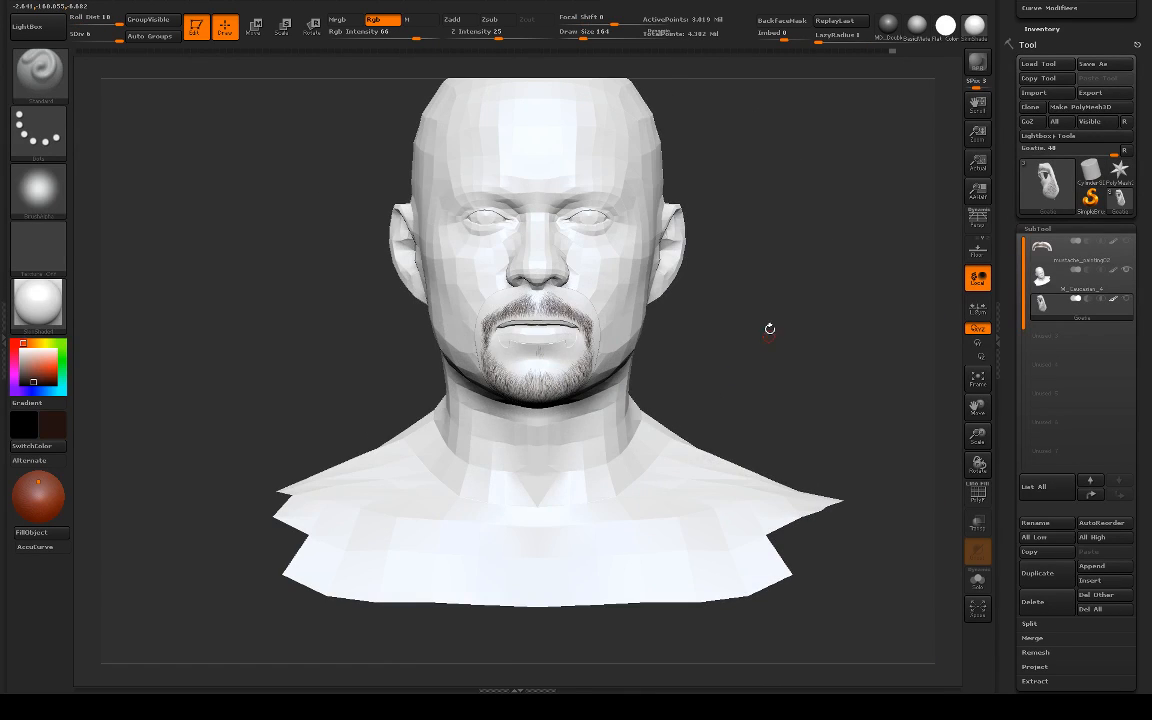
left_click(945, 29)
left_click_drag(825, 304, 705, 318)
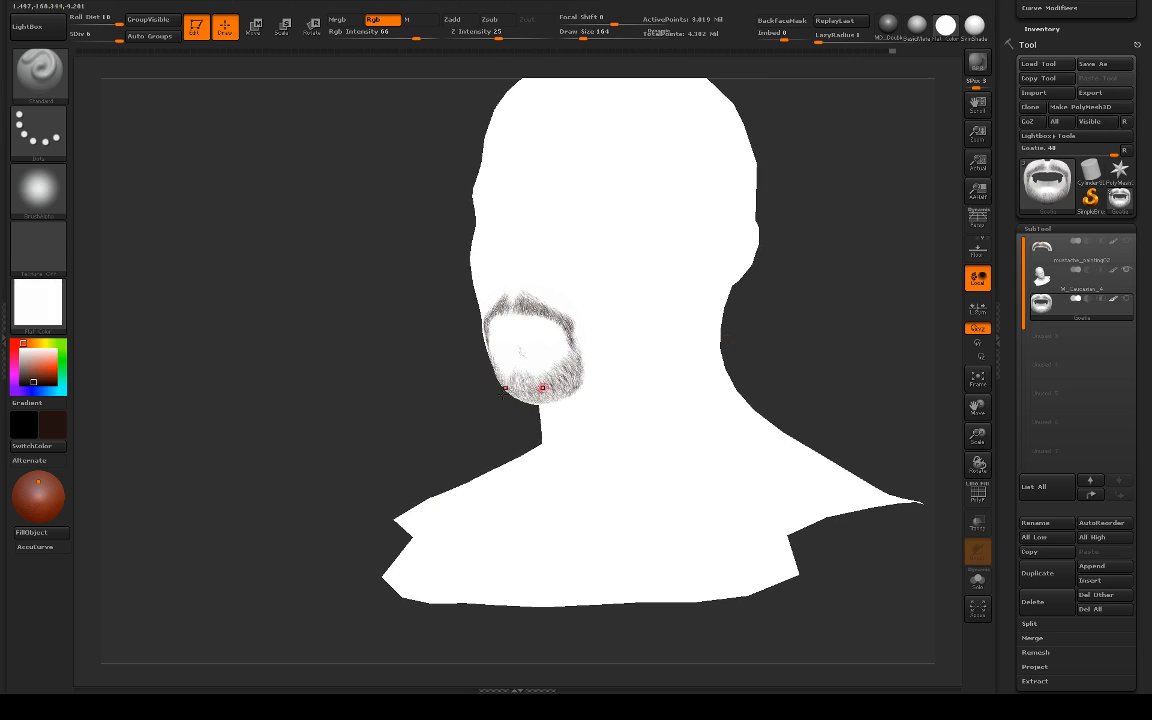
left_click_drag(379, 373, 782, 401, "alt")
left_click_drag(802, 334, 872, 317)
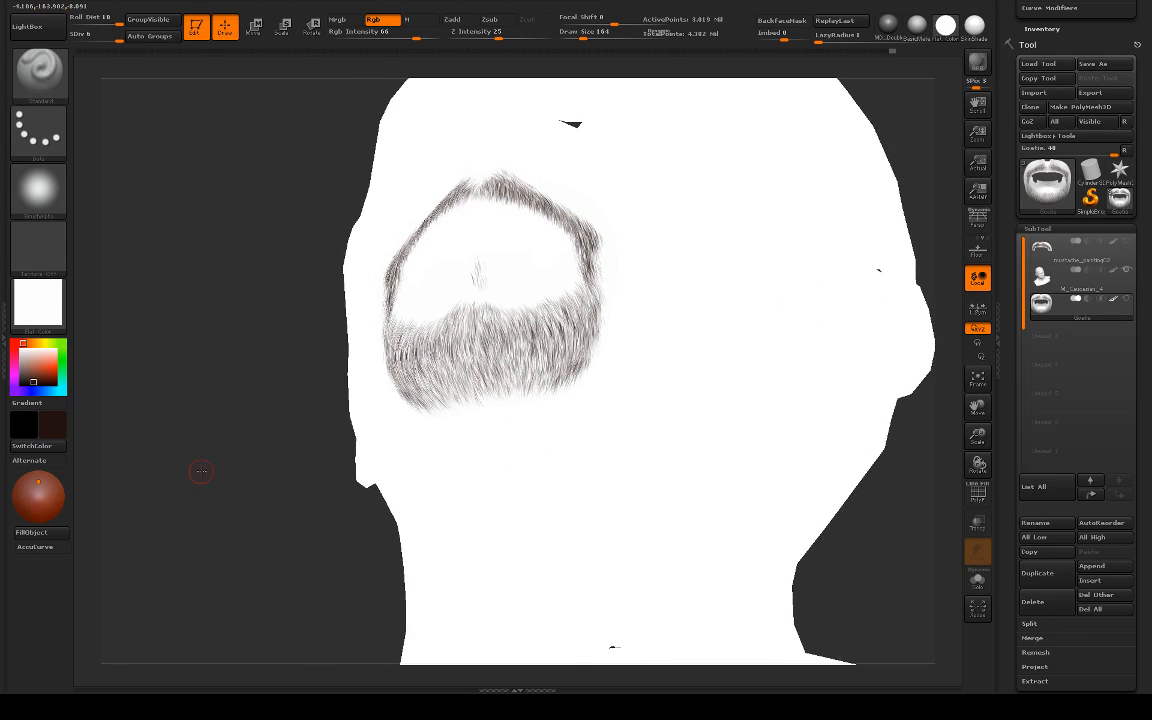
left_click_drag(200, 470, 252, 445)
key("alt+s")
left_click_drag(564, 448, 645, 455, "alt")
Step: Save the ZBrush tool over the existing file mustache_painting02.ZTL
key("ctrl+s")
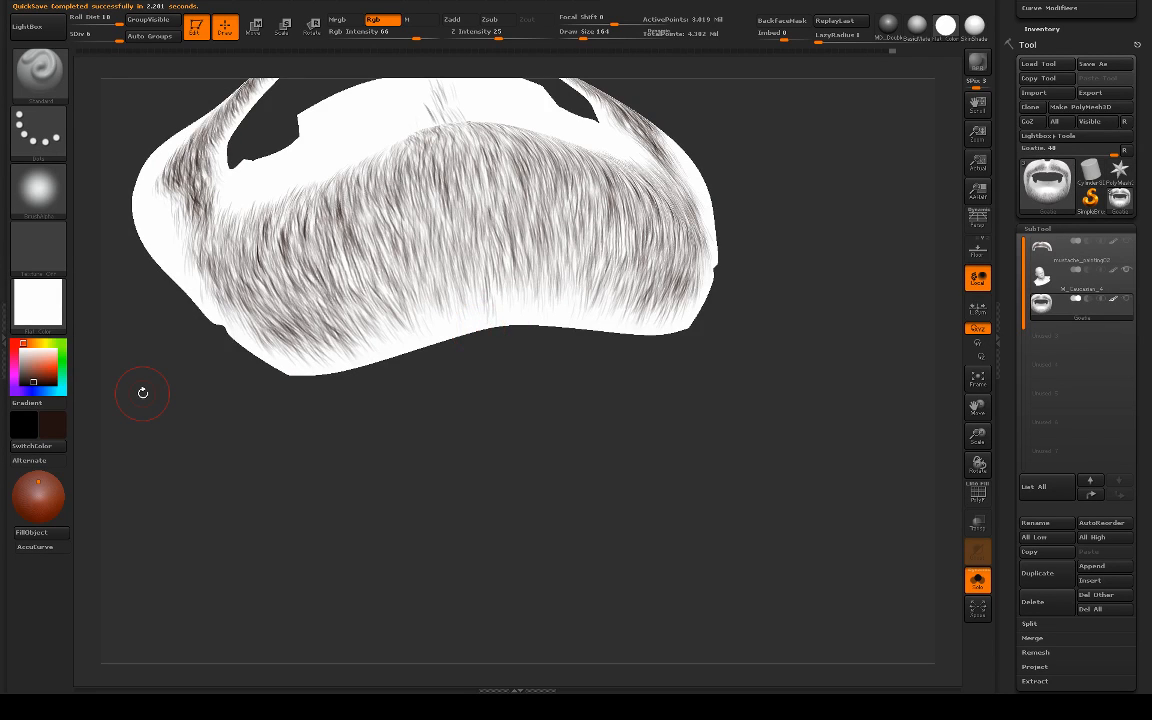
left_click(1102, 65)
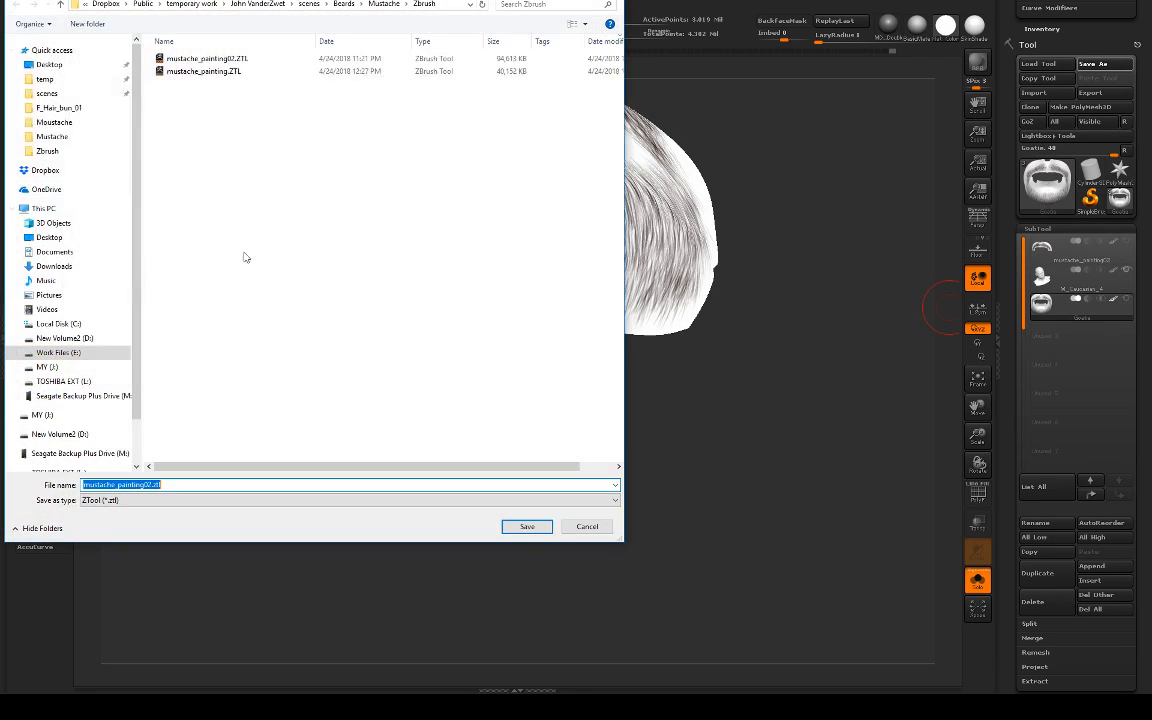
left_click(238, 58)
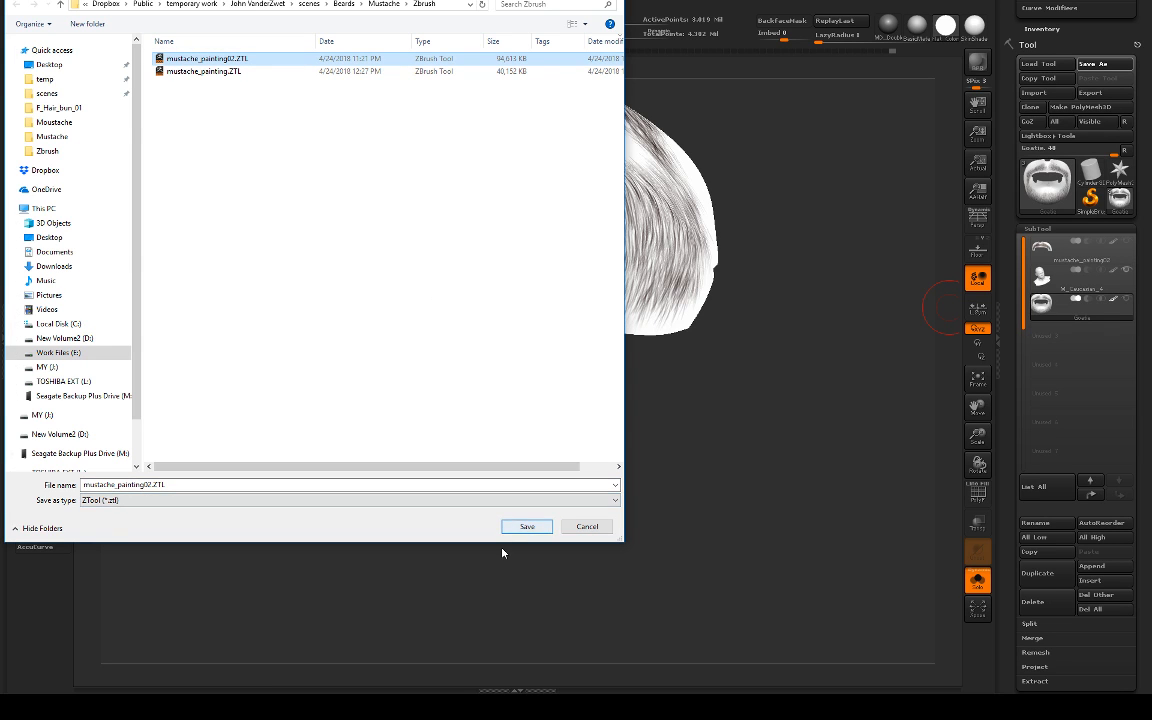
left_click_drag(493, 543, 538, 250)
left_click(527, 231)
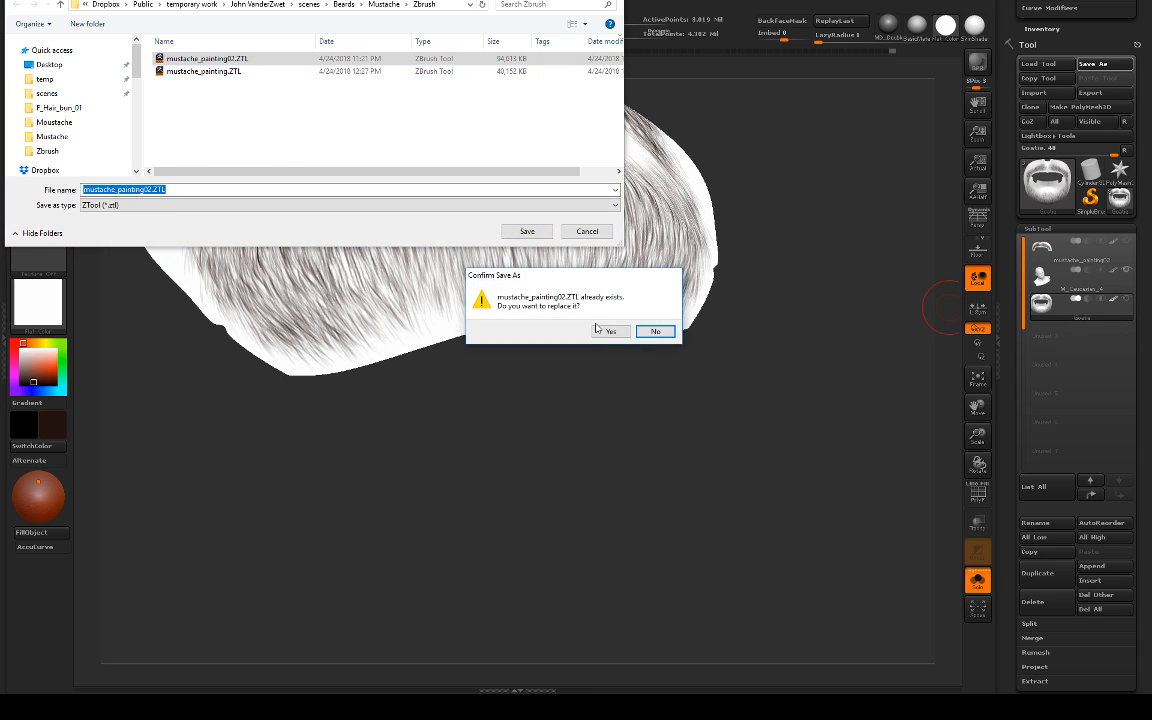
left_click(605, 330)
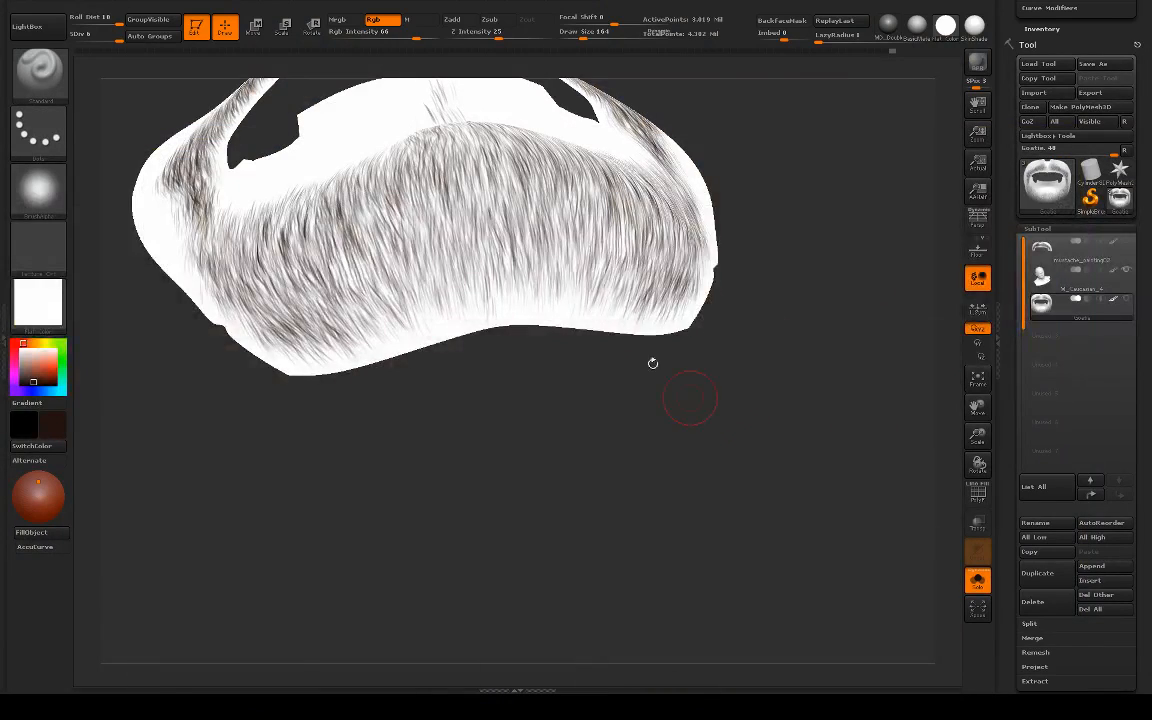
Step: Switch back to the hair spray brush and paint symmetrical downward strokes on the sides of the chin's underside, undoing unwanted strokes
mouse_move(571, 393)
left_mouse_down()
mouse_move(516, 275)
mouse_move(521, 298)
mouse_move(538, 294)
left_mouse_up()
key("ctrl+z")
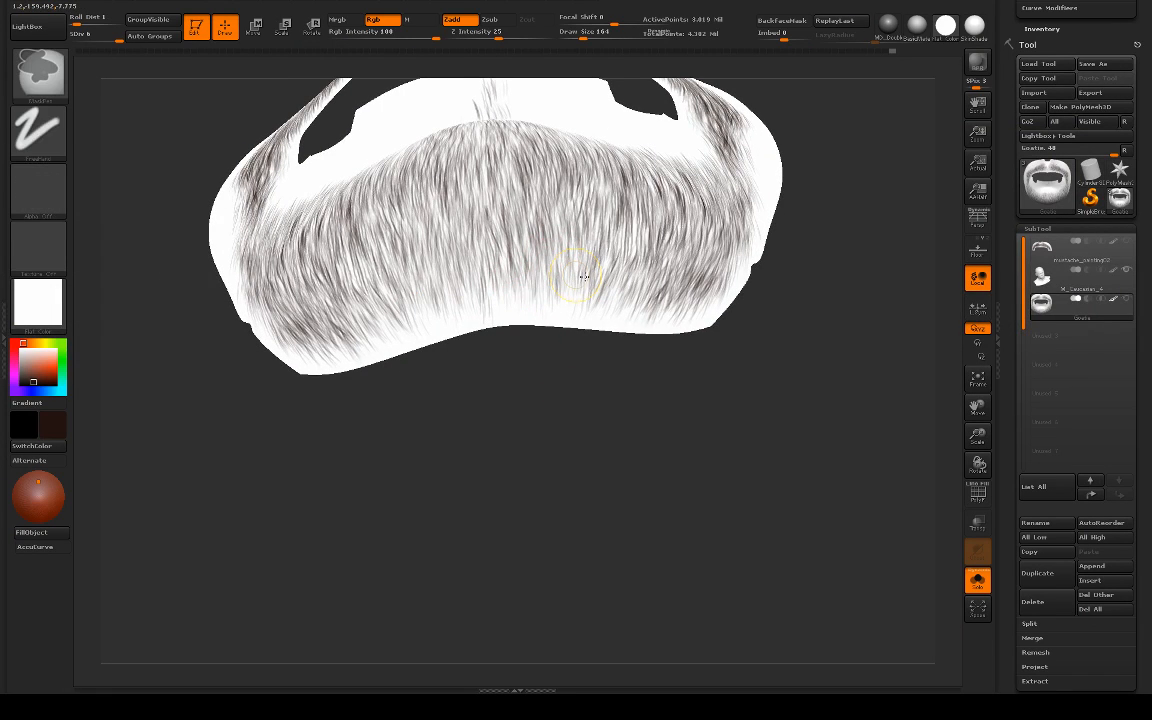
key("b")
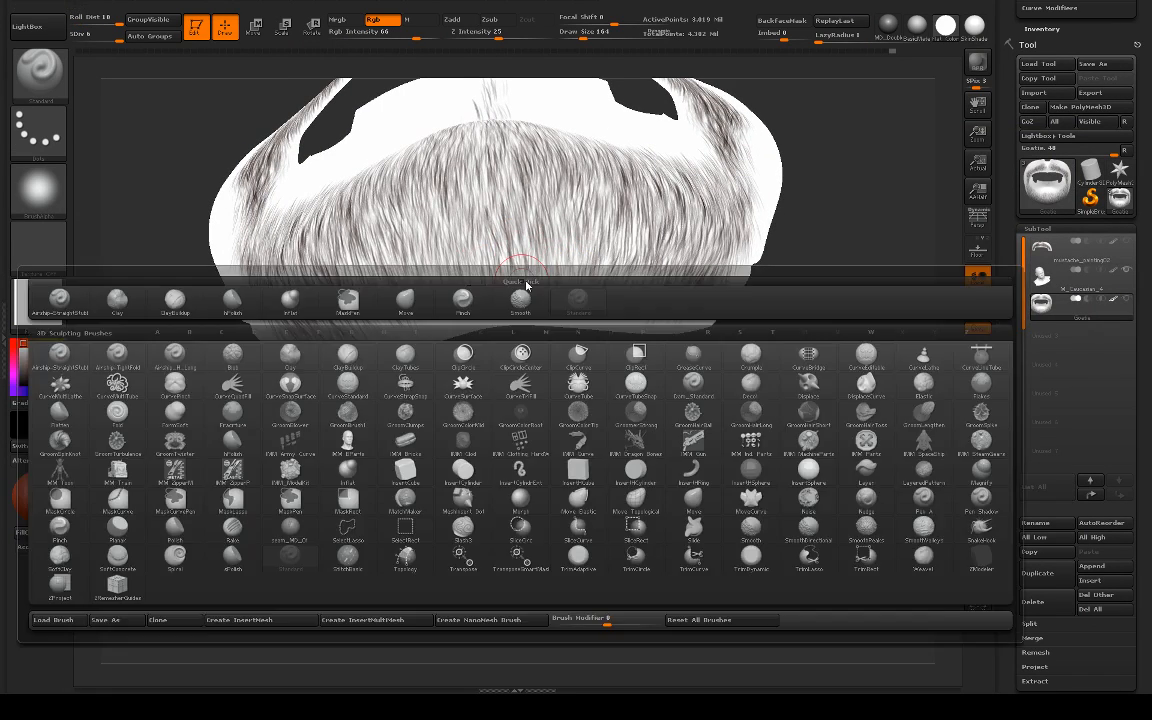
left_click(88, 300)
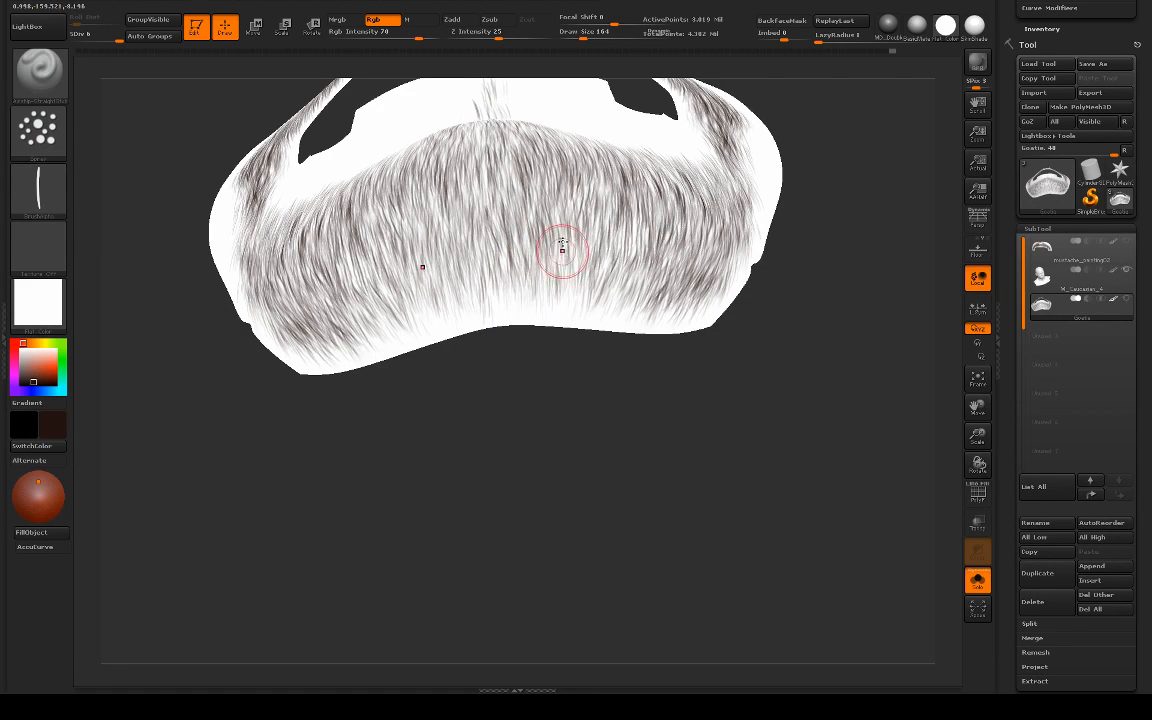
key("b")
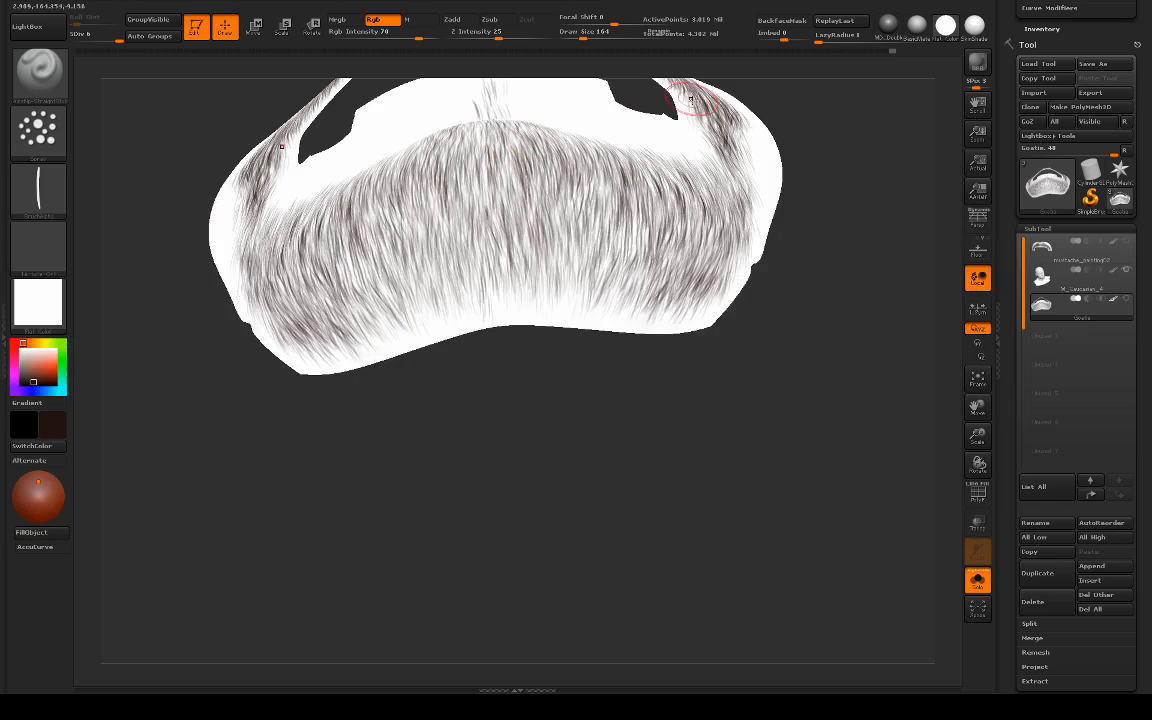
mouse_move(549, 175)
left_mouse_down()
mouse_move(509, 218)
mouse_move(501, 175)
mouse_move(521, 234)
left_mouse_up()
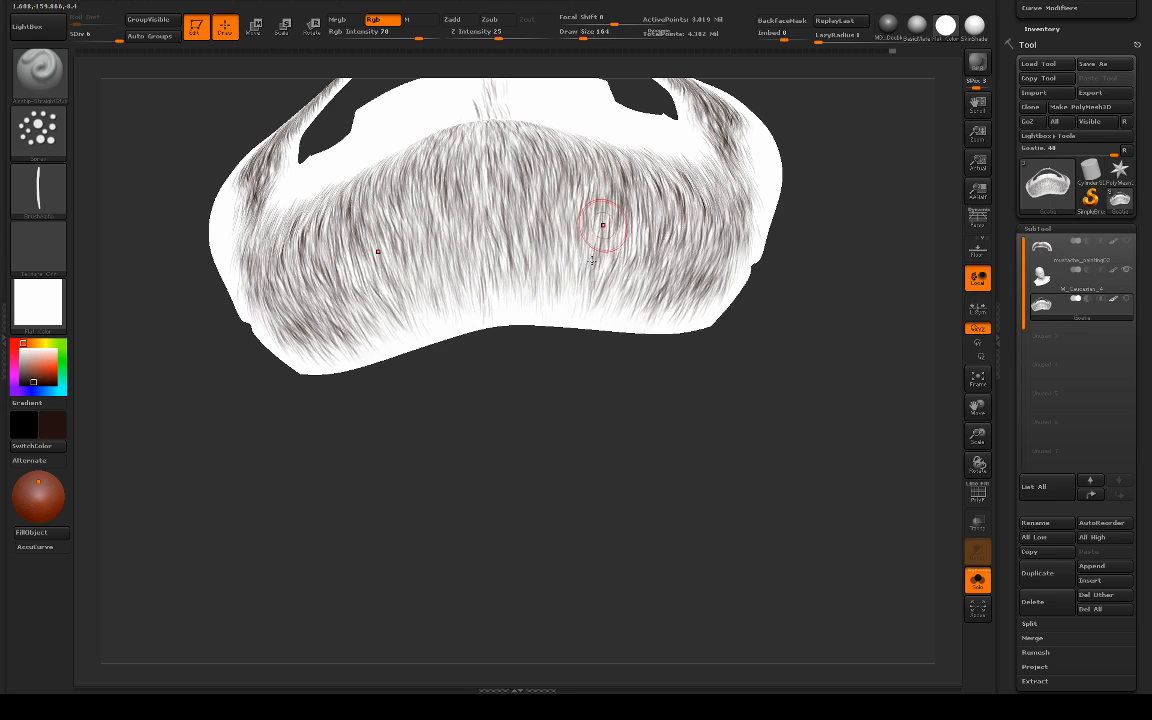
mouse_move(626, 236)
left_mouse_down()
mouse_move(609, 287)
mouse_move(630, 302)
mouse_move(614, 327)
left_mouse_up()
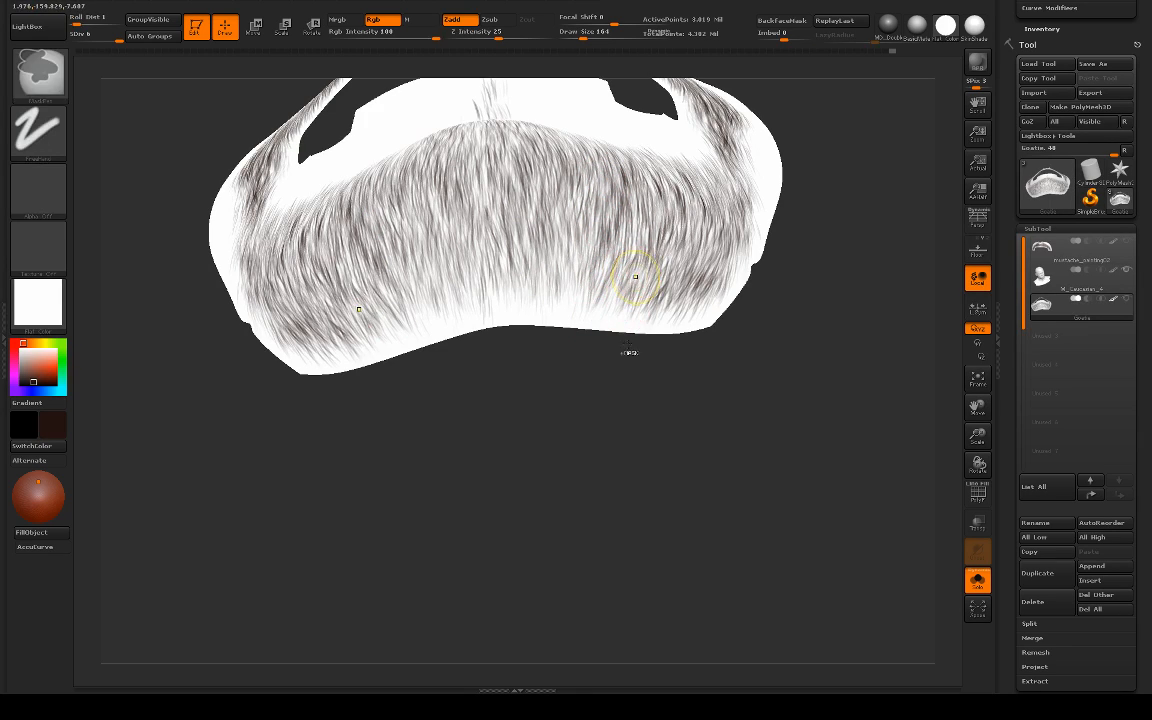
key("ctrl+z")
mouse_move(635, 272)
left_mouse_down()
mouse_move(617, 324)
mouse_move(638, 315)
mouse_move(635, 303)
mouse_move(620, 319)
left_mouse_up()
mouse_move(629, 267)
left_mouse_down()
mouse_move(599, 317)
mouse_move(587, 304)
left_mouse_up()
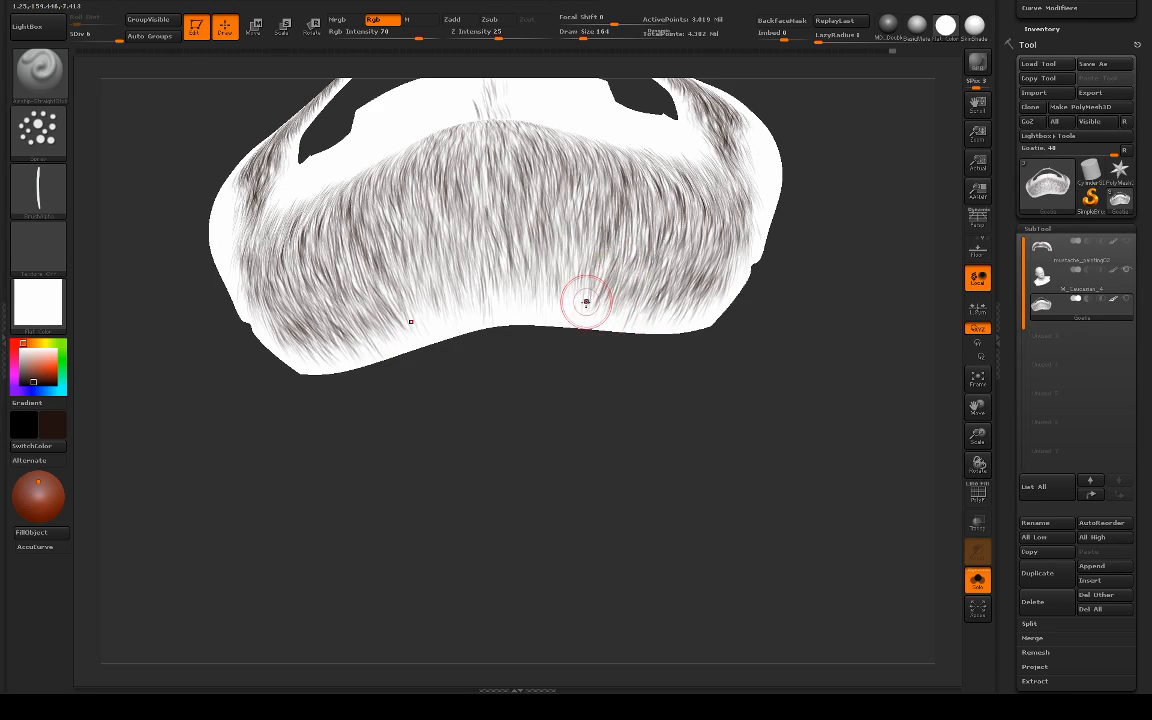
left_click_drag(605, 251, 586, 306)
key("ctrl+z")
mouse_move(607, 259)
left_mouse_down()
mouse_move(589, 310)
mouse_move(565, 305)
left_mouse_up()
key("ctrl+z")
left_click_drag(577, 258, 568, 303)
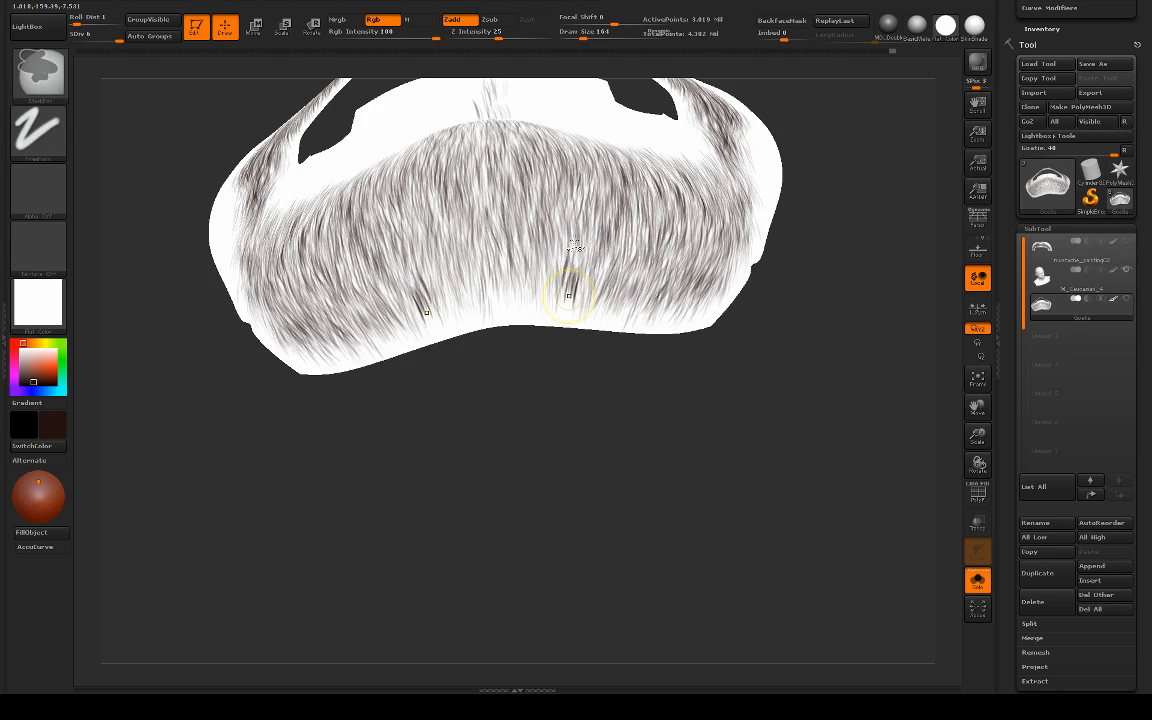
key("ctrl+z")
Step: Darken the sparse hair on either side of the chin's centre line with overlapping symmetrical downward strokes
left_click_drag(571, 195, 558, 276)
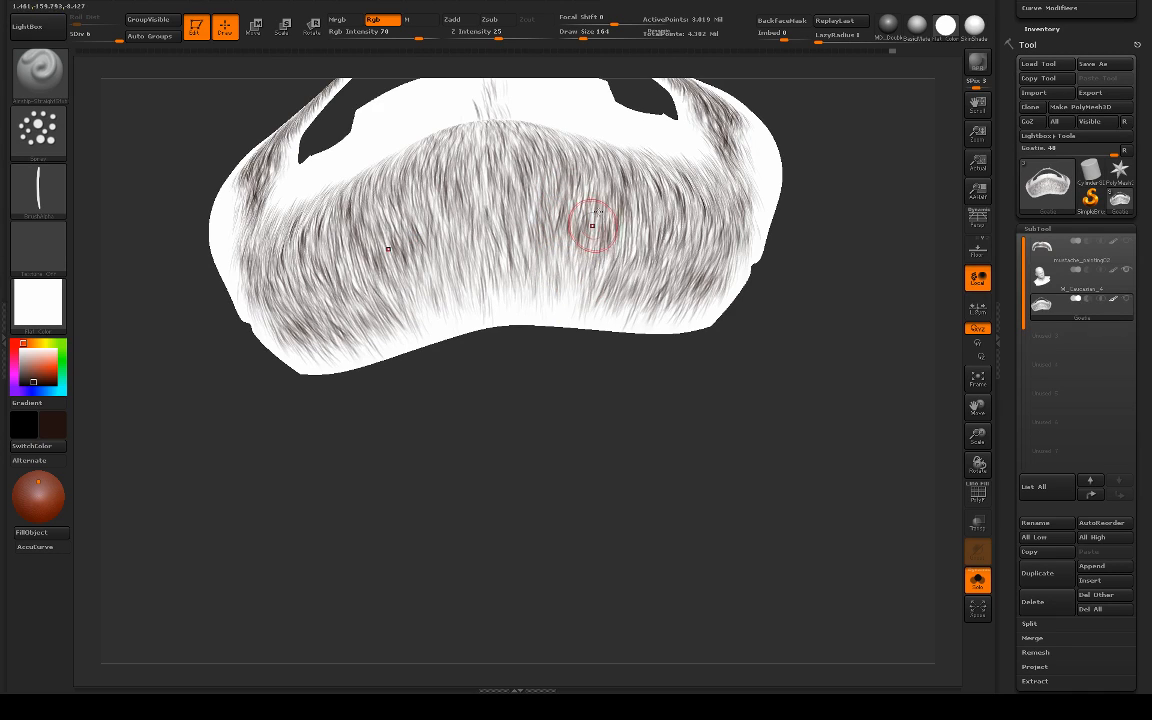
left_click_drag(597, 207, 583, 289)
mouse_move(575, 212)
left_mouse_down()
mouse_move(567, 280)
mouse_move(557, 262)
mouse_move(546, 280)
left_mouse_up()
left_click_drag(545, 225, 534, 301)
mouse_move(578, 258)
left_mouse_down()
mouse_move(564, 312)
mouse_move(577, 303)
left_mouse_up()
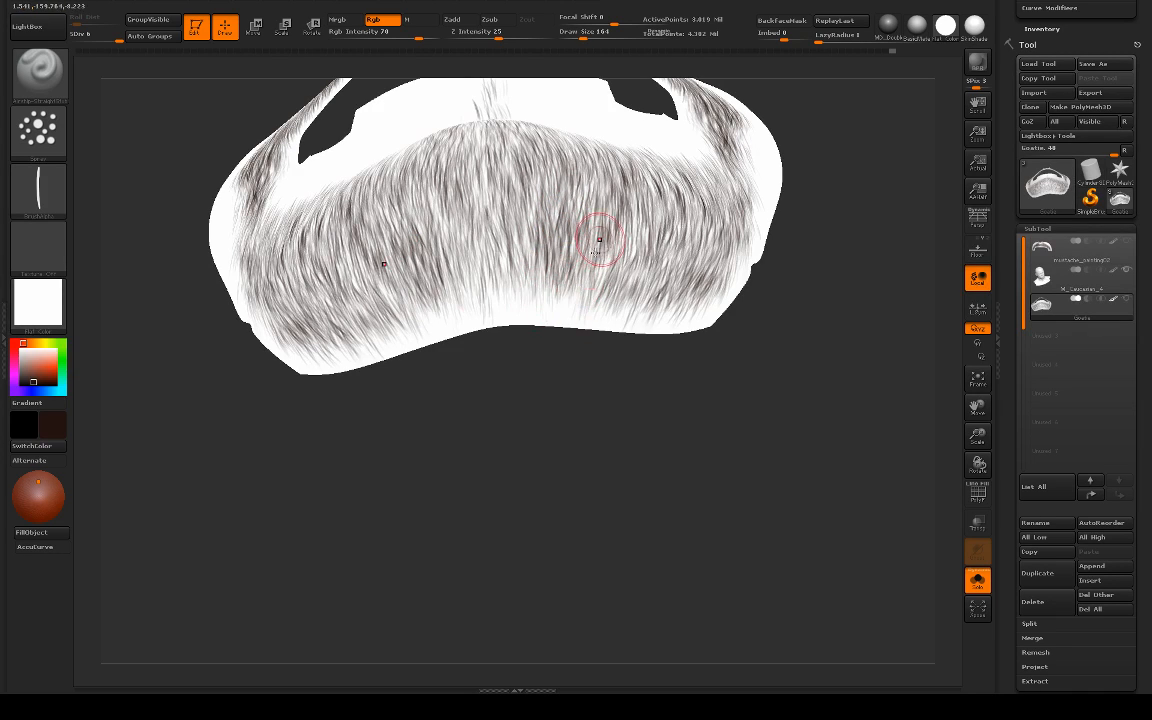
left_click_drag(602, 240, 594, 308)
mouse_move(604, 262)
left_mouse_down()
mouse_move(618, 318)
mouse_move(620, 309)
left_mouse_up()
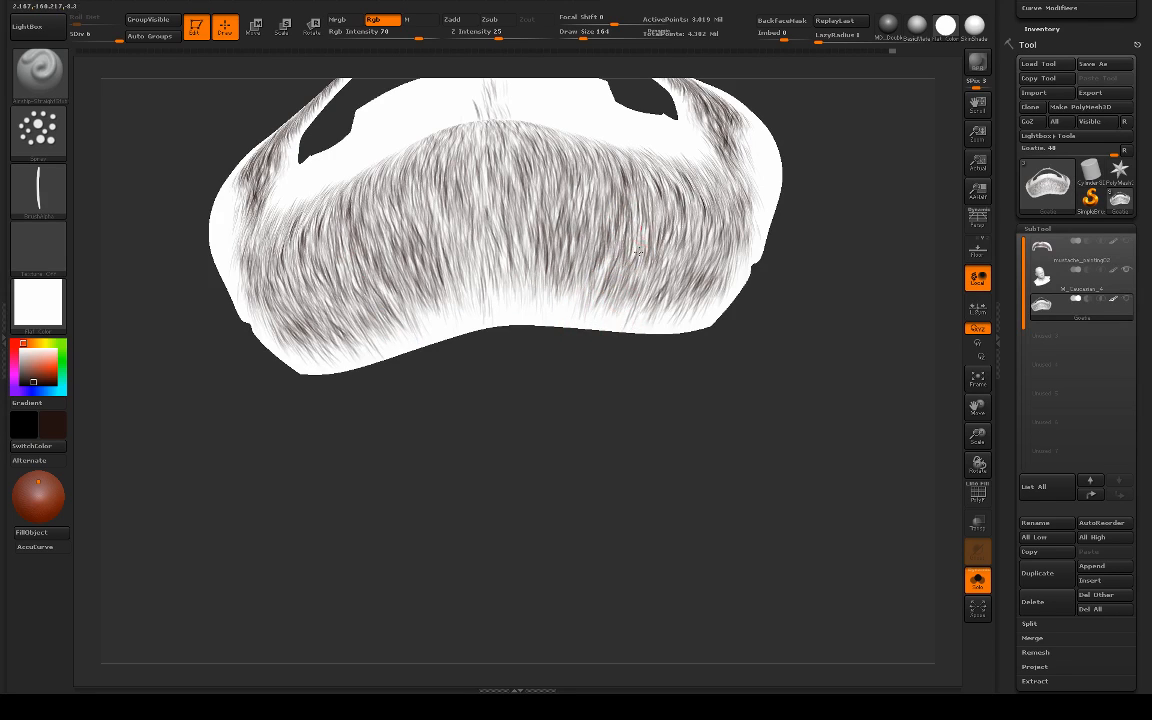
Step: Thicken the hair under the sides of the chin down toward the mesh's lower border with symmetrical strokes
mouse_move(637, 252)
left_mouse_down()
mouse_move(625, 329)
mouse_move(656, 327)
left_mouse_up()
left_click_drag(682, 258, 674, 300)
left_click_drag(590, 248, 569, 311)
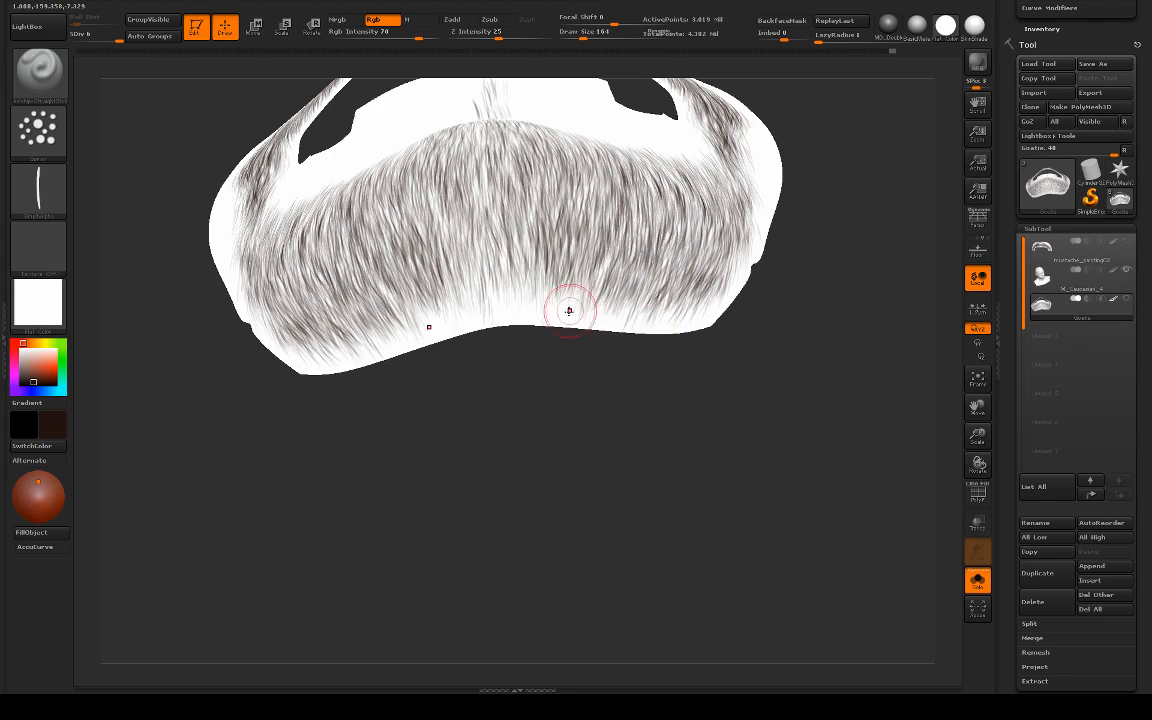
mouse_move(575, 262)
left_mouse_down()
mouse_move(546, 310)
mouse_move(566, 314)
mouse_move(581, 271)
mouse_move(583, 315)
mouse_move(596, 311)
left_mouse_up()
mouse_move(614, 250)
left_mouse_down()
mouse_move(599, 324)
mouse_move(635, 316)
left_mouse_up()
left_click_drag(659, 248, 656, 296)
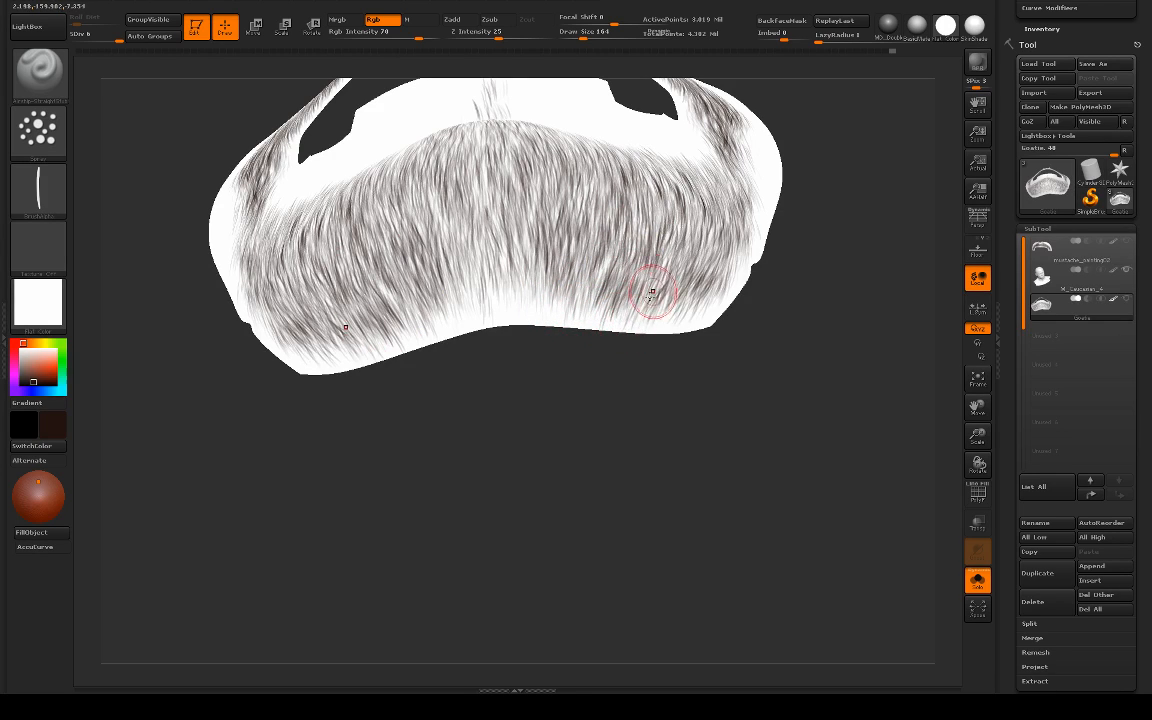
Step: Fill the thin patch at the centre of the goatee's lower edge with short downward hair strokes
mouse_move(560, 268)
left_mouse_down()
mouse_move(558, 313)
mouse_move(538, 287)
mouse_move(537, 313)
left_mouse_up()
mouse_move(536, 271)
left_mouse_down()
mouse_move(534, 317)
mouse_move(514, 306)
left_mouse_up()
mouse_move(503, 262)
left_mouse_down()
mouse_move(504, 310)
mouse_move(467, 318)
left_mouse_up()
left_click_drag(463, 266, 469, 305)
left_click_drag(452, 215, 451, 262)
mouse_move(470, 245)
left_mouse_down()
mouse_move(470, 271)
mouse_move(473, 258)
left_mouse_up()
left_click_drag(481, 203, 481, 265)
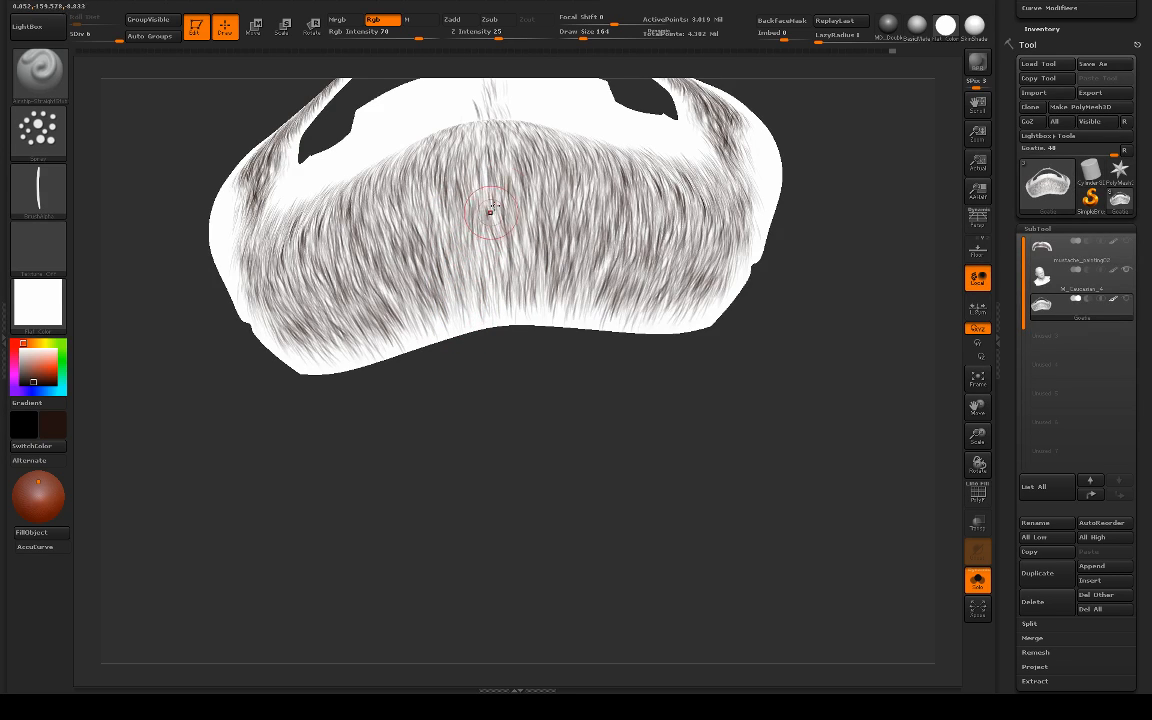
Step: Build up the hair density across the middle of the chin with longer overlapping symmetrical downward strokes
left_click_drag(492, 212, 510, 273)
mouse_move(528, 210)
left_mouse_down()
mouse_move(530, 296)
mouse_move(501, 292)
left_mouse_up()
mouse_move(487, 225)
left_mouse_down()
mouse_move(481, 284)
mouse_move(470, 279)
left_mouse_up()
left_click_drag(434, 206, 454, 268)
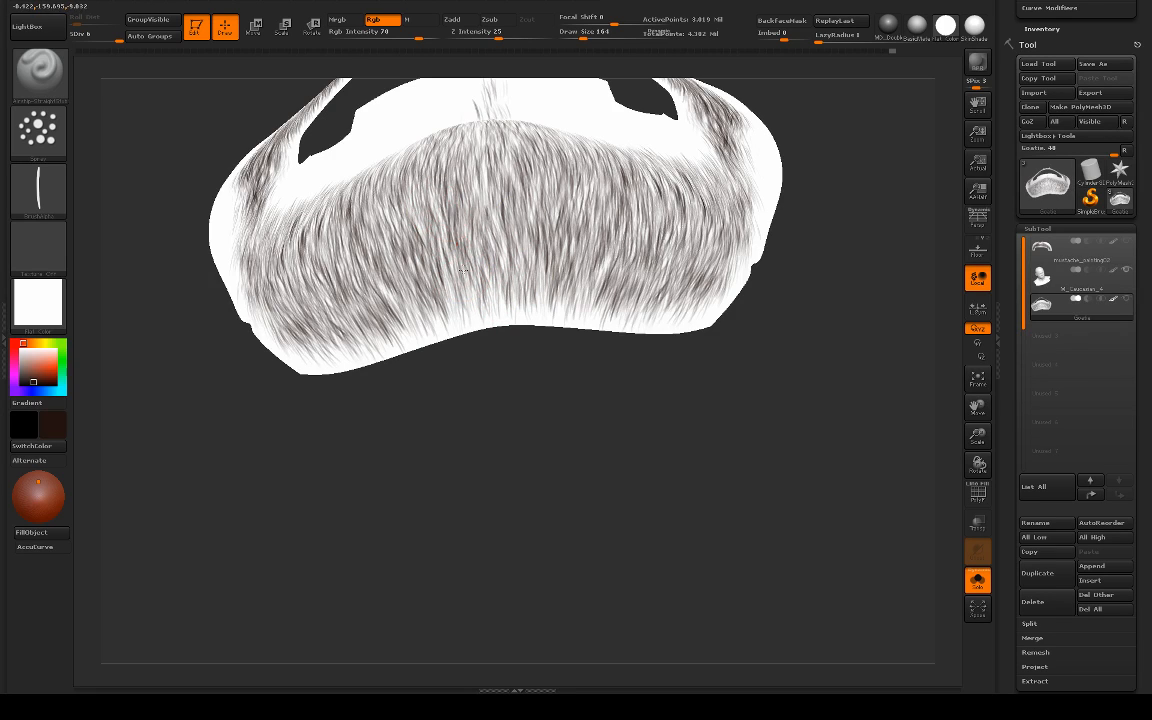
left_click_drag(468, 220, 477, 284)
mouse_move(434, 172)
left_mouse_down()
mouse_move(443, 225)
mouse_move(469, 240)
left_mouse_up()
mouse_move(510, 200)
left_mouse_down()
mouse_move(513, 256)
mouse_move(539, 256)
left_mouse_up()
mouse_move(550, 182)
left_mouse_down()
mouse_move(557, 244)
mouse_move(575, 252)
left_mouse_up()
mouse_move(584, 170)
left_mouse_down()
mouse_move(599, 262)
mouse_move(582, 311)
left_mouse_up()
left_click_drag(738, 398, 486, 241)
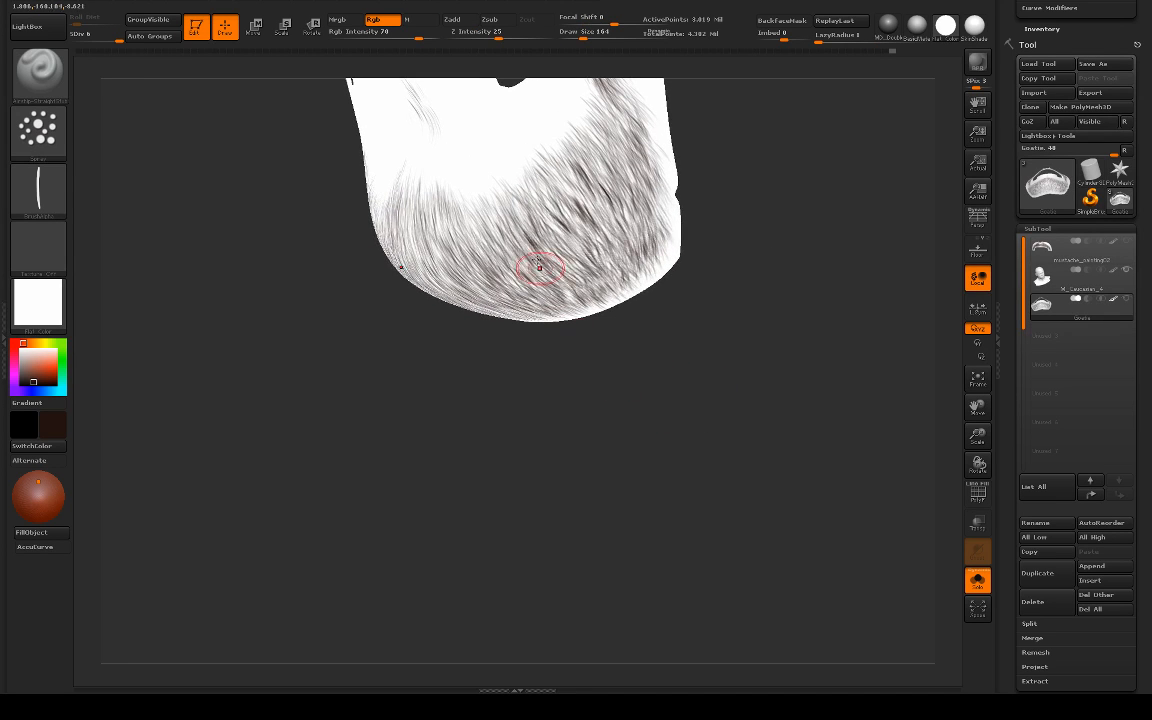
Step: Darken the centre of the chin from the upper hairline to the lower edge with overlapping symmetrical downward hair strokes
left_click_drag(296, 338, 339, 311)
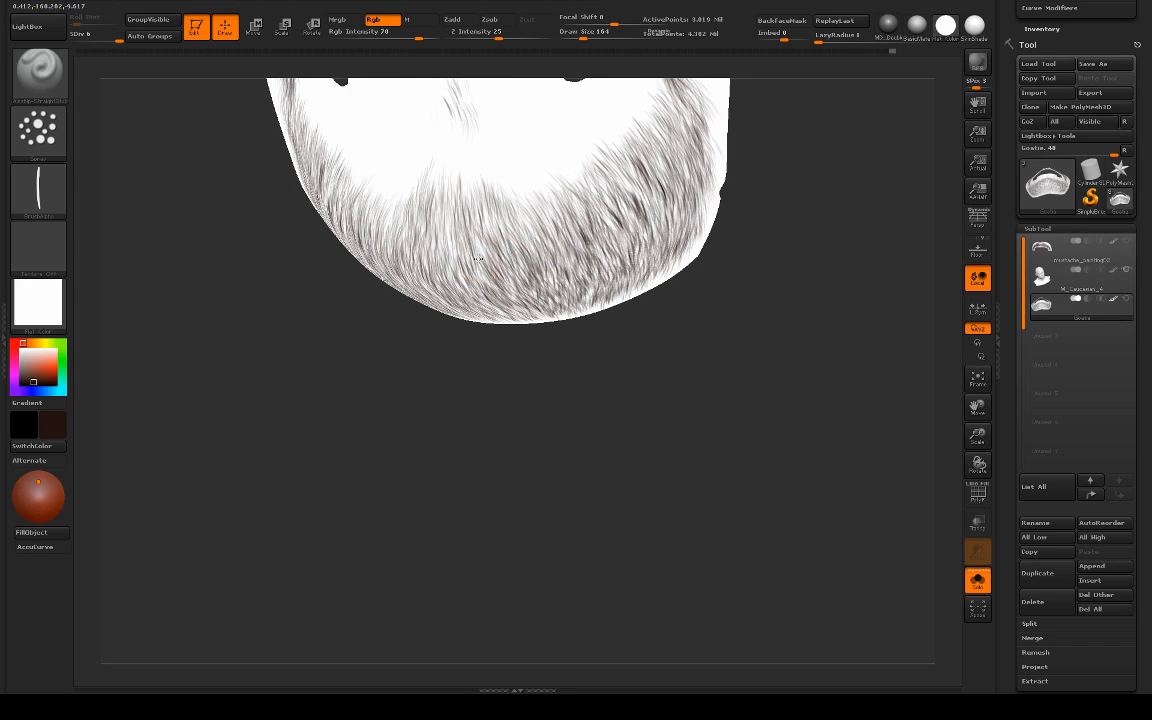
left_click_drag(396, 397, 496, 249)
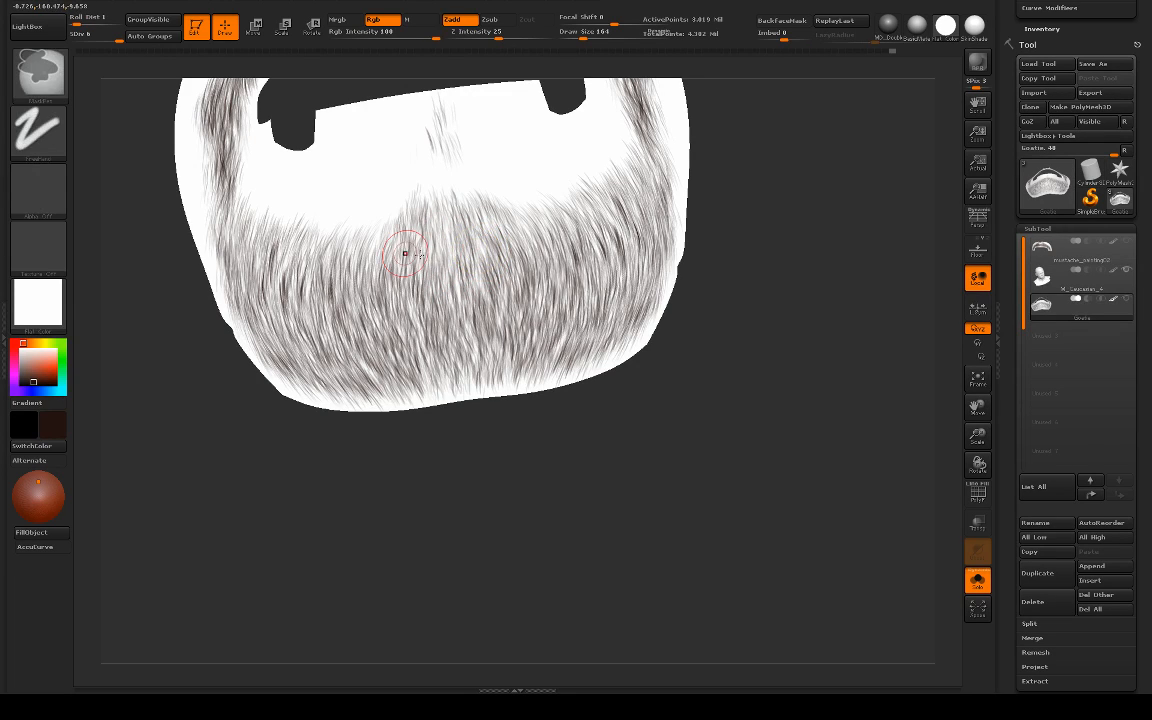
key("s")
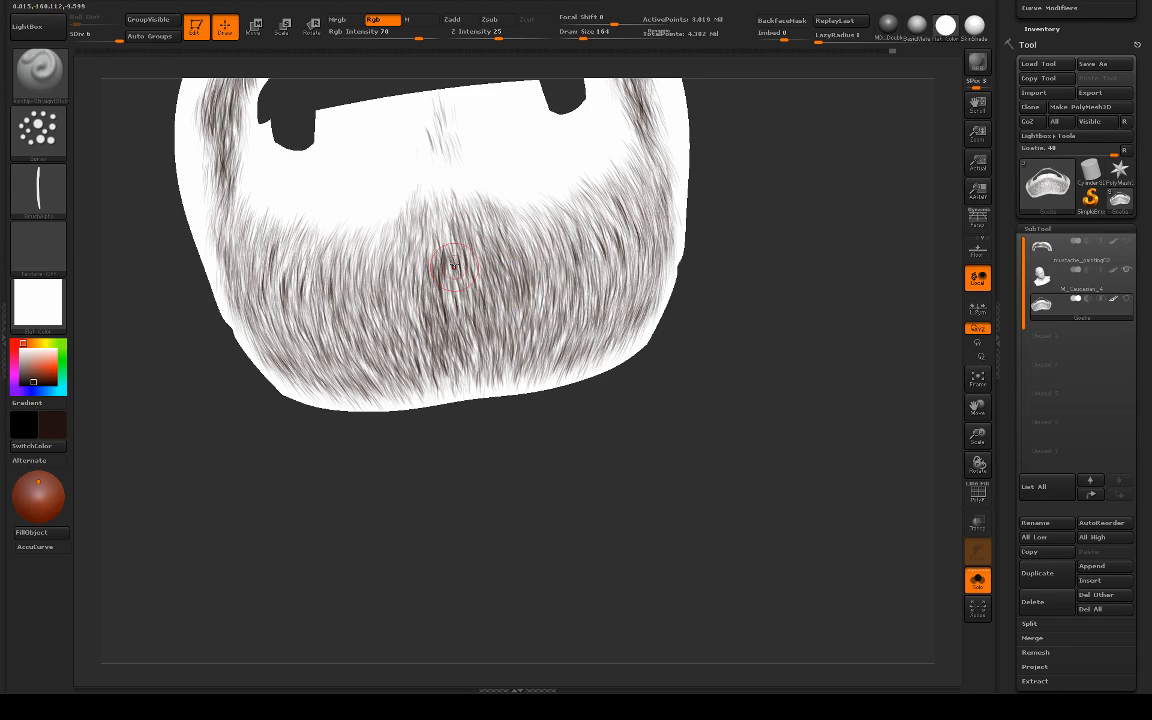
mouse_move(444, 220)
left_mouse_down()
mouse_move(448, 264)
mouse_move(405, 300)
mouse_move(424, 327)
mouse_move(413, 348)
left_mouse_up()
left_click_drag(403, 239, 396, 285)
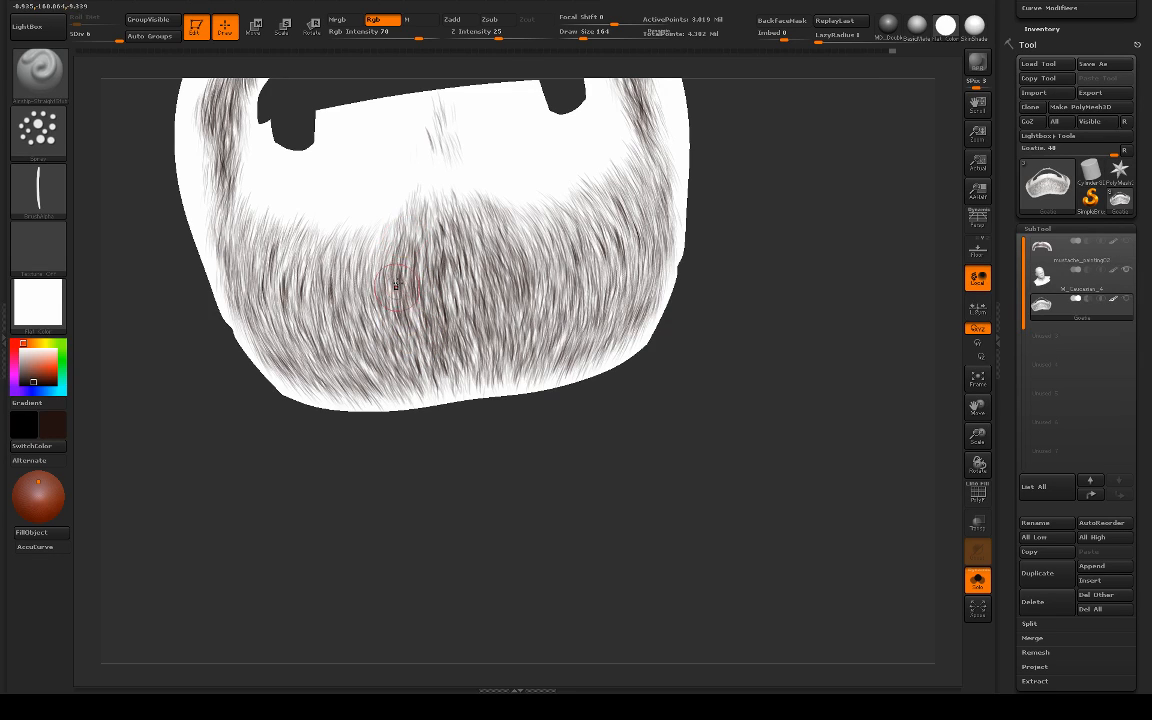
left_click_drag(418, 217, 415, 256)
mouse_move(460, 221)
left_mouse_down()
mouse_move(436, 292)
mouse_move(440, 274)
left_mouse_up()
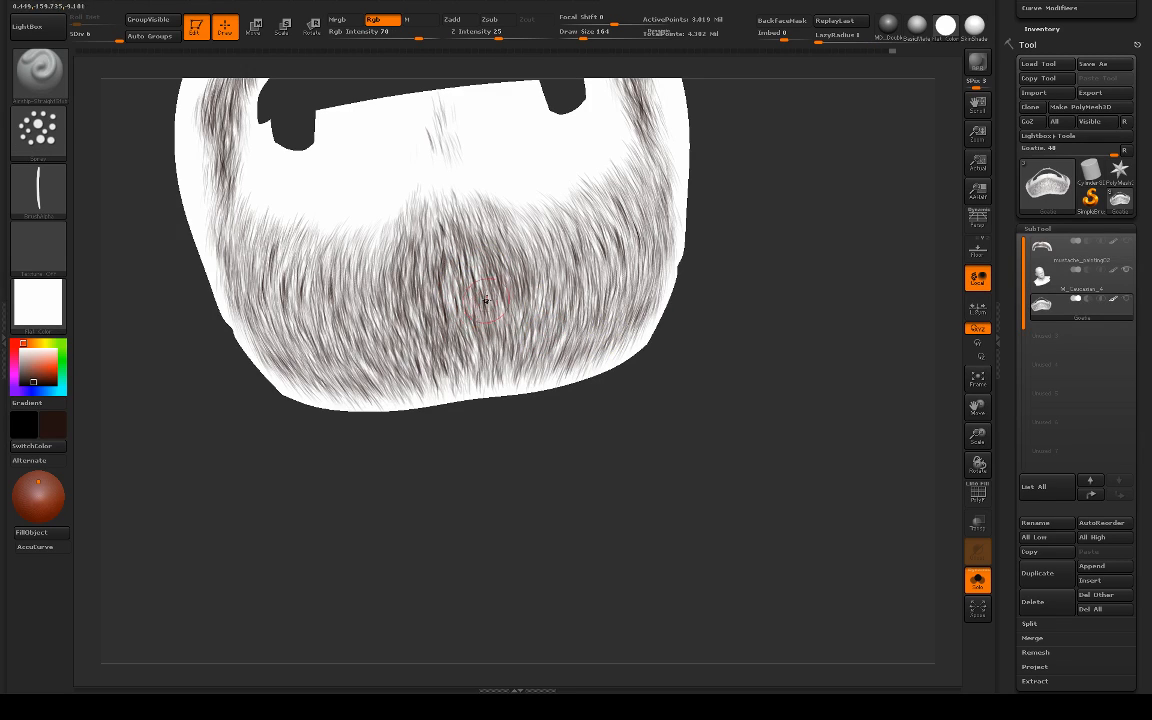
mouse_move(458, 283)
left_mouse_down()
mouse_move(458, 342)
mouse_move(501, 385)
left_mouse_up()
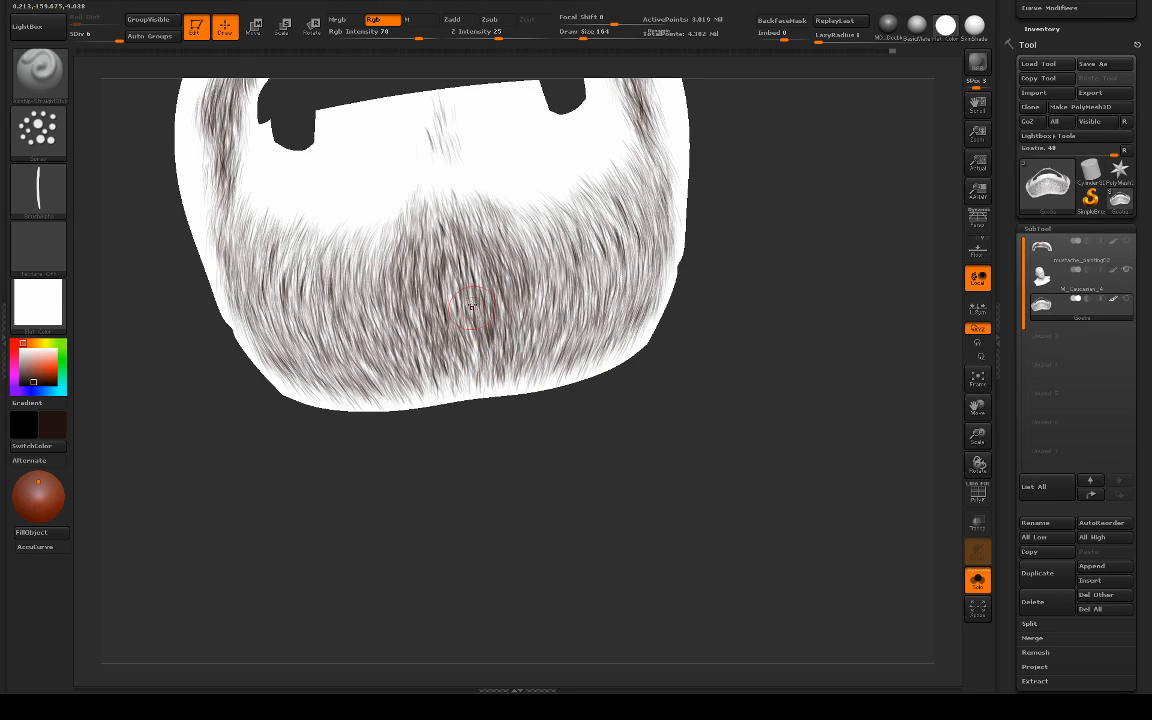
Step: Turn off the solo display and deepen the upper and middle chin hair around the centre line with symmetrical downward strokes
right_click_drag(640, 289, 686, 280)
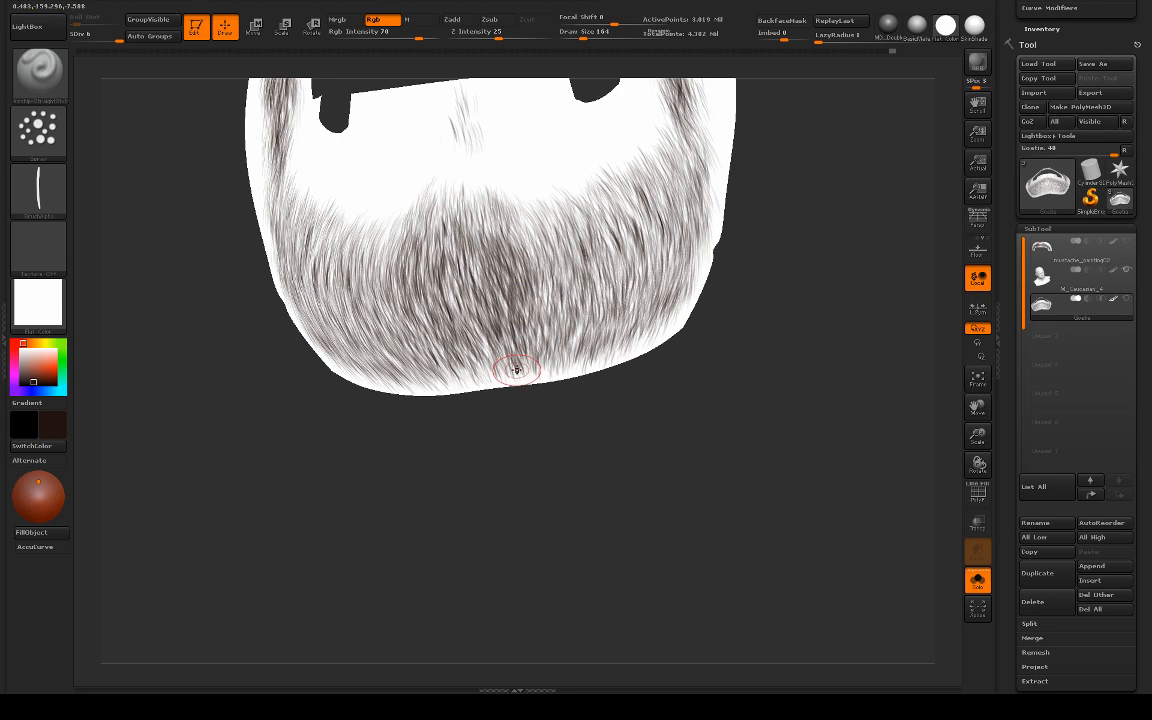
left_click_drag(706, 412, 649, 398, "alt")
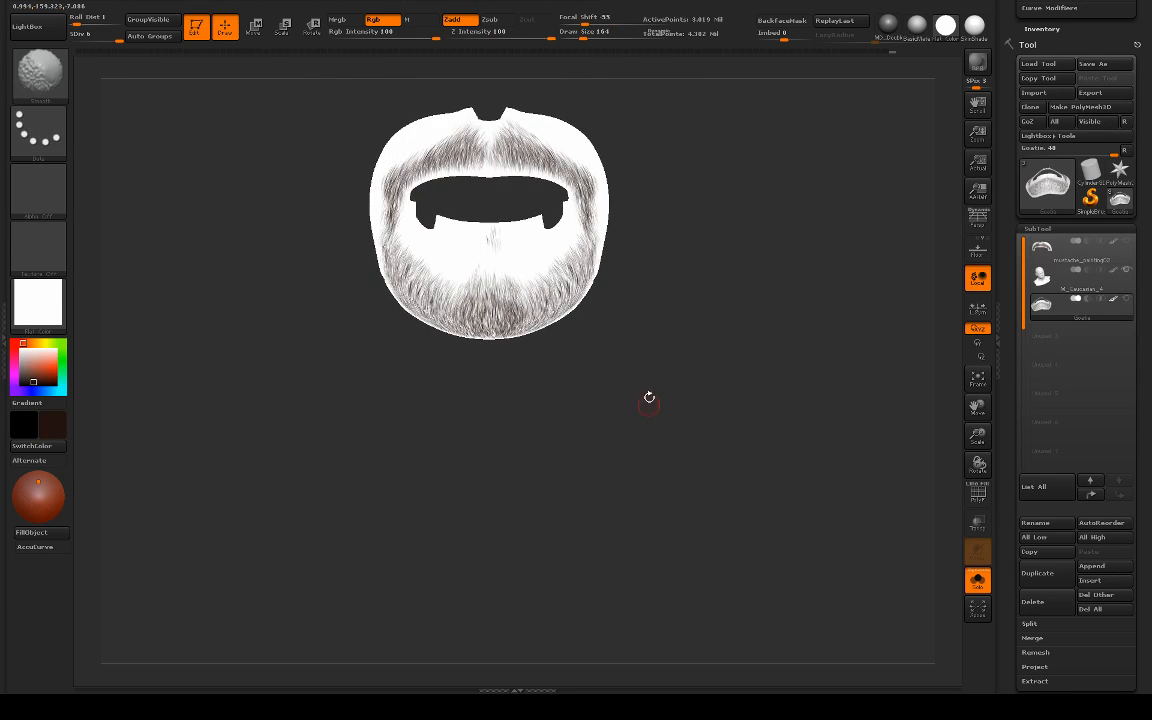
left_click_drag(645, 334, 638, 455, "alt")
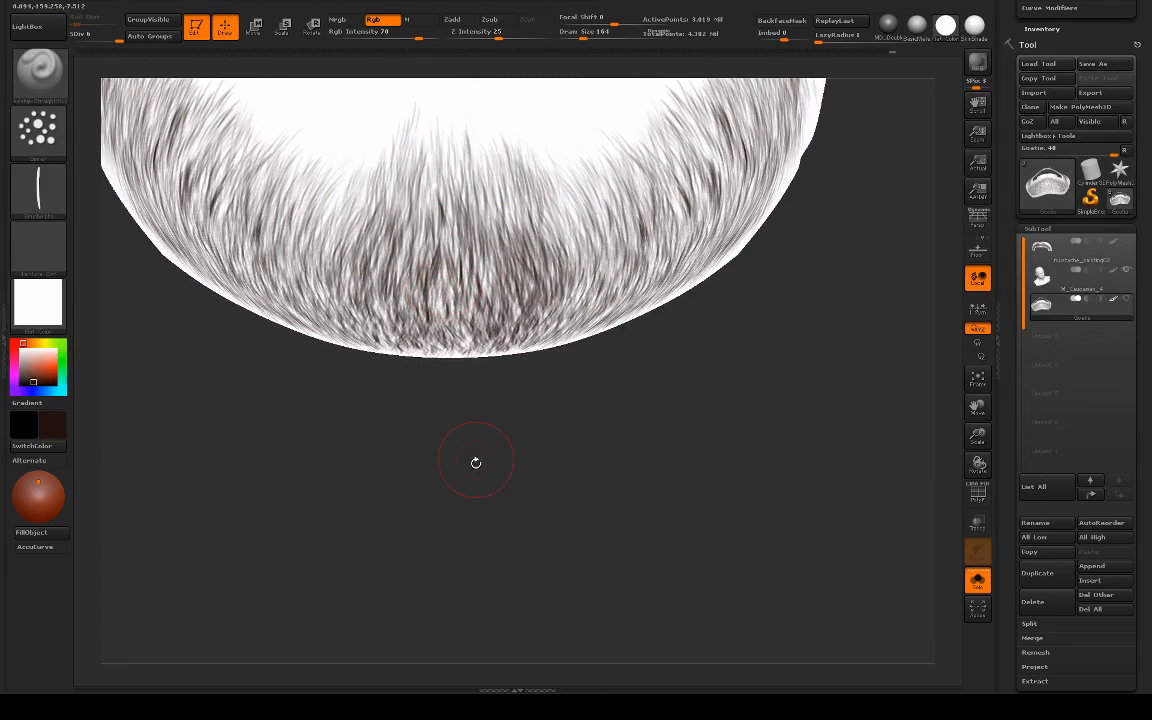
left_click_drag(476, 462, 422, 218)
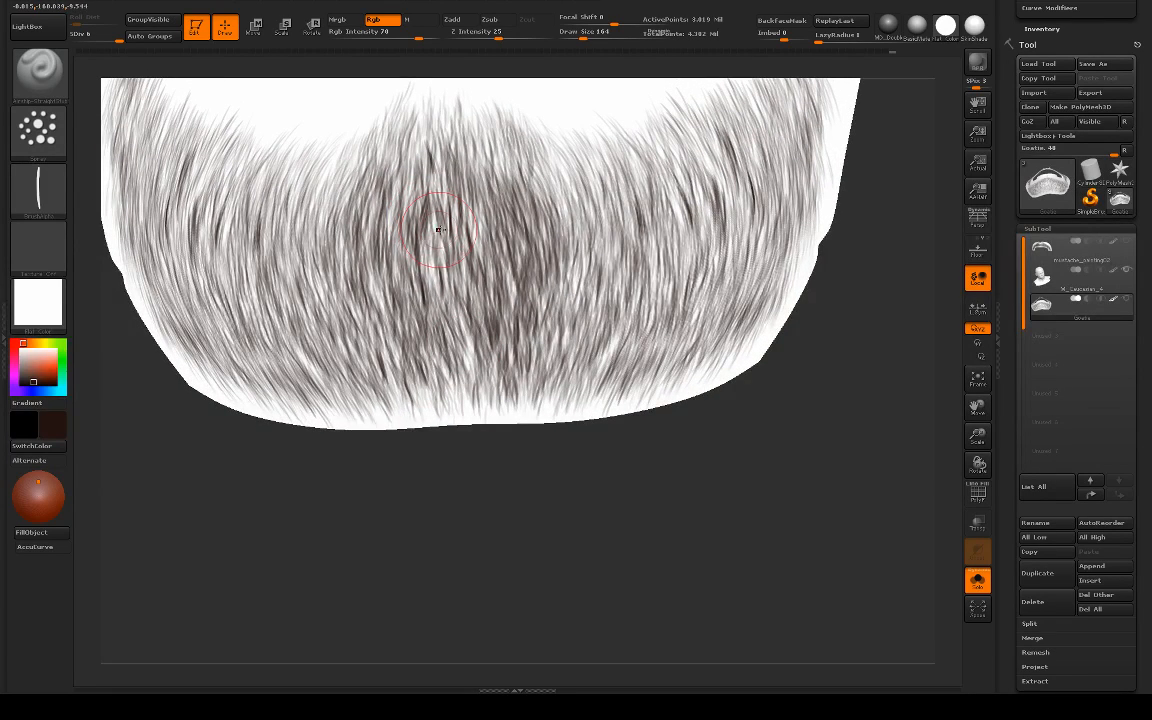
key("alt+s")
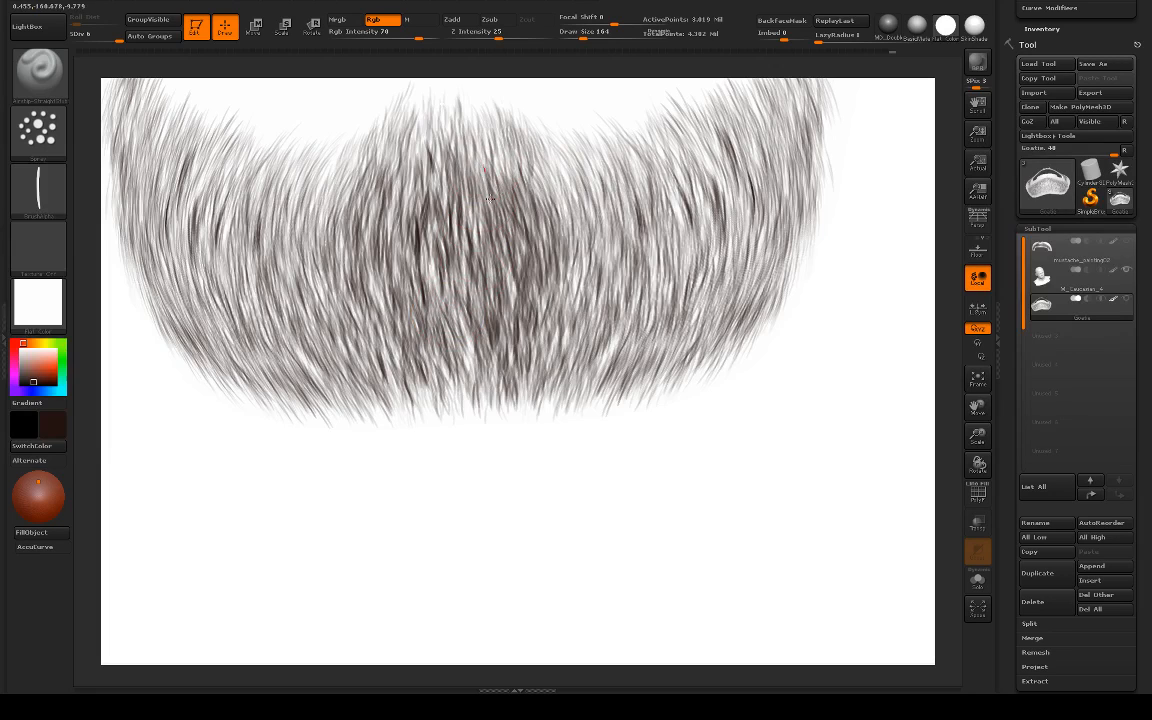
mouse_move(490, 199)
left_mouse_down()
mouse_move(388, 168)
mouse_move(382, 238)
mouse_move(358, 236)
mouse_move(374, 190)
mouse_move(460, 200)
mouse_move(549, 265)
mouse_move(540, 212)
mouse_move(603, 247)
mouse_move(565, 281)
left_mouse_up()
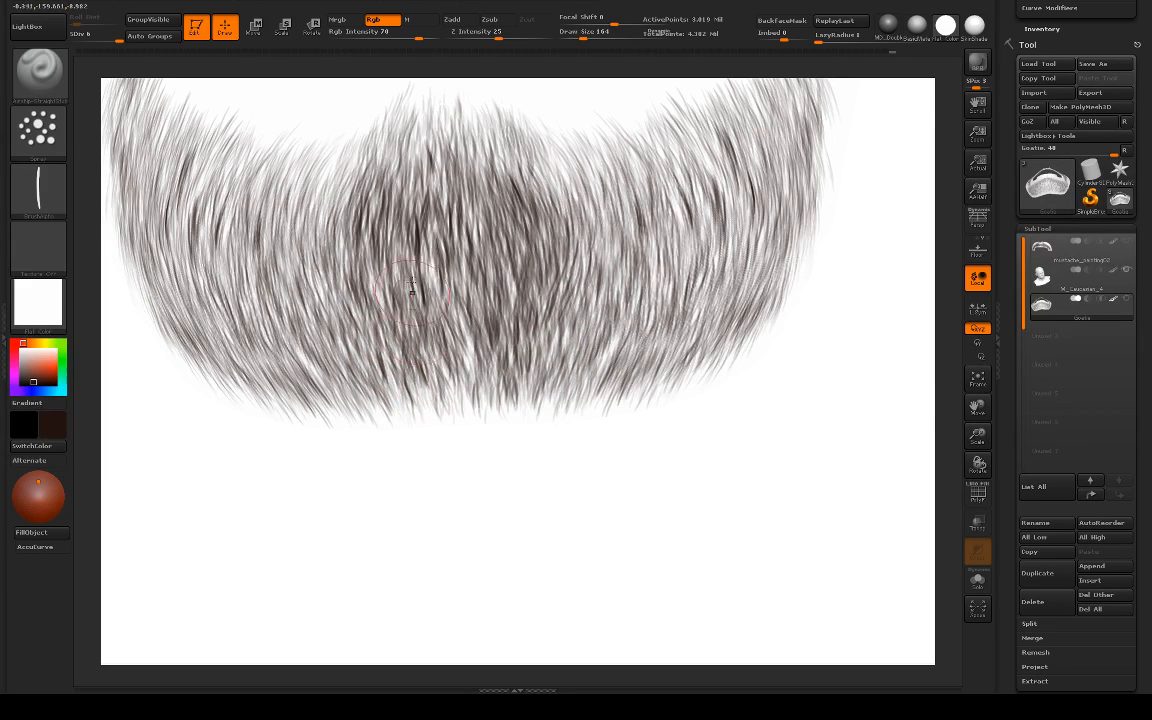
mouse_move(588, 234)
left_mouse_down()
mouse_move(558, 172)
mouse_move(562, 205)
mouse_move(551, 183)
left_mouse_up()
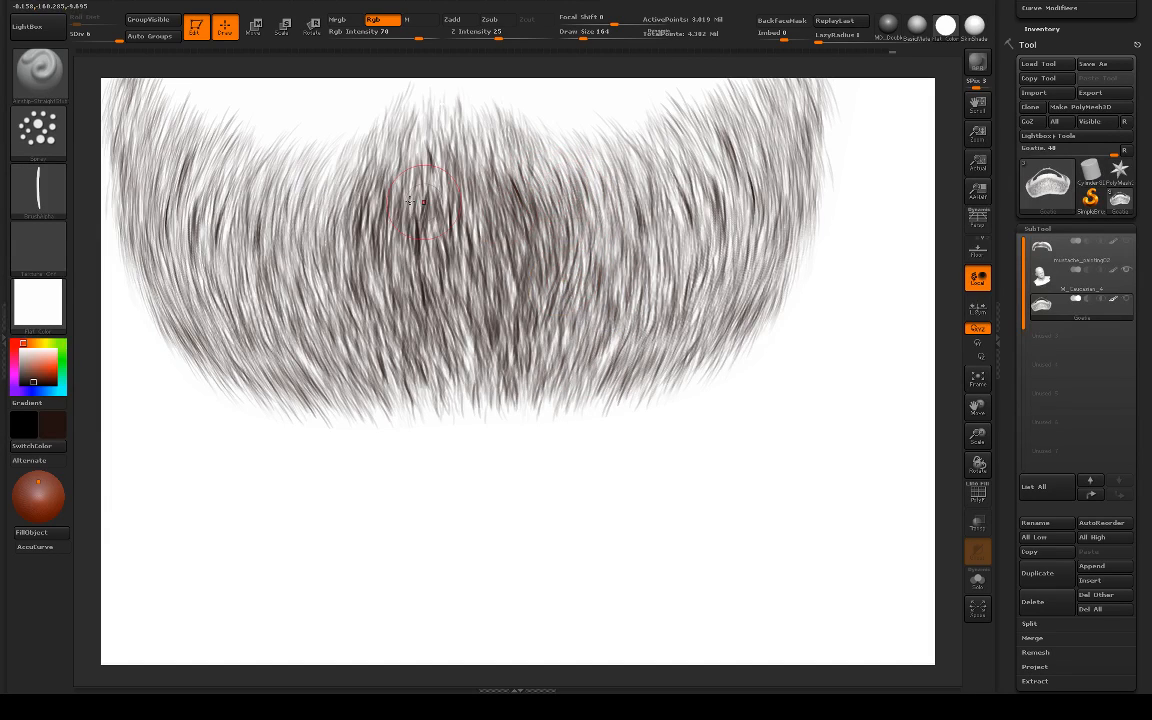
mouse_move(356, 221)
left_mouse_down()
mouse_move(332, 198)
mouse_move(340, 232)
left_mouse_up()
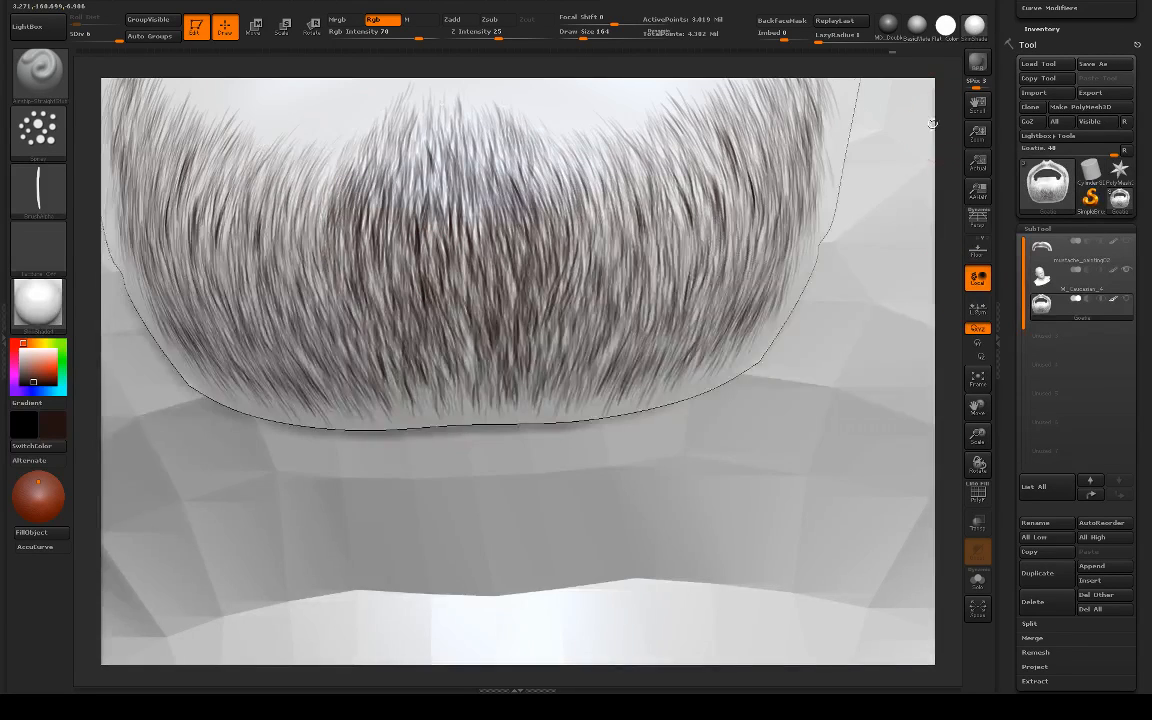
Step: Switch the goatee and head to the SkinShade material and check the goatee on the face at half size from several angles
mouse_move(700, 420)
left_mouse_down()
mouse_move(740, 380)
mouse_move(779, 368)
left_mouse_up()
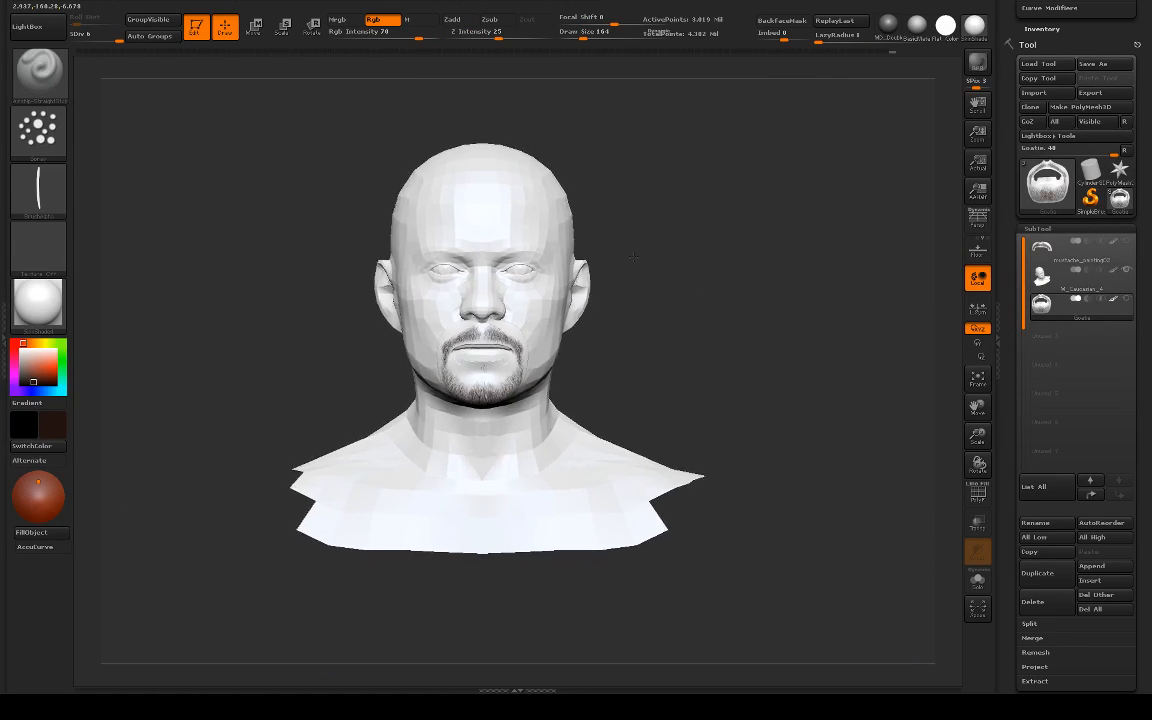
left_click_drag(760, 283, 676, 279)
left_click_drag(327, 337, 368, 328, "alt")
left_click(977, 191)
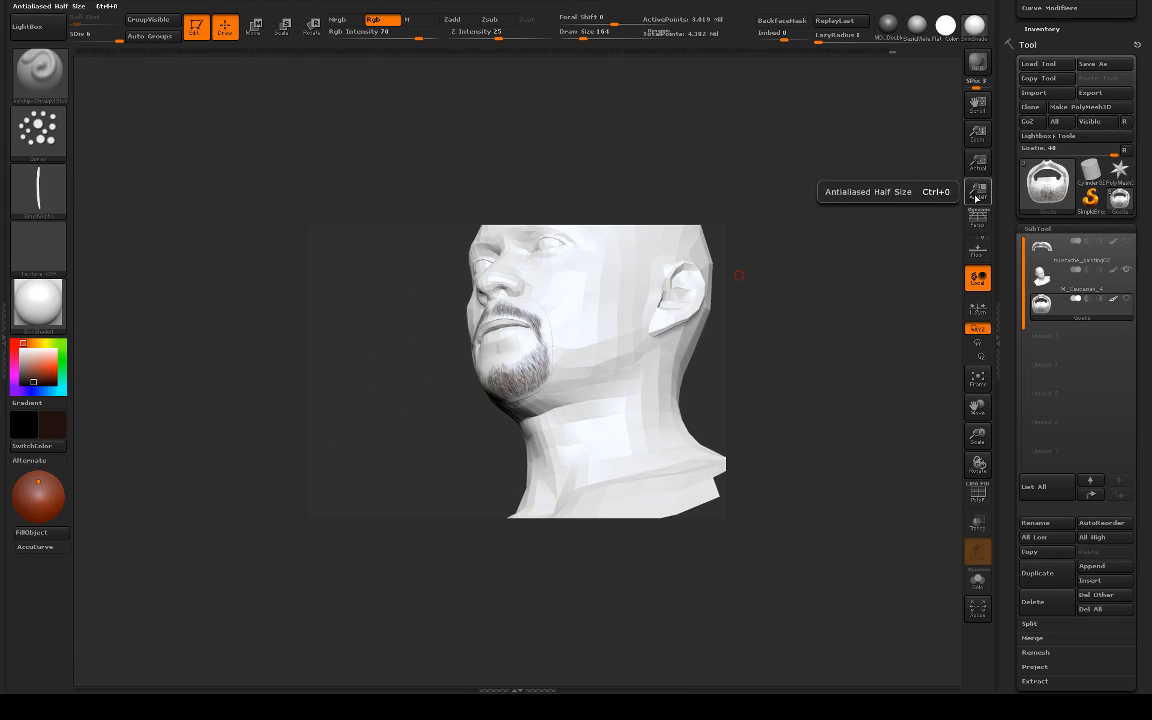
left_click_drag(797, 314, 814, 326, "shift")
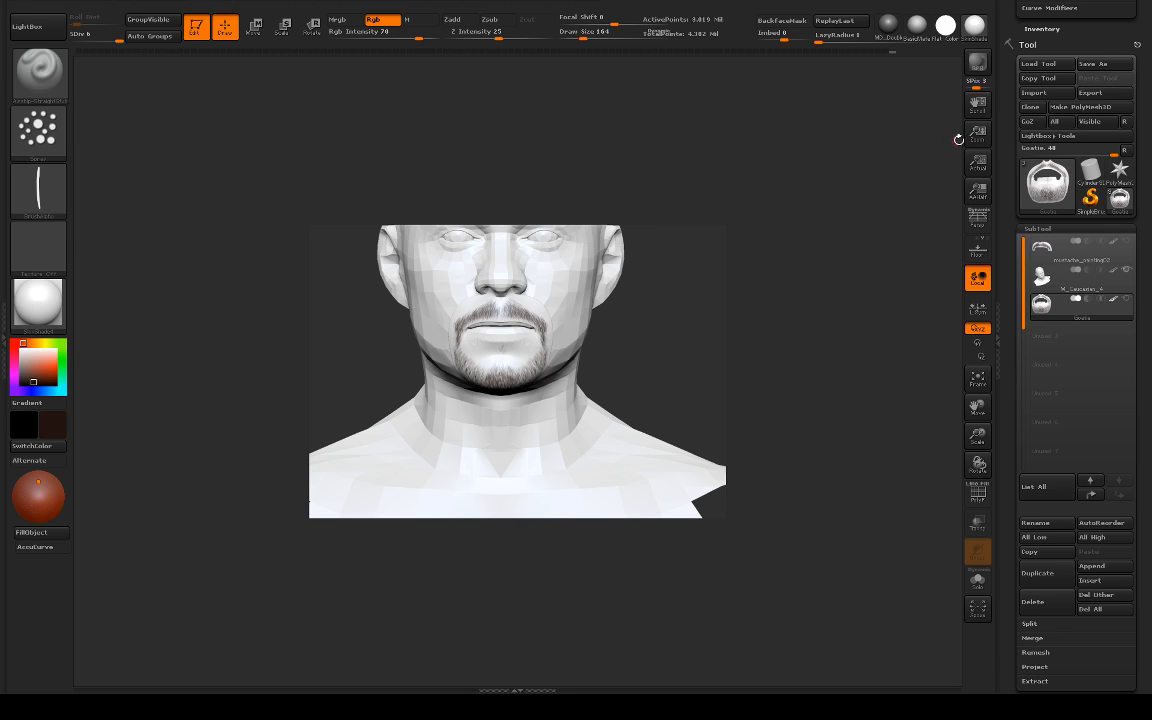
left_click(977, 162)
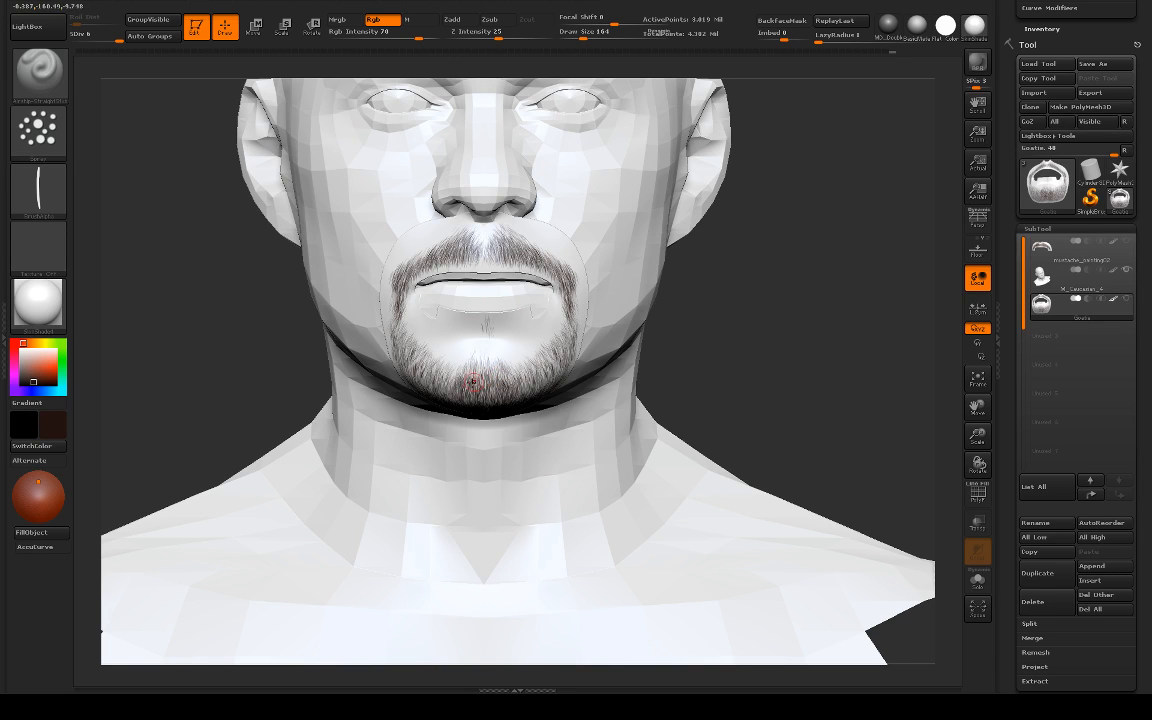
Step: Thicken the hair across the sides of the chin toward the jaw with symmetrical strokes that follow the growth direction
left_click_drag(697, 307, 720, 415, "alt")
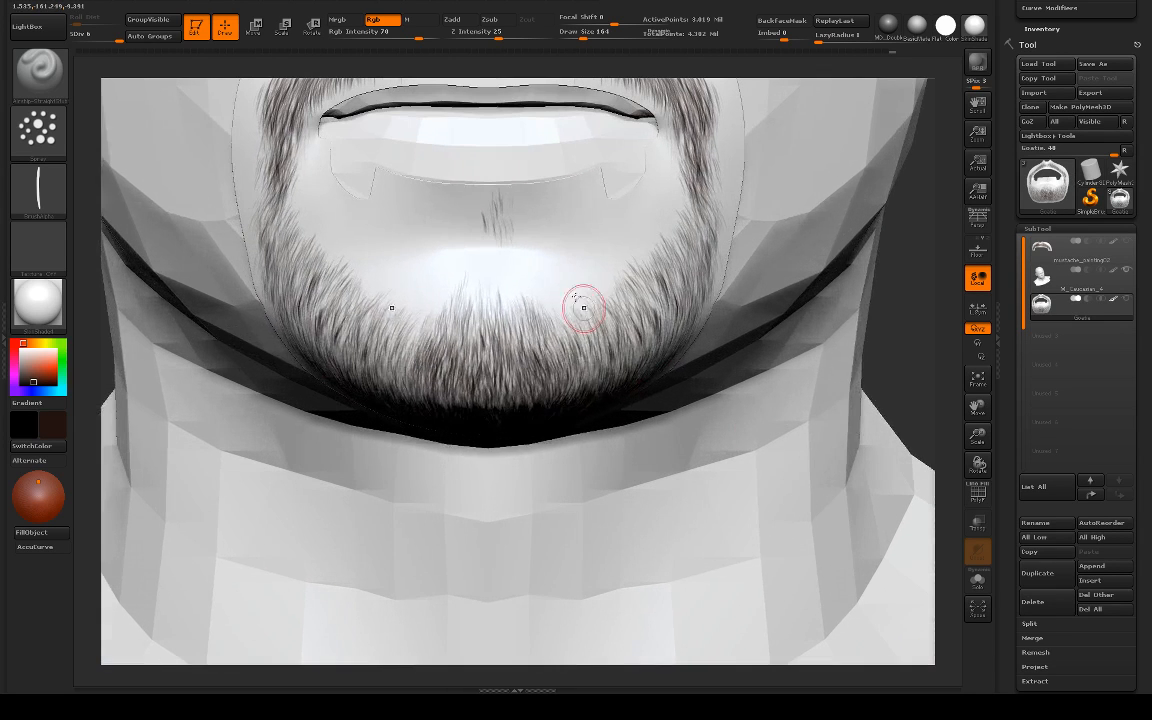
left_click_drag(884, 312, 561, 374)
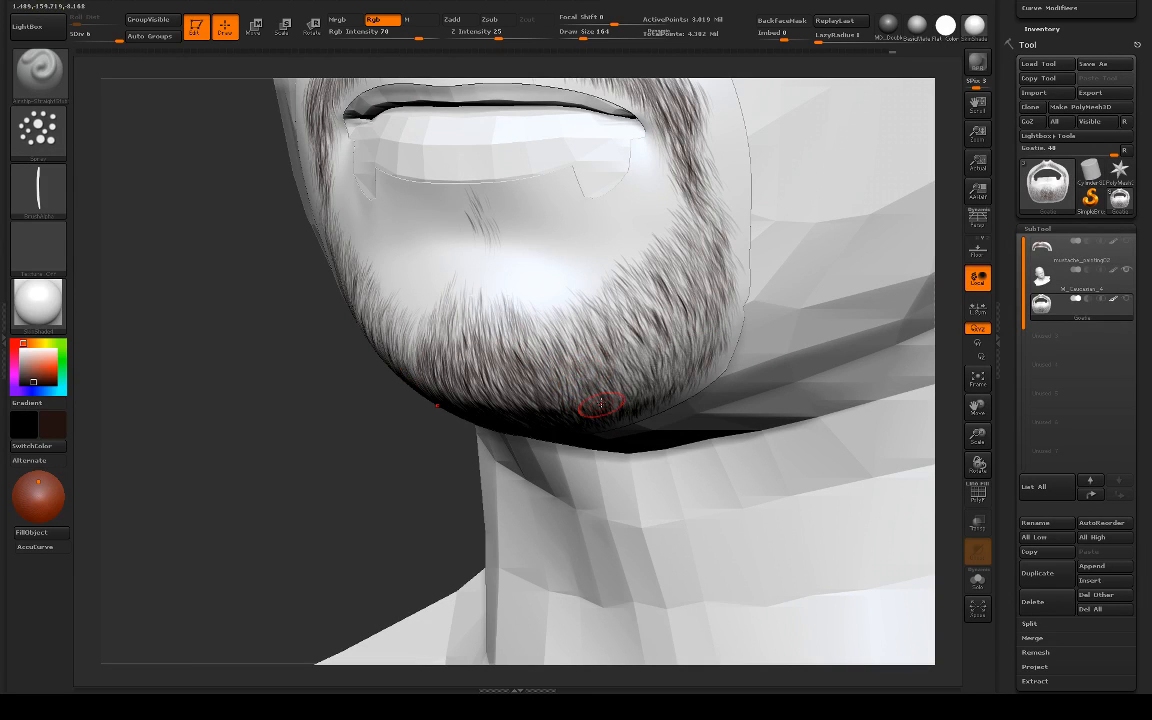
left_click_drag(389, 425, 360, 456)
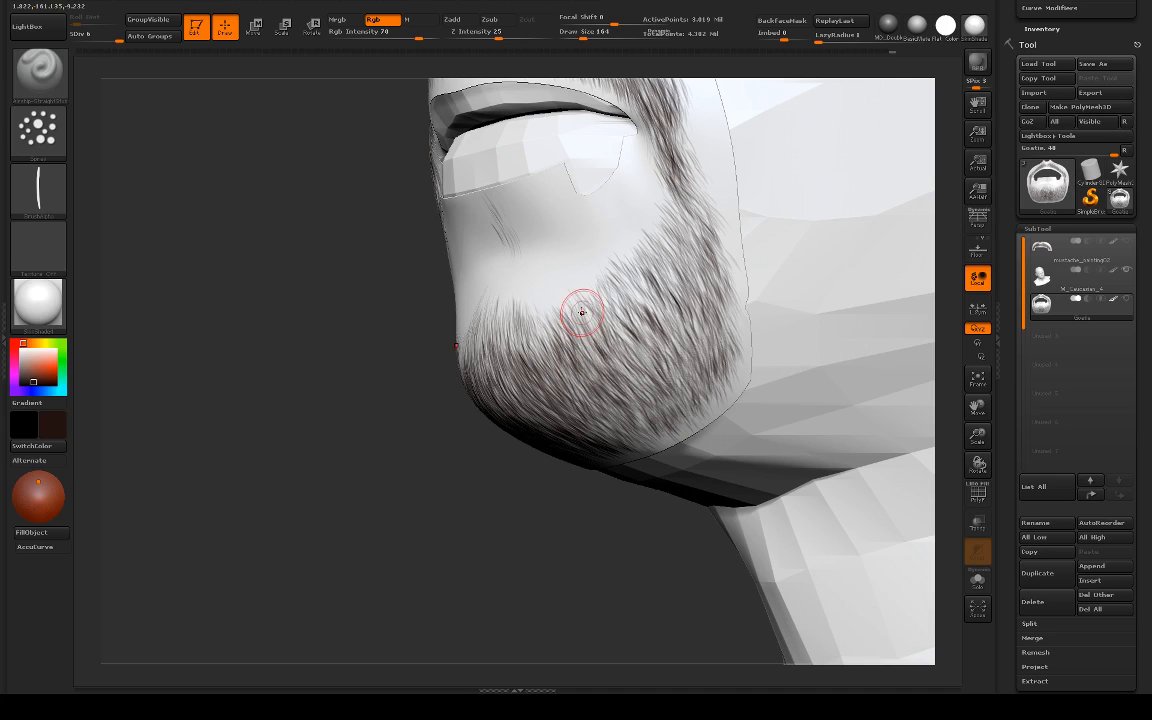
left_click_drag(430, 378, 612, 394)
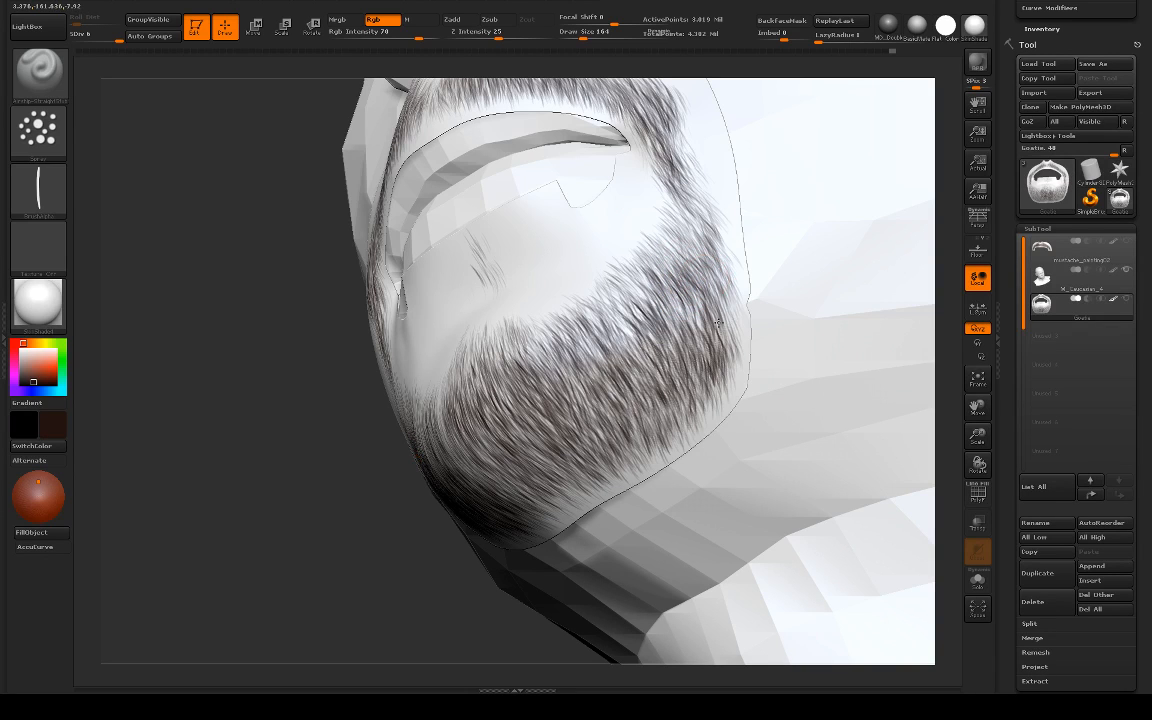
mouse_move(331, 438)
left_mouse_down()
mouse_move(327, 478)
mouse_move(337, 420)
left_mouse_up()
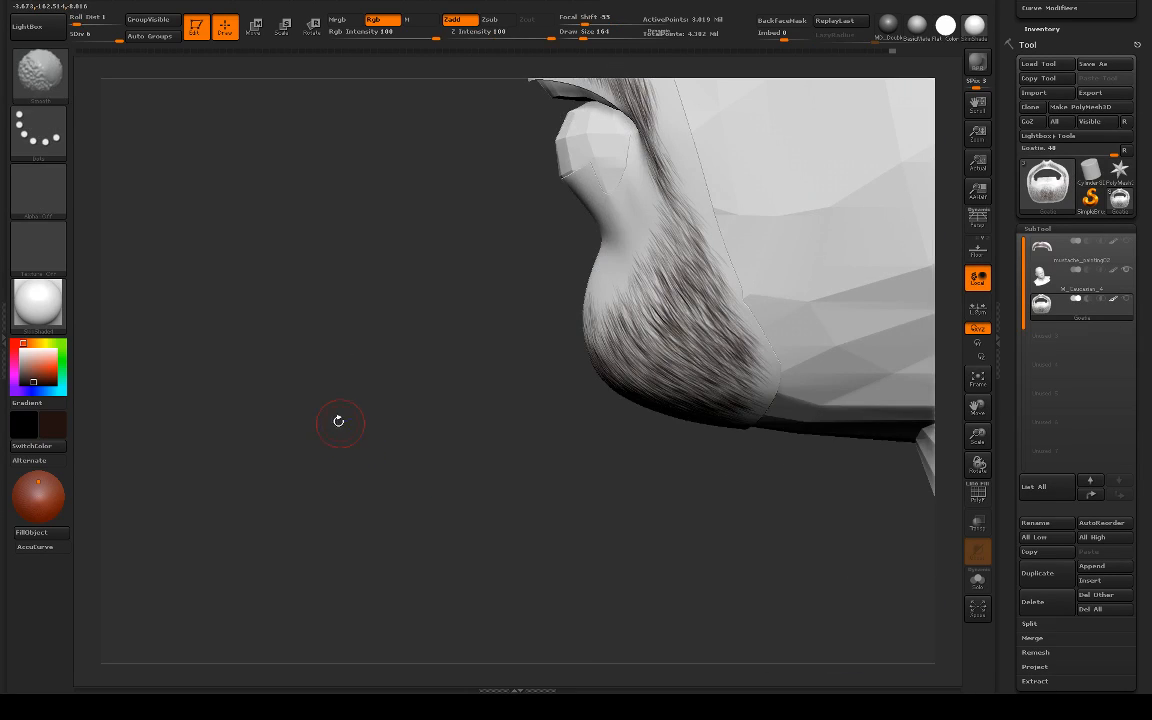
left_click_drag(491, 471, 372, 413, "alt")
left_click_drag(475, 383, 555, 465, "alt")
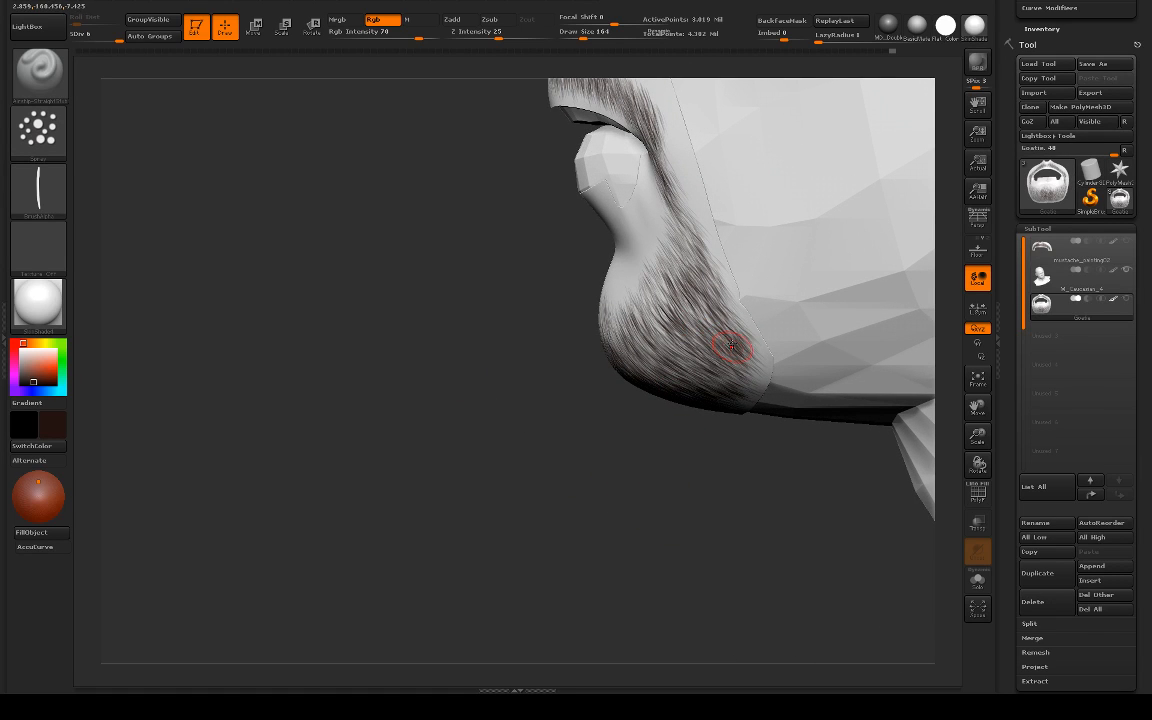
Step: Switch to the Standard brush and examine the goatee's side and underside along the mesh border
key("b")
key("s")
key("t")
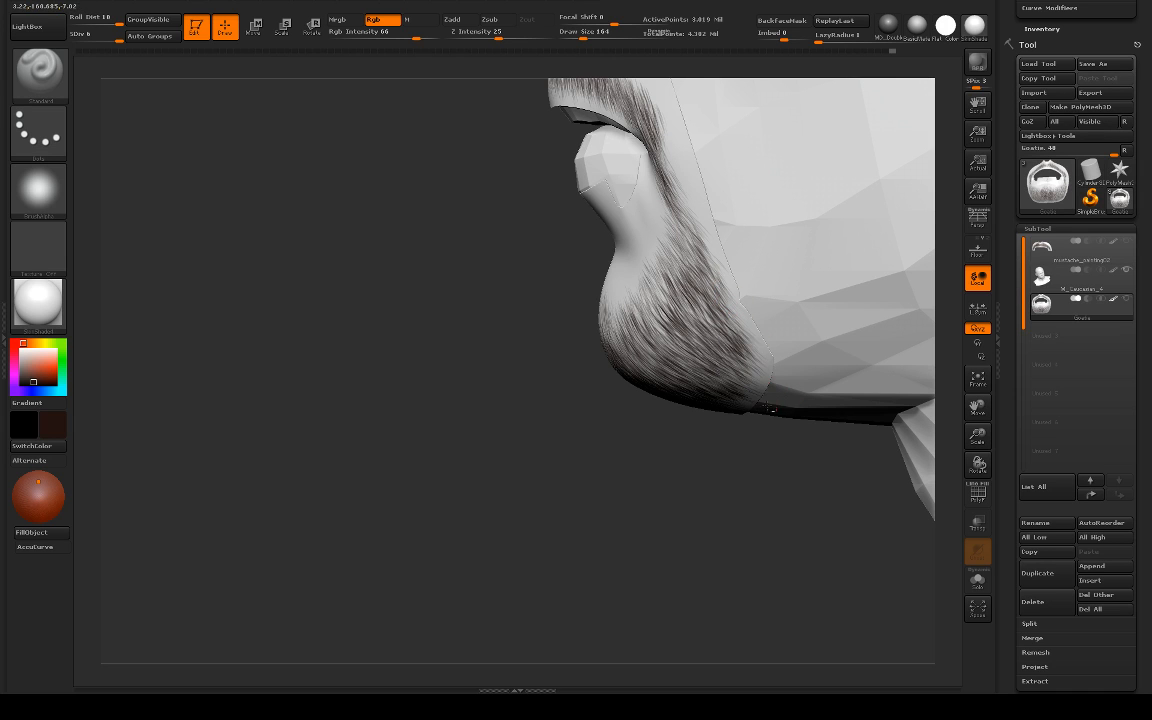
left_click_drag(714, 452, 685, 403)
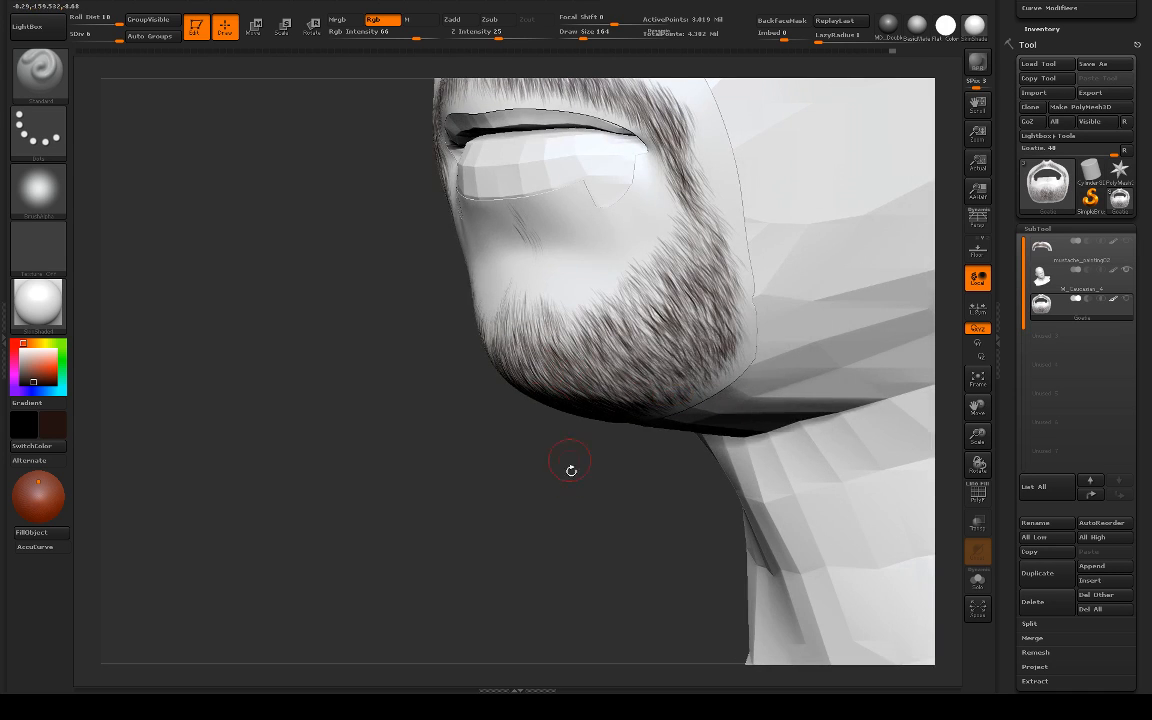
left_click_drag(571, 470, 748, 316)
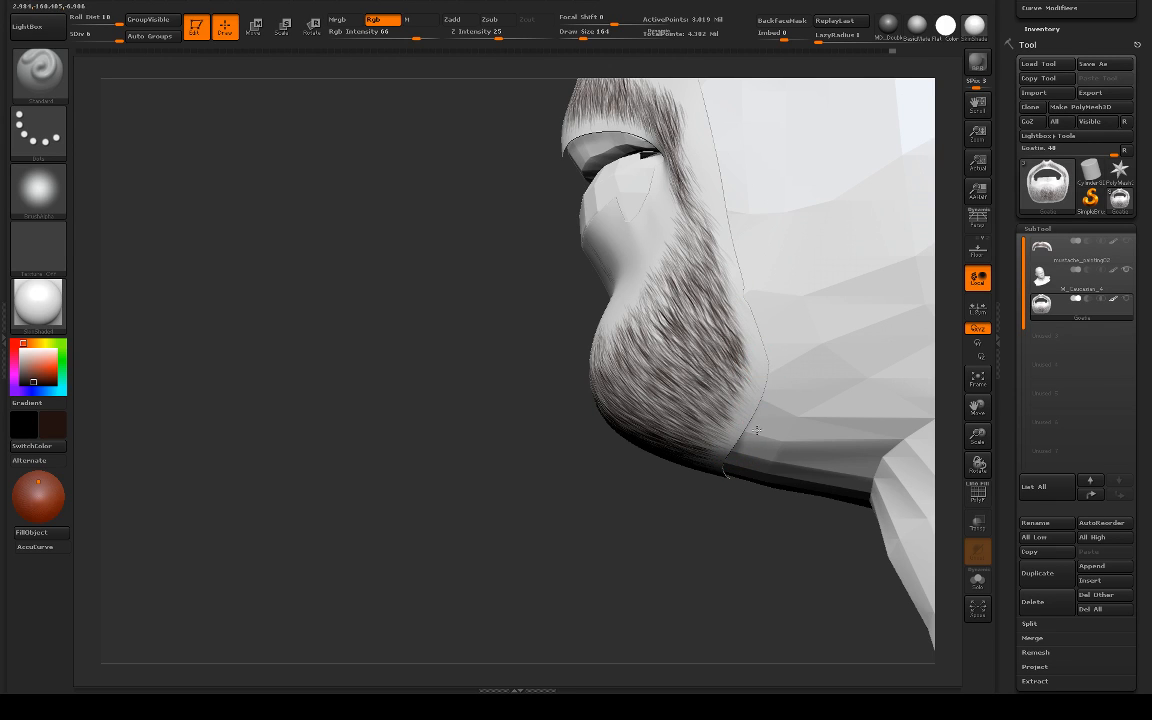
left_click_drag(676, 538, 700, 425)
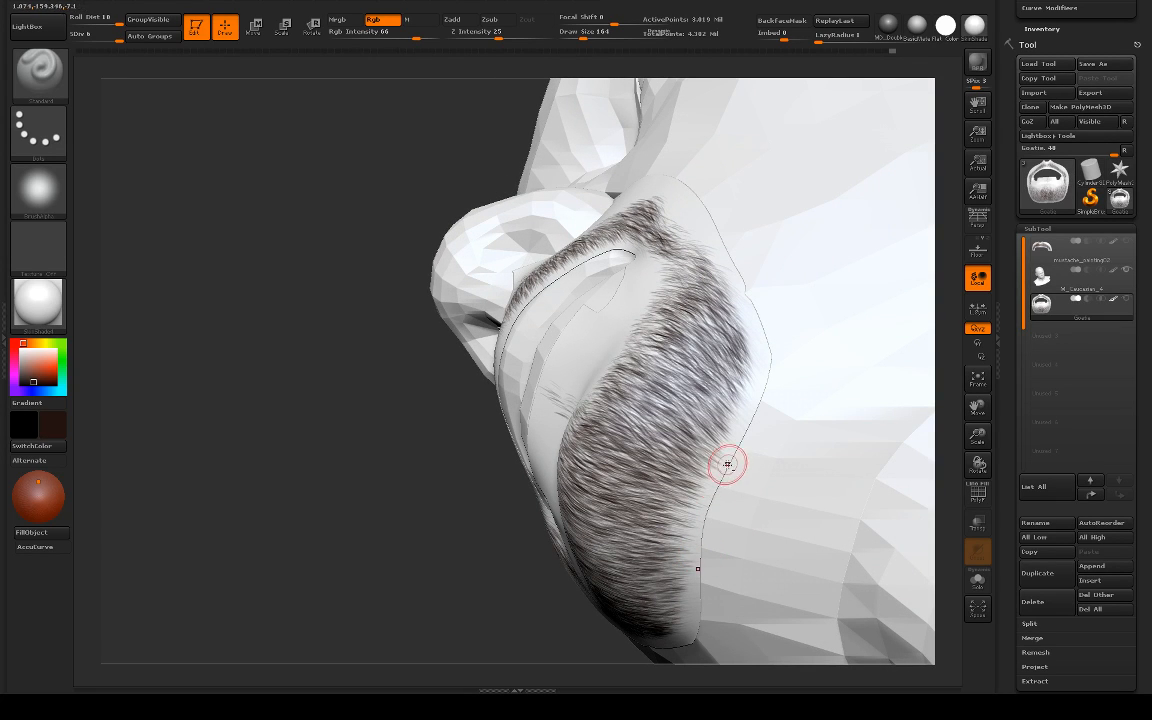
left_click_drag(386, 432, 479, 444)
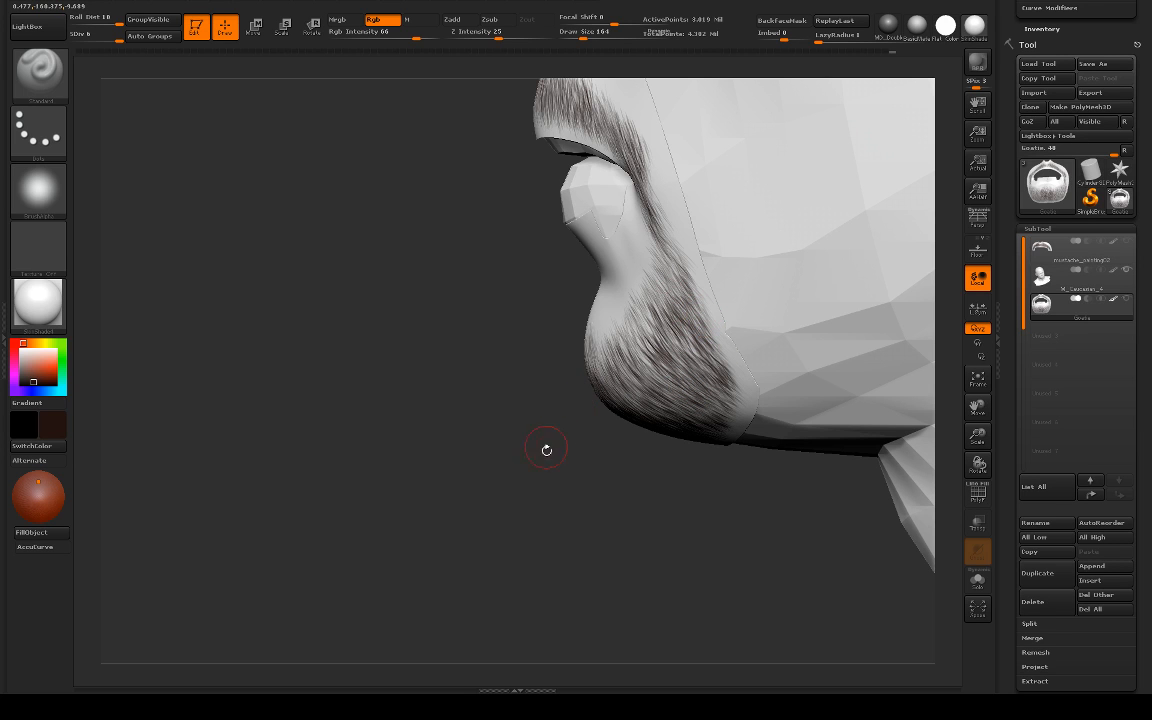
left_click_drag(502, 492, 629, 507)
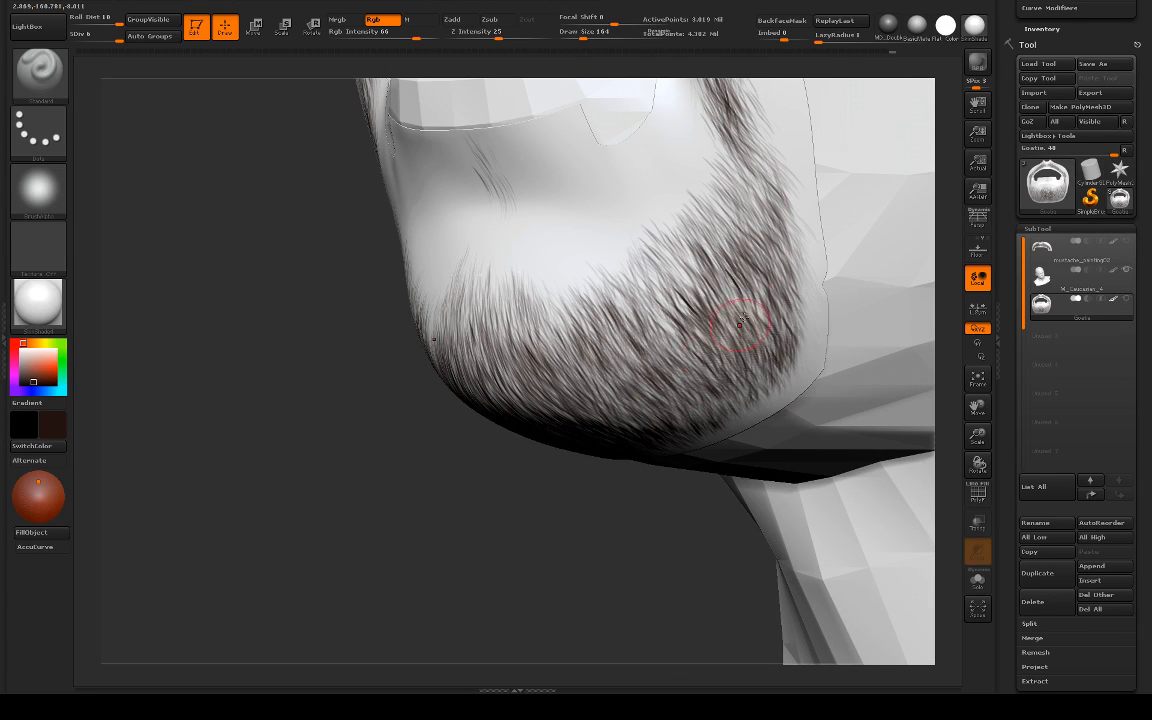
Step: Reselect the Airship straight stubble brush and build up the hair on the side of the goatee down along its rear edge
key("b")
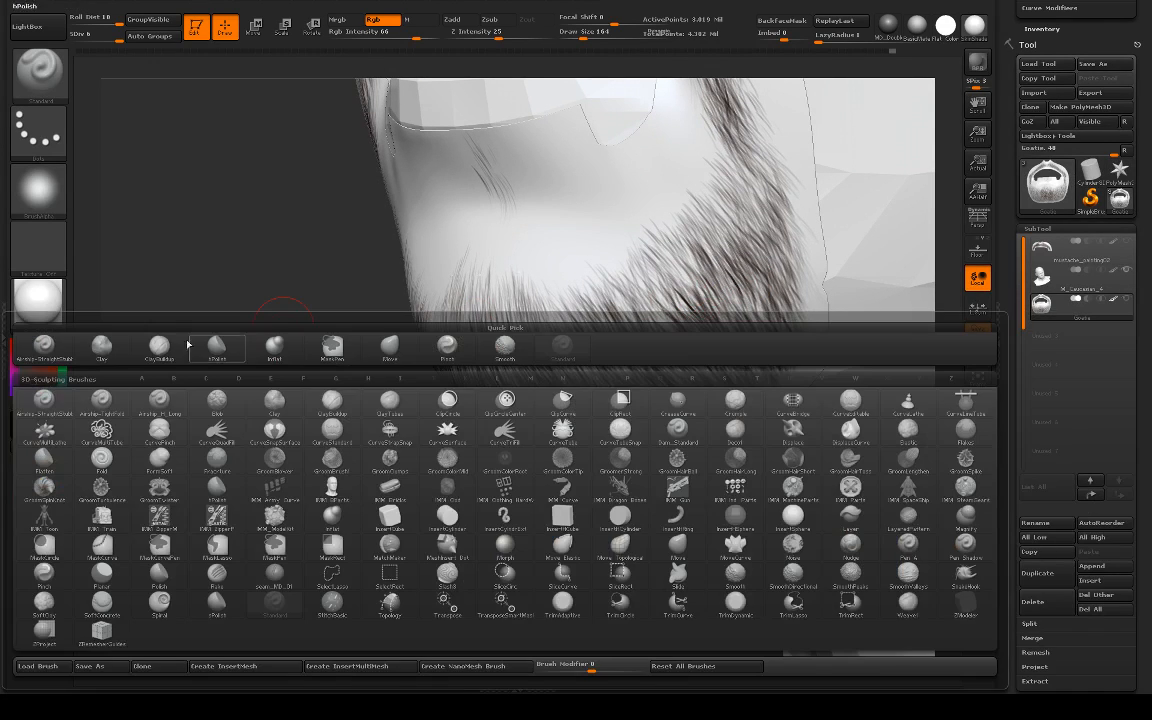
left_click(44, 344)
left_click_drag(387, 383, 387, 395)
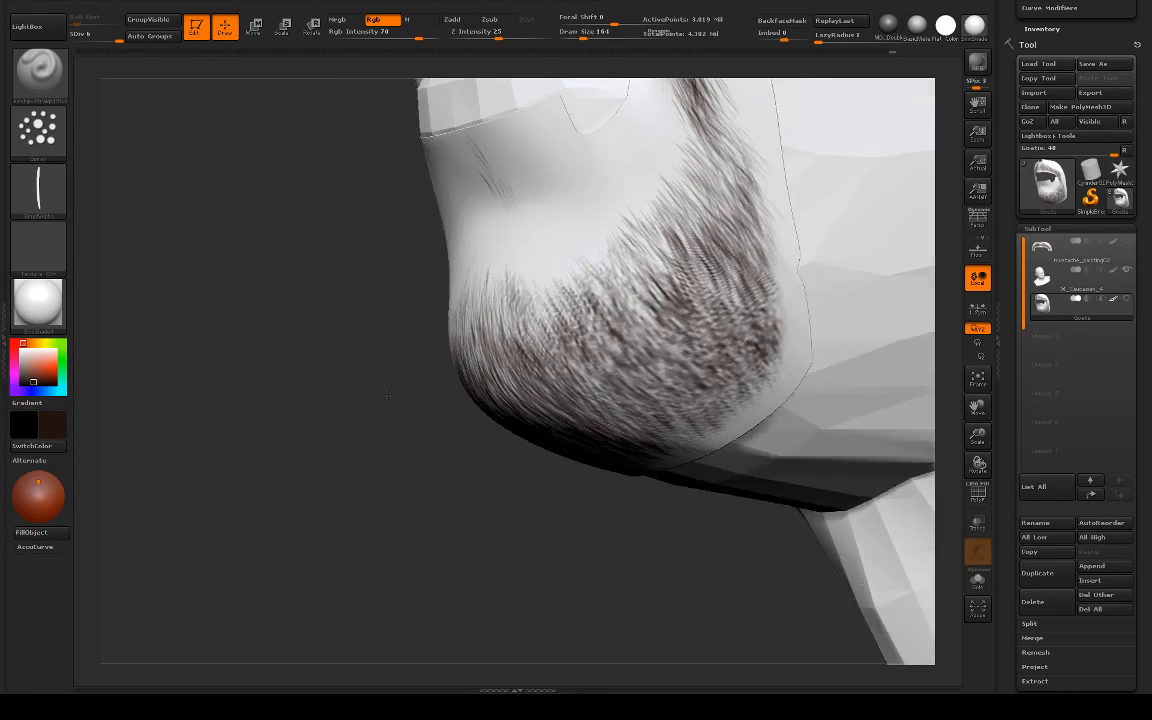
key("s")
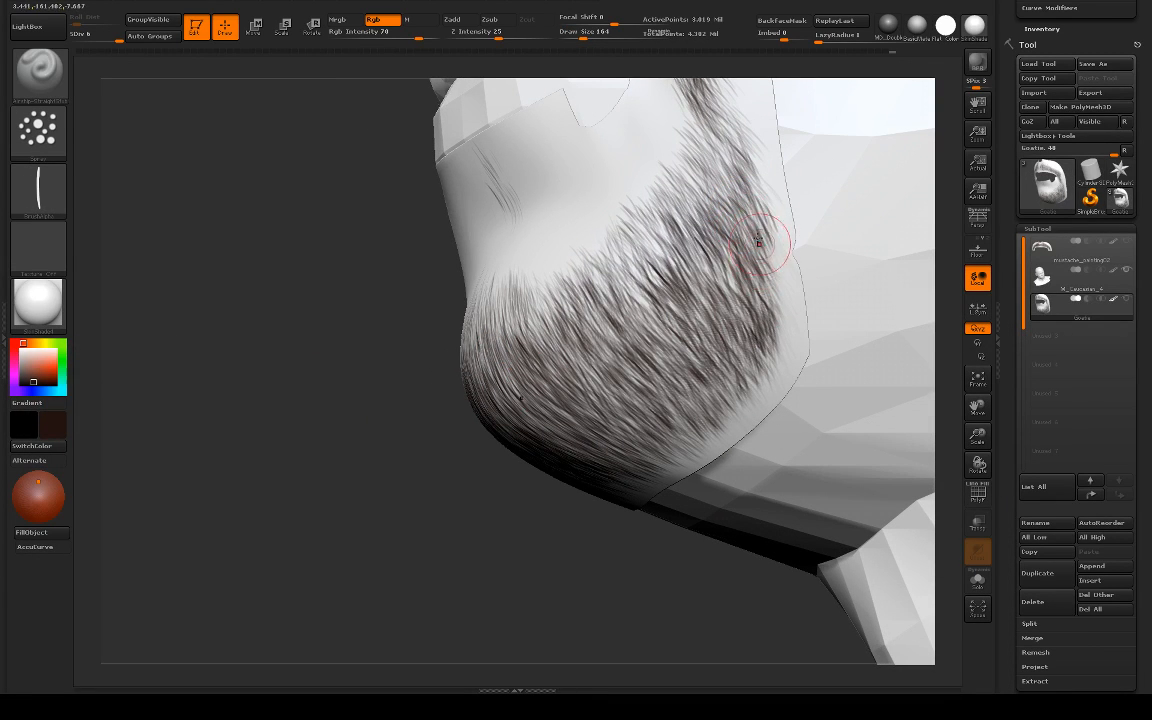
left_click_drag(759, 243, 779, 332)
mouse_move(764, 255)
left_mouse_down()
mouse_move(750, 309)
mouse_move(776, 373)
mouse_move(768, 310)
mouse_move(777, 400)
mouse_move(764, 337)
mouse_move(767, 379)
mouse_move(746, 411)
mouse_move(715, 371)
mouse_move(668, 384)
mouse_move(645, 374)
left_mouse_up()
Step: Extend the dense side hair toward the lower rear corner of the goatee under the jaw with backward-sweeping strokes
key("b")
key("c")
key("b")
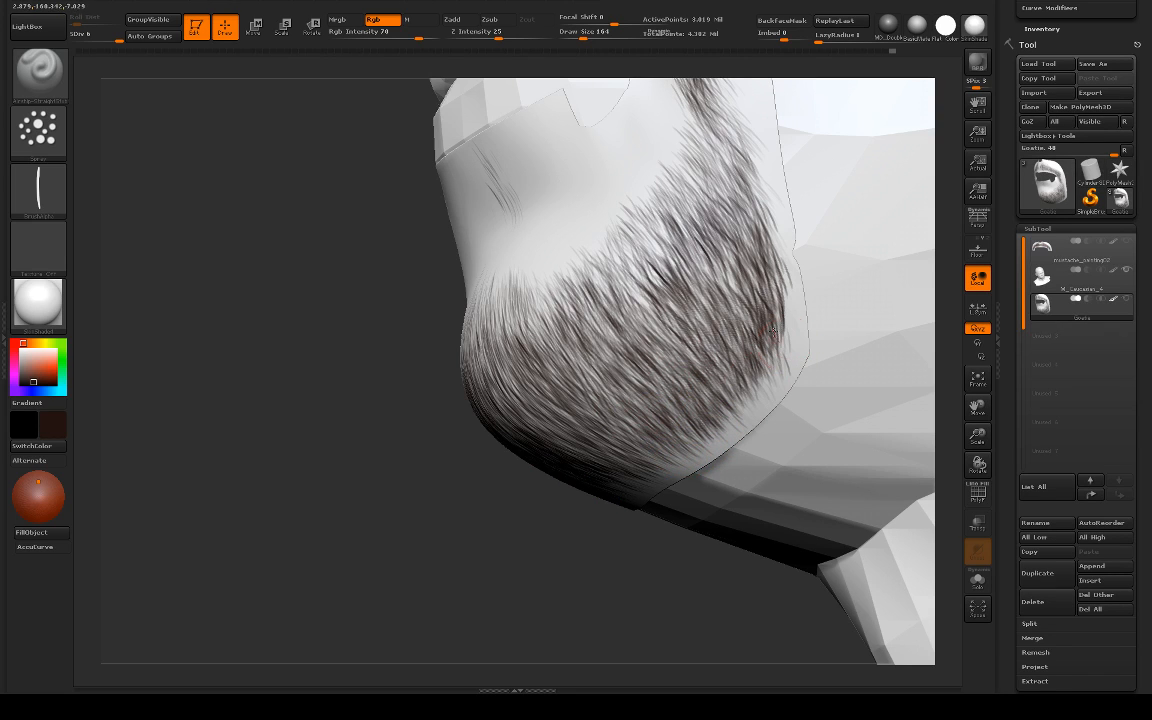
left_click_drag(628, 571, 547, 515, "alt")
left_click_drag(693, 350, 782, 462, "alt")
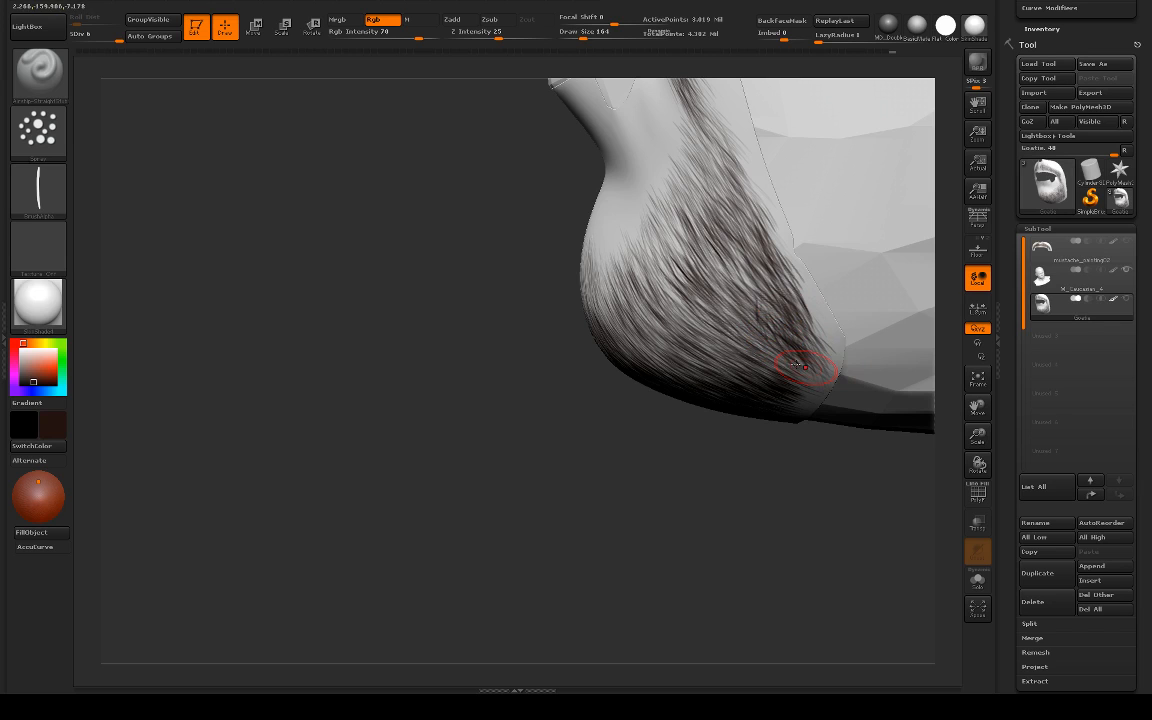
Step: Undo the most recent hair strokes along the rear edge of the goatee
left_click_drag(780, 499, 610, 497)
key("ctrl+z")
key("ctrl+z")
key("ctrl+z")
key("ctrl+z")
key("ctrl+z")
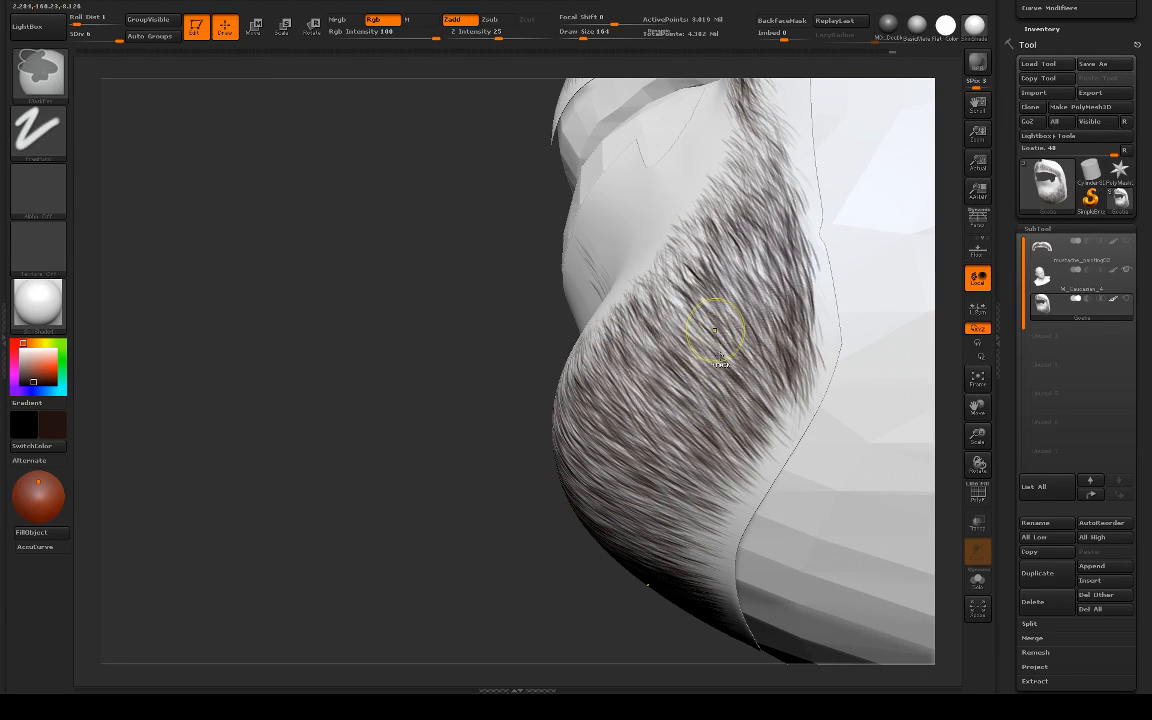
key("ctrl+z")
key("ctrl+z")
key("ctrl+z")
key("ctrl+z")
key("ctrl+z")
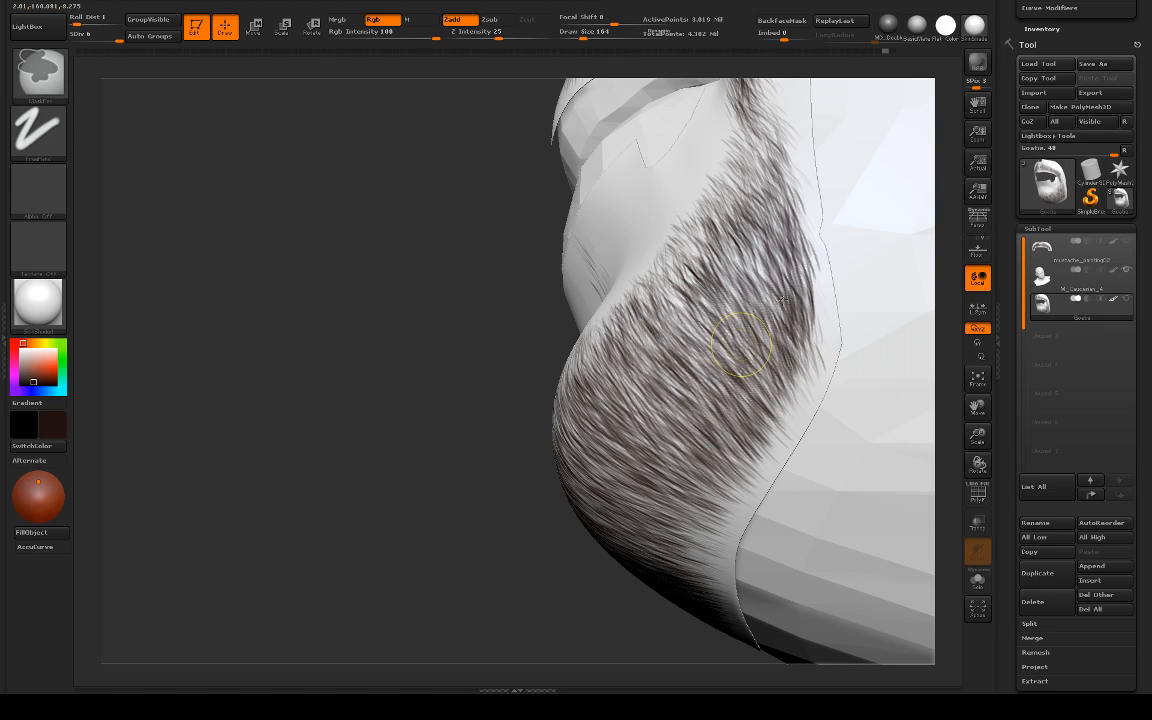
key("ctrl+z")
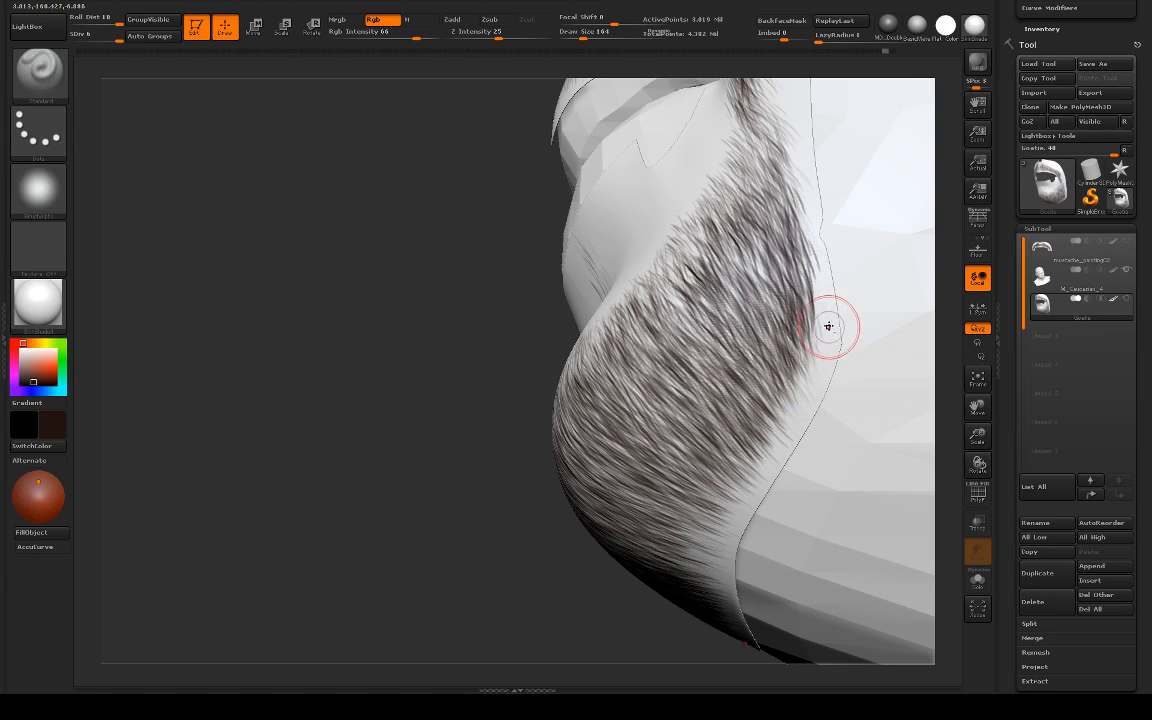
Step: Turn on perspective distortion and check the goatee on the head from the front and side
left_click_drag(776, 480, 761, 500)
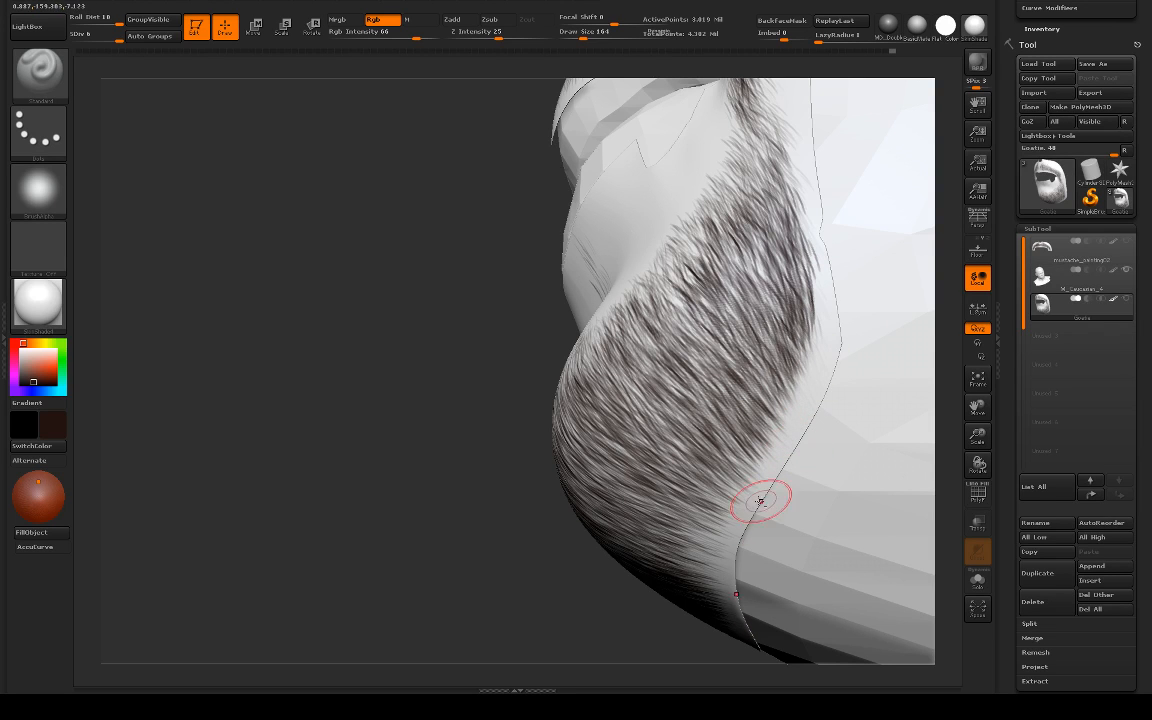
mouse_move(450, 638)
left_mouse_down("alt")
mouse_move(372, 460)
mouse_move(736, 443)
left_mouse_up("alt")
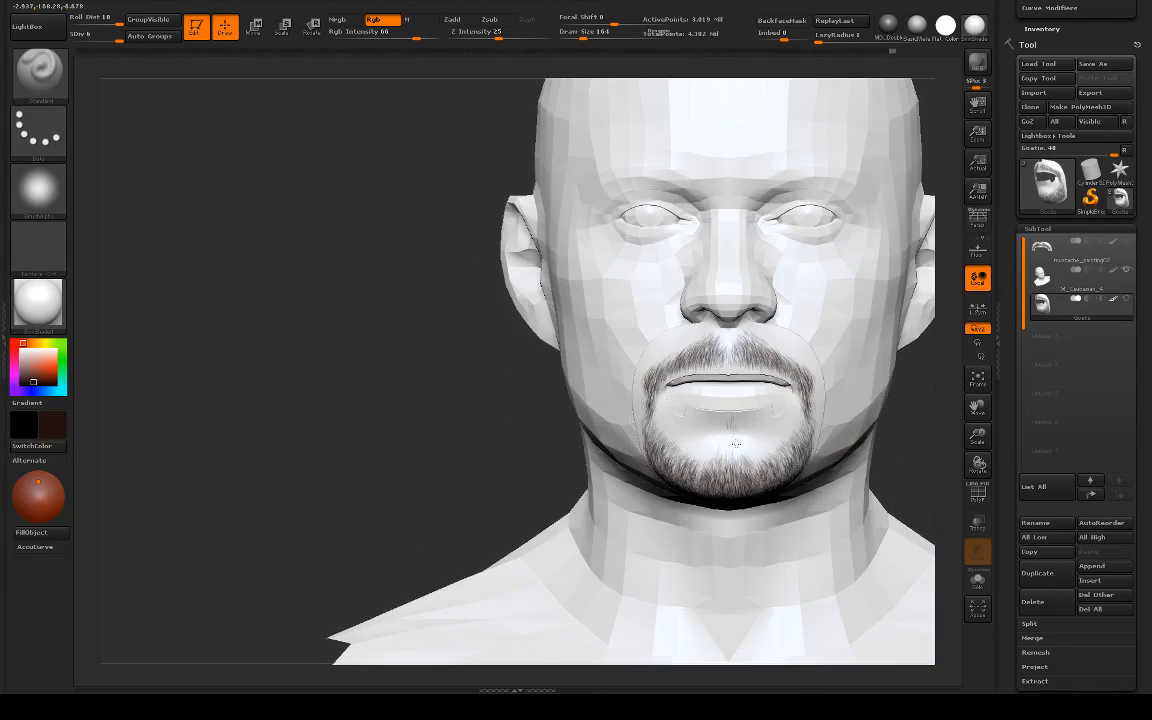
left_click_drag(892, 433, 732, 373, "alt")
left_click_drag(841, 381, 662, 328)
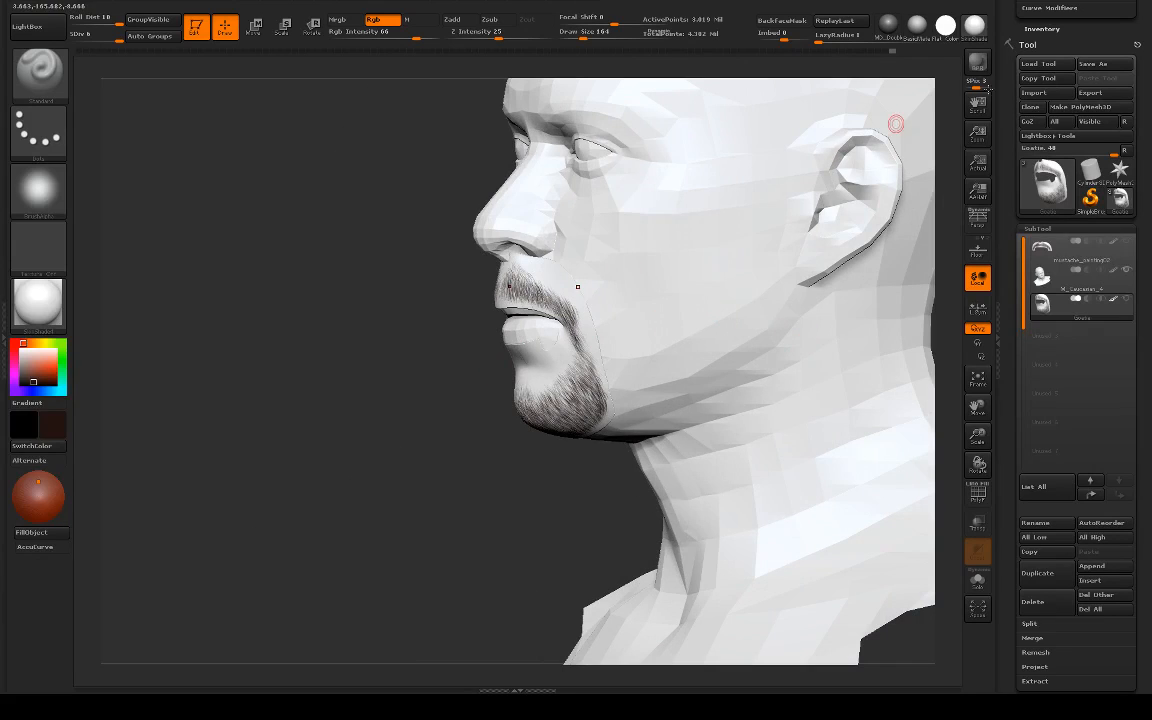
left_click(978, 218)
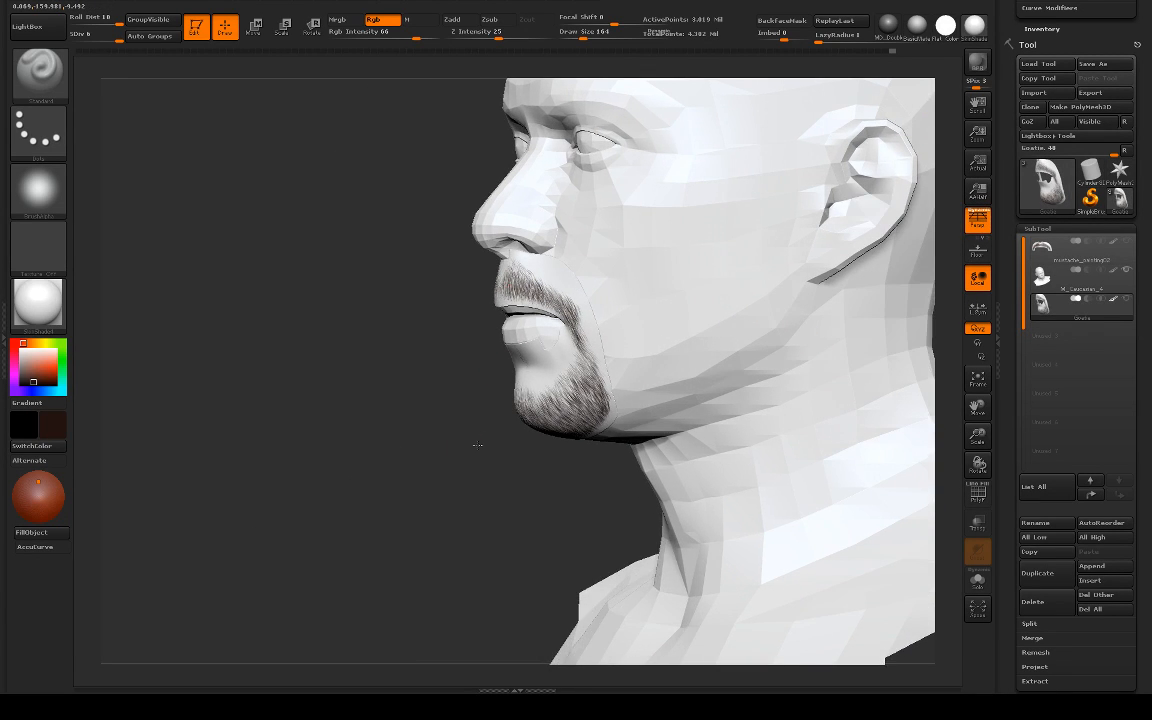
left_click_drag(430, 398, 590, 408)
left_click_drag(722, 324, 505, 483)
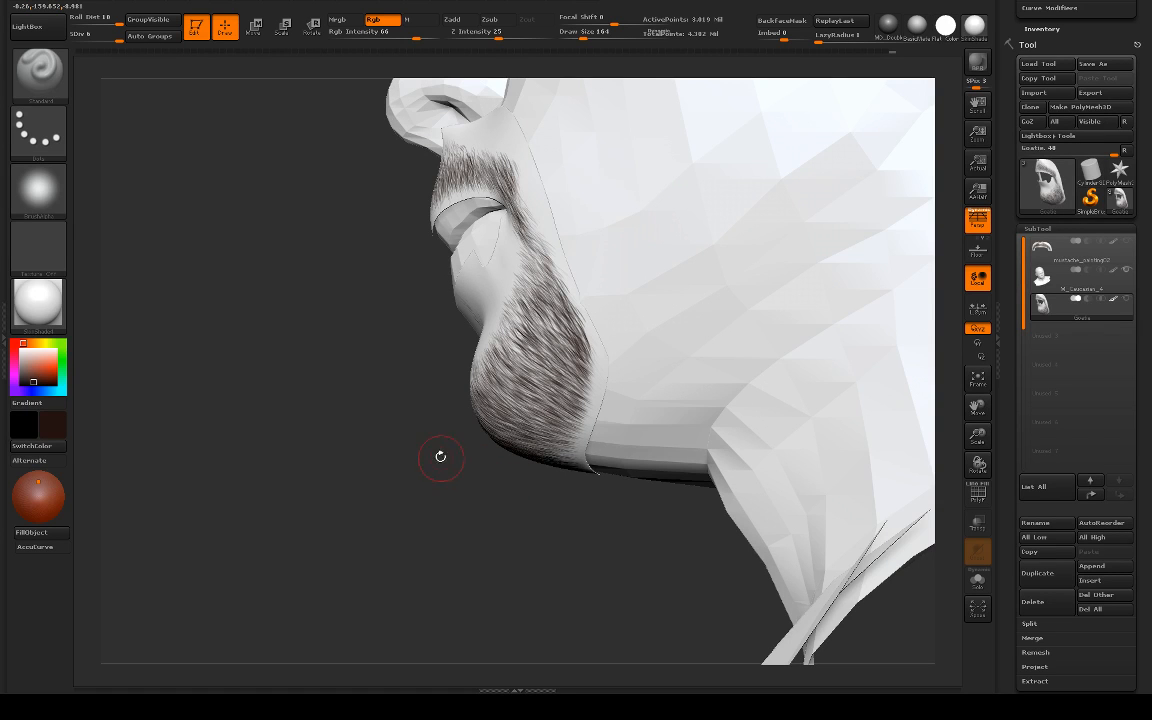
Step: Examine the goatee's side, underside and rear border along the jaw in perspective view
key("alt+Tab")
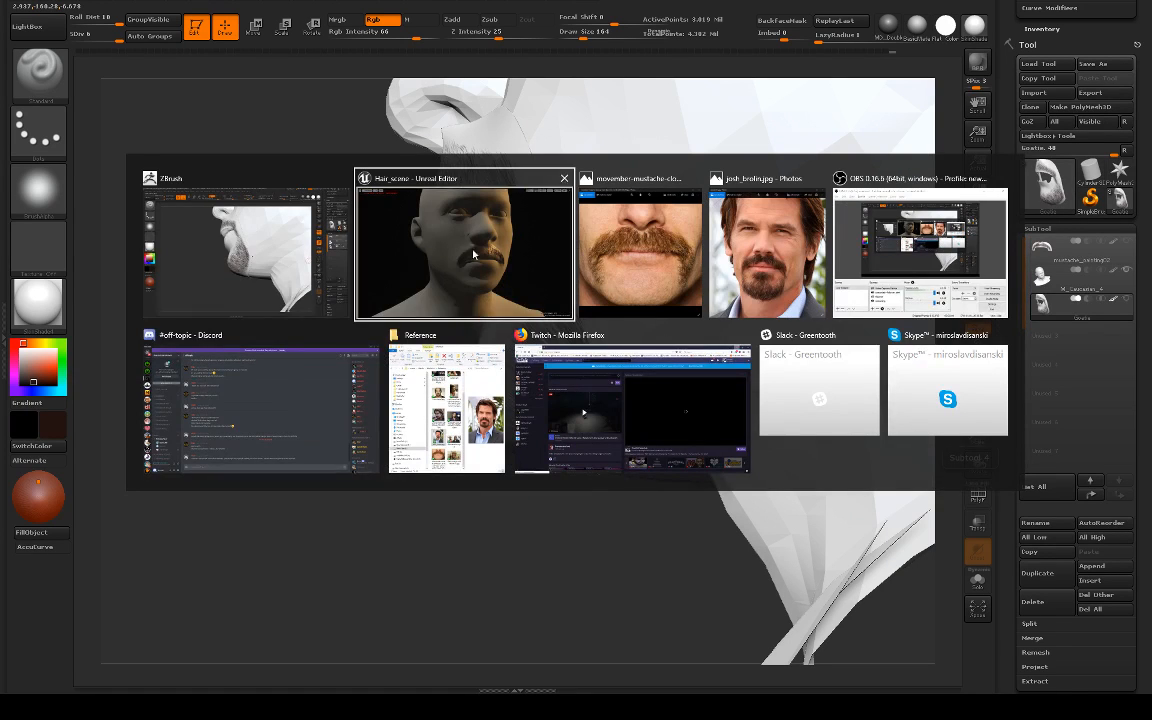
key("Escape")
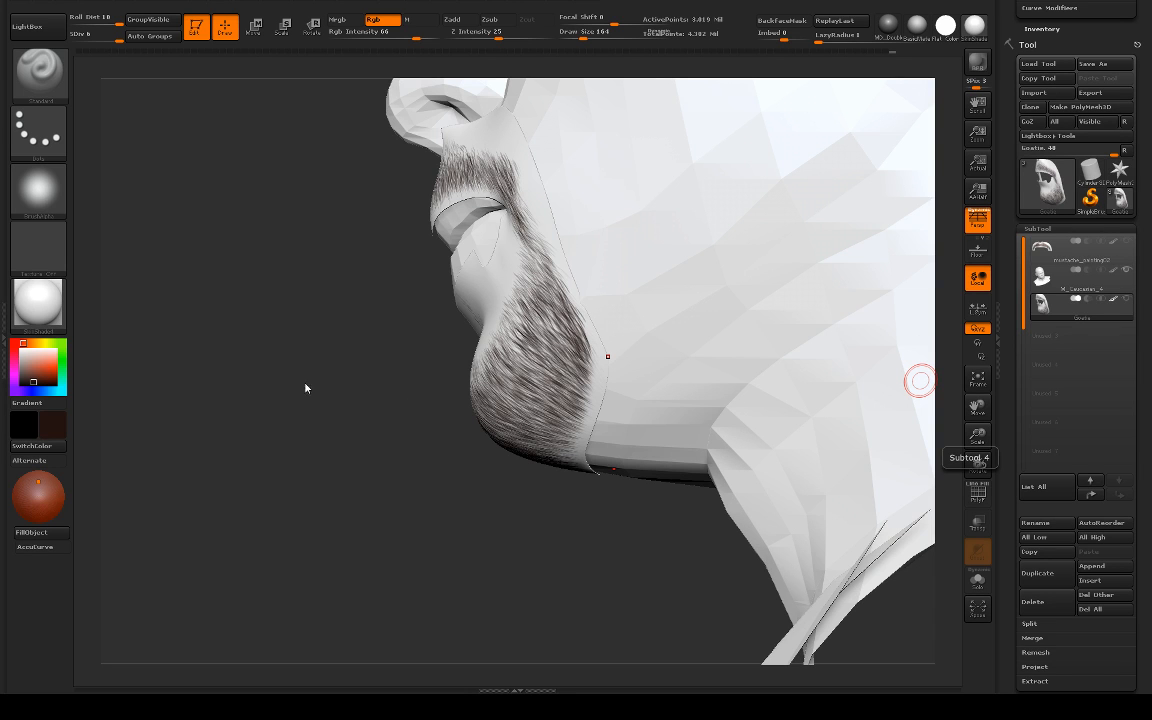
left_click_drag(306, 388, 386, 478)
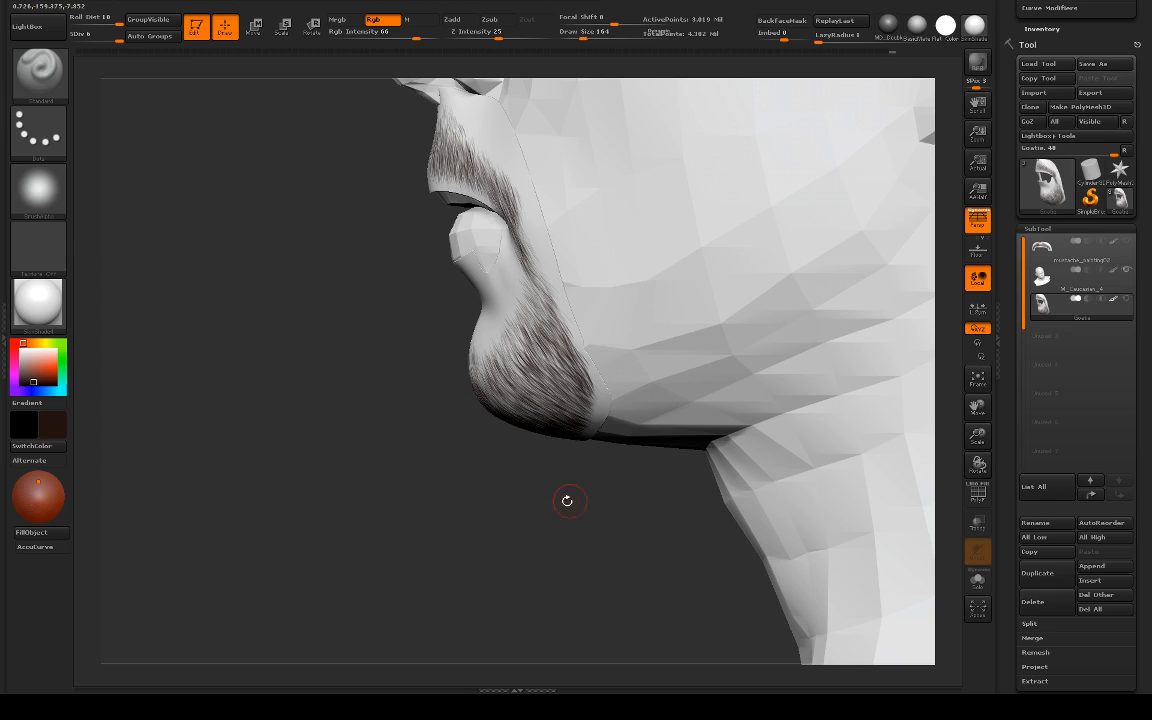
left_click_drag(462, 500, 587, 490, "alt")
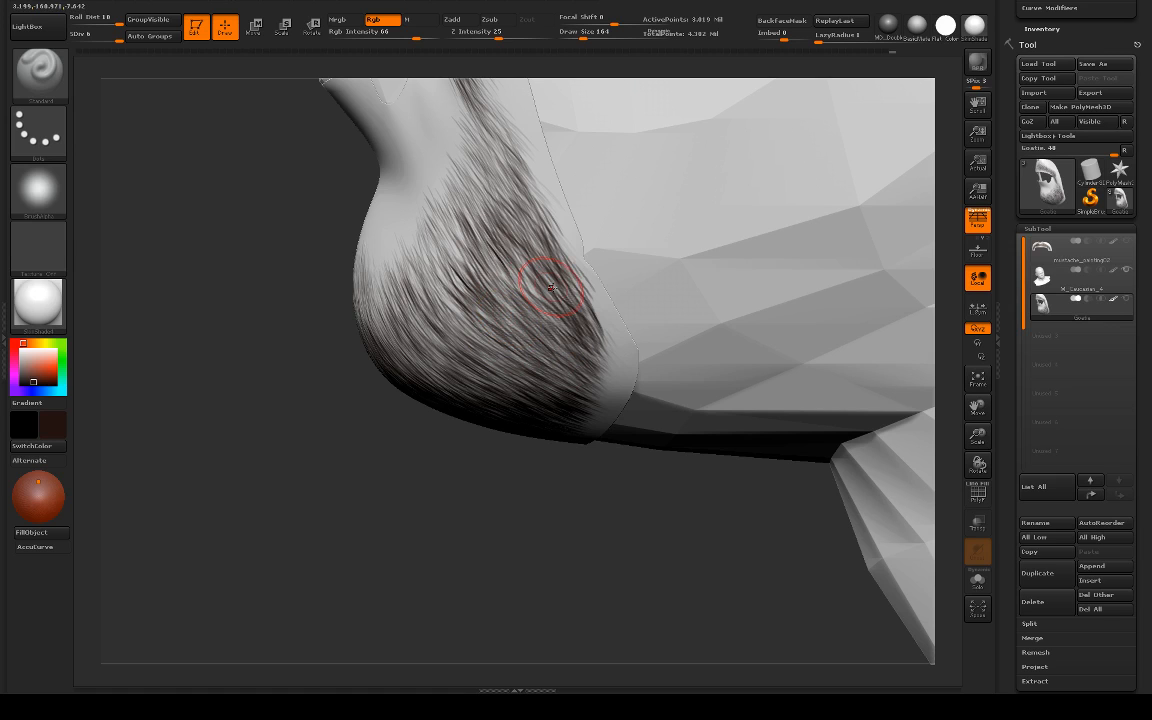
left_click_drag(638, 507, 591, 334)
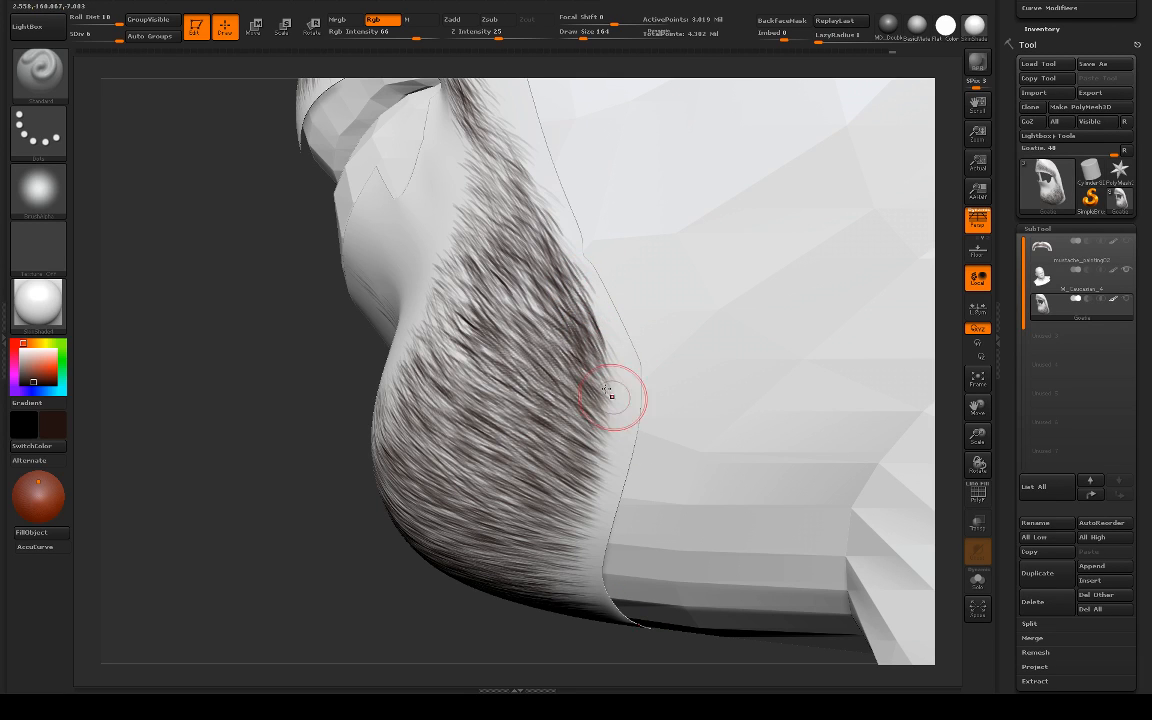
mouse_move(525, 635)
left_mouse_down()
mouse_move(537, 652)
mouse_move(368, 555)
mouse_move(508, 558)
left_mouse_up()
left_click_drag(849, 273, 791, 255)
left_click_drag(445, 396, 502, 525, "alt")
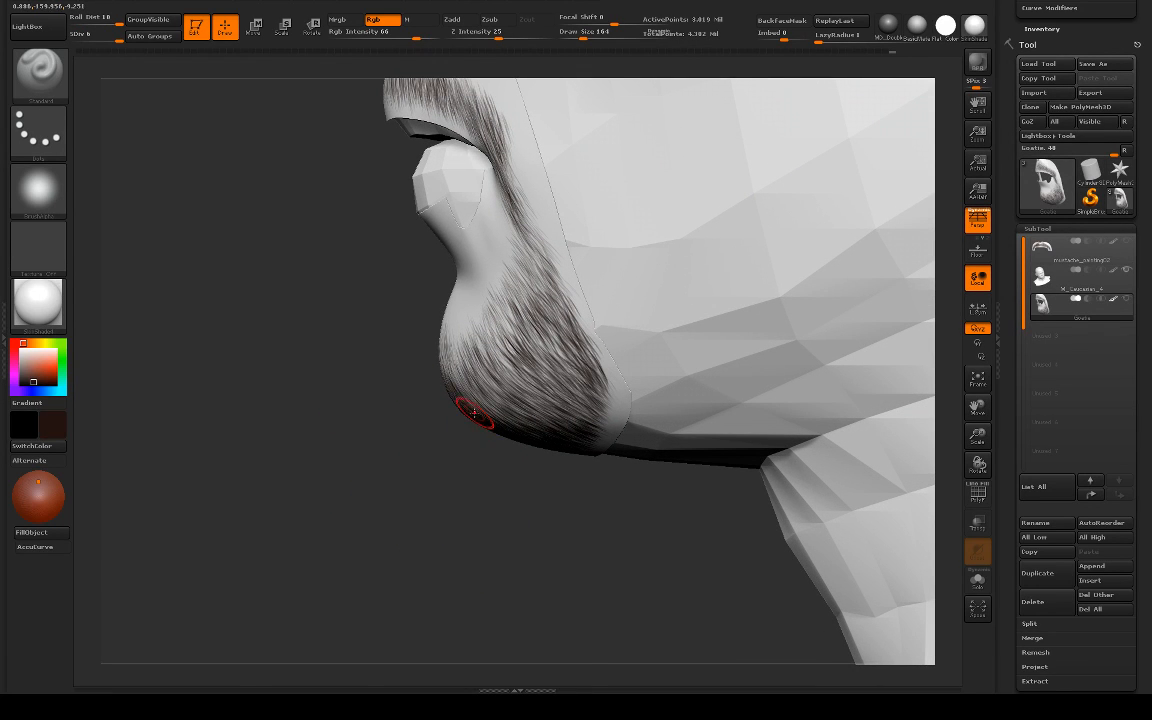
Step: Reselect the Airship straight stubble brush and darken the hair from the mouth corner down the side of the chin
key("b")
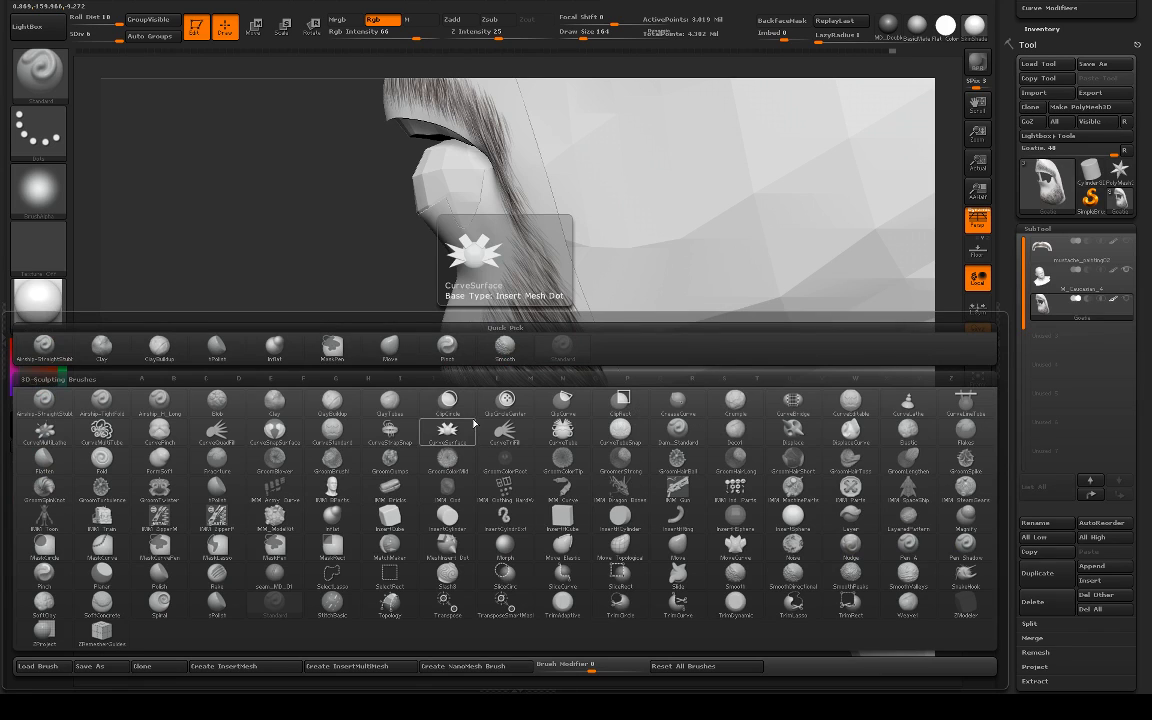
left_click(44, 345)
left_click_drag(324, 402, 372, 474, "alt")
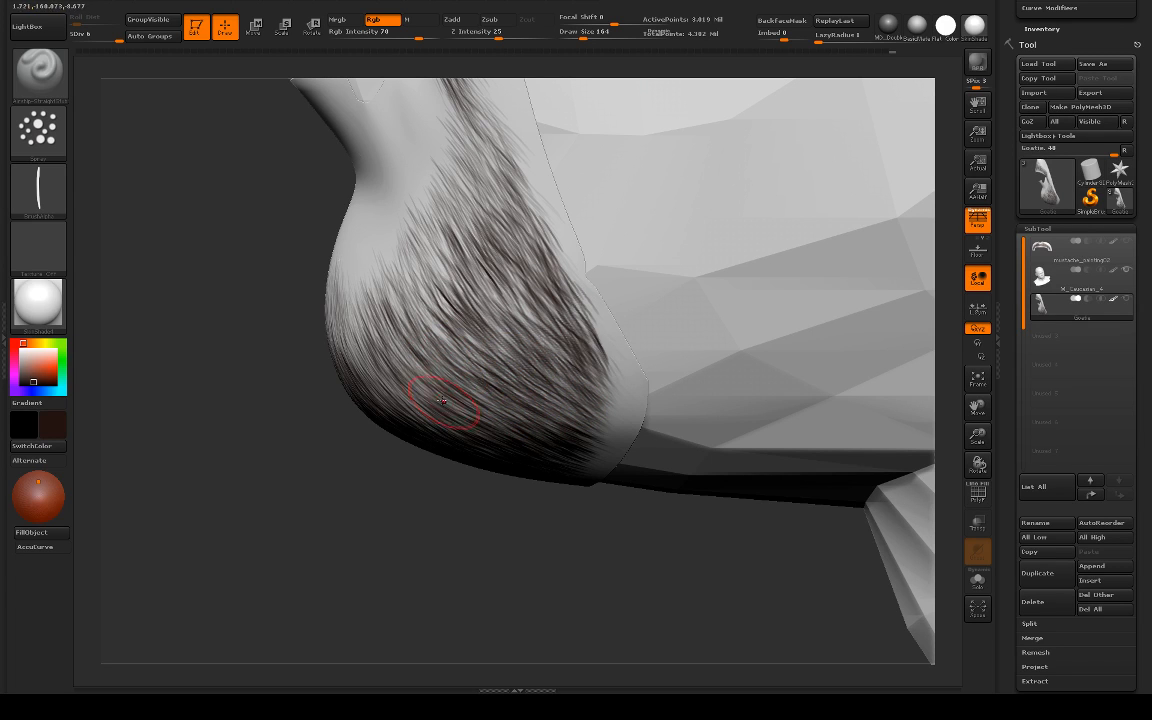
mouse_move(355, 470)
left_mouse_down()
mouse_move(287, 342)
mouse_move(545, 272)
left_mouse_up()
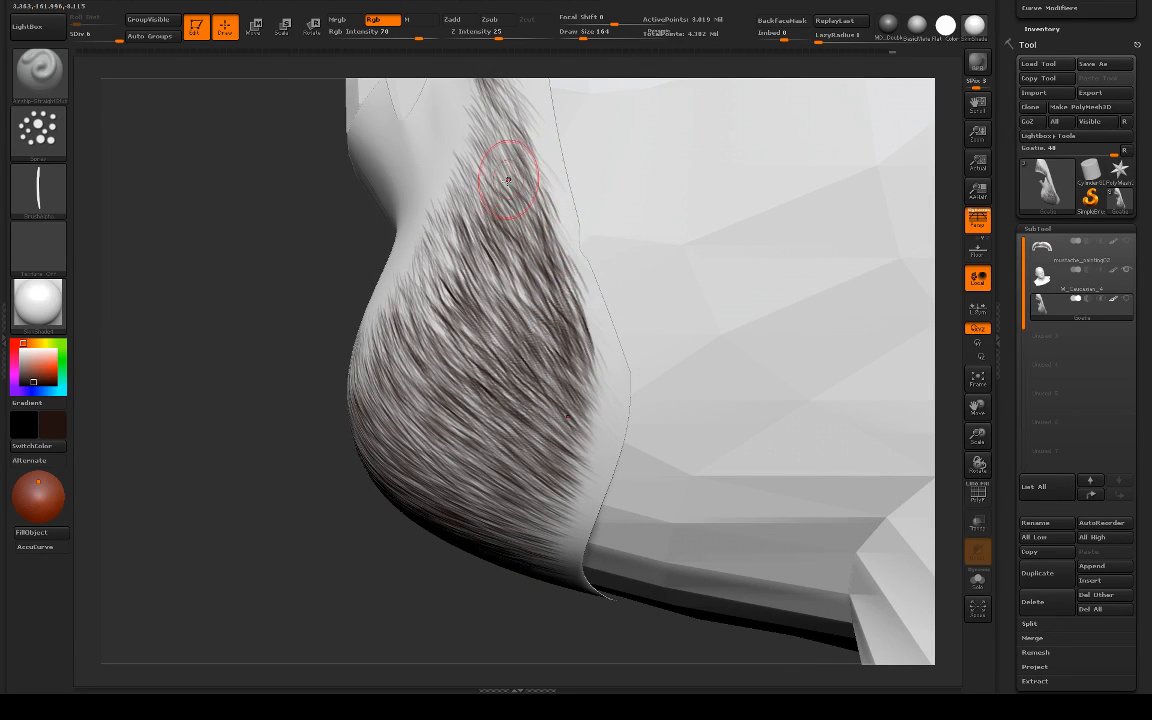
mouse_move(295, 405)
left_mouse_down()
mouse_move(283, 386)
mouse_move(303, 328)
mouse_move(303, 350)
left_mouse_up()
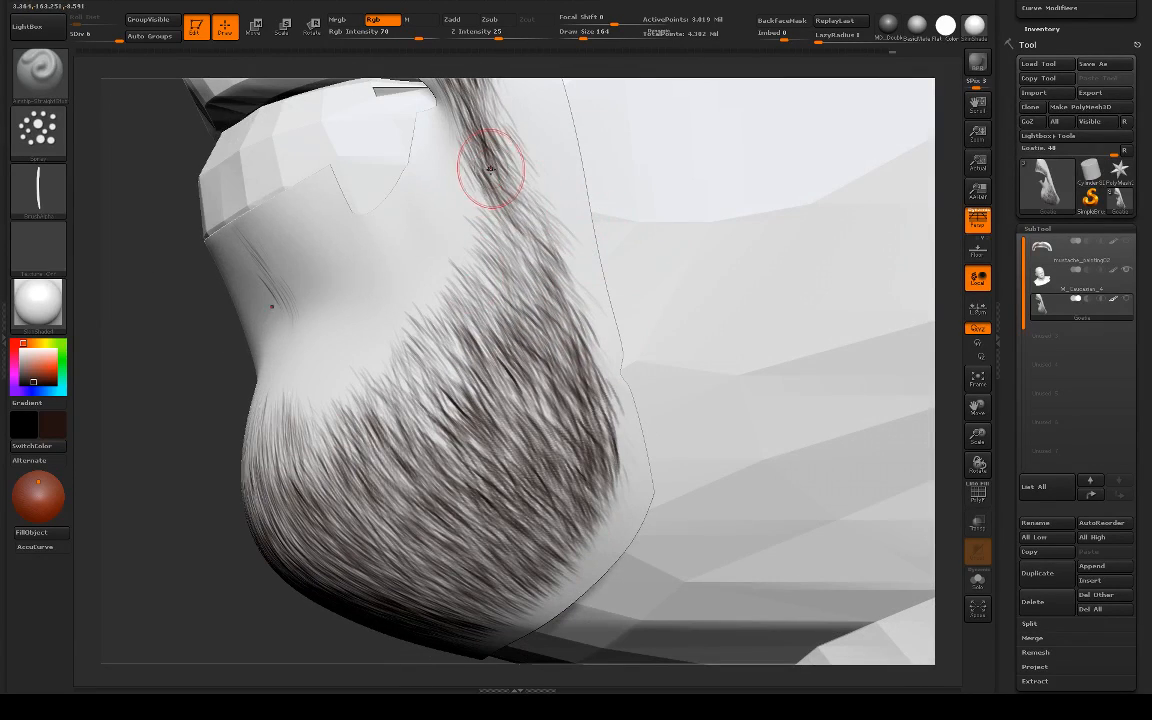
mouse_move(517, 214)
left_mouse_down()
mouse_move(573, 301)
mouse_move(520, 300)
left_mouse_up()
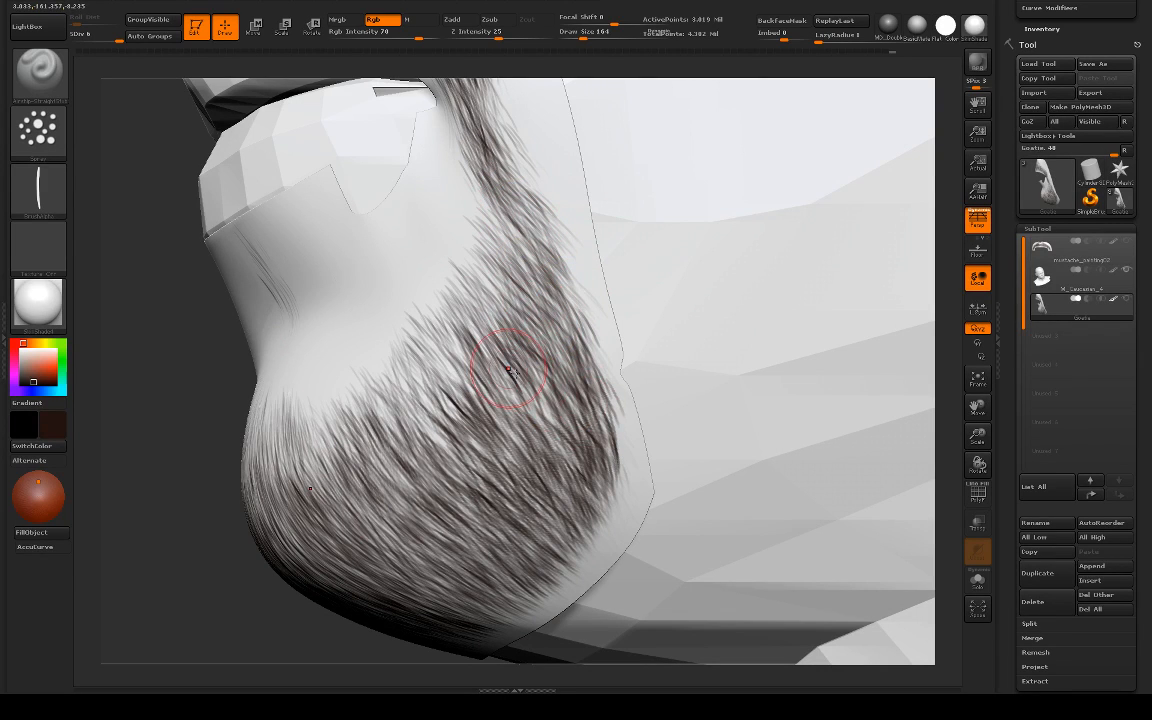
left_click_drag(494, 448, 473, 550)
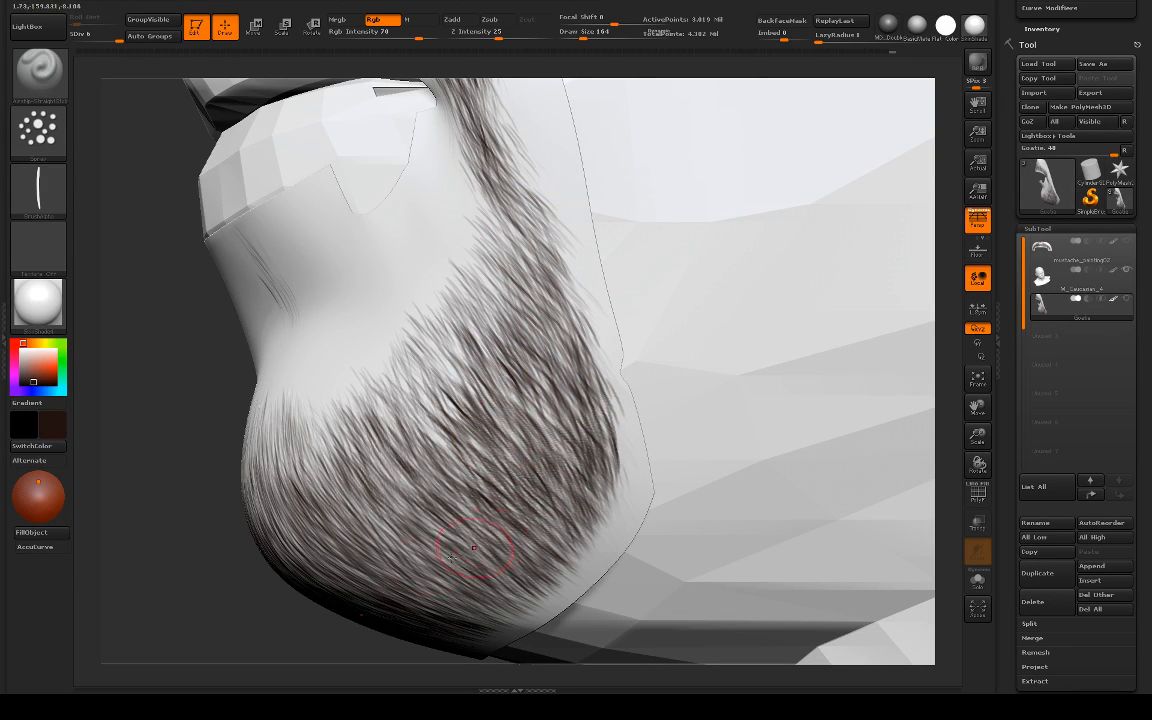
Step: Fill the upper rear edge of the goatee with overlapping strokes sweeping down and back toward the jaw
mouse_move(202, 490)
left_mouse_down()
mouse_move(298, 512)
mouse_move(390, 400)
left_mouse_up()
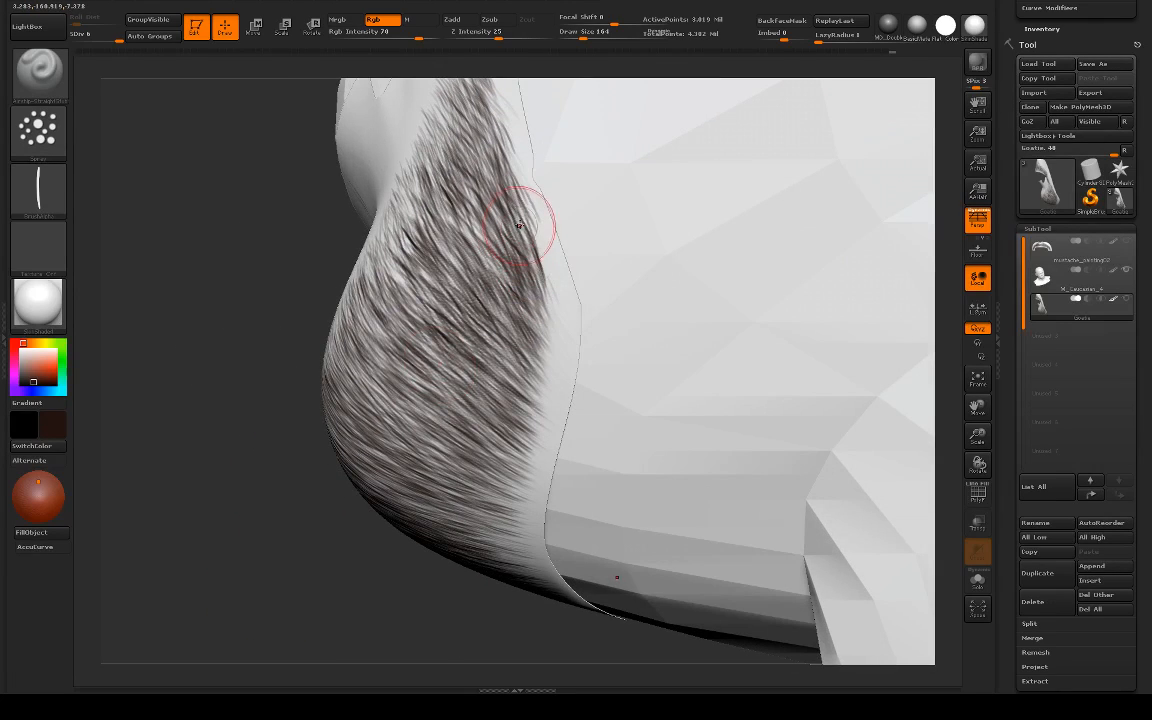
left_click_drag(514, 193, 496, 154)
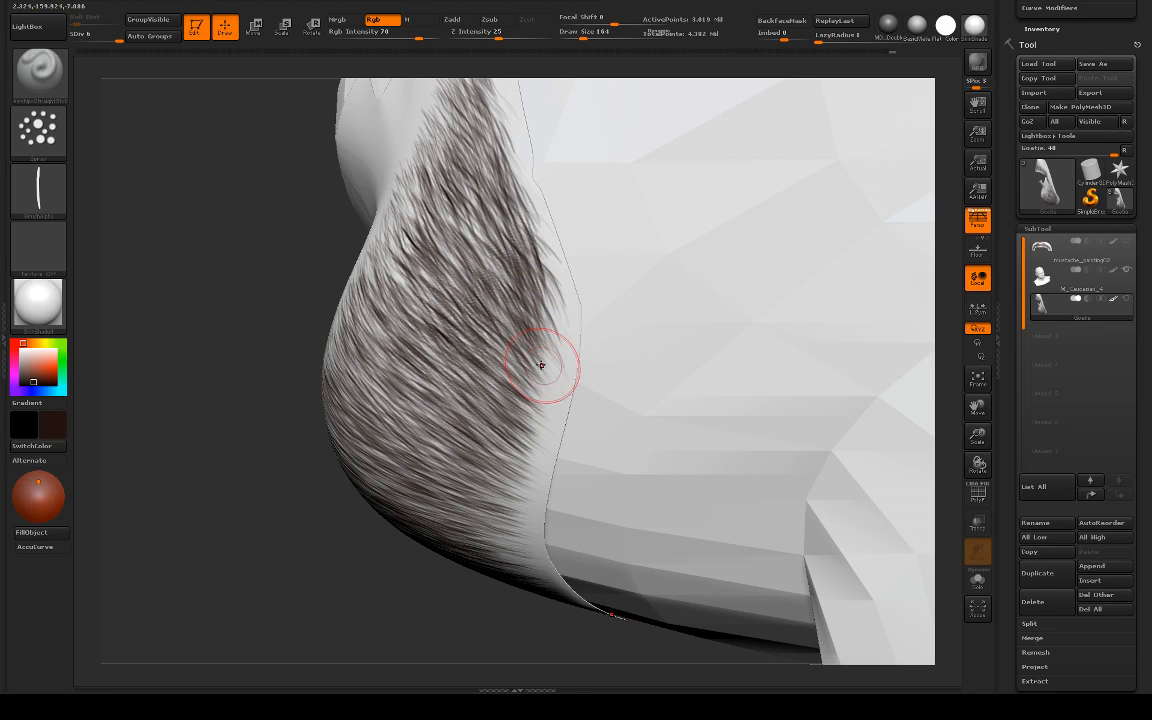
left_click_drag(490, 216, 548, 324)
mouse_move(484, 163)
left_mouse_down()
mouse_move(509, 188)
mouse_move(532, 342)
left_mouse_up()
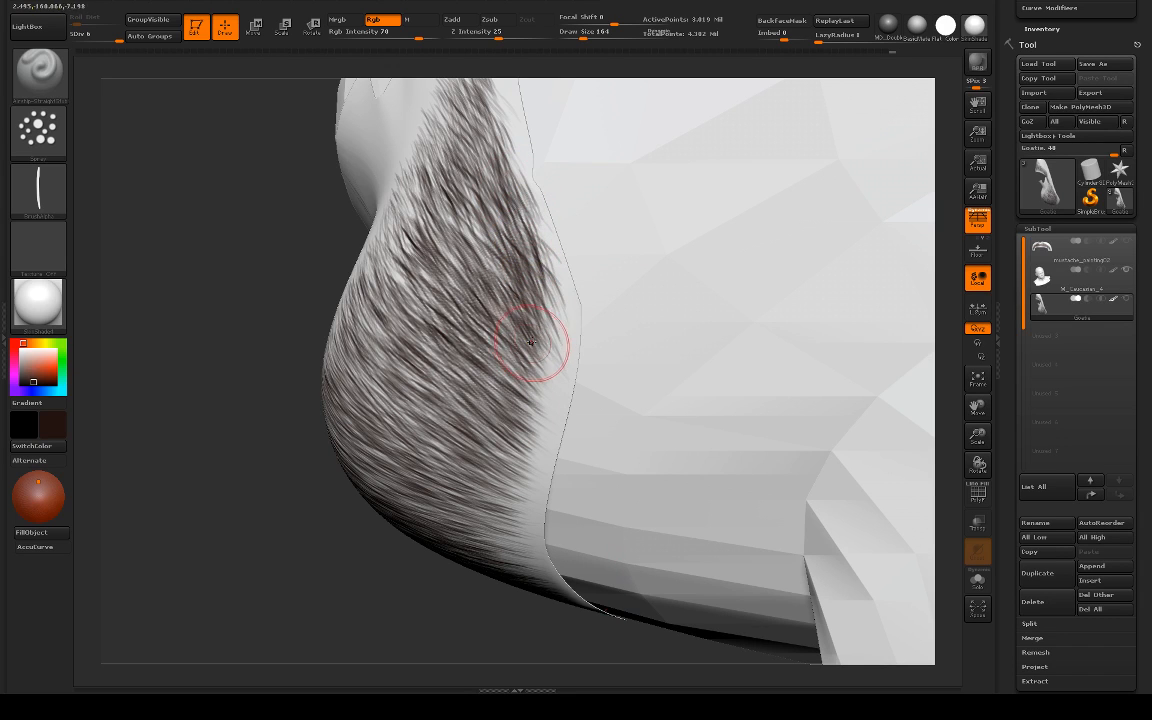
mouse_move(509, 242)
left_mouse_down()
mouse_move(540, 285)
mouse_move(550, 360)
mouse_move(532, 303)
mouse_move(552, 356)
left_mouse_up()
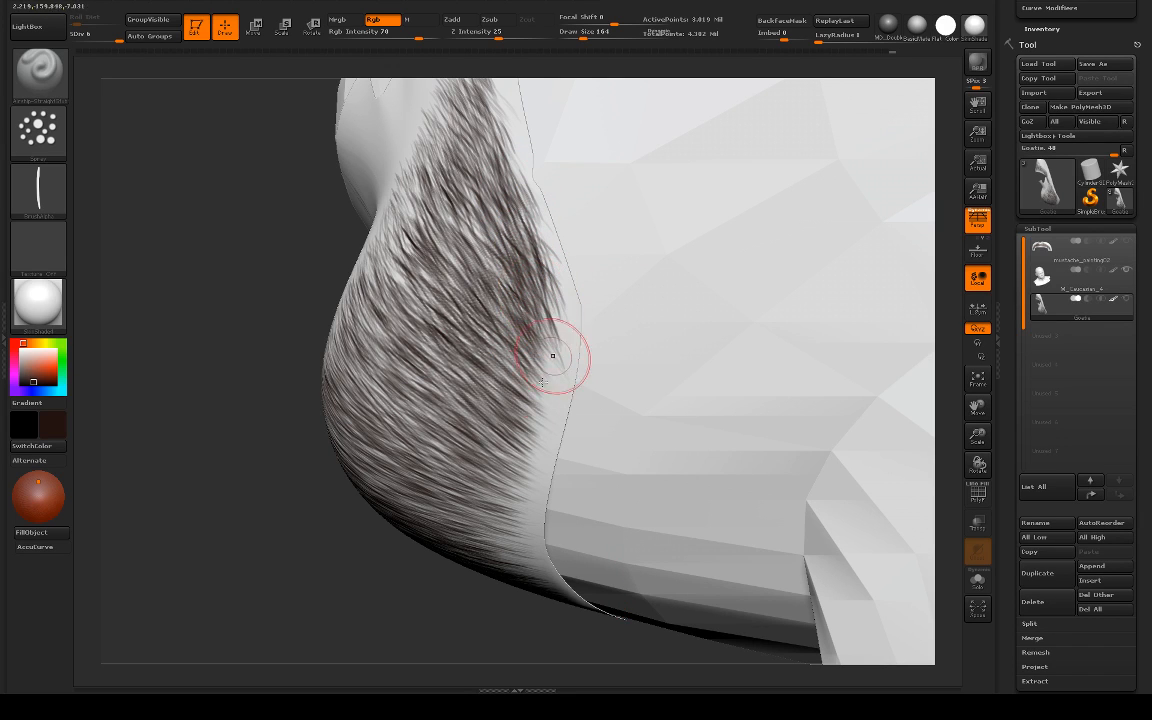
Step: Extend the hair along the lower rear edge of the goatee toward the mesh border under the jaw
left_click_drag(393, 563, 494, 489, "alt")
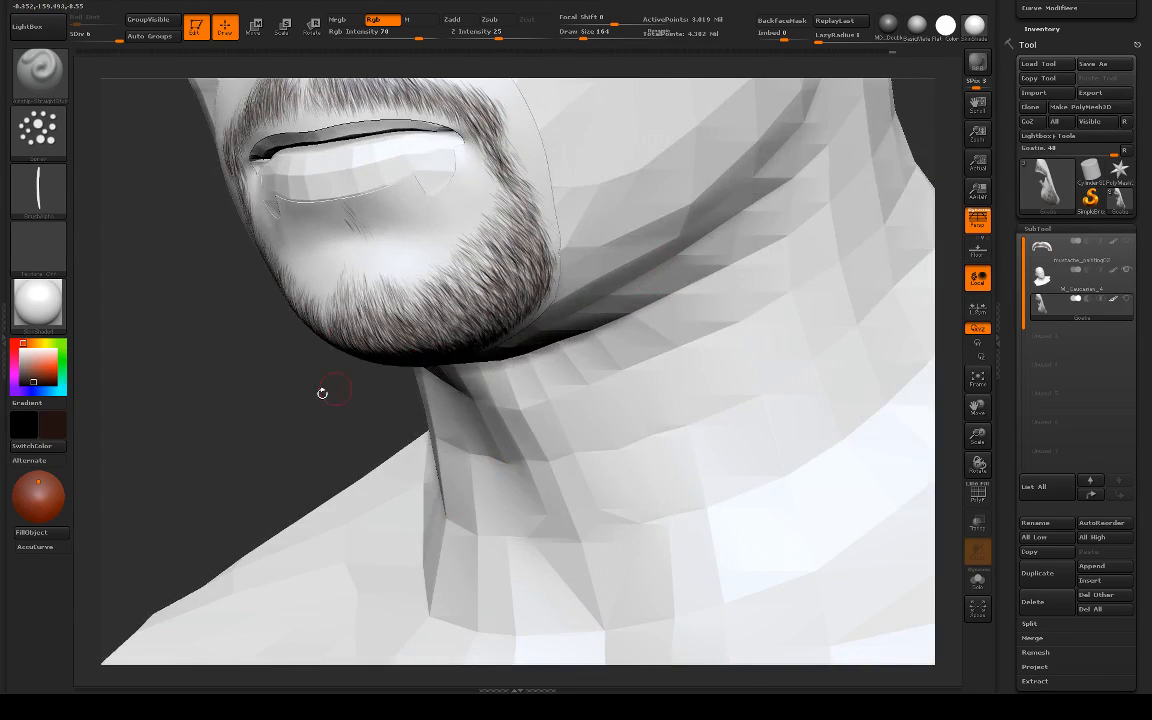
mouse_move(132, 362)
left_mouse_down()
mouse_move(171, 380)
mouse_move(218, 343)
mouse_move(270, 339)
mouse_move(290, 420)
left_mouse_up()
left_click_drag(420, 396, 440, 480, "alt")
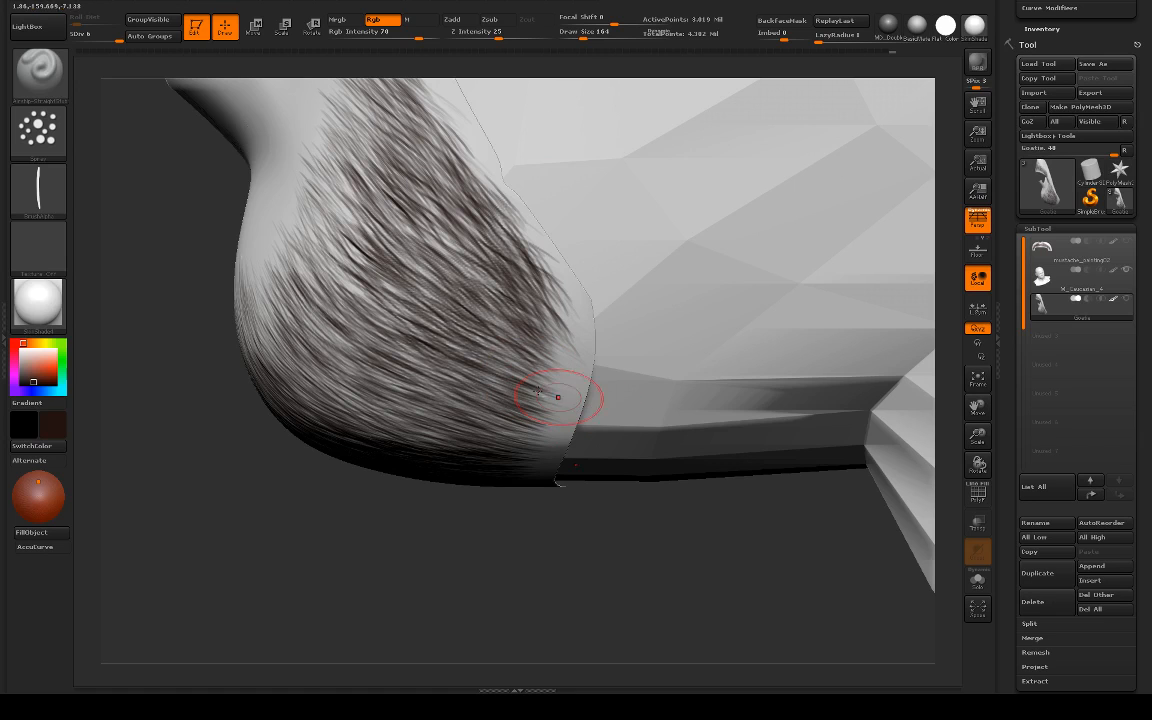
left_click_drag(535, 590, 545, 442)
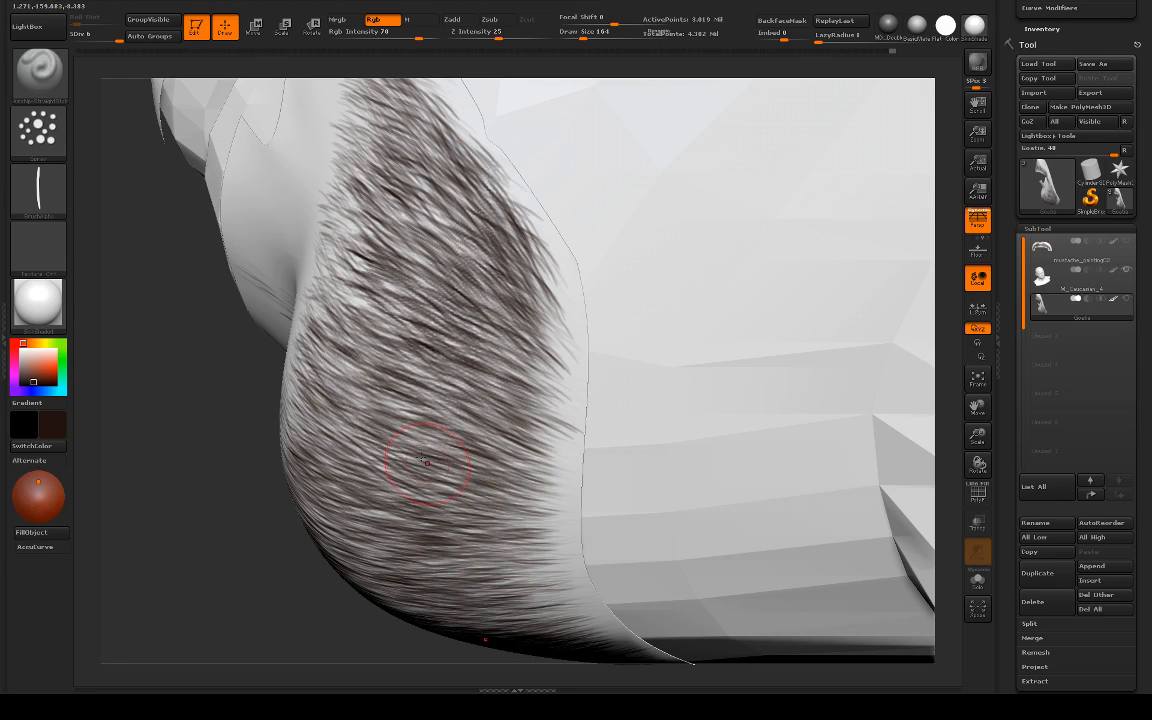
Step: Check the whole face, then thicken the hair across the front of the chin with symmetrical strokes along the growth direction
left_click_drag(208, 356, 650, 401)
left_click_drag(918, 349, 751, 306)
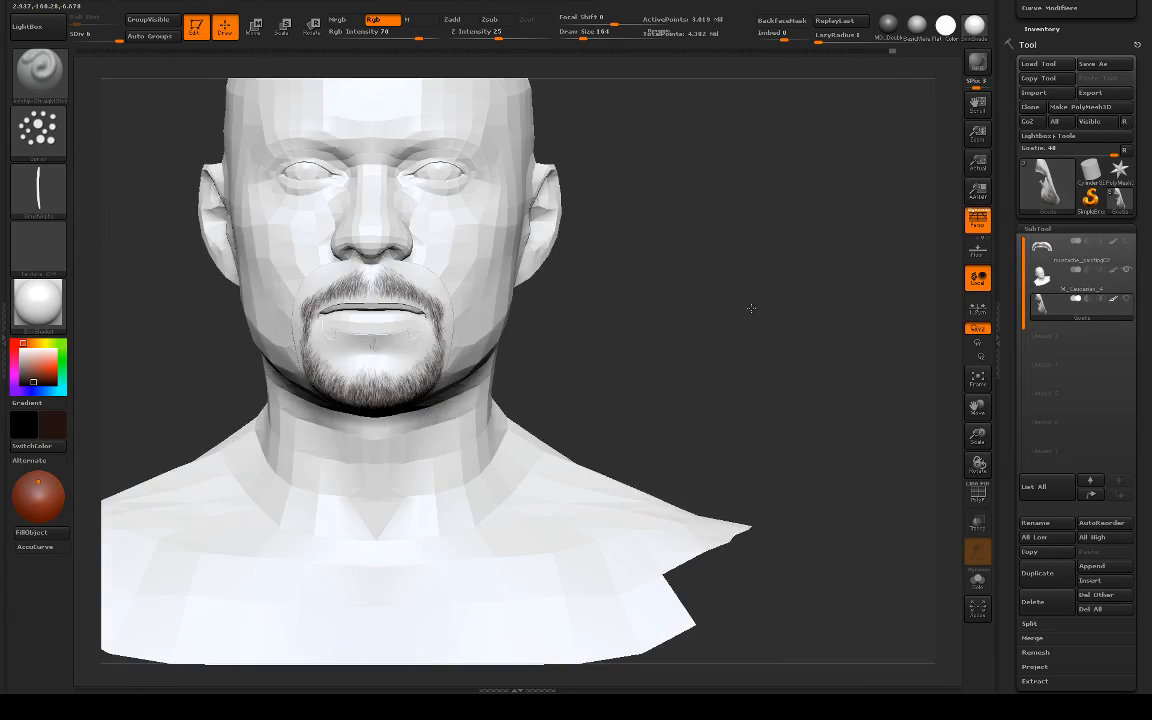
mouse_move(632, 344)
left_mouse_down("alt")
mouse_move(770, 290)
mouse_move(892, 329)
mouse_move(851, 257)
left_mouse_up("alt")
left_click_drag(270, 386, 435, 400)
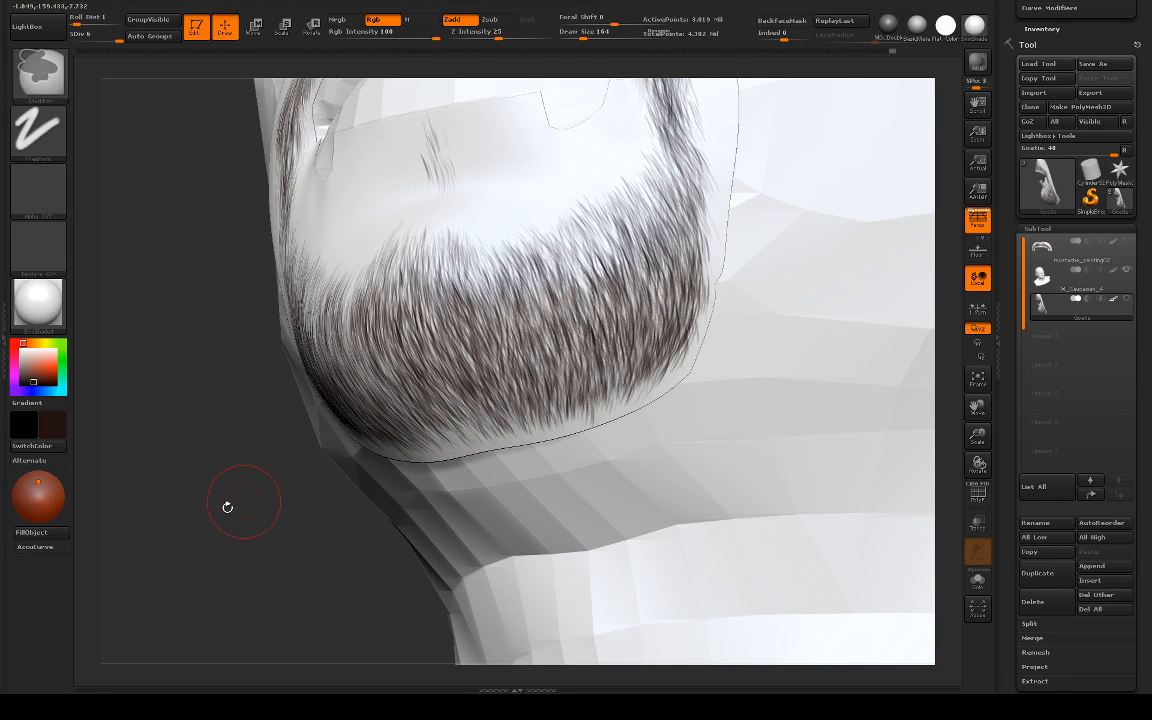
left_click_drag(226, 501, 441, 437)
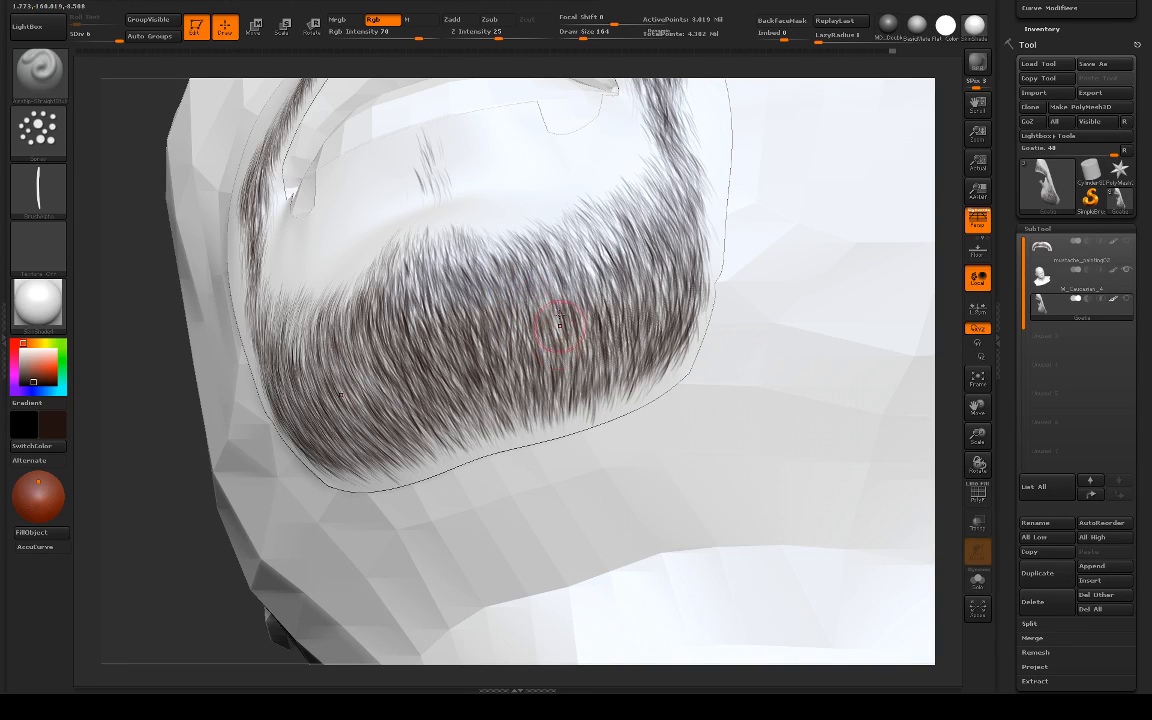
left_click_drag(180, 330, 365, 388)
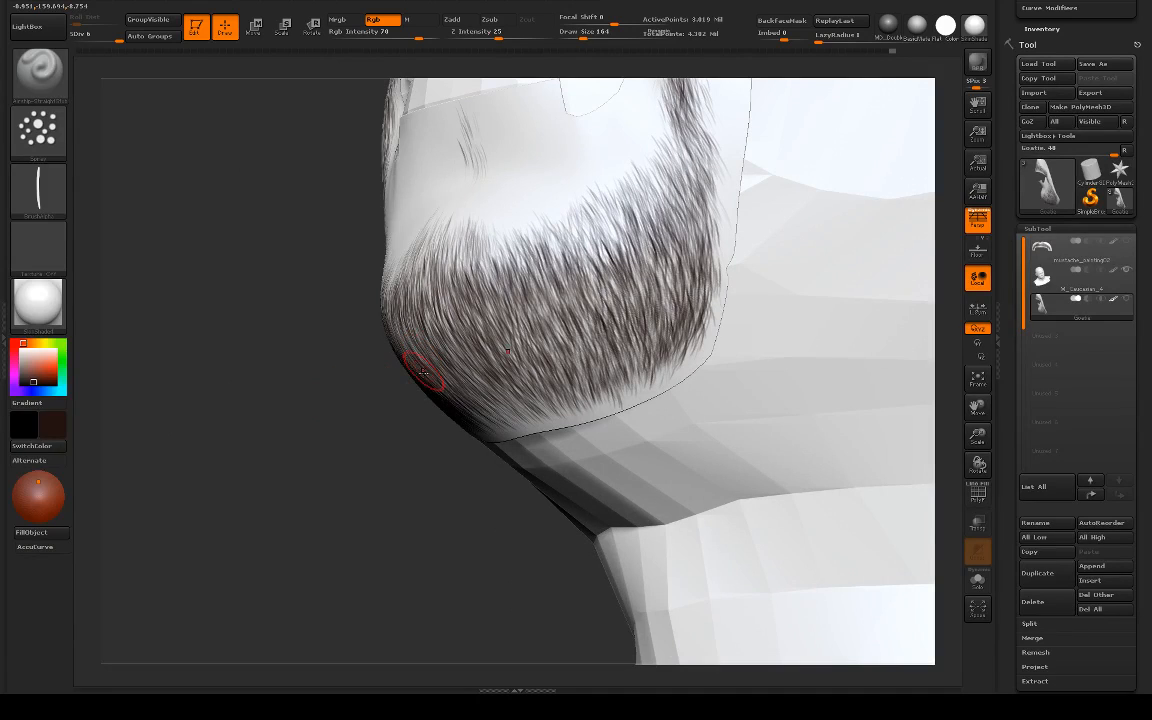
Step: Add short downward strokes along the goatee's lower edge at the side of the chin
left_click_drag(281, 408, 285, 400)
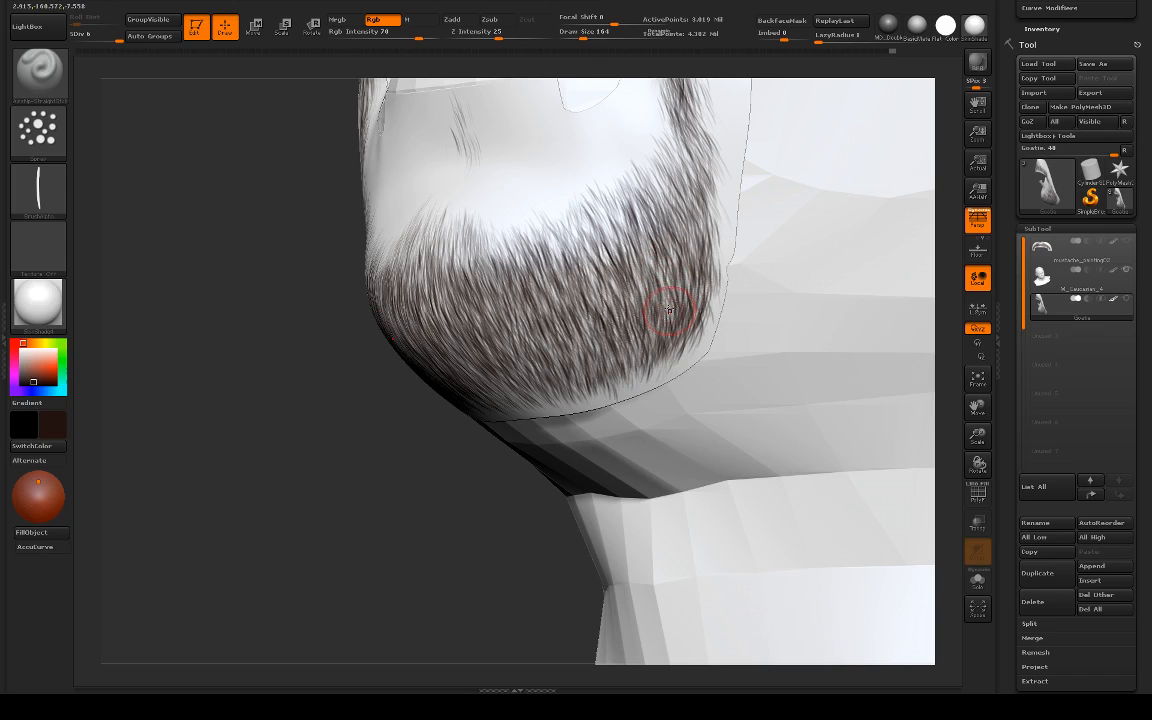
left_click_drag(644, 357, 642, 393)
left_click_drag(669, 343, 664, 382)
Step: Apply the Flat Color material, show the canvas at antialiased half size, and inspect the painted hair from the side and underneath
mouse_move(500, 420)
left_mouse_down()
mouse_move(338, 471)
mouse_move(465, 422)
mouse_move(414, 417)
mouse_move(527, 380)
mouse_move(548, 355)
left_mouse_up()
left_click(957, 25)
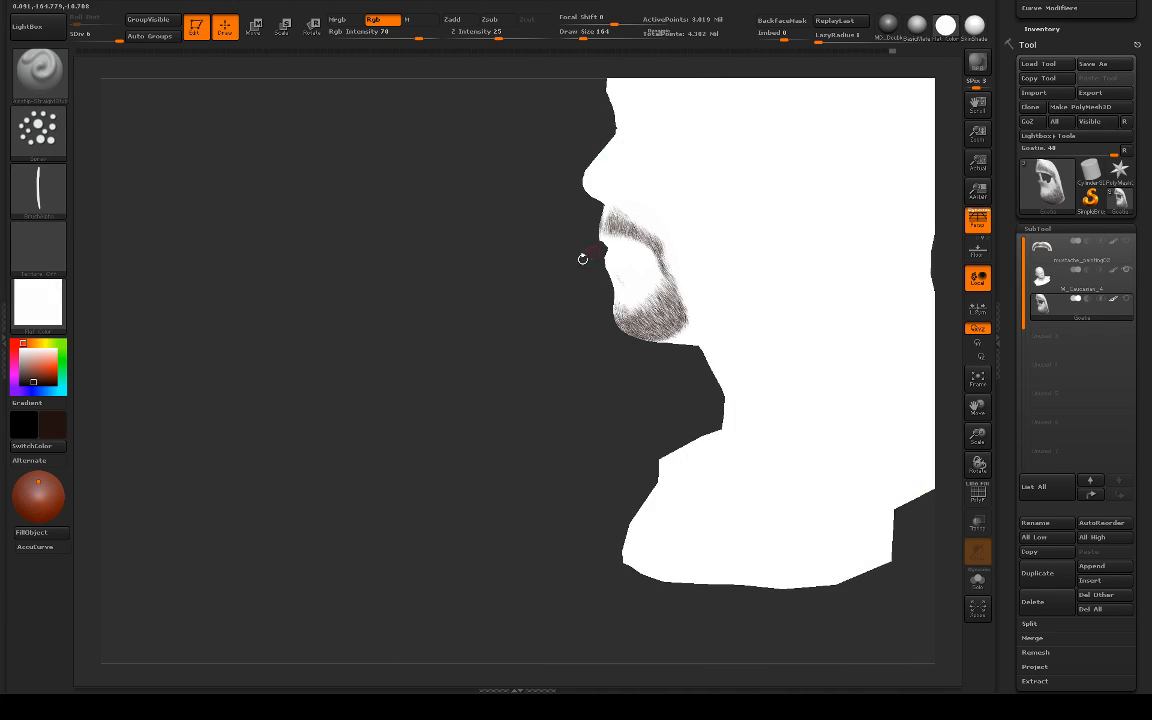
mouse_move(581, 255)
left_mouse_down()
mouse_move(481, 355)
mouse_move(481, 342)
mouse_move(451, 340)
mouse_move(417, 365)
mouse_move(449, 349)
left_mouse_up()
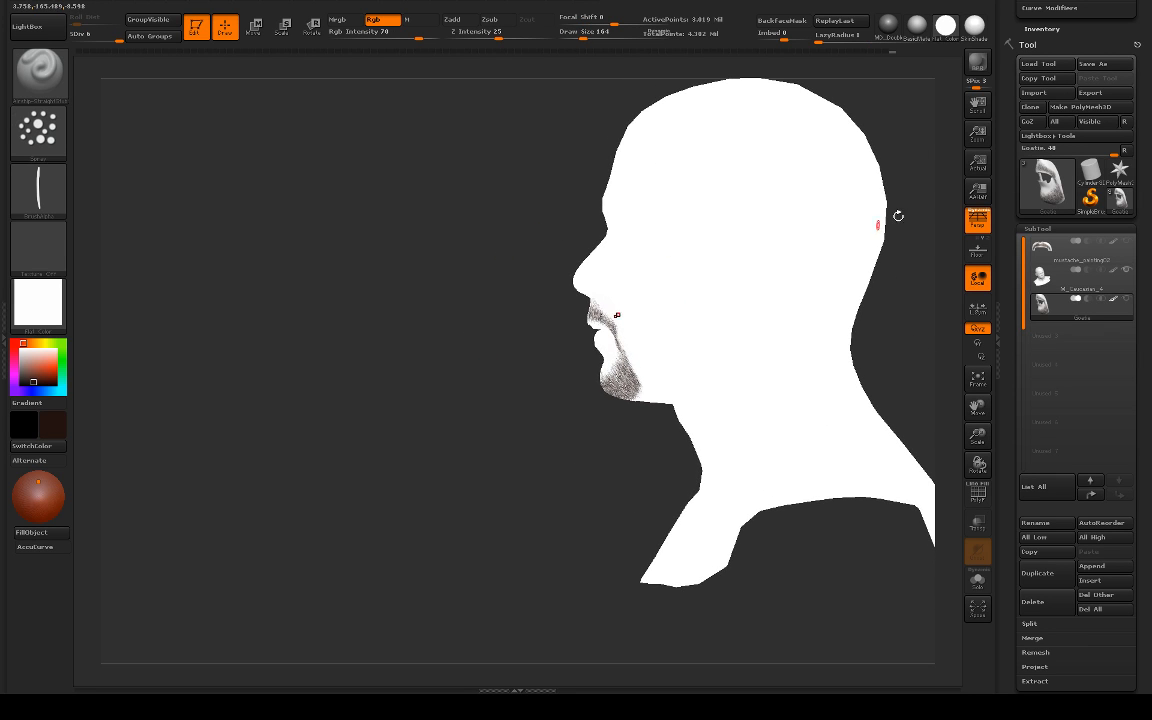
left_click(978, 195)
left_click_drag(420, 415, 694, 303, "alt")
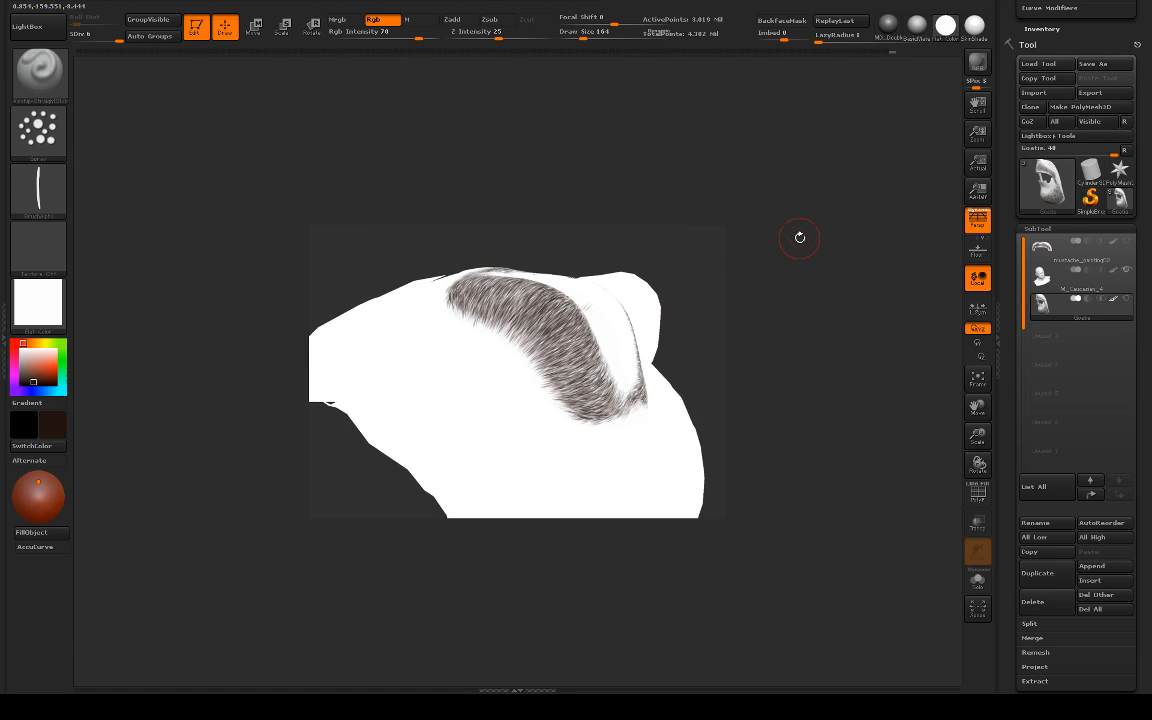
Step: Restore the SkinShade material and actual canvas size, then paint hair up the centre of the chin
left_click(975, 24)
left_click(977, 163)
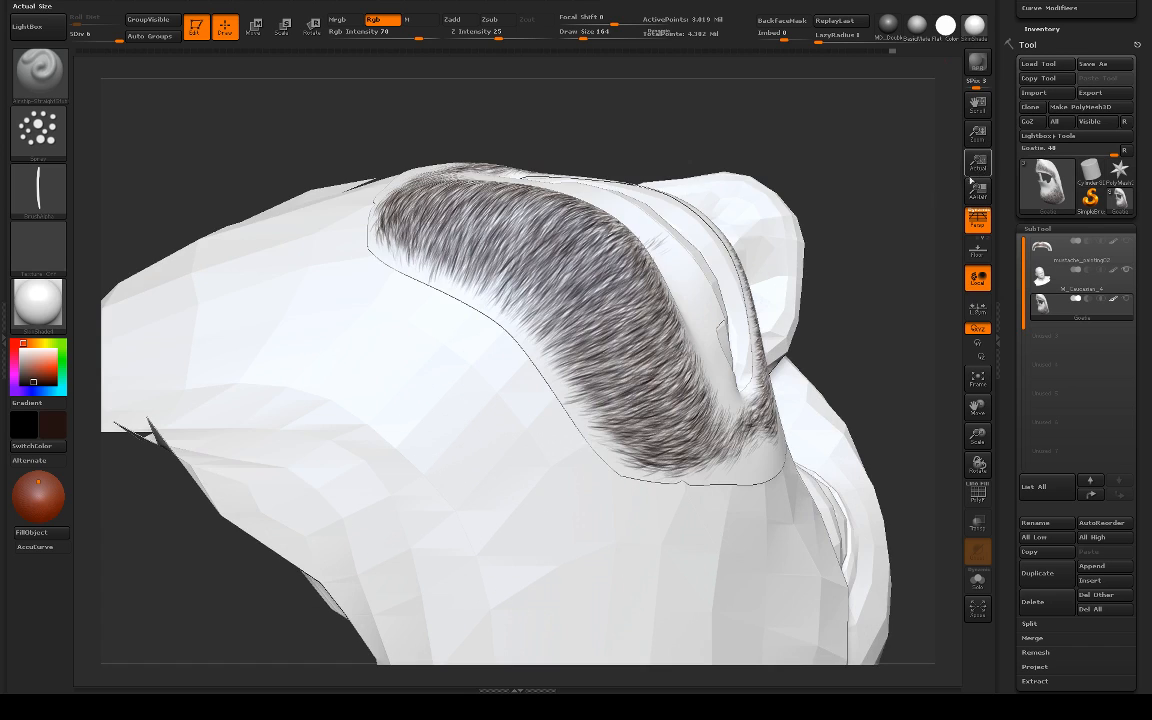
mouse_move(887, 288)
left_mouse_down()
mouse_move(810, 255)
mouse_move(841, 378)
mouse_move(830, 387)
mouse_move(861, 257)
mouse_move(869, 271)
mouse_move(799, 297)
mouse_move(815, 289)
mouse_move(797, 334)
left_mouse_up()
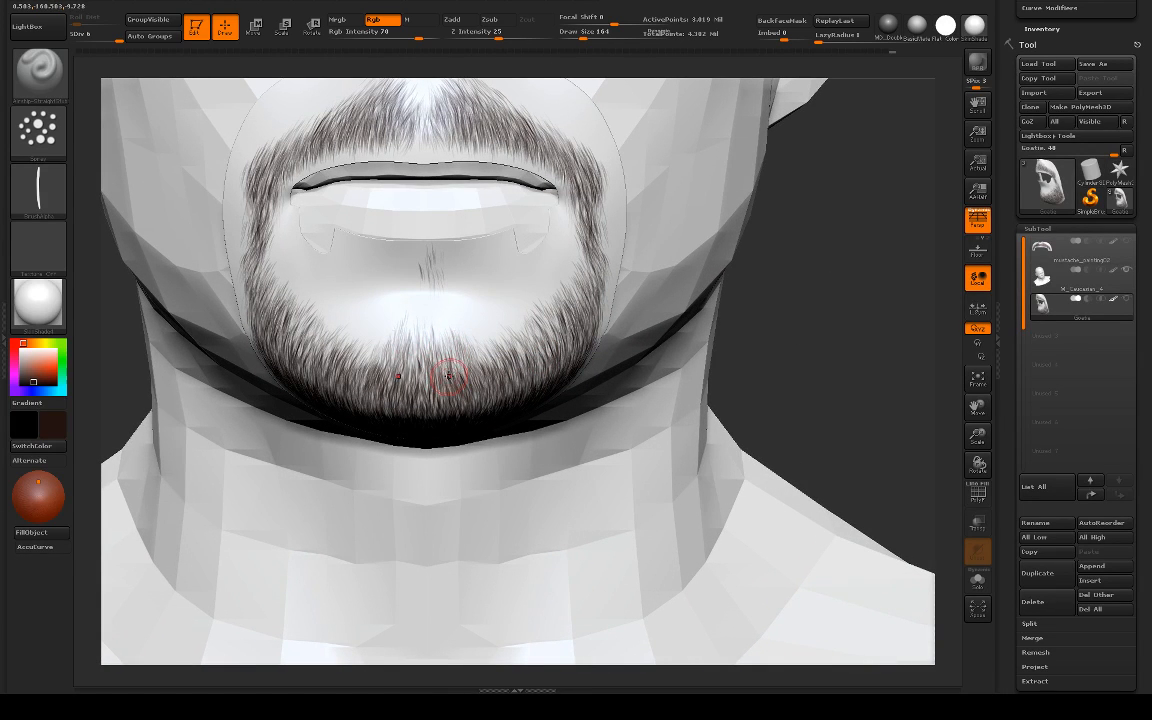
key("ctrl+z")
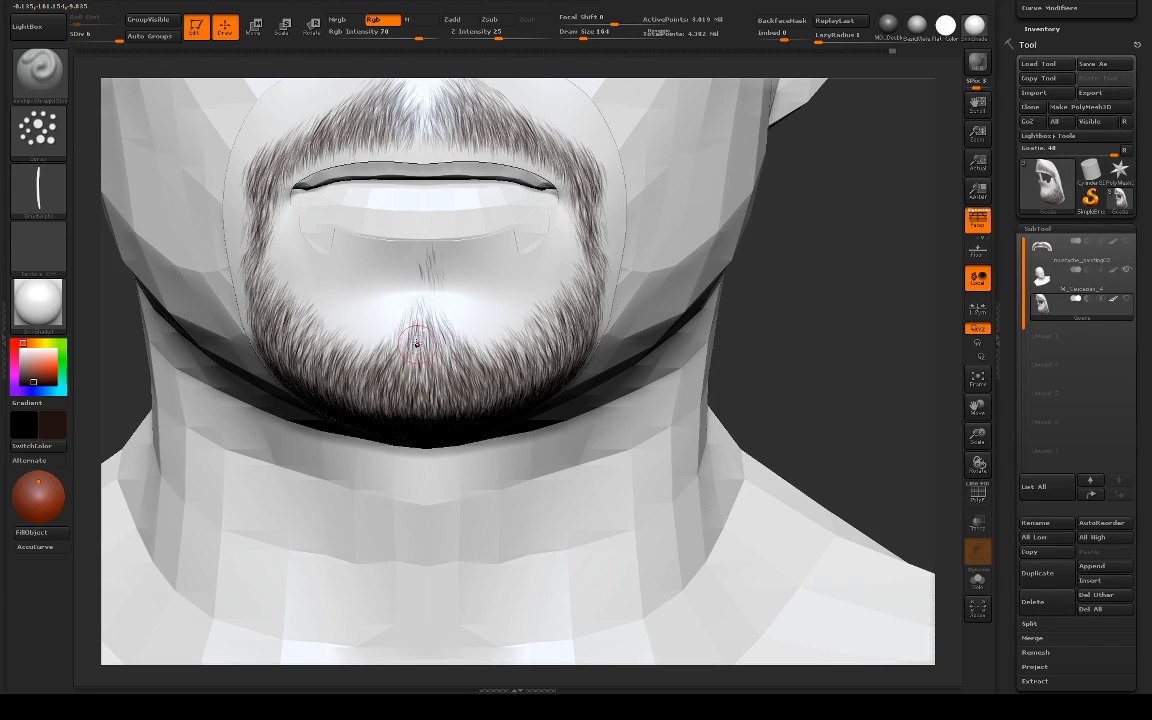
left_click(630, 284, "alt")
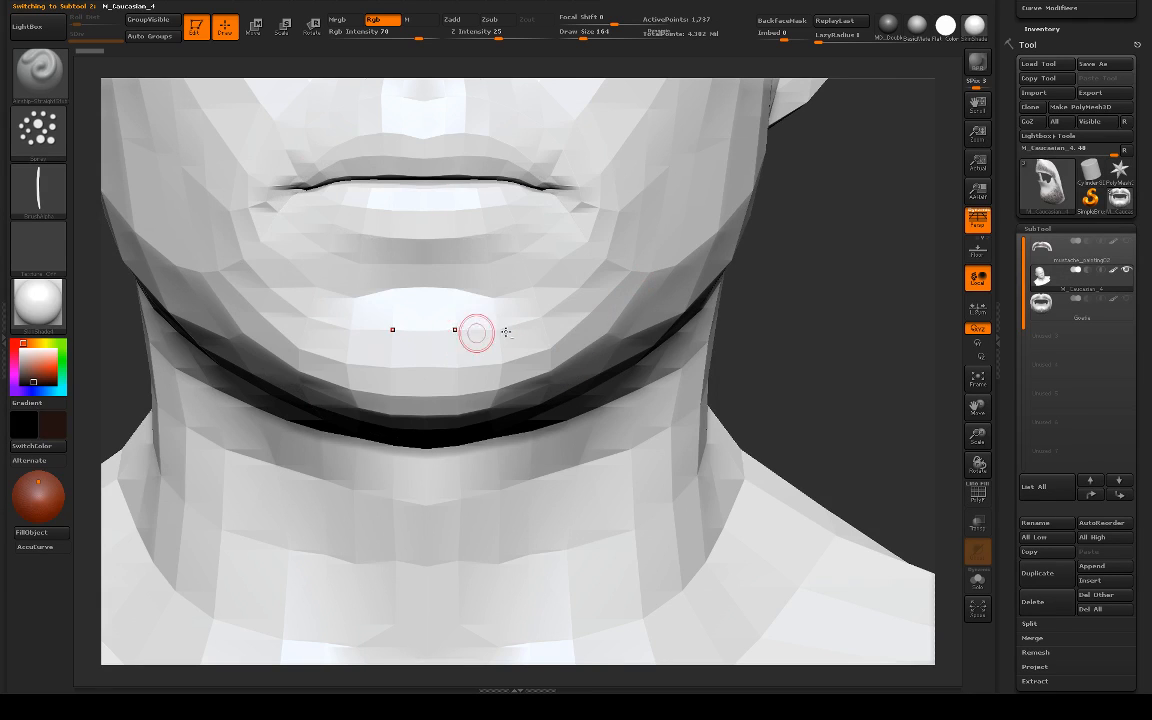
left_click_drag(872, 308, 690, 325)
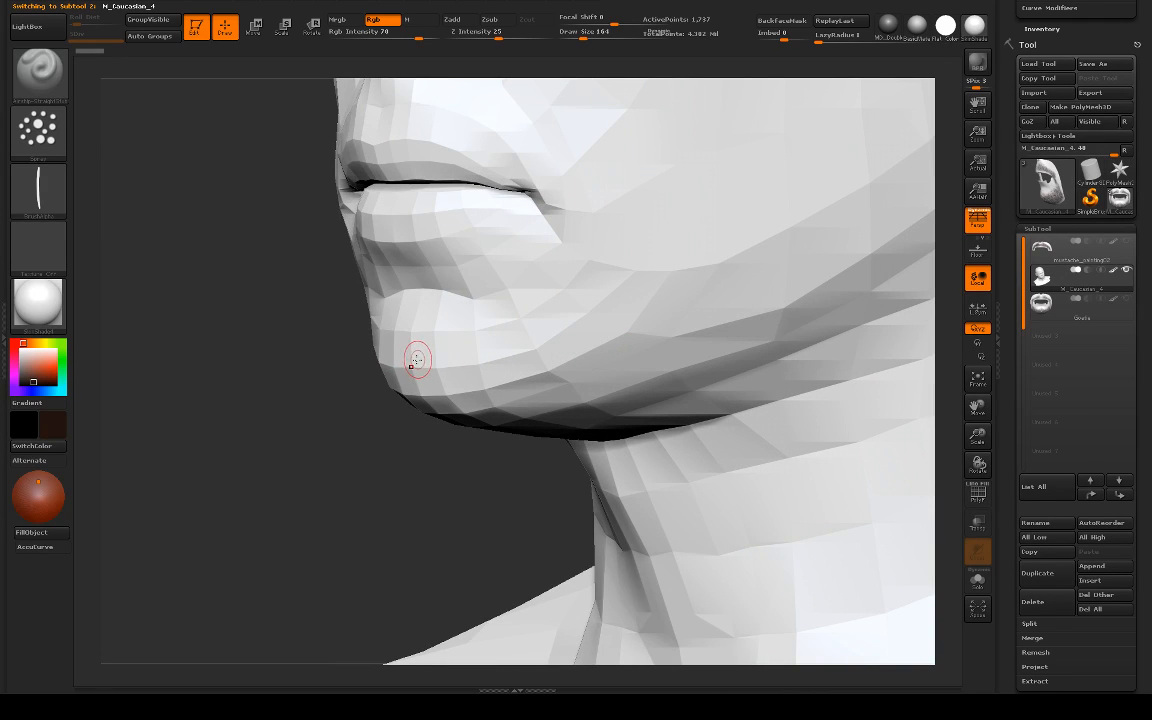
key("b")
key("m")
key("v")
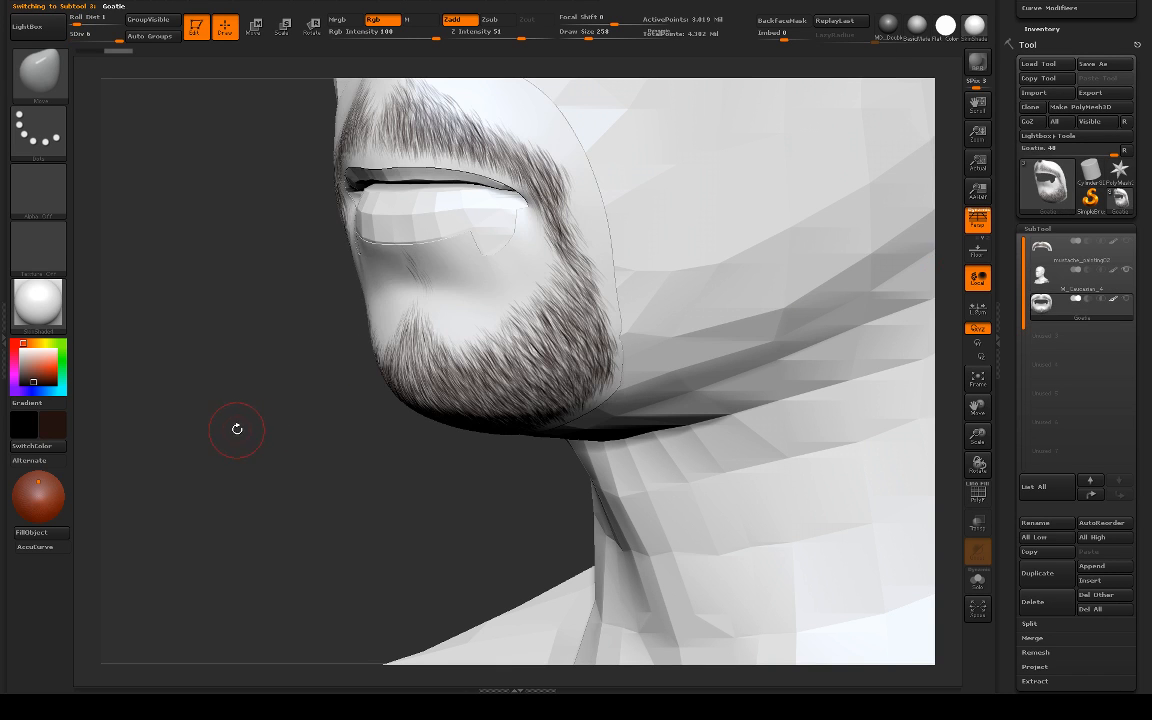
left_click_drag(236, 429, 318, 394)
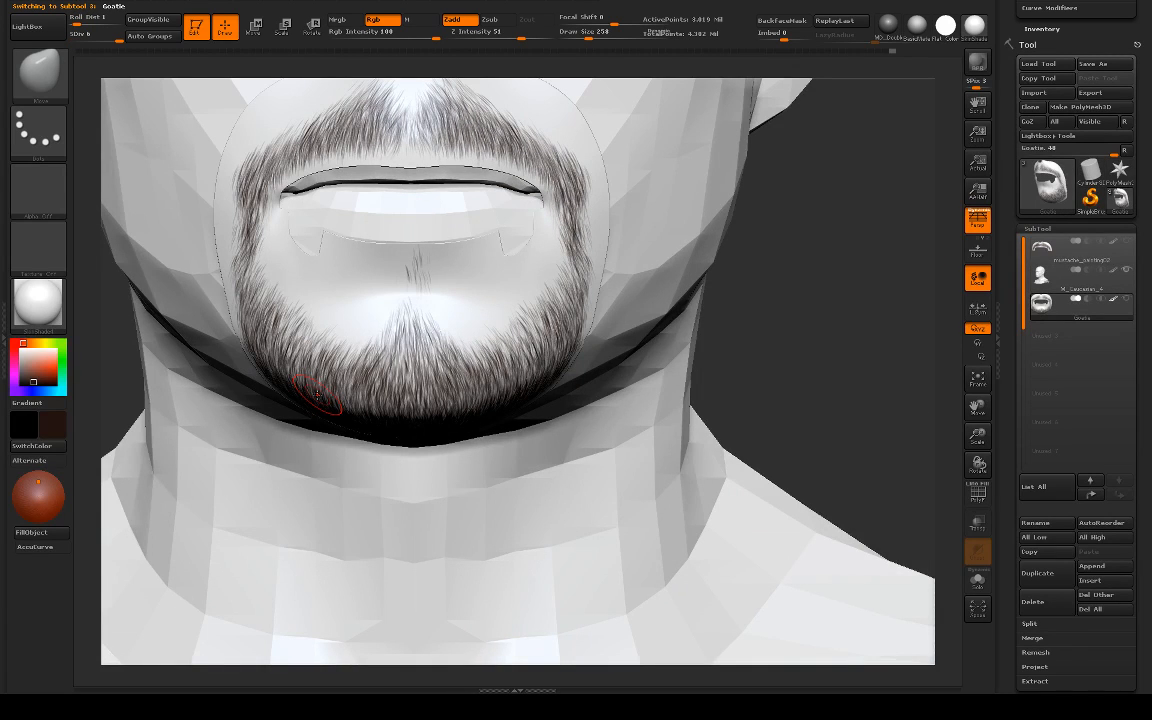
key("b")
left_click(54, 348)
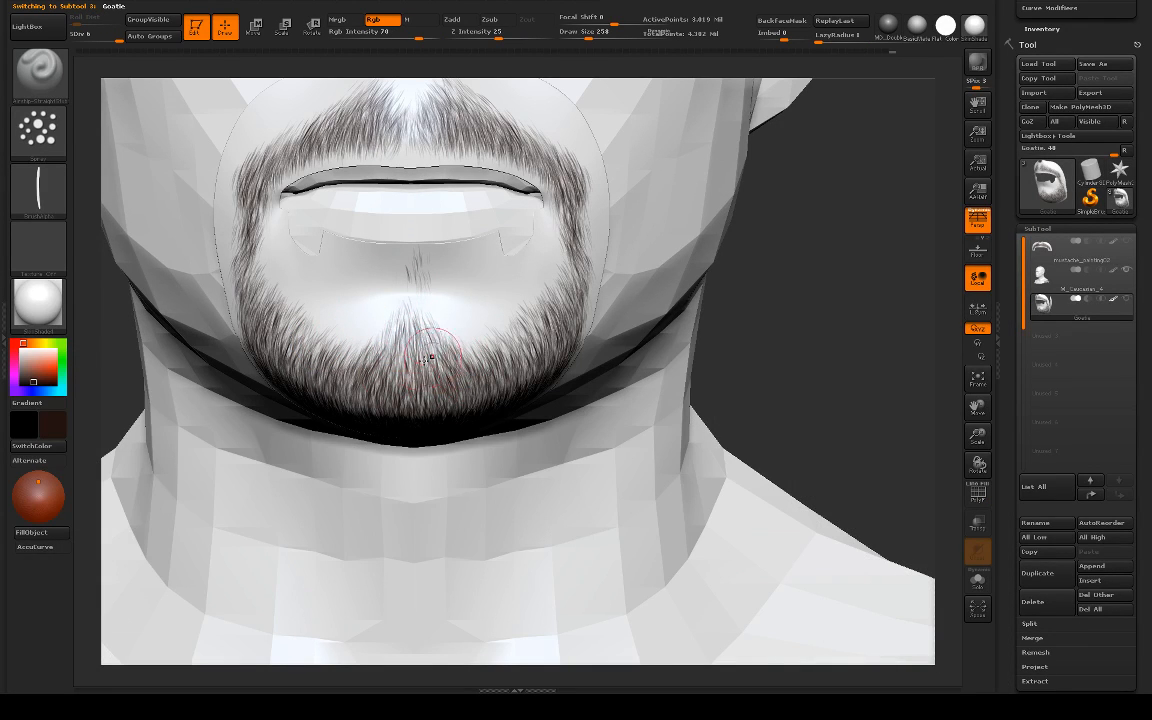
Step: Set the hair brush's draw size to 160 and thicken the upper part of the moustache beside the philtrum
left_click_drag(869, 301, 689, 280)
left_click_drag(770, 300, 688, 329)
mouse_move(341, 258)
left_mouse_down("alt")
mouse_move(300, 338)
mouse_move(325, 420)
left_mouse_up("alt")
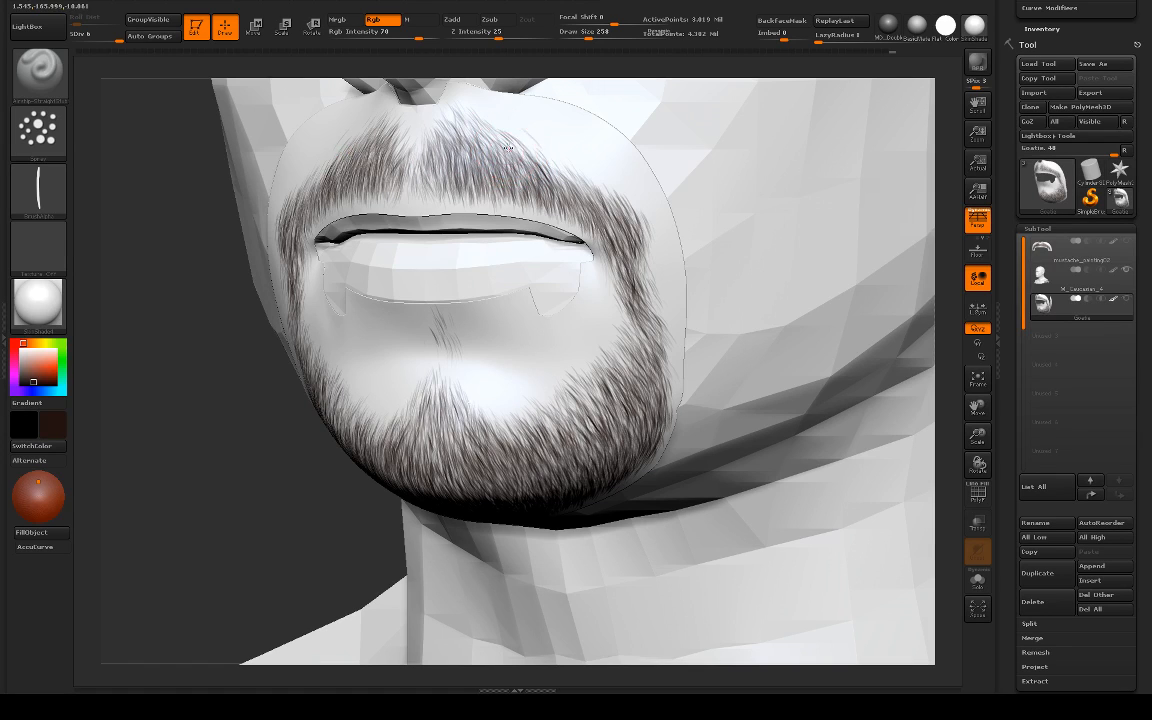
key("ctrl")
key("s")
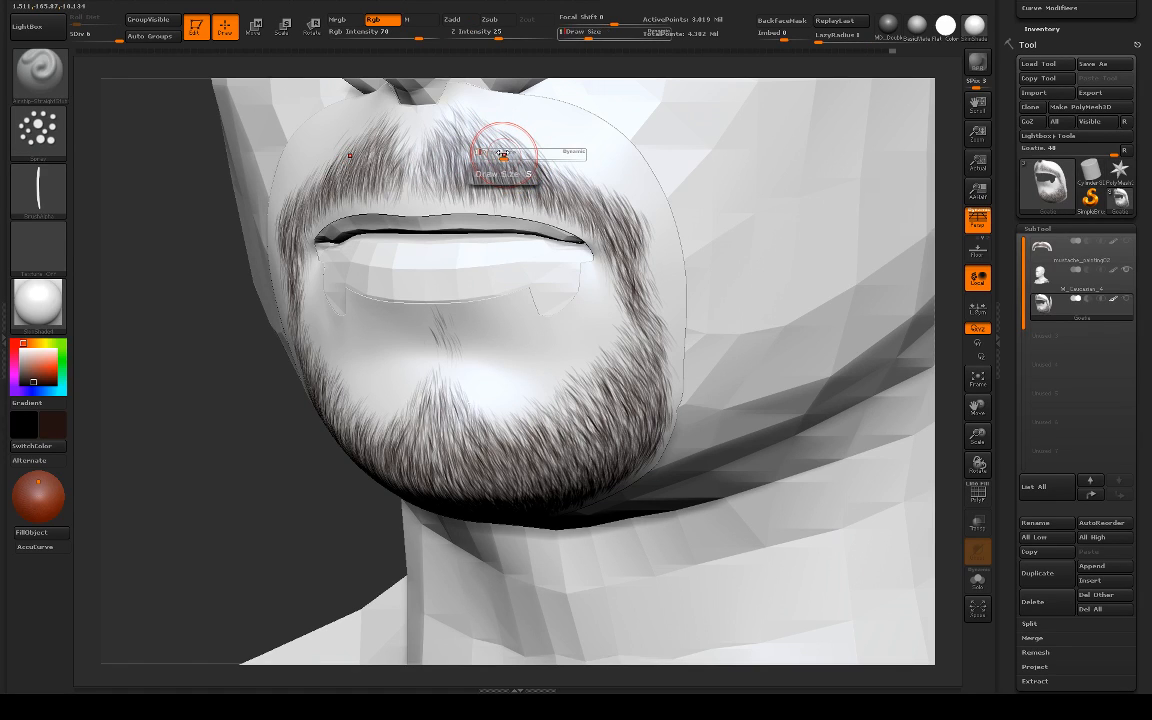
key("Return")
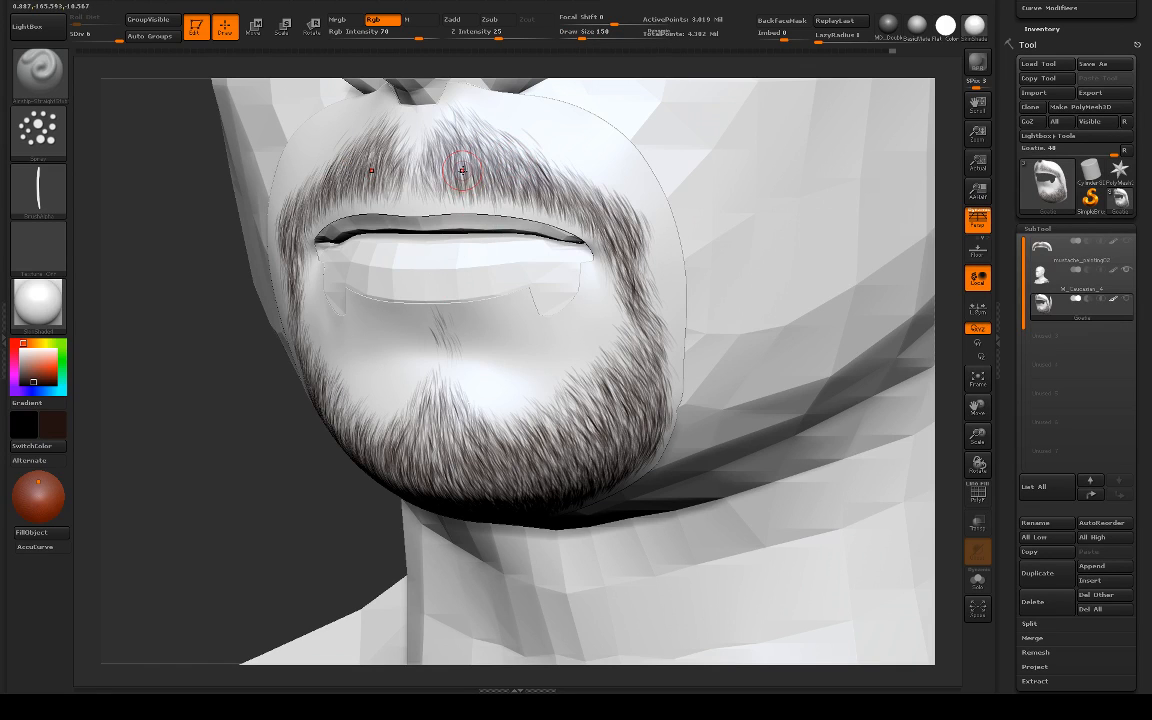
type("s1")
type("60")
key("Return")
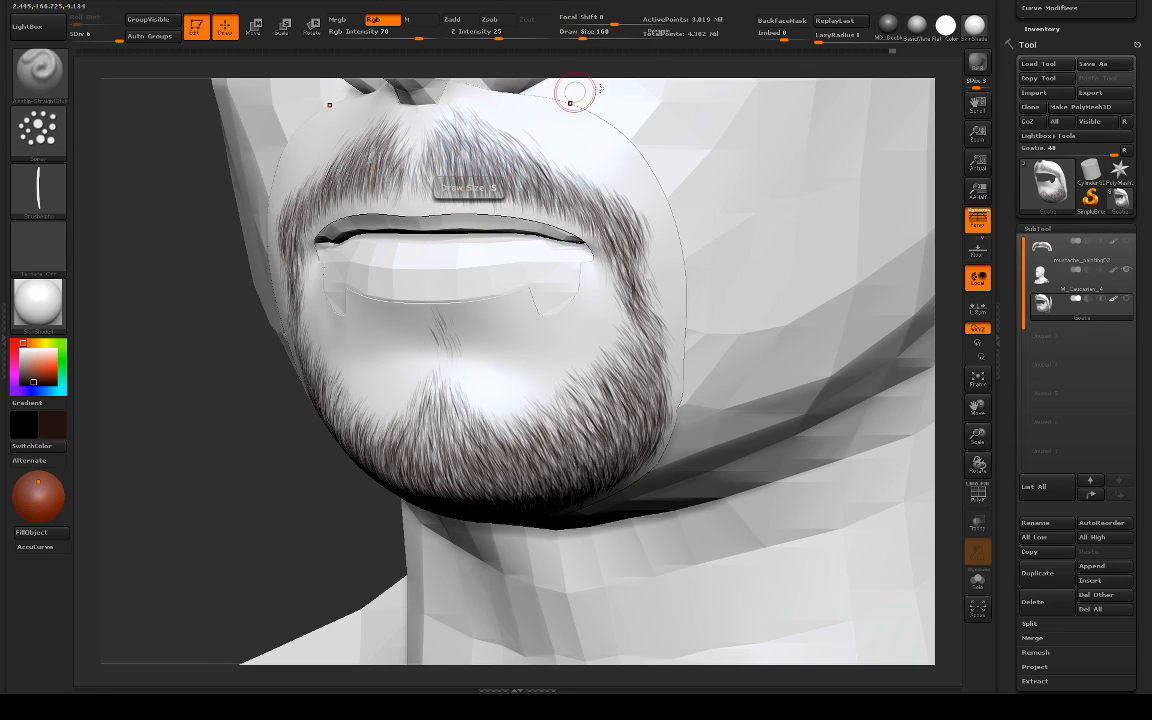
mouse_move(490, 150)
left_mouse_down("shift")
mouse_move(555, 152)
mouse_move(507, 157)
left_mouse_up("shift")
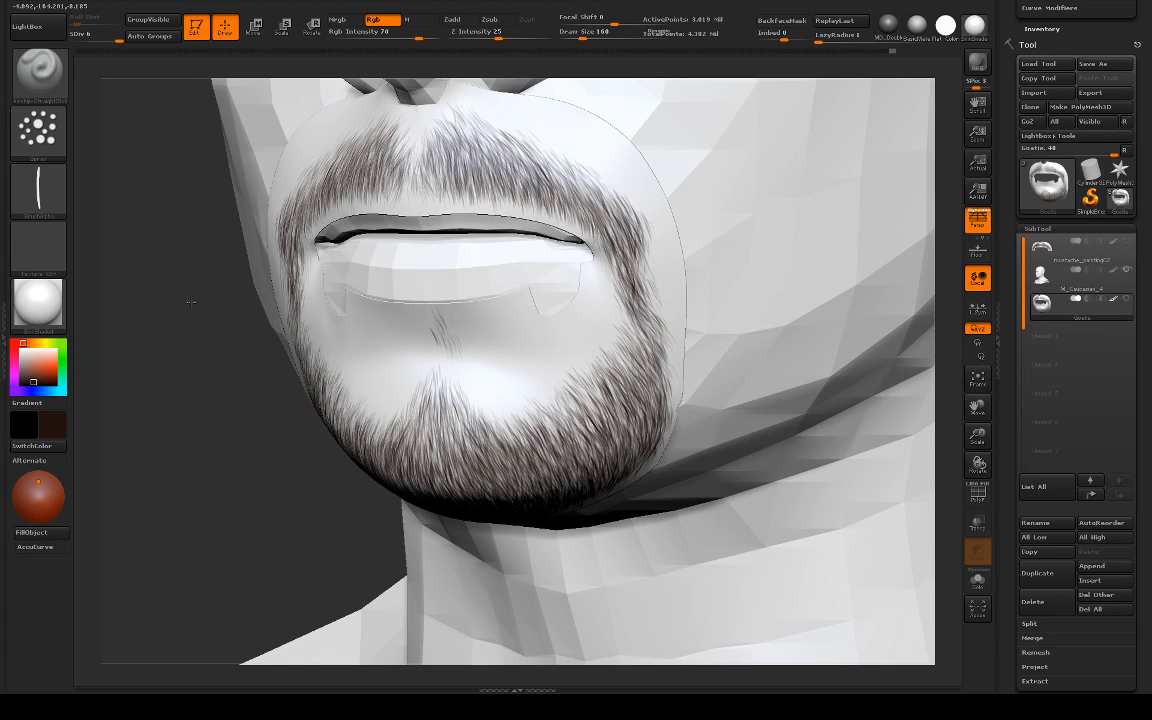
Step: Extend the inner moustache hair up toward the nostrils with short strokes, undoing the stray ones
left_click_drag(191, 302, 224, 447, "alt")
mouse_move(495, 243)
left_mouse_down()
mouse_move(537, 281)
mouse_move(509, 281)
mouse_move(524, 280)
left_mouse_up()
key("ctrl+z")
key("ctrl+z")
key("ctrl+z")
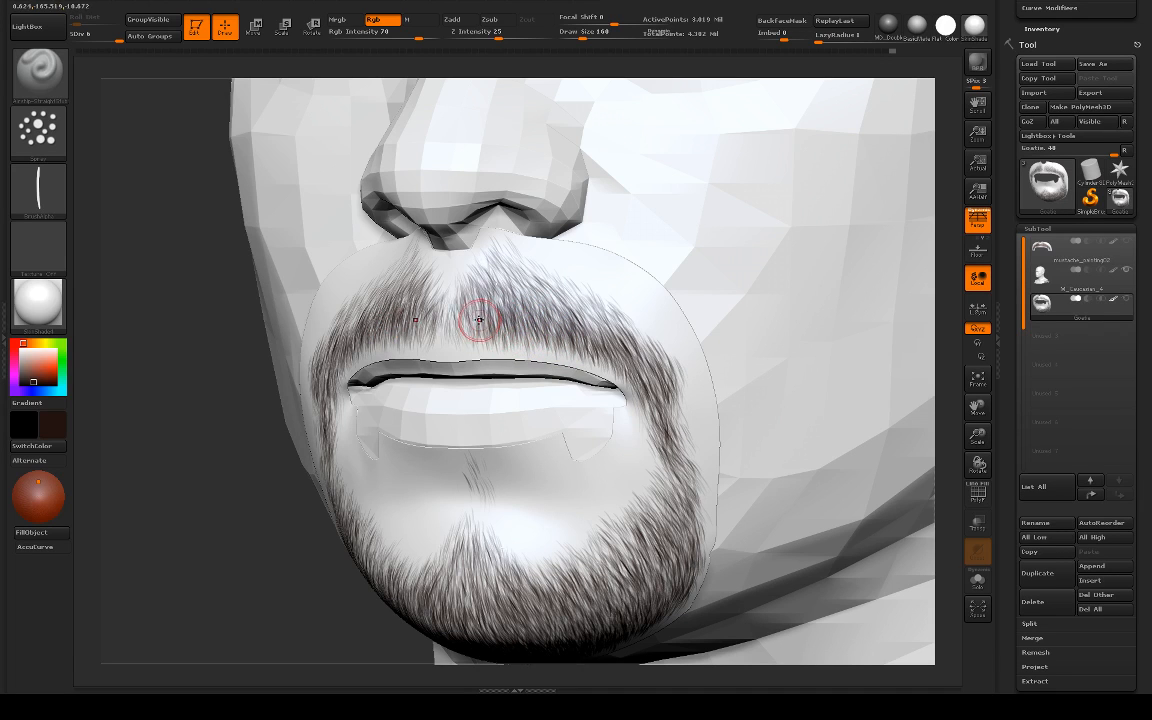
Step: Fill the bare gap between the two moustache halves under the nose with fine downward strokes
left_click_drag(158, 388, 242, 393, "shift")
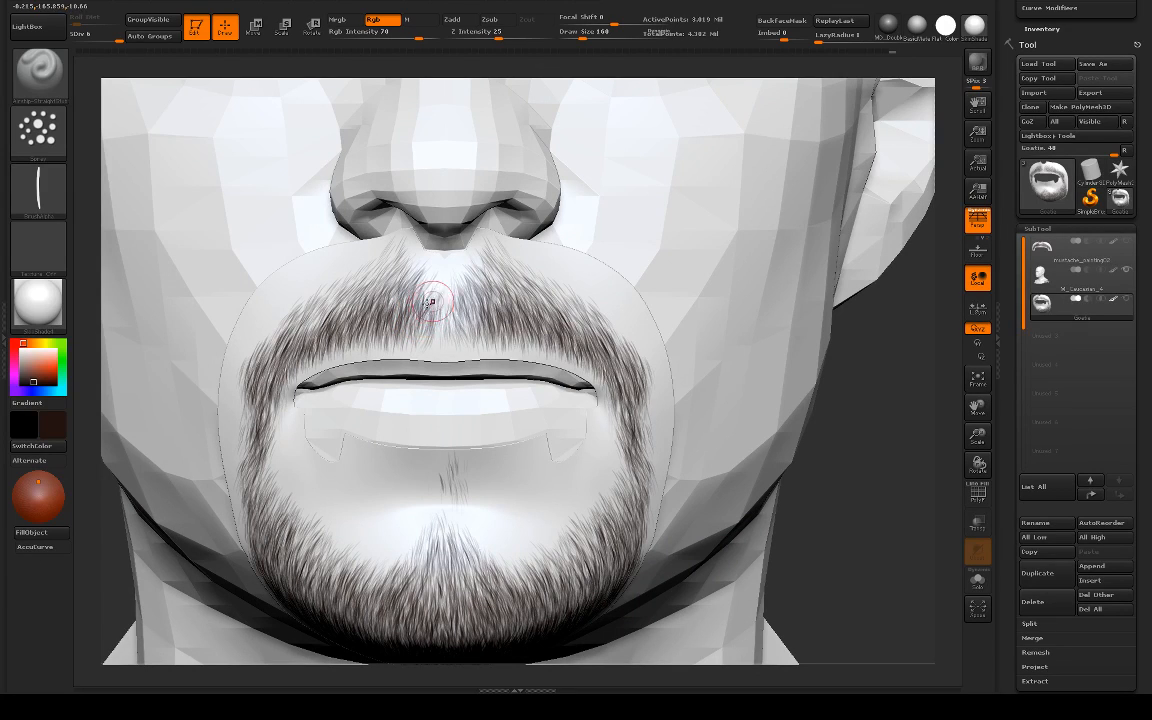
key("shift")
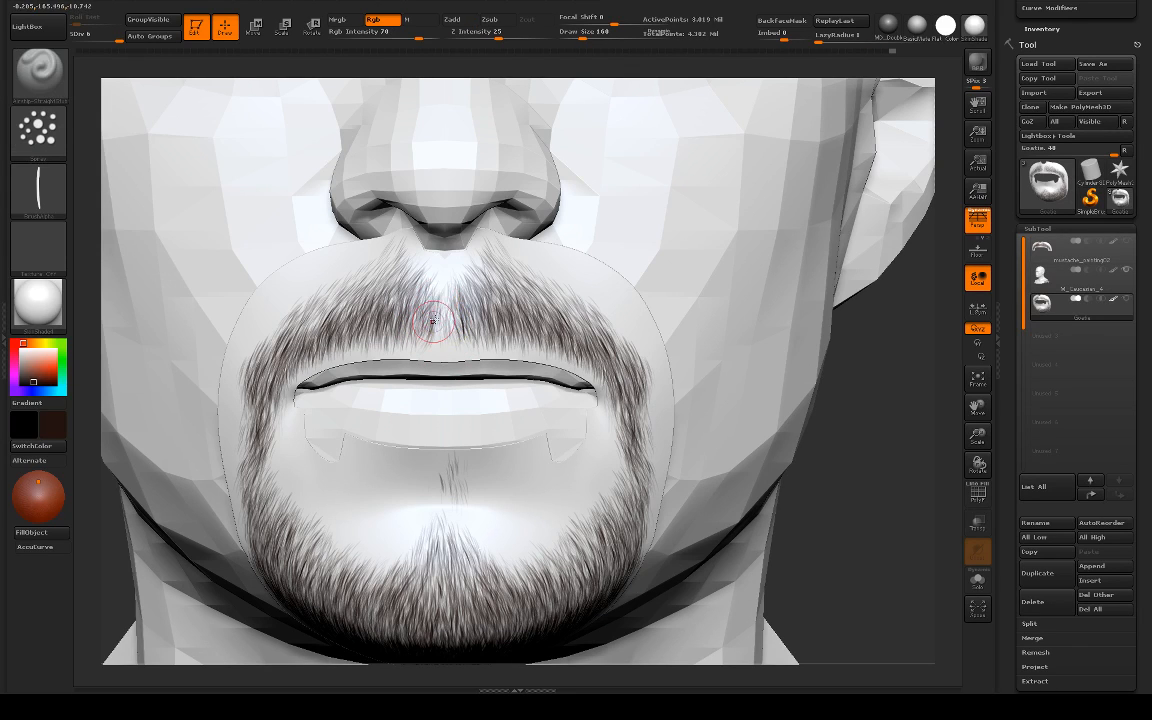
key("ctrl+z")
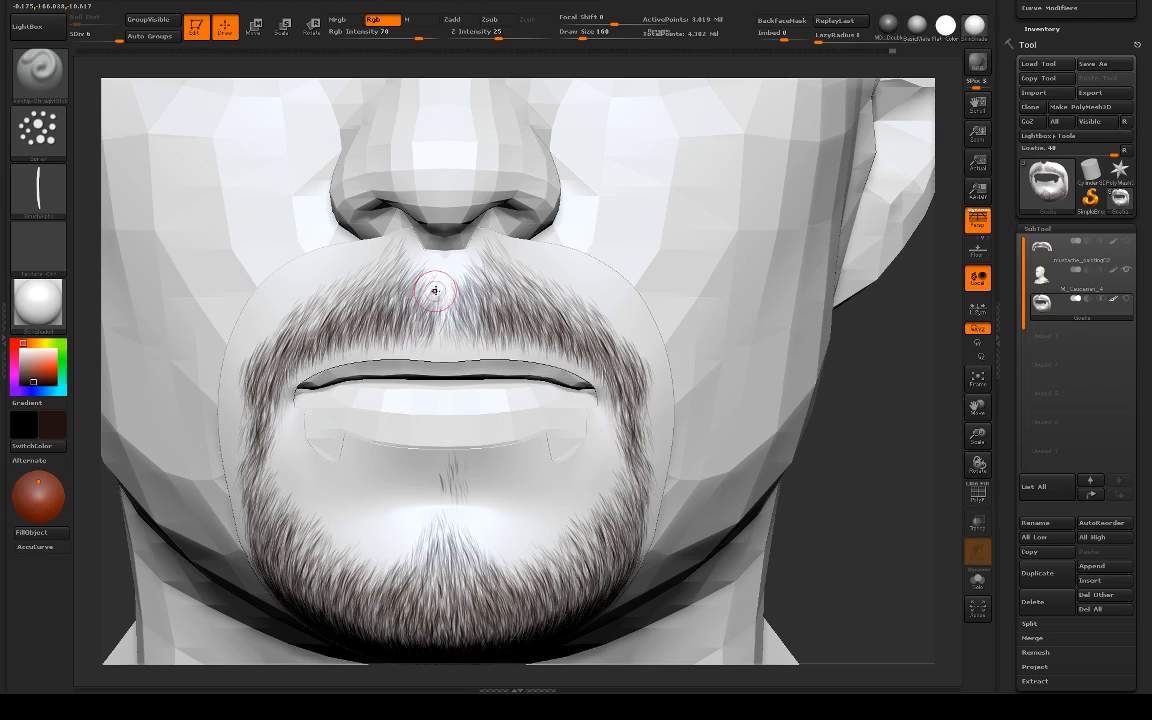
left_click_drag(458, 277, 458, 305)
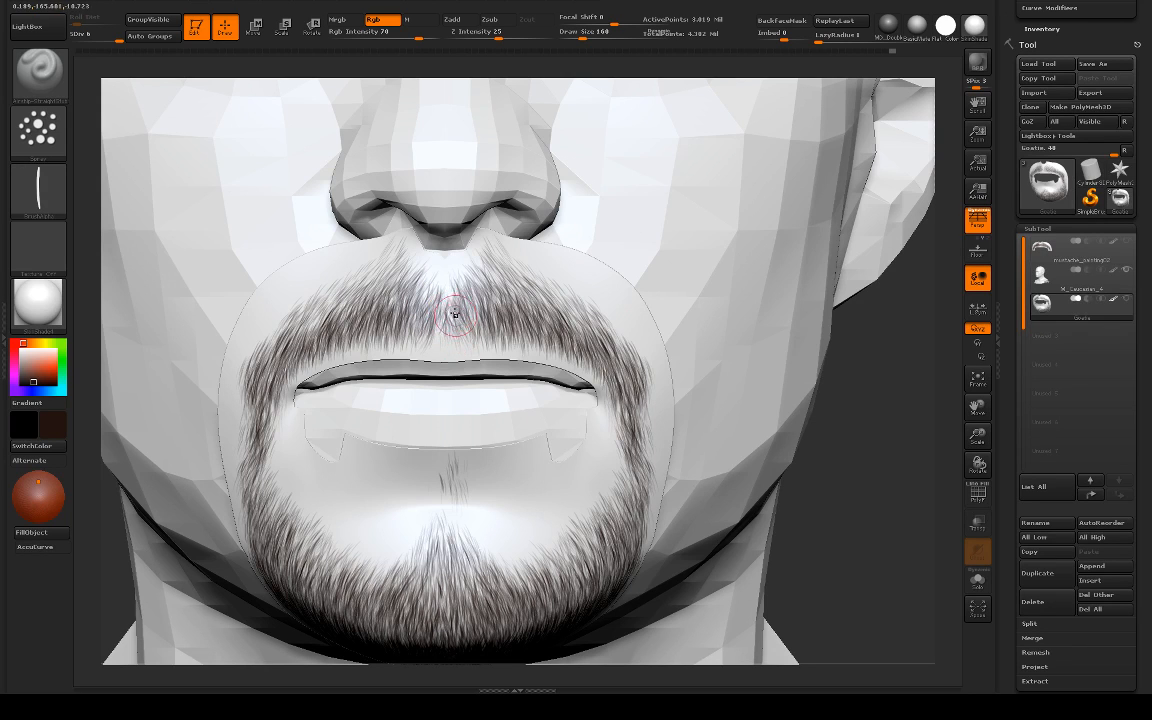
Step: Check the whole face, then paint a narrow strip of hair joining the tuft under the lower lip to the chin hair
left_click_drag(765, 350, 611, 347, "alt")
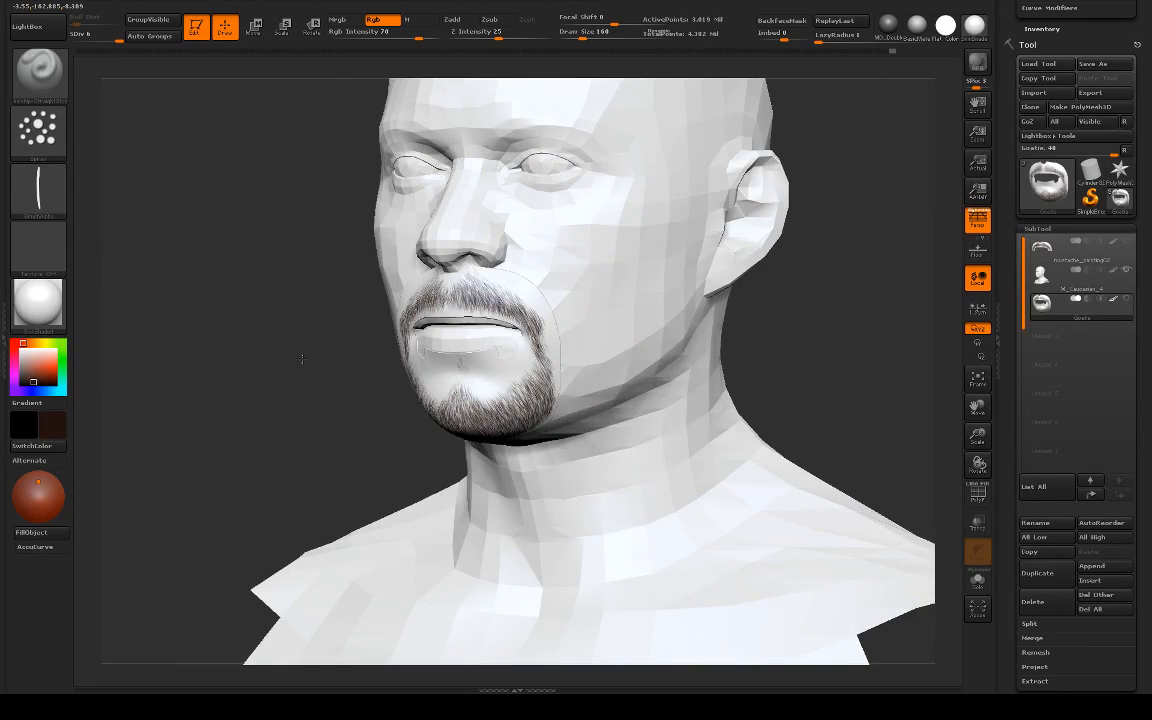
left_click_drag(301, 358, 796, 372)
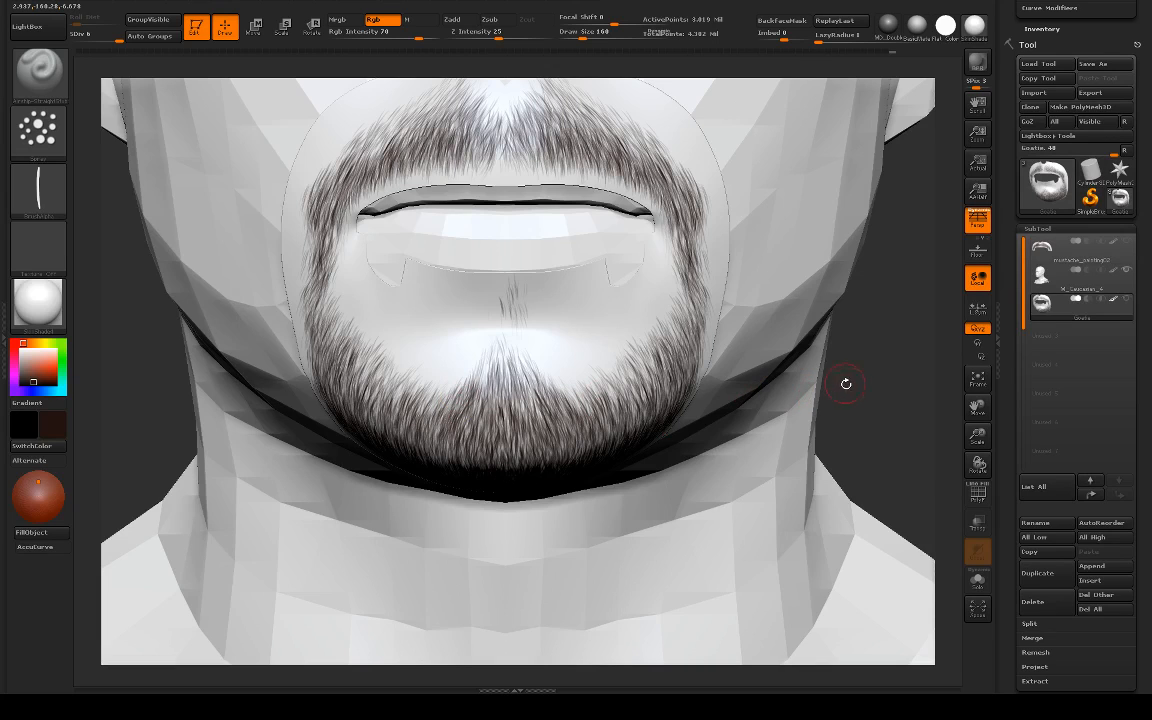
left_click_drag(881, 373, 656, 342)
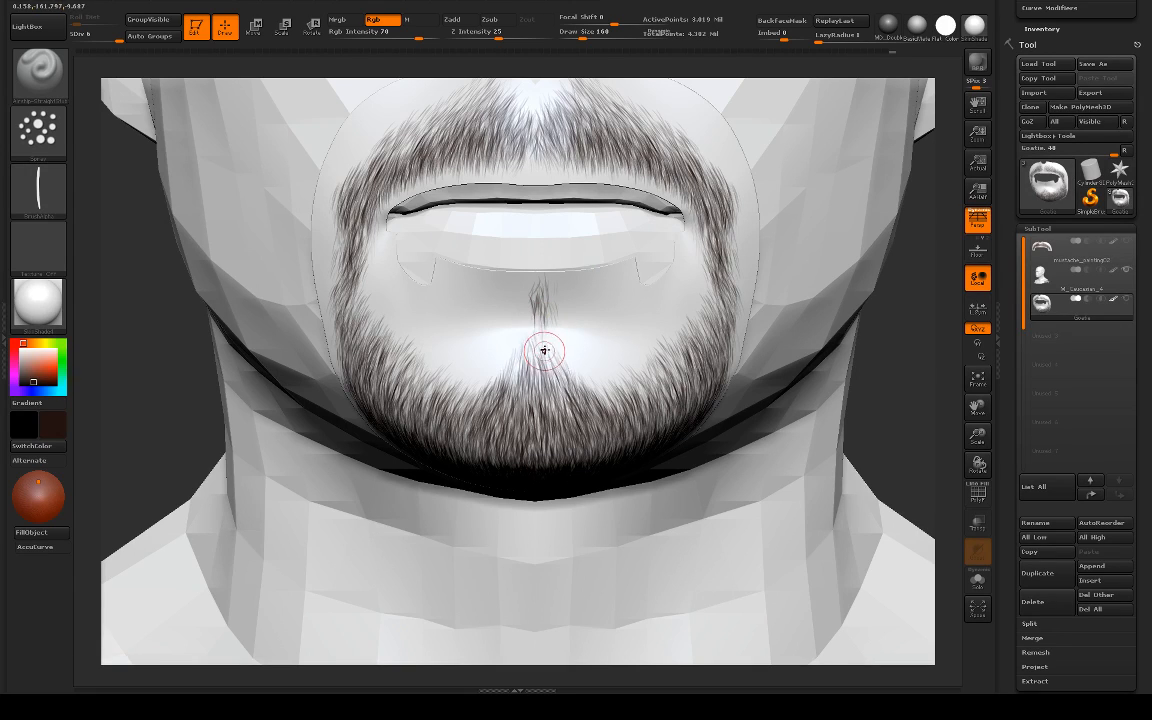
mouse_move(546, 338)
left_mouse_down()
mouse_move(566, 379)
mouse_move(518, 387)
left_mouse_up()
left_click_drag(539, 325, 548, 378)
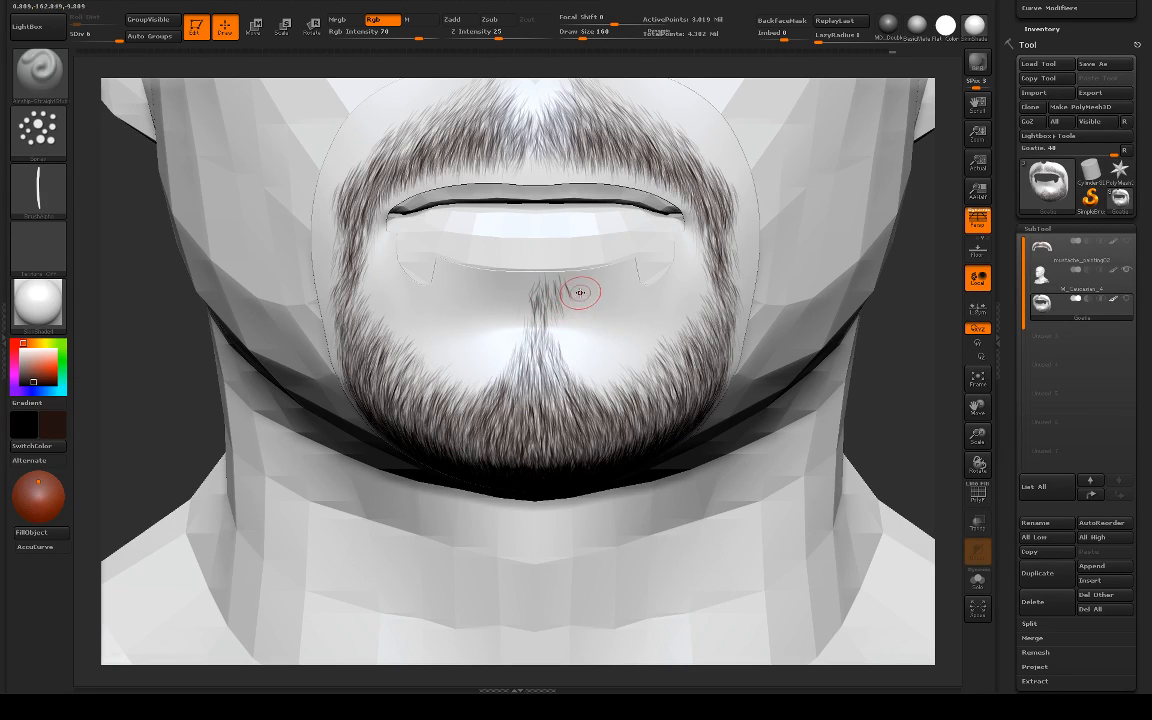
Step: Widen the soul patch symmetrically below the lower lip with short strokes, undoing the overly dark ones
left_click_drag(581, 298, 564, 322)
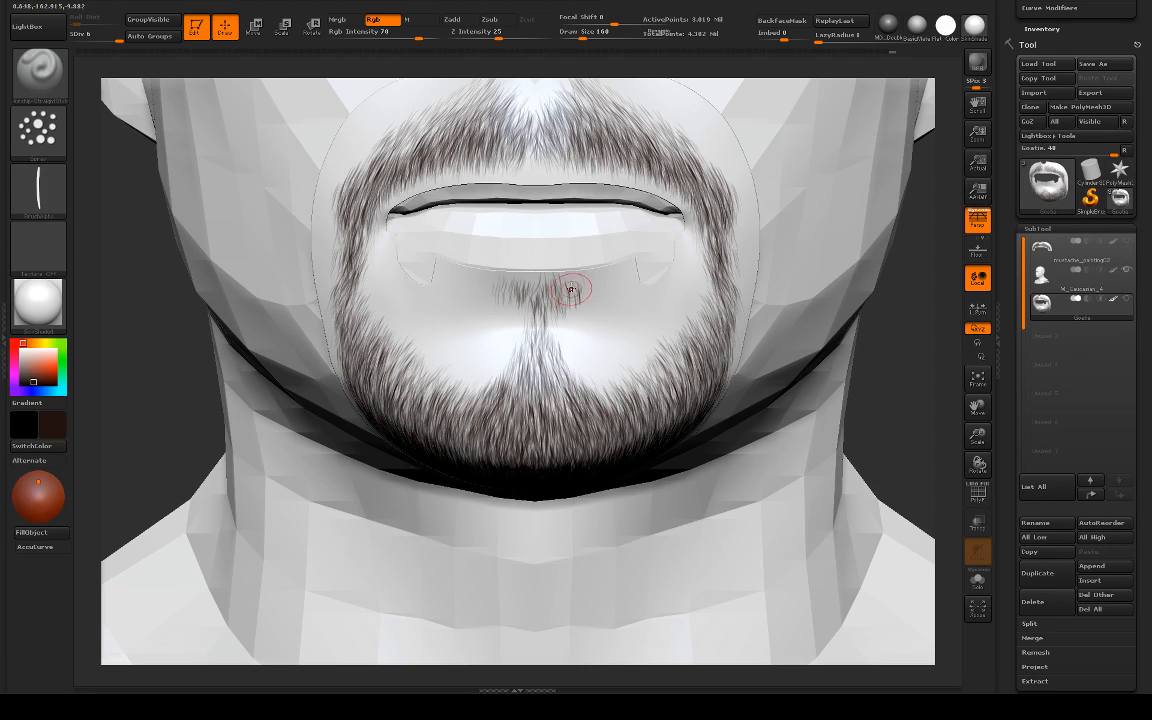
left_click_drag(572, 287, 581, 298)
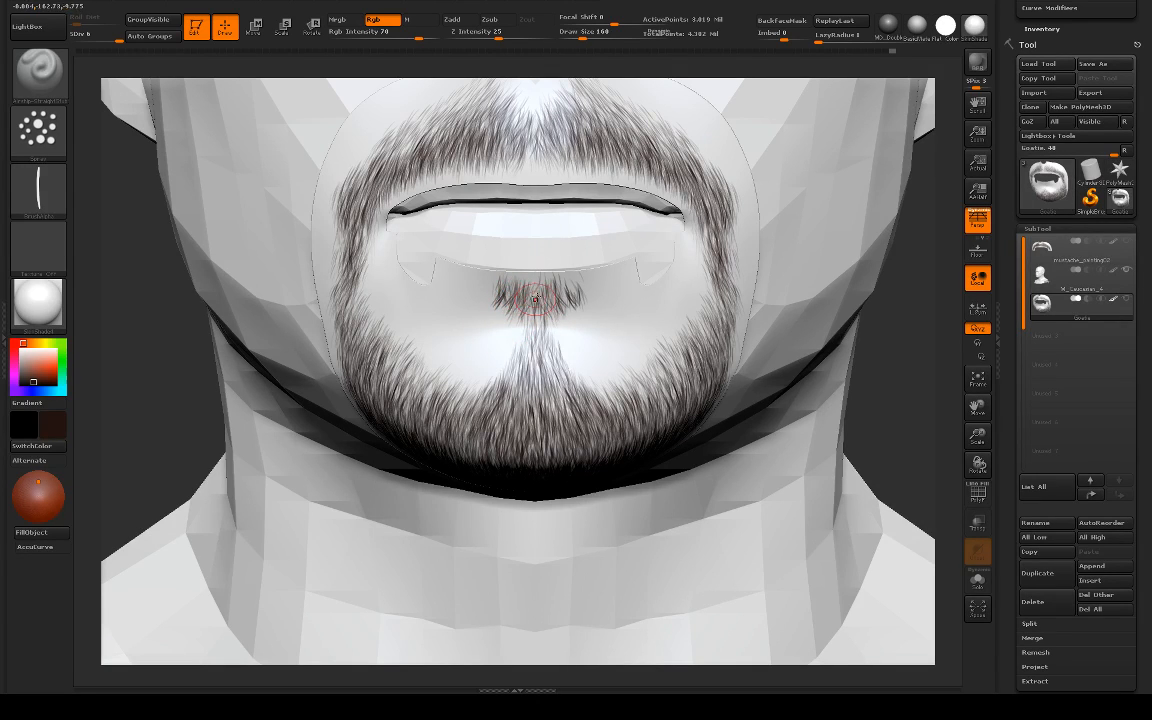
key("ctrl+z")
mouse_move(569, 315)
left_mouse_down()
mouse_move(533, 332)
mouse_move(541, 362)
left_mouse_up()
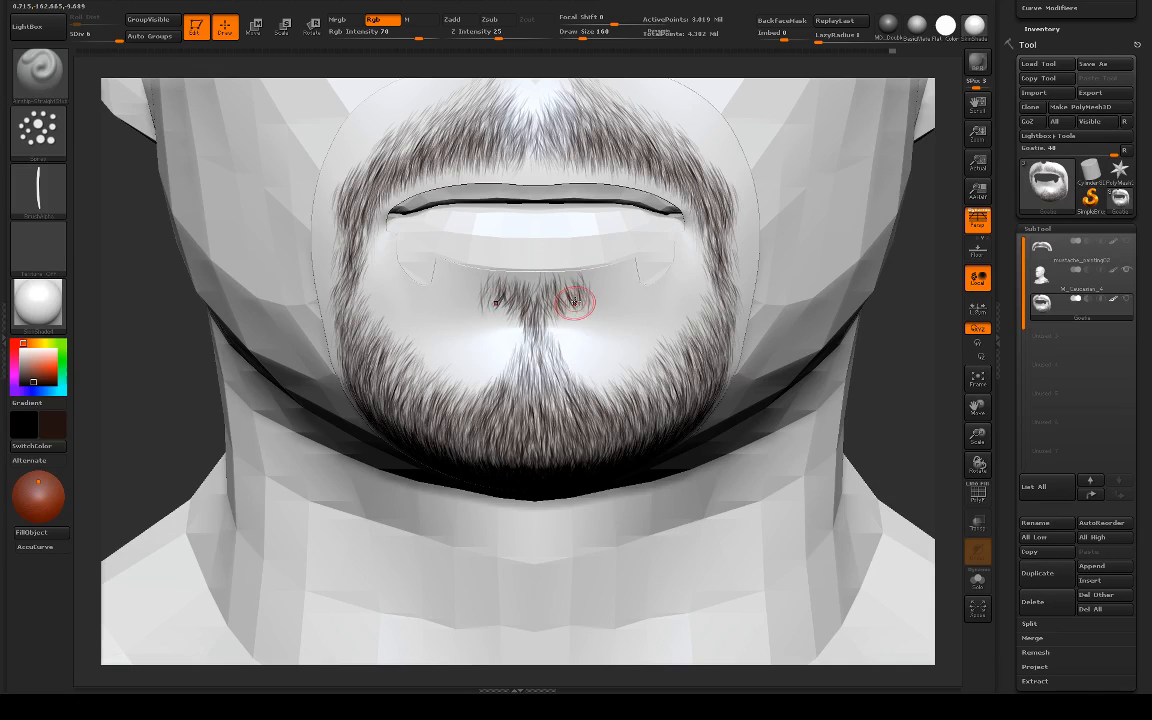
key("ctrl")
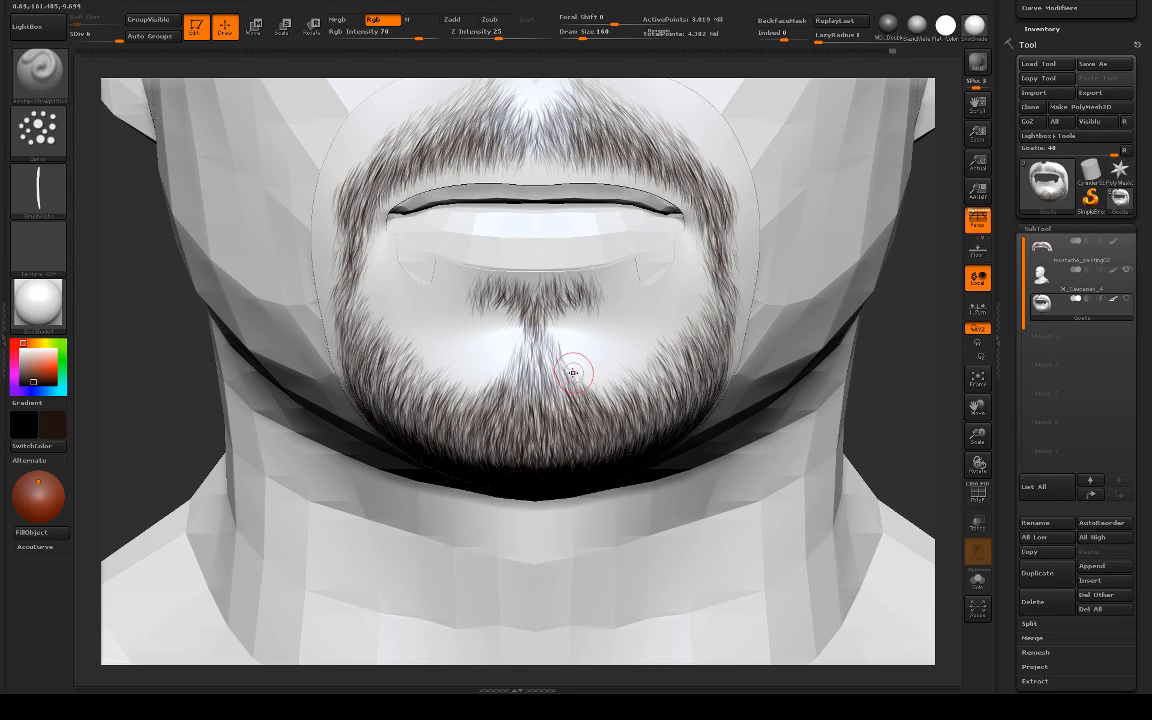
Step: Add light hair on both sides of the central strip above the chin, undoing the unwanted strokes
mouse_move(569, 368)
left_mouse_down()
mouse_move(571, 352)
mouse_move(579, 365)
mouse_move(561, 329)
mouse_move(556, 338)
left_mouse_up()
key("ctrl+z")
key("ctrl+z")
key("ctrl+z")
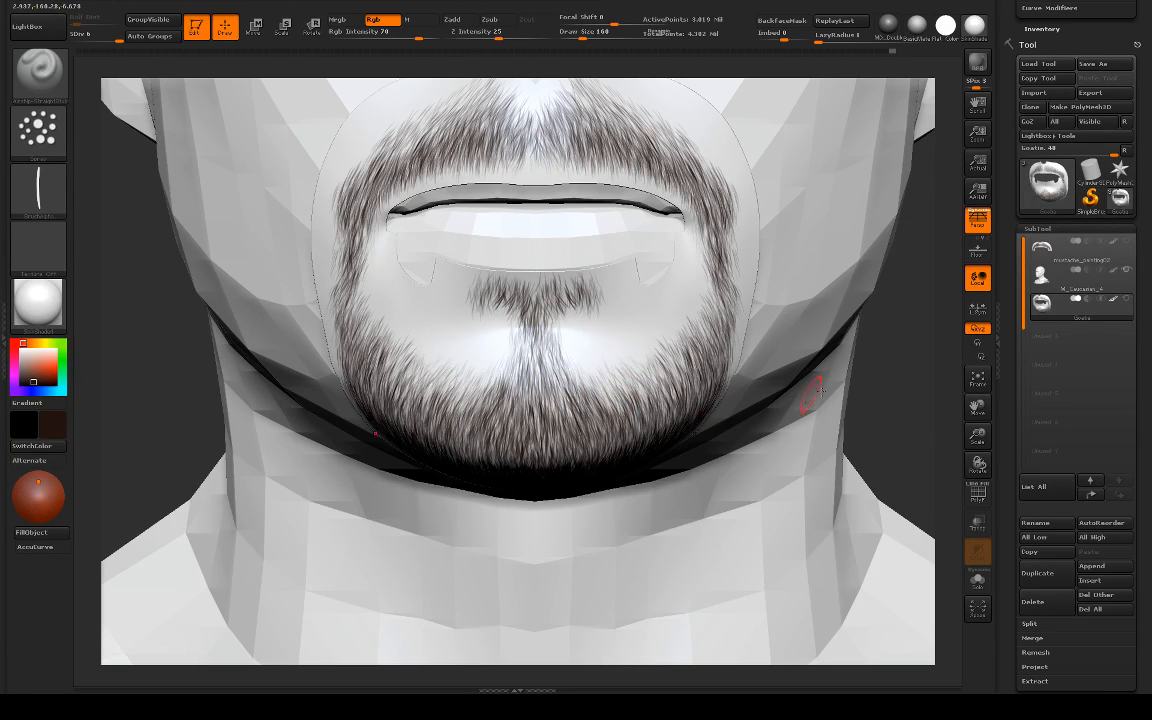
Step: Inspect the goatee from the side, then thicken the middle and outer ends of the soul patch up close
left_click_drag(912, 367, 700, 395)
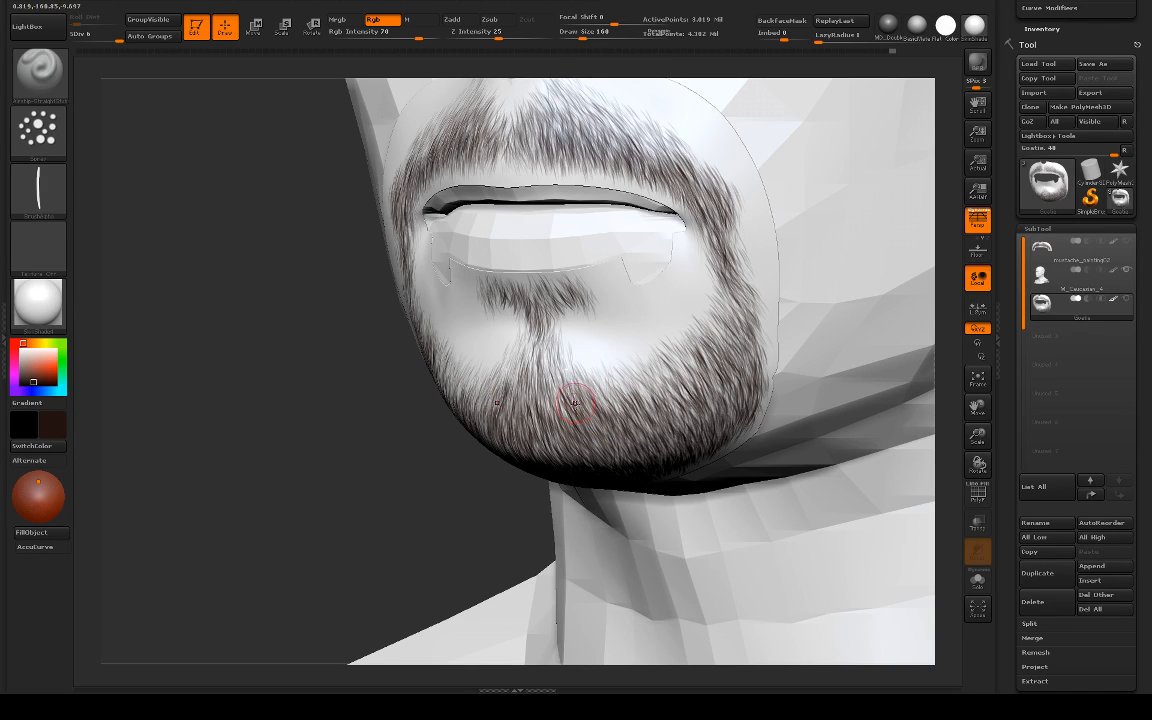
left_click_drag(418, 479, 400, 372, "alt")
mouse_move(758, 321)
left_mouse_down("alt")
mouse_move(733, 301)
mouse_move(820, 378)
mouse_move(830, 500)
left_mouse_up("alt")
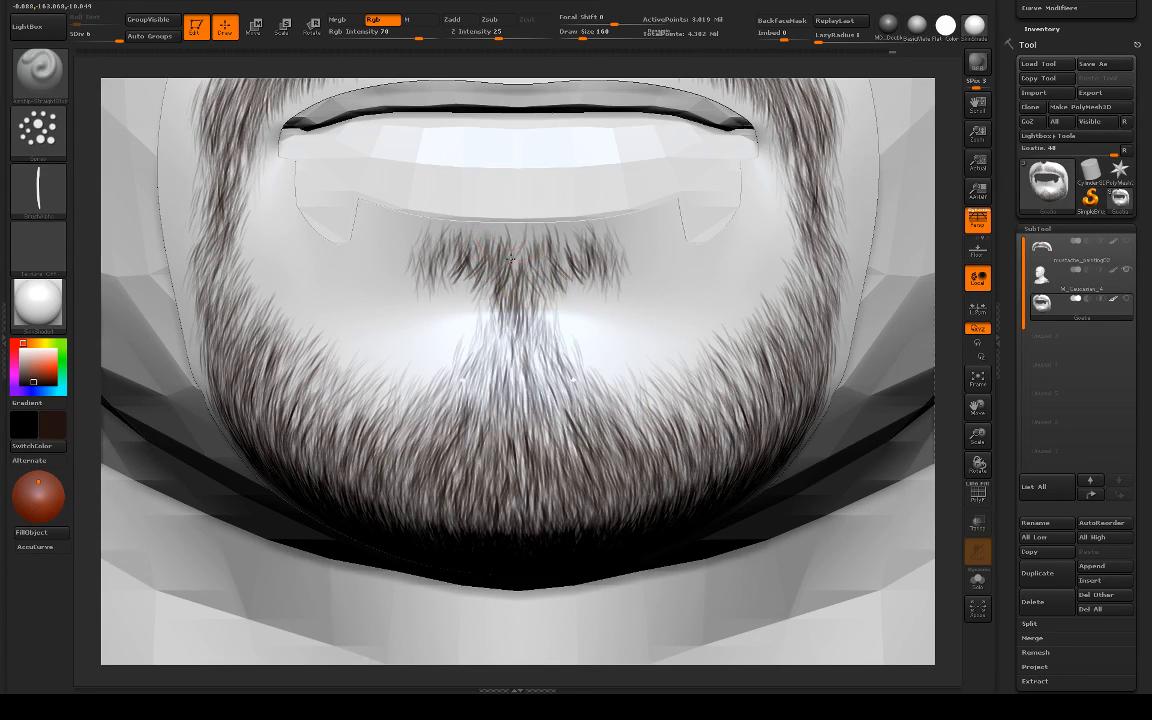
key("ctrl")
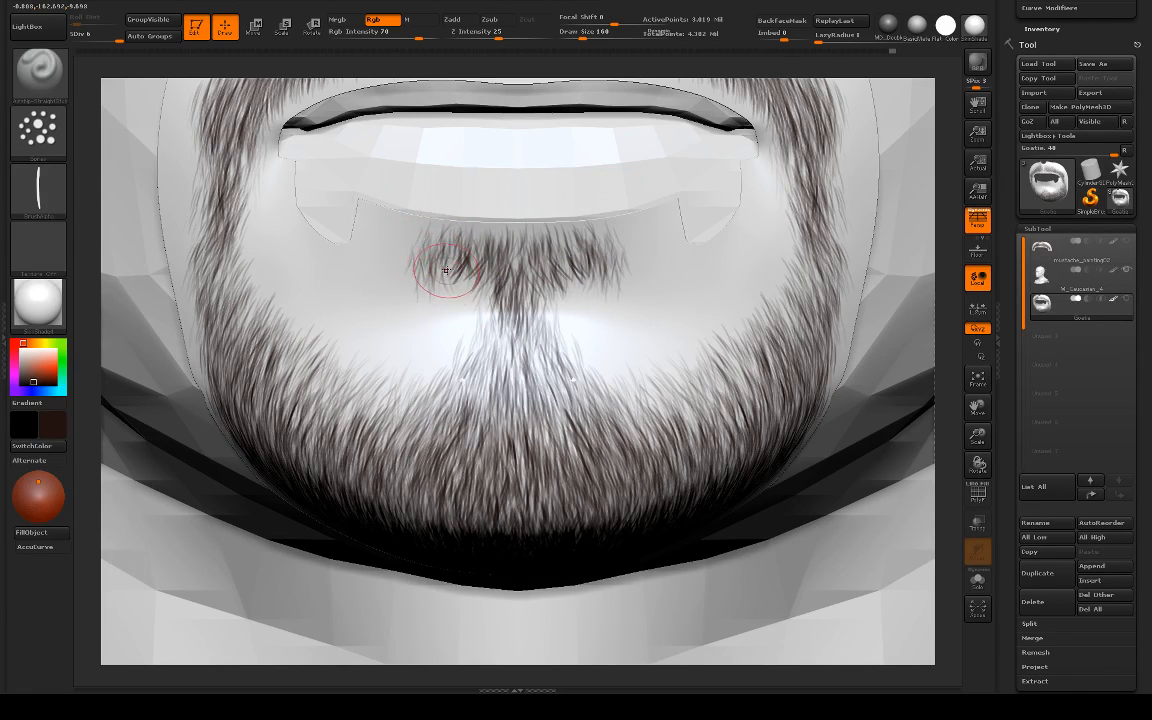
mouse_move(445, 270)
left_mouse_down()
mouse_move(424, 268)
mouse_move(437, 278)
left_mouse_up()
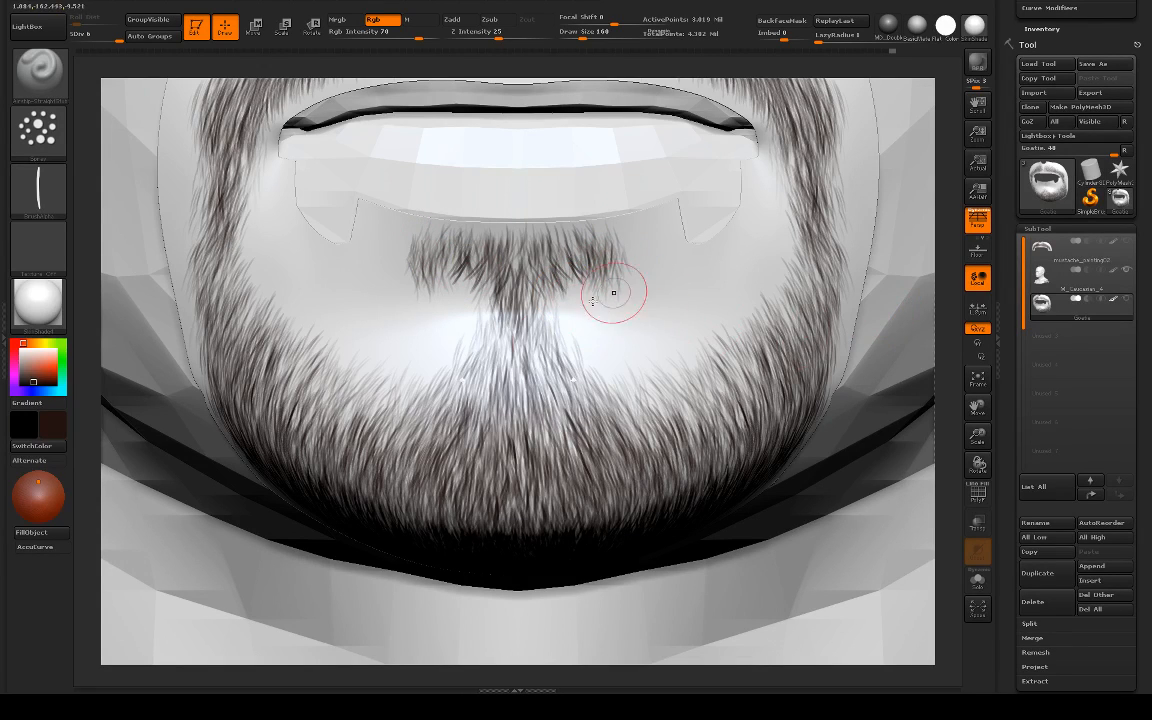
Step: Check the whole face, then trim the soul patch's lower and outer edges with the Standard brush at draw size 105
left_click_drag(947, 293, 650, 208, "shift")
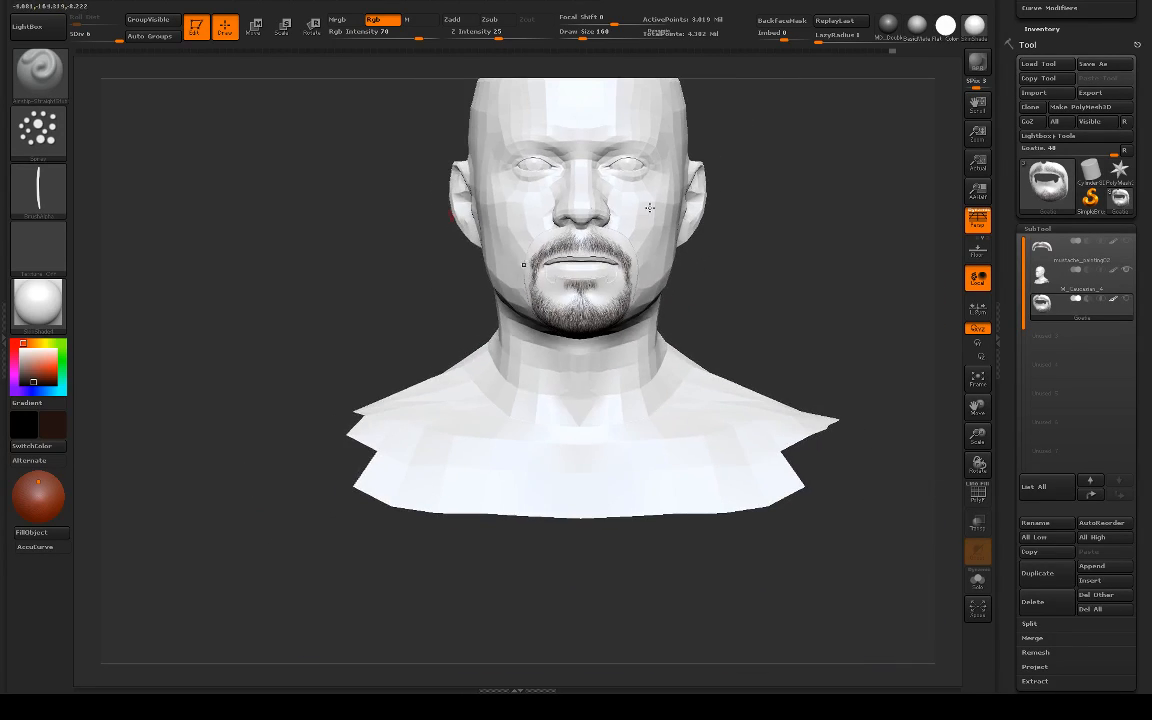
left_click_drag(769, 217, 750, 412, "alt")
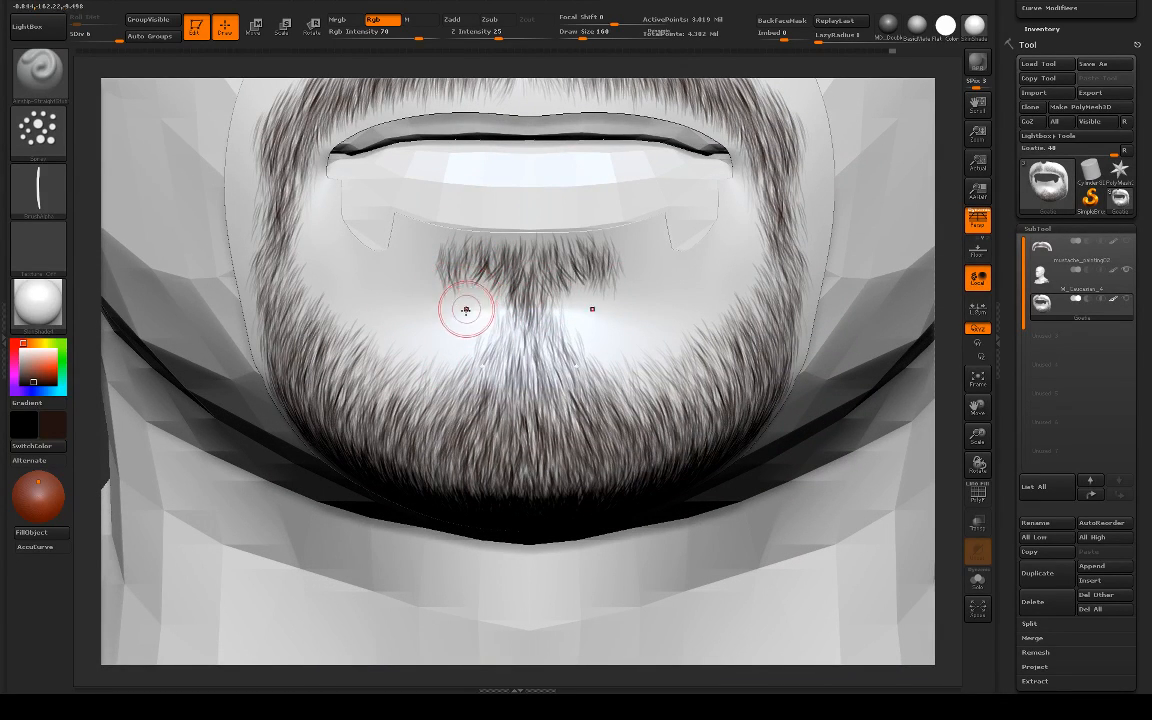
key("b")
key("s")
key("t")
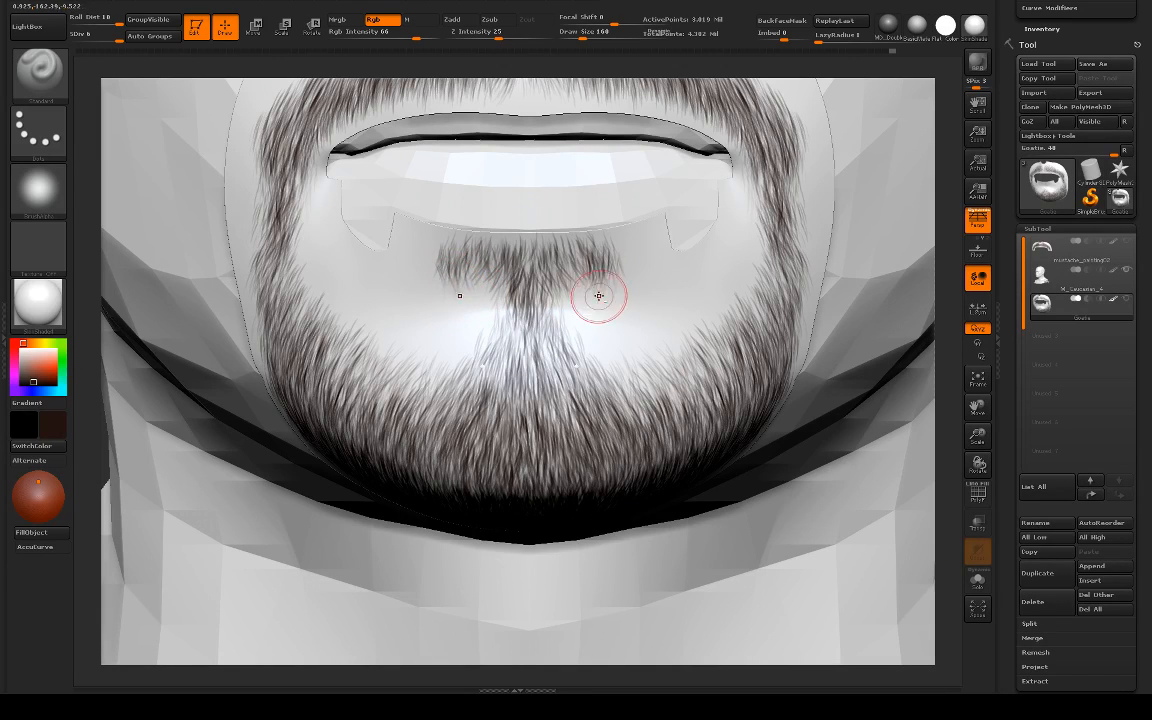
key("s")
left_click_drag(599, 289, 590, 285)
key("s")
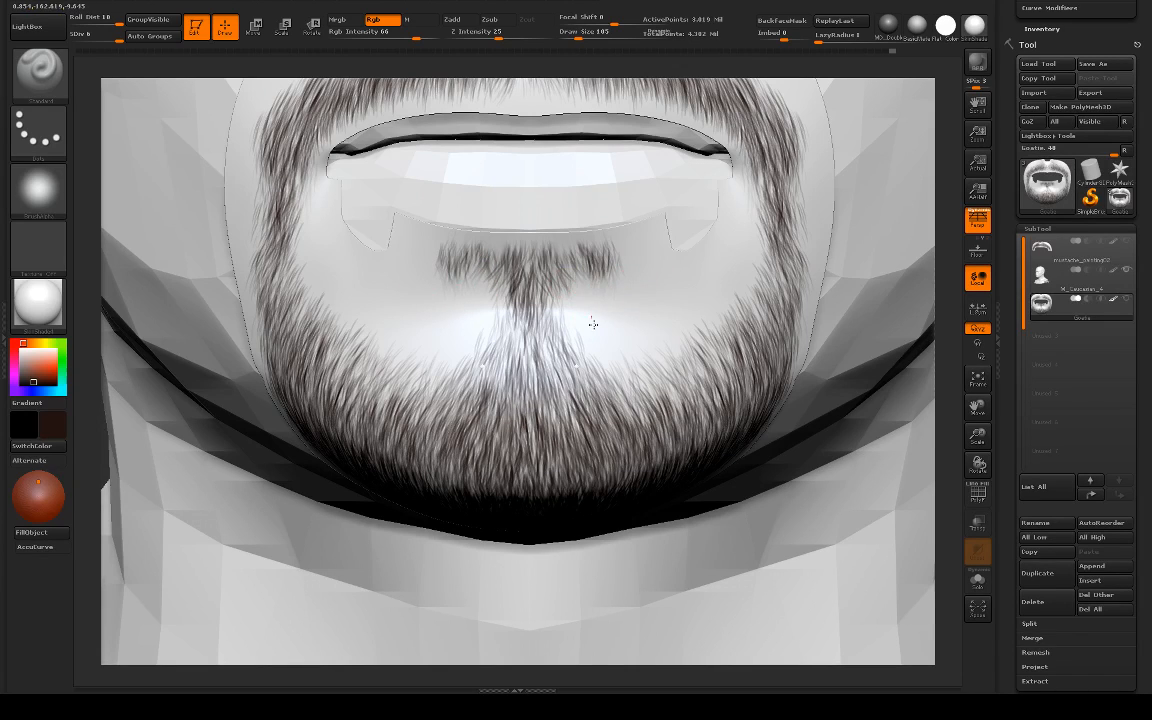
Step: Select the M_Caucasian_4 head subtool, set the Move brush to draw size 307 and examine the chin profile from the side
key("s")
left_click_drag(602, 288, 599, 289)
left_click(863, 222, "alt")
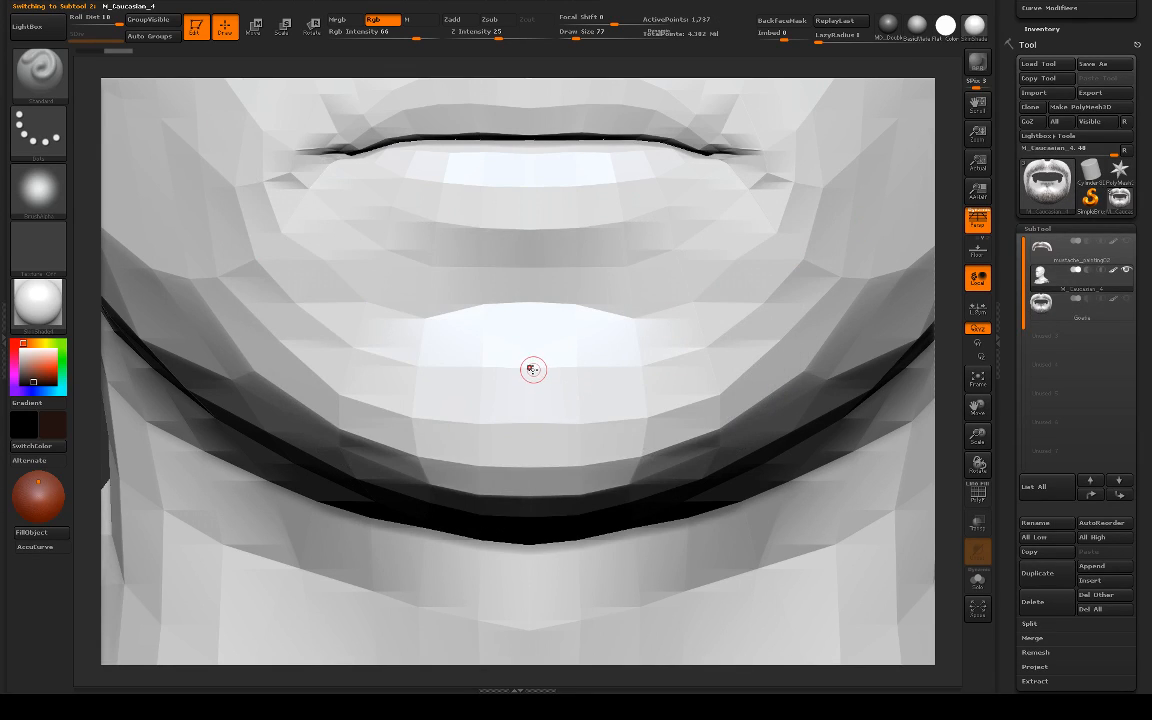
key("b")
key("m")
key("v")
key("s")
left_click_drag(527, 367, 537, 370)
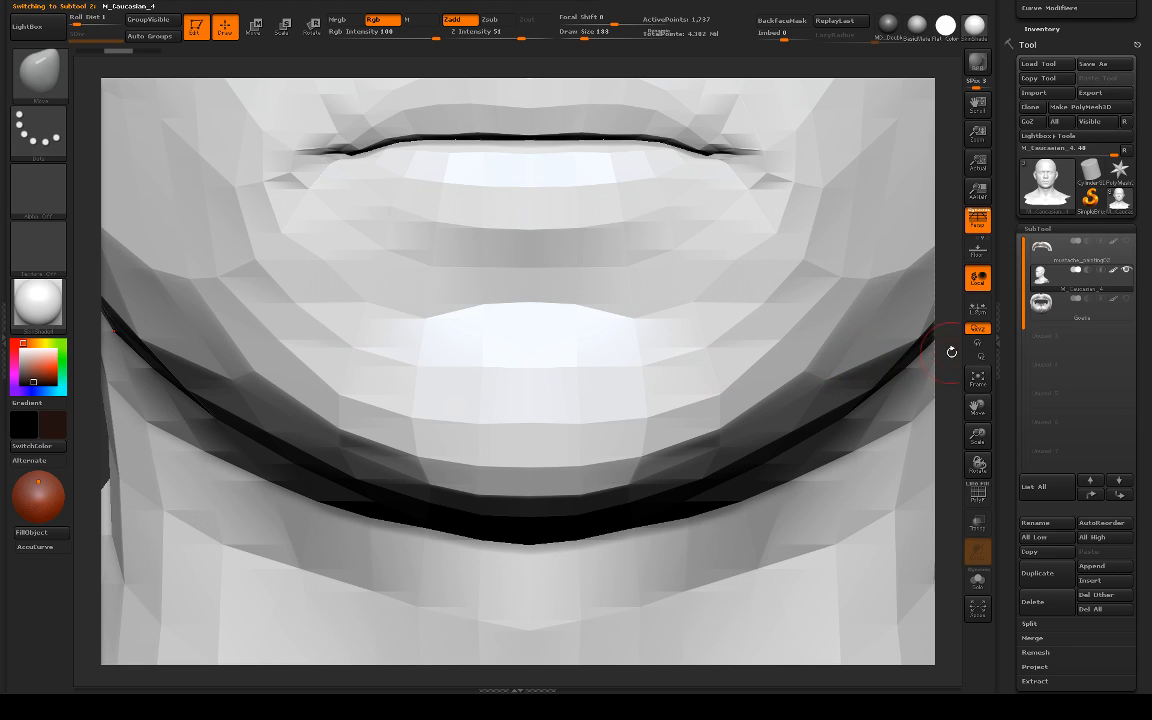
left_click_drag(951, 352, 532, 386)
key("s")
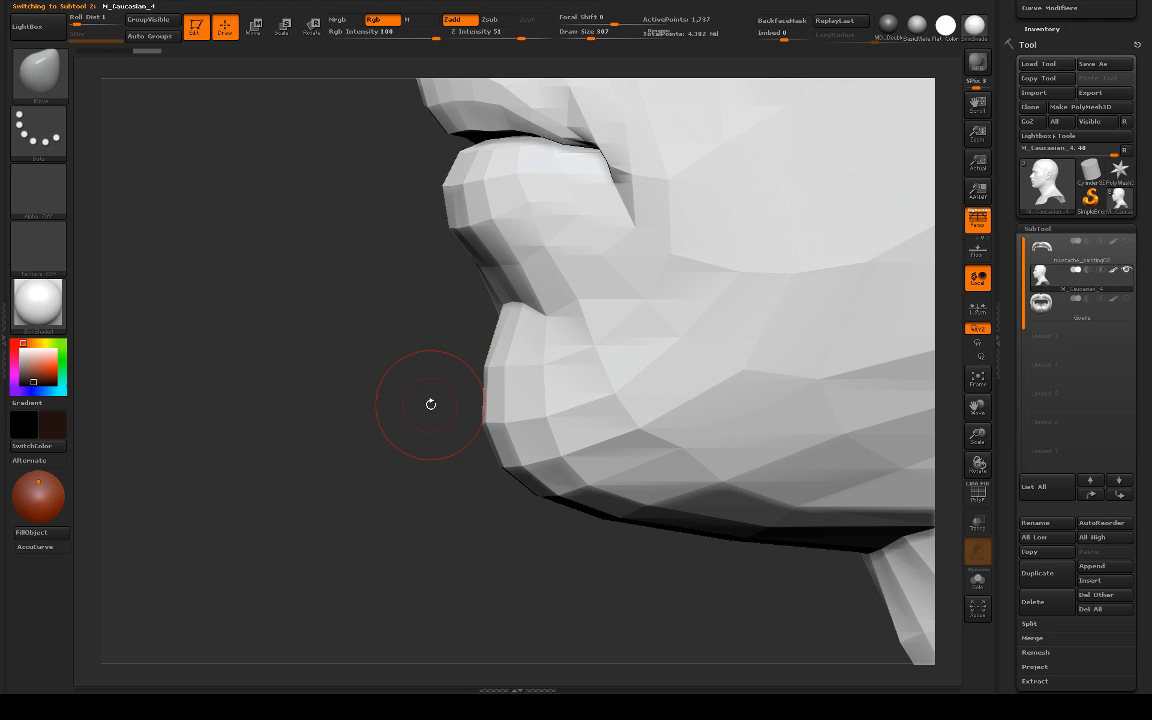
Step: Make the Goatie subtool active again and inspect the hair from the side and front with the Flat Color material
left_click(1047, 304)
mouse_move(258, 364)
left_mouse_down()
mouse_move(334, 356)
mouse_move(873, 392)
left_mouse_up()
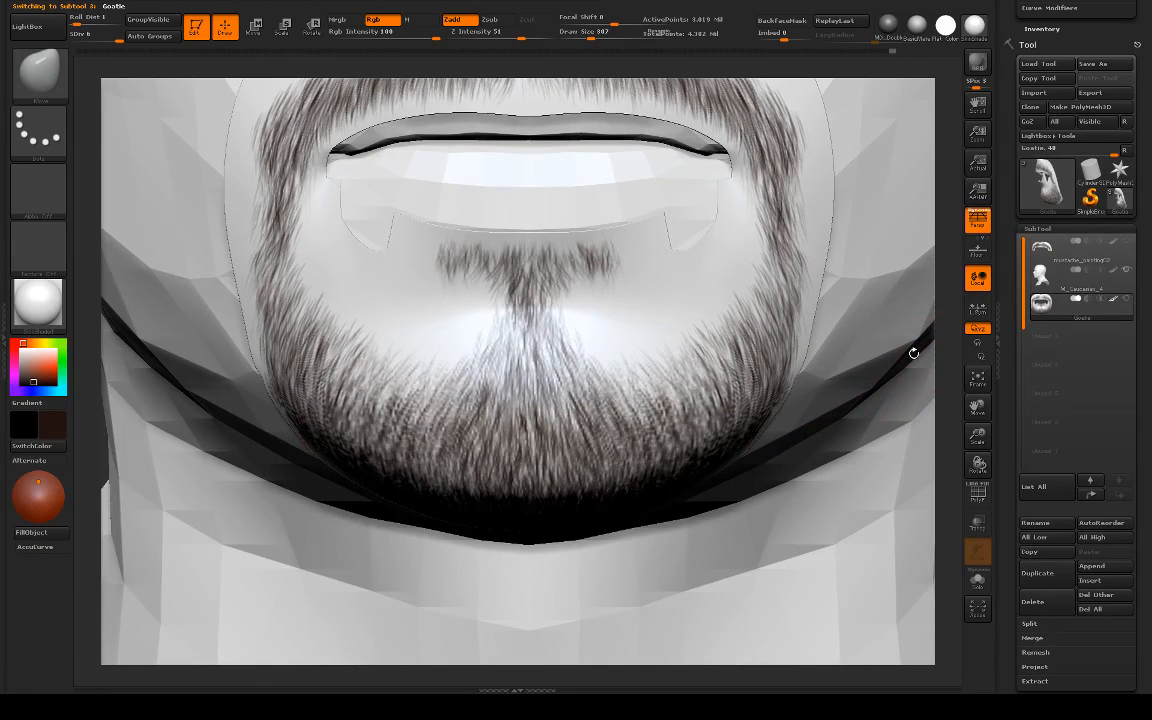
key("f")
left_click_drag(684, 284, 840, 420)
left_click_drag(293, 358, 599, 216)
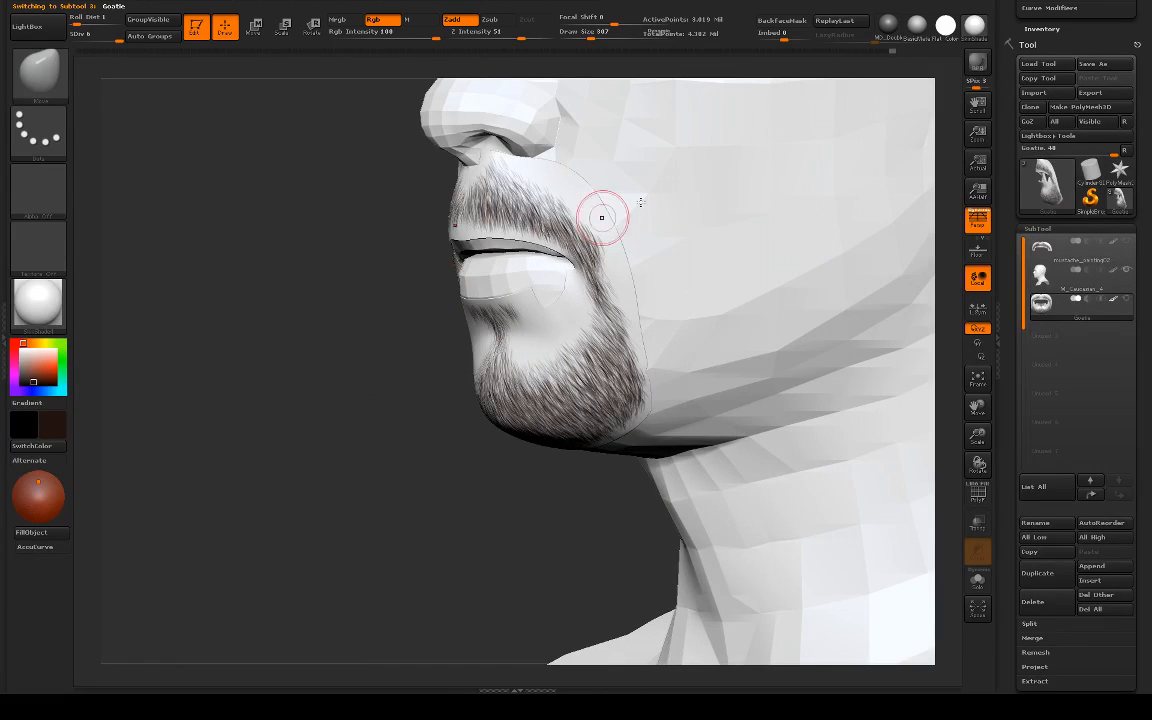
left_click(945, 25)
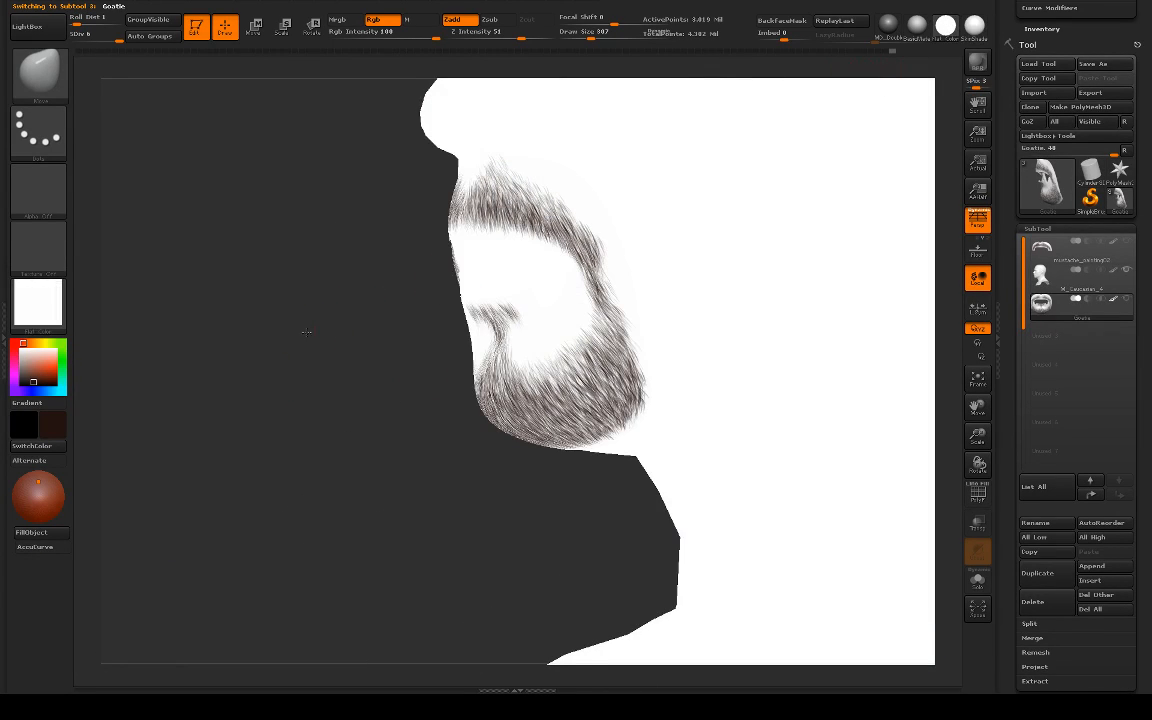
left_click_drag(307, 332, 334, 324, "shift")
left_click_drag(823, 291, 842, 400)
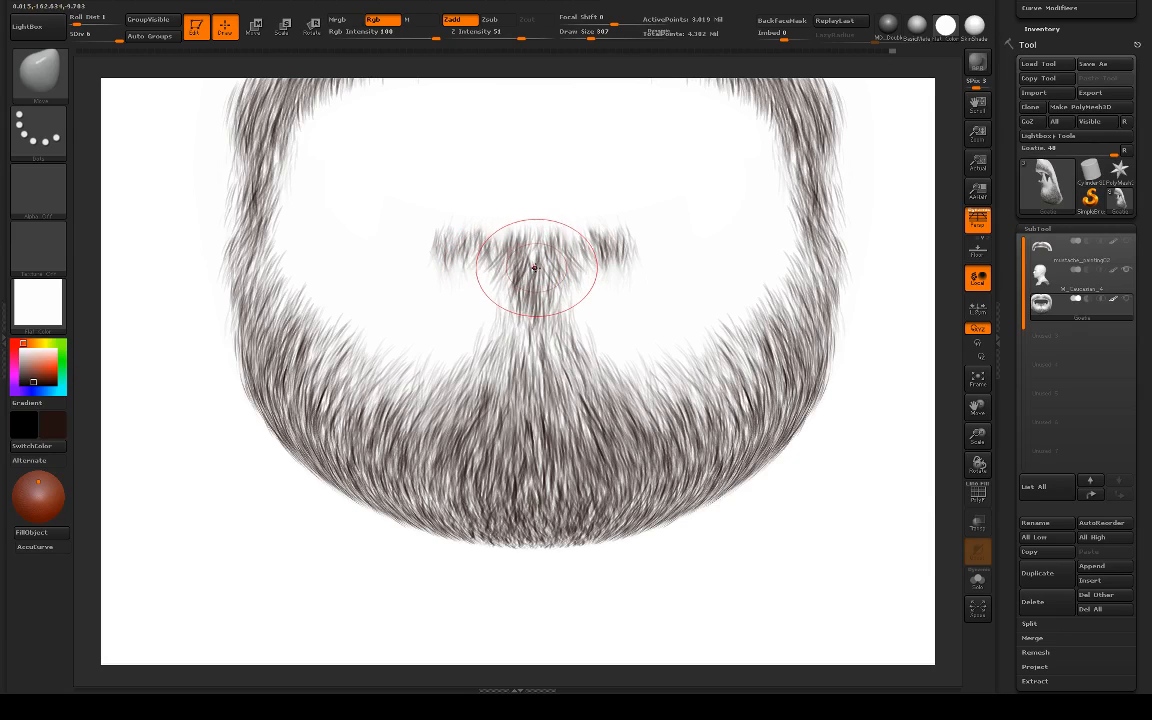
Step: Fill out the soul patch's lower part on both sides with the Airship straight stubble brush at draw size 154, undoing unwanted strokes
key("s")
left_click_drag(527, 262, 509, 257)
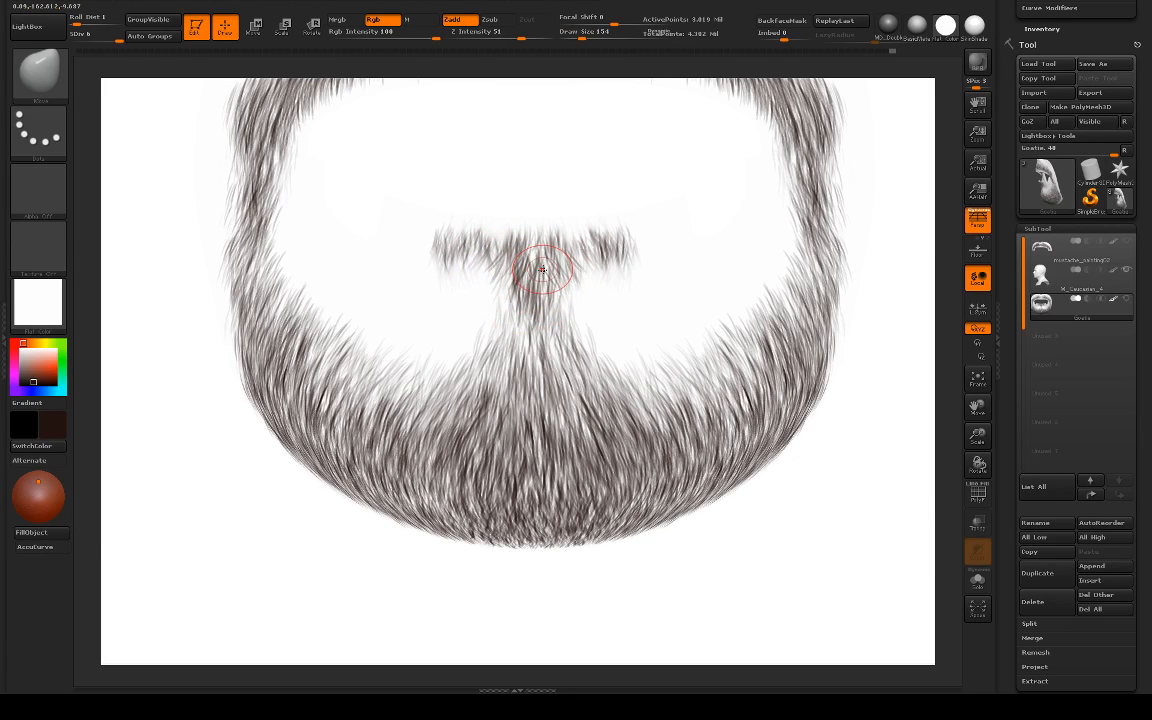
key("s")
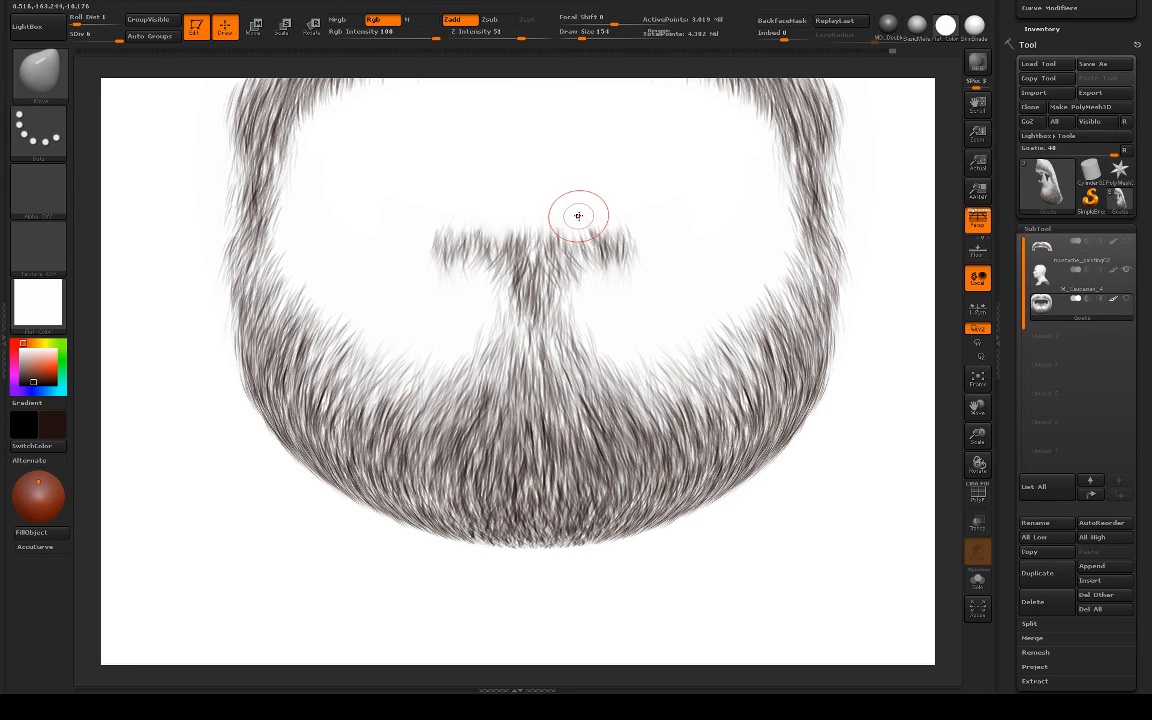
key("s")
key("b")
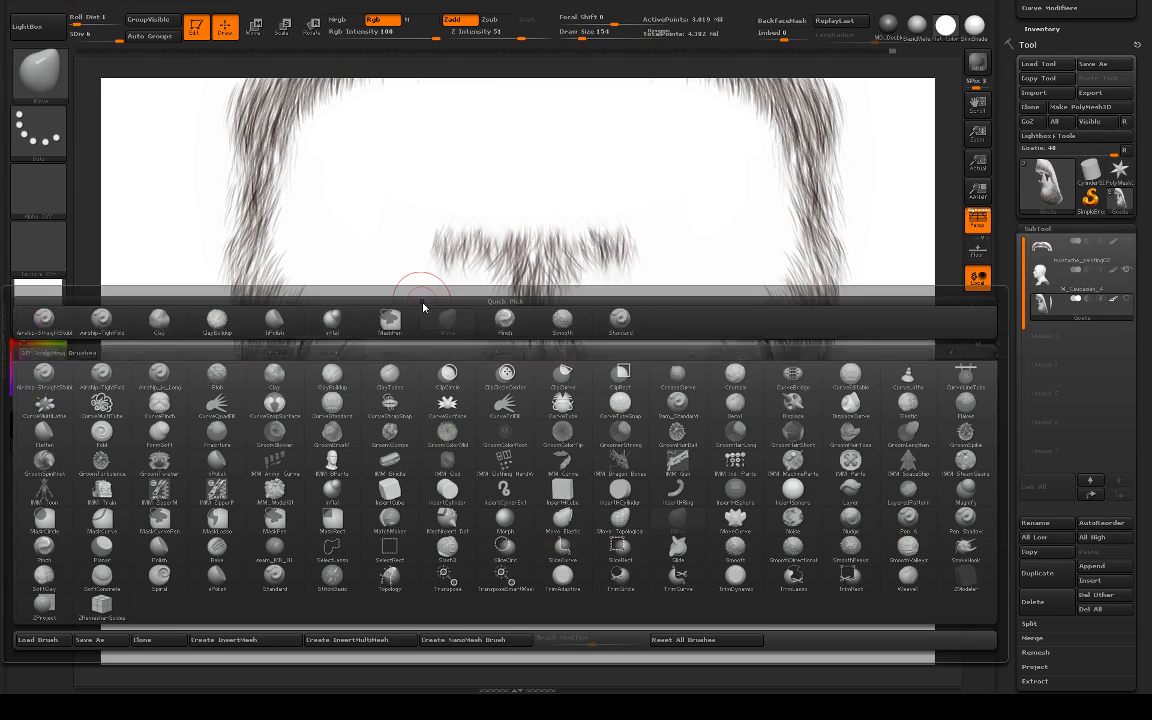
left_click(101, 320)
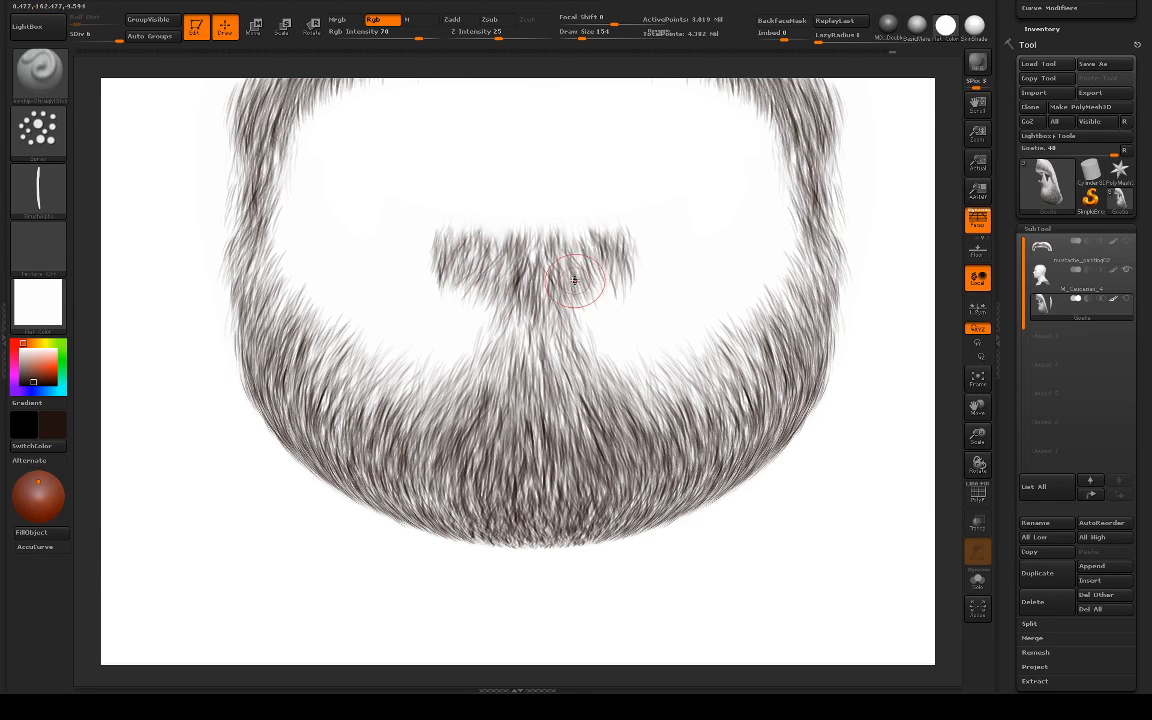
key("ctrl+z")
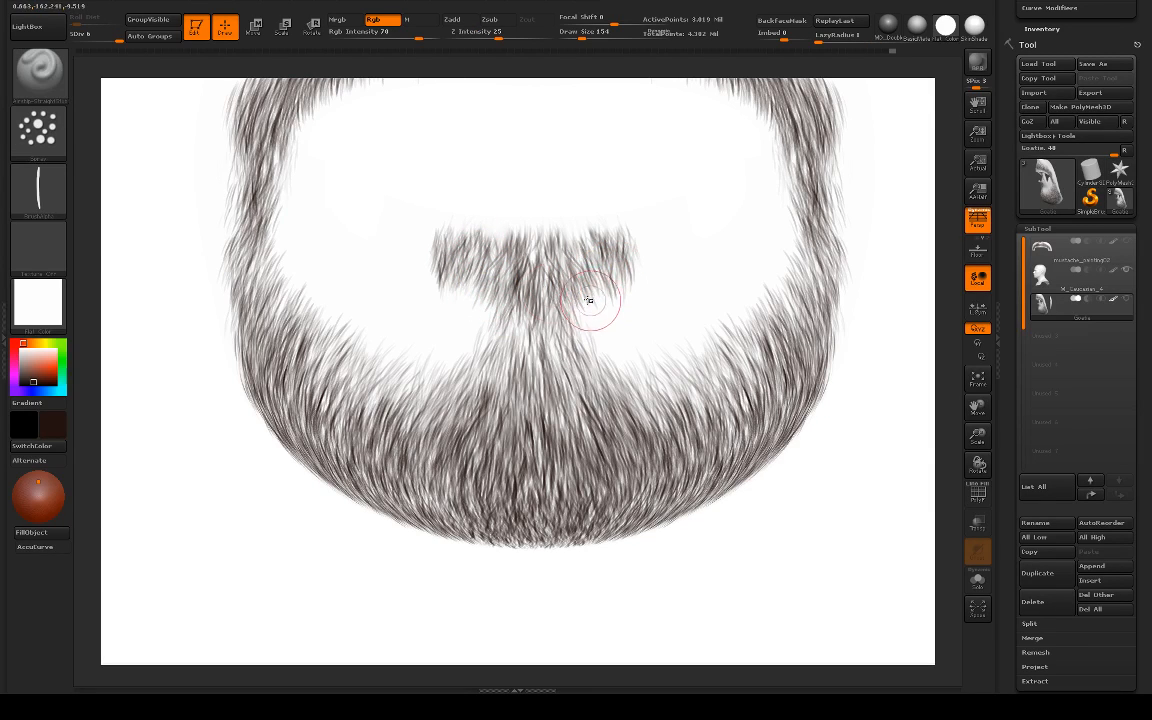
Step: Apply the SkinShade4 material and widen the central strip joining the soul patch to the chin with symmetrical hair strokes
left_click(970, 32)
mouse_move(943, 228)
left_mouse_down("alt")
mouse_move(750, 215)
mouse_move(748, 248)
left_mouse_up("alt")
left_click_drag(340, 270, 873, 400)
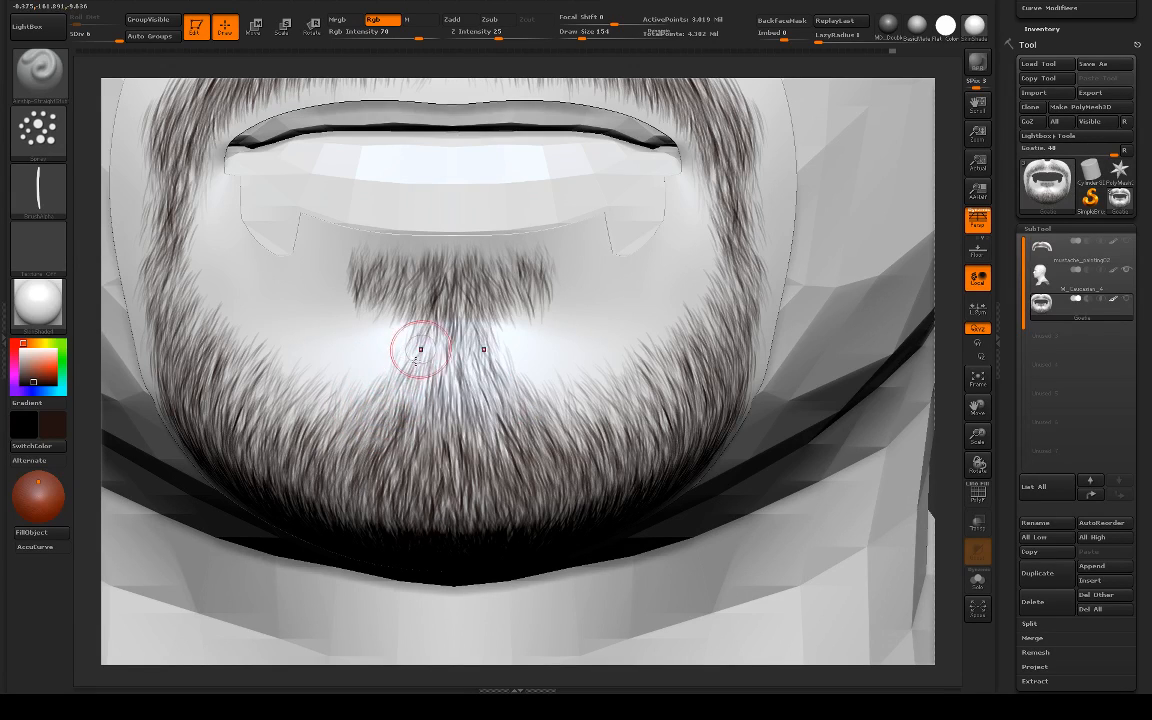
left_click_drag(421, 349, 399, 401)
mouse_move(424, 338)
left_mouse_down()
mouse_move(427, 378)
mouse_move(380, 394)
mouse_move(360, 380)
mouse_move(346, 398)
left_mouse_up()
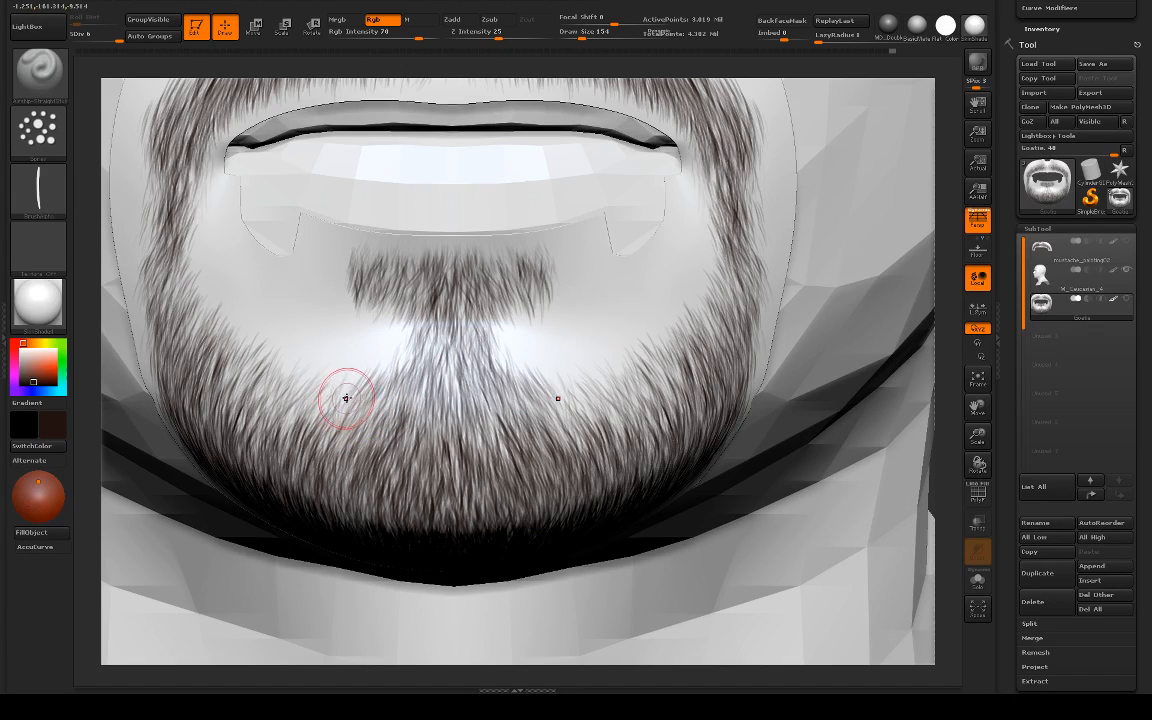
key("s")
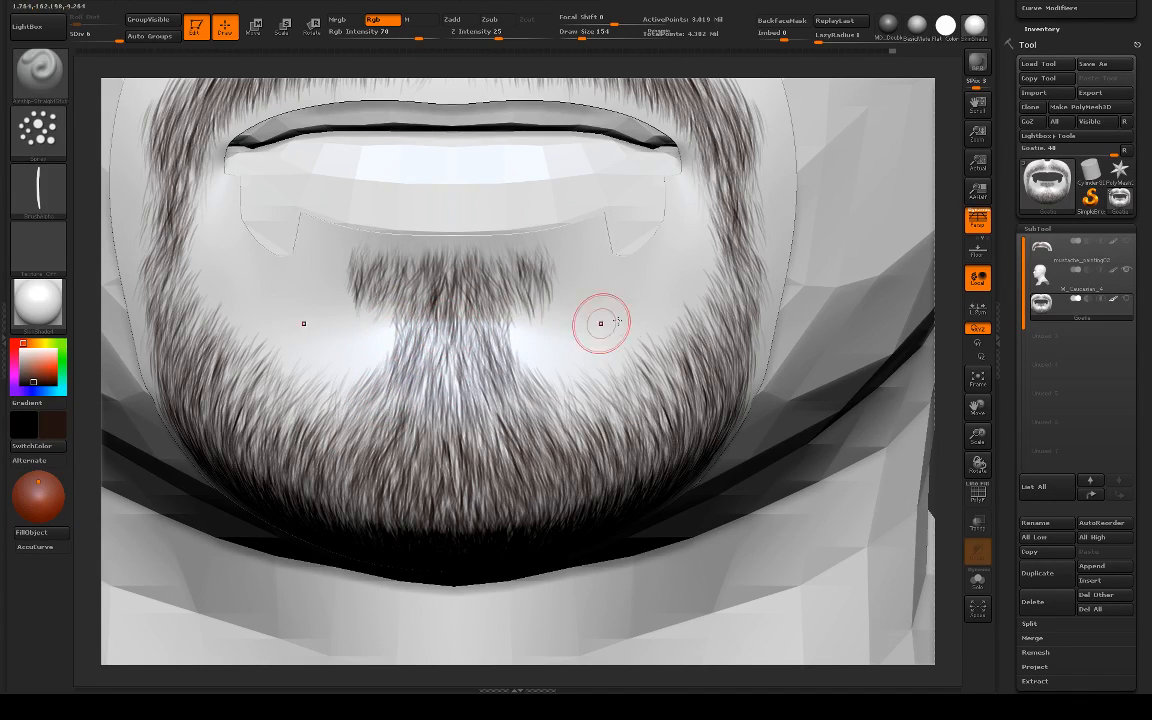
Step: Step the central strip back through the undo history, then fill the upper chin on both sides with light, blended hair
mouse_move(916, 276)
left_mouse_down("alt")
mouse_move(686, 241)
mouse_move(663, 316)
mouse_move(534, 341)
left_mouse_up("alt")
left_click_drag(314, 332, 442, 382, "alt")
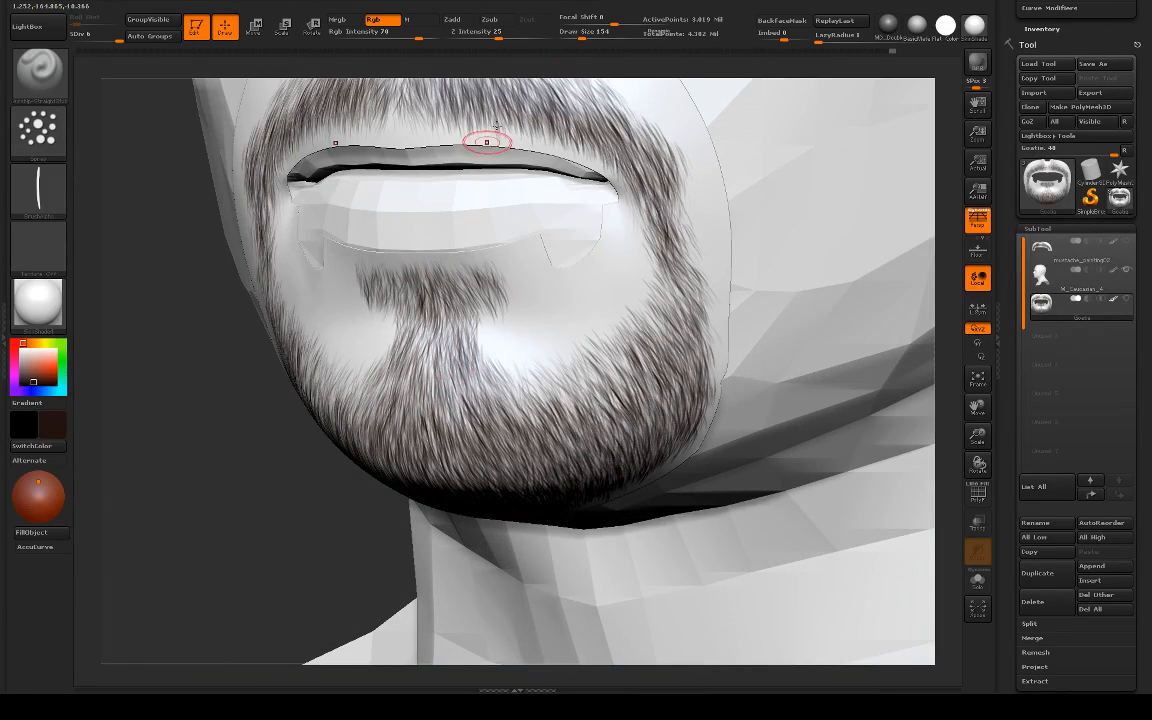
mouse_move(867, 52)
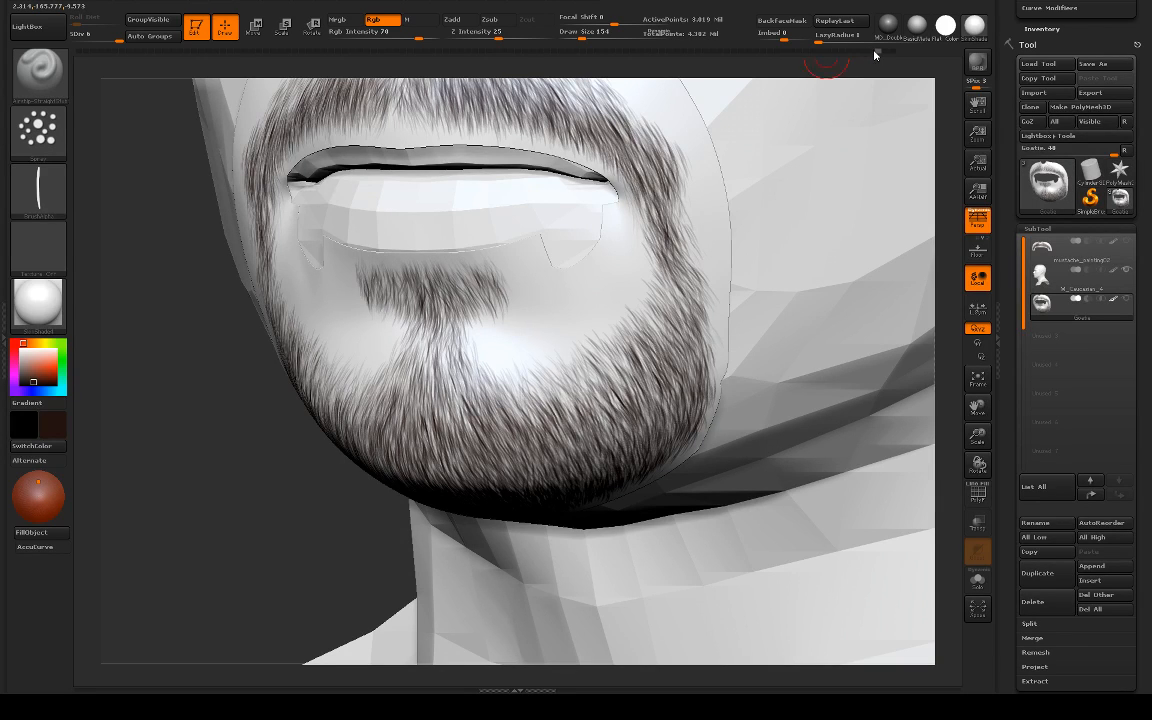
left_click_drag(200, 357, 332, 342)
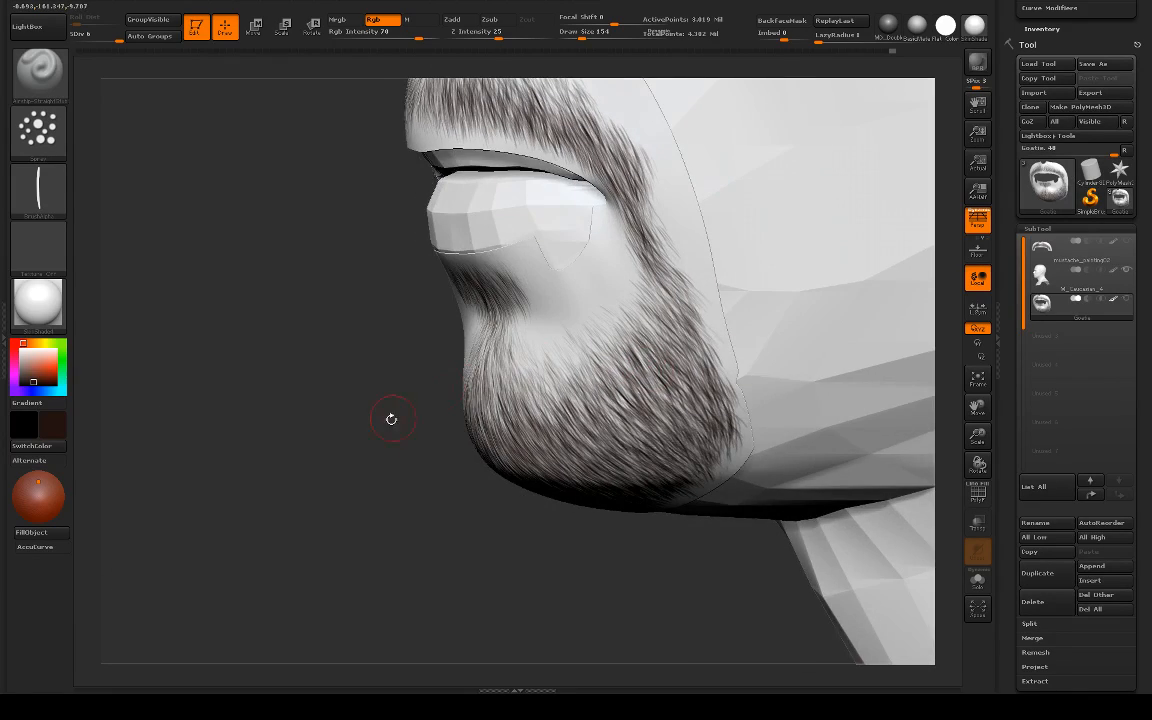
mouse_move(391, 417)
left_mouse_down()
mouse_move(787, 318)
mouse_move(735, 430)
left_mouse_up()
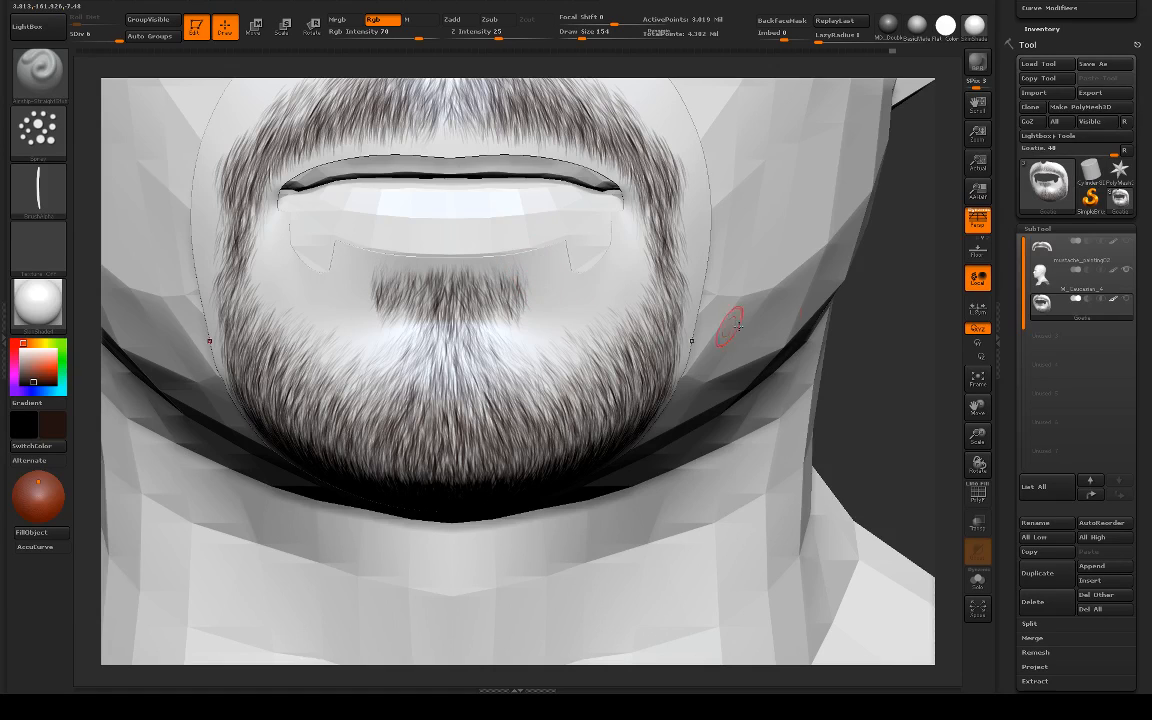
Step: Check the goatee from several angles in the Flat Color material, then isolate the Goatie mesh in Solo mode
key("f")
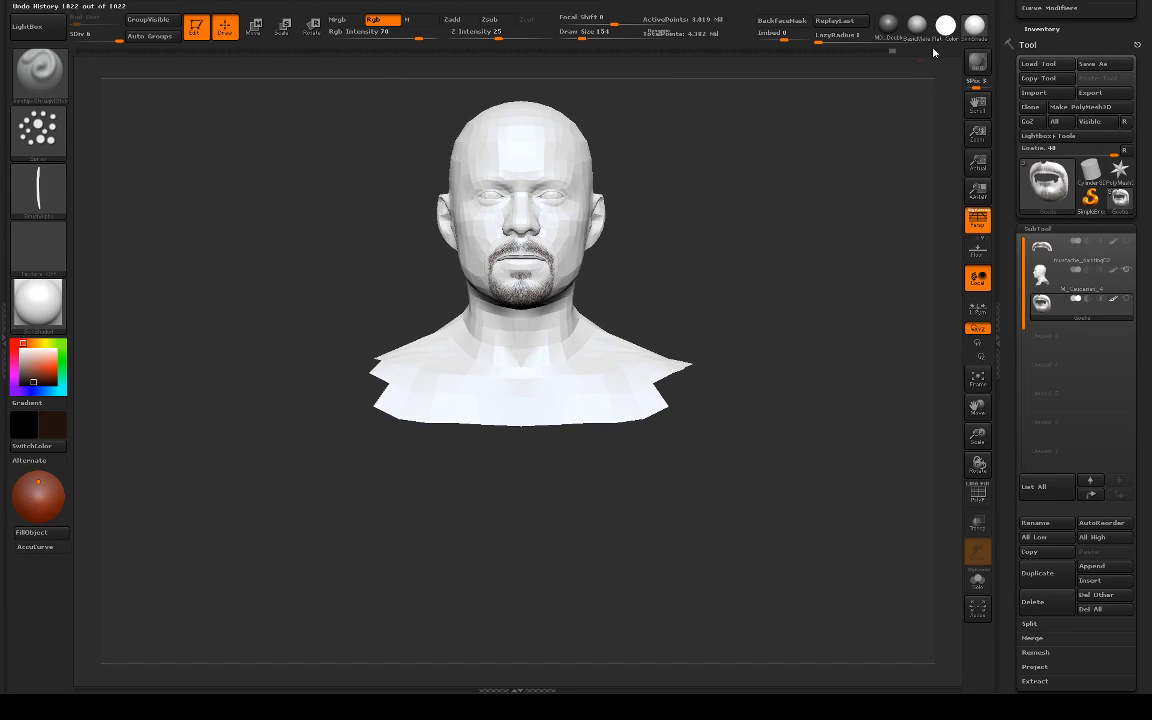
left_click(945, 28)
left_click_drag(739, 182, 762, 312, "alt")
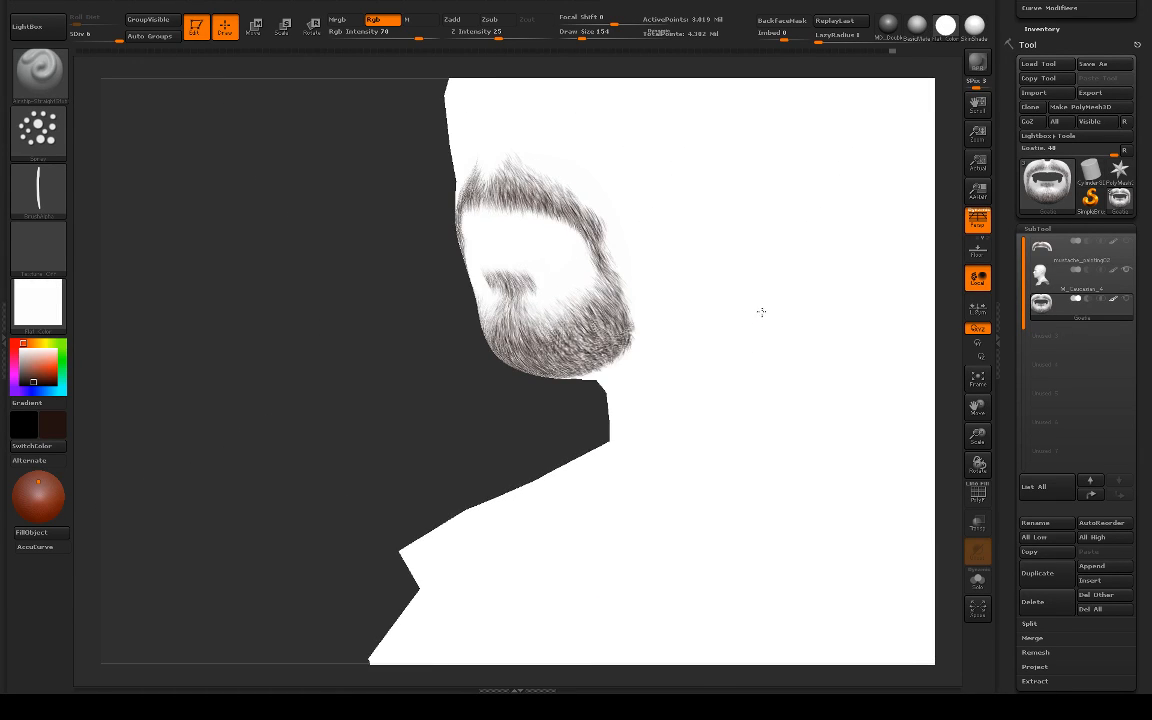
left_click_drag(360, 329, 394, 318)
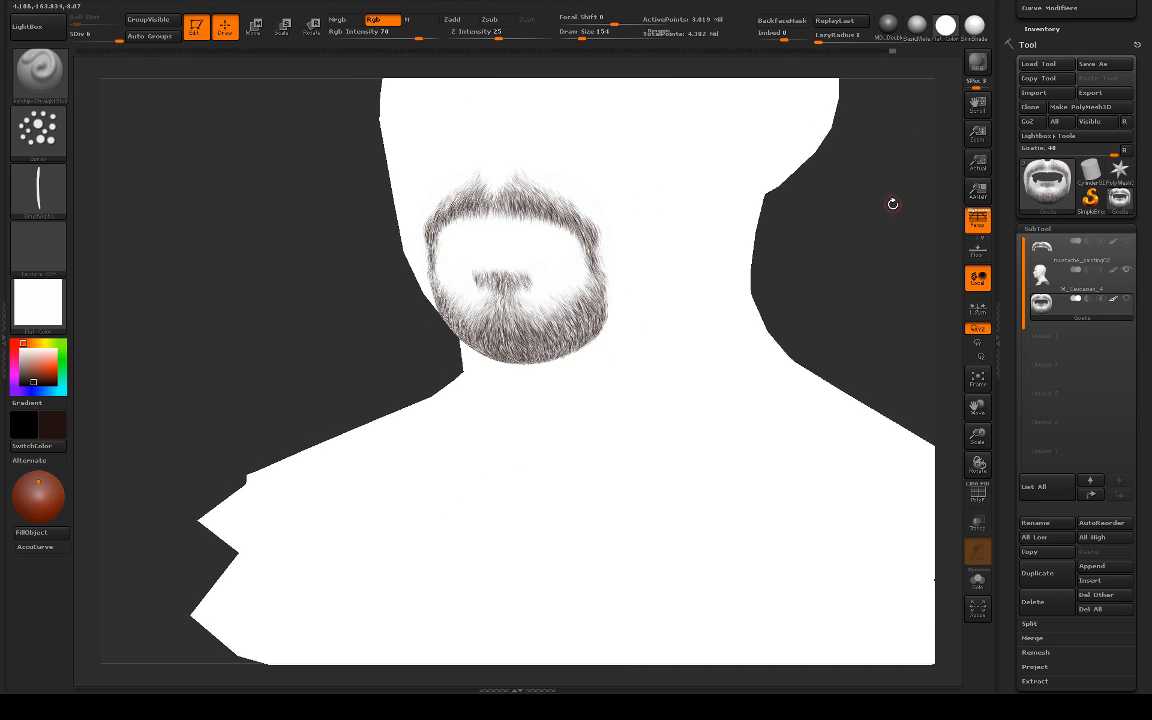
key("ctrl+shift+s")
left_click_drag(755, 238, 775, 266, "alt")
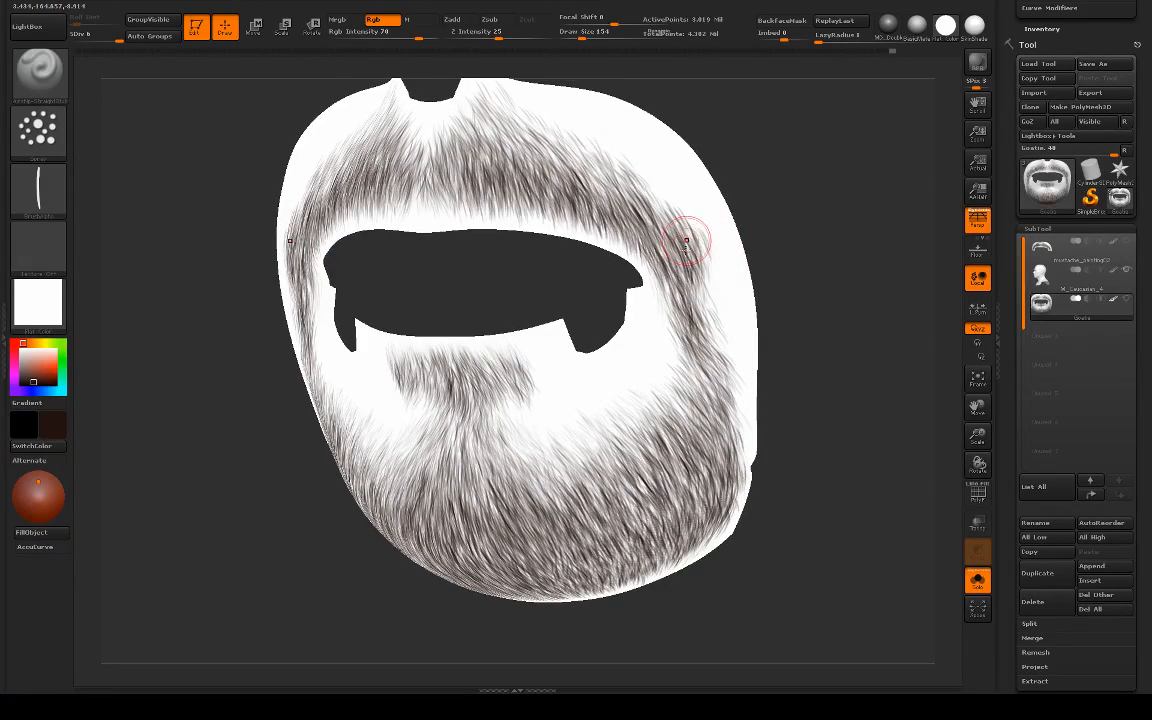
Step: Thicken and widen the outer strips from the moustache ends down to the jaw with downward hair strokes, undoing the unwanted one
left_click_drag(686, 241, 695, 260)
mouse_move(690, 216)
left_mouse_down()
mouse_move(710, 276)
mouse_move(703, 265)
mouse_move(697, 298)
left_mouse_up()
mouse_move(709, 242)
left_mouse_down()
mouse_move(715, 322)
mouse_move(702, 355)
left_mouse_up()
mouse_move(712, 303)
left_mouse_down()
mouse_move(698, 343)
mouse_move(713, 358)
left_mouse_up()
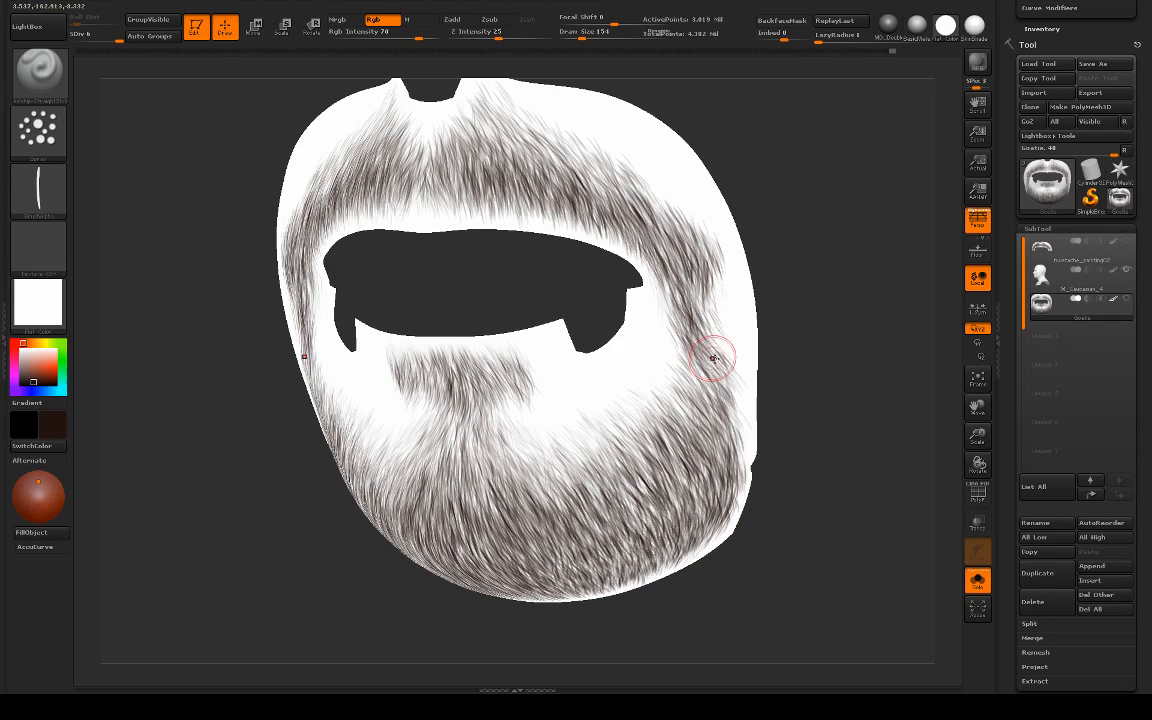
left_click_drag(719, 252, 703, 336)
left_click_drag(713, 282, 709, 332)
left_click_drag(723, 268, 723, 334)
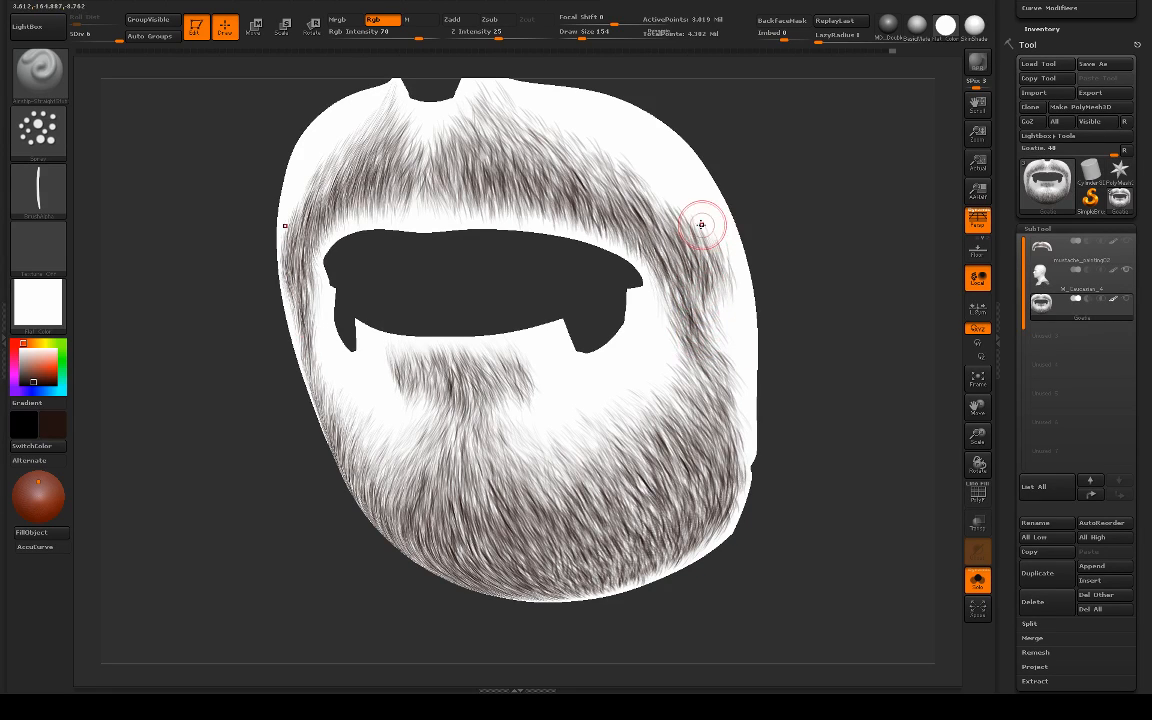
left_click_drag(701, 224, 723, 349)
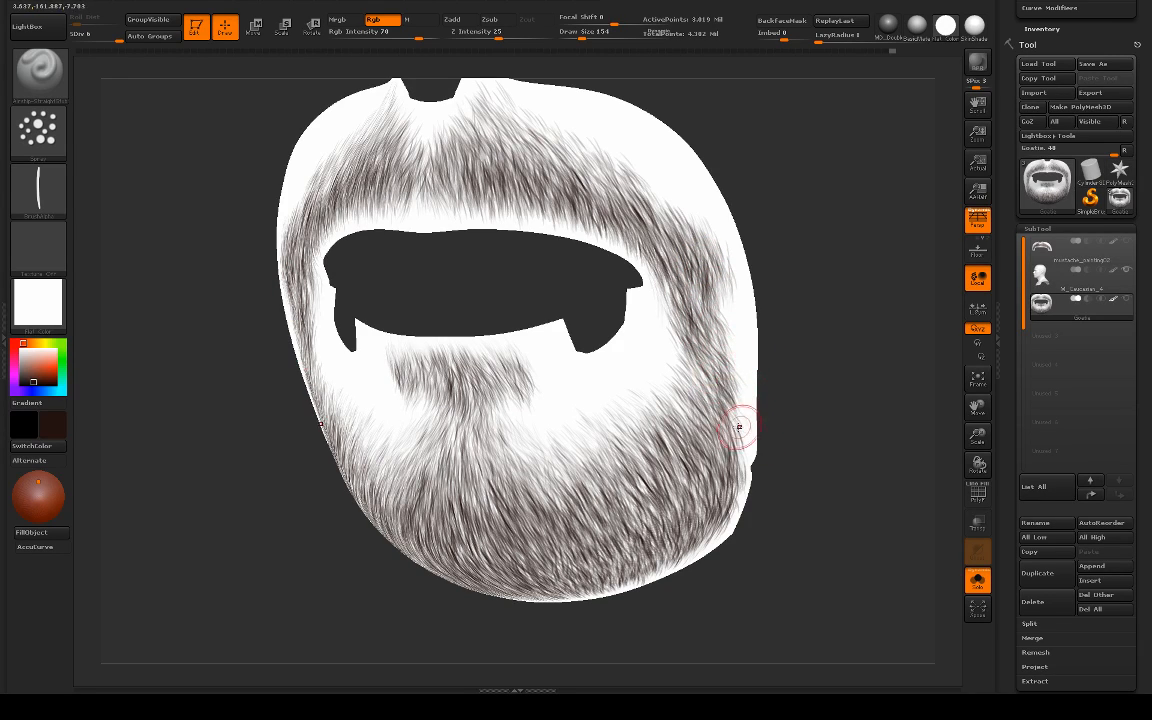
key("ctrl+z")
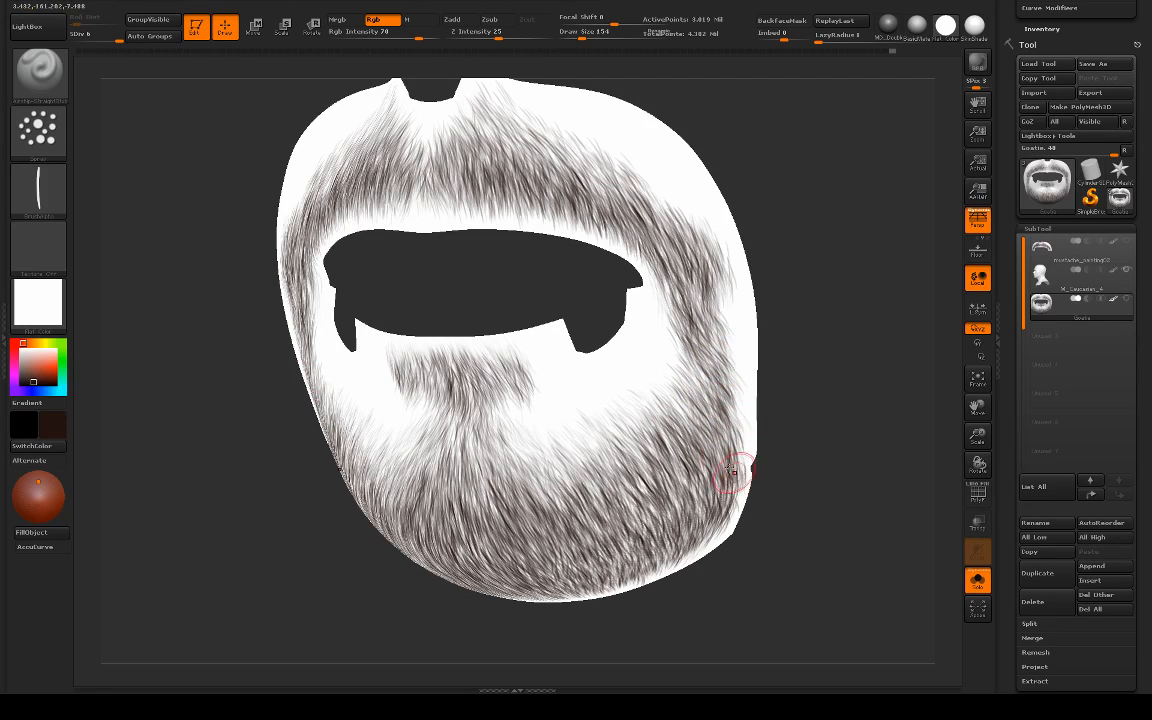
Step: Add hair strokes along the sides of the chin and check the beard's density from the front
left_click_drag(665, 437, 689, 514)
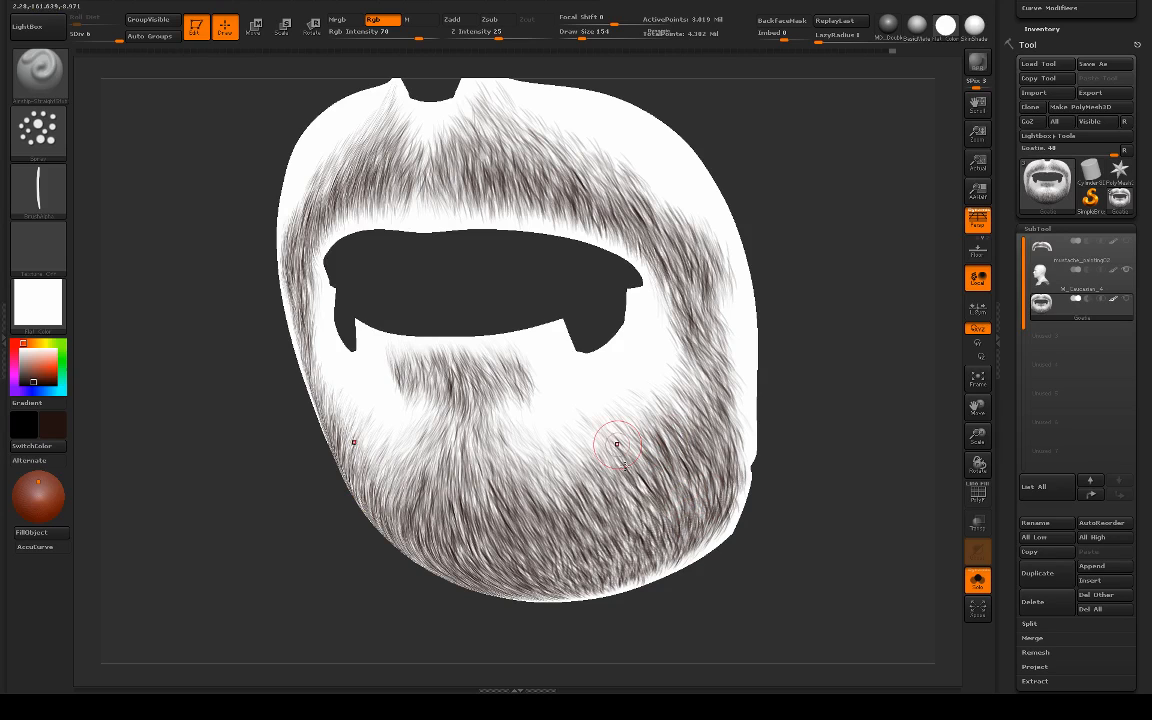
left_click_drag(625, 466, 634, 548)
mouse_move(838, 460)
left_mouse_down("alt")
mouse_move(822, 410)
mouse_move(784, 399)
left_mouse_up("alt")
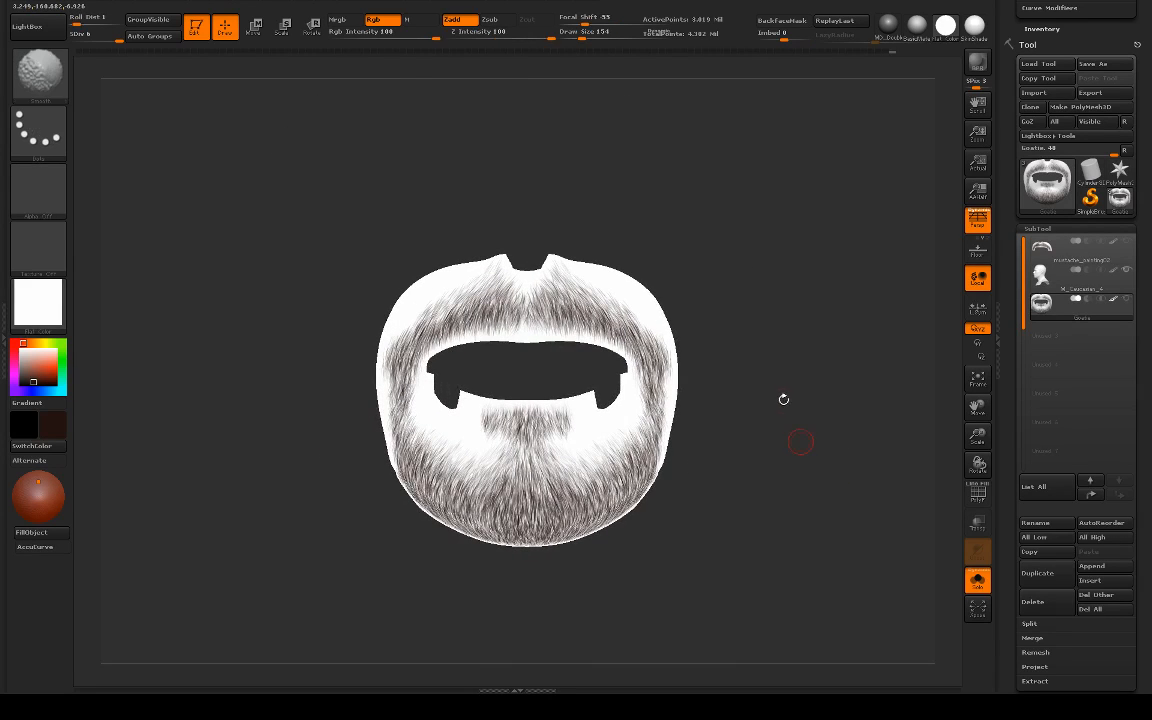
left_click_drag(707, 338, 796, 484, "alt")
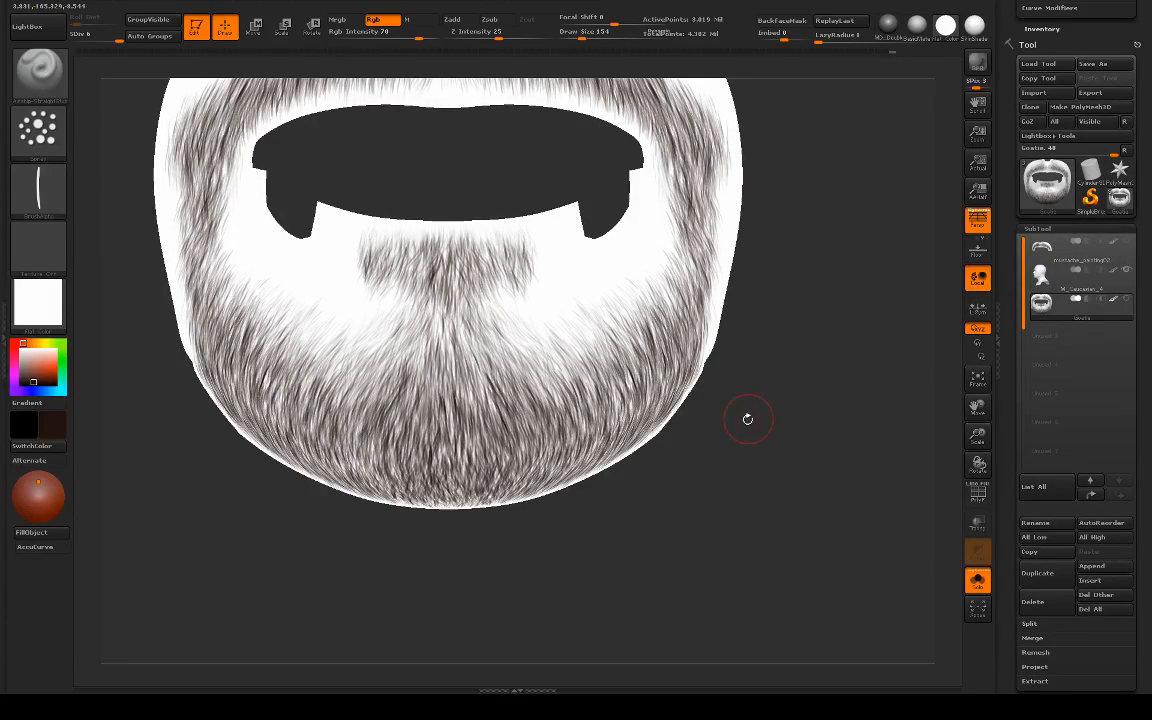
Step: Assign Alpha 46 to the Standard brush and add a layer named "second layer" to the Goatie mesh
left_click(38, 188)
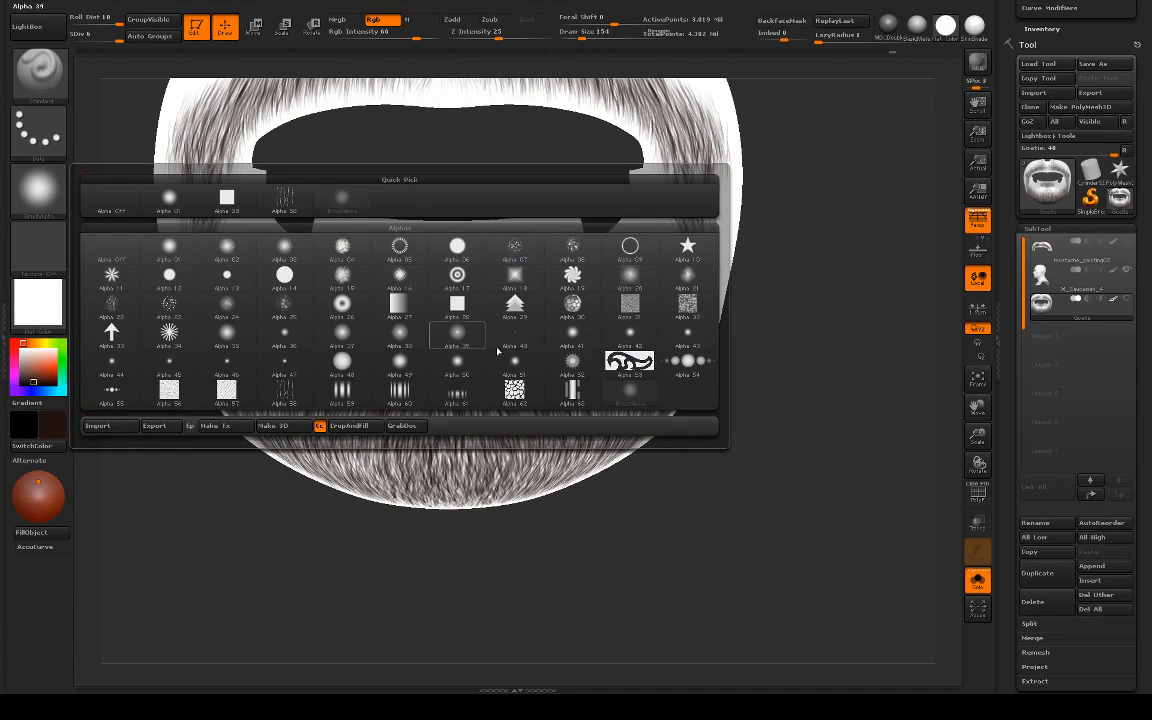
left_click(235, 370)
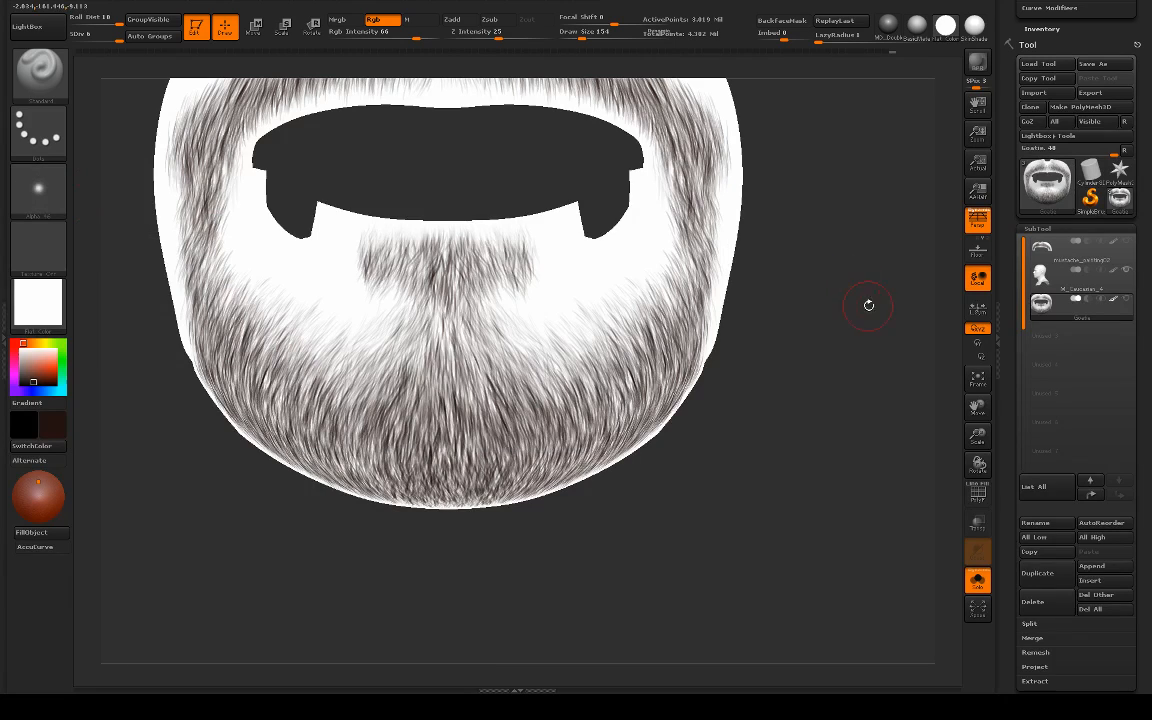
left_click(1050, 231)
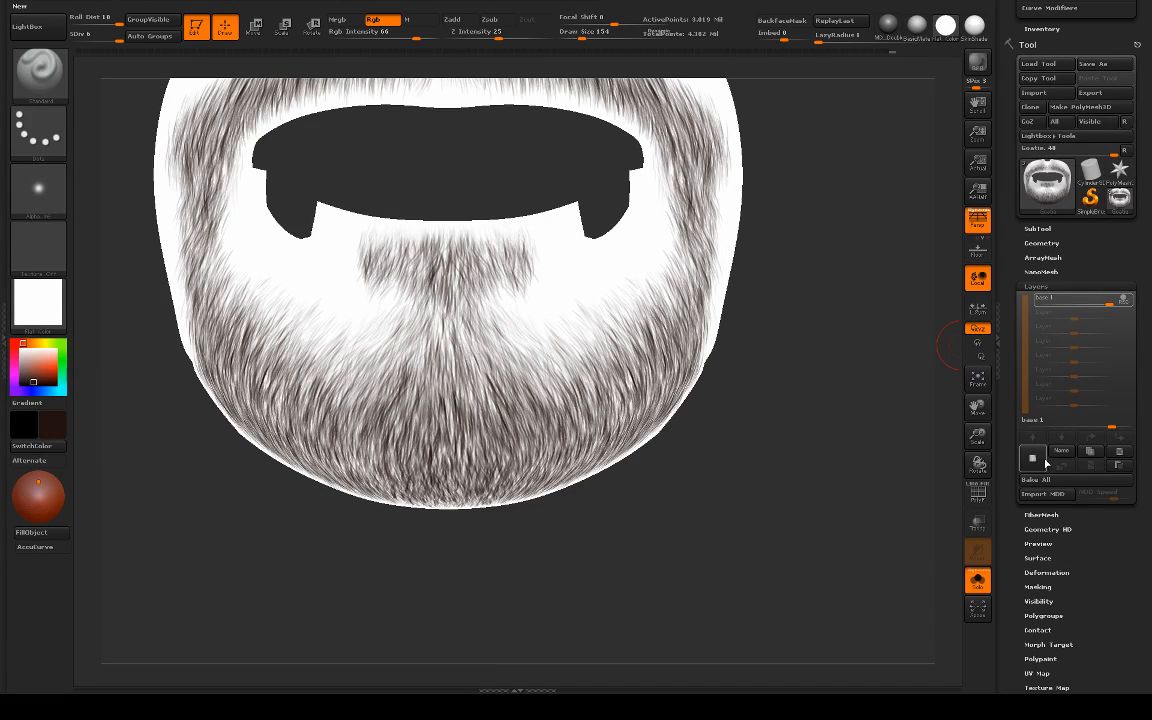
left_click(1044, 461)
left_click(1064, 452)
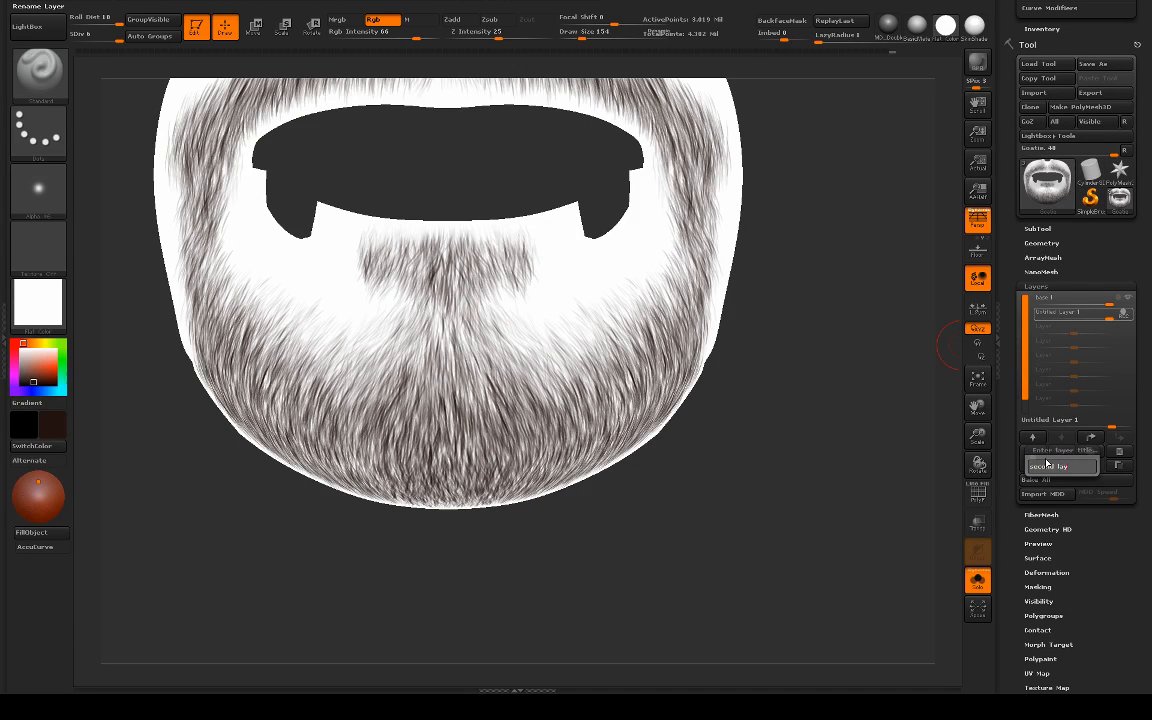
key("Return")
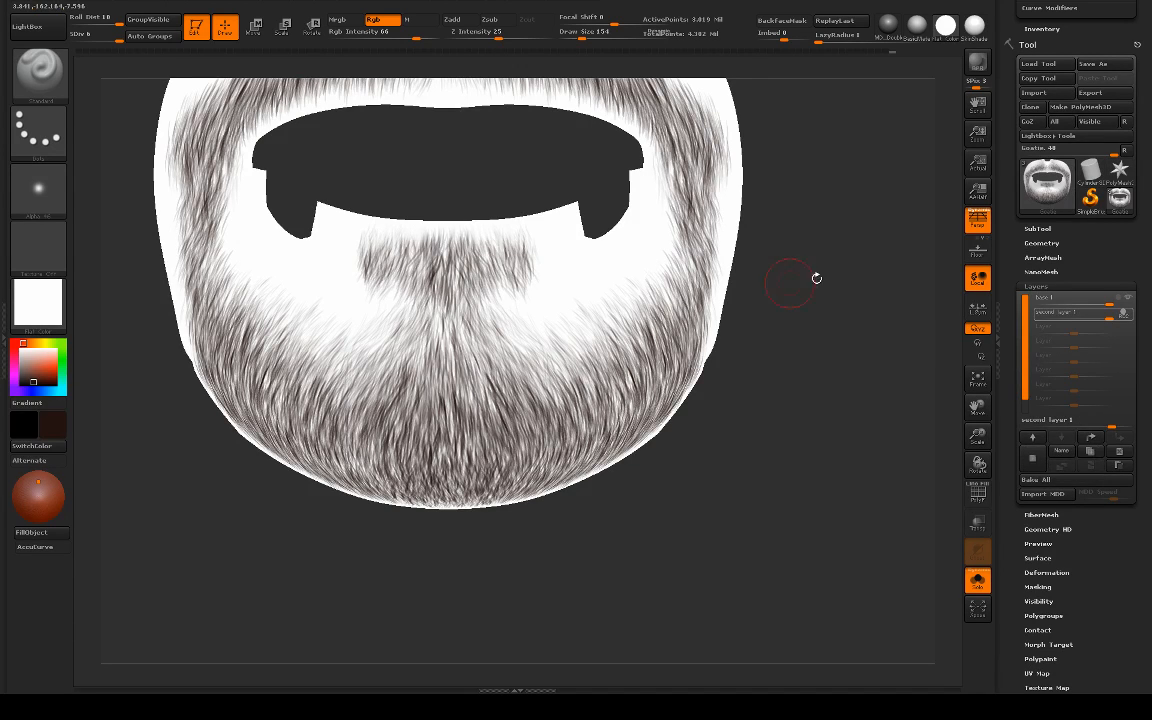
Step: Save the project and set the main paint colour to a lighter, warmer brown for the second layer
left_click_drag(815, 275, 912, 322)
left_click_drag(449, 240, 472, 304, "alt")
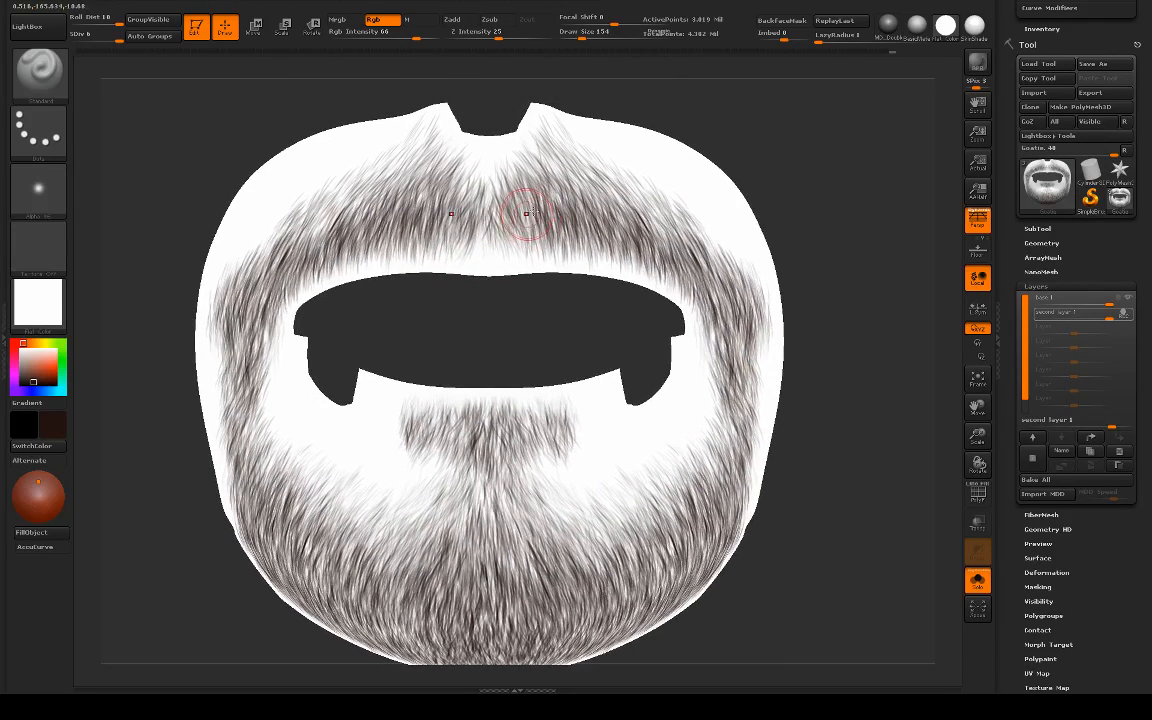
key("ctrl+s")
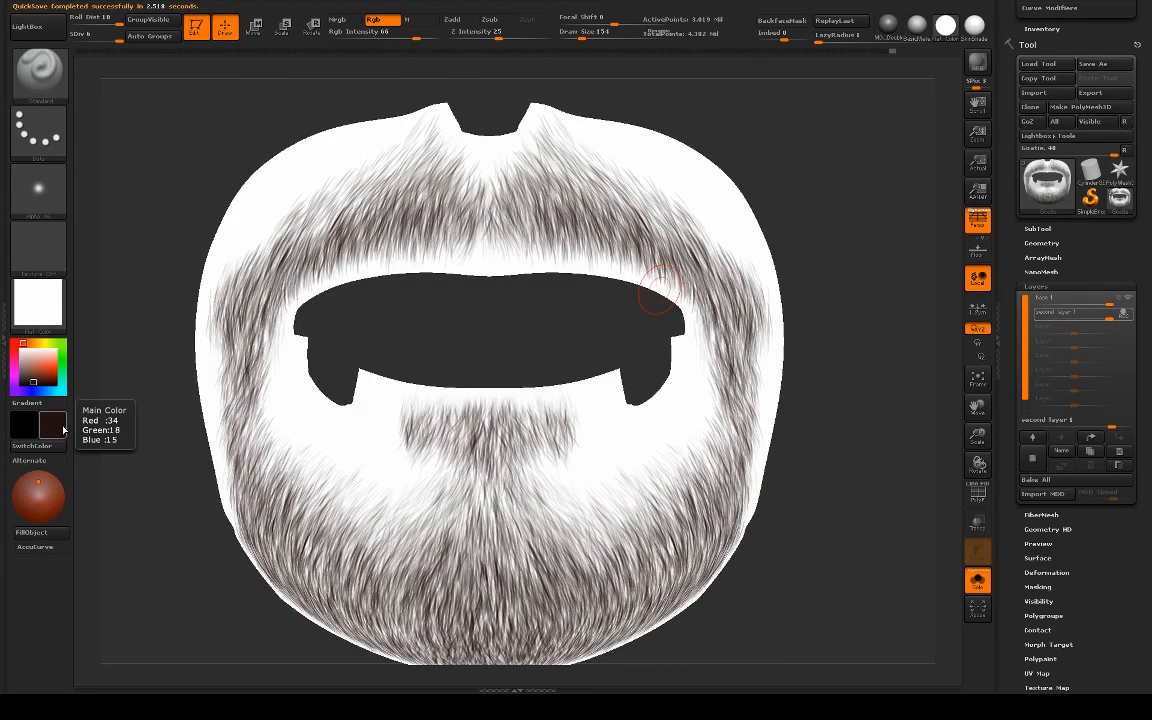
left_click(55, 430)
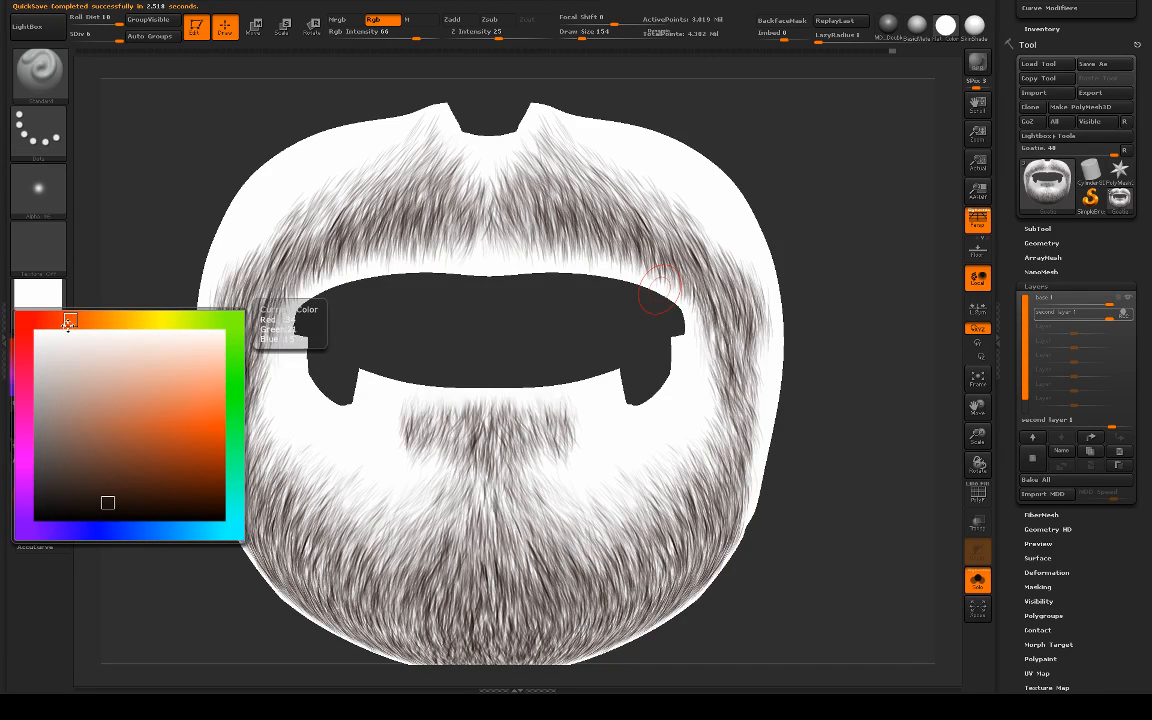
left_click_drag(106, 501, 106, 494)
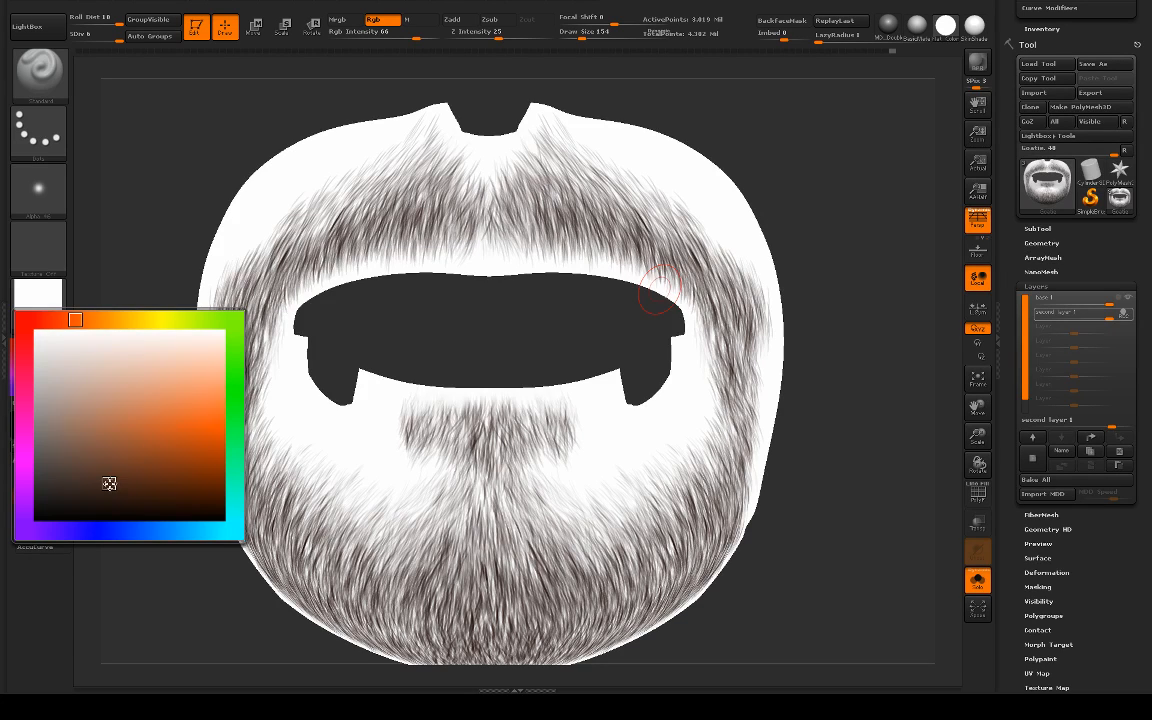
Step: Undo the trial stroke and switch to the Airship-StraightStubble brush
left_click_drag(545, 219, 531, 365)
key("ctrl+z")
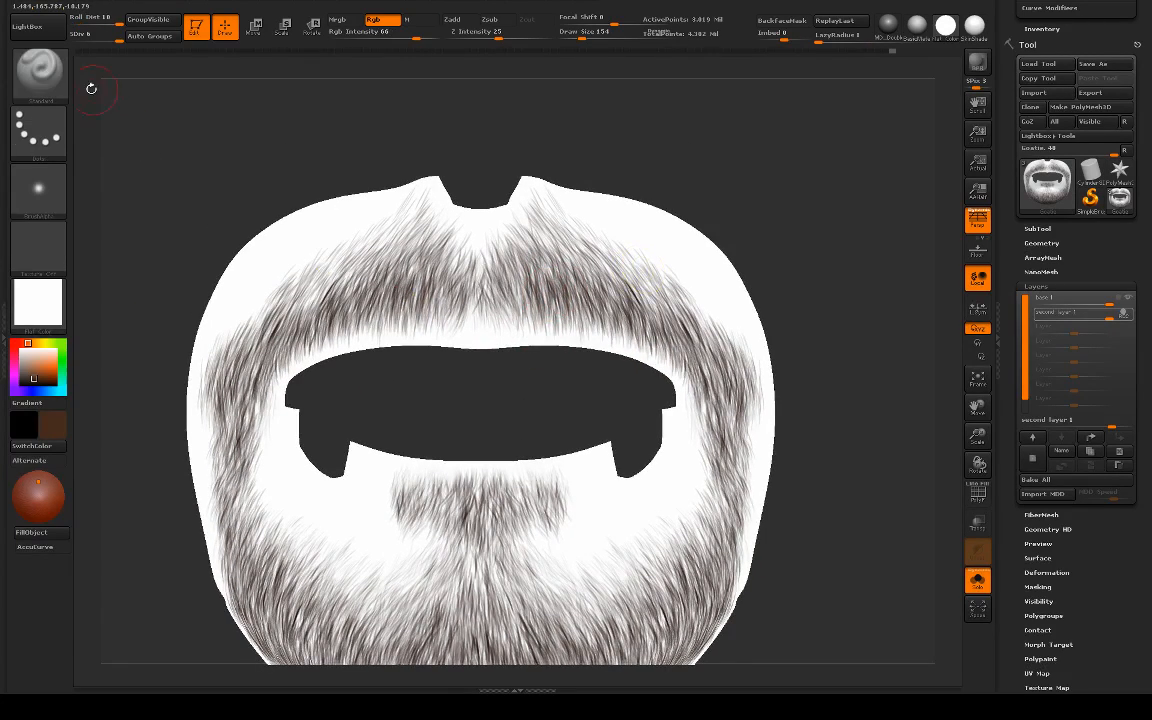
key("b")
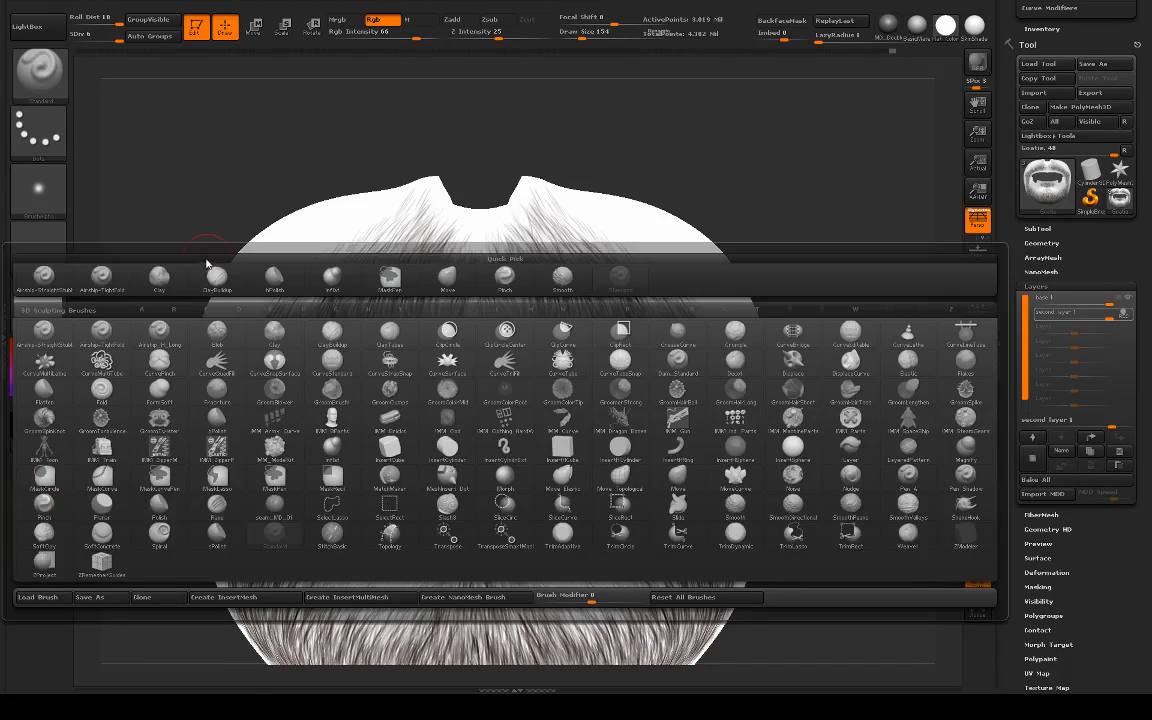
left_click(43, 276)
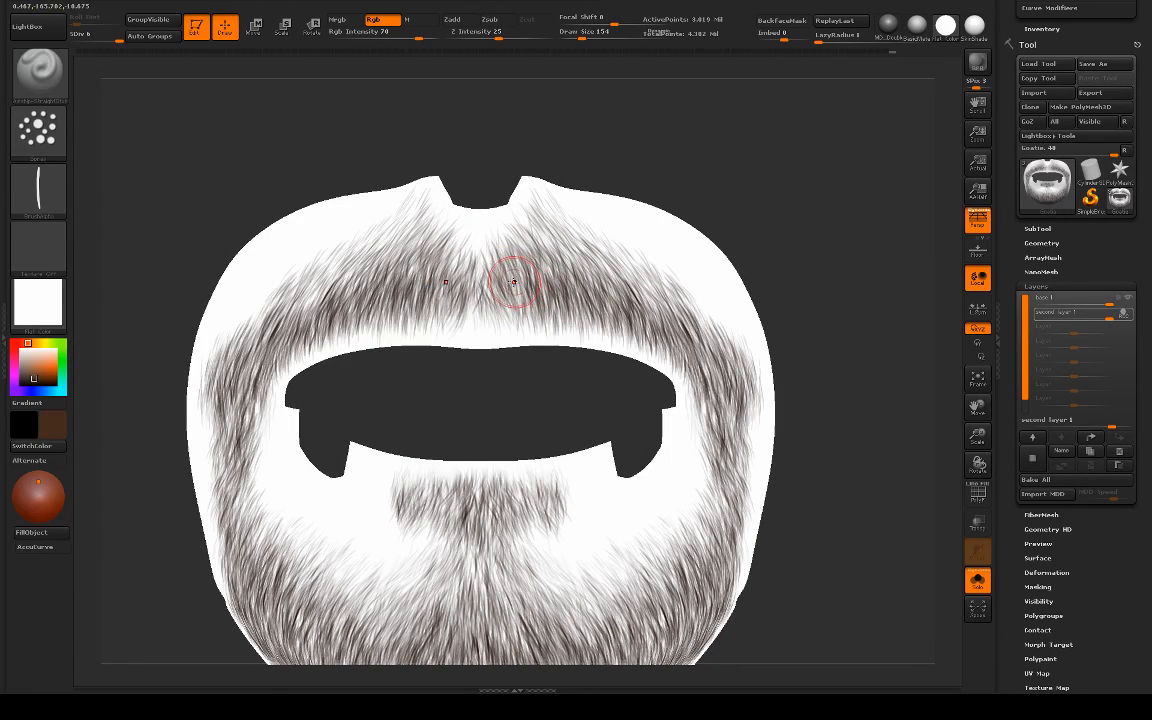
Step: Paint the first brown hair strokes on the moustache just beside its centre, undoing the unwanted one
left_click_drag(512, 365, 540, 365)
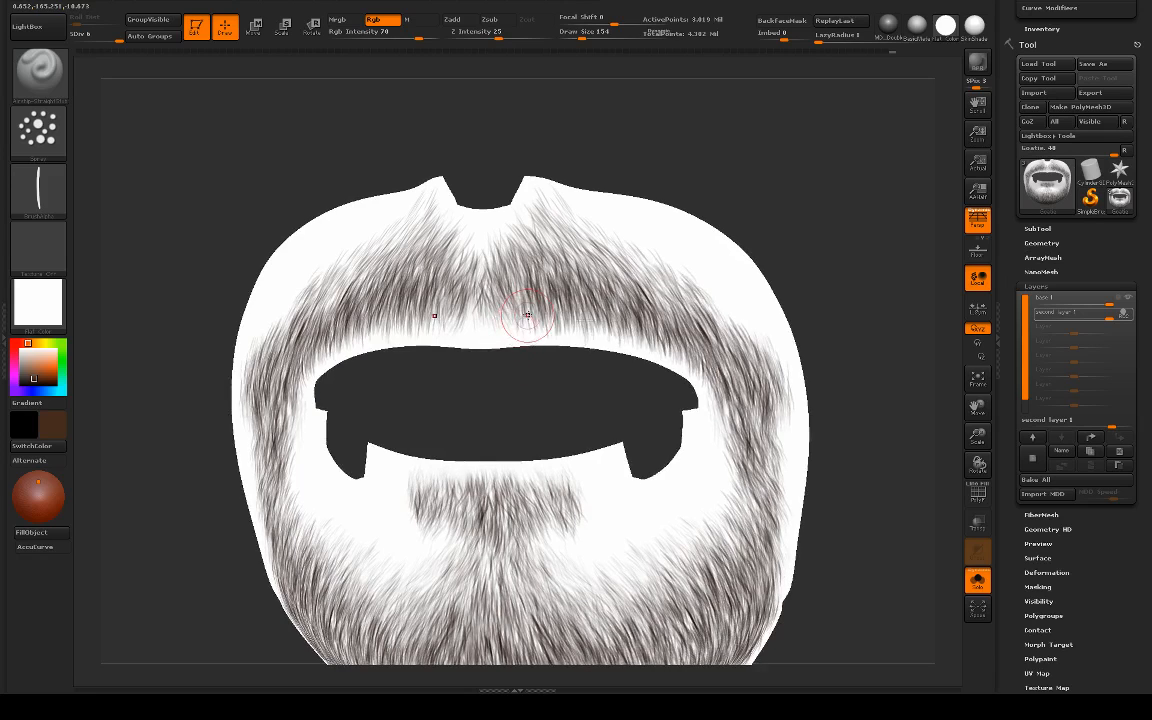
key("s")
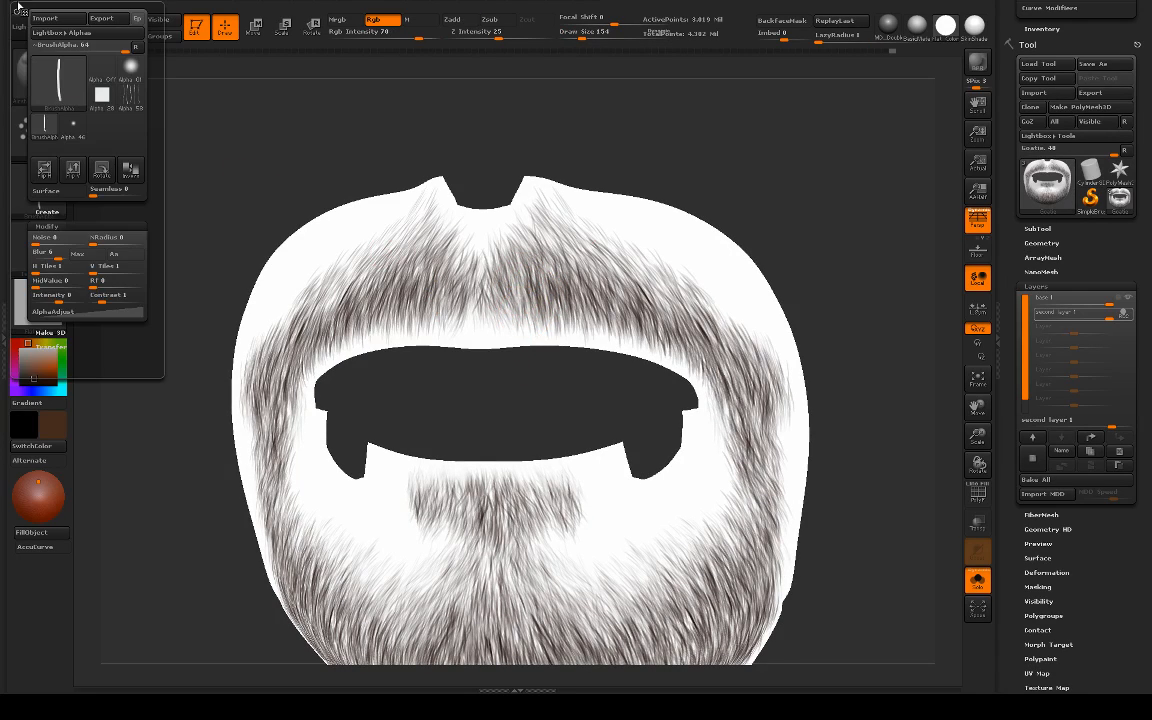
left_click_drag(530, 219, 520, 297)
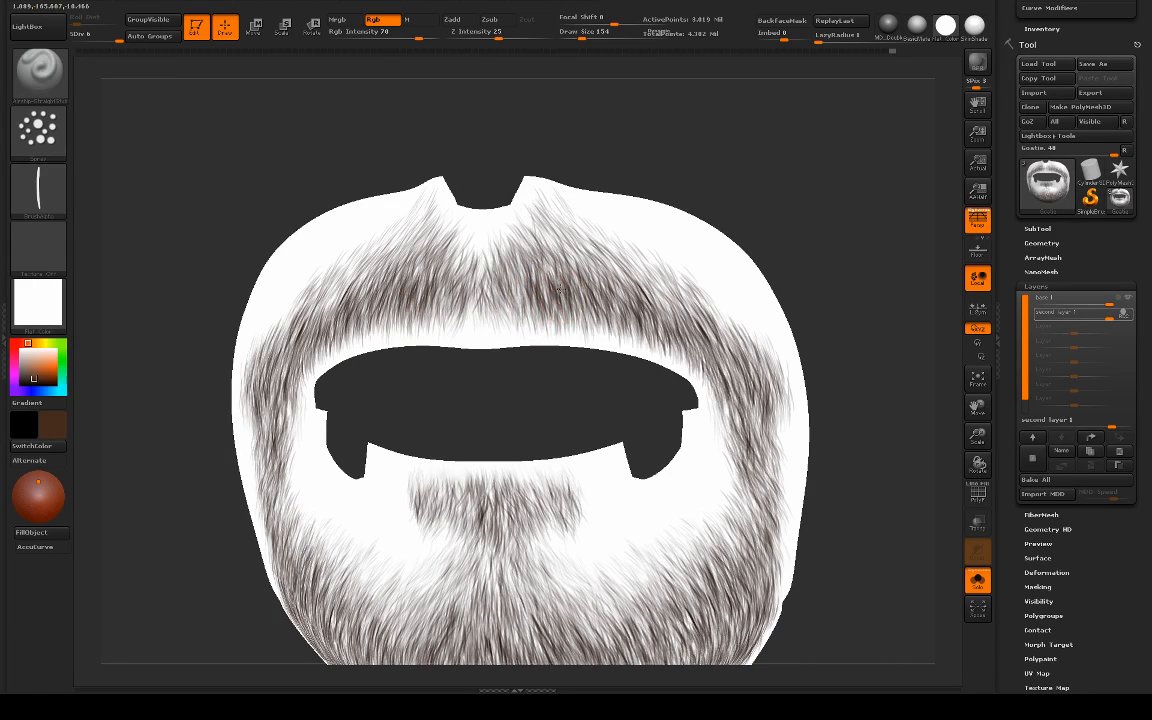
mouse_move(548, 274)
left_mouse_down()
mouse_move(527, 245)
mouse_move(545, 329)
left_mouse_up()
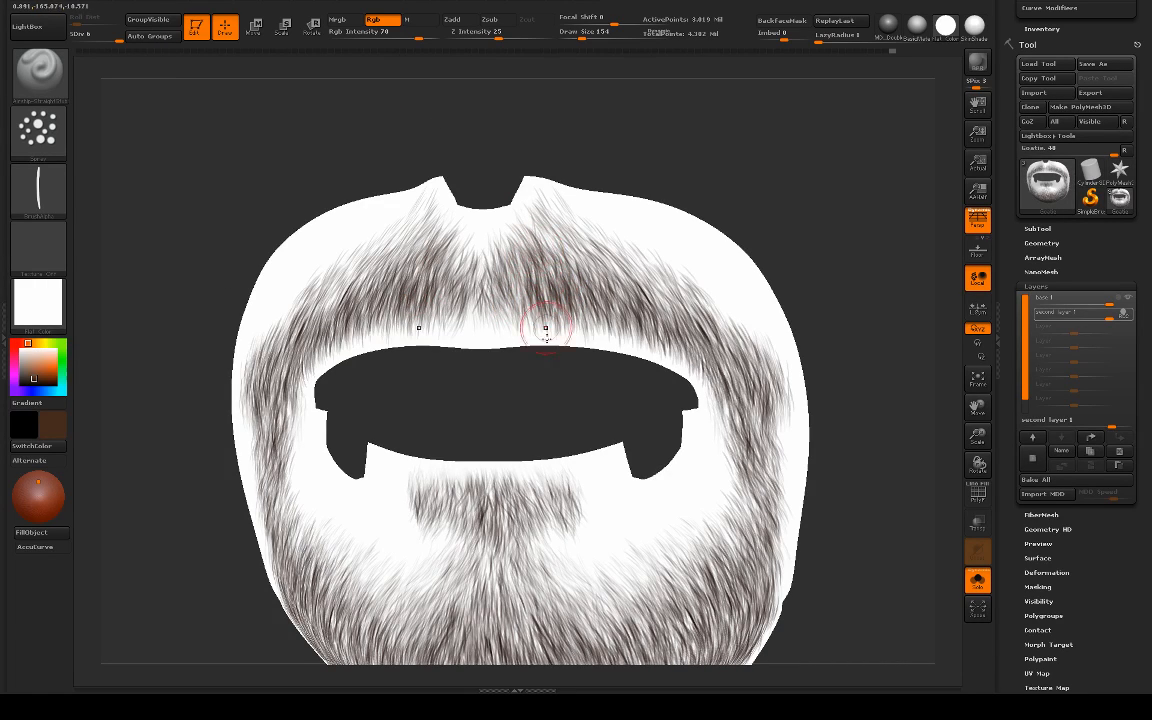
left_click_drag(510, 382, 566, 378)
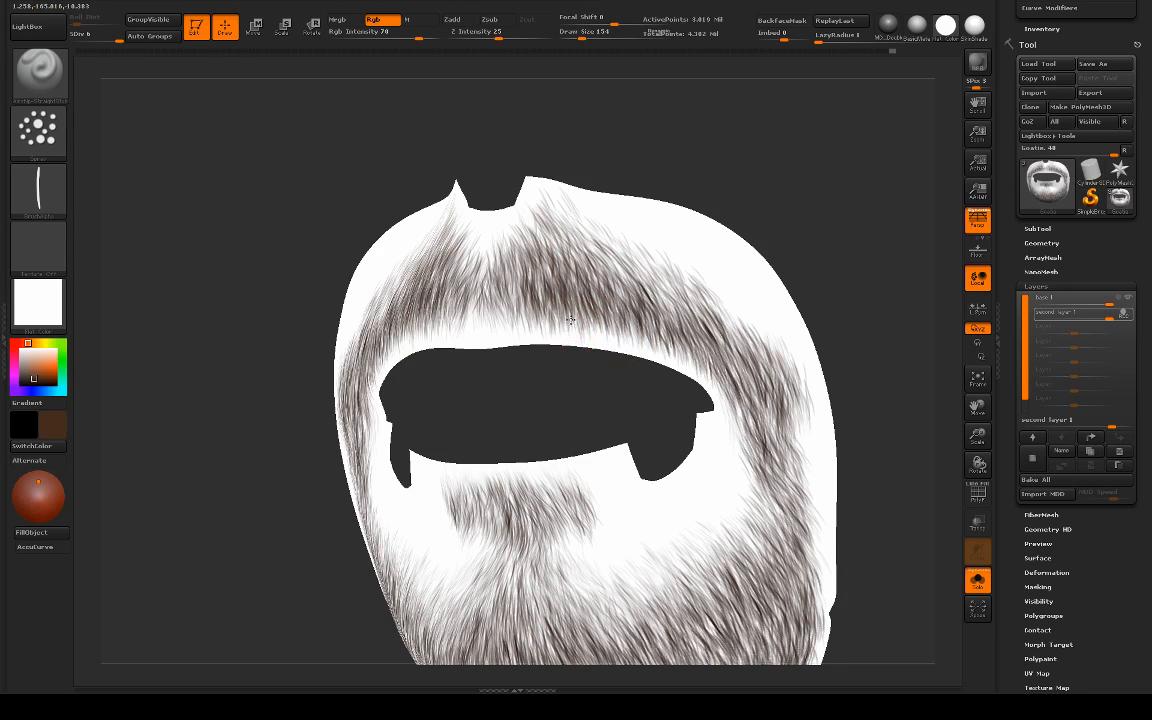
left_click_drag(537, 312, 612, 335)
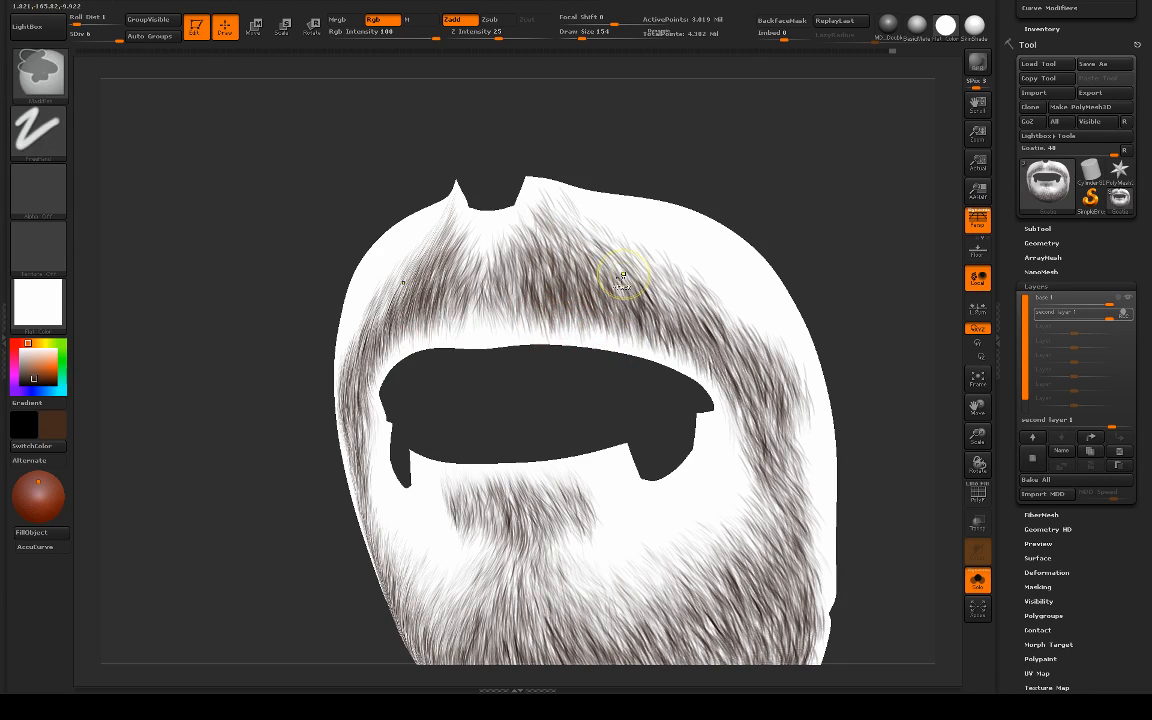
key("ctrl+z")
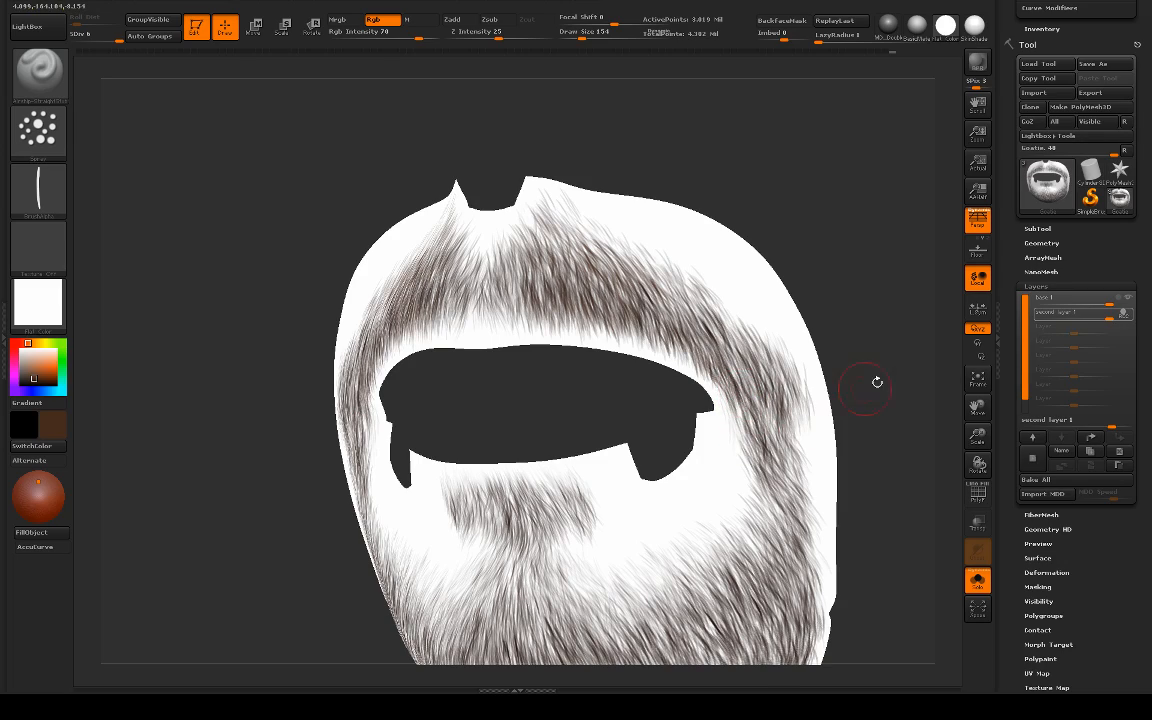
Step: Layer brown hair strokes over the centre of the moustache, from below the nose to the upper lip
mouse_move(858, 331)
left_mouse_down("alt")
mouse_move(815, 293)
mouse_move(817, 335)
left_mouse_up("alt")
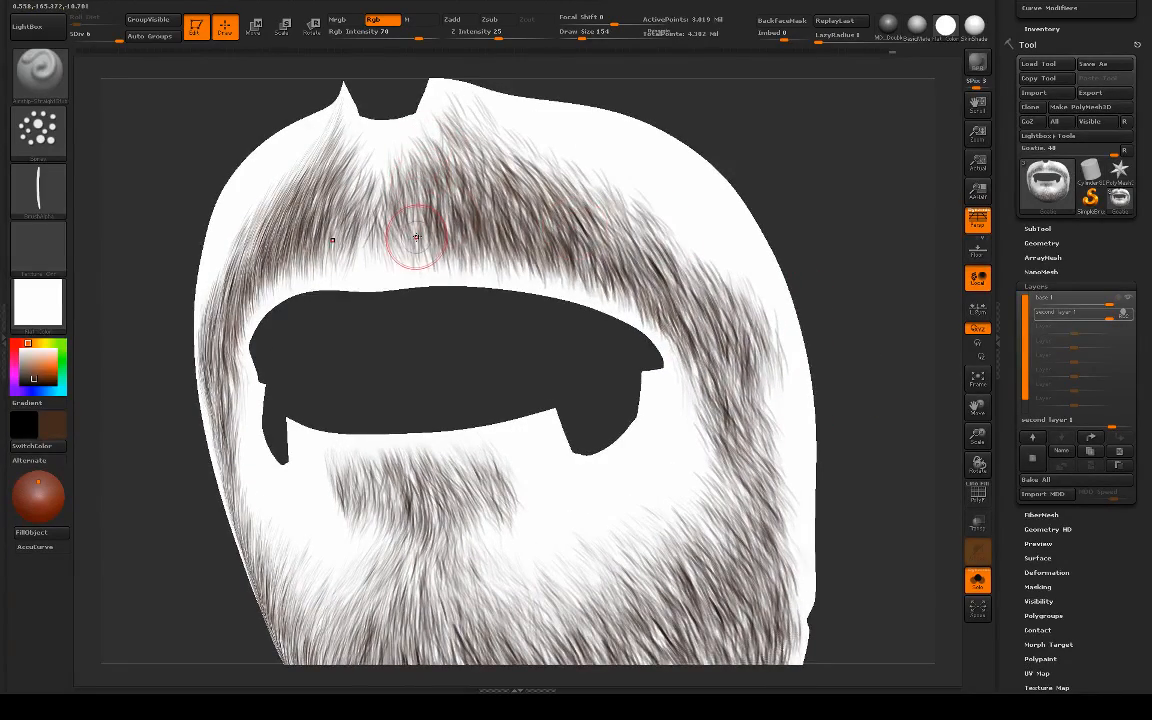
left_click_drag(388, 314, 443, 308)
mouse_move(407, 208)
left_mouse_down()
mouse_move(426, 258)
mouse_move(402, 254)
mouse_move(394, 238)
left_mouse_up()
mouse_move(398, 150)
left_mouse_down()
mouse_move(405, 196)
mouse_move(460, 154)
left_mouse_up()
left_click_drag(417, 118, 462, 158)
Step: Extend the brown hair strokes along the moustache's upper edge, slanting outward from the nose toward the mouth corner
left_click_drag(672, 133, 580, 133)
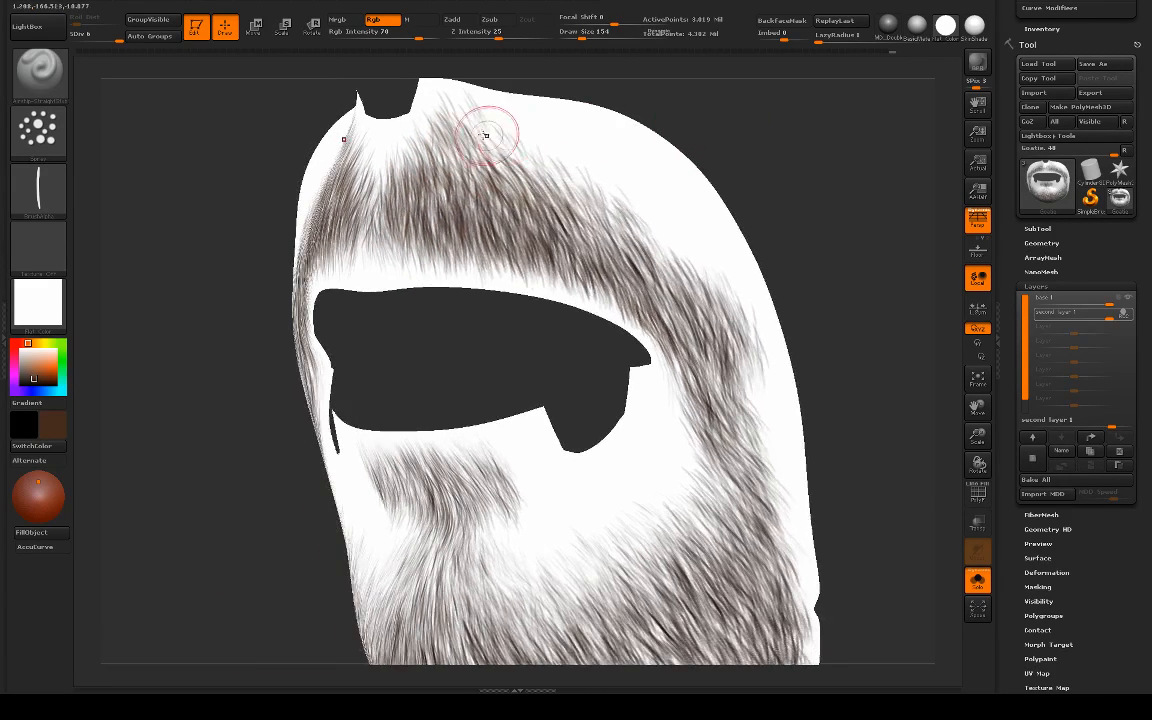
left_click_drag(414, 108, 566, 232)
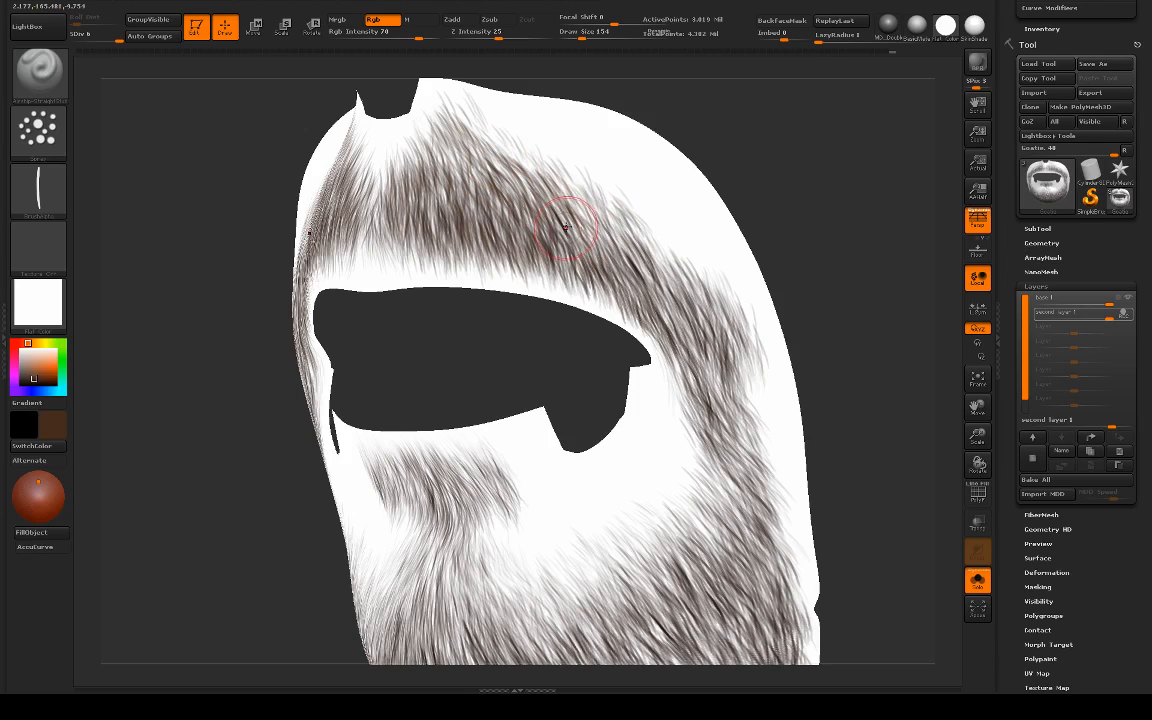
mouse_move(525, 188)
left_mouse_down()
mouse_move(608, 267)
mouse_move(598, 248)
left_mouse_up()
left_click_drag(545, 168, 622, 246)
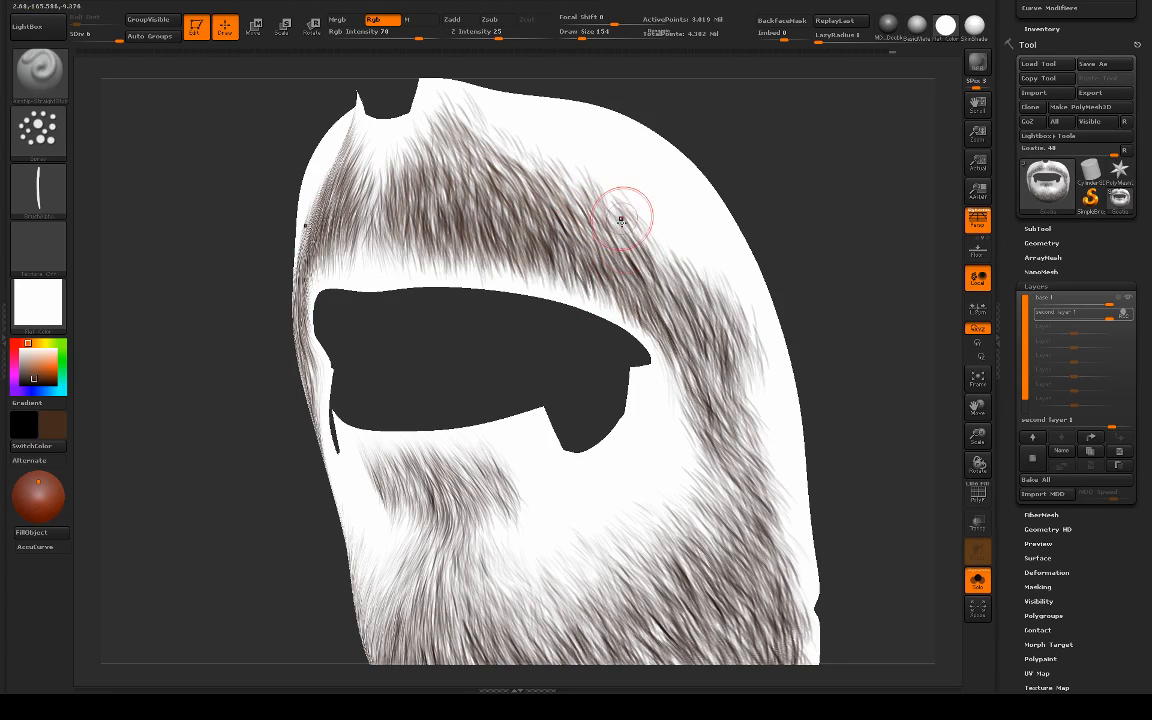
left_click_drag(606, 195, 655, 277)
left_click_drag(610, 232, 652, 284)
Step: Paint brown hair strokes along the moustache's lower edge and around the mouth corner to the start of the side strip
mouse_move(828, 300)
left_mouse_down("alt")
mouse_move(802, 257)
mouse_move(765, 257)
left_mouse_up("alt")
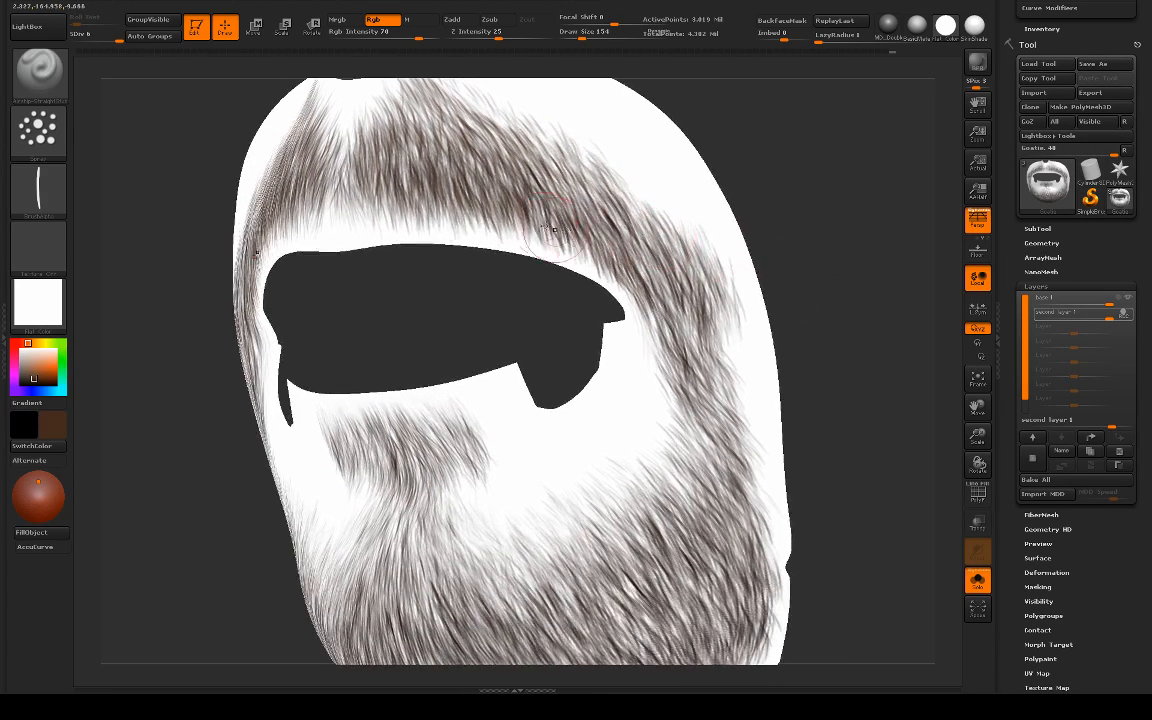
left_click_drag(490, 192, 559, 246)
left_click_drag(500, 152, 545, 228)
mouse_move(560, 184)
left_mouse_down()
mouse_move(590, 226)
mouse_move(660, 280)
mouse_move(722, 292)
mouse_move(716, 340)
left_mouse_up()
mouse_move(668, 288)
left_mouse_down()
mouse_move(718, 394)
mouse_move(732, 392)
left_mouse_up()
left_click_drag(678, 348, 690, 412)
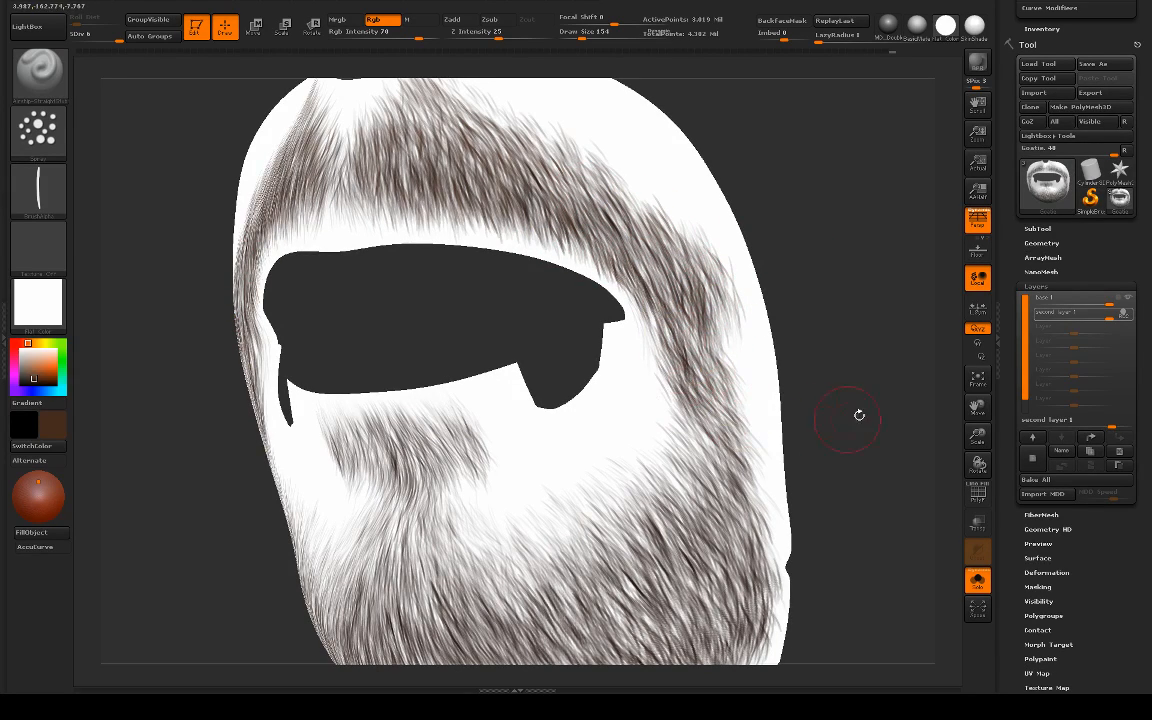
Step: Add downward brown hair strokes along the outer side strip, from the moustache end to the jaw
left_click_drag(859, 414, 843, 295, "alt")
left_click_drag(690, 328, 720, 347)
mouse_move(716, 224)
left_mouse_down()
mouse_move(735, 299)
mouse_move(718, 327)
mouse_move(718, 268)
mouse_move(738, 368)
left_mouse_up()
mouse_move(712, 280)
left_mouse_down()
mouse_move(736, 345)
mouse_move(711, 382)
left_mouse_up()
left_click_drag(700, 338, 739, 452)
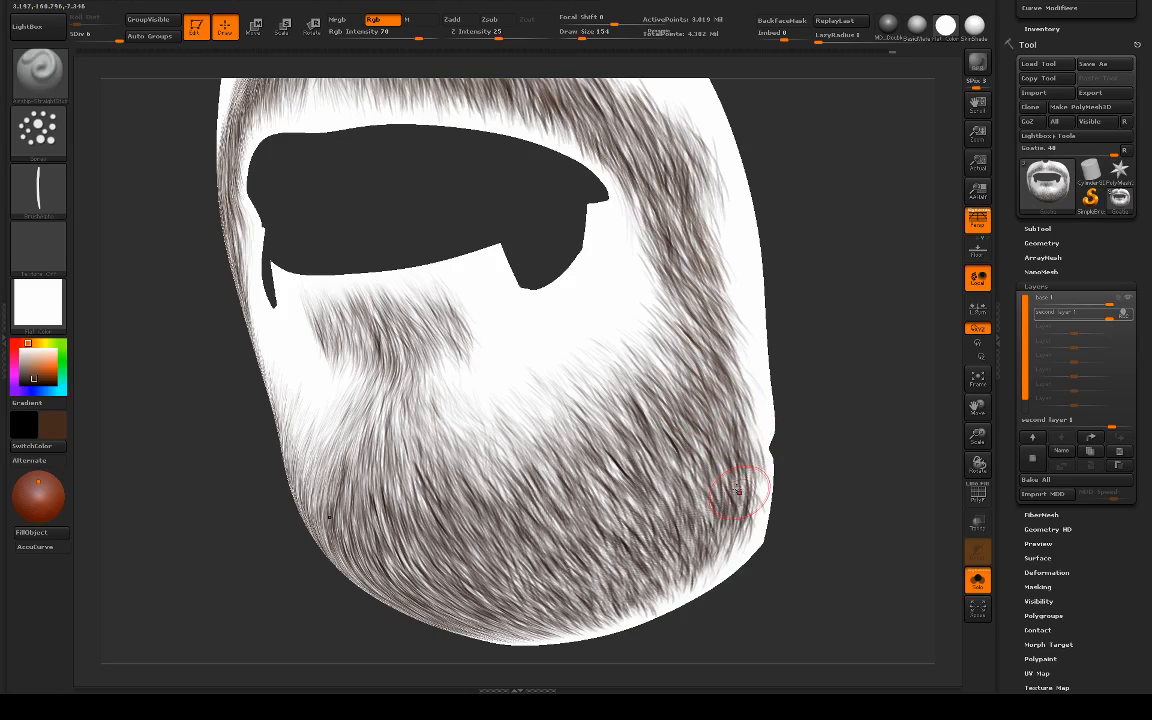
Step: Undo the unwanted stroke below the side strip and paint brown hairs along the beard's upper edge toward the chin
left_click_drag(663, 360, 675, 380)
left_click_drag(653, 339, 673, 363)
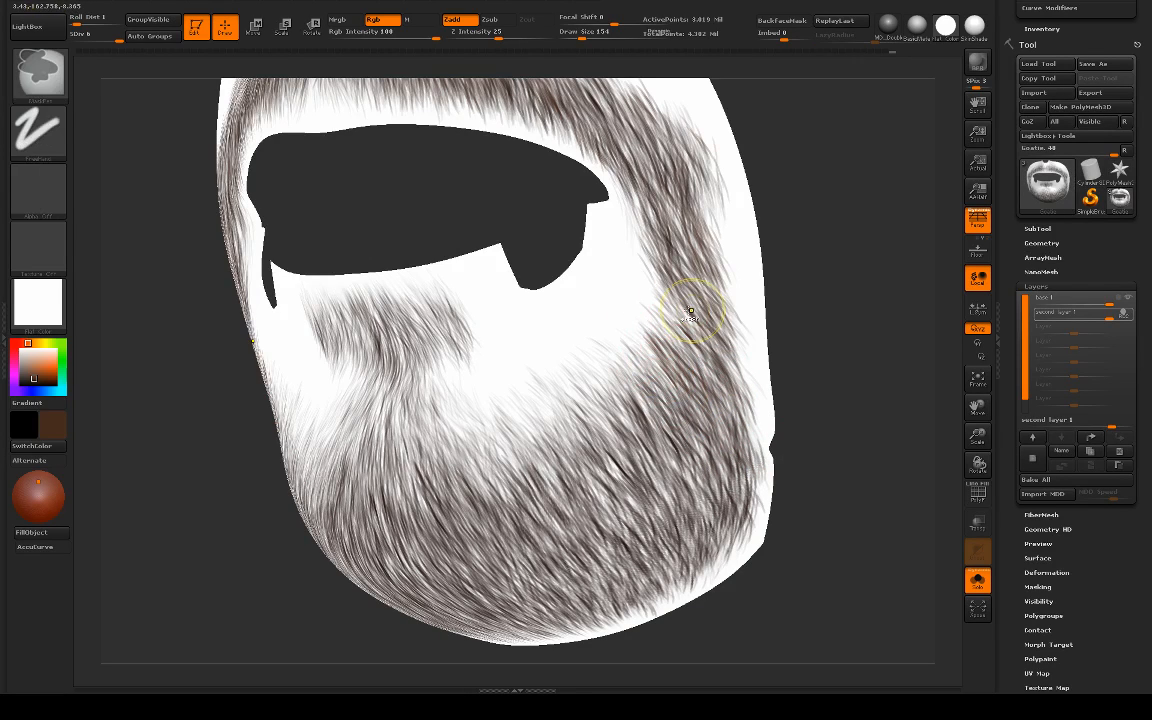
key("ctrl+z")
left_click_drag(645, 306, 703, 384)
mouse_move(656, 350)
left_mouse_down()
mouse_move(706, 439)
mouse_move(672, 449)
mouse_move(676, 418)
mouse_move(657, 464)
left_mouse_up()
mouse_move(626, 384)
left_mouse_down()
mouse_move(655, 448)
mouse_move(648, 440)
mouse_move(627, 462)
left_mouse_up()
mouse_move(598, 418)
left_mouse_down()
mouse_move(627, 488)
mouse_move(600, 478)
left_mouse_up()
mouse_move(565, 438)
left_mouse_down()
mouse_move(590, 484)
mouse_move(572, 492)
left_mouse_up()
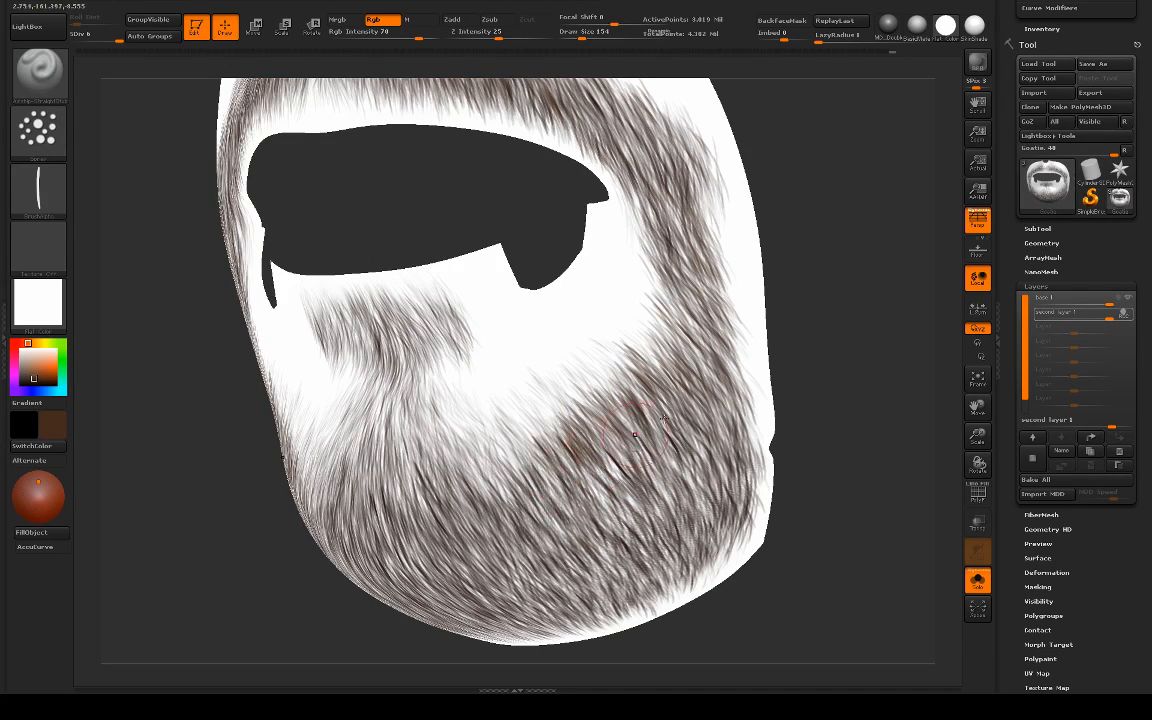
Step: Bring up the brush's stroke modifiers and add more brown hairs at the beard's upper edge beside the chin
scroll(1070, 206, "up", 2)
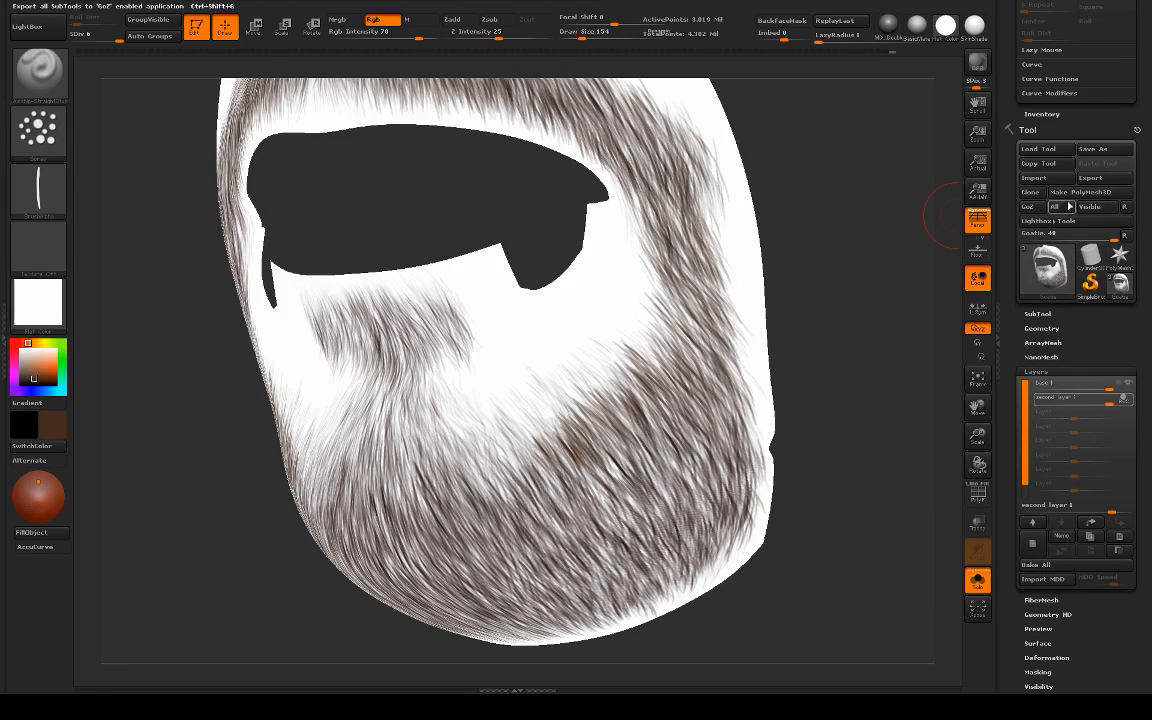
scroll(1072, 205, "up", 4)
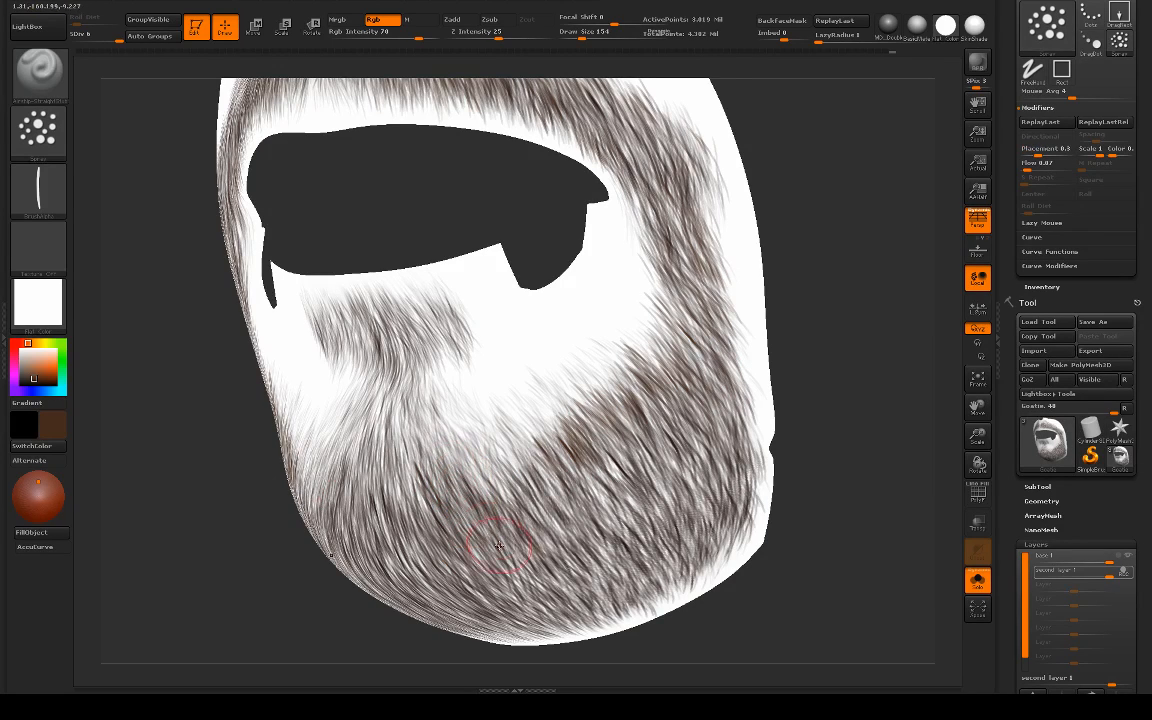
left_click_drag(568, 458, 648, 390)
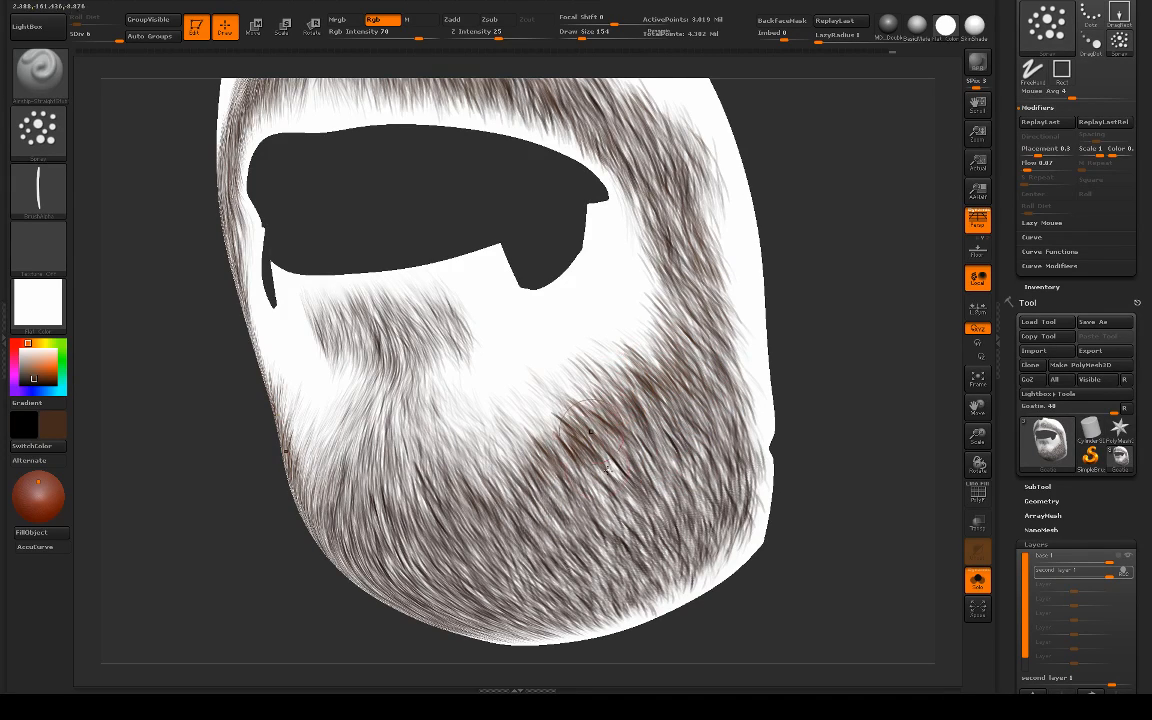
mouse_move(566, 446)
left_mouse_down()
mouse_move(553, 432)
mouse_move(550, 480)
left_mouse_up()
Step: Paint long downward brown hair strokes over the middle of the chin and touch up the beard's upper side edge
mouse_move(447, 420)
left_mouse_down()
mouse_move(516, 510)
mouse_move(514, 532)
mouse_move(468, 527)
left_mouse_up()
mouse_move(404, 418)
left_mouse_down()
mouse_move(467, 533)
mouse_move(442, 538)
left_mouse_up()
left_click_drag(369, 420, 429, 539)
left_click_drag(785, 515, 721, 416, "alt")
mouse_move(820, 428)
left_mouse_down()
mouse_move(758, 435)
mouse_move(785, 505)
left_mouse_up()
left_click_drag(648, 350, 668, 377)
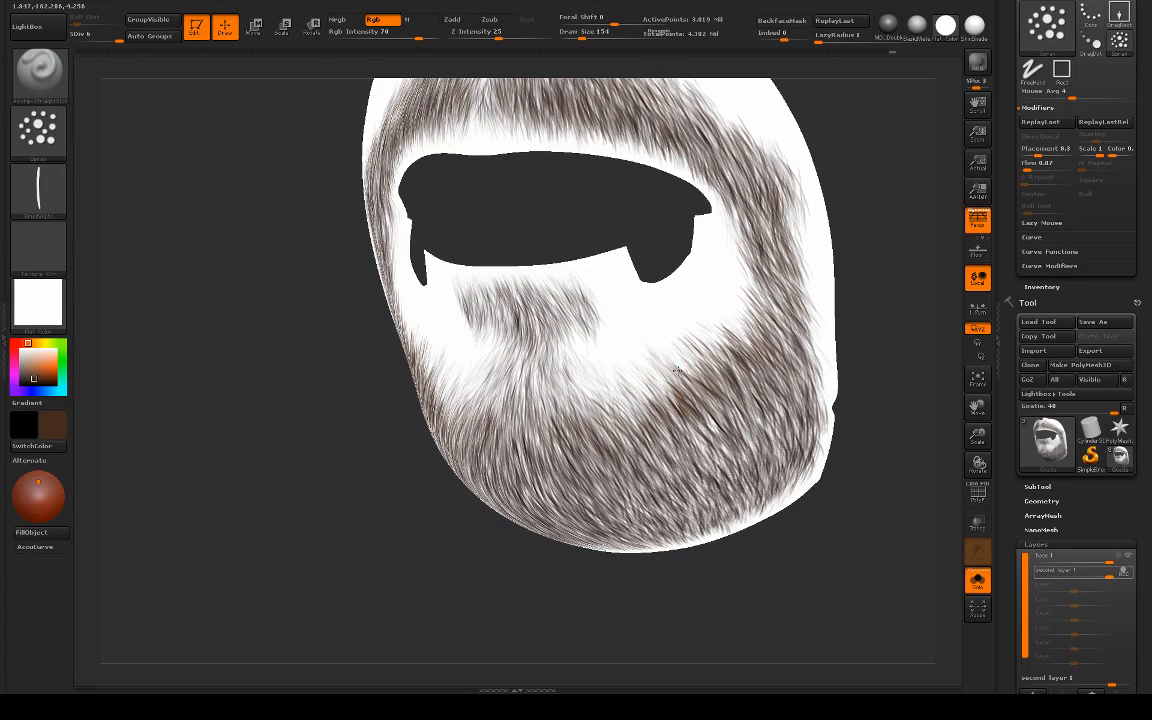
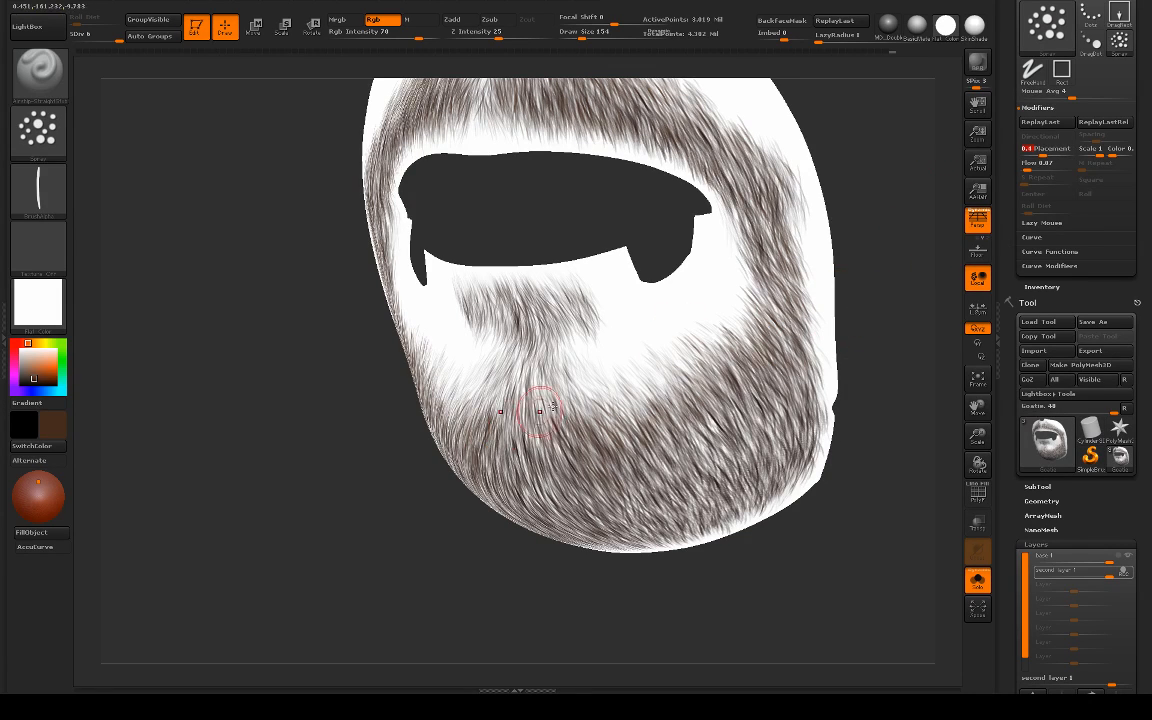
Step: Undo the stray stroke above the beard's upper edge and paint brown hairs down over the chin and its side
left_click_drag(615, 376, 688, 352)
key("ctrl+z")
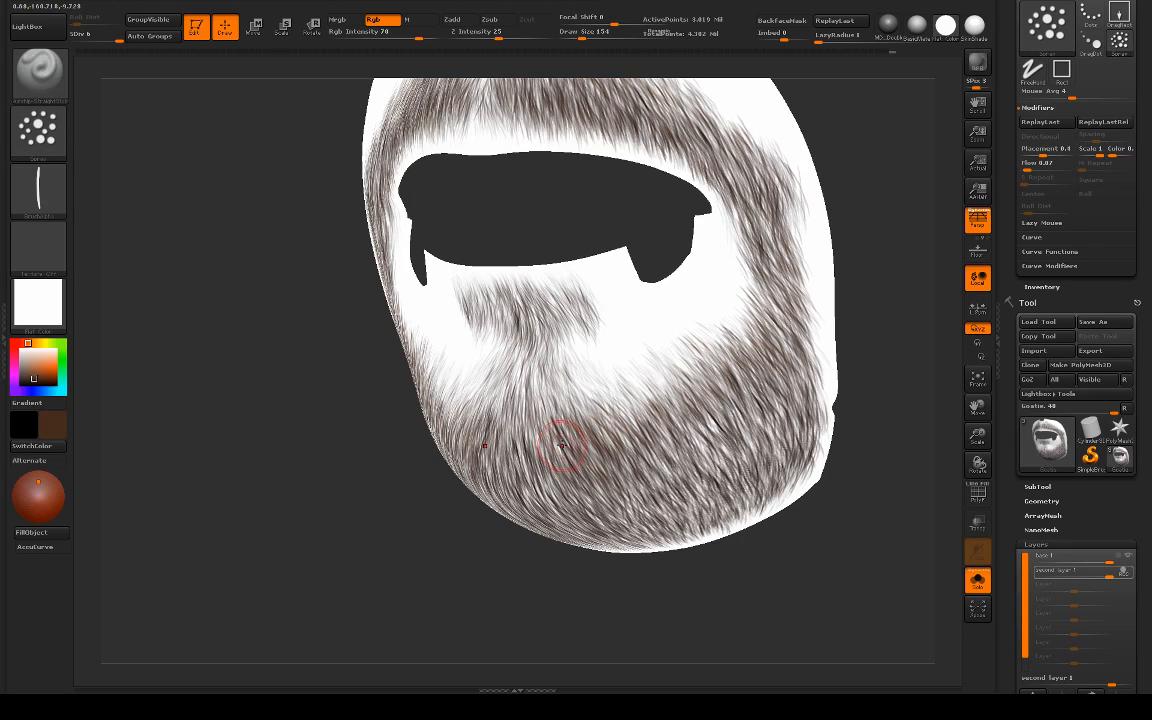
mouse_move(546, 390)
left_mouse_down()
mouse_move(568, 492)
mouse_move(620, 479)
left_mouse_up()
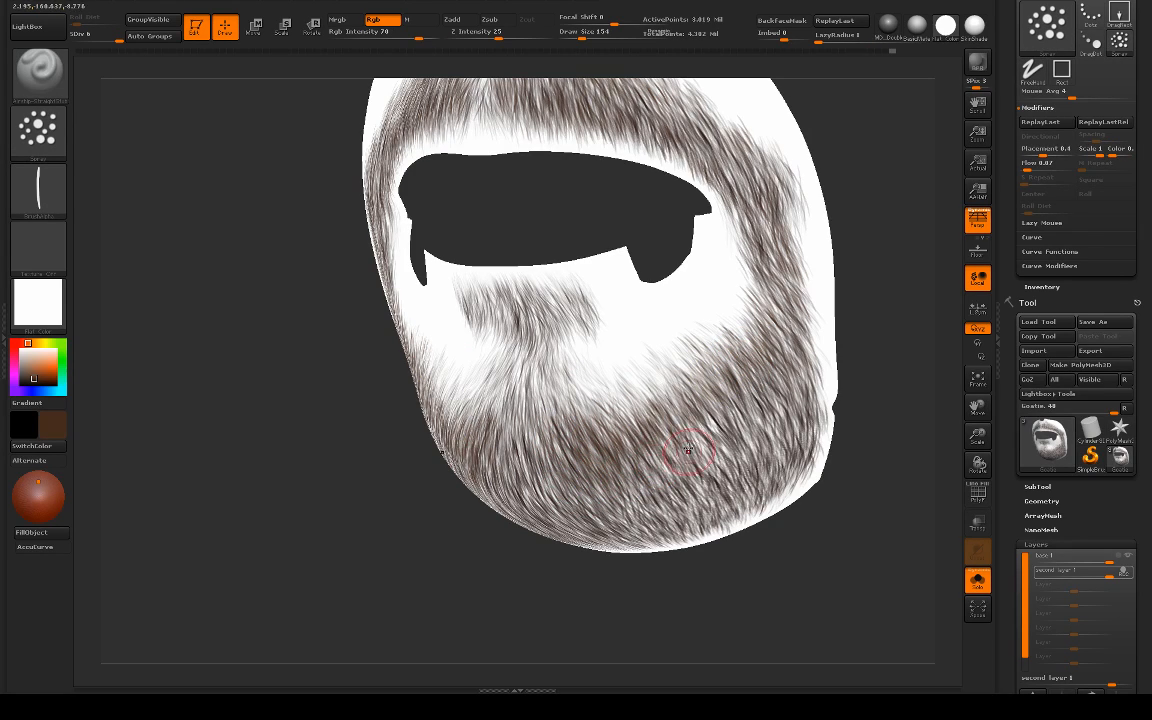
left_click_drag(688, 451, 705, 446)
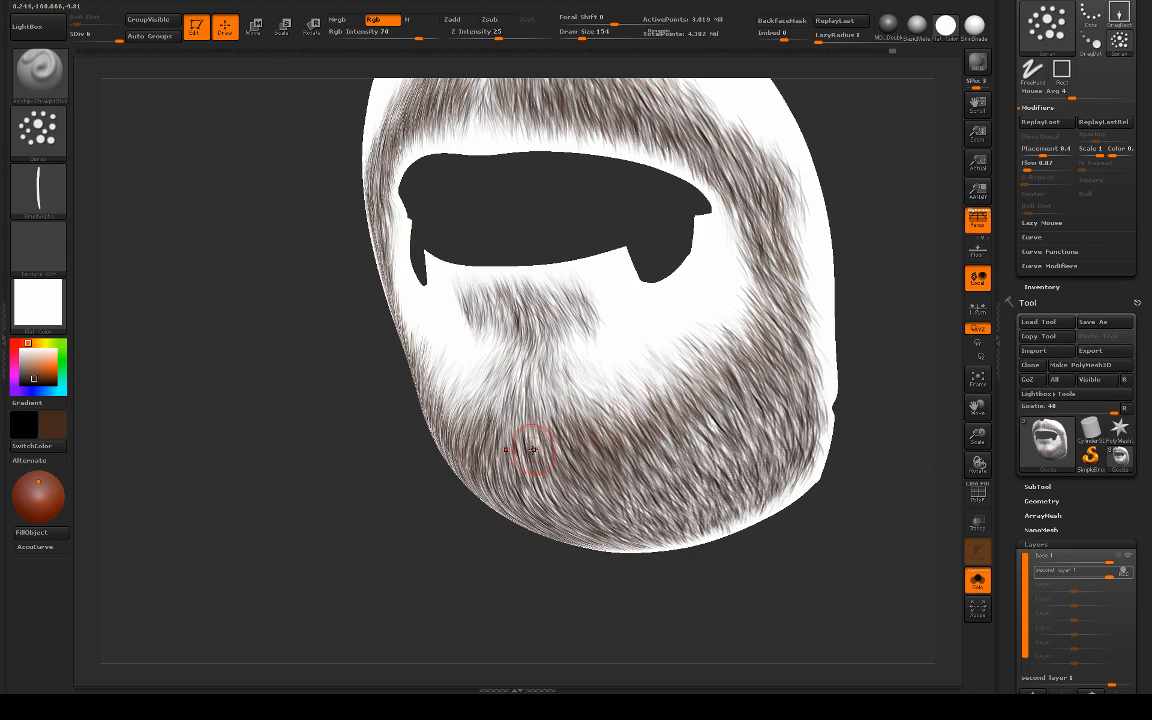
left_click_drag(538, 459, 544, 500)
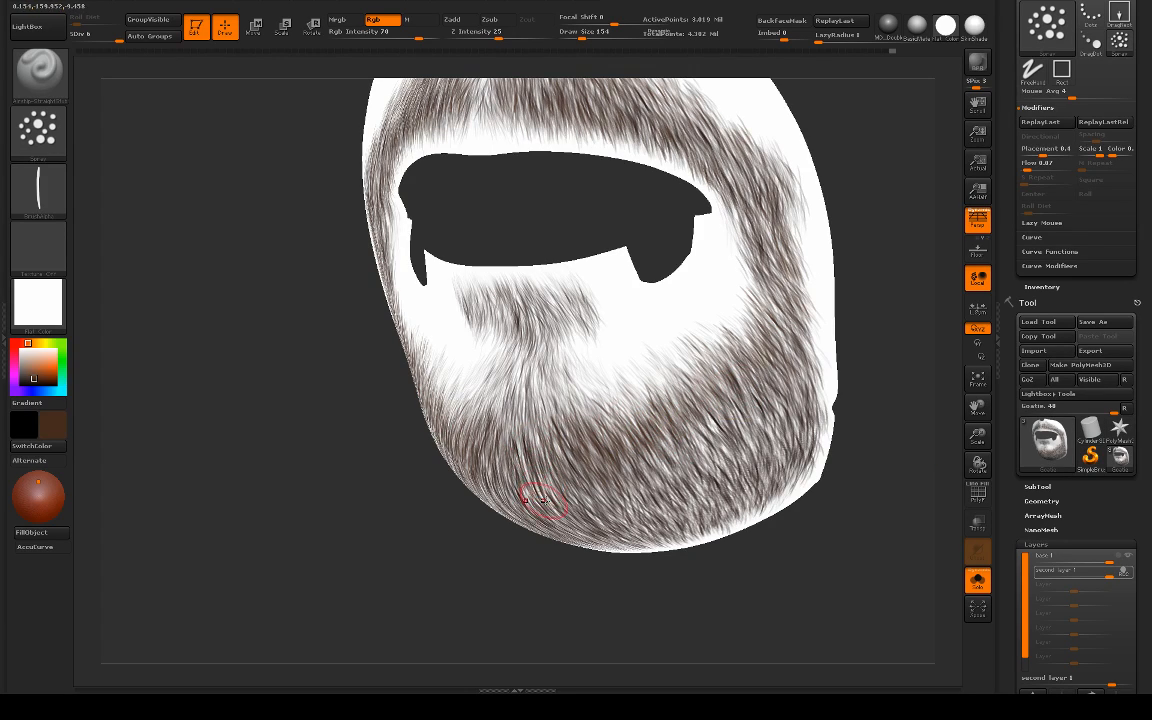
Step: Paint brown hair strokes through the upper part of the beard, from beside the chin out to the jaw
left_click_drag(511, 538, 471, 490, "alt")
mouse_move(617, 545)
left_mouse_down()
mouse_move(641, 535)
mouse_move(622, 484)
left_mouse_up()
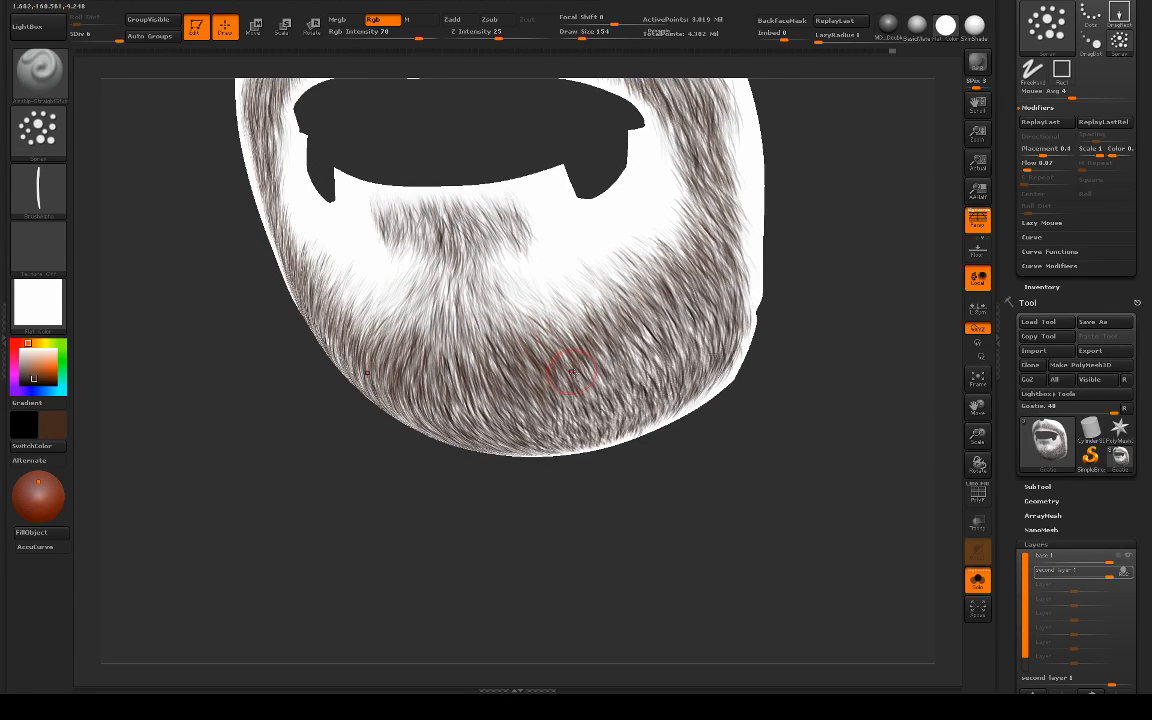
mouse_move(580, 333)
left_mouse_down()
mouse_move(542, 291)
mouse_move(556, 282)
mouse_move(604, 294)
mouse_move(575, 268)
left_mouse_up()
left_click_drag(622, 309, 567, 256)
left_click_drag(654, 332, 584, 264)
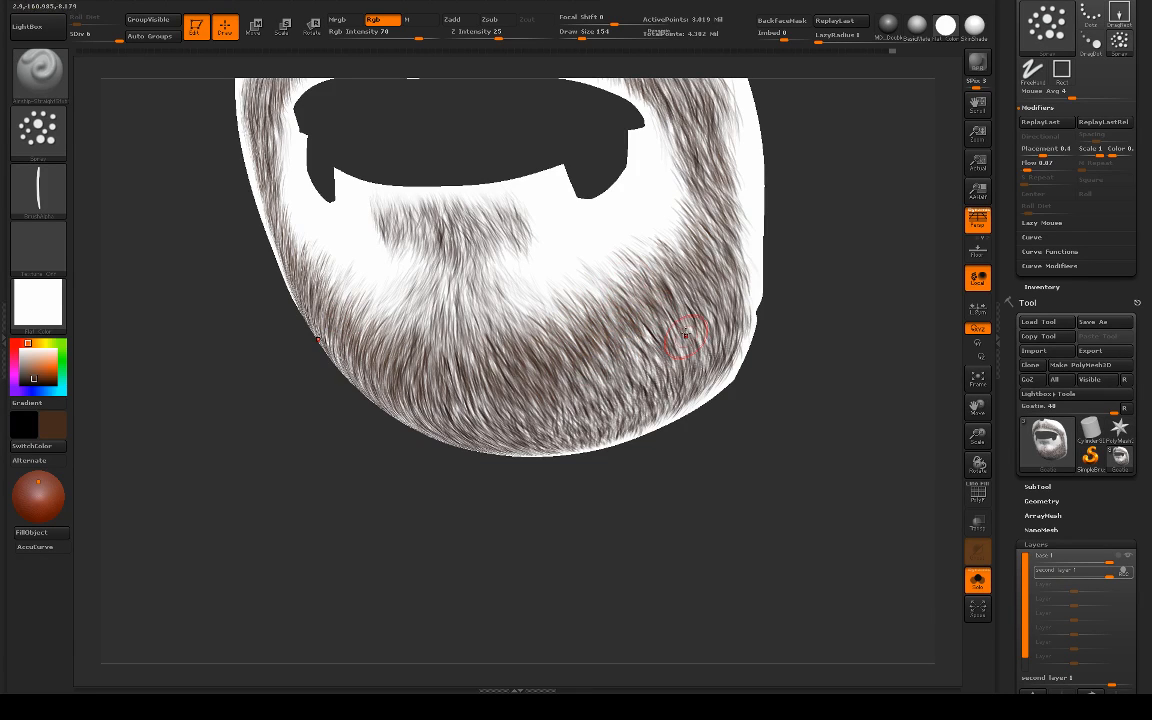
left_click_drag(690, 332, 634, 262)
left_click_drag(862, 297, 803, 292)
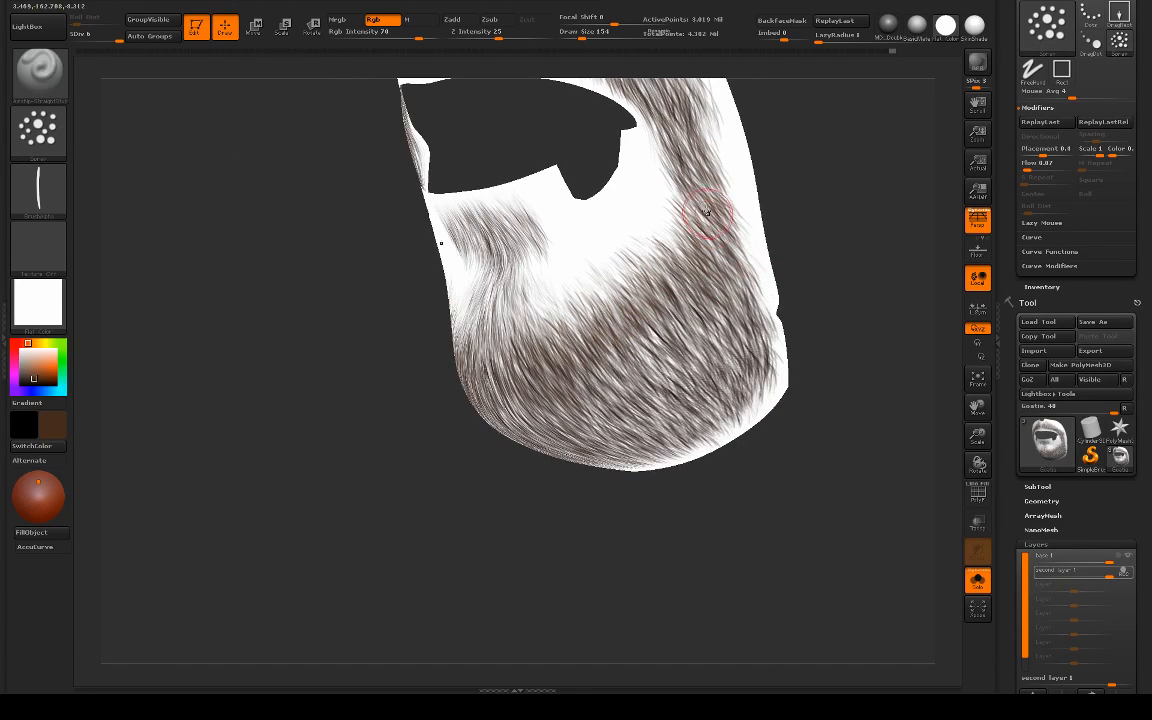
left_click_drag(737, 277, 678, 232)
Step: Layer more downward brown hairs over the middle of the chin and the upper beard beside it
mouse_move(812, 425)
left_mouse_down()
mouse_move(868, 428)
mouse_move(872, 408)
left_mouse_up()
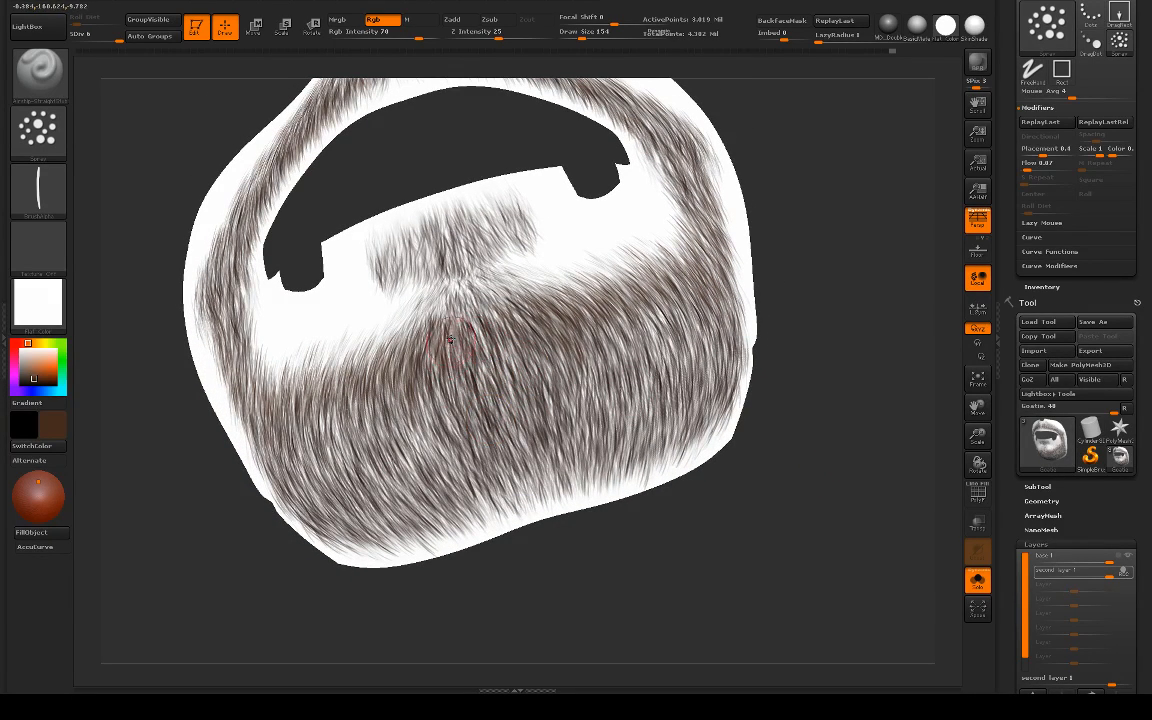
left_click_drag(841, 386, 463, 347)
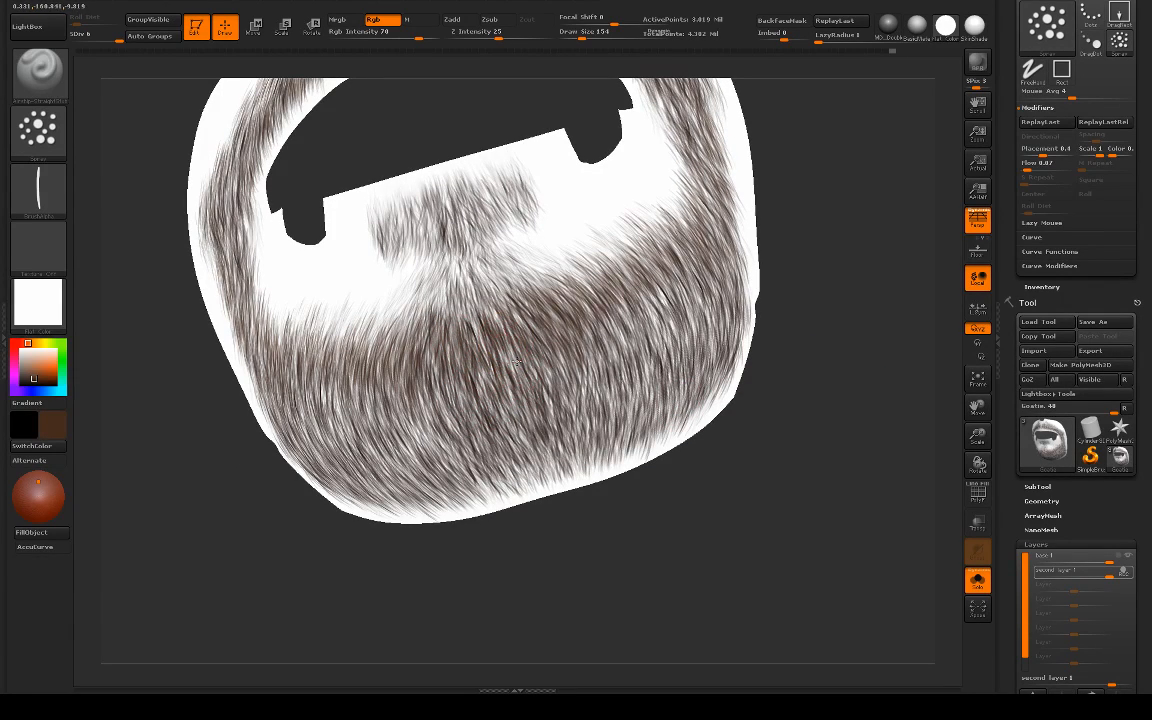
left_click_drag(762, 408, 733, 442)
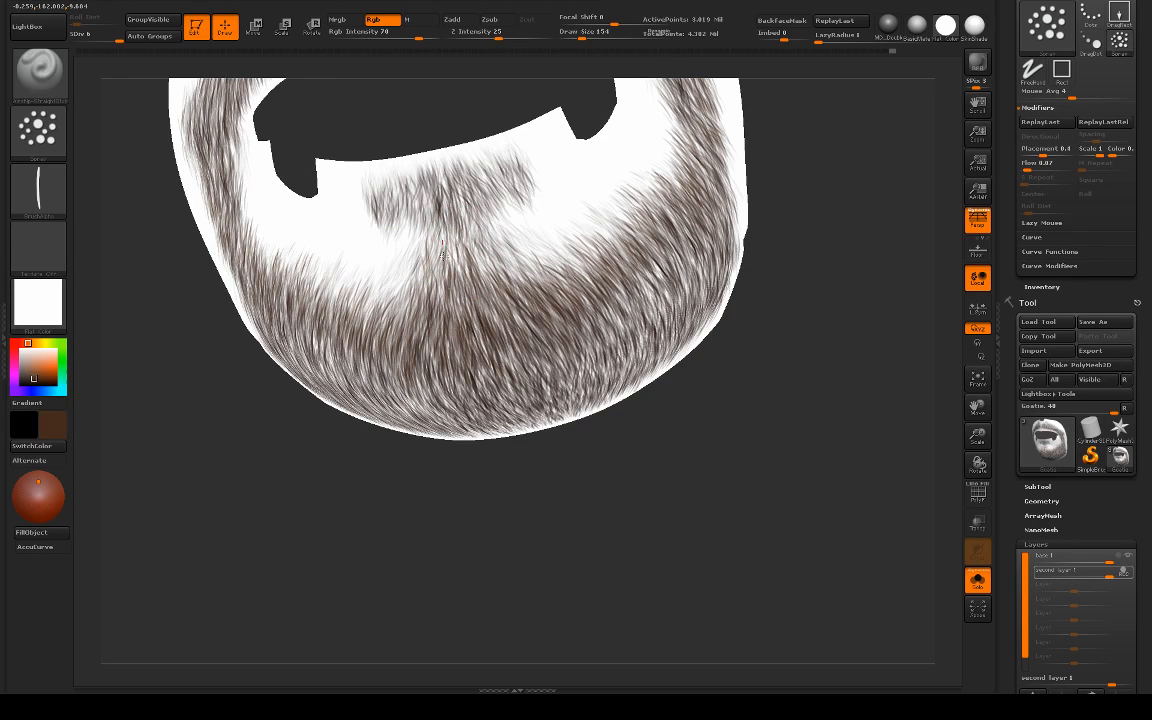
mouse_move(696, 416)
left_mouse_down("alt")
mouse_move(661, 391)
mouse_move(650, 338)
mouse_move(713, 425)
left_mouse_up("alt")
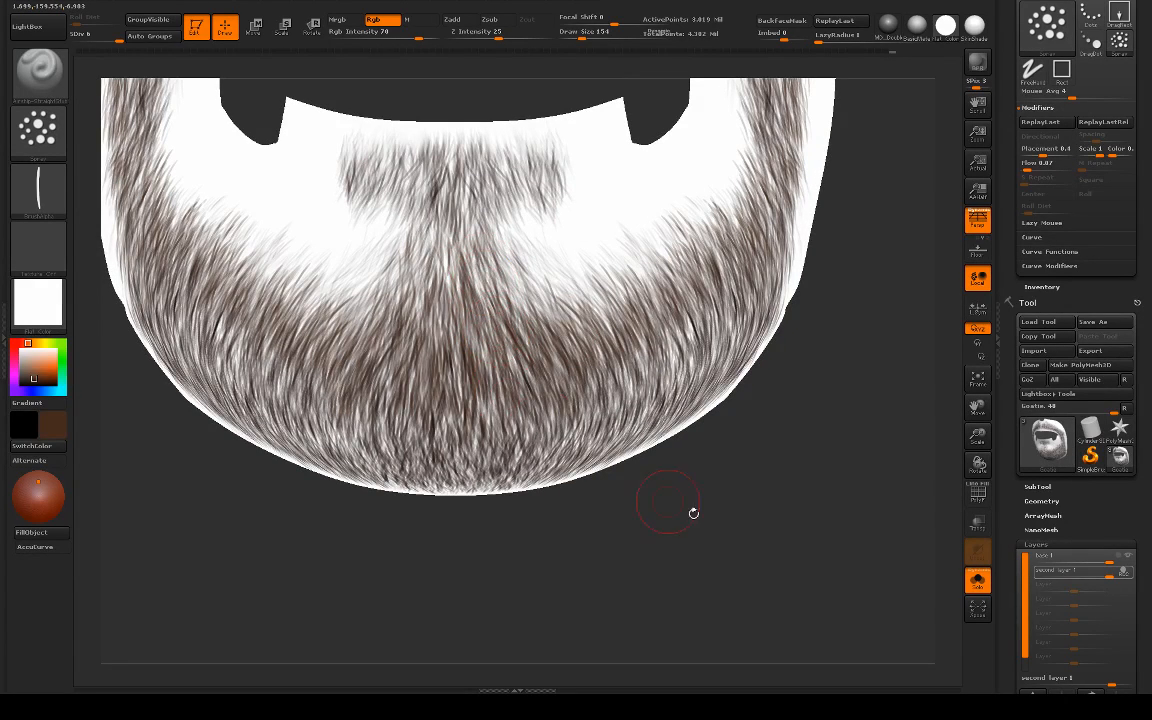
Step: Preview the beard with the SkinShade4 material from the side and front, and restore the Flat Color material
left_click_drag(689, 512, 330, 317, "alt")
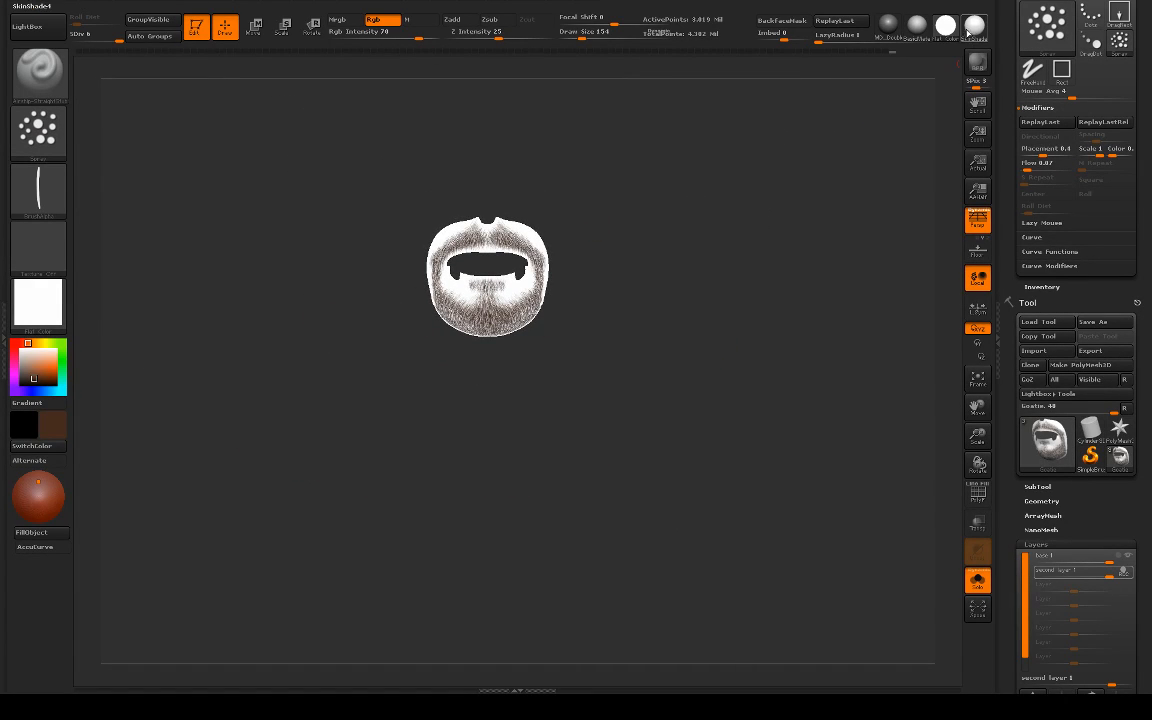
left_click_drag(761, 195, 702, 418, "alt")
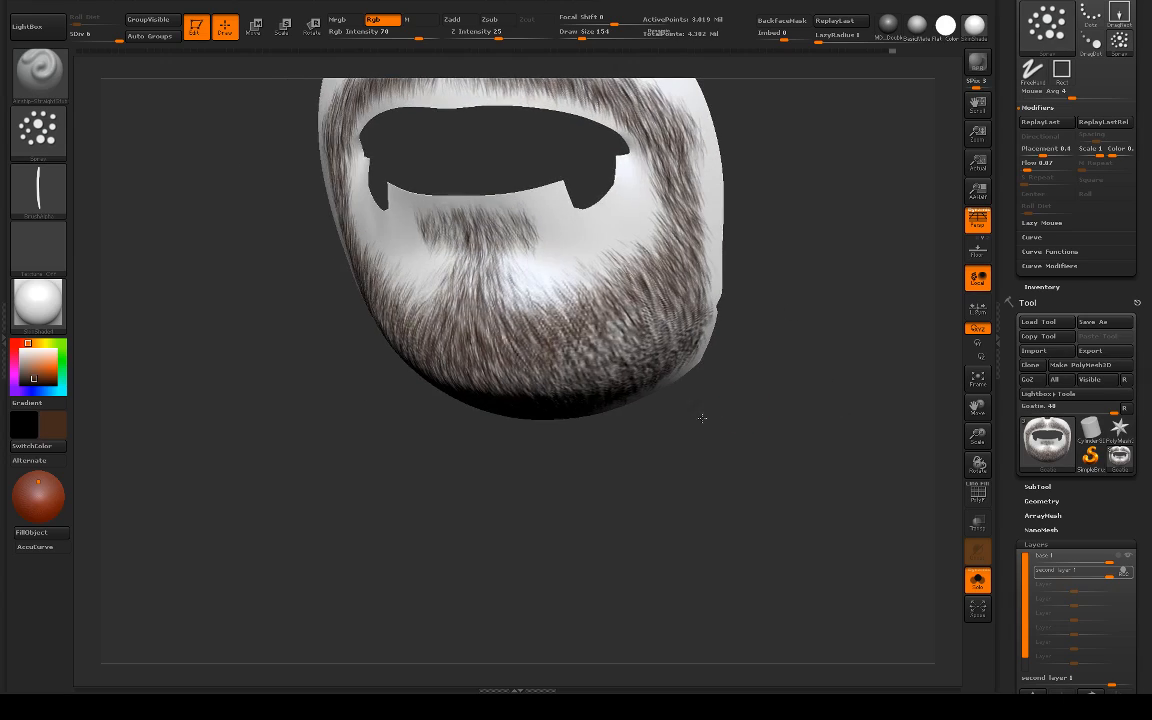
left_click_drag(452, 450, 625, 350)
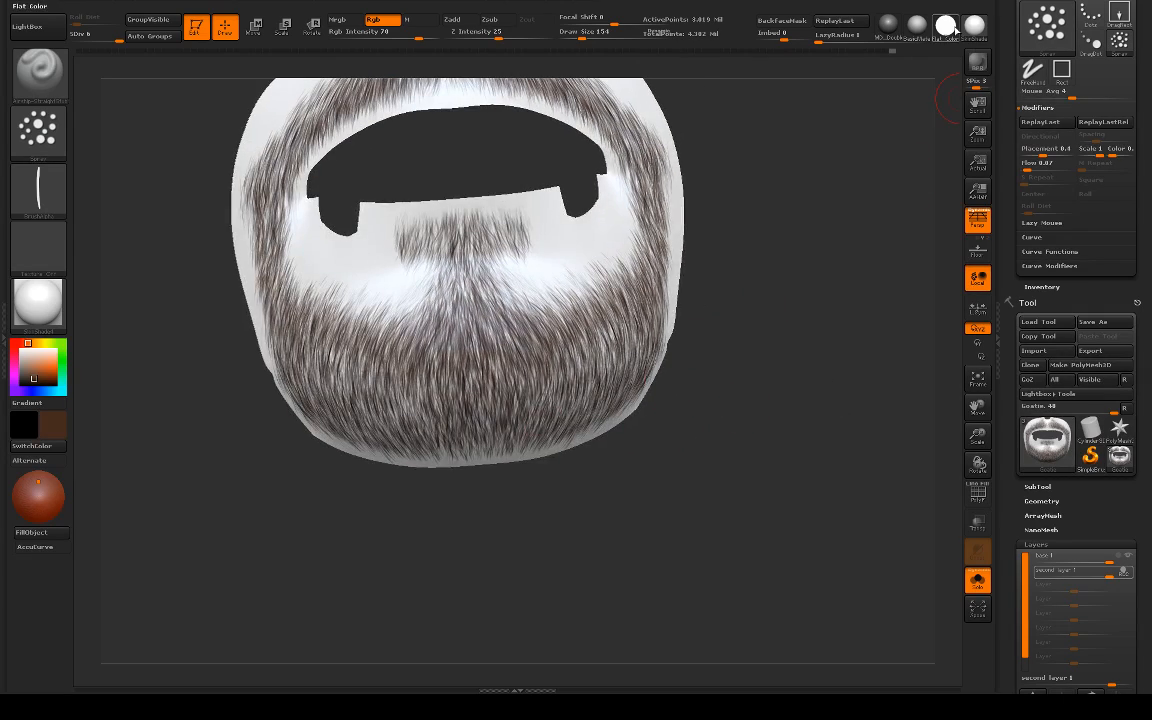
left_click(950, 28)
Step: Paint long downward brown hairs under the middle of the chin toward the beard's lower edge
left_click_drag(771, 260, 745, 405, "alt")
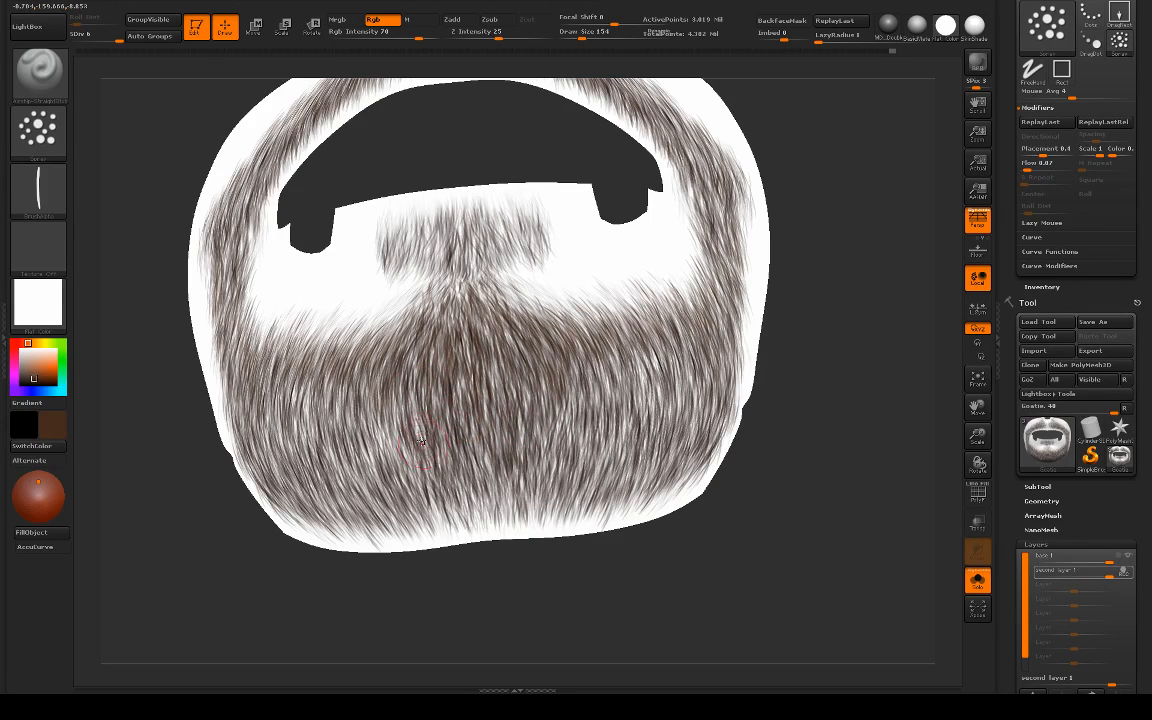
left_click_drag(440, 462, 463, 522)
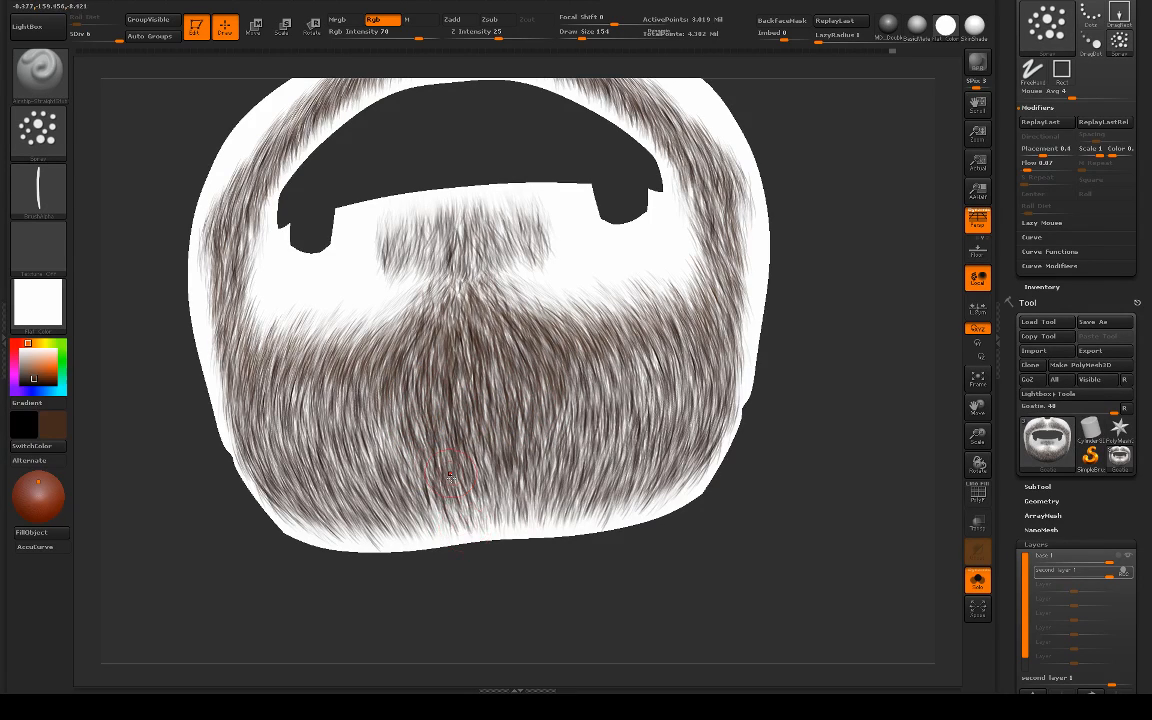
mouse_move(442, 468)
left_mouse_down()
mouse_move(478, 522)
mouse_move(497, 492)
left_mouse_up()
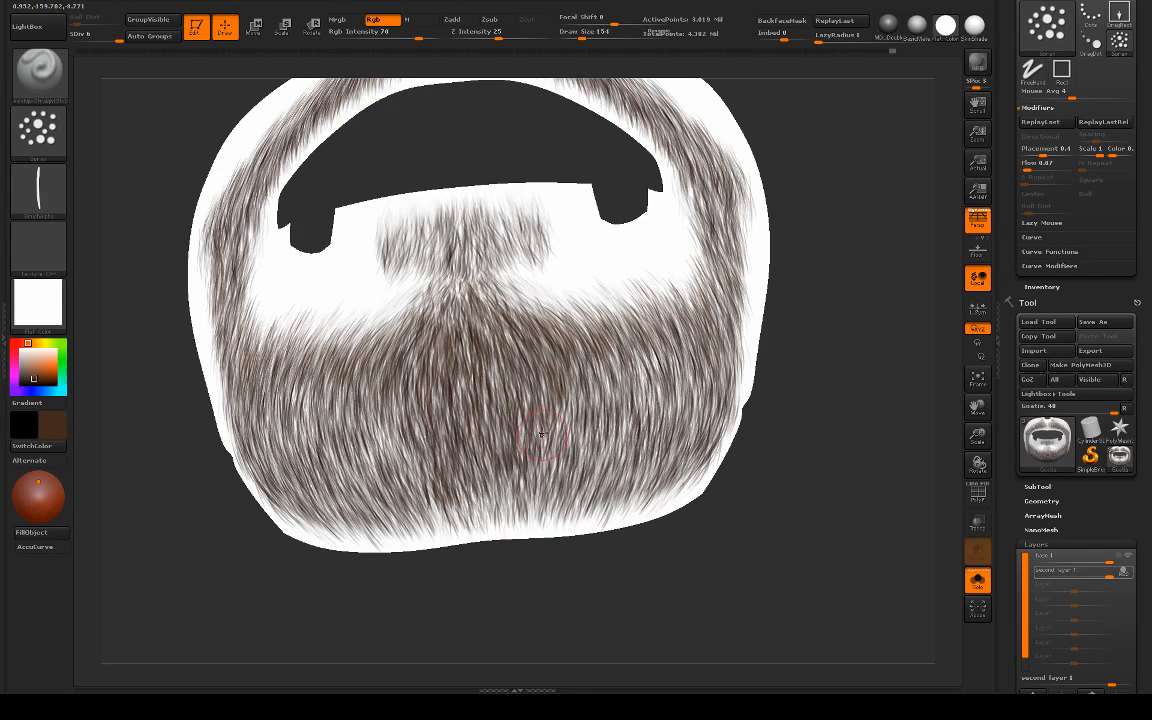
left_click_drag(542, 434, 533, 519)
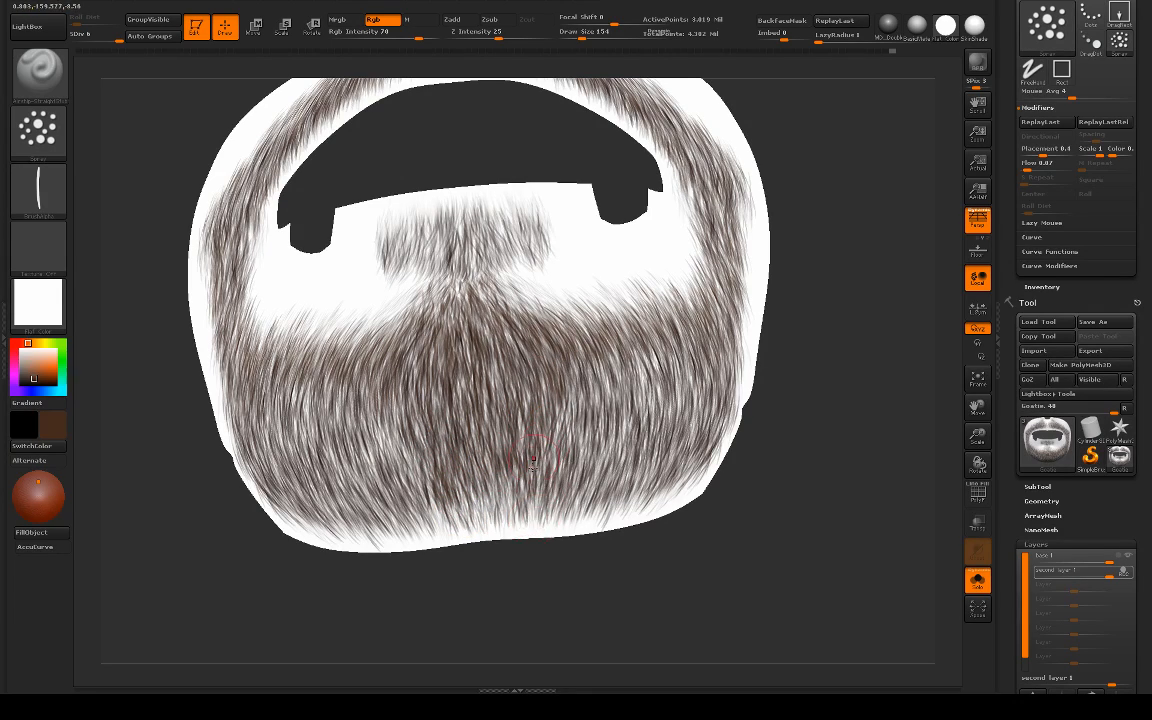
mouse_move(533, 465)
left_mouse_down()
mouse_move(510, 495)
mouse_move(517, 527)
mouse_move(470, 498)
mouse_move(448, 531)
mouse_move(446, 503)
mouse_move(486, 492)
mouse_move(500, 520)
left_mouse_up()
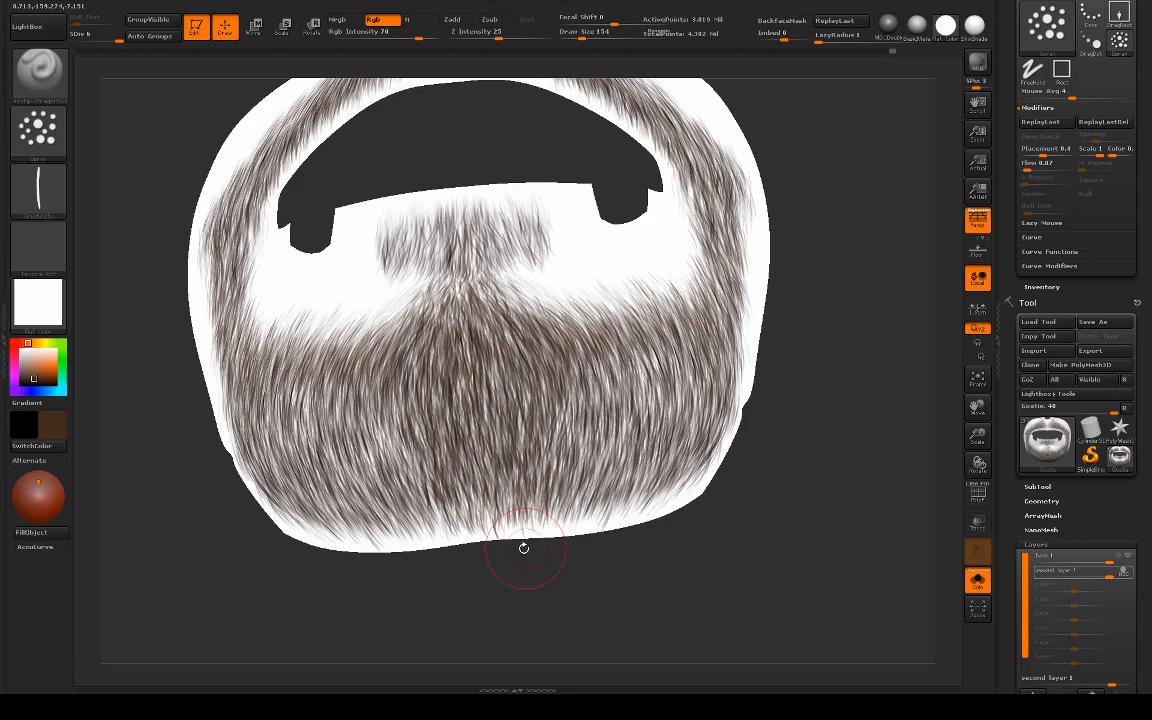
Step: Switch to the Standard brush and touch up the beard's lower edge under the chin
key("b")
key("s")
key("t")
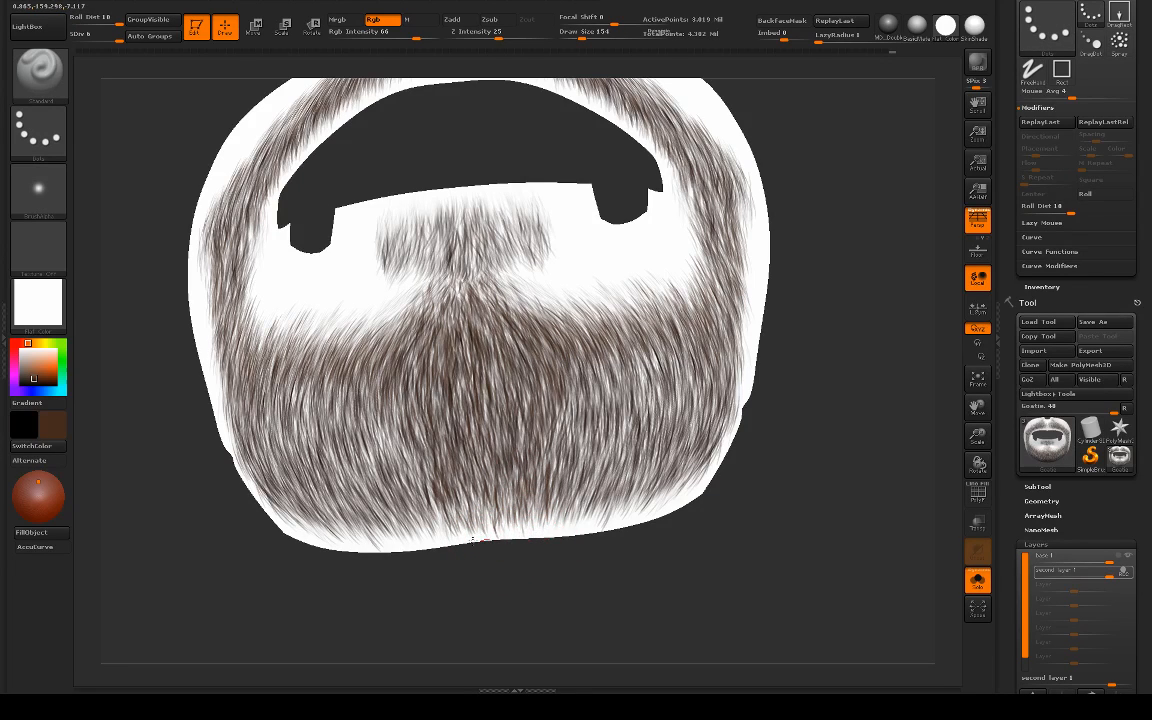
left_click_drag(432, 545, 545, 432)
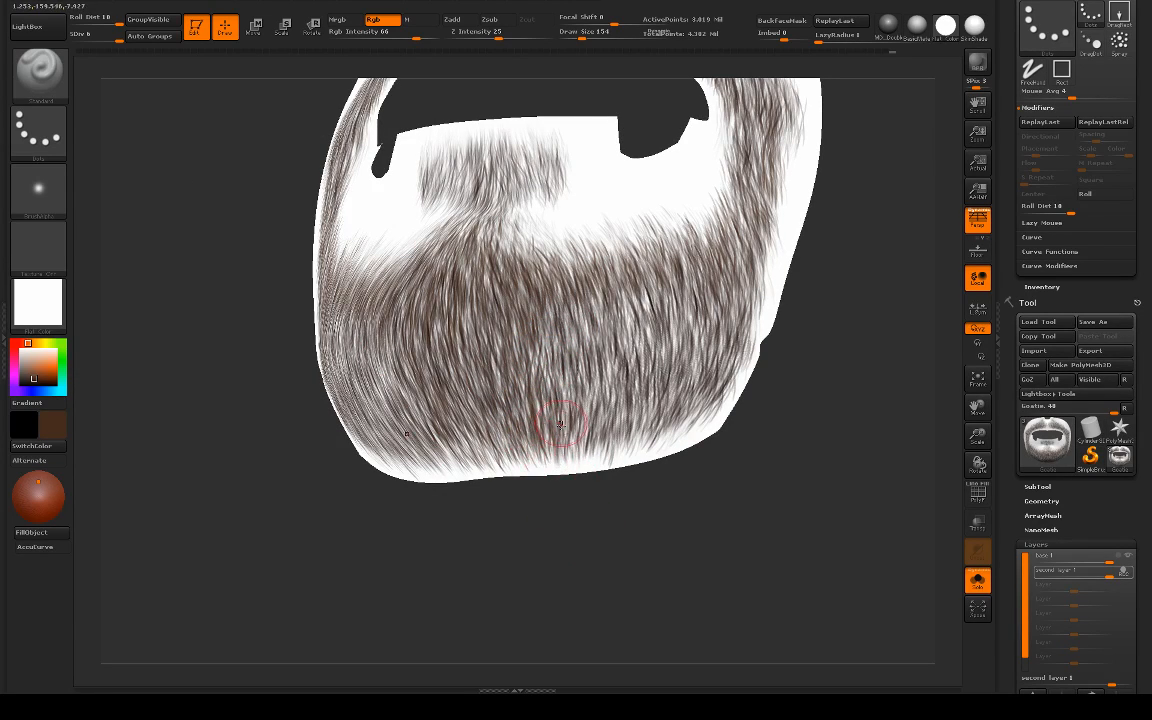
key("ctrl")
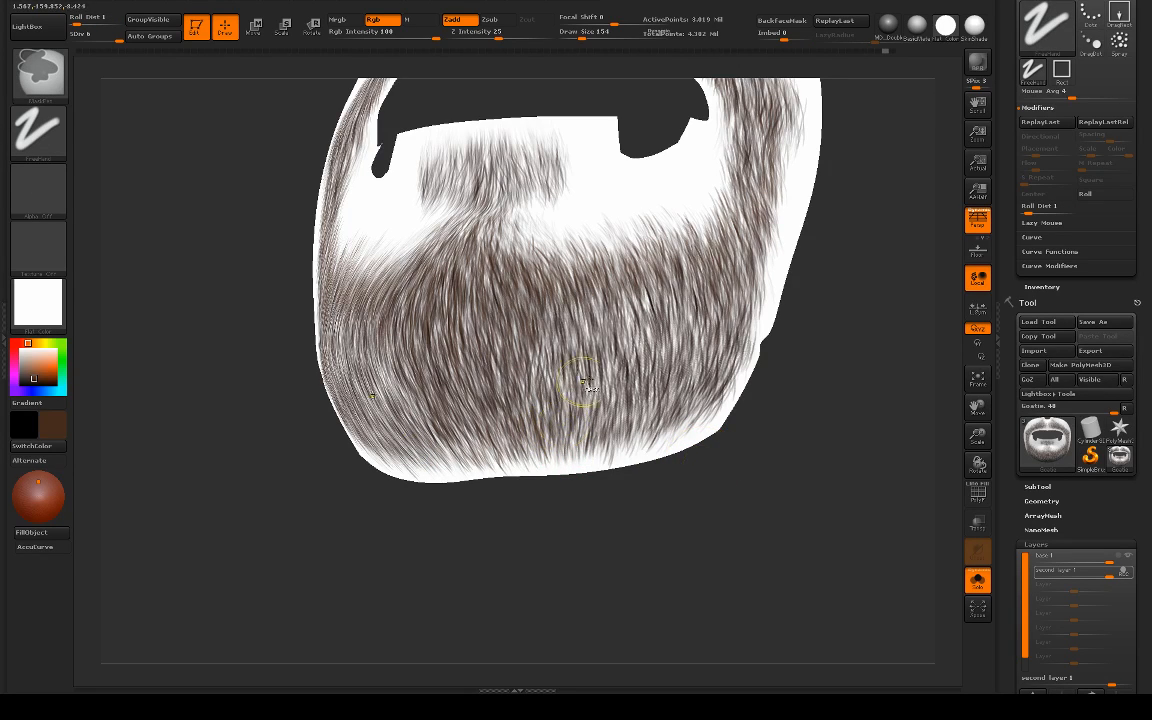
Step: Switch back to the Airship straight hair brush and add brown hairs near the beard's lower edge
key("b")
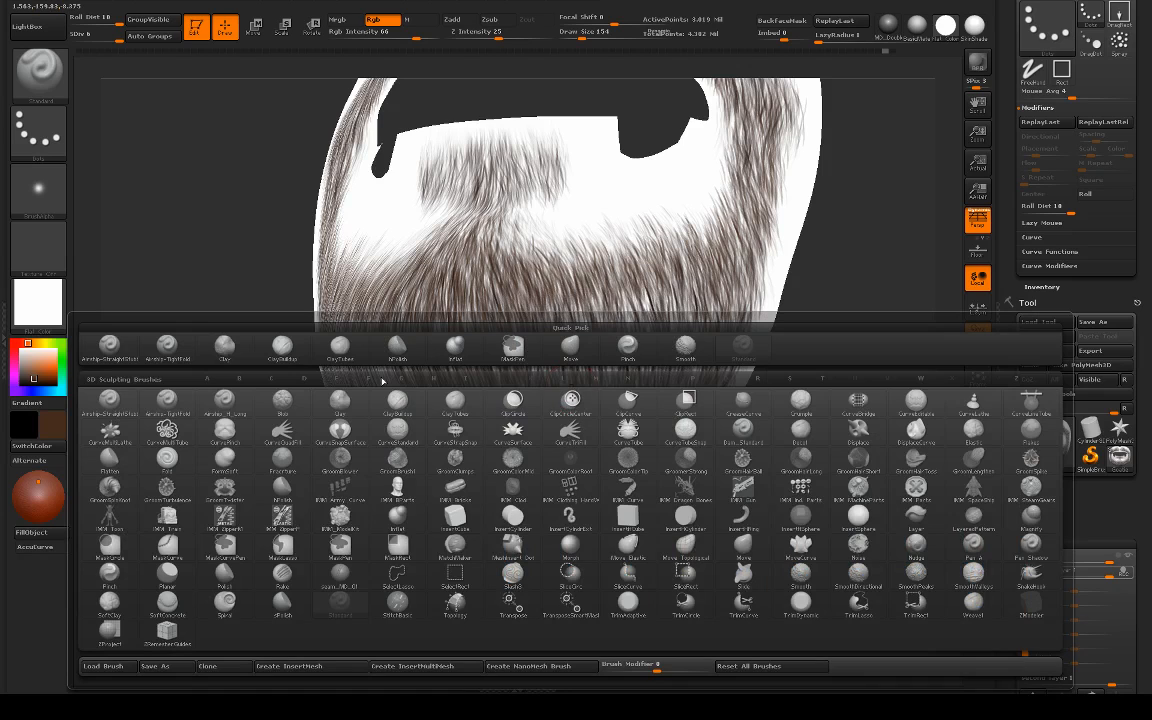
left_click(109, 348)
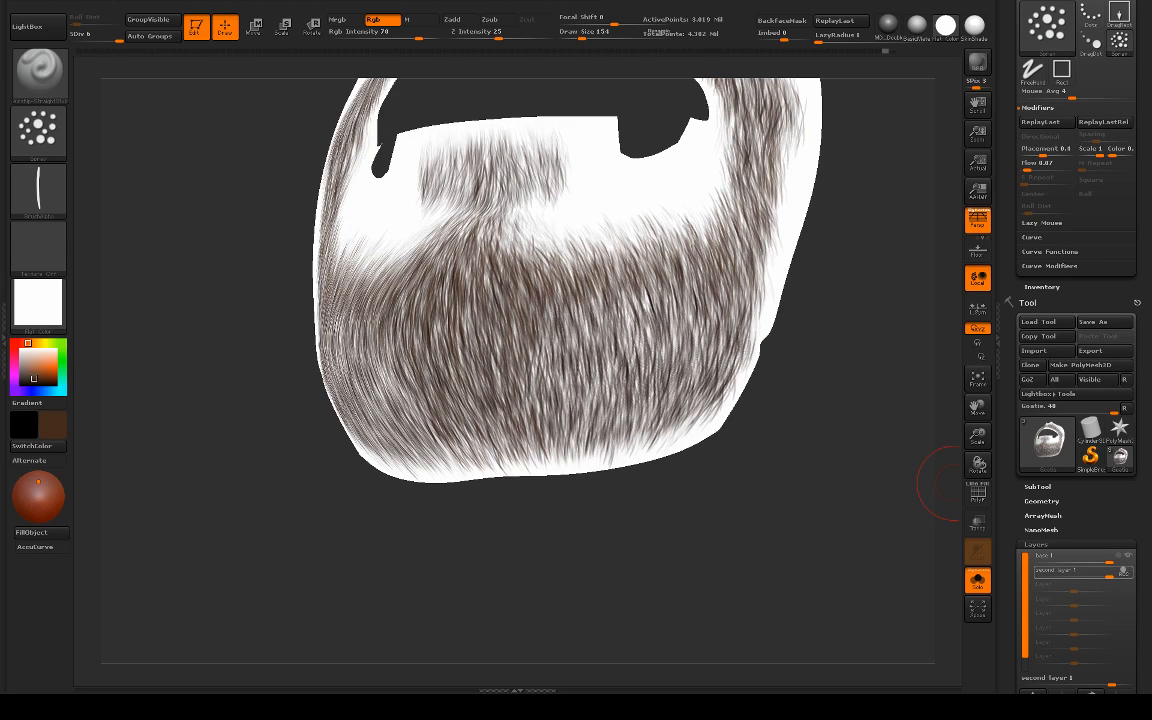
left_click_drag(499, 514, 502, 455)
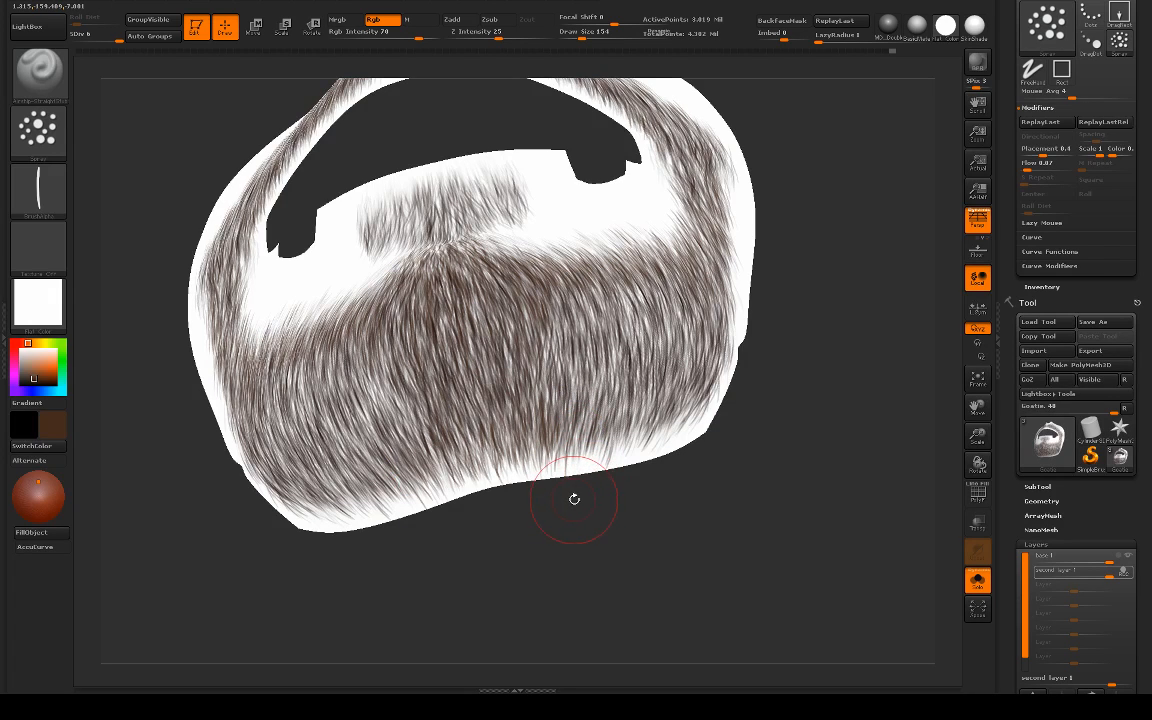
Step: Select the Standard brush, reduce its draw size to 105, and touch up the lower edge beneath the chin
key("b")
key("s")
key("t")
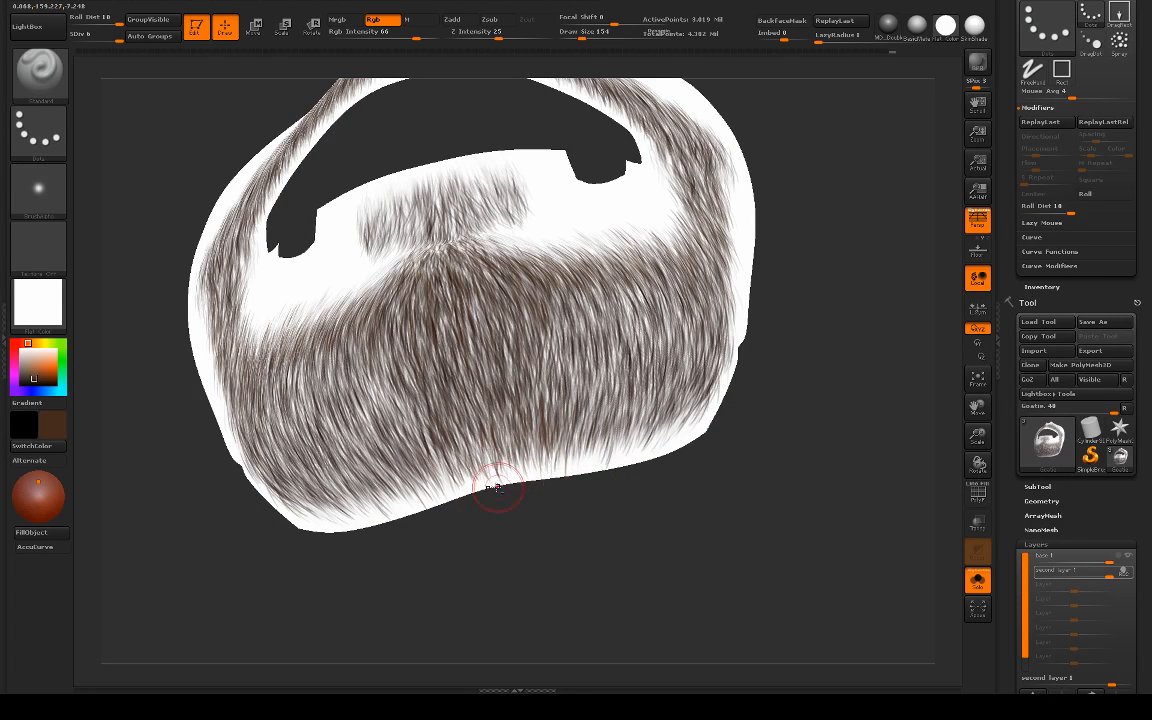
left_click_drag(592, 510, 559, 477, "alt")
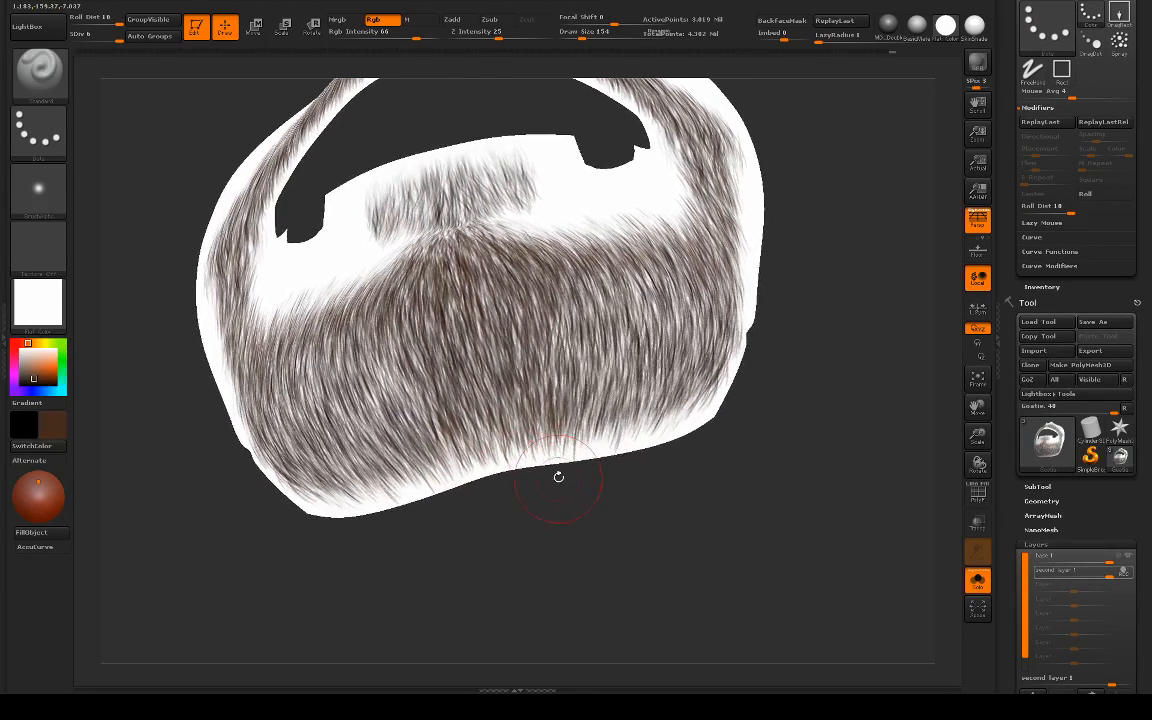
key("bracketleft")
key("bracketleft")
key("bracketleft")
key("bracketleft")
key("bracketleft")
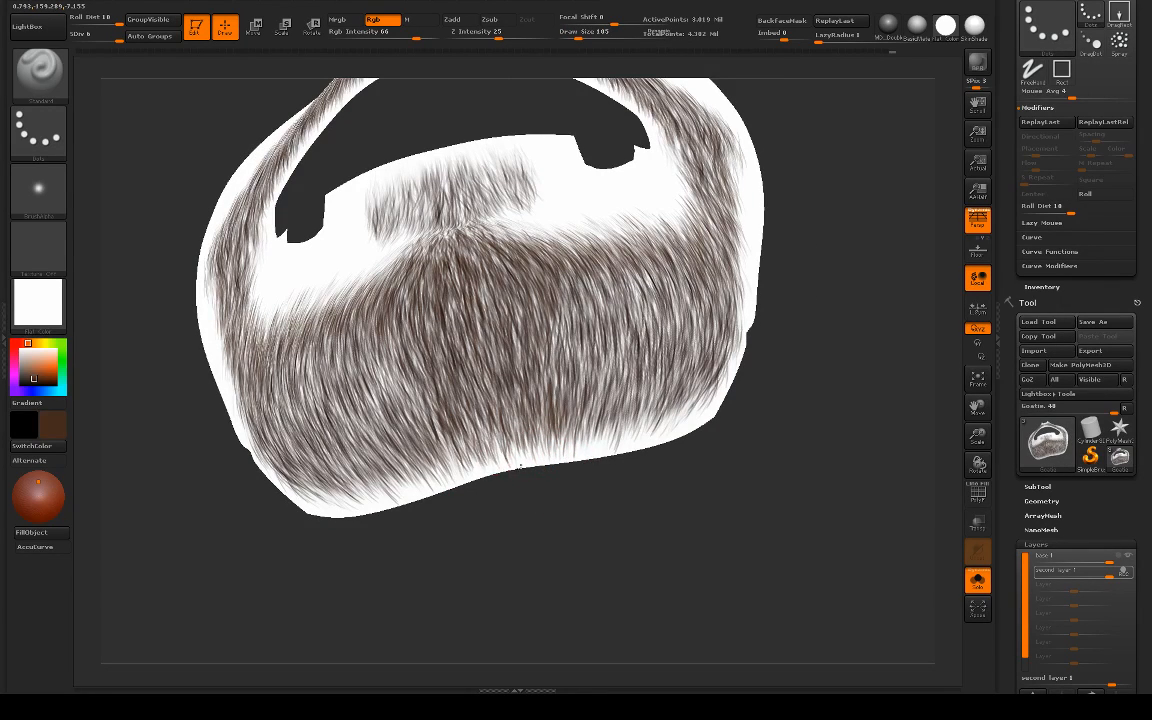
left_click_drag(565, 503, 594, 470, "alt")
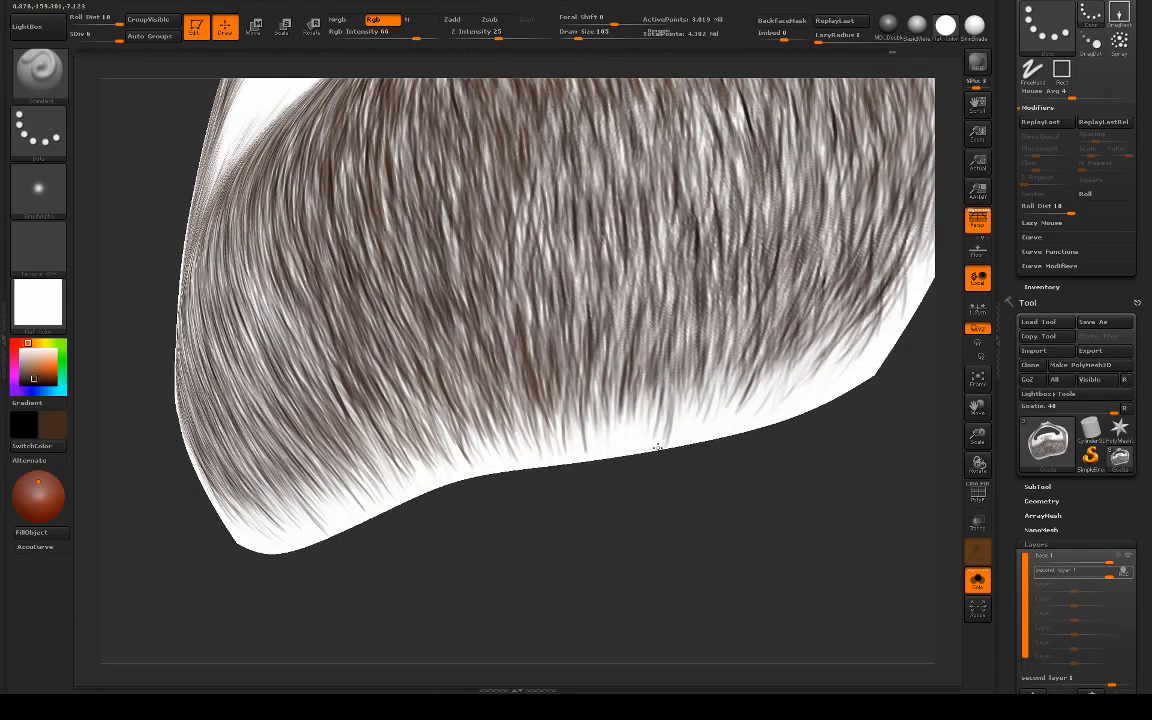
Step: Continue touching up the mesh's lower edge toward the jaw at draw size 106, checking it from below
mouse_move(650, 508)
left_mouse_down("alt")
mouse_move(625, 484)
mouse_move(717, 507)
mouse_move(753, 447)
mouse_move(730, 330)
mouse_move(812, 324)
mouse_move(846, 465)
left_mouse_up("alt")
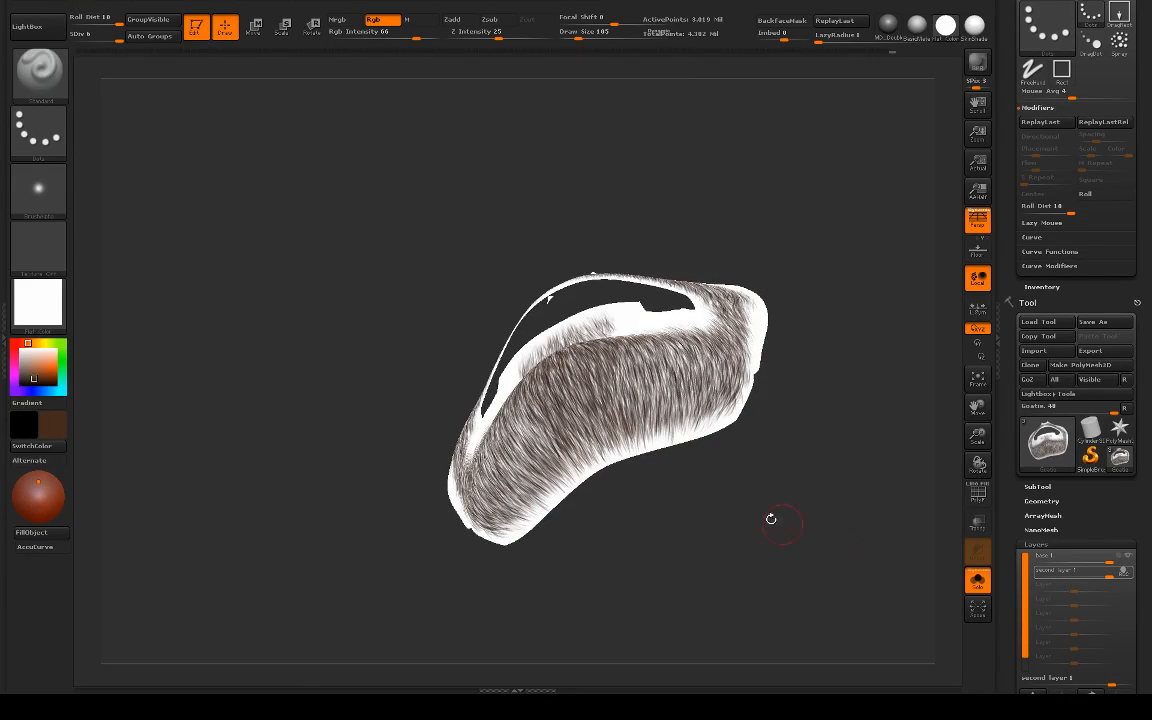
left_click_drag(771, 518, 576, 571, "alt")
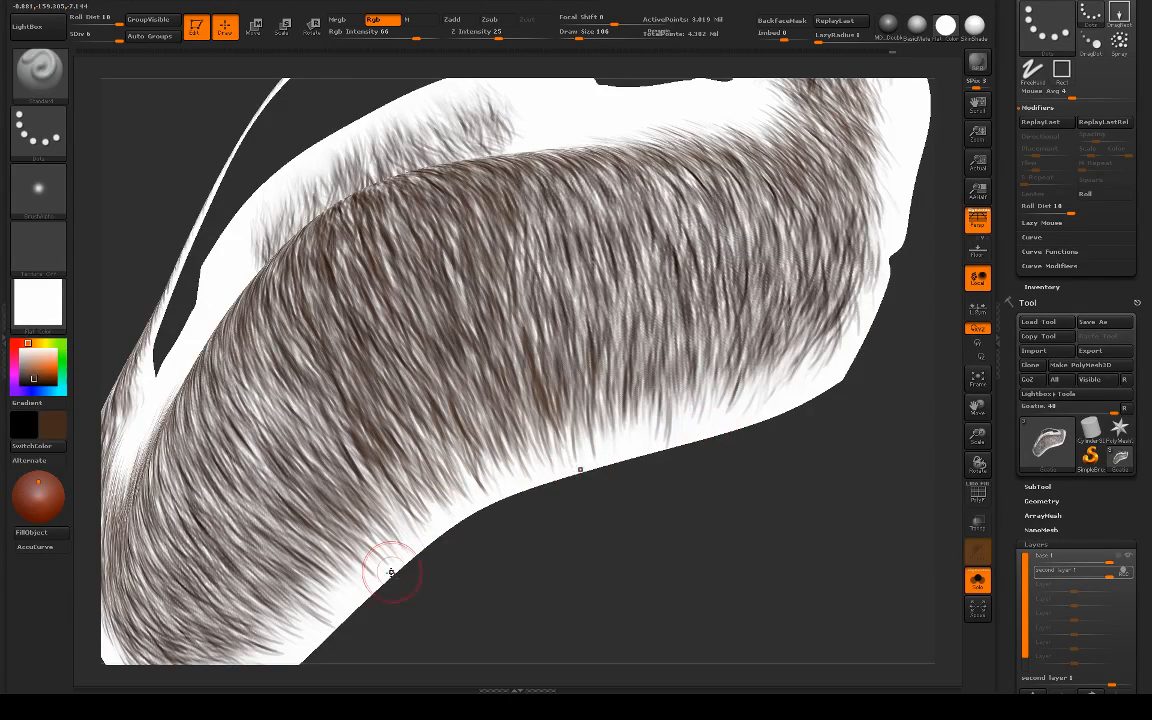
left_click_drag(550, 528, 566, 484, "alt")
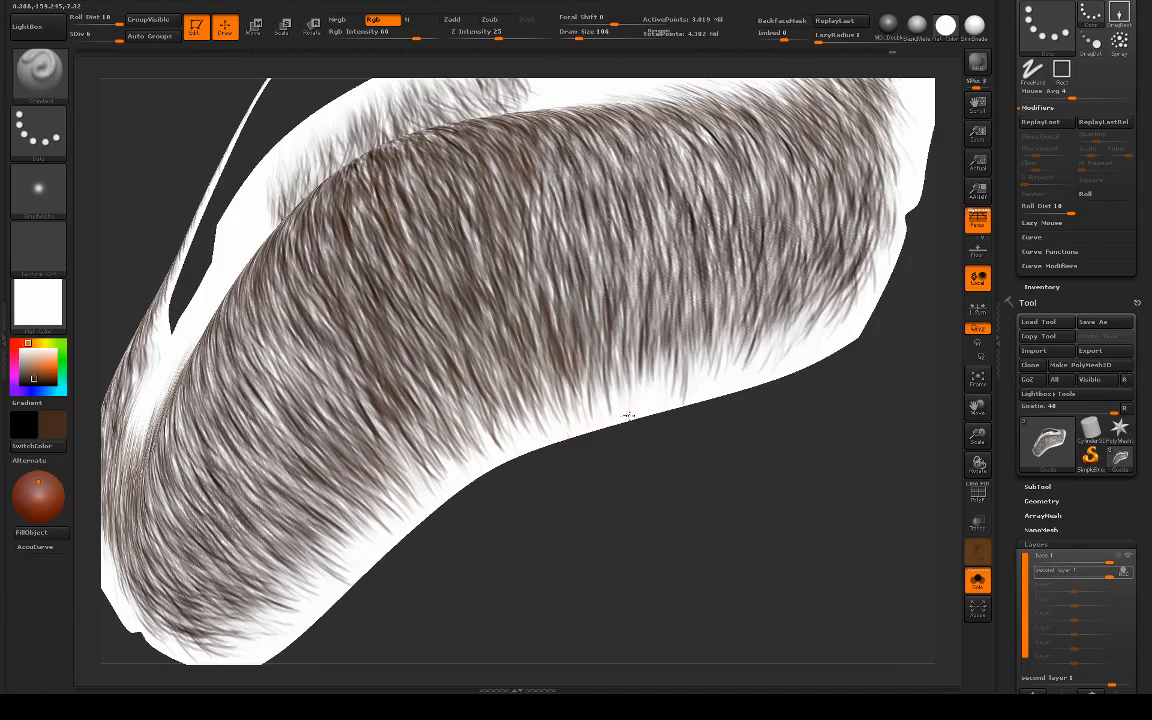
left_click_drag(848, 430, 793, 492)
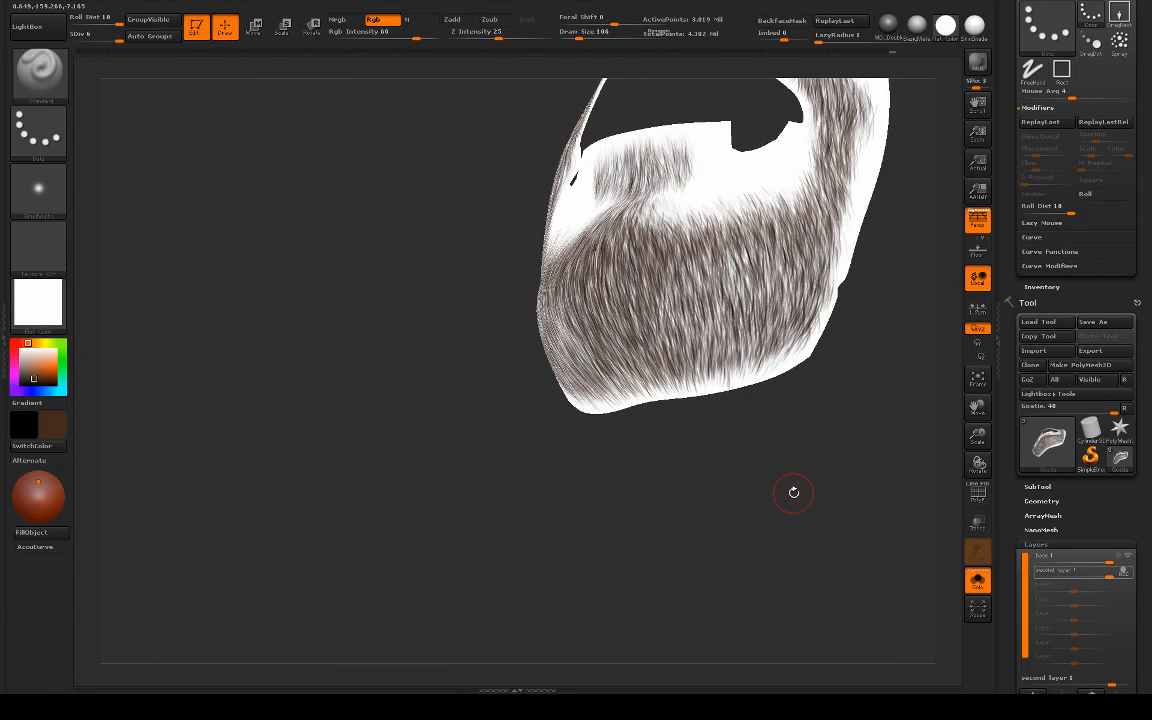
left_click_drag(665, 503, 620, 283)
mouse_move(650, 336)
left_mouse_down()
mouse_move(815, 429)
mouse_move(805, 411)
left_mouse_up()
Step: Switch to the Airship straight hair brush, set its draw size to 154, and layer brown hairs over the side of the chin
key("b")
left_click(200, 348)
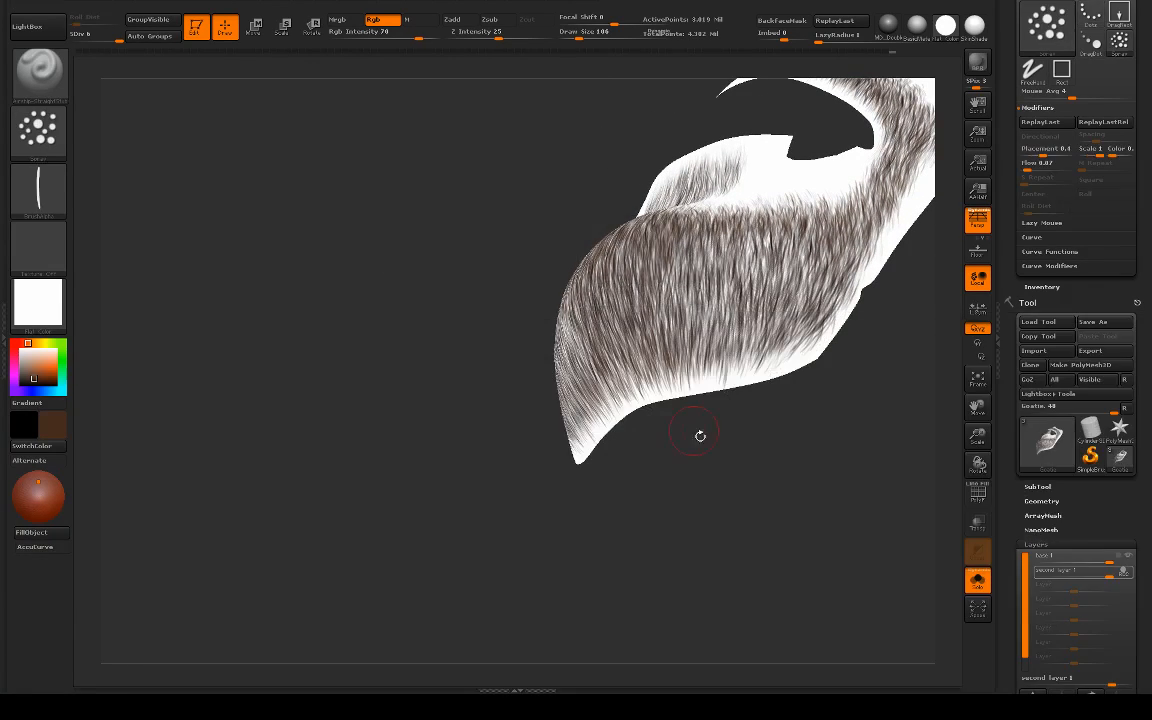
mouse_move(699, 434)
left_mouse_down()
mouse_move(745, 433)
mouse_move(510, 365)
left_mouse_up()
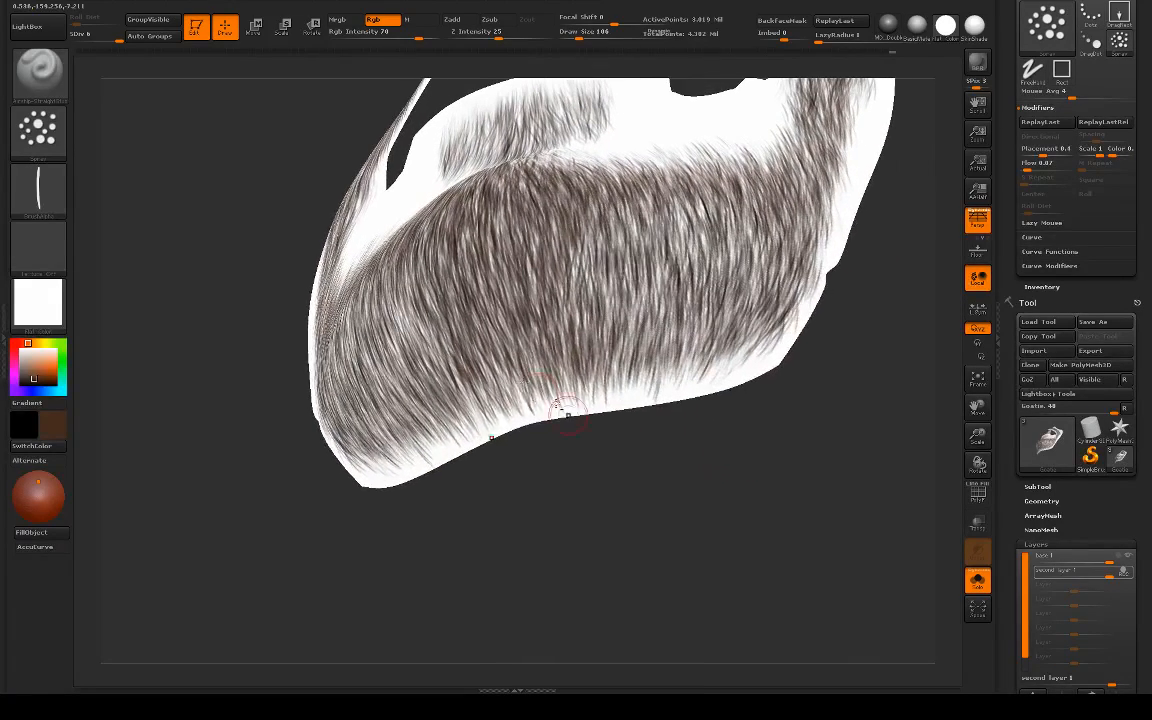
key("s")
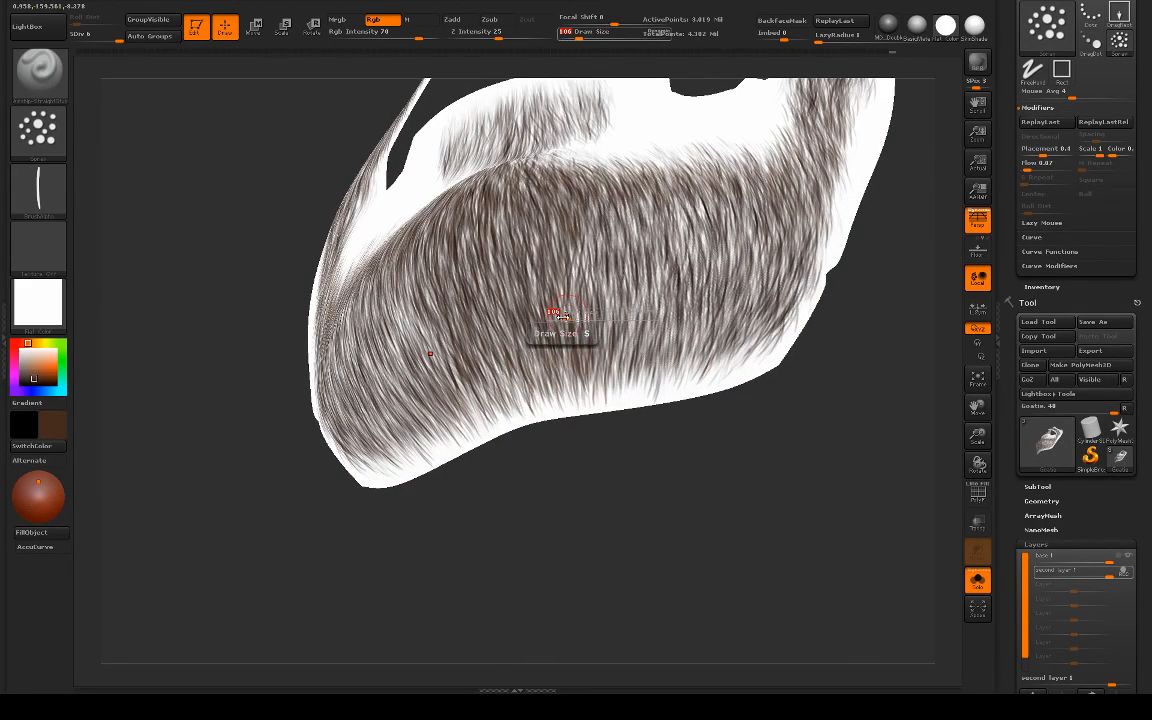
left_click_drag(561, 316, 570, 318)
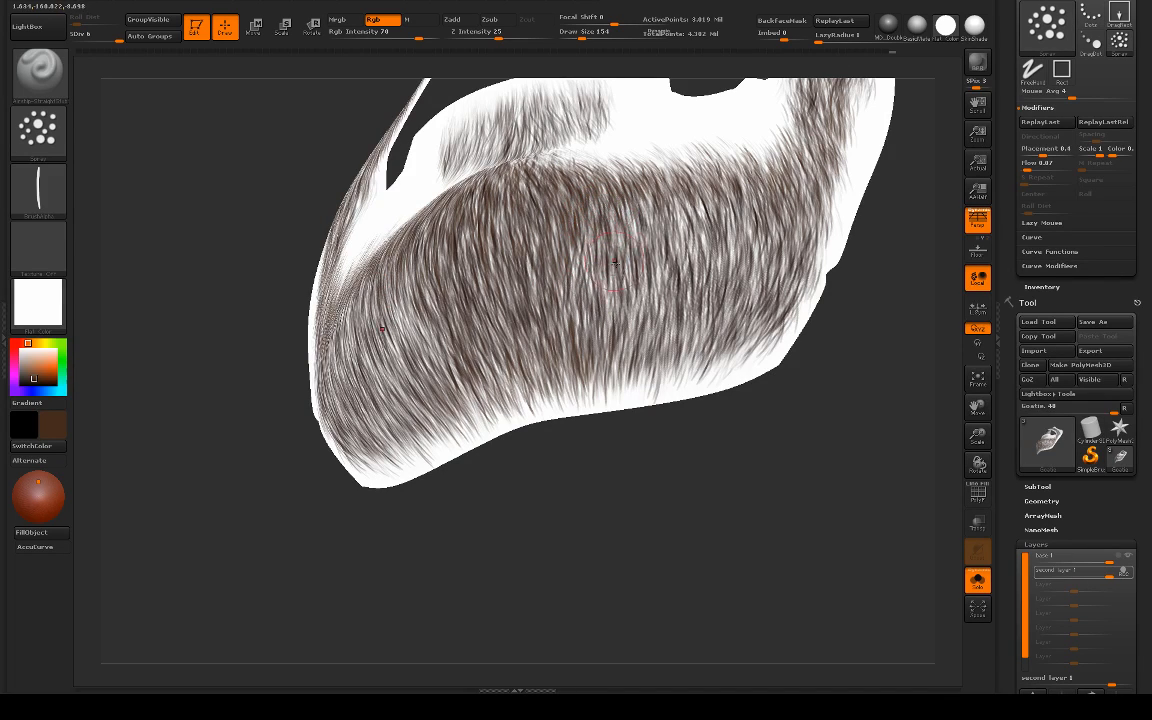
left_click_drag(775, 350, 648, 320)
mouse_move(530, 272)
left_mouse_down()
mouse_move(522, 304)
mouse_move(559, 291)
mouse_move(540, 262)
mouse_move(585, 245)
mouse_move(642, 290)
mouse_move(632, 272)
mouse_move(645, 328)
left_mouse_up()
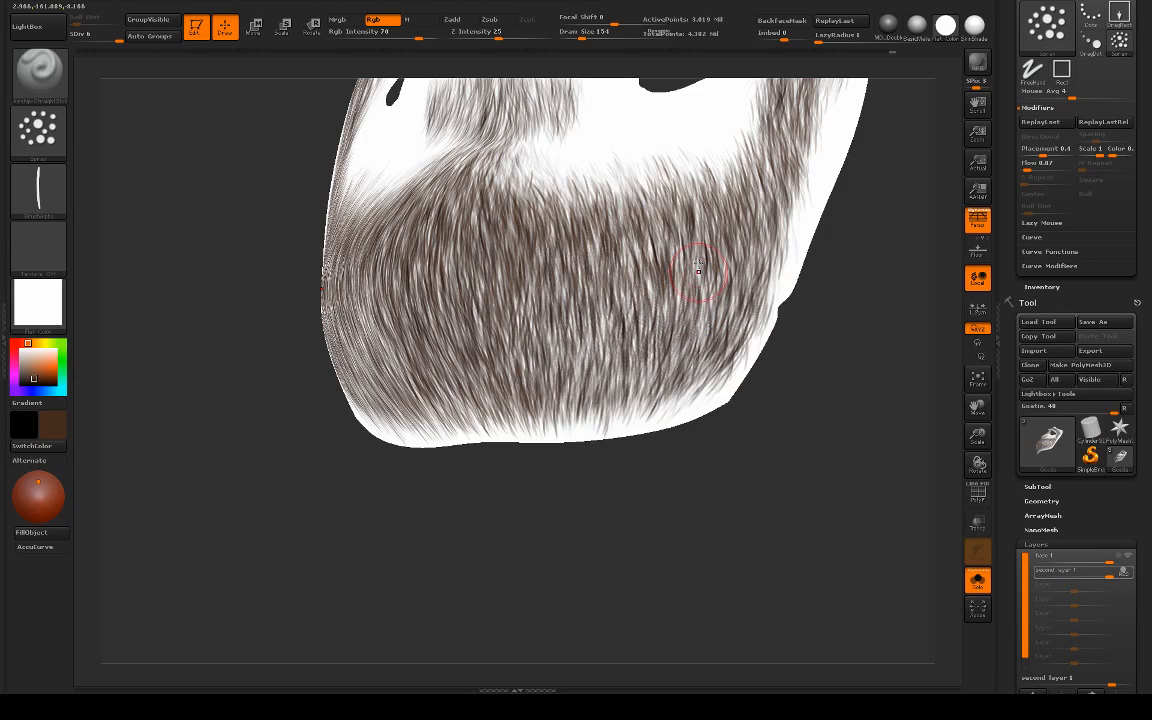
mouse_move(650, 238)
left_mouse_down()
mouse_move(666, 242)
mouse_move(645, 304)
mouse_move(710, 309)
left_mouse_up()
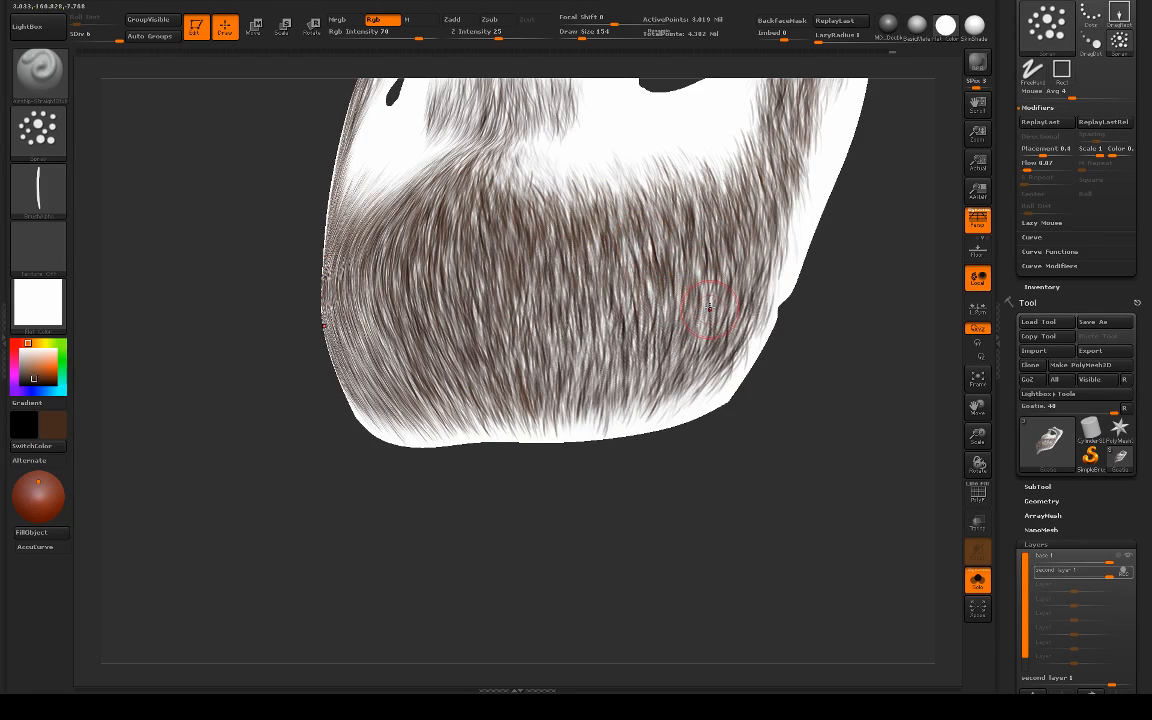
Step: Add more brown hairs across the chin and toward the jaw at draw size 154, checking coverage from the front and below
left_click_drag(625, 499, 650, 472)
mouse_move(584, 429)
left_mouse_down()
mouse_move(540, 392)
mouse_move(551, 388)
mouse_move(508, 318)
mouse_move(521, 298)
left_mouse_up()
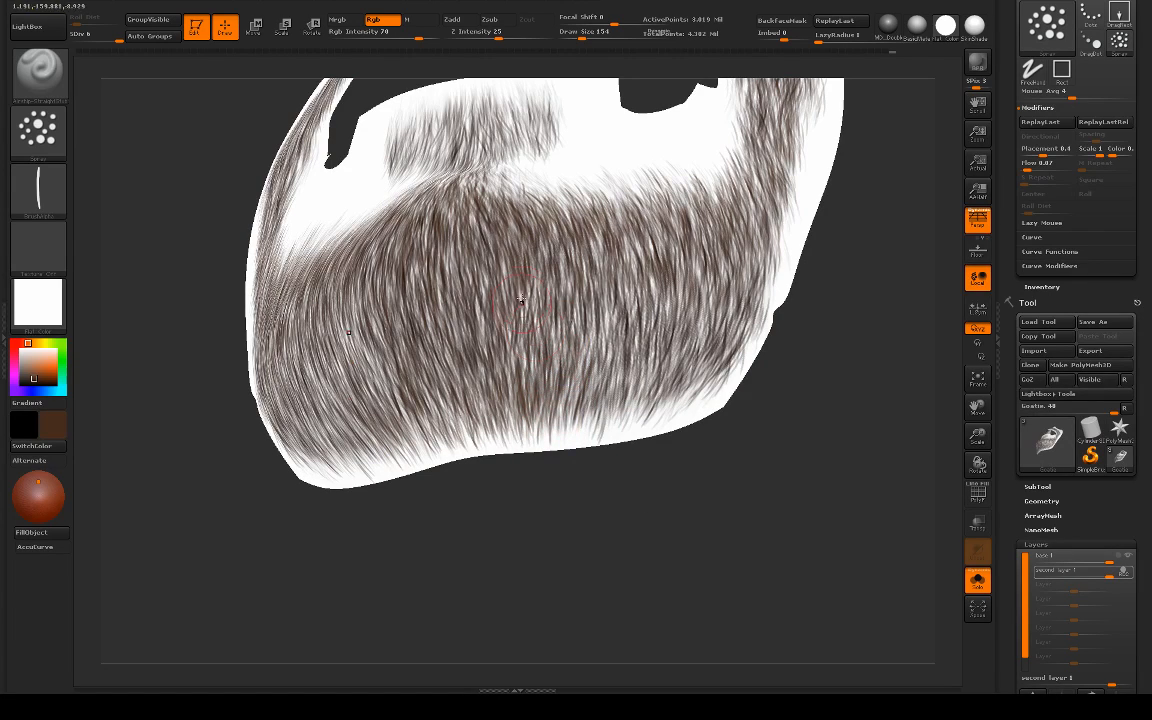
mouse_move(601, 311)
left_mouse_down()
mouse_move(650, 340)
mouse_move(598, 376)
mouse_move(598, 424)
mouse_move(579, 373)
mouse_move(525, 378)
mouse_move(640, 376)
mouse_move(674, 401)
left_mouse_up()
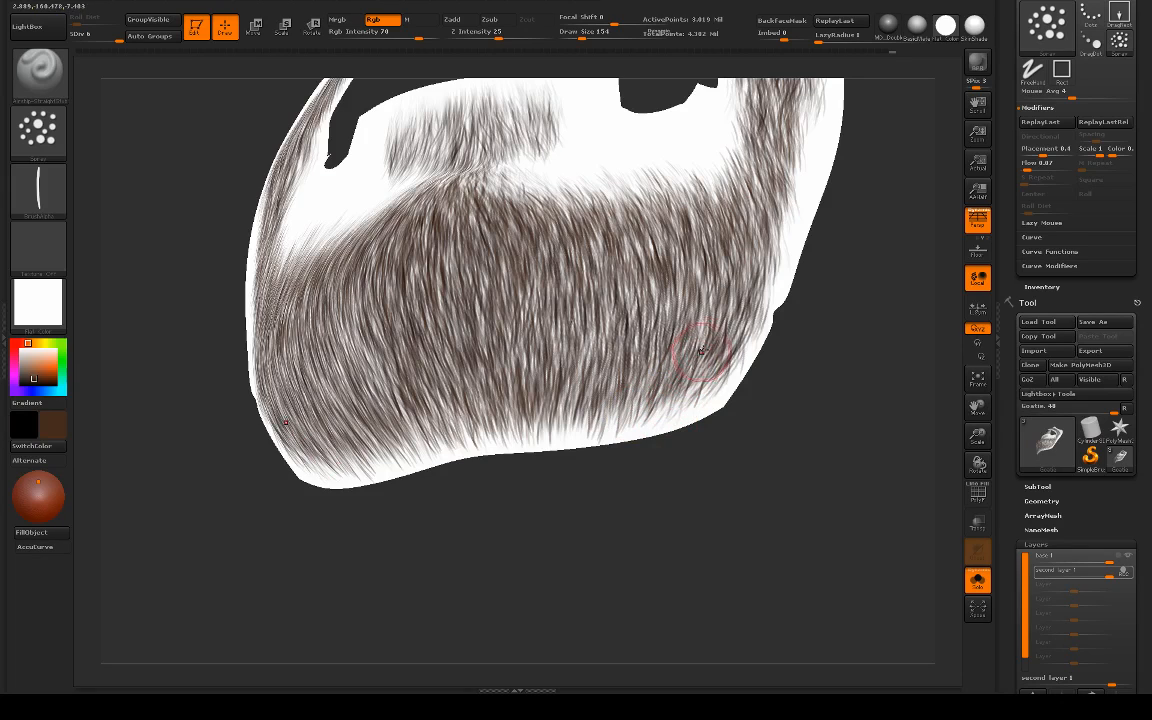
mouse_move(701, 351)
left_mouse_down()
mouse_move(678, 401)
mouse_move(645, 355)
left_mouse_up()
left_click_drag(614, 493, 633, 463)
scroll(645, 432, "up", 4)
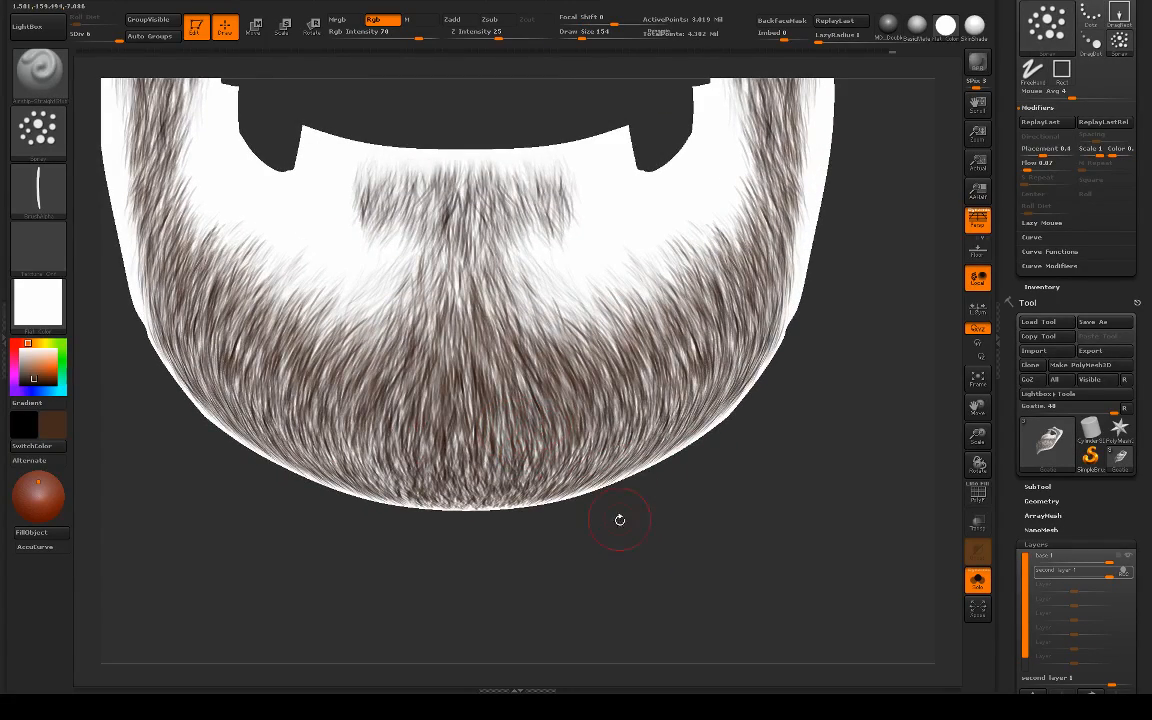
left_click_drag(620, 519, 585, 418)
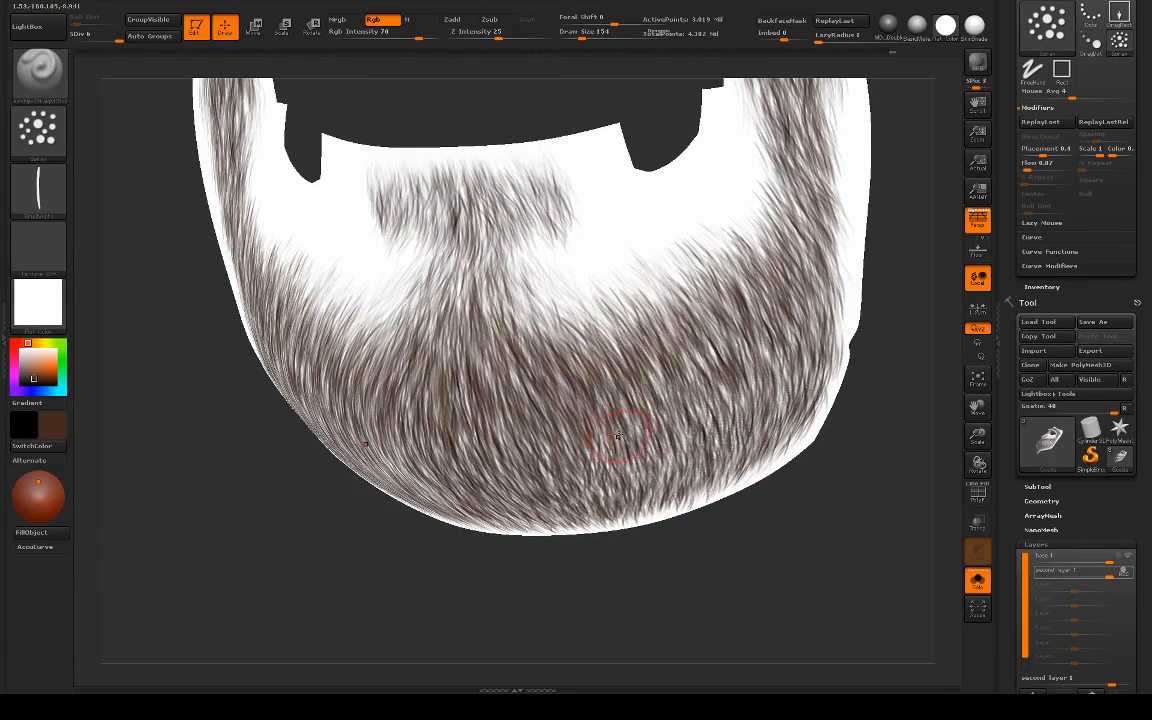
left_click_drag(600, 548, 637, 419)
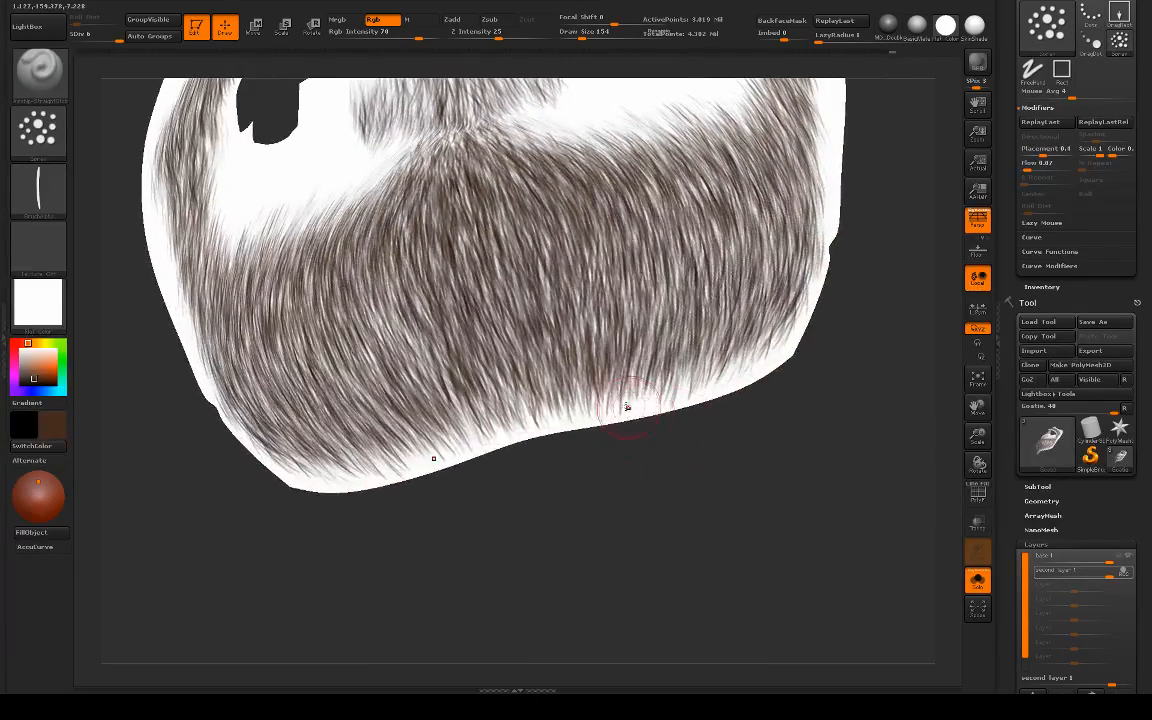
Step: Switch to the Standard brush, set its draw size to 120, and touch up the beard's lower edge under the chin
left_click_drag(648, 507, 682, 538, "alt")
key("b")
key("s")
key("t")
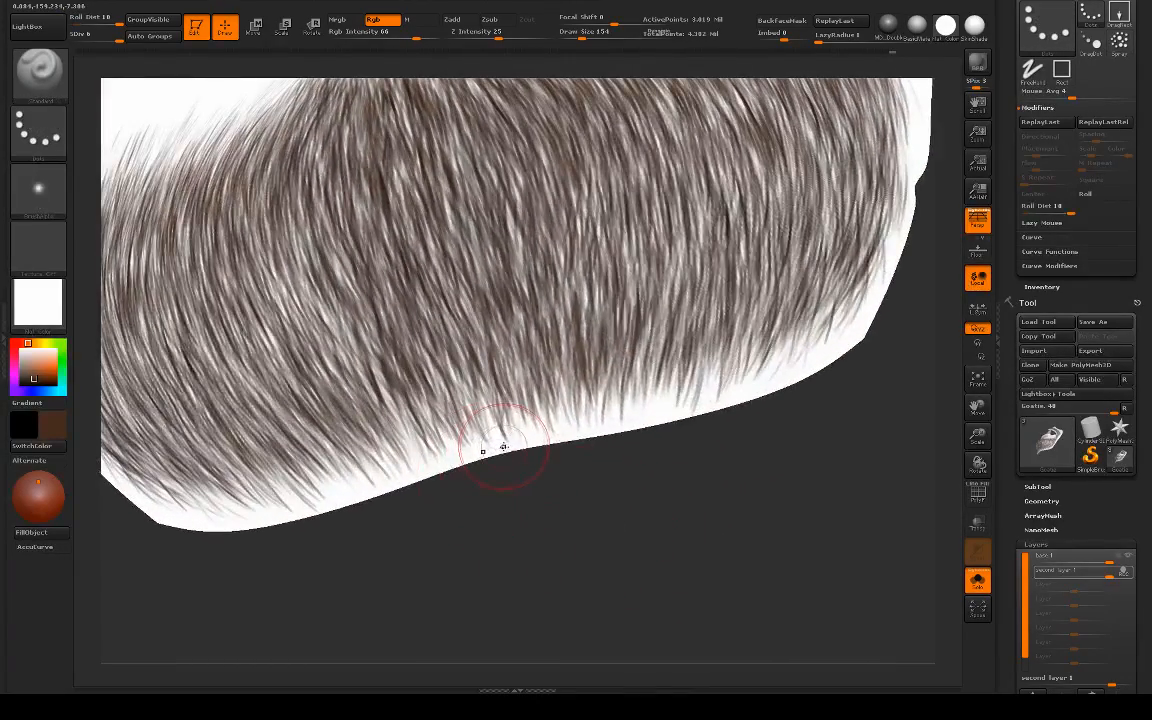
key("s")
left_click(502, 446)
mouse_move(502, 446)
left_mouse_down()
mouse_move(612, 421)
mouse_move(681, 422)
mouse_move(614, 428)
mouse_move(718, 403)
left_mouse_up()
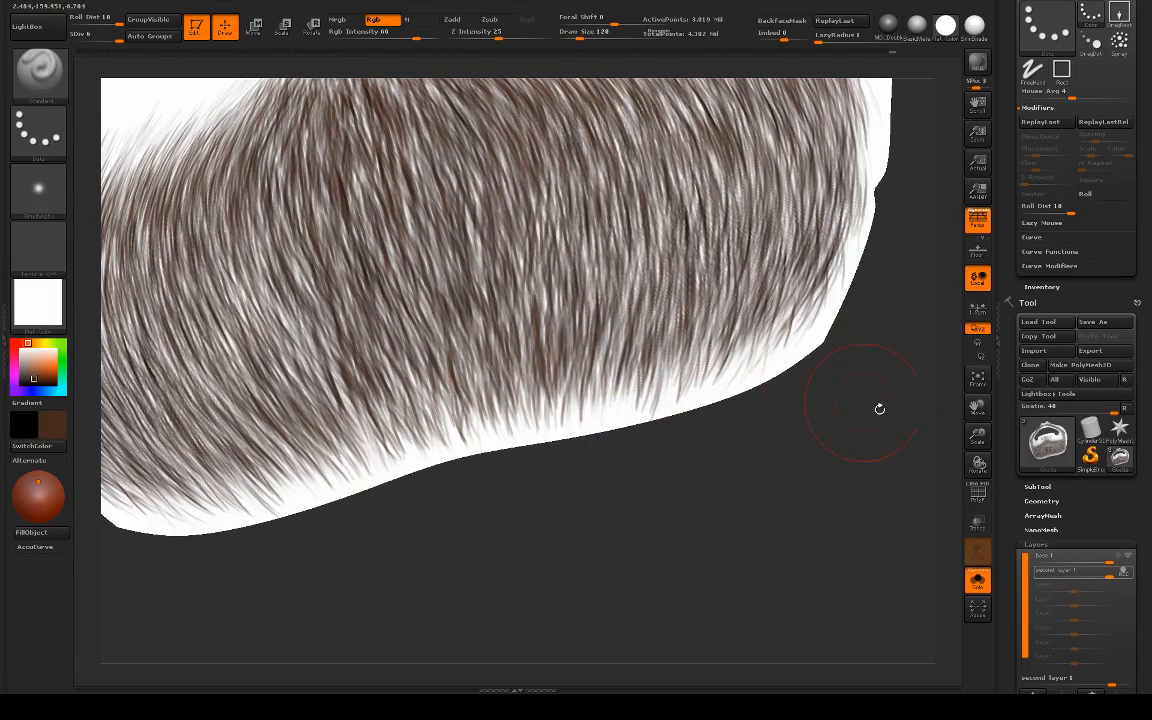
Step: Hide and reshow the base layer to inspect the second layer's hairs, and set the base layer to record
left_click(1129, 568)
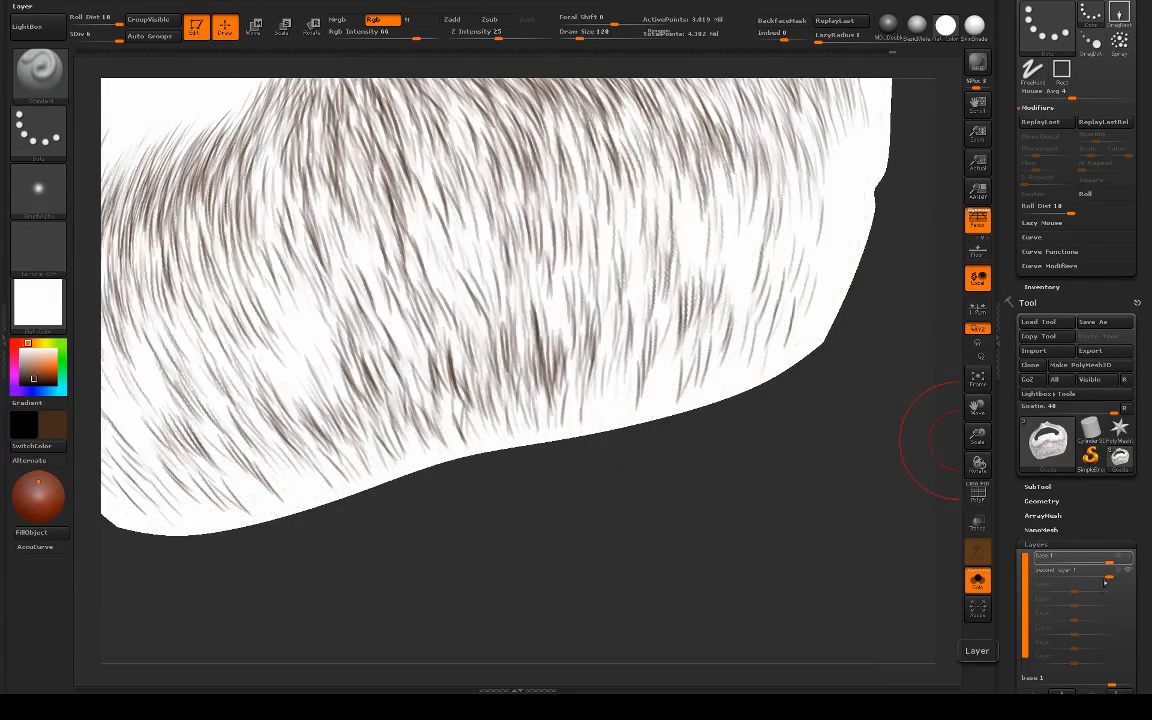
left_click_drag(772, 570, 742, 500, "alt")
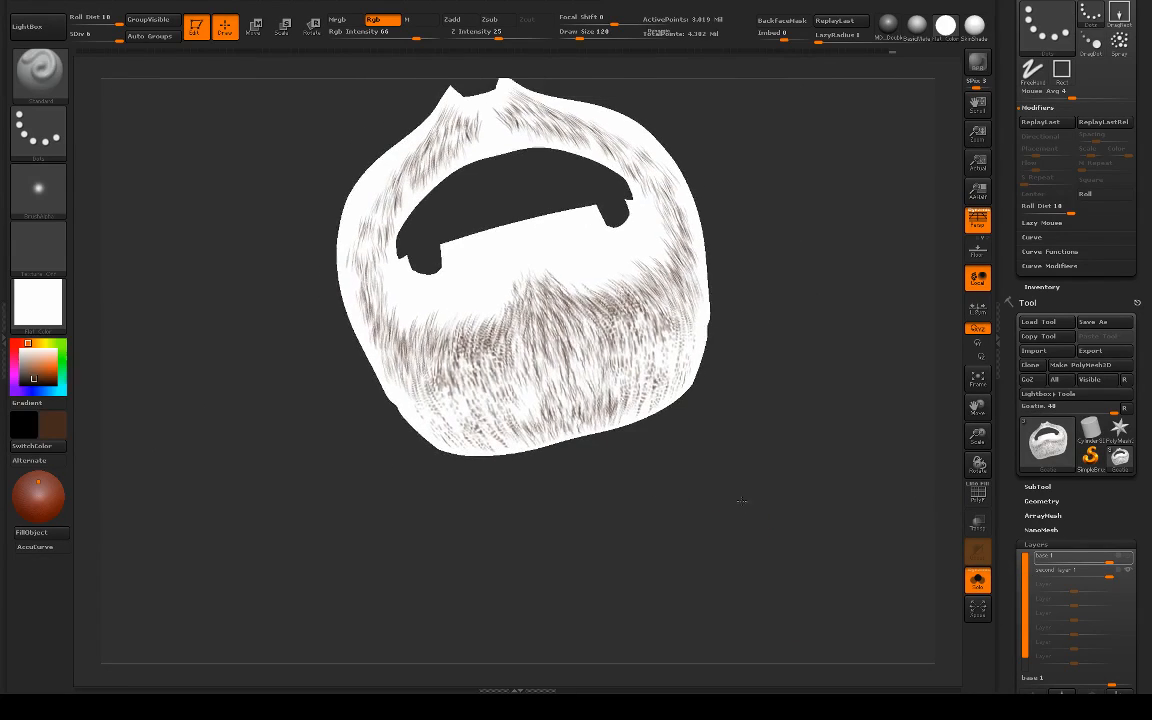
left_click(1115, 572)
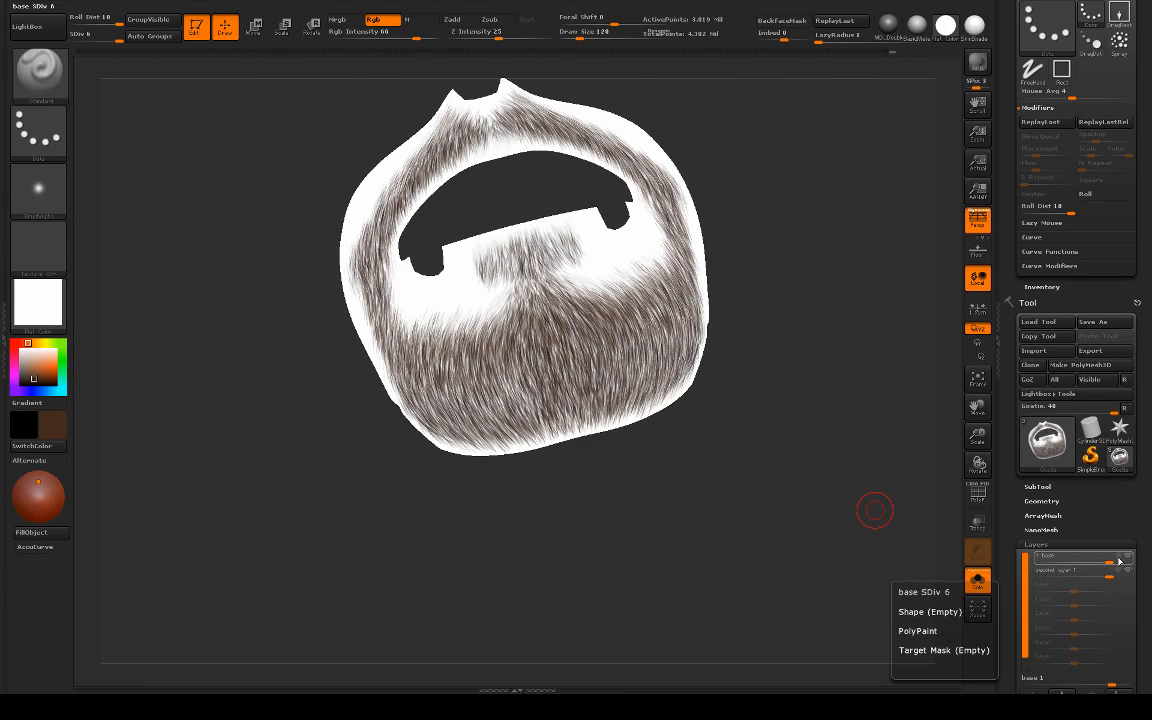
left_click(1120, 557)
mouse_move(699, 558)
left_mouse_down()
mouse_move(699, 514)
mouse_move(540, 515)
left_mouse_up()
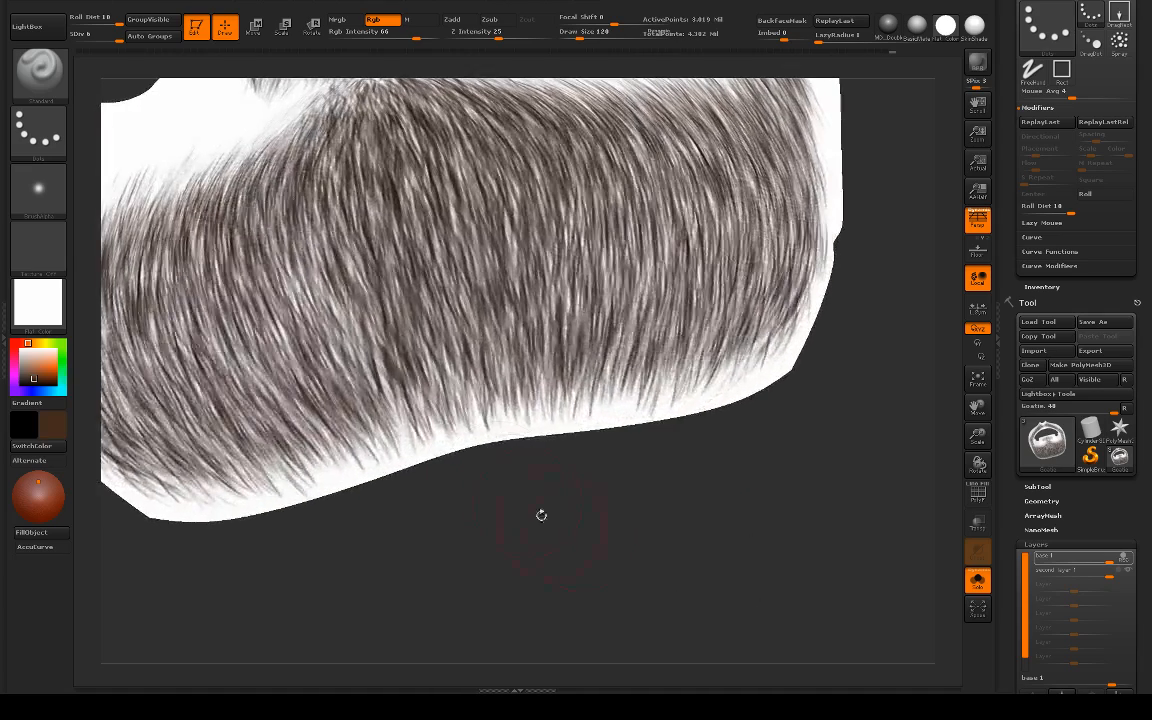
Step: Set the Standard brush to draw size 98 with Alpha 01 and touch up the beard's lower edge on the base layer
key("s")
left_click_drag(493, 443, 495, 443)
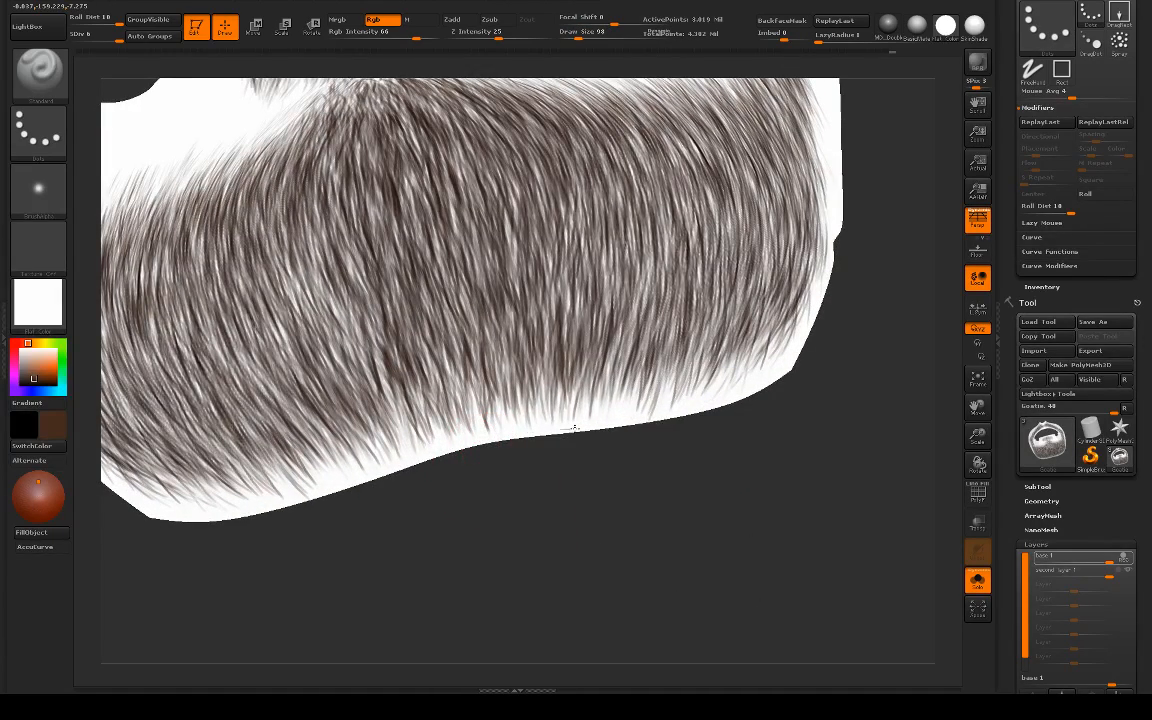
left_click(38, 188)
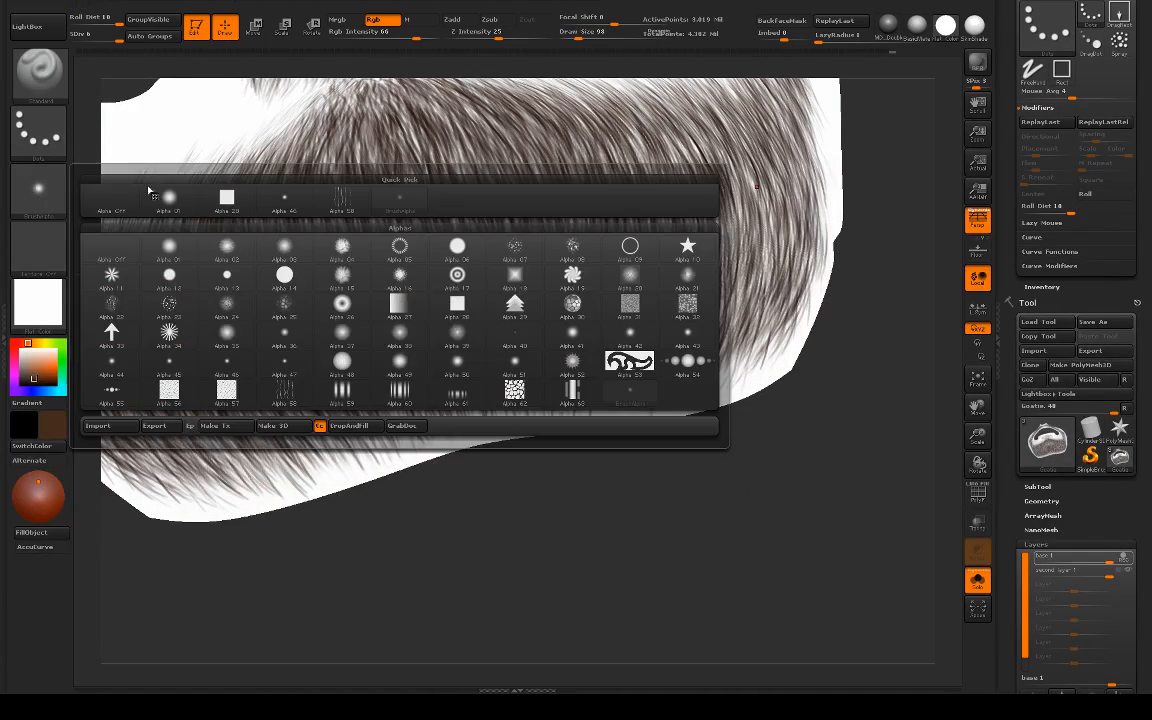
left_click(158, 195)
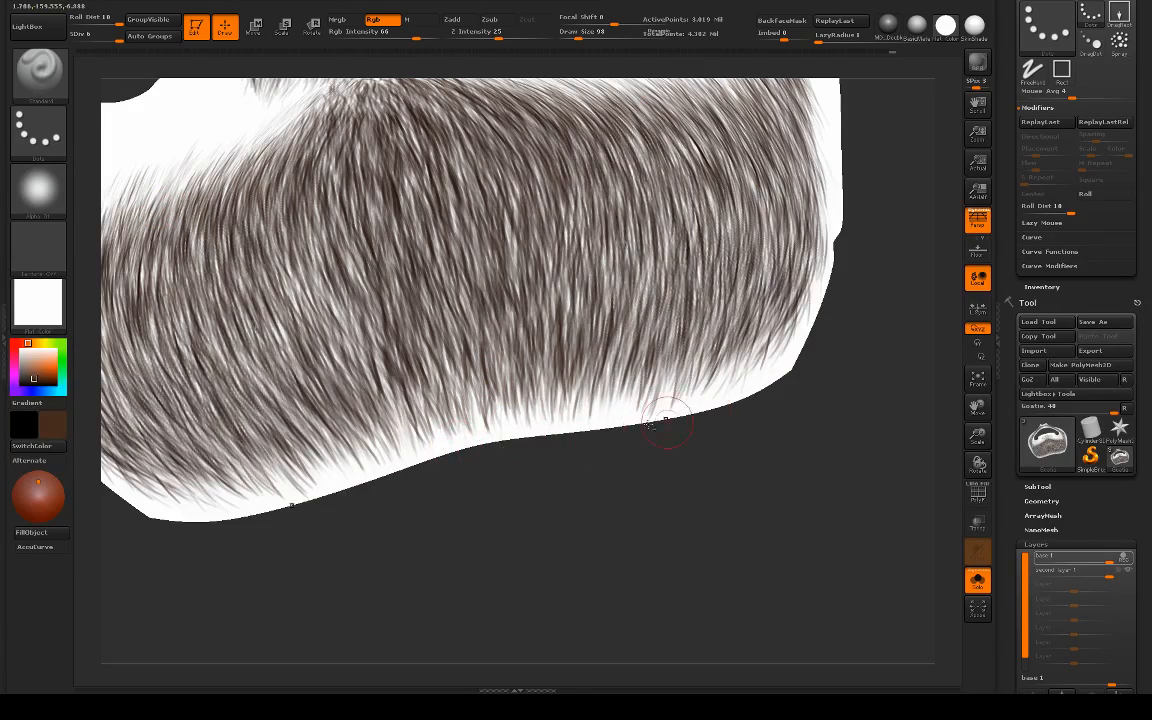
left_click_drag(525, 475, 622, 458, "alt")
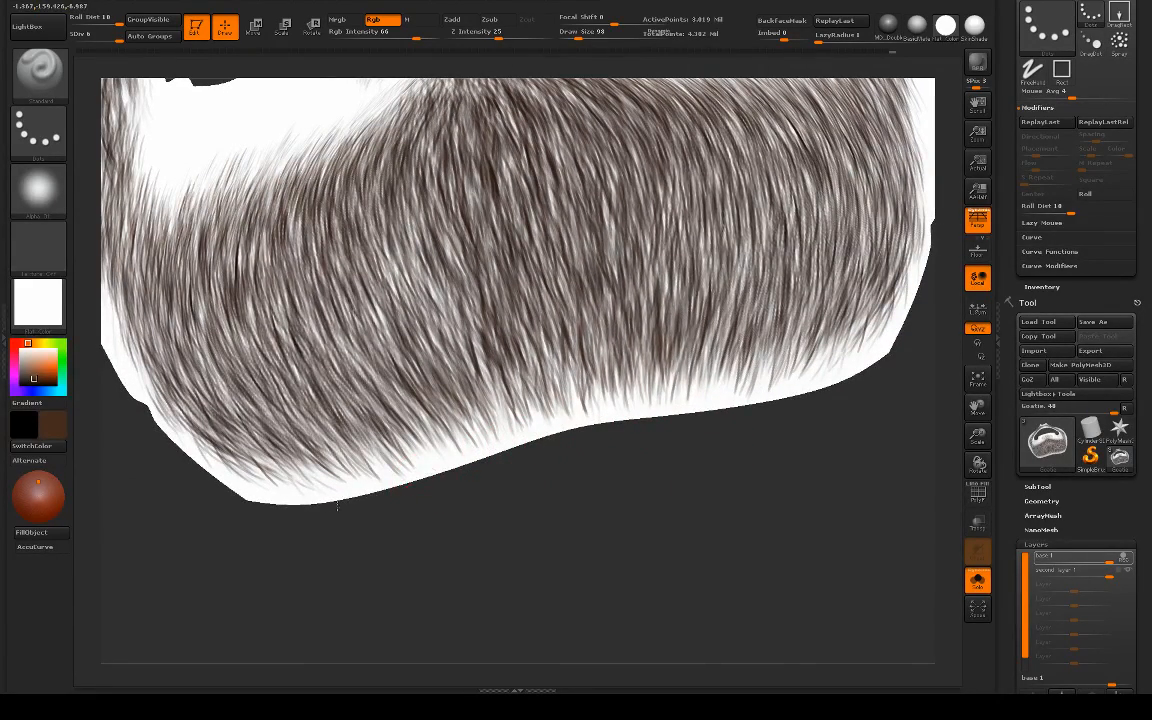
left_click_drag(460, 503, 630, 507, "alt")
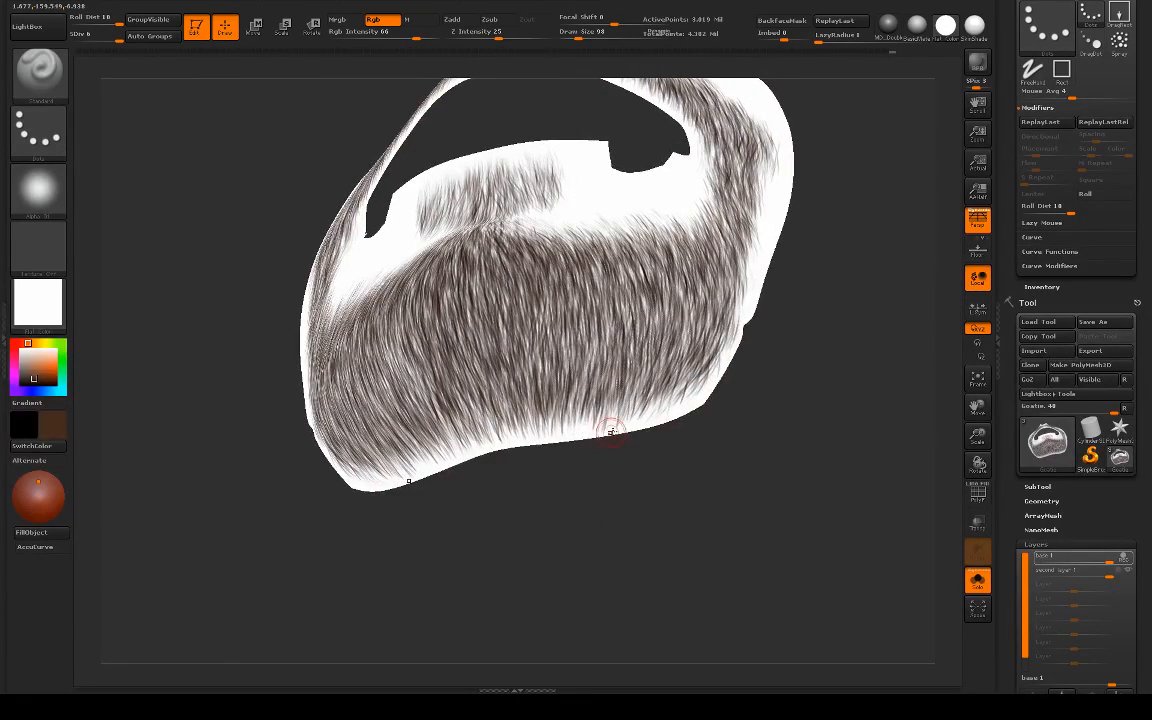
mouse_move(782, 453)
left_mouse_down("alt")
mouse_move(733, 445)
mouse_move(769, 396)
mouse_move(784, 496)
mouse_move(741, 486)
mouse_move(673, 496)
left_mouse_up("alt")
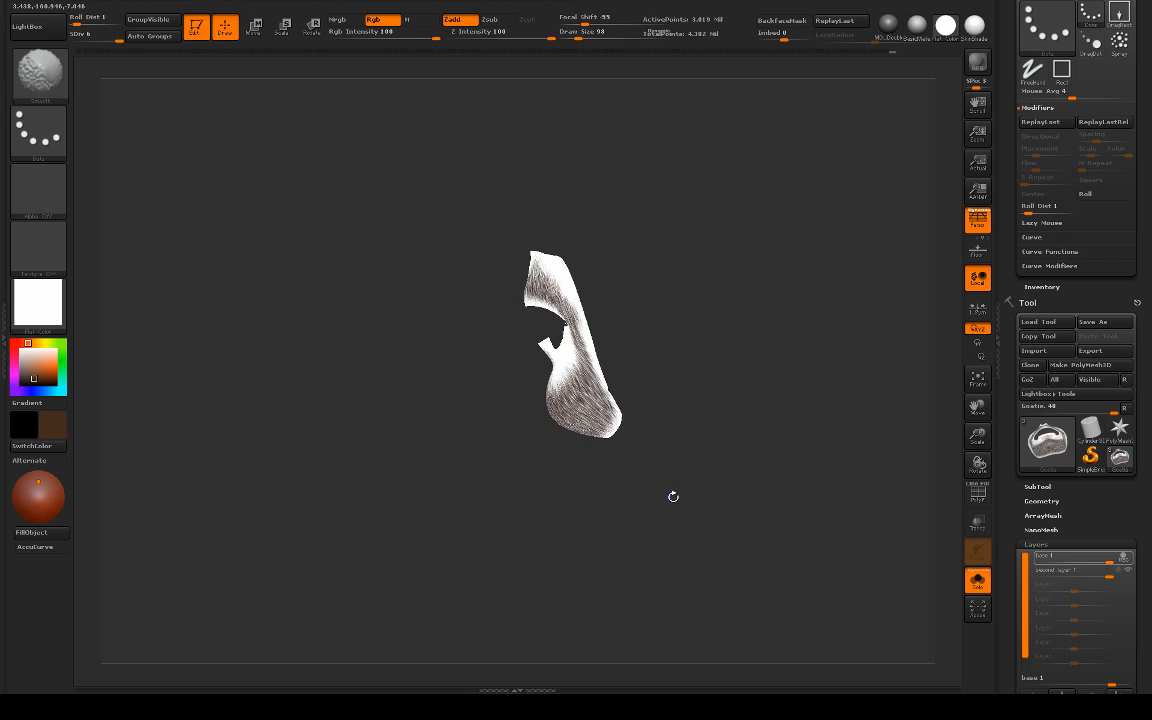
Step: Set the second layer to record, show the goatee on the full head, and apply the BasicMaterial
left_click(1119, 571)
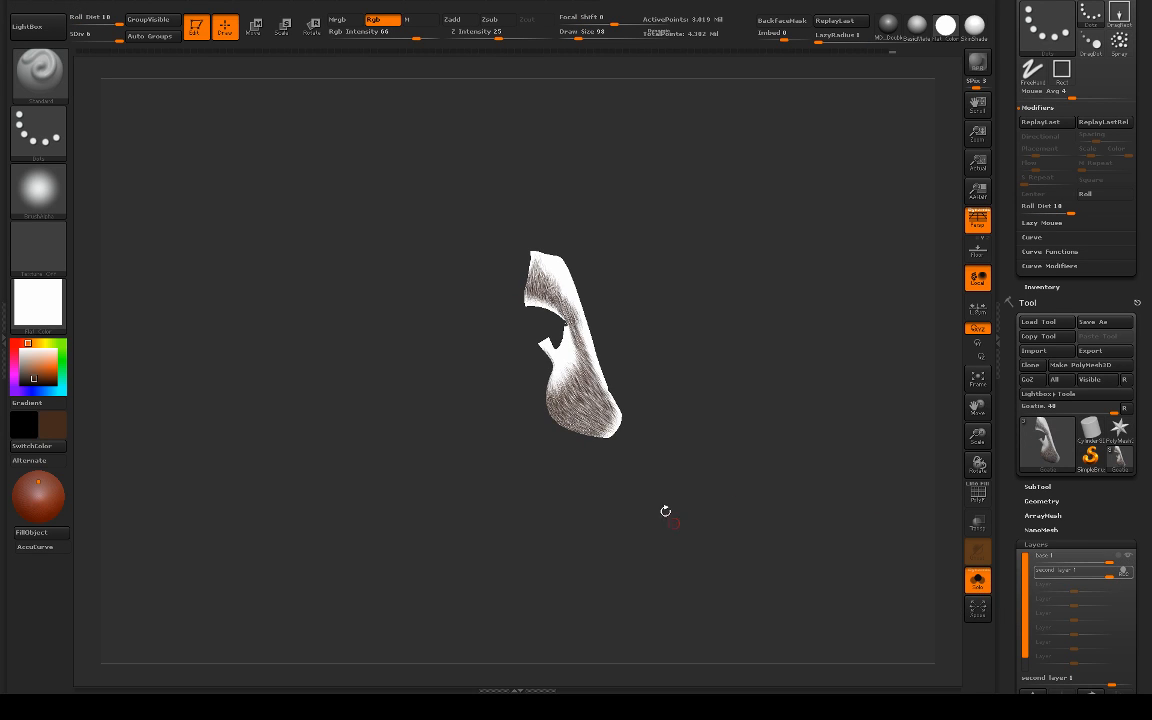
key("alt+s")
mouse_move(536, 521)
left_mouse_down()
mouse_move(505, 509)
mouse_move(597, 501)
left_mouse_up()
left_click_drag(799, 441, 340, 476)
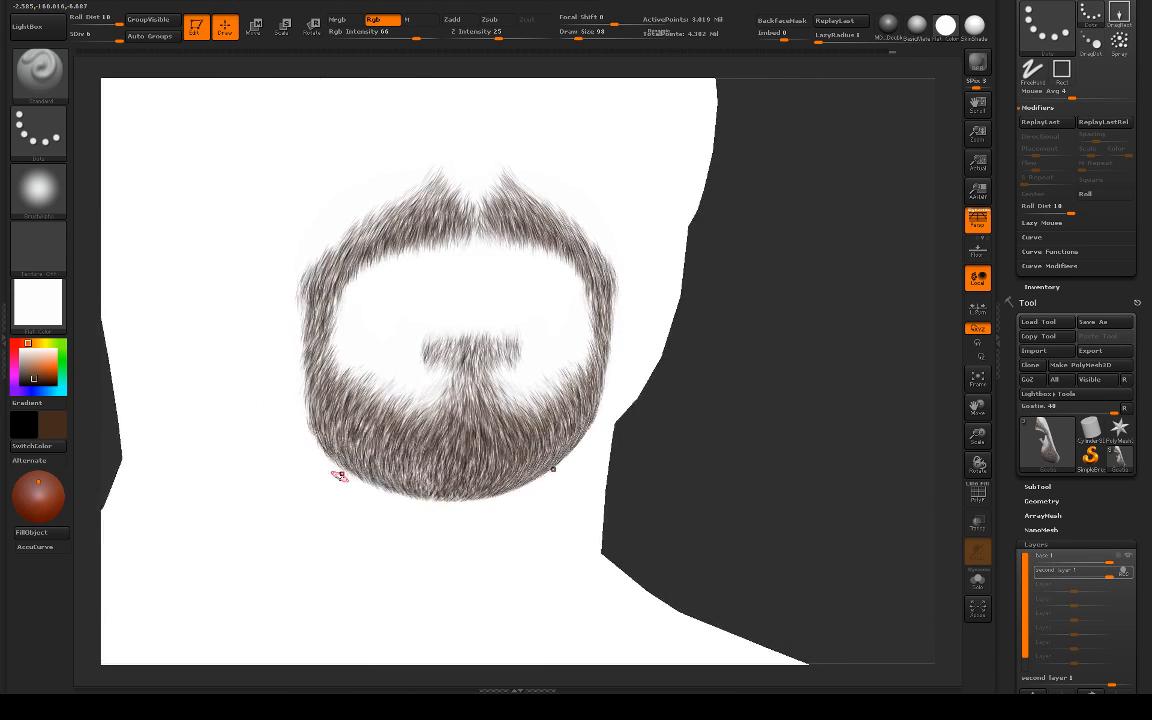
left_click_drag(841, 485, 808, 460)
left_click(917, 25)
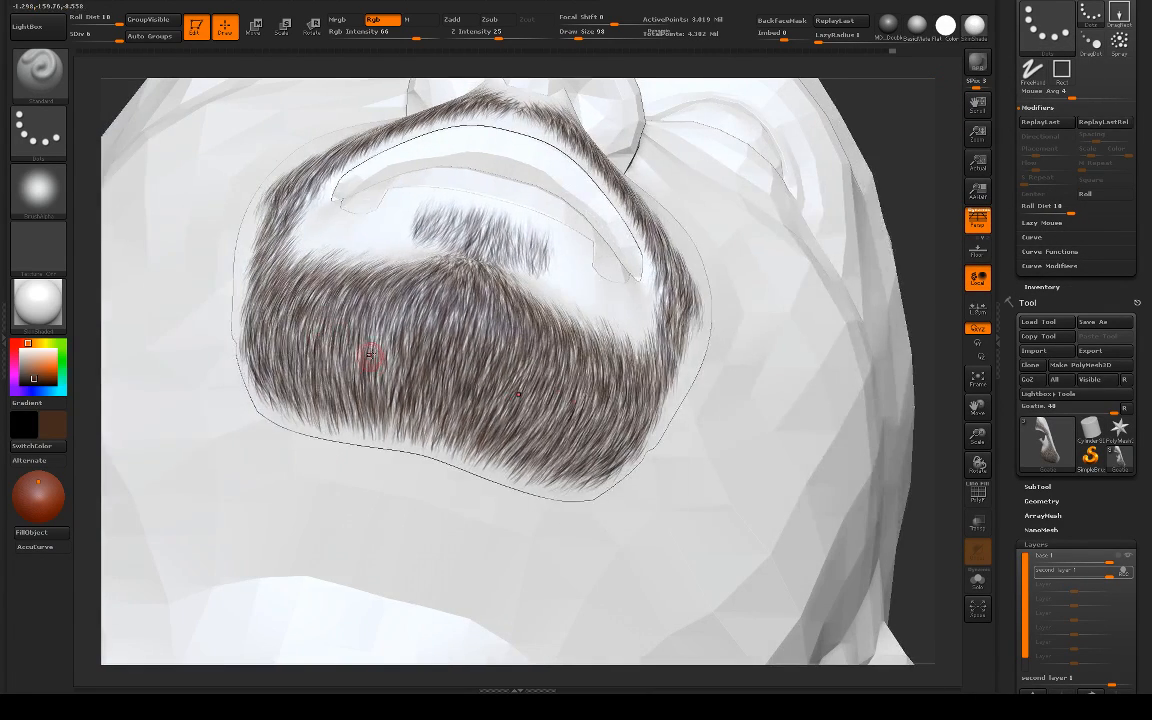
Step: Set the draw size to 164 and switch to the Airship straight hair brush for adding hairs on the chin
key("s")
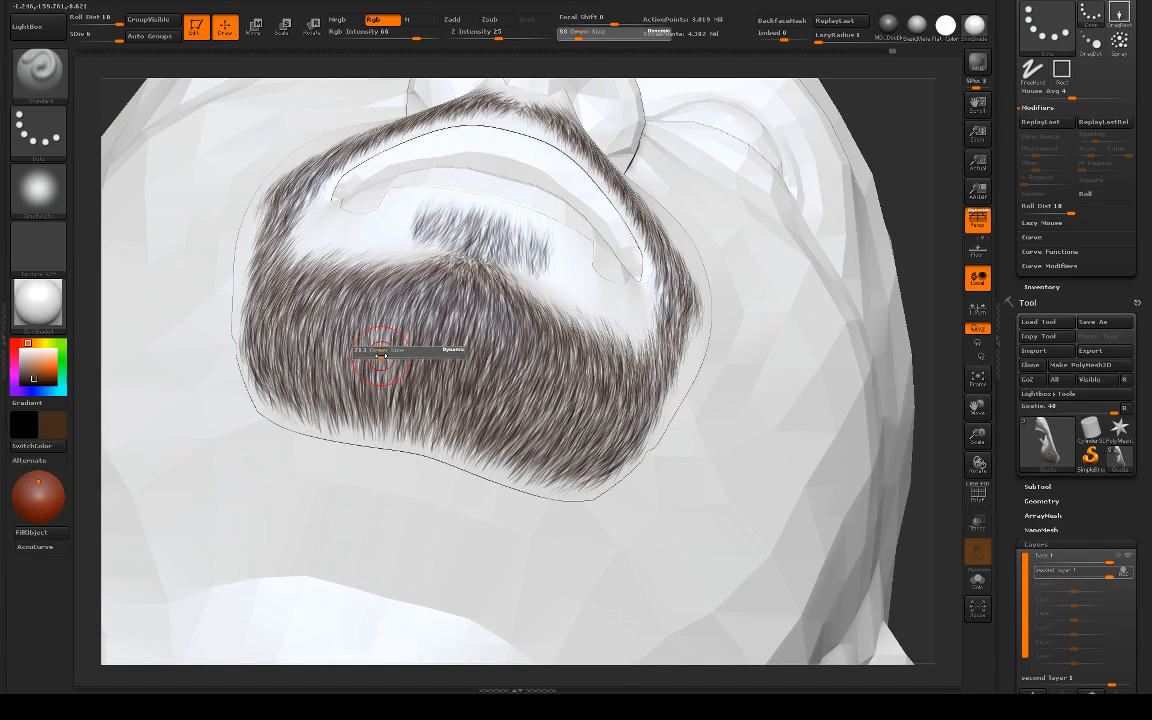
left_click_drag(377, 356, 371, 366)
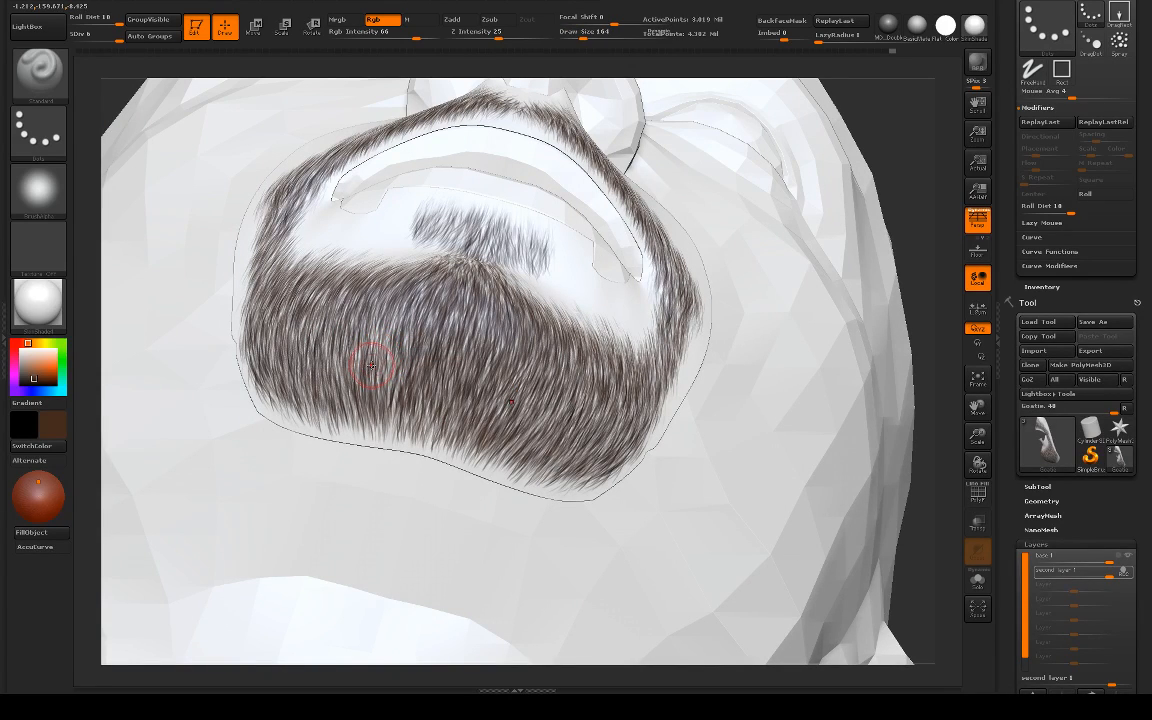
key("s")
key("s")
key("b")
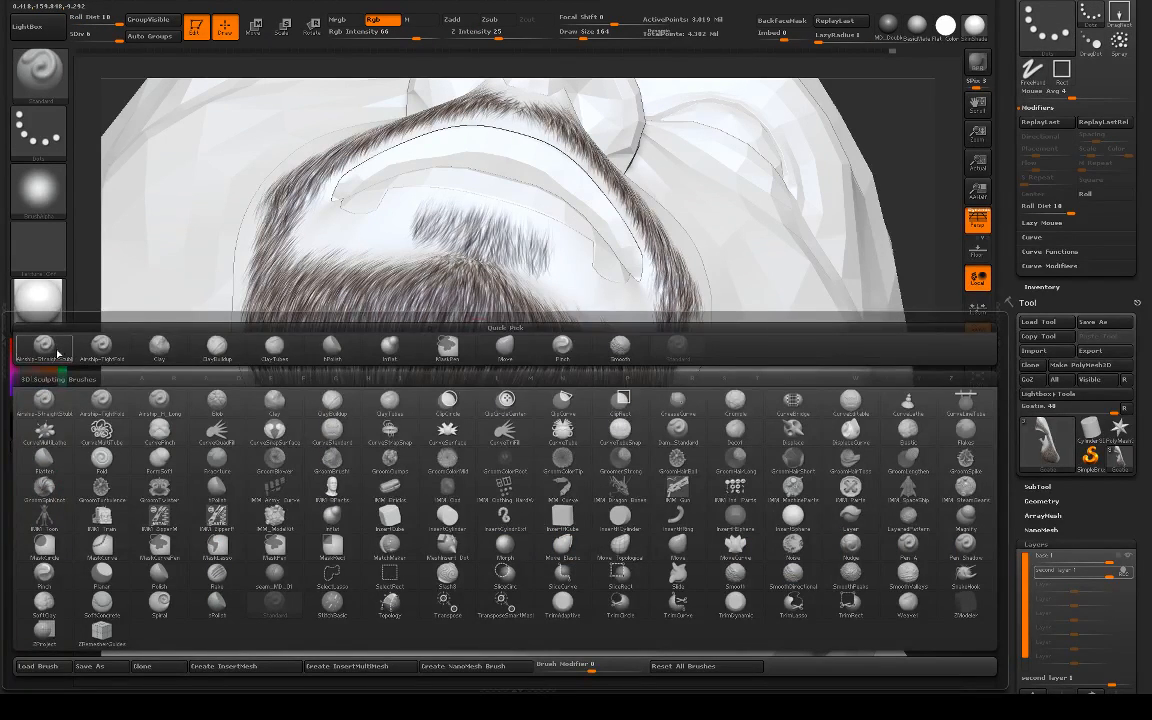
left_click(303, 333)
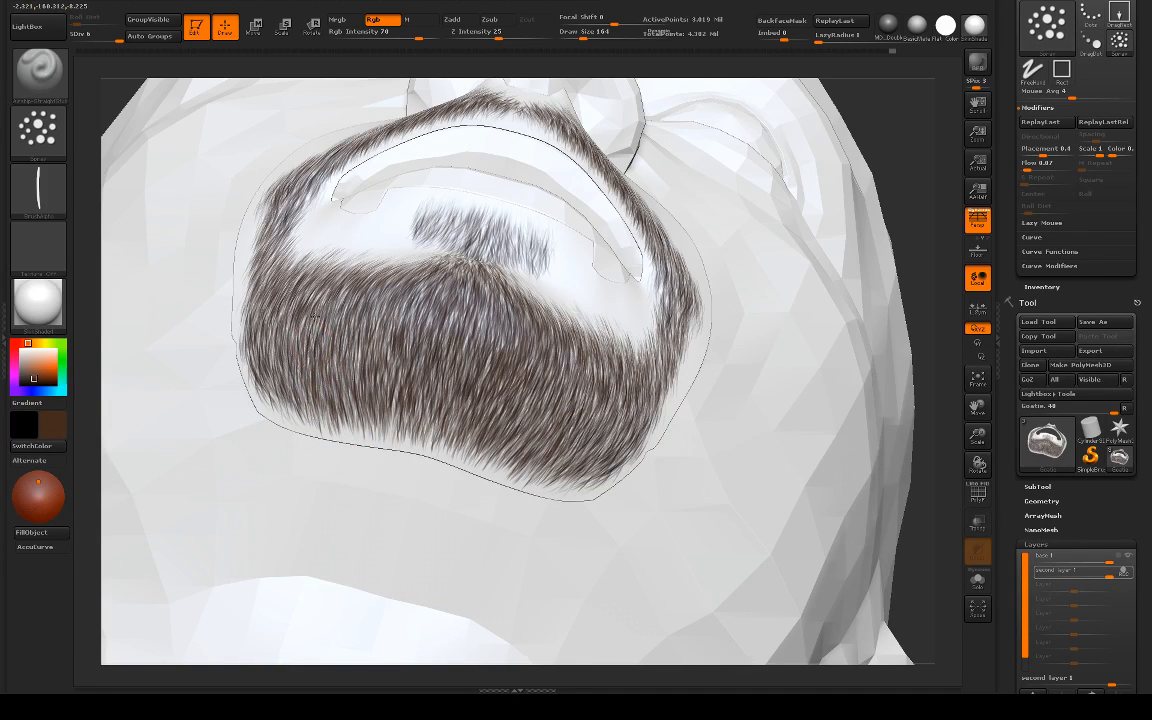
Step: Isolate the goatee mesh and layer more brown hairs over the chin and its side below the lip
key("alt+s")
left_click_drag(183, 379, 223, 417)
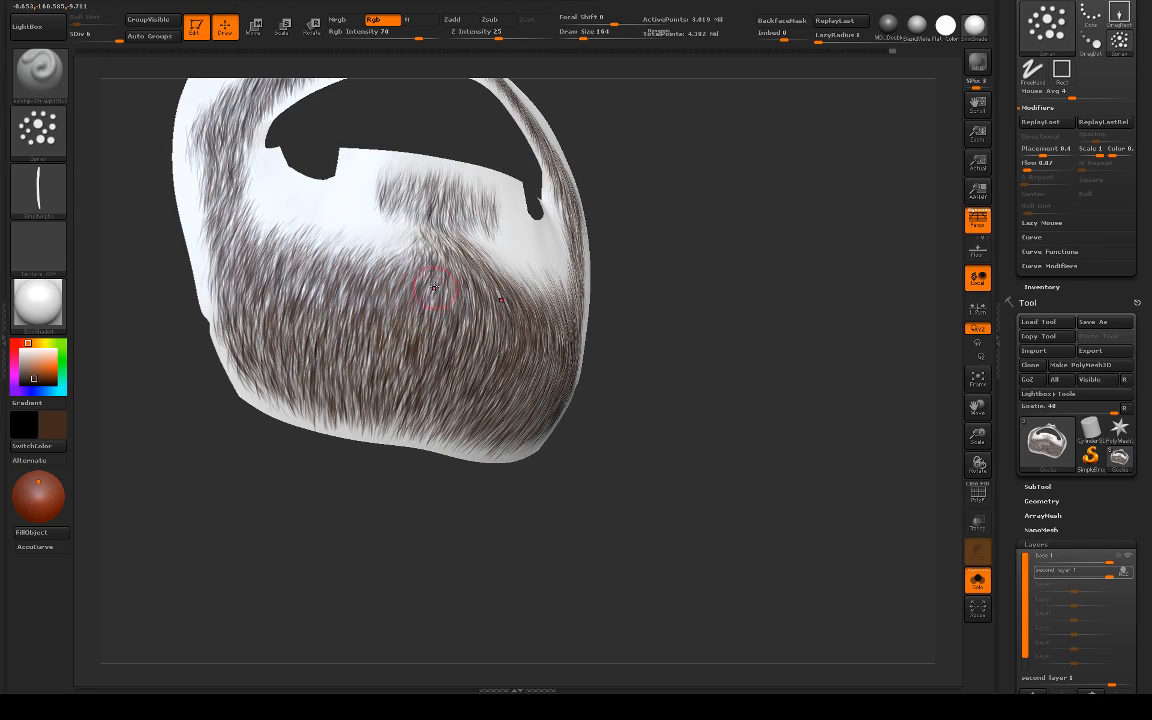
mouse_move(662, 347)
left_mouse_down("alt")
mouse_move(681, 393)
mouse_move(661, 352)
mouse_move(655, 395)
left_mouse_up("alt")
left_click_drag(370, 382, 308, 403)
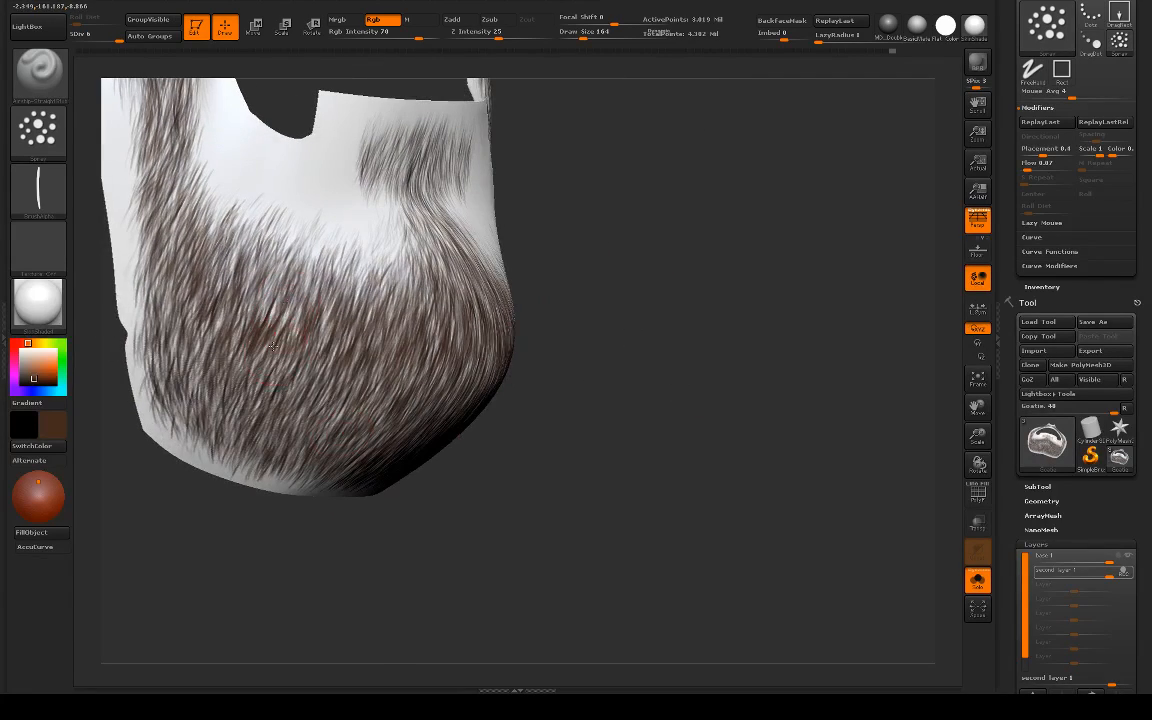
left_click_drag(275, 327, 630, 404)
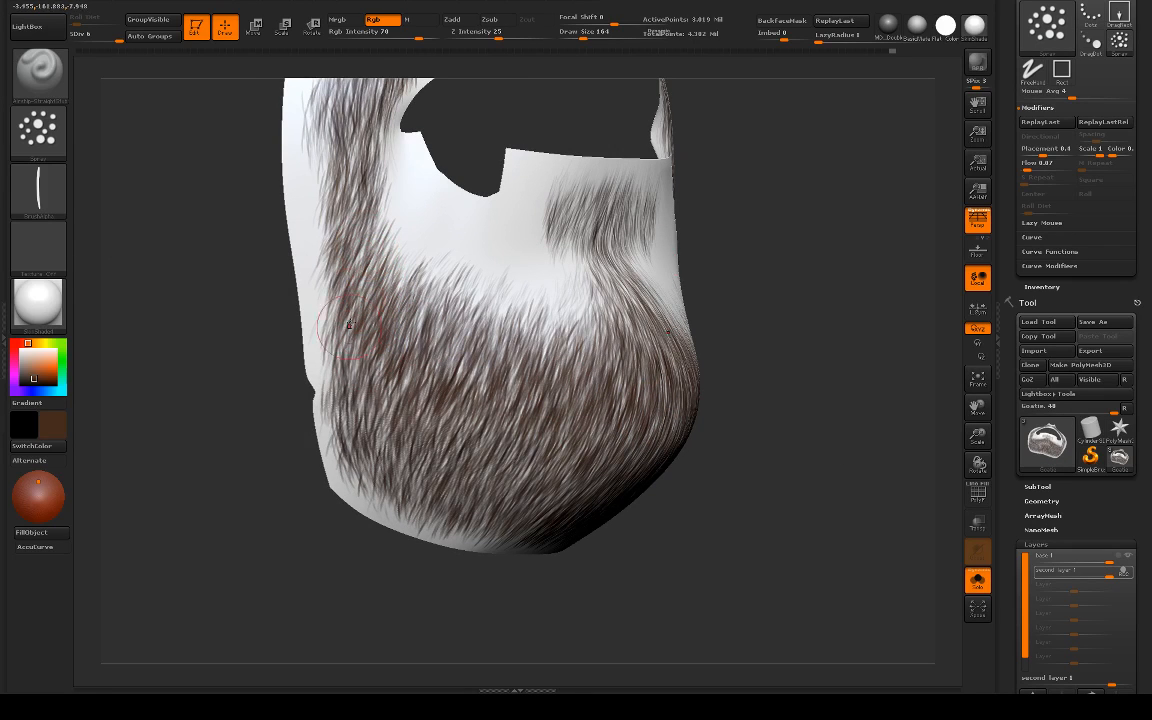
Step: Hide the base layer to inspect the second layer's hairs from below, and bring the base layer back
left_click(1128, 556)
left_click_drag(836, 522, 792, 407, "alt")
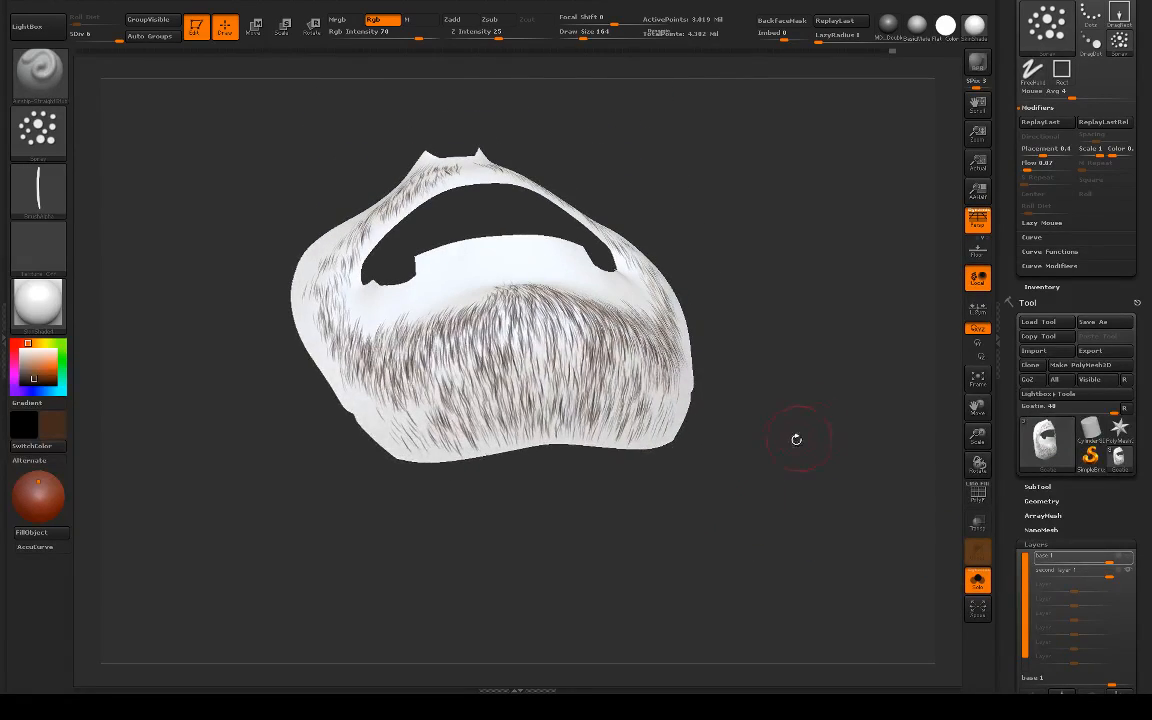
key("ctrl+z")
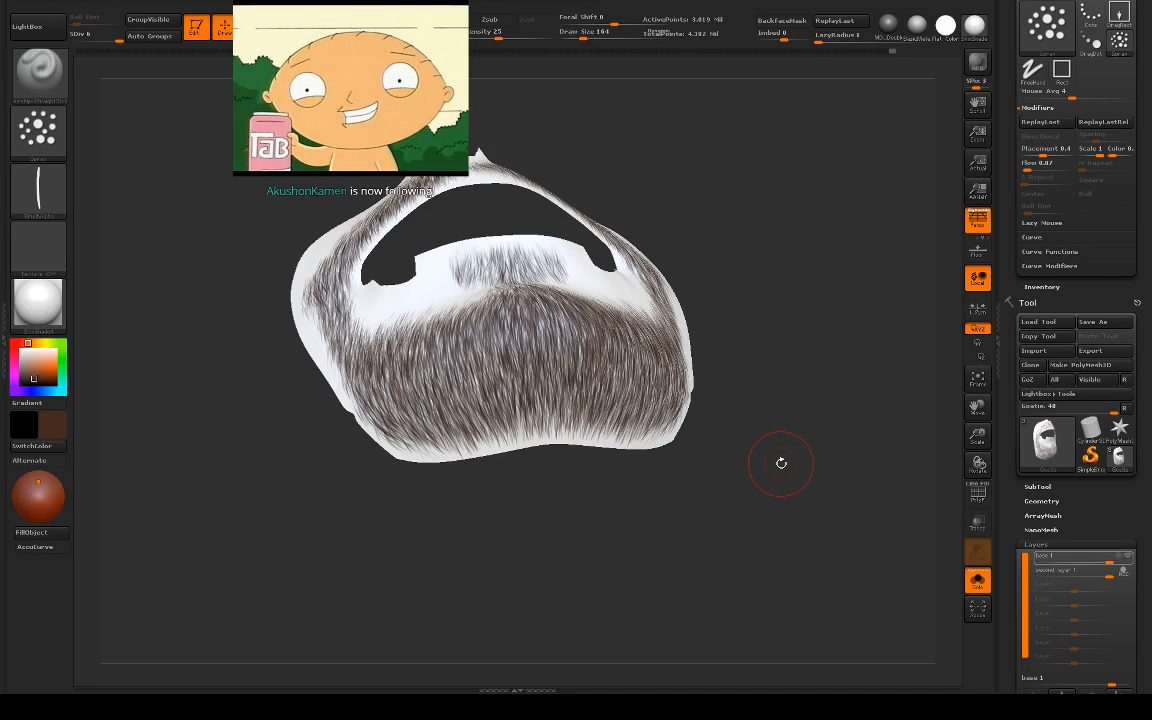
Step: Layer more brown hairs up the side of the goatee and across the mustache
left_click_drag(784, 465, 428, 484)
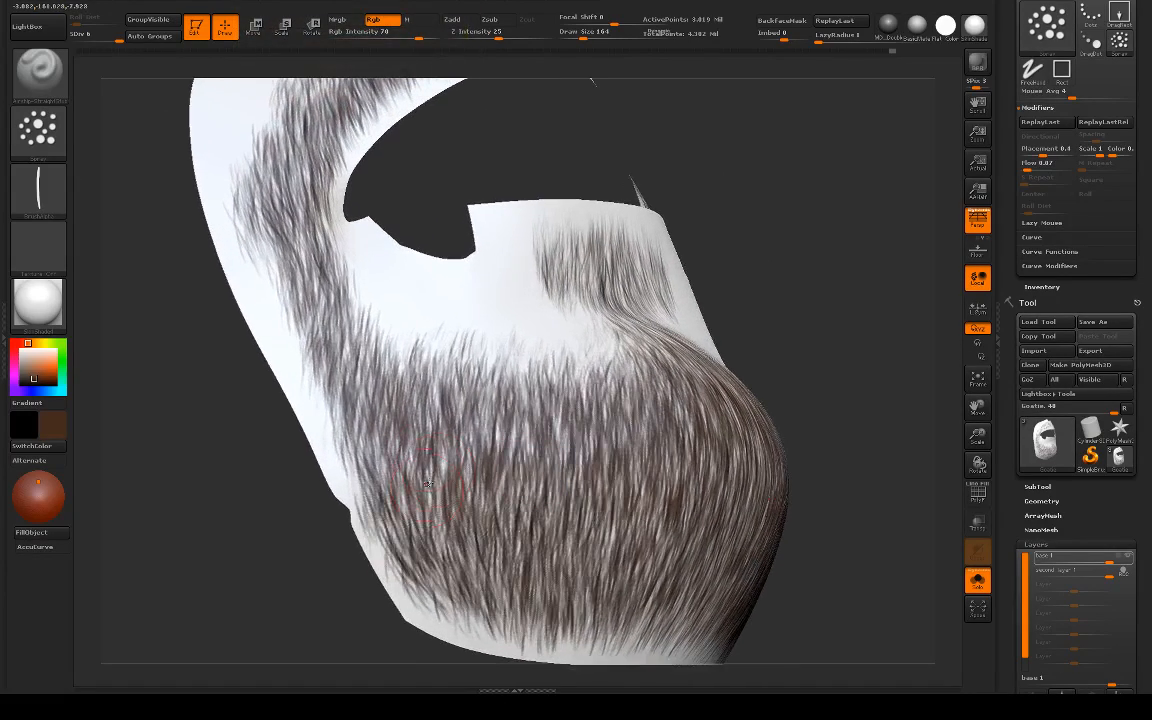
left_click_drag(372, 511, 422, 413)
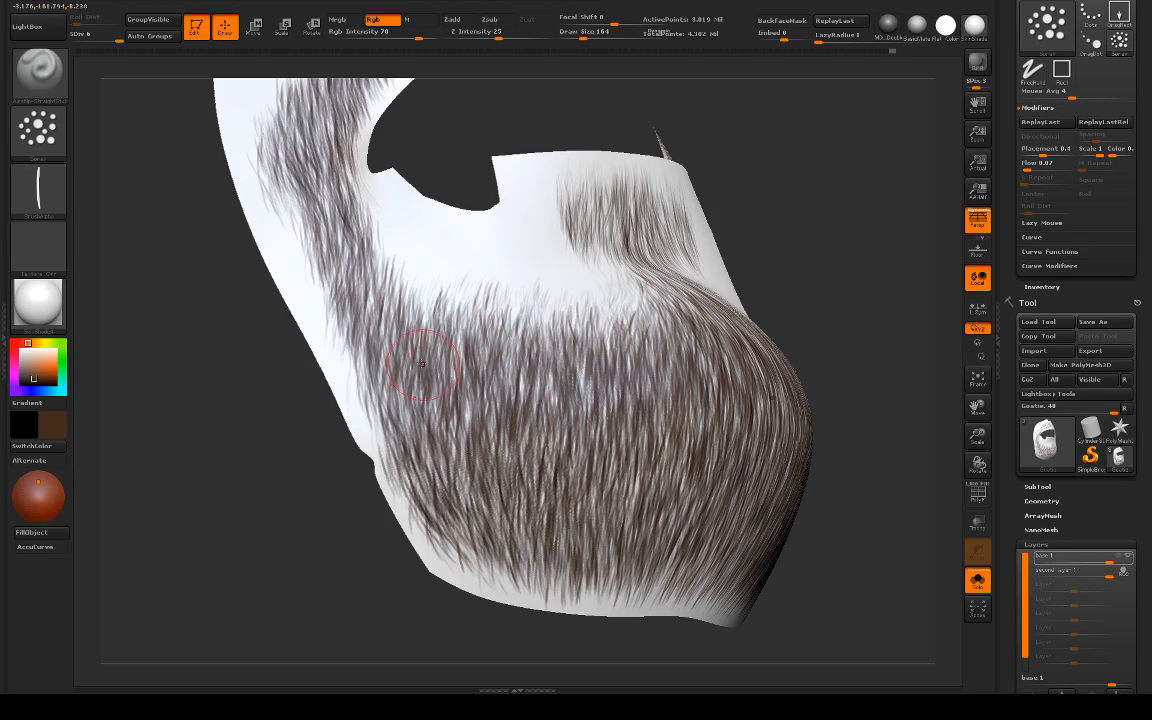
mouse_move(223, 436)
left_mouse_down()
mouse_move(221, 450)
mouse_move(254, 305)
left_mouse_up()
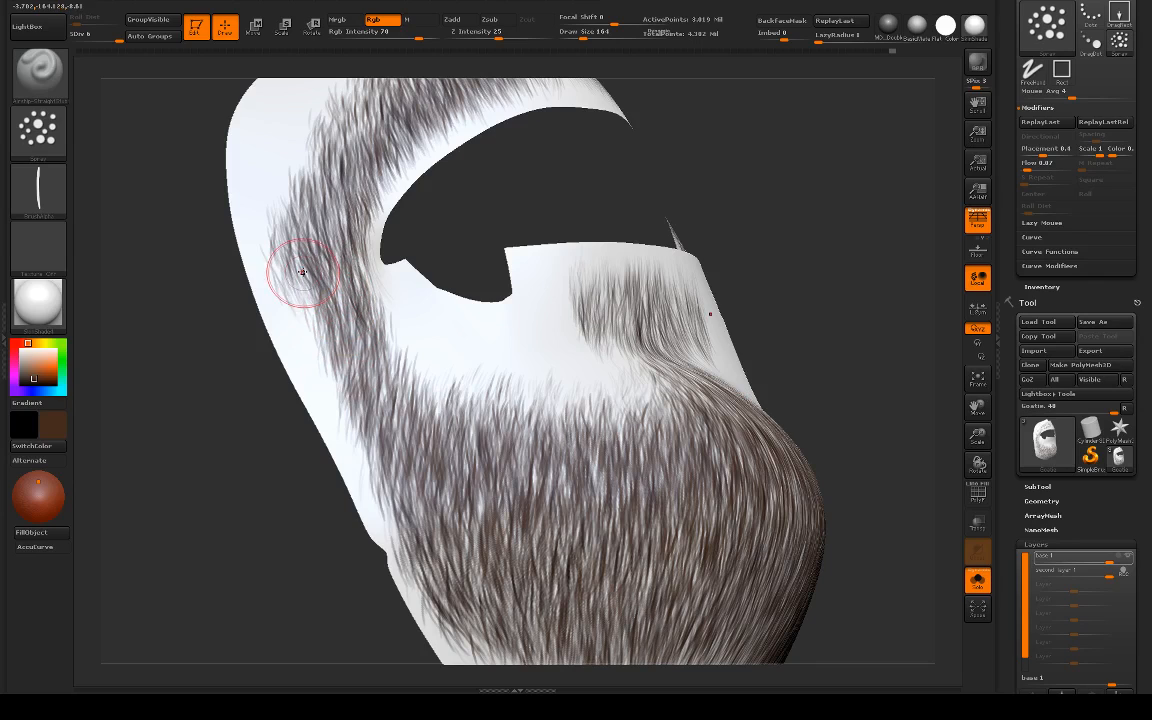
mouse_move(463, 257)
left_mouse_down()
mouse_move(440, 280)
mouse_move(431, 316)
mouse_move(322, 380)
left_mouse_up()
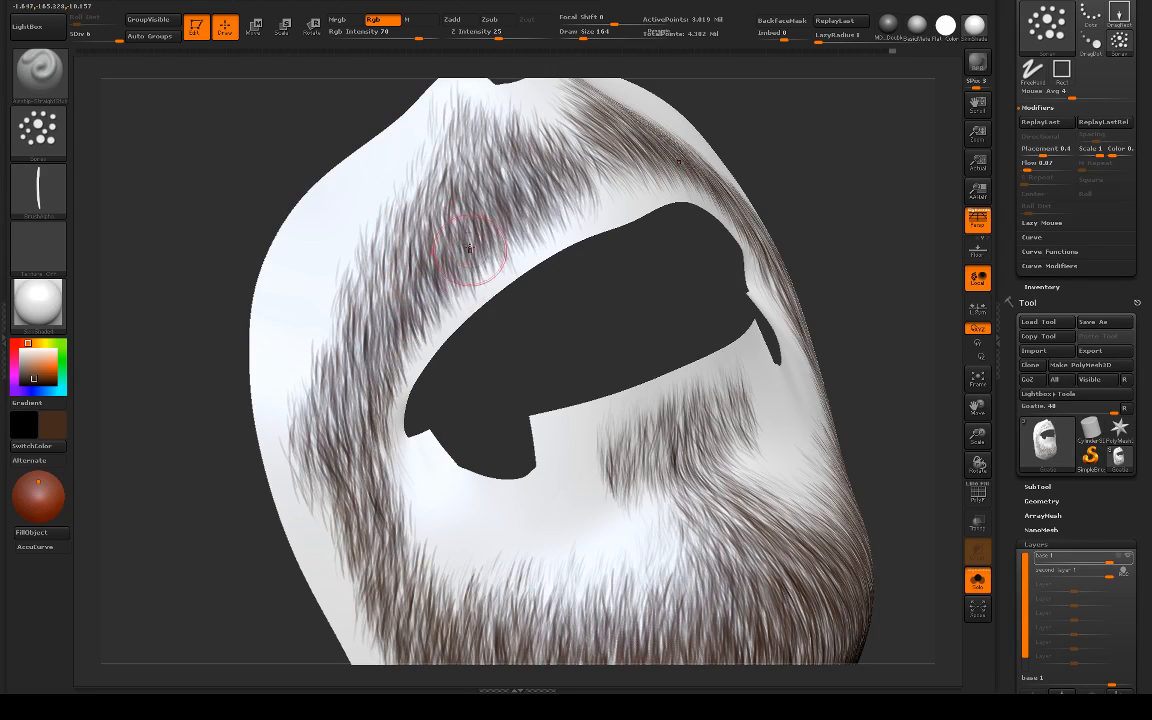
left_click_drag(562, 252, 530, 244, "alt")
mouse_move(705, 278)
left_mouse_down("shift")
mouse_move(759, 371)
mouse_move(842, 458)
left_mouse_up("shift")
Step: Switch to the second layer and brush hairs from below the soul patch outward onto the chin, undoing unwanted strokes
left_click_drag(658, 352, 636, 240, "alt")
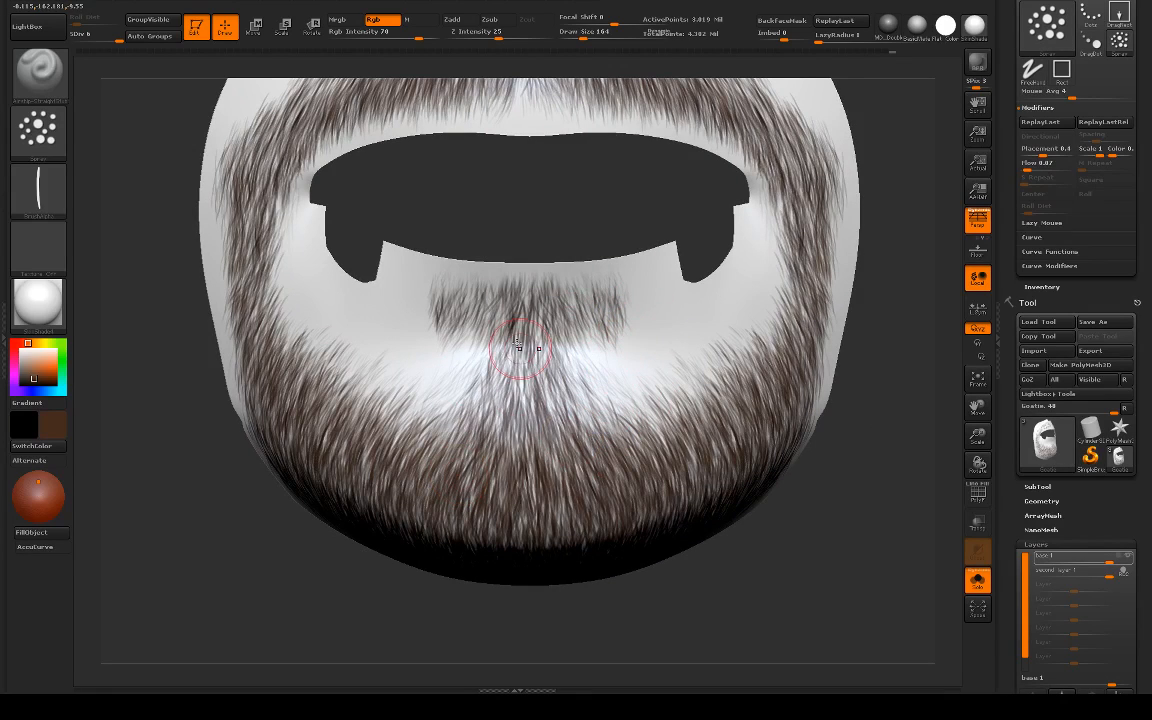
key("ctrl+z")
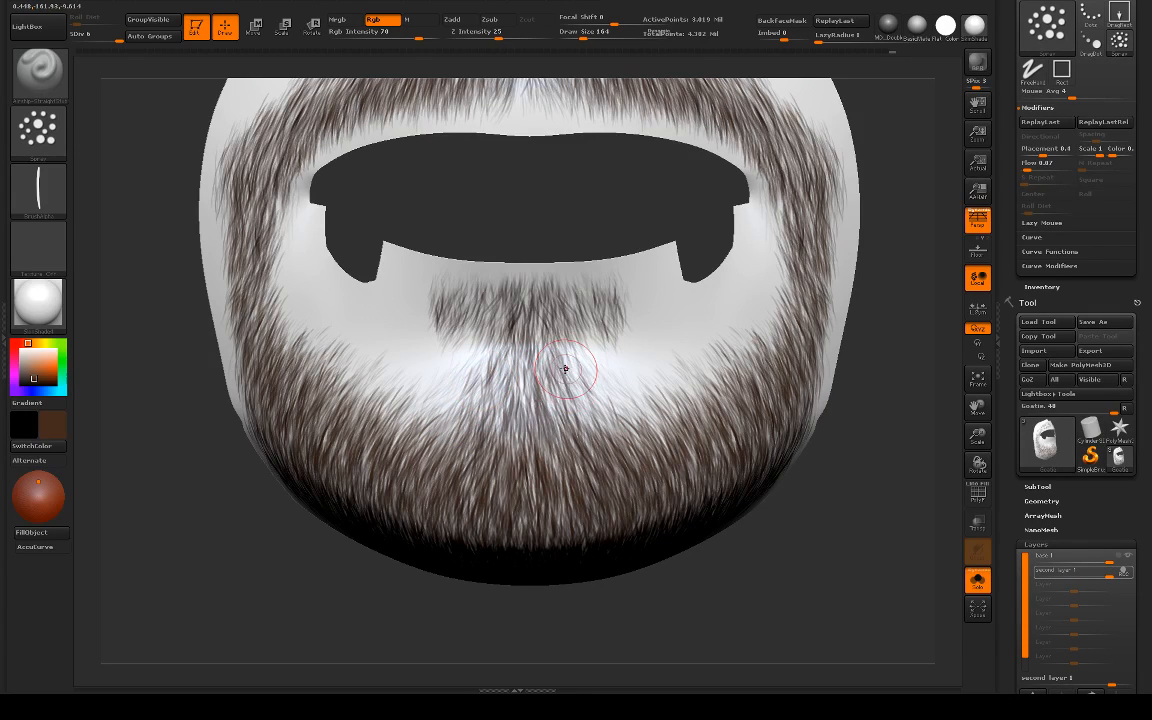
left_click_drag(565, 369, 588, 406)
mouse_move(495, 384)
left_mouse_down()
mouse_move(479, 410)
mouse_move(452, 405)
mouse_move(450, 436)
left_mouse_up()
key("ctrl+z")
key("ctrl+z")
key("ctrl+z")
left_click_drag(570, 388, 632, 443)
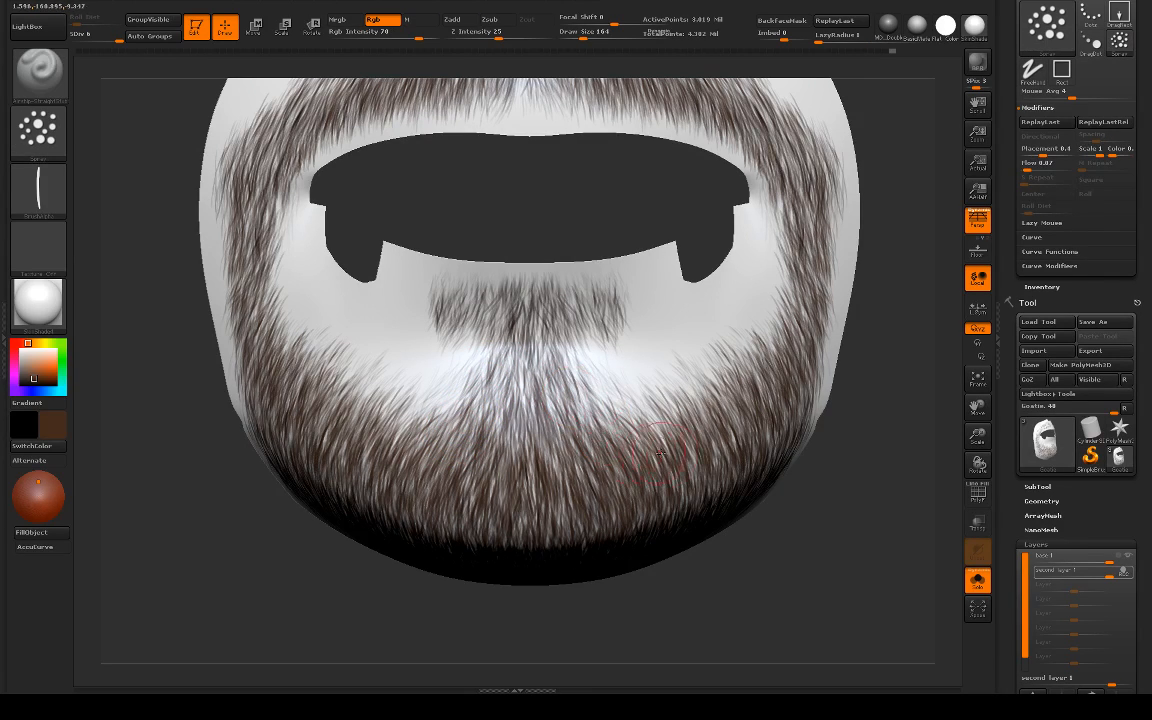
Step: Thicken the soul patch hairs and blend them down into the chin beard
left_click_drag(798, 498, 724, 435, "alt")
left_click_drag(859, 453, 788, 468, "alt")
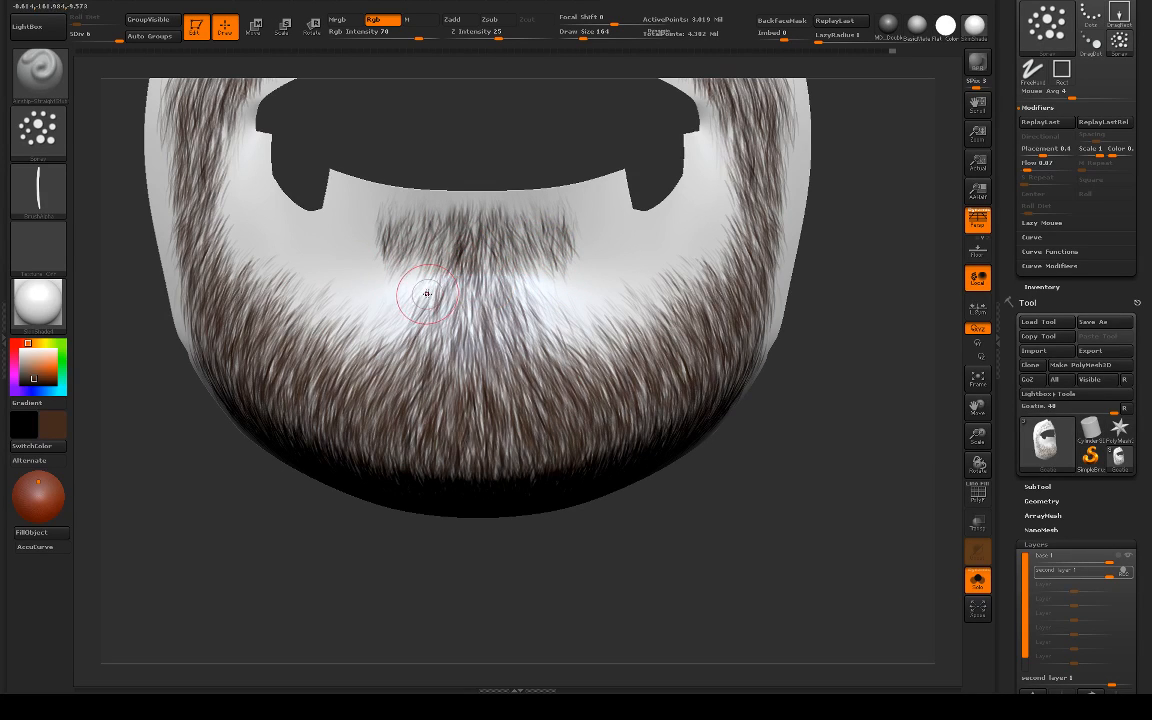
mouse_move(446, 268)
left_mouse_down("shift")
mouse_move(427, 283)
mouse_move(408, 246)
left_mouse_up("shift")
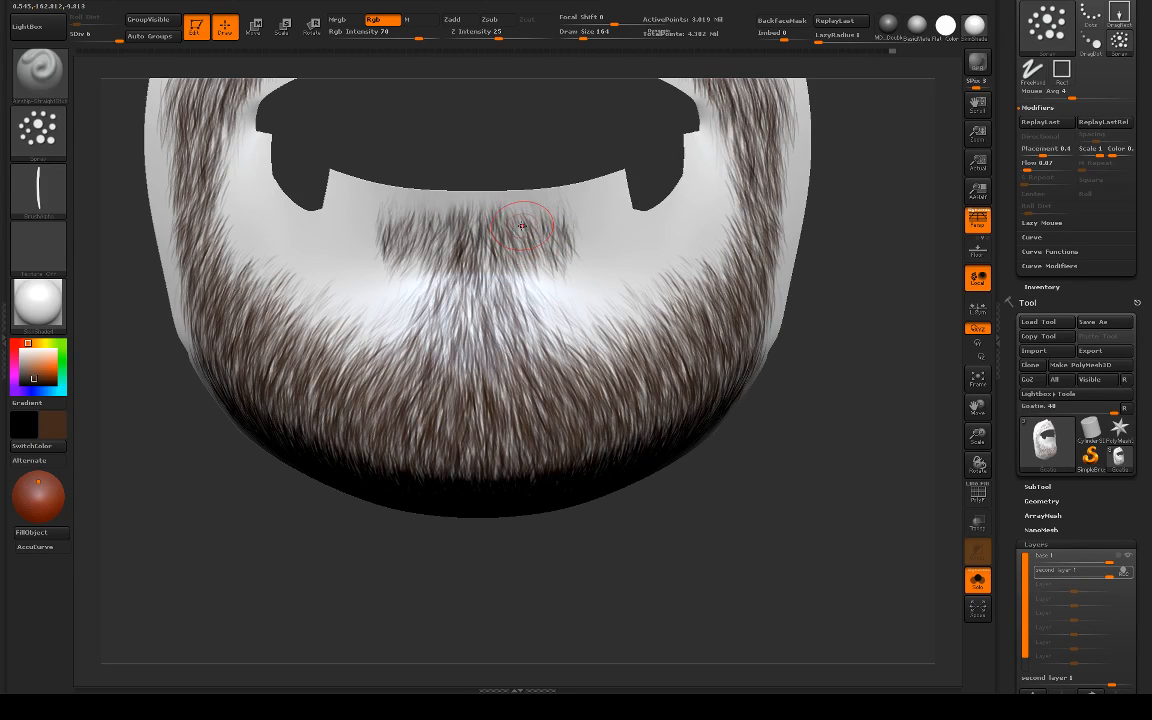
mouse_move(469, 238)
left_mouse_down()
mouse_move(472, 296)
mouse_move(460, 275)
mouse_move(475, 362)
mouse_move(432, 320)
mouse_move(425, 332)
left_mouse_up()
mouse_move(684, 476)
left_mouse_down("alt")
mouse_move(632, 350)
mouse_move(740, 346)
mouse_move(800, 388)
left_mouse_up("alt")
left_click_drag(839, 231, 778, 373, "alt")
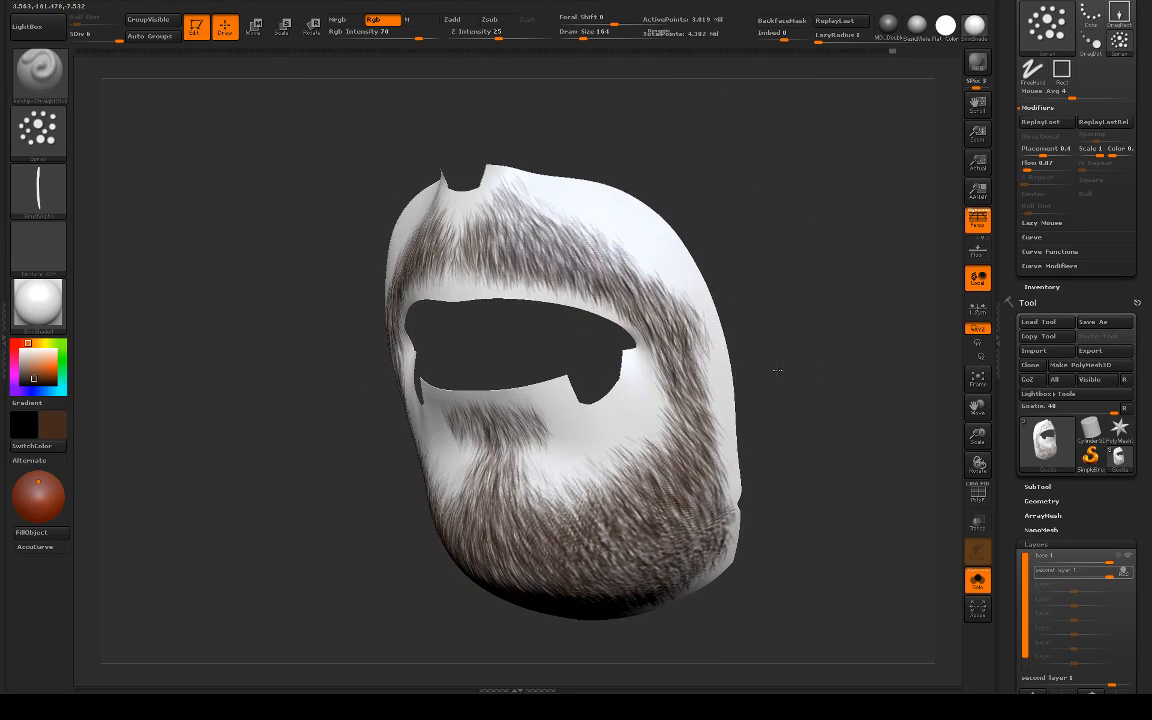
Step: Paint denser hairs on the mustache, fanning outward from the centre below the nose toward the mouth corner
left_click_drag(428, 322, 528, 325)
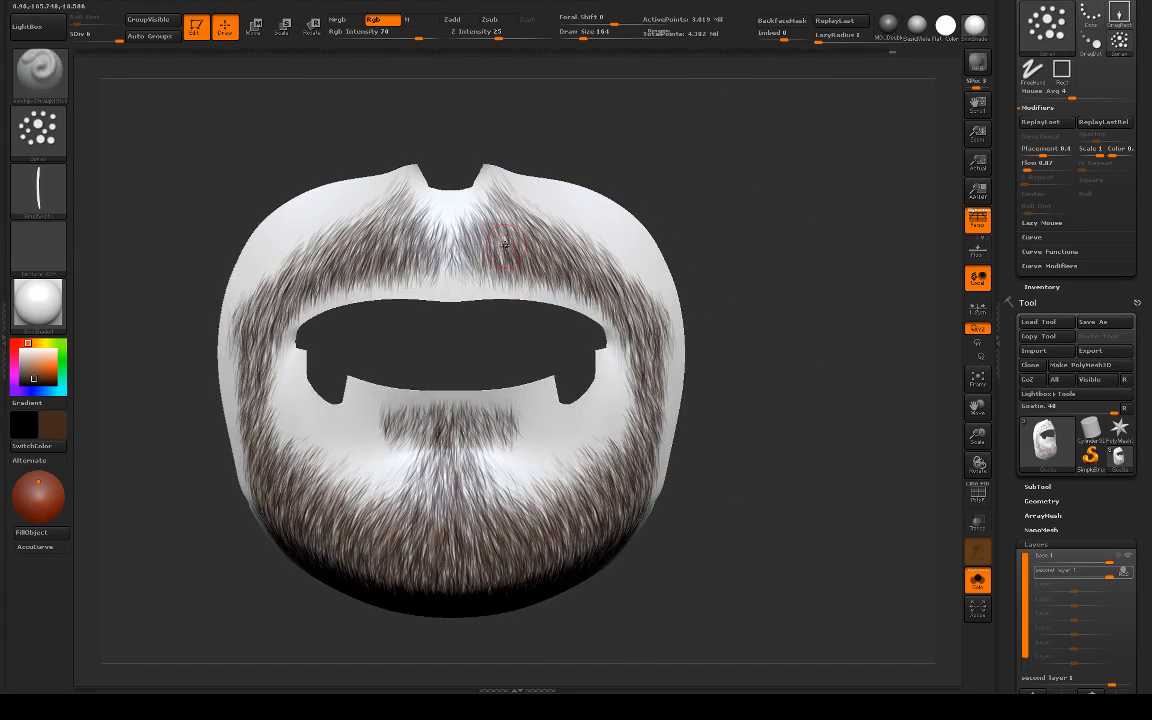
left_click_drag(482, 208, 497, 258)
left_click_drag(460, 190, 527, 249)
right_click_drag(552, 206, 612, 228)
left_click_drag(486, 203, 557, 274)
left_click_drag(502, 208, 585, 277)
left_click_drag(532, 230, 590, 272)
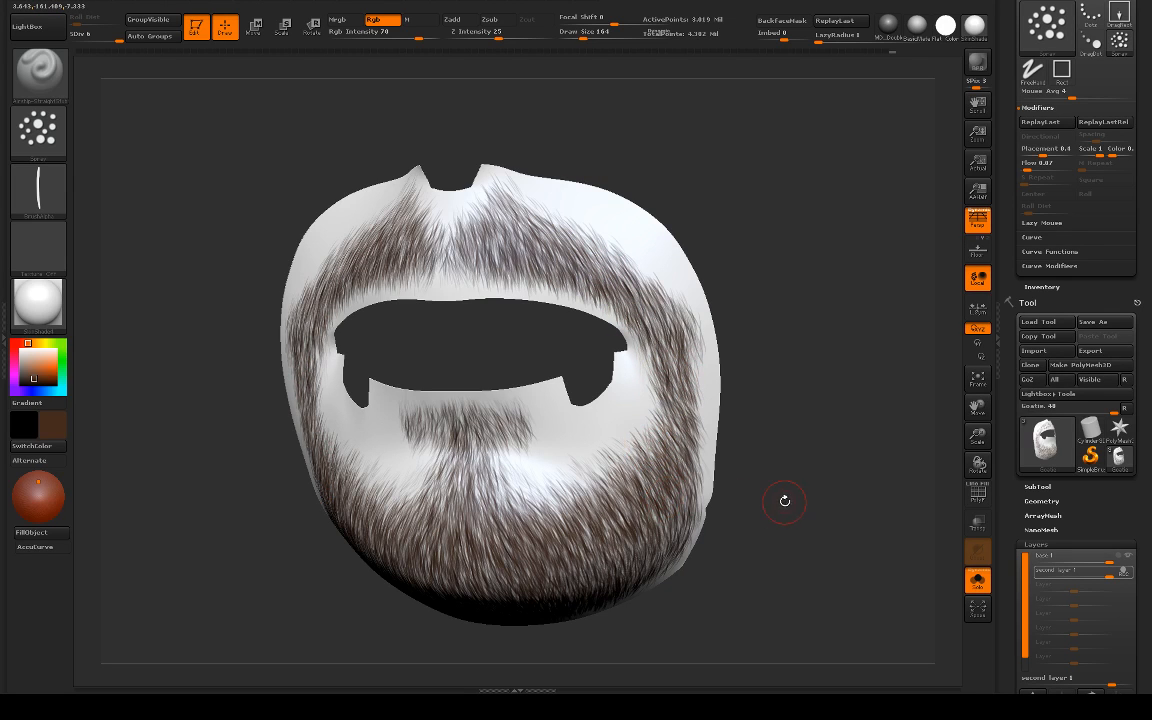
Step: Add hairs along the strip beside the mouth corner that joins the mustache to the chin beard
left_click_drag(784, 500, 774, 471)
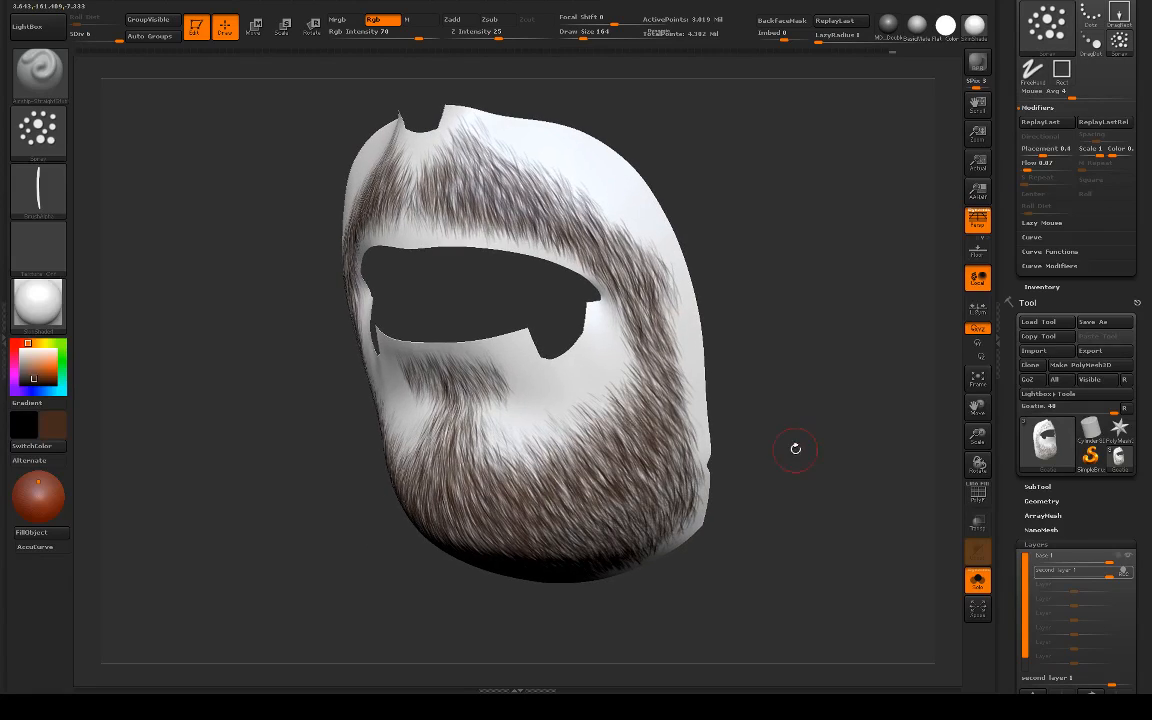
left_click_drag(782, 352, 748, 335, "alt")
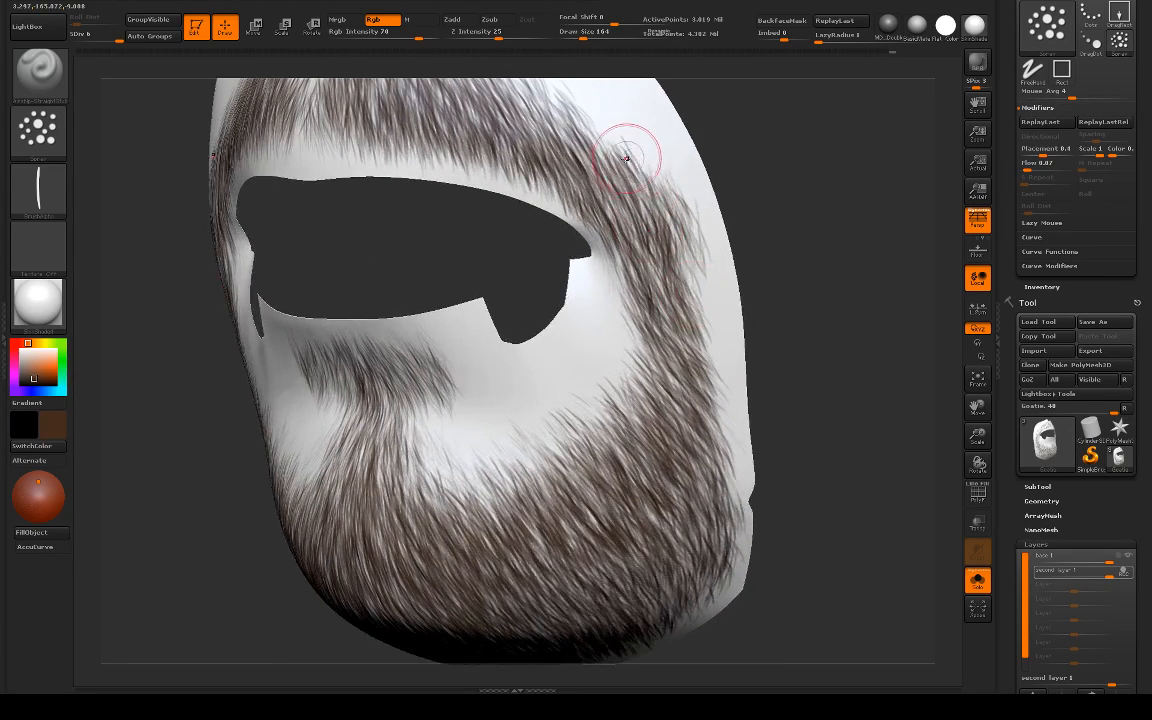
left_click_drag(786, 249, 786, 373, "alt")
mouse_move(652, 319)
left_mouse_down()
mouse_move(704, 460)
mouse_move(681, 399)
left_mouse_up()
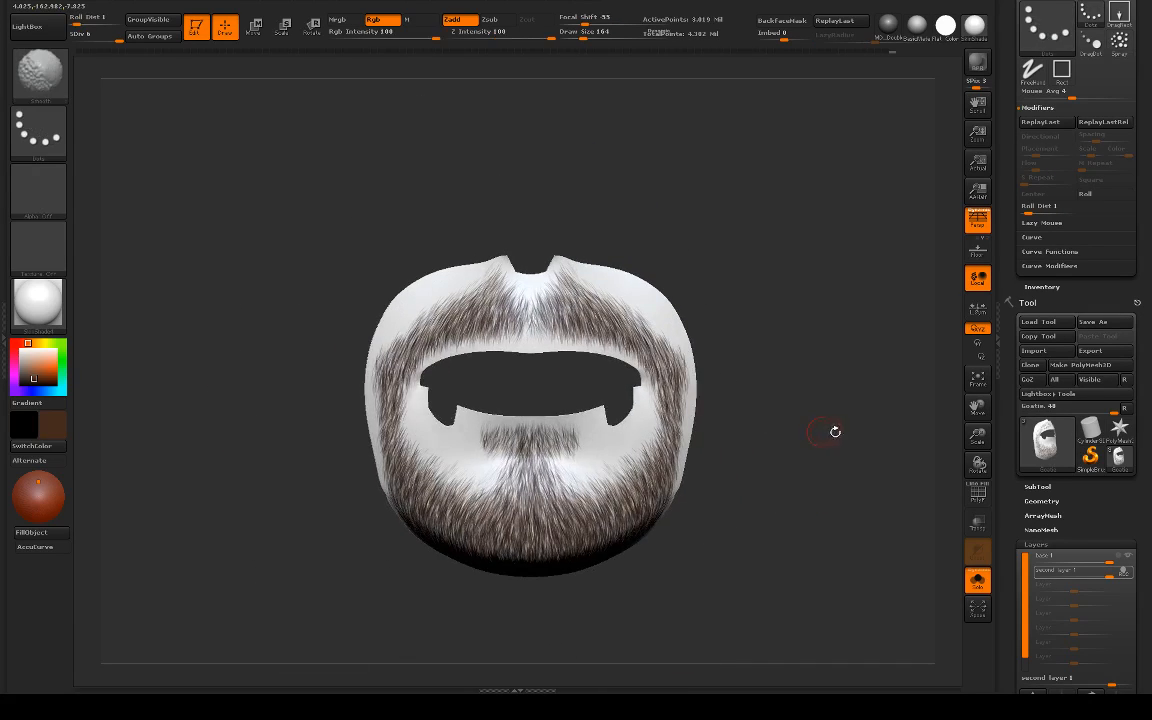
Step: Show the goatee on the full head and apply the Flat Color material to check the beard from several angles
mouse_move(807, 415)
left_mouse_down("alt")
mouse_move(794, 442)
mouse_move(925, 265)
left_mouse_up("alt")
key("alt+s")
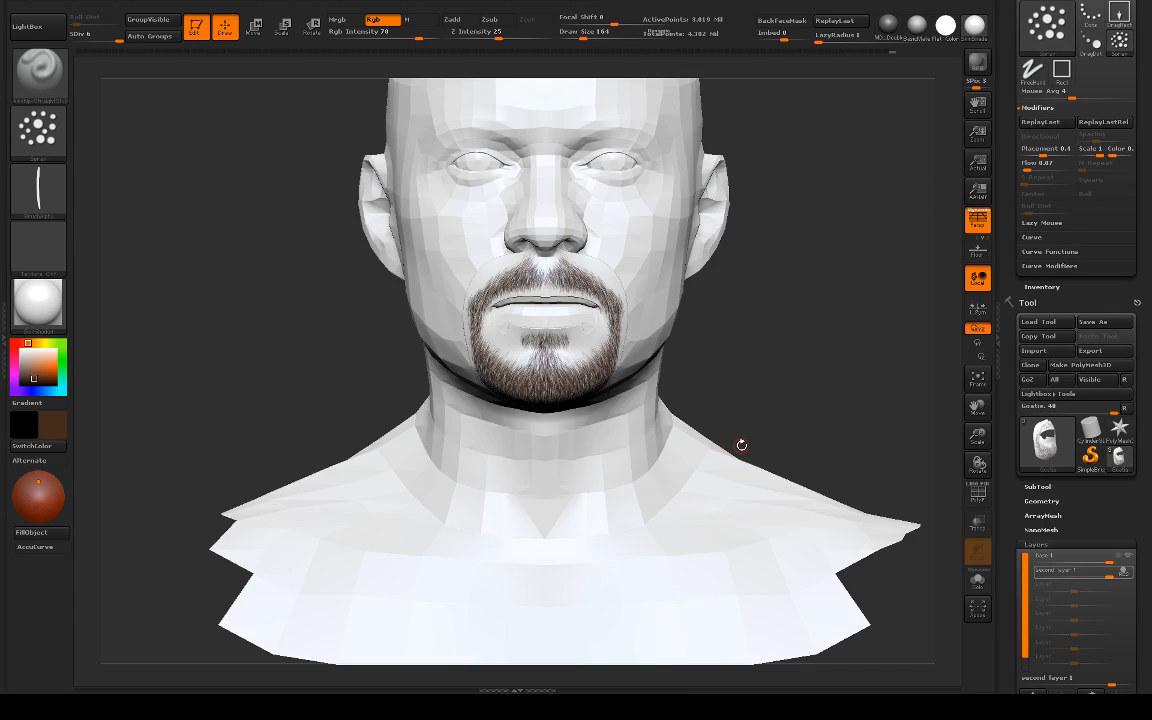
left_click(945, 26)
left_click_drag(856, 291, 690, 358)
left_click_drag(404, 494, 522, 463)
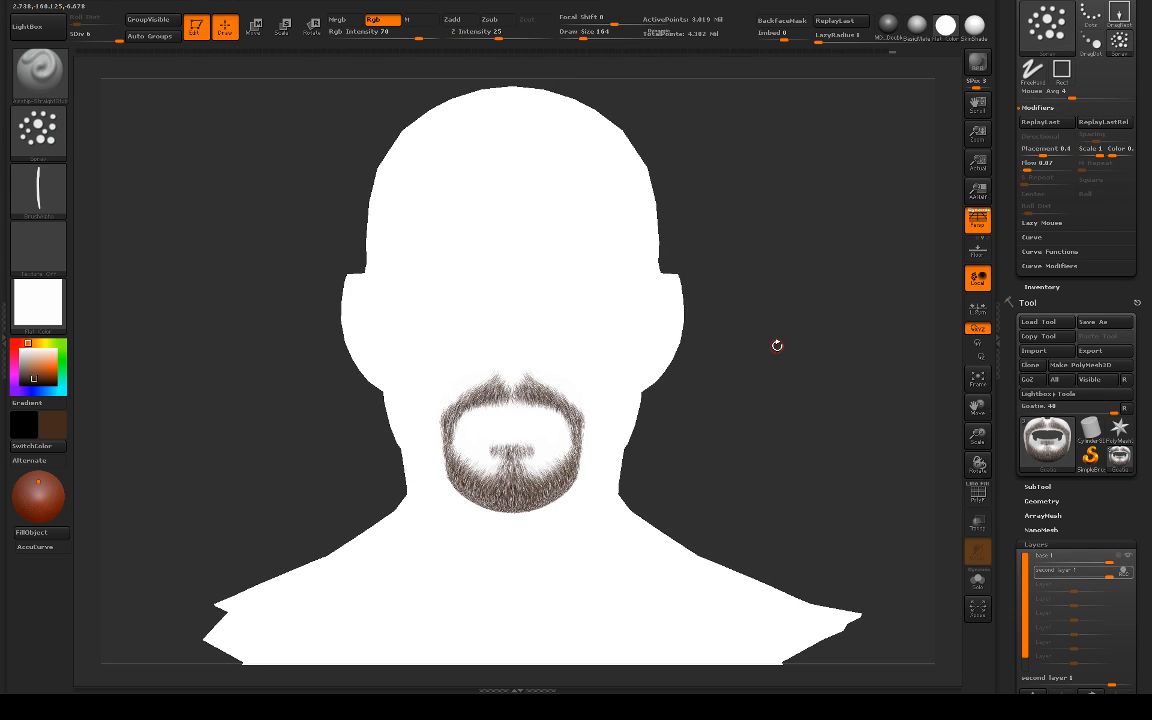
left_click_drag(785, 392, 823, 437, "alt")
left_click_drag(760, 363, 784, 395)
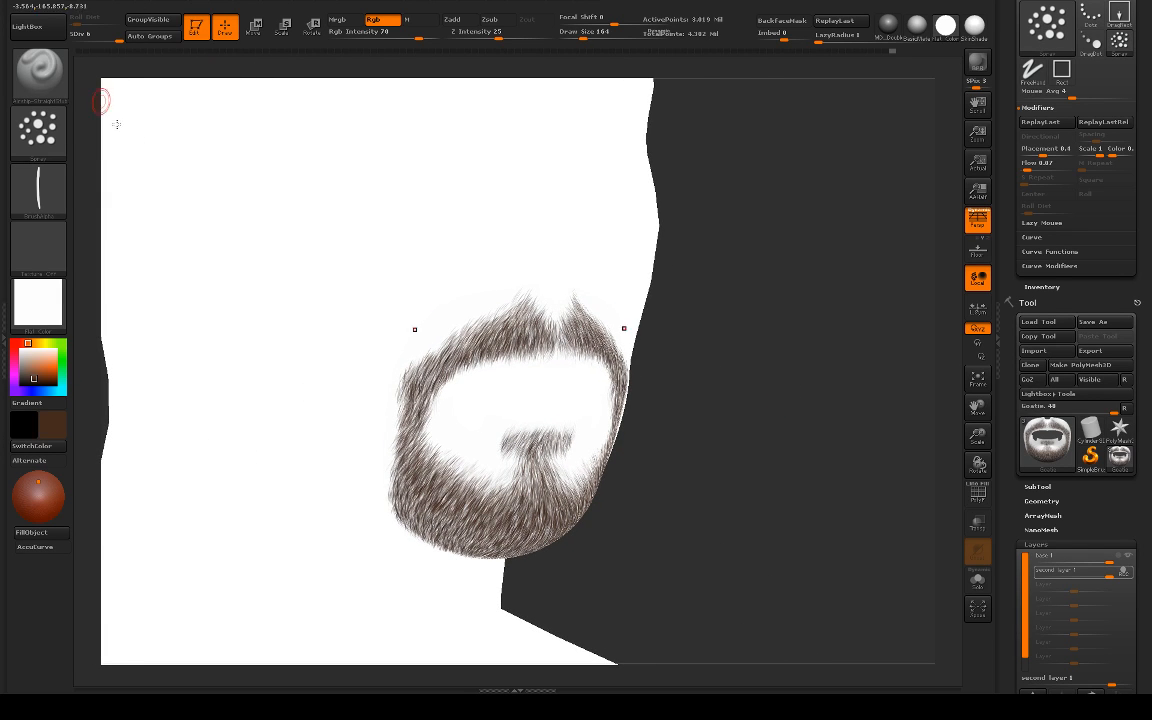
Step: Switch to the Standard brush with a soft dot alpha and set LazyRadius to 3
key("b")
key("s")
key("t")
left_click(46, 190)
left_click(287, 203)
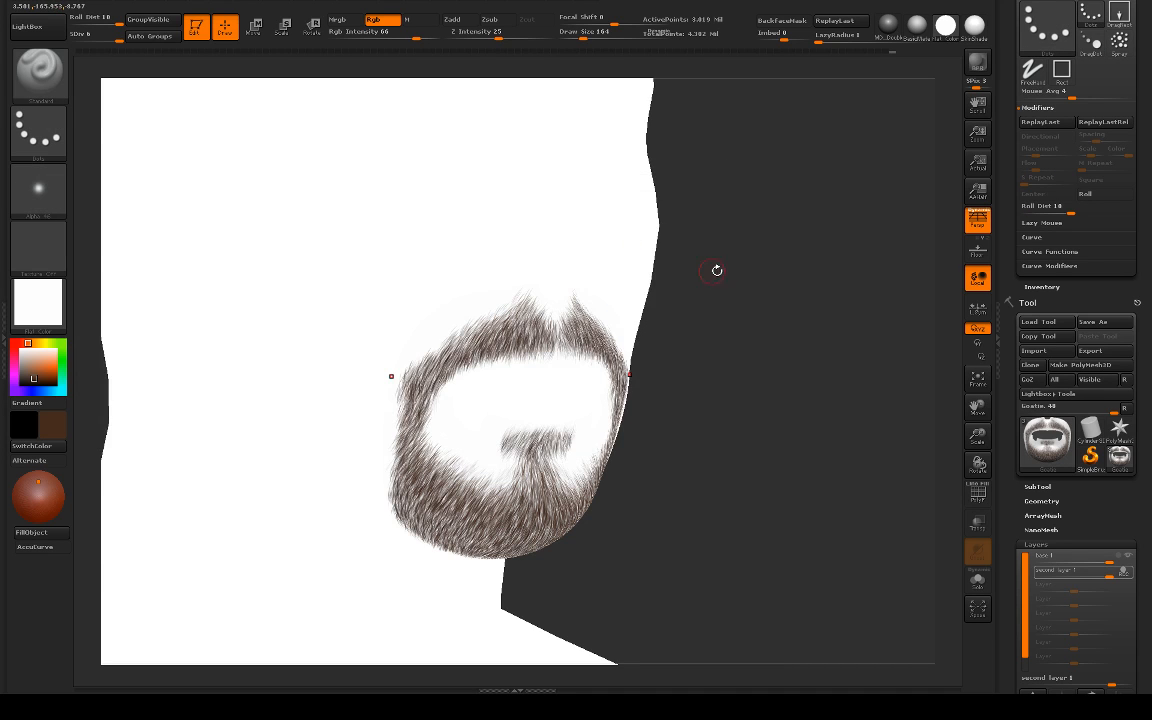
left_click_drag(717, 267, 640, 249)
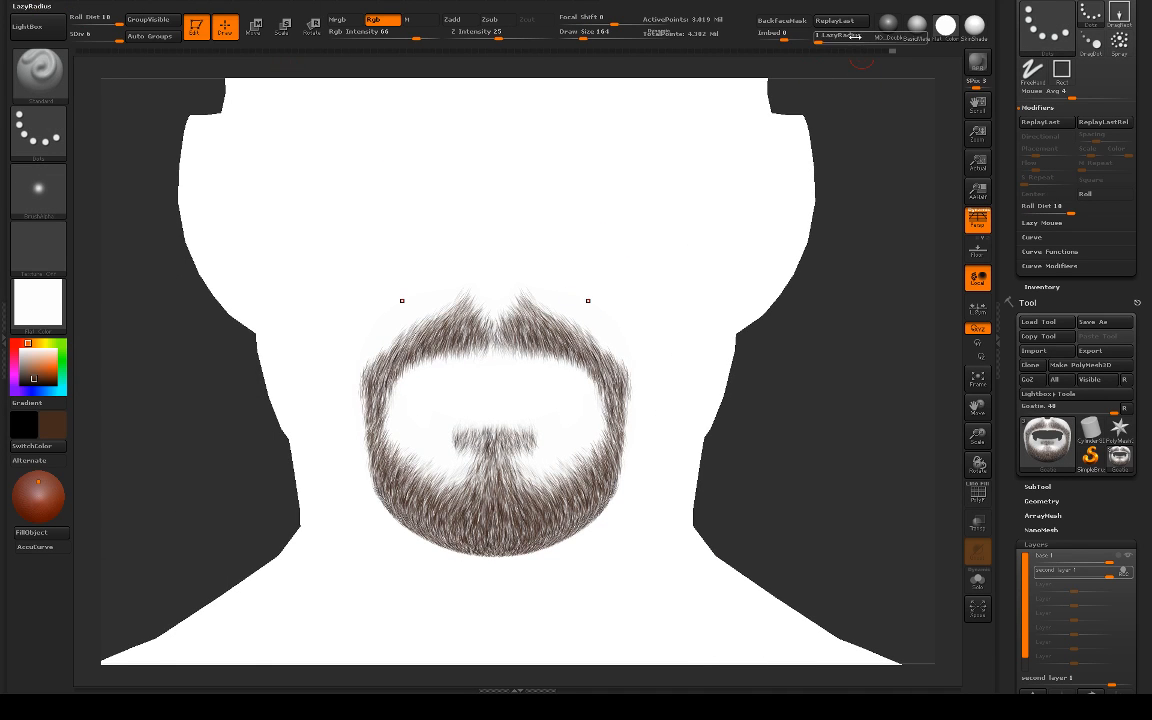
left_click_drag(878, 243, 850, 264)
left_click(826, 289)
Step: Add a new layer on the isolated goatee and reduce the draw size to 54 while testing strokes on the mustache
scroll(1035, 460, "down", 5)
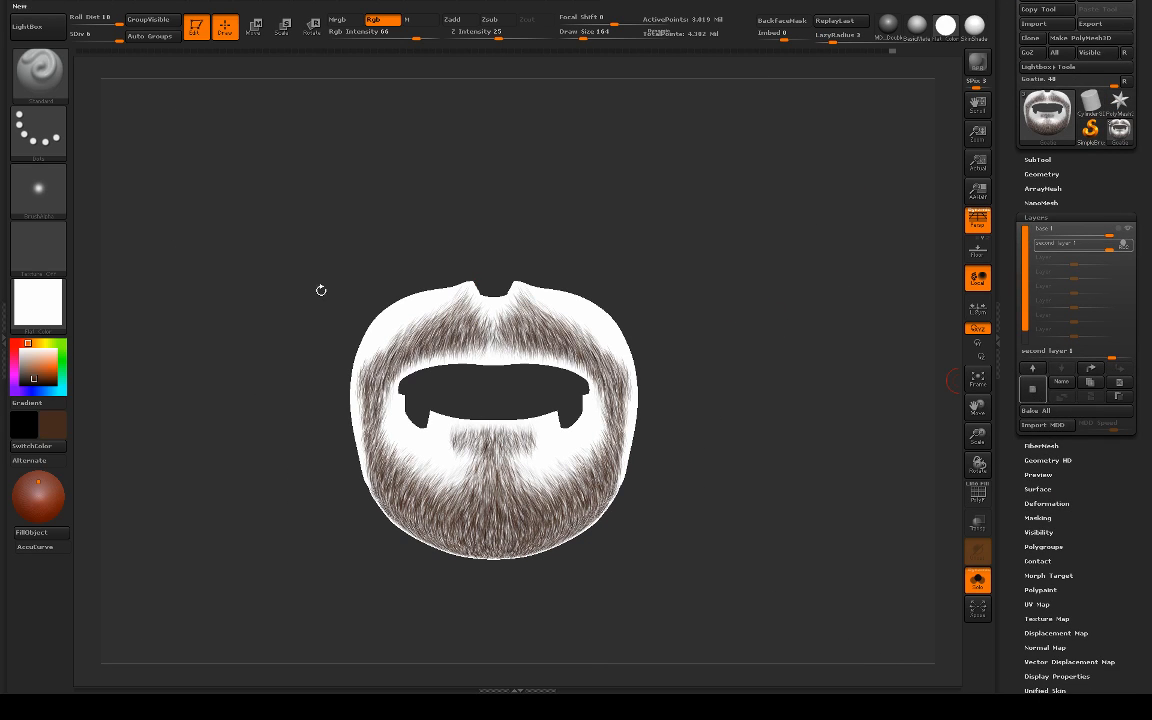
mouse_move(600, 239)
left_mouse_down("alt")
mouse_move(540, 325)
mouse_move(498, 357)
mouse_move(706, 508)
left_mouse_up("alt")
key("s")
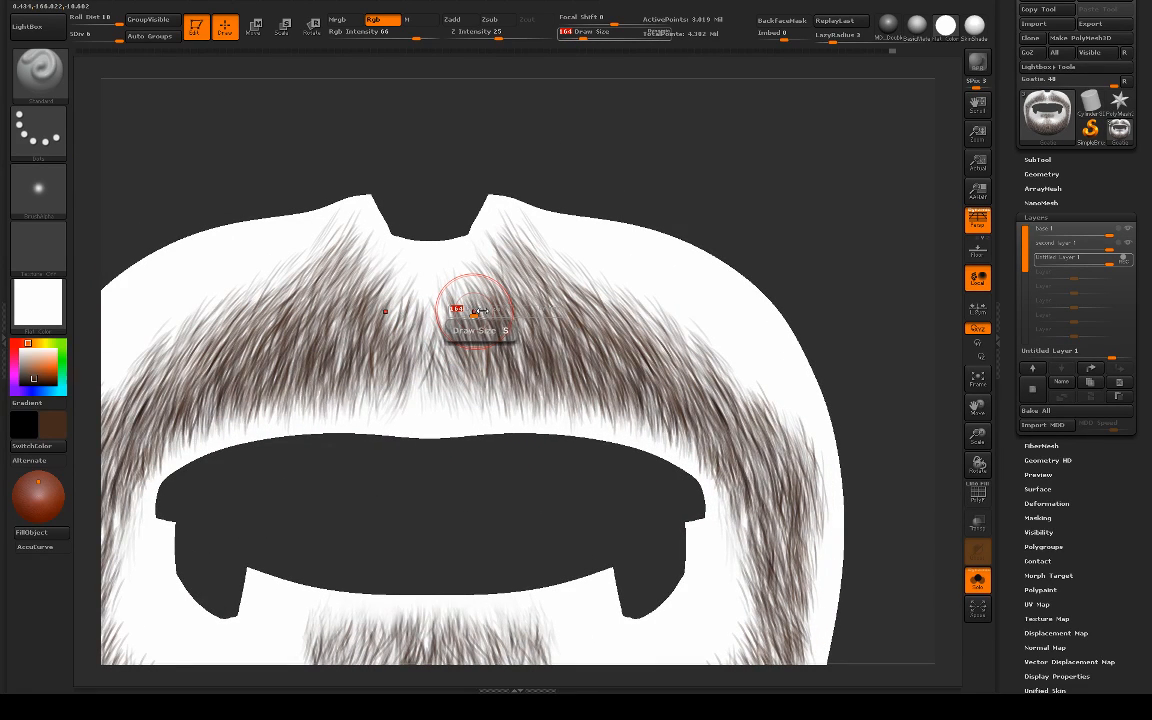
left_click_drag(478, 311, 468, 312)
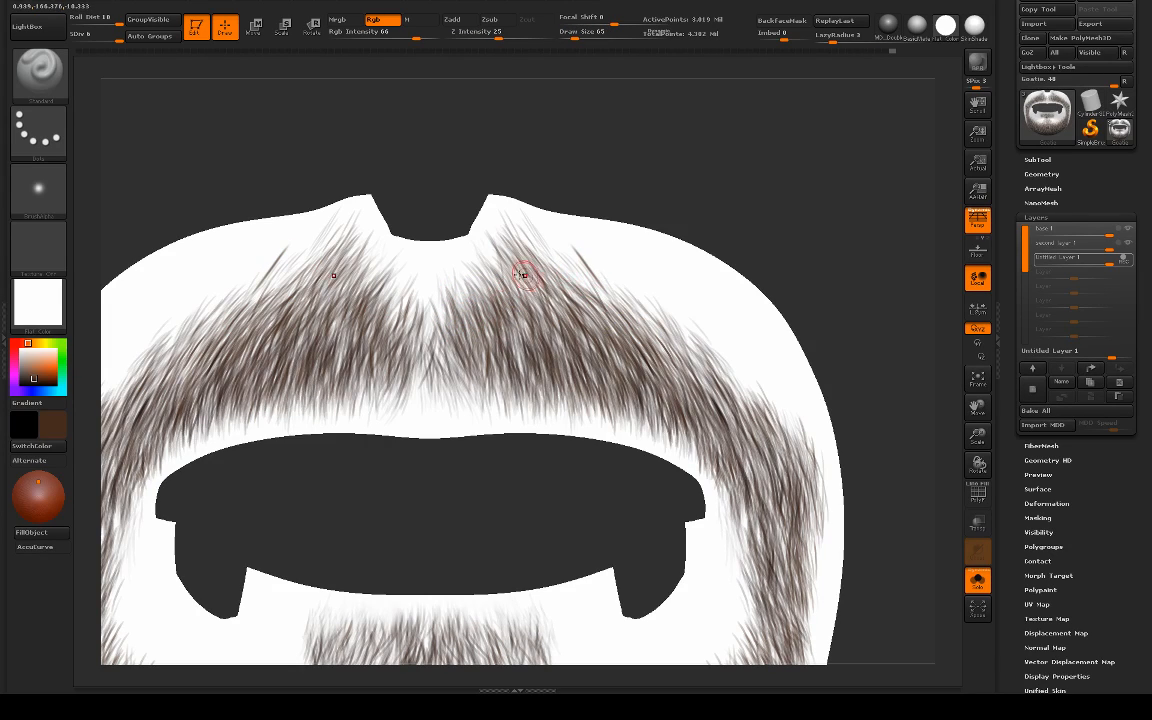
key("ctrl+z")
left_click_drag(506, 278, 506, 279)
key("s")
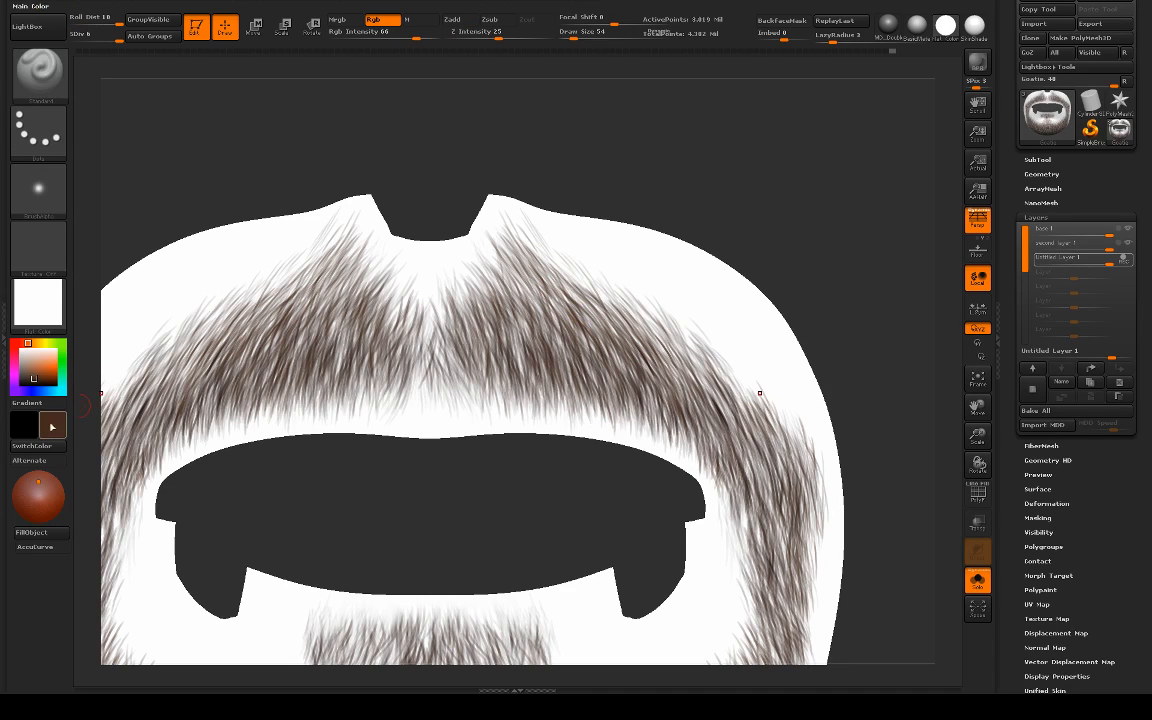
Step: Pick a lighter, slightly reddish brown as the main paint color
left_click(44, 387)
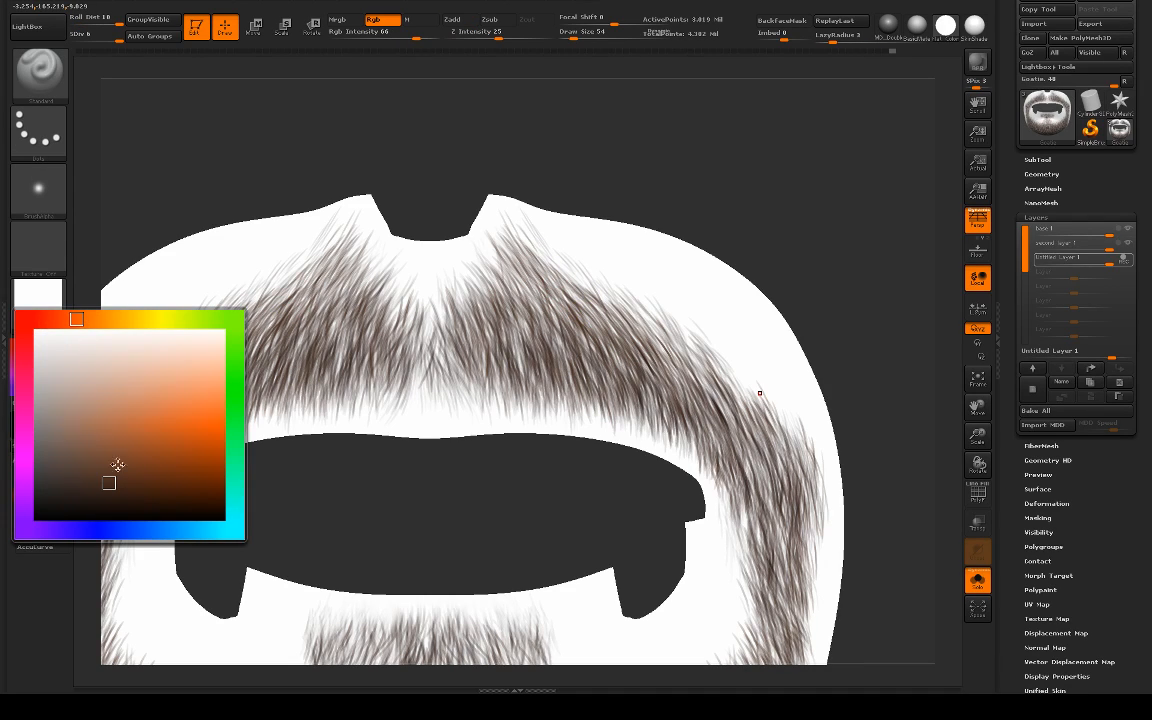
left_click(79, 318)
left_click(114, 464)
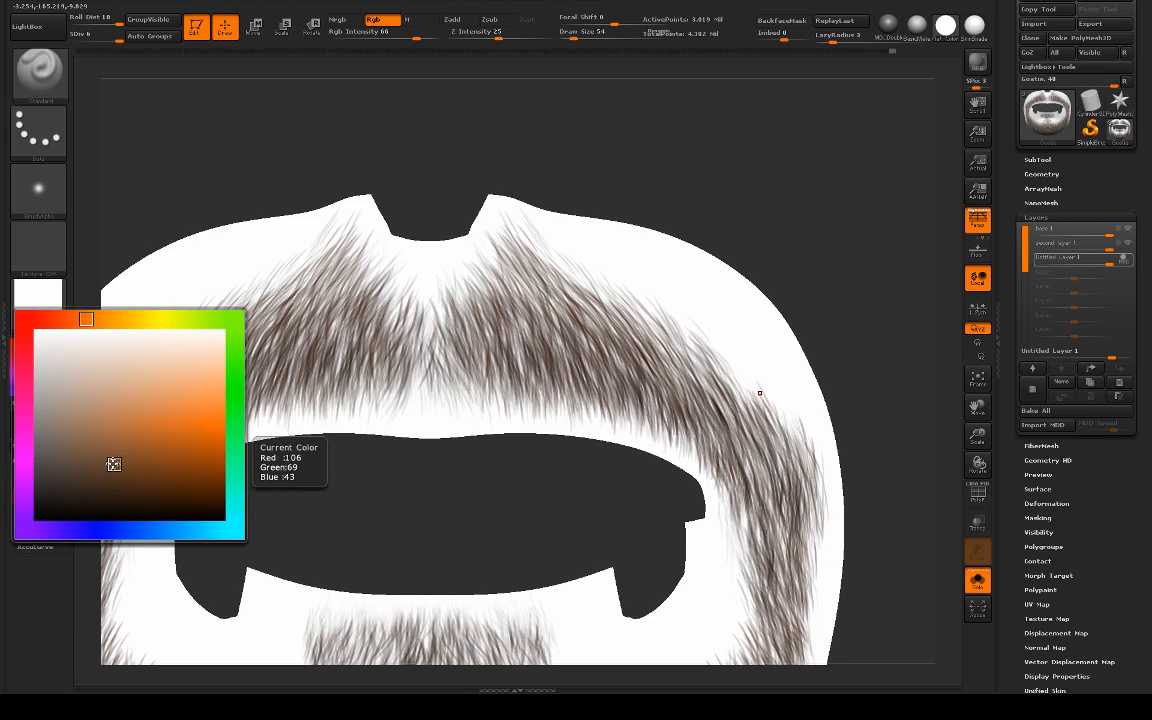
left_click(79, 318)
left_click(111, 456)
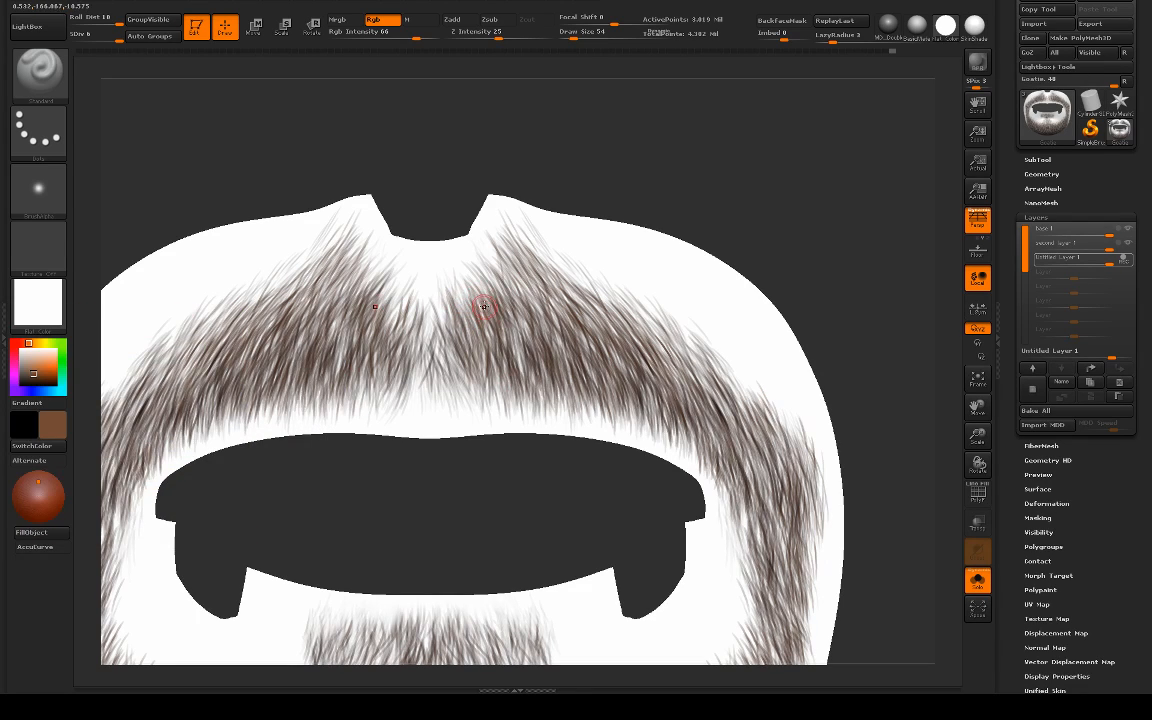
Step: Undo the test hairs on the mustache and set the draw size to 45
key("ctrl+z")
key("ctrl+z")
mouse_move(522, 476)
left_mouse_down("alt")
mouse_move(507, 484)
mouse_move(510, 520)
left_mouse_up("alt")
key("s")
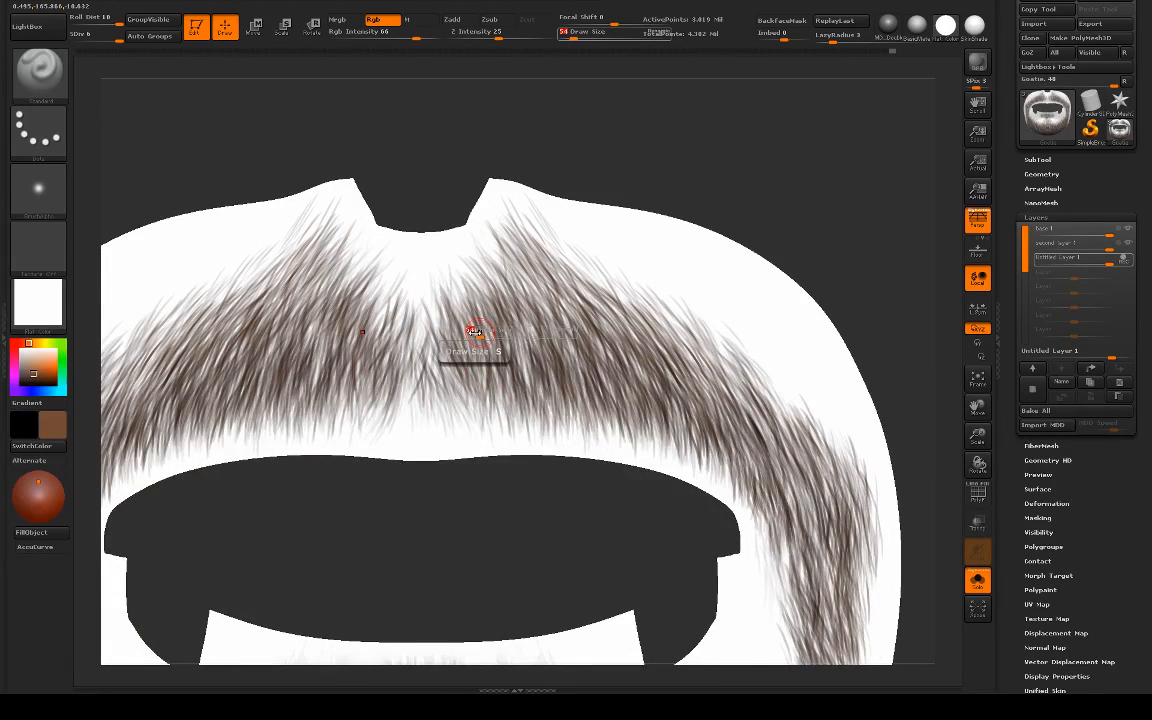
left_click(484, 331)
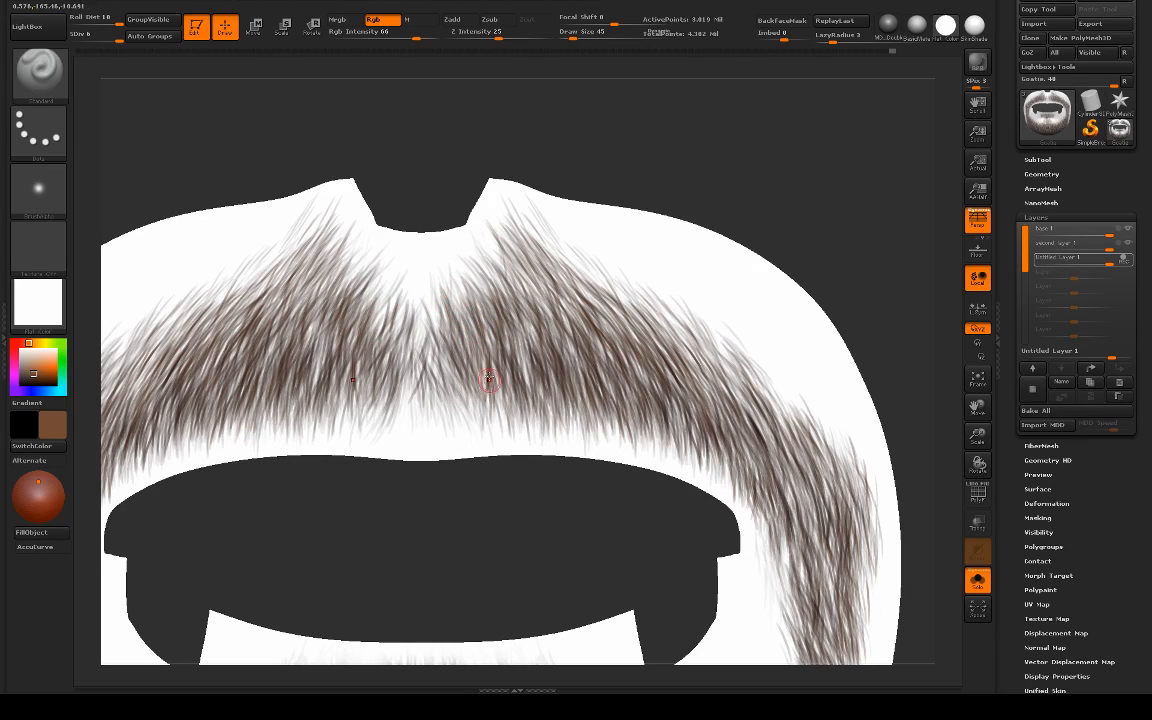
Step: Fine-tune the brown paint color and draw single hairs at the mustache's upper peak, undoing the last stroke
left_click(57, 426)
left_click(105, 464)
left_click_drag(549, 478, 575, 462)
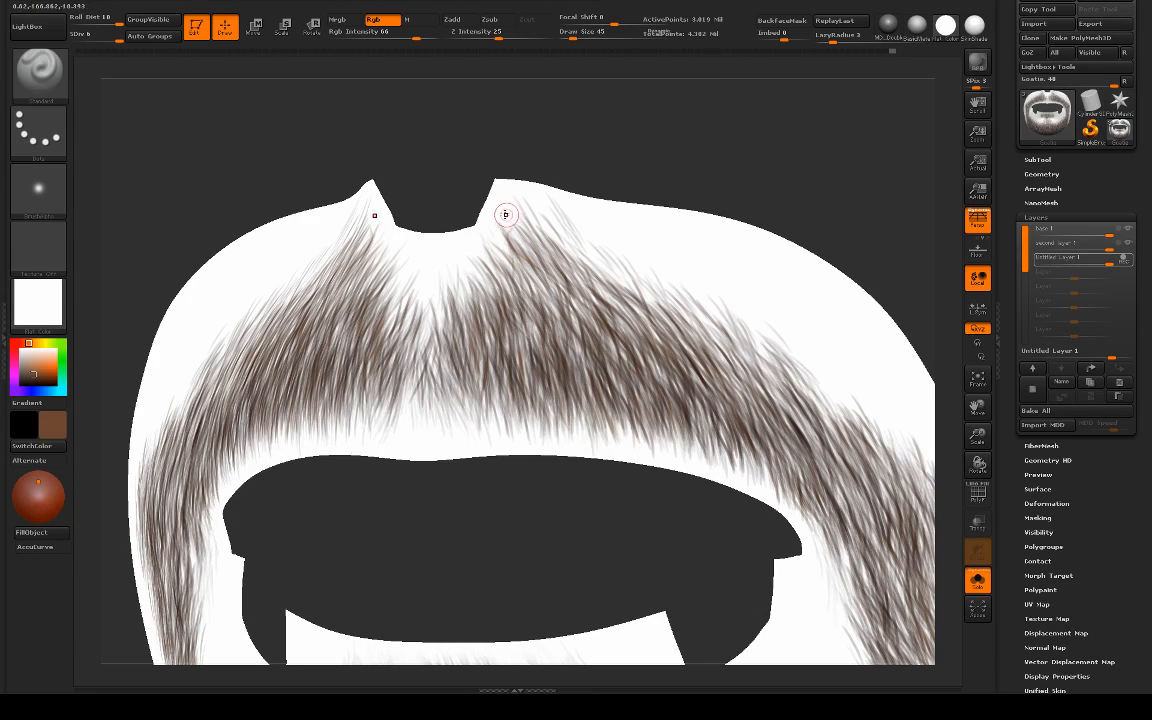
left_click_drag(511, 213, 530, 265)
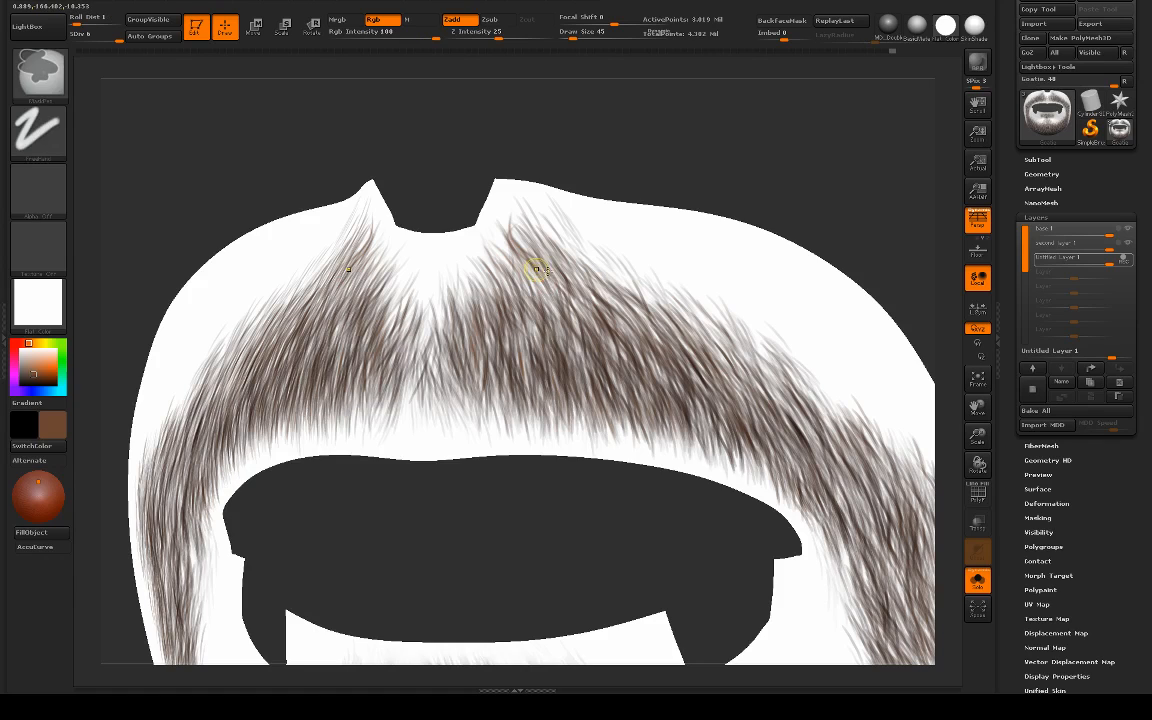
key("ctrl+z")
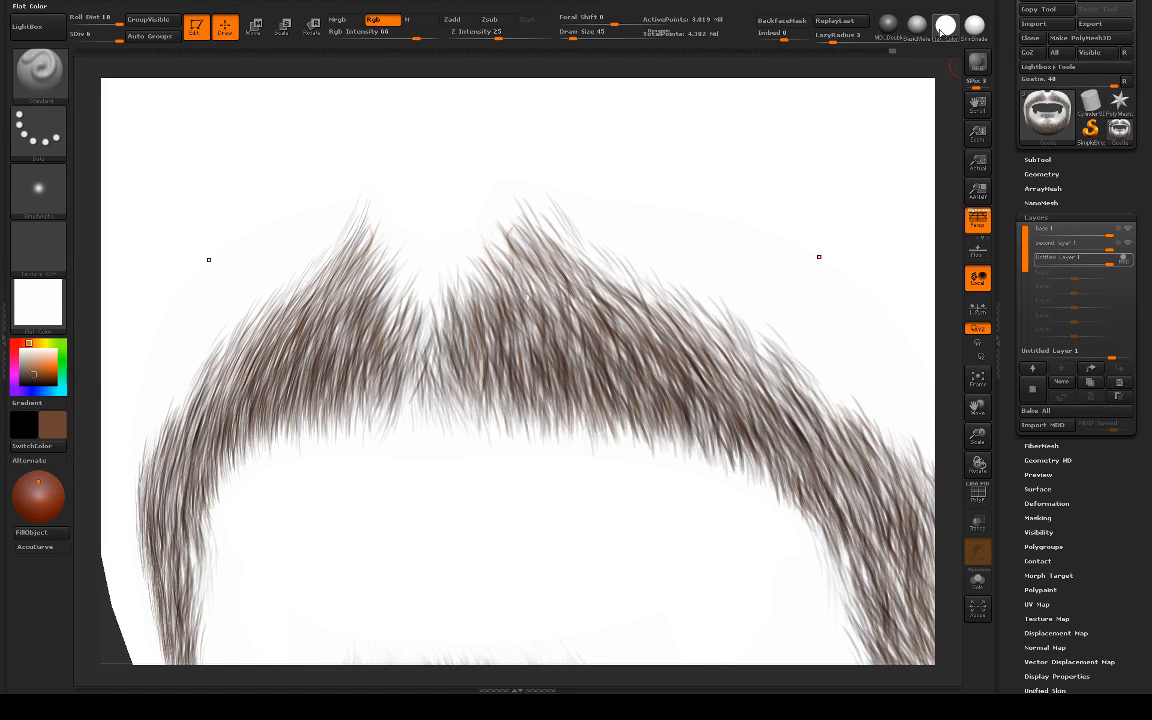
Step: Apply the SkinShade material with the full head shown and review the goatee from the side and front
left_click(973, 30)
left_click_drag(942, 97, 789, 105, "alt")
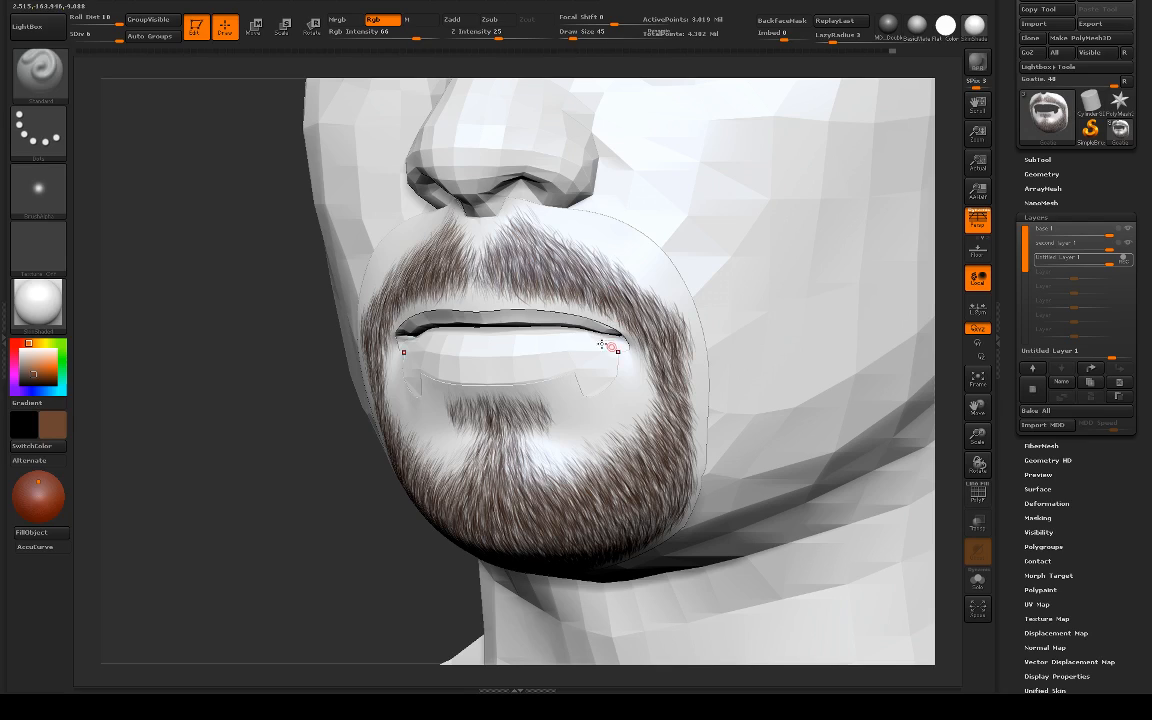
left_click_drag(320, 371, 738, 319)
left_click_drag(794, 345, 583, 498, "shift")
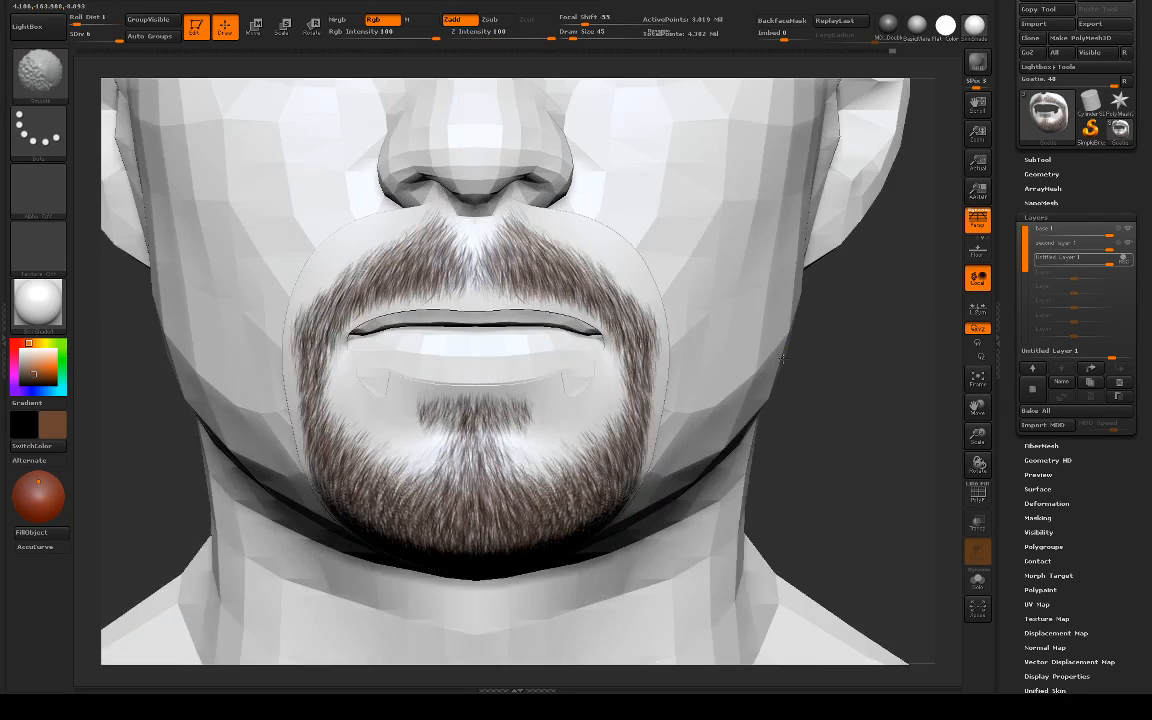
Step: Inspect the shaded goatee close up and at full-head distance, from the front and from three-quarter angles
left_click_drag(831, 322, 858, 403, "alt")
left_click_drag(486, 289, 499, 315)
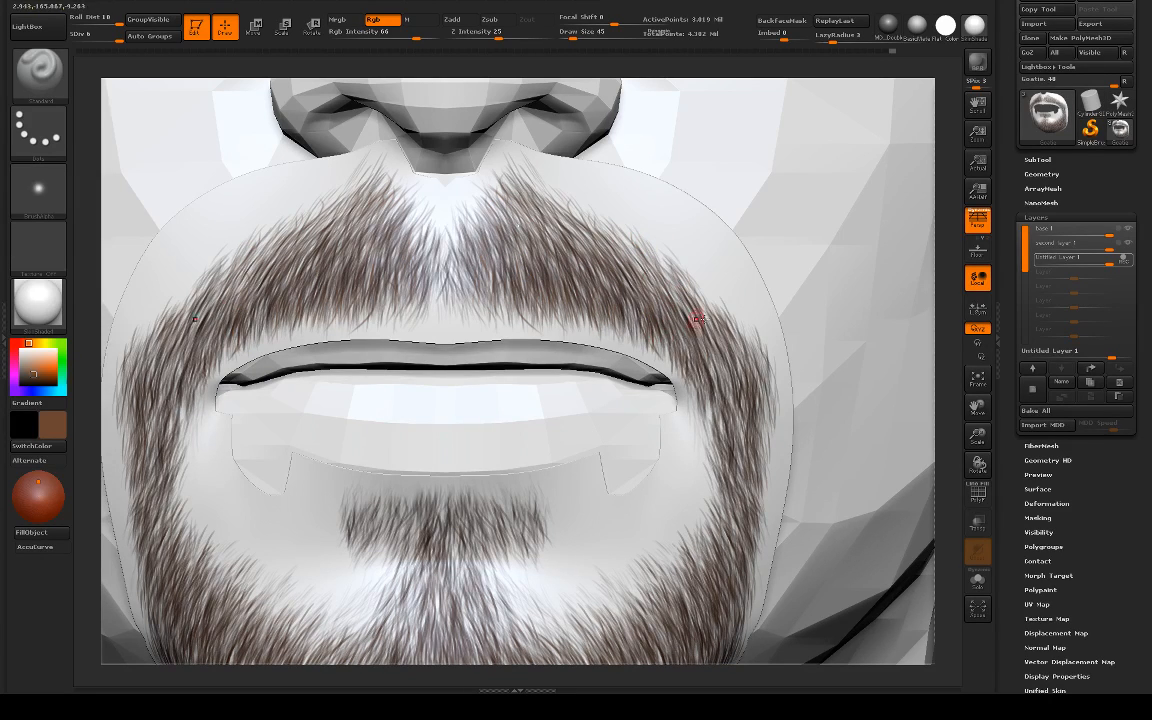
left_click_drag(942, 316, 840, 343)
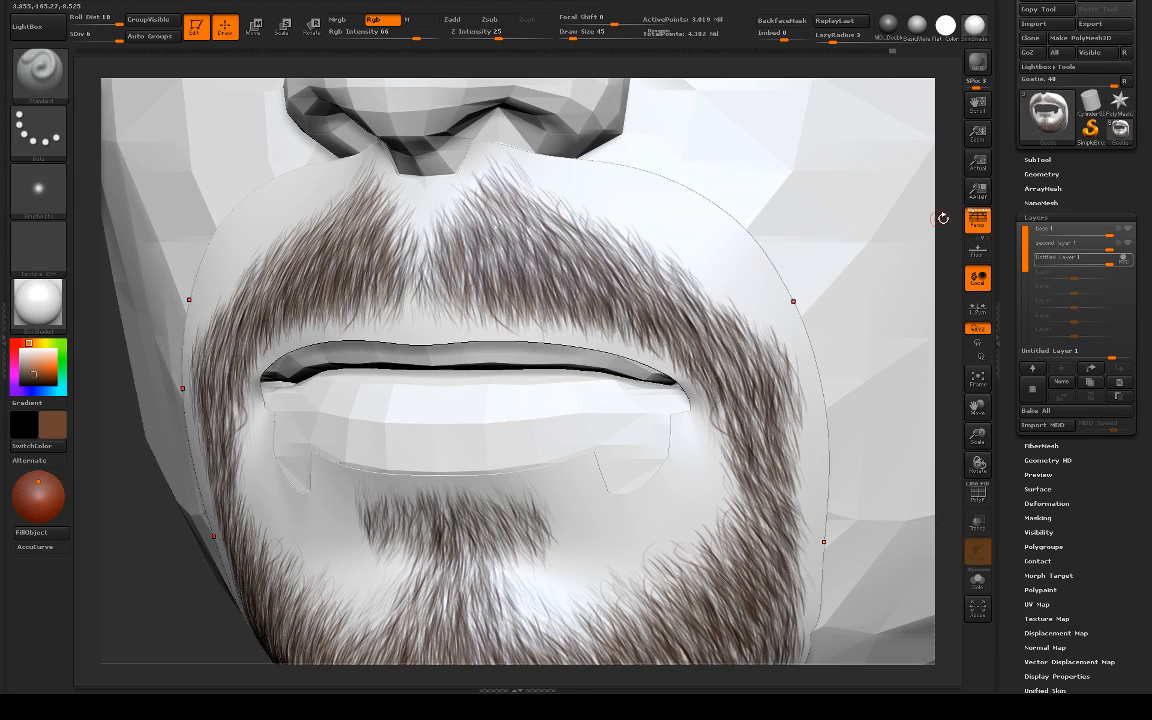
left_click_drag(948, 218, 944, 216, "alt")
left_click_drag(846, 198, 836, 222, "alt")
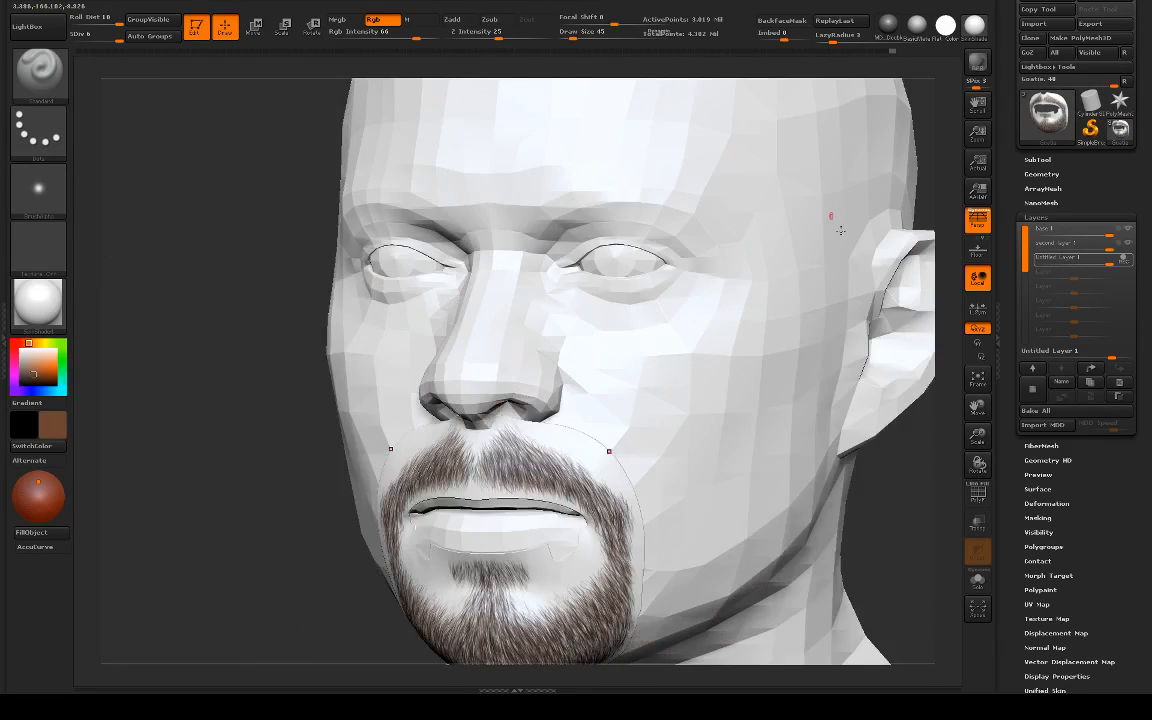
mouse_move(928, 513)
left_mouse_down("shift")
mouse_move(836, 545)
mouse_move(884, 401)
mouse_move(841, 403)
left_mouse_up("shift")
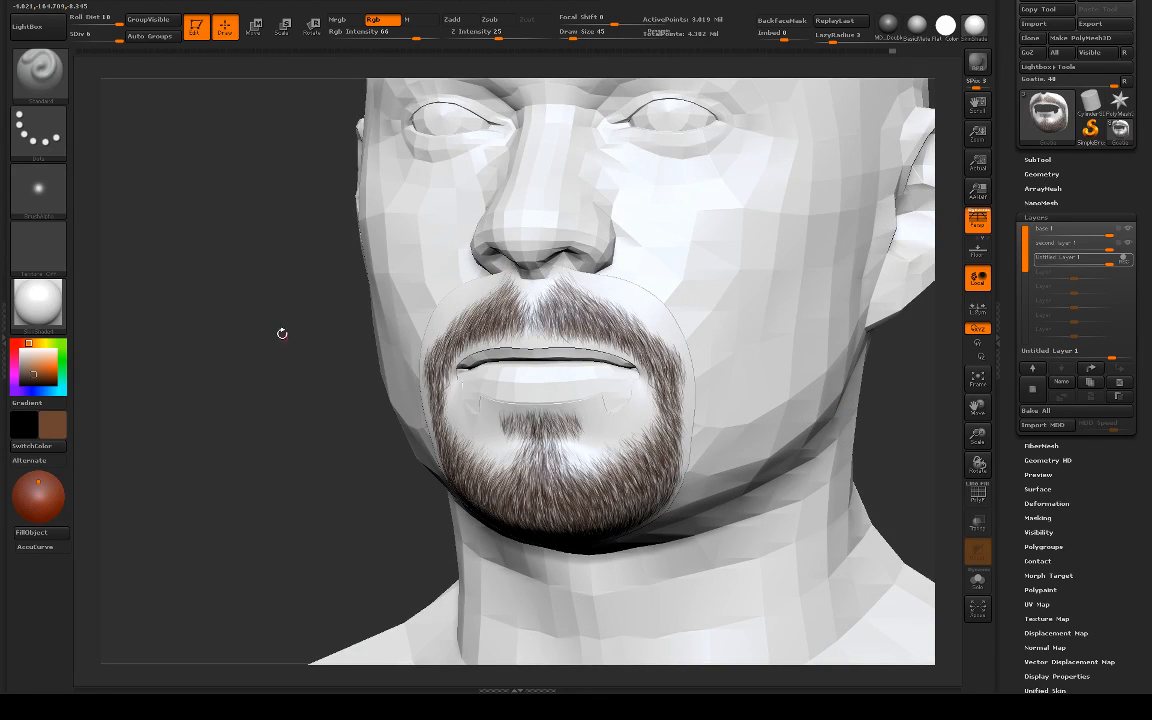
left_click_drag(282, 334, 290, 406, "alt")
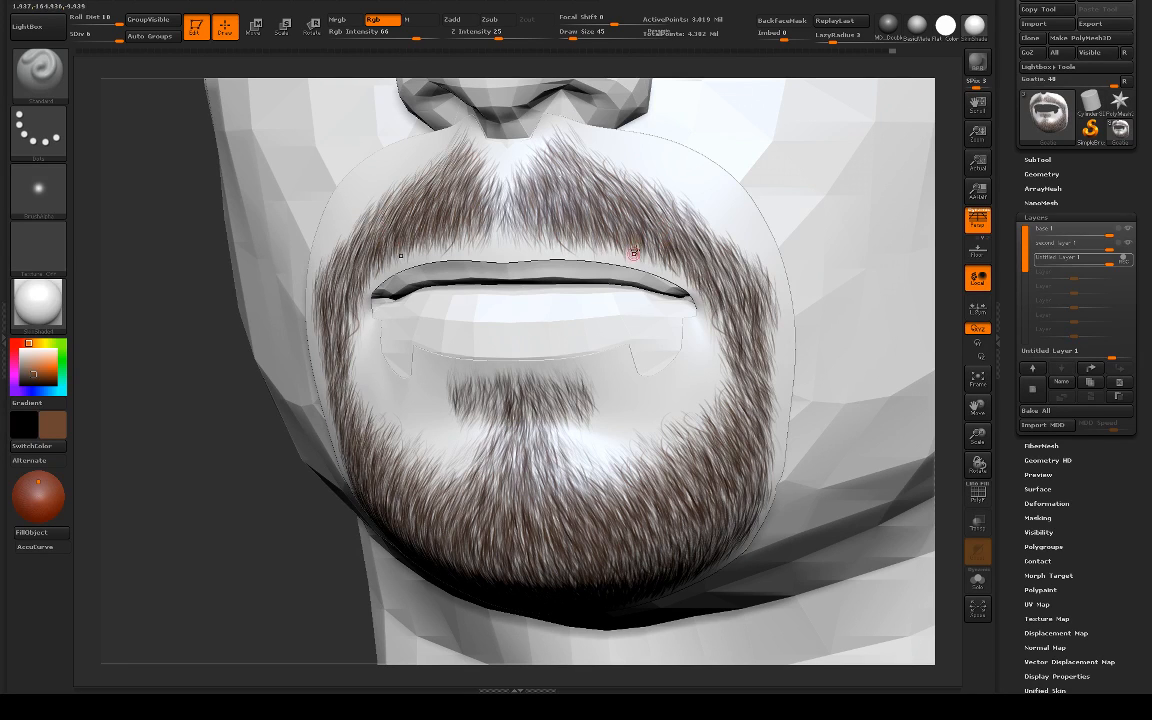
left_click_drag(943, 111, 830, 295, "alt")
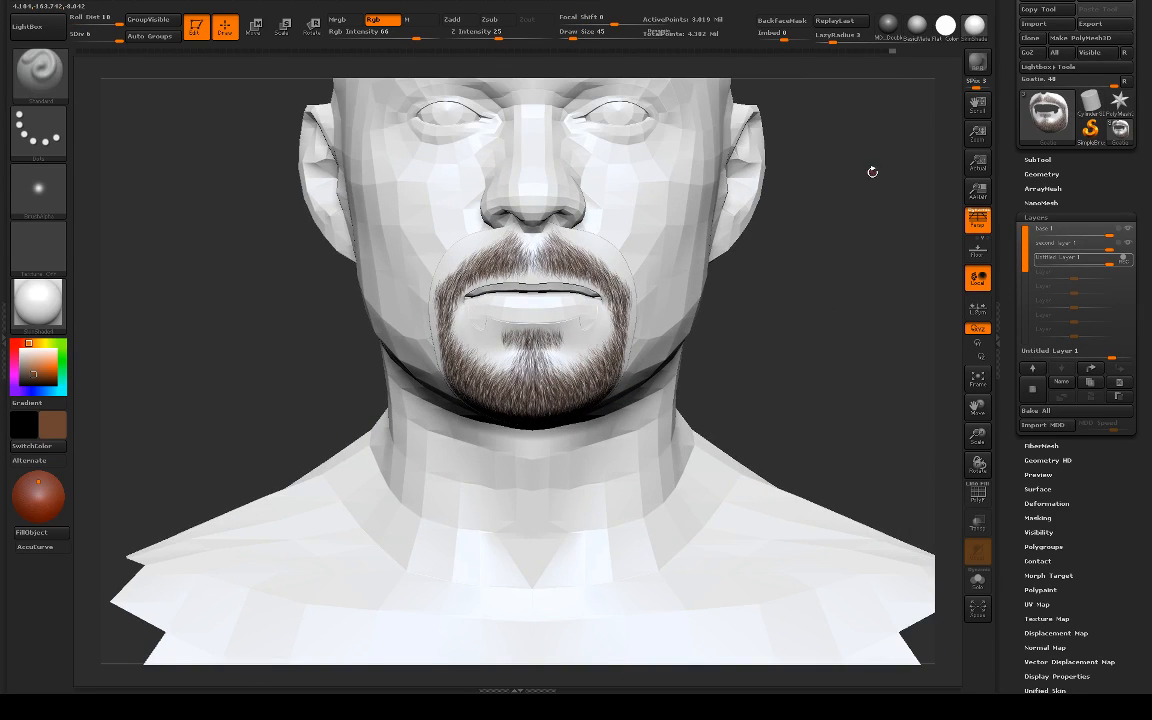
Step: Apply the Flat Color material and review the painted goatee without shading from the side and front
left_click(945, 26)
left_click_drag(872, 190, 785, 256)
left_click_drag(319, 314, 299, 312)
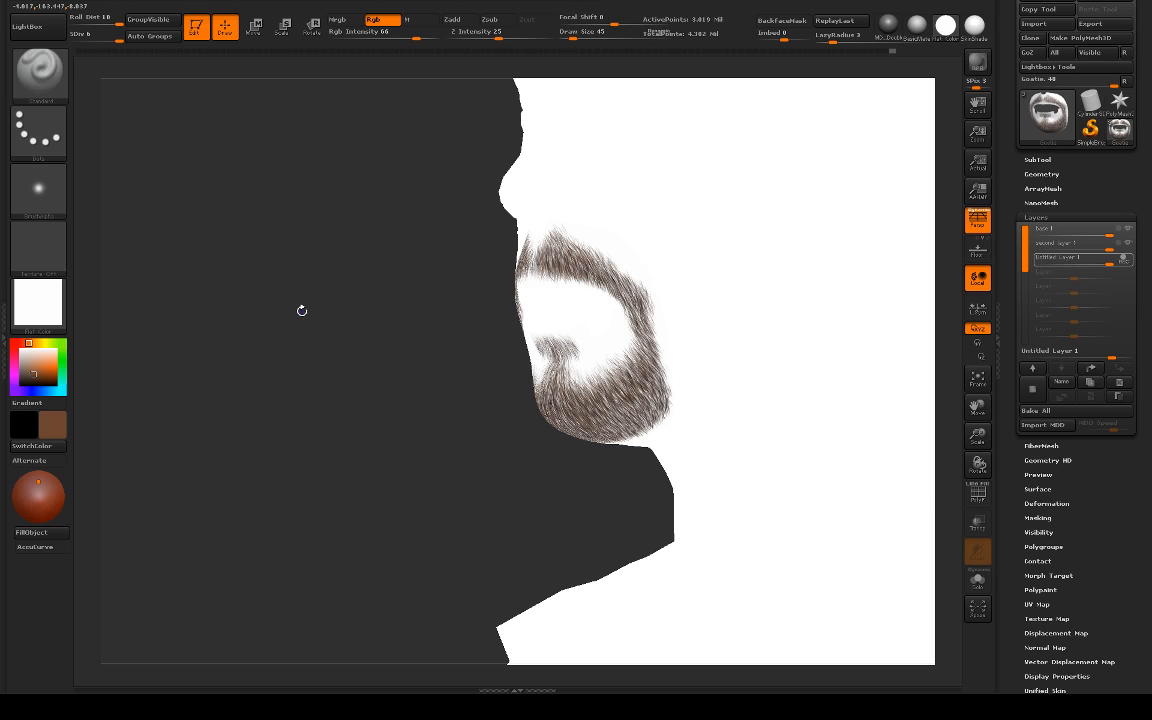
left_click_drag(206, 311, 239, 290, "shift")
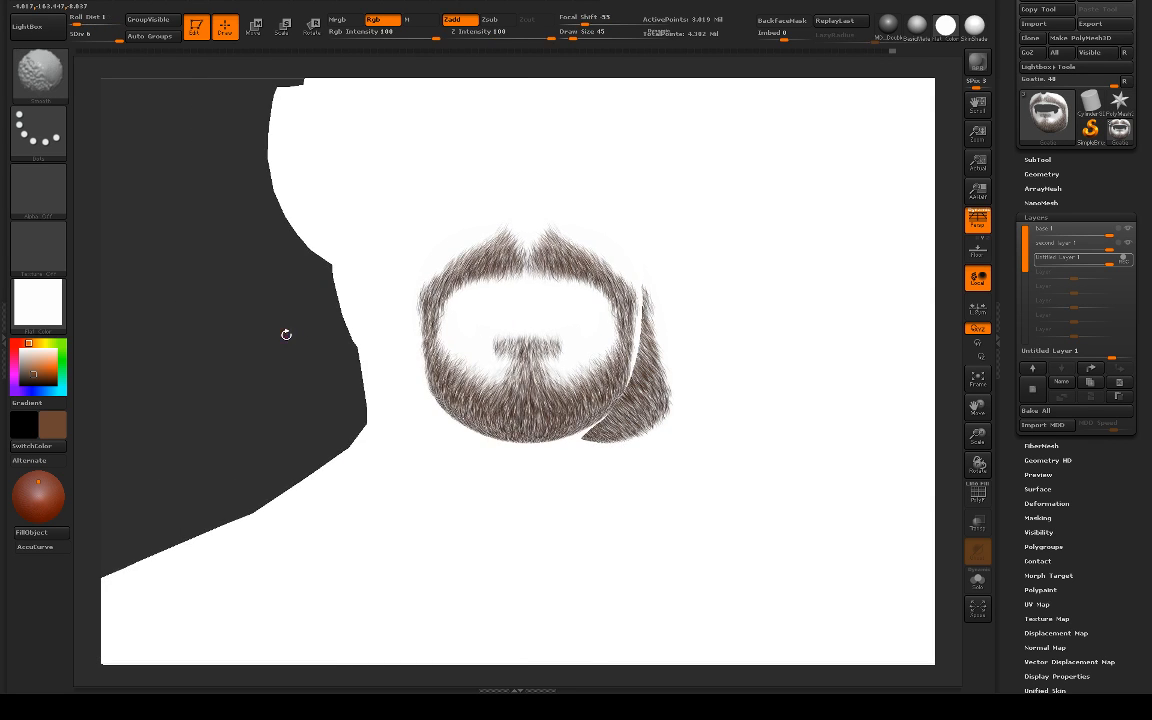
left_click_drag(286, 335, 50, 313, "alt")
left_click_drag(538, 437, 441, 463, "alt")
left_click_drag(402, 415, 488, 404)
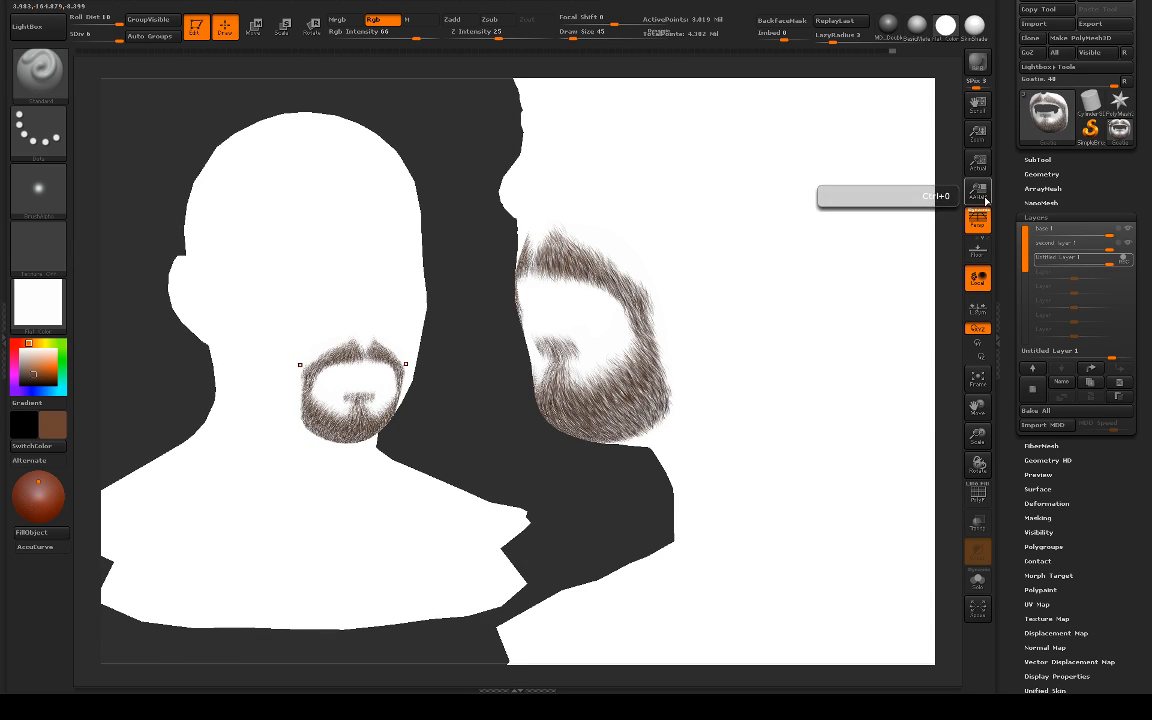
Step: Check the goatee at antialiased half size and actual size, then clear the stray copy from the canvas and face the head forward
left_click(979, 192)
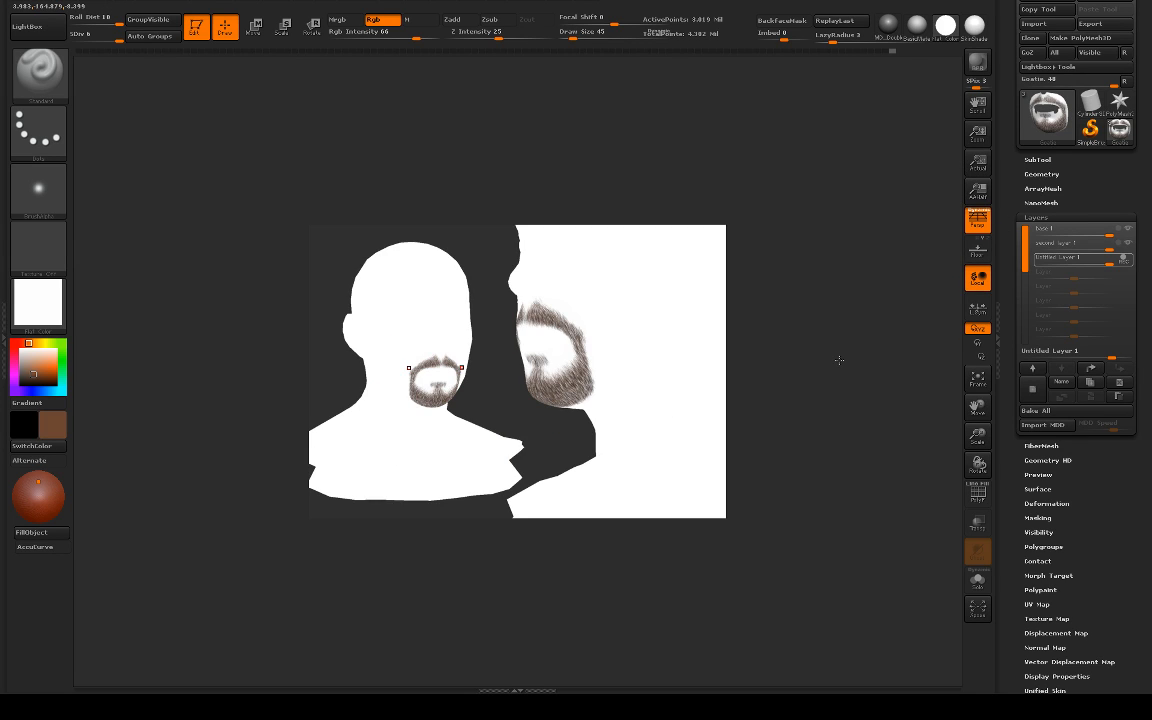
left_click_drag(802, 373, 842, 371, "alt")
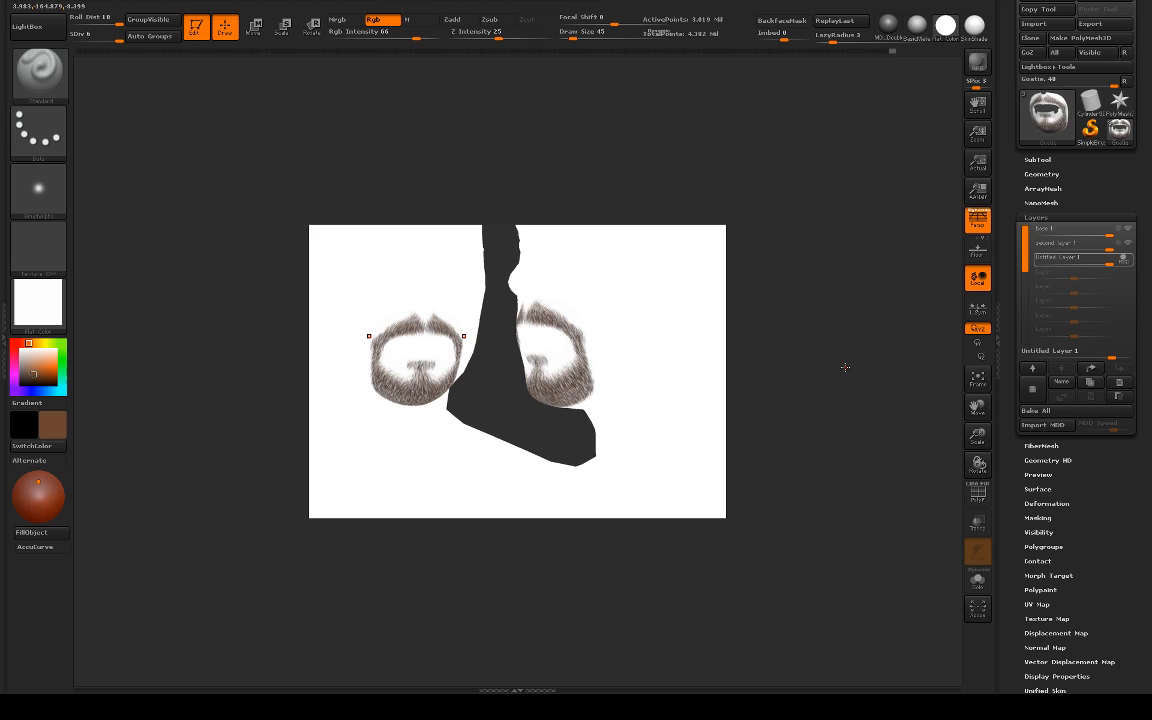
left_click(981, 162)
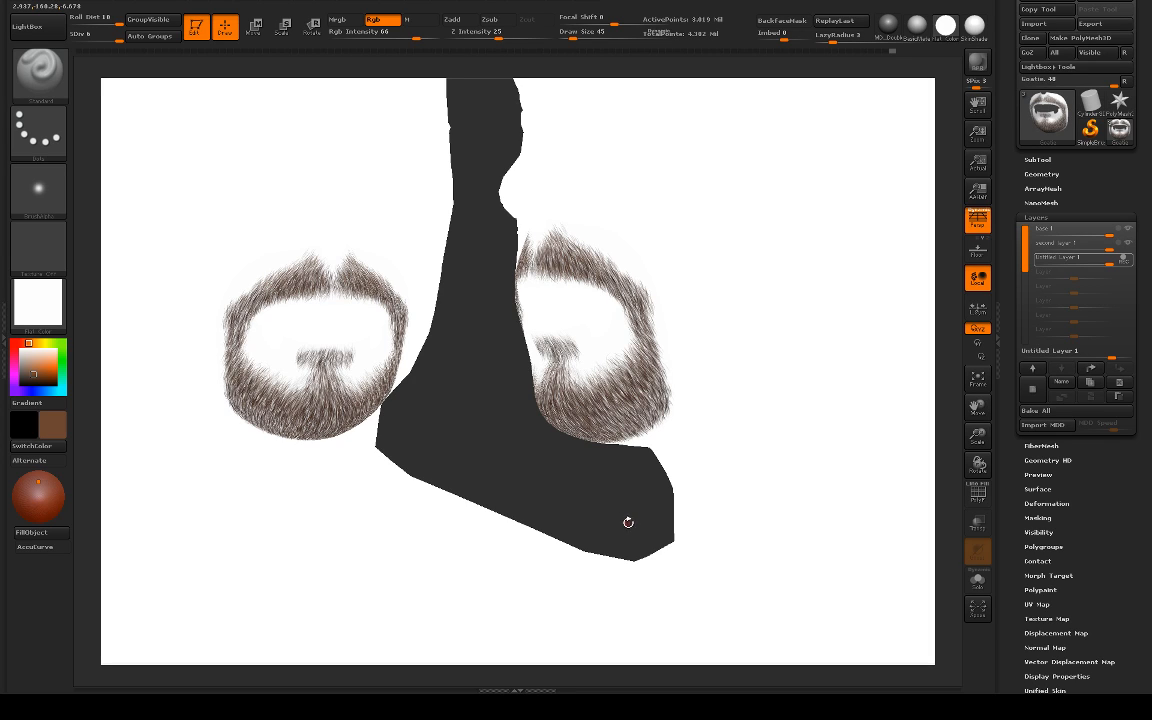
key("ctrl+n")
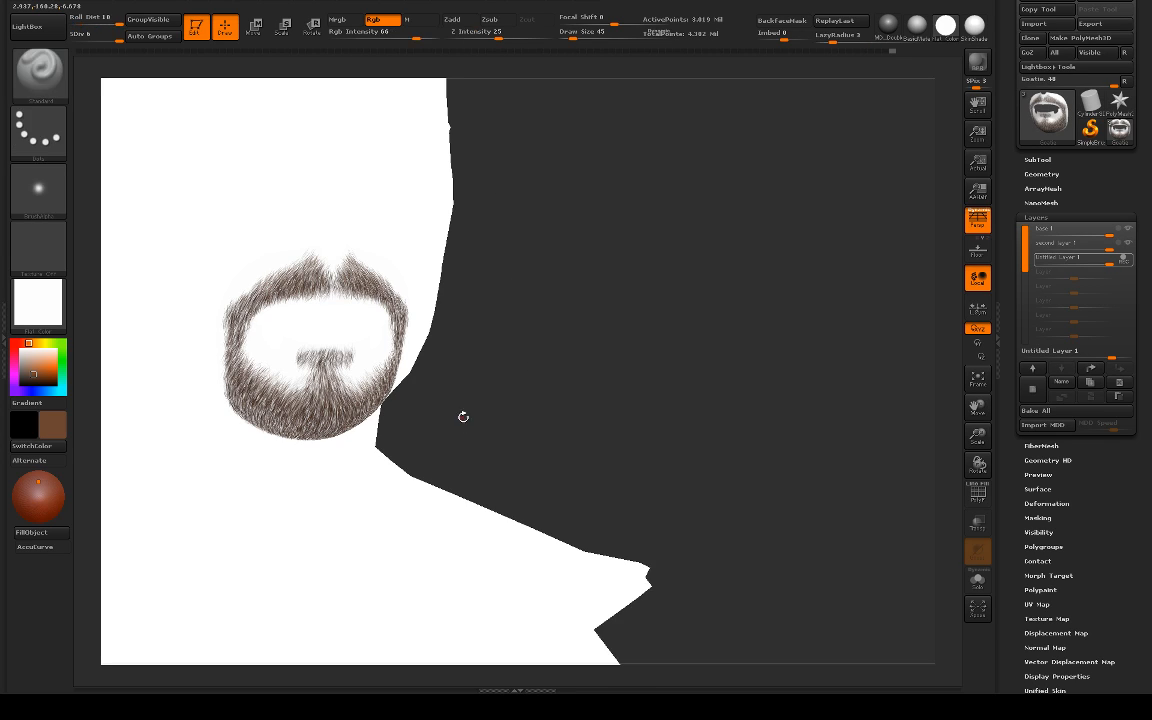
left_click_drag(564, 380, 747, 360, "alt")
Step: Save the tool as mustache_painting02.ztl, replacing the existing file
scroll(1090, 250, "up", 3)
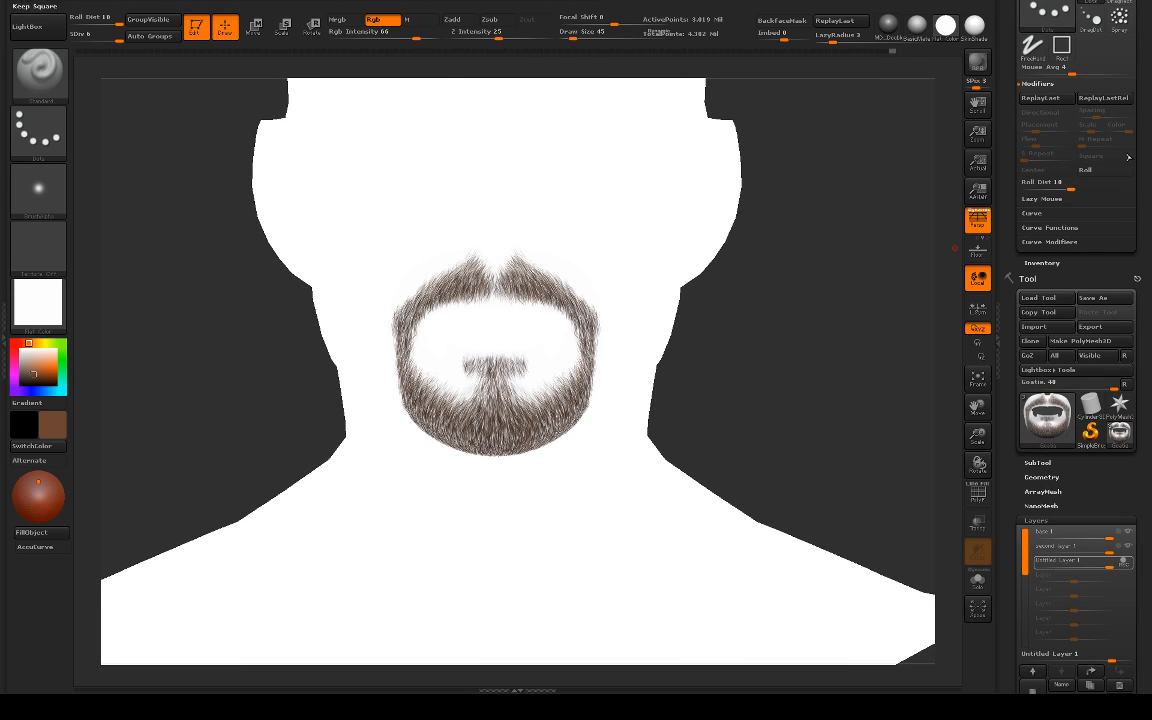
left_click(1105, 299)
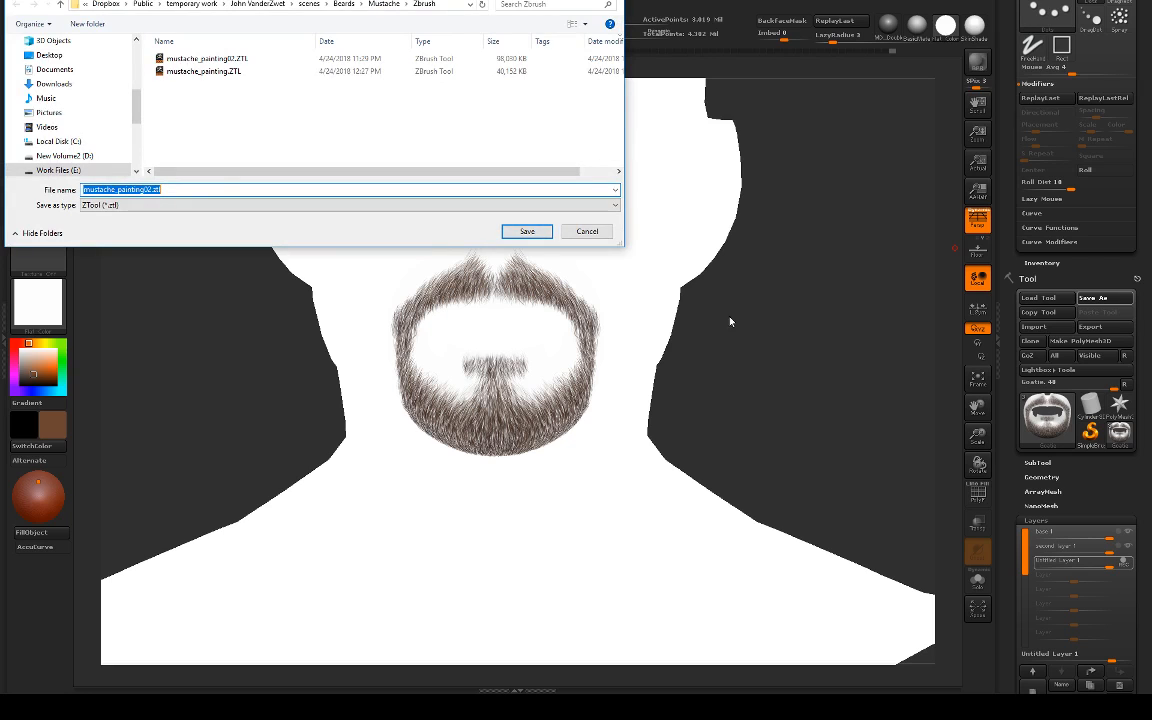
left_click(541, 233)
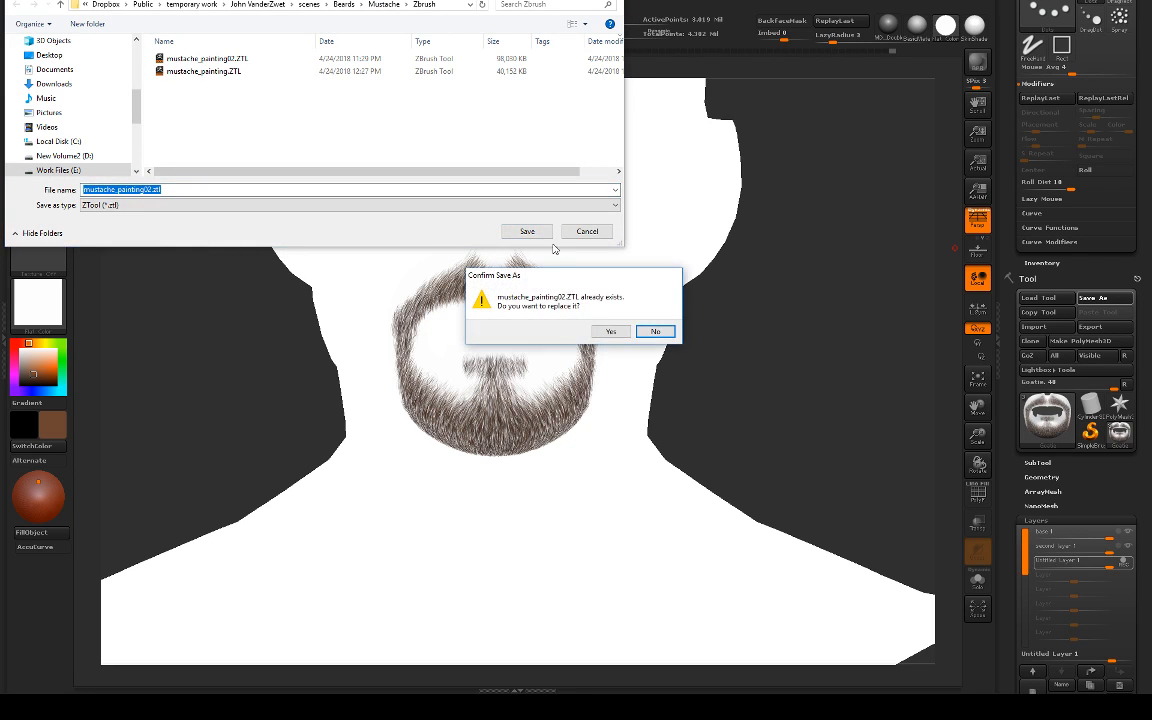
left_click(610, 332)
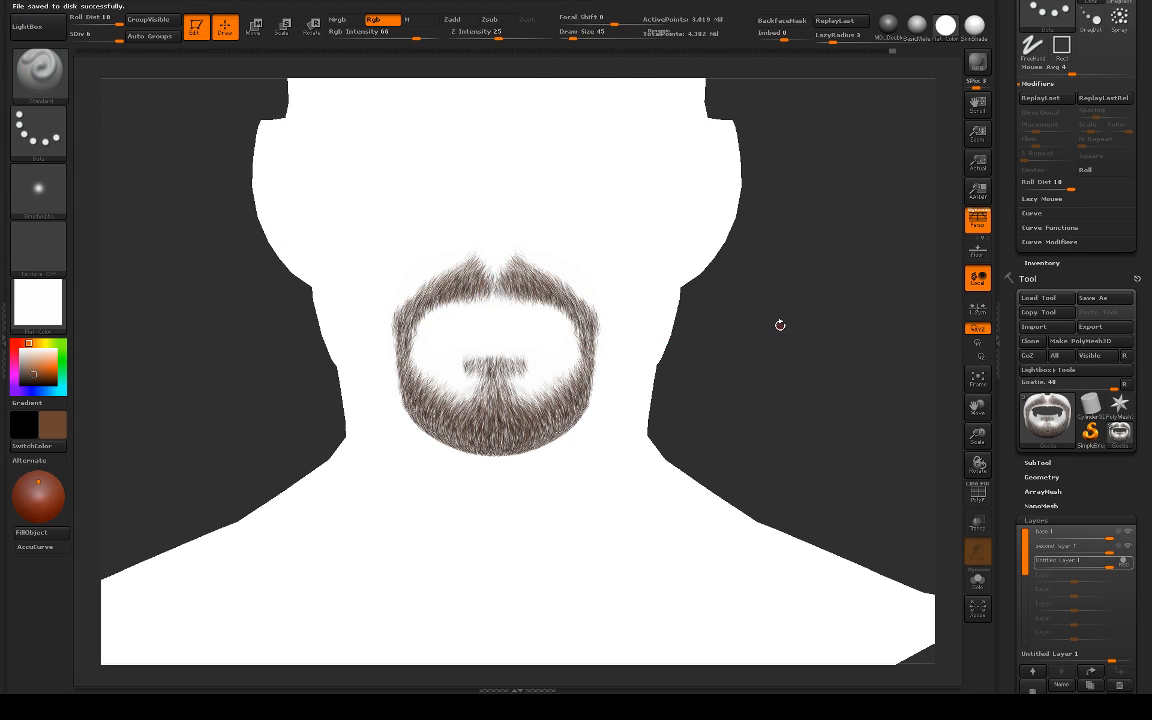
Step: Examine the flat-colored goatee's density and outline from the front and three-quarter views
left_click_drag(797, 323, 759, 315)
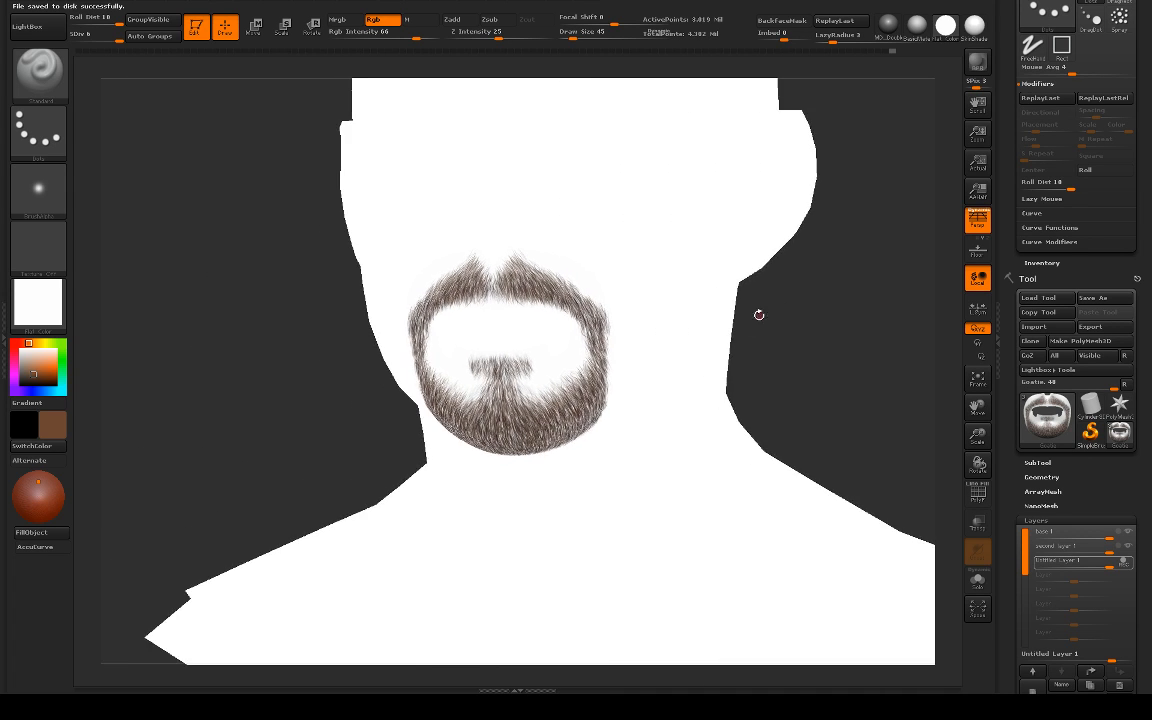
left_click_drag(322, 344, 646, 381)
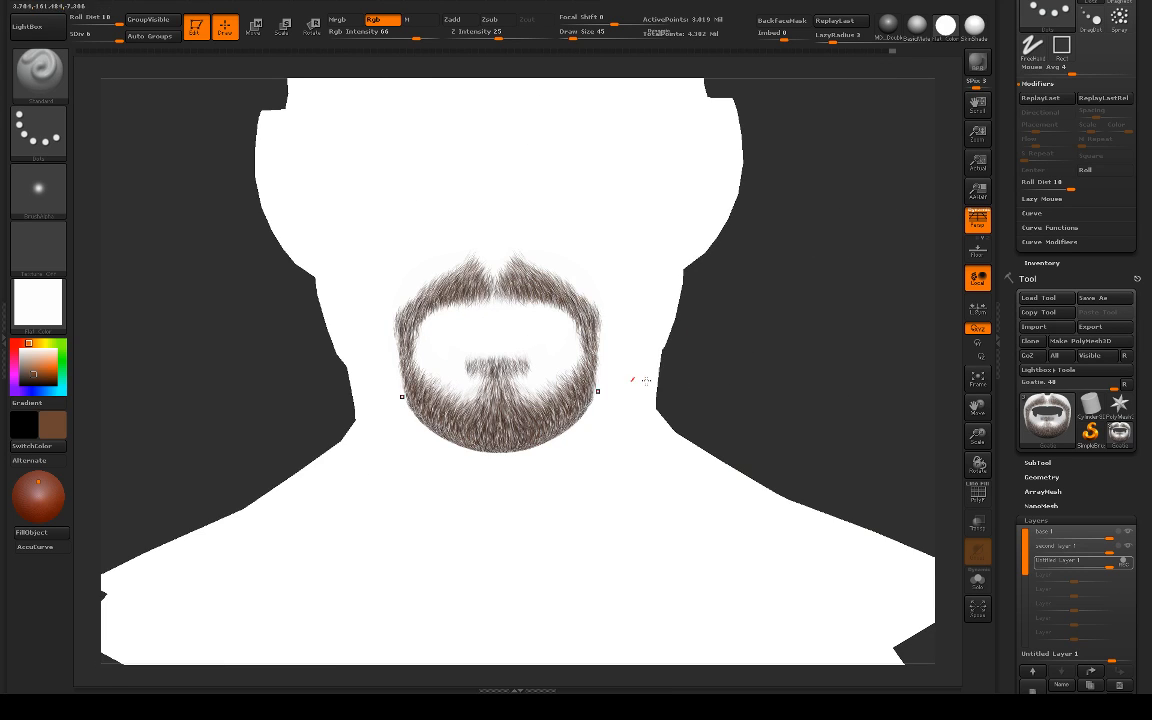
left_click_drag(792, 391, 820, 386)
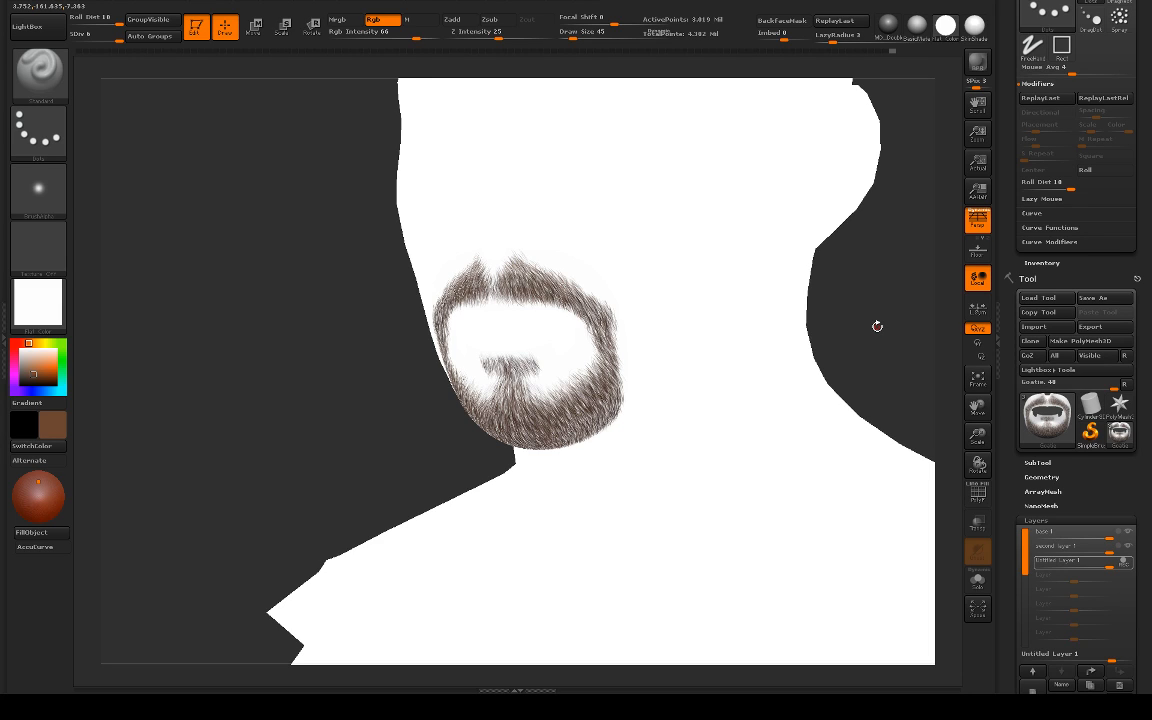
mouse_move(877, 326)
left_mouse_down()
mouse_move(795, 298)
mouse_move(821, 304)
mouse_move(869, 355)
left_mouse_up()
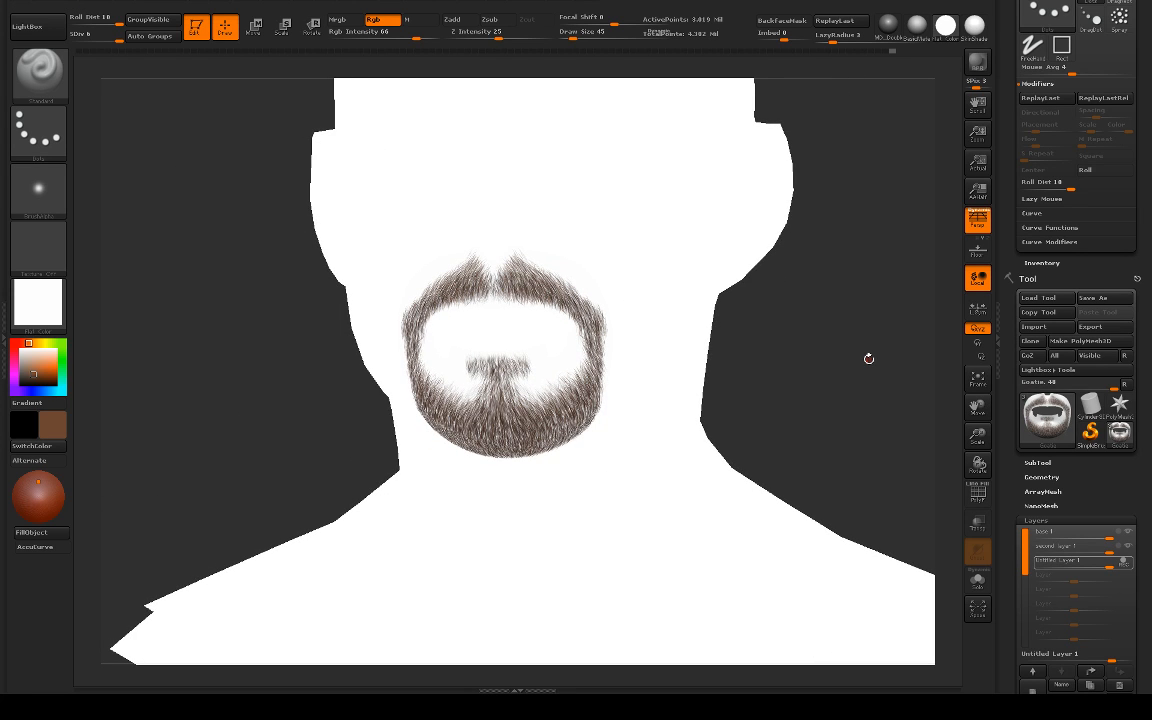
left_click_drag(864, 352, 848, 357)
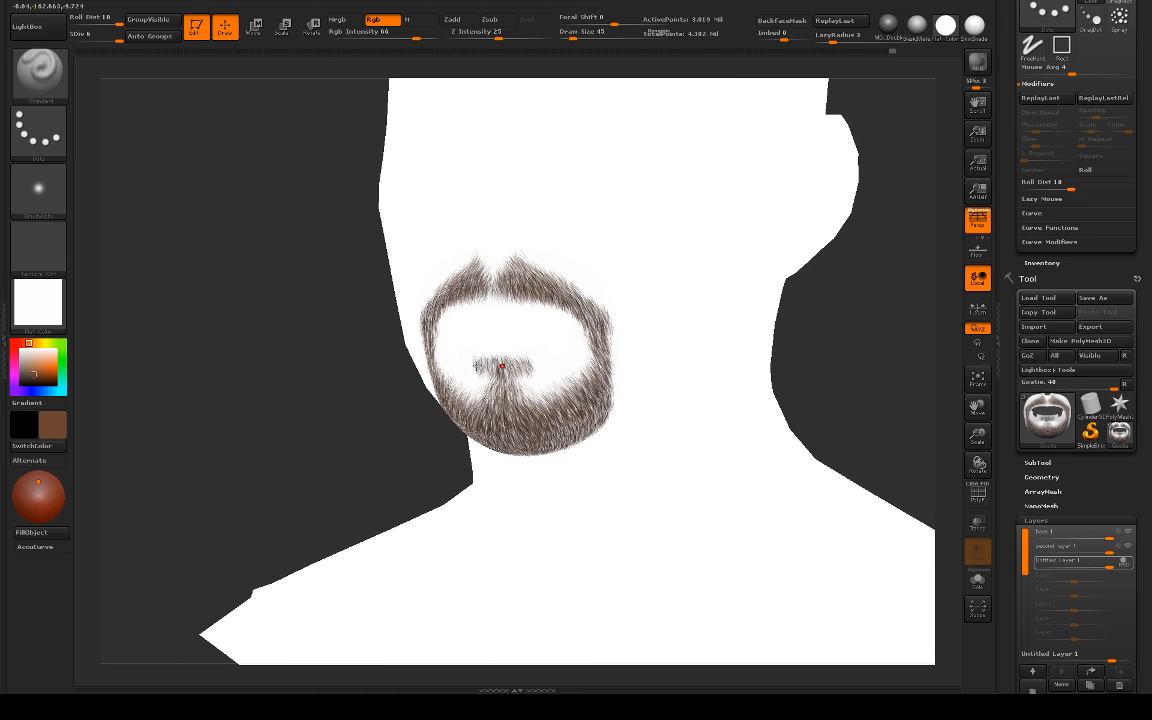
mouse_move(337, 404)
left_mouse_down()
mouse_move(312, 402)
mouse_move(343, 399)
left_mouse_up()
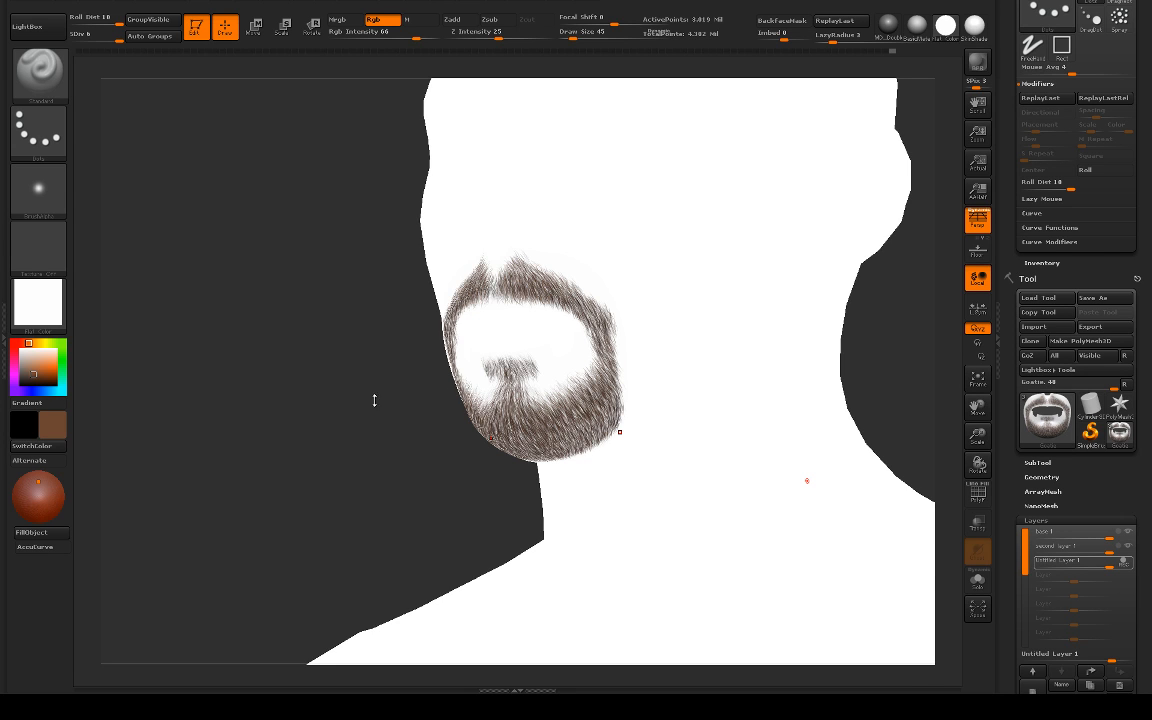
left_click_drag(375, 399, 864, 397)
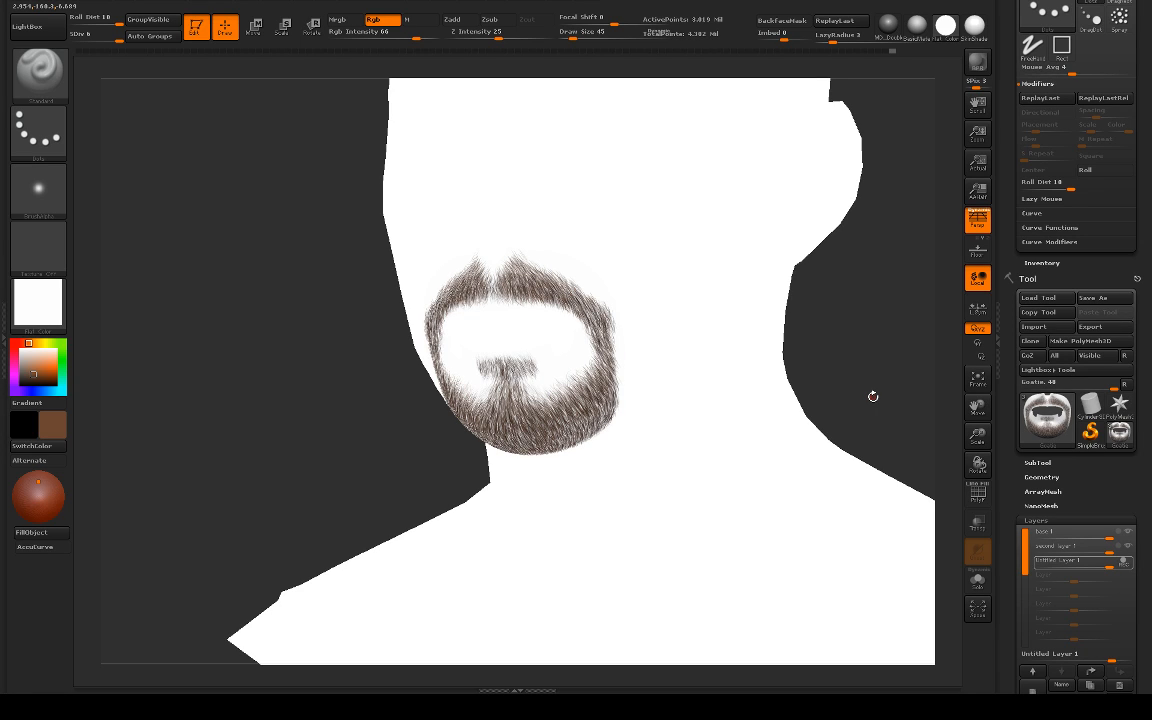
left_click_drag(873, 396, 795, 440)
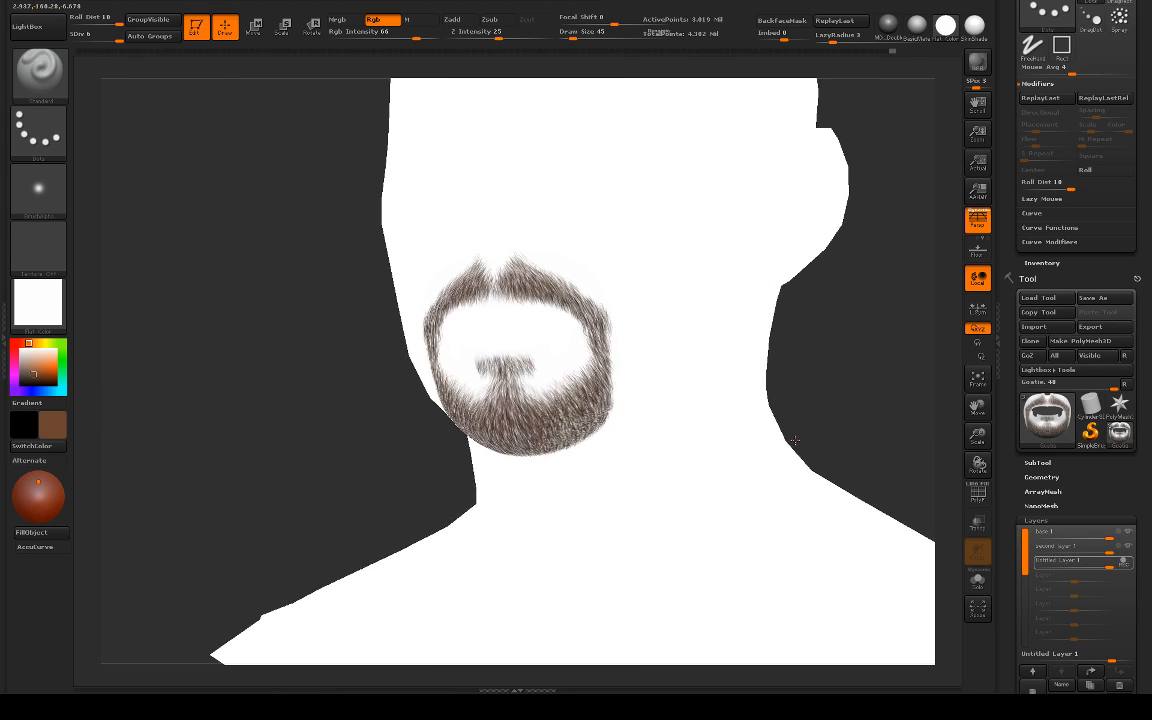
Step: Reapply the shaded SkinShade material and examine the finished goatee from both sides, the front and below the chin
left_click(887, 23)
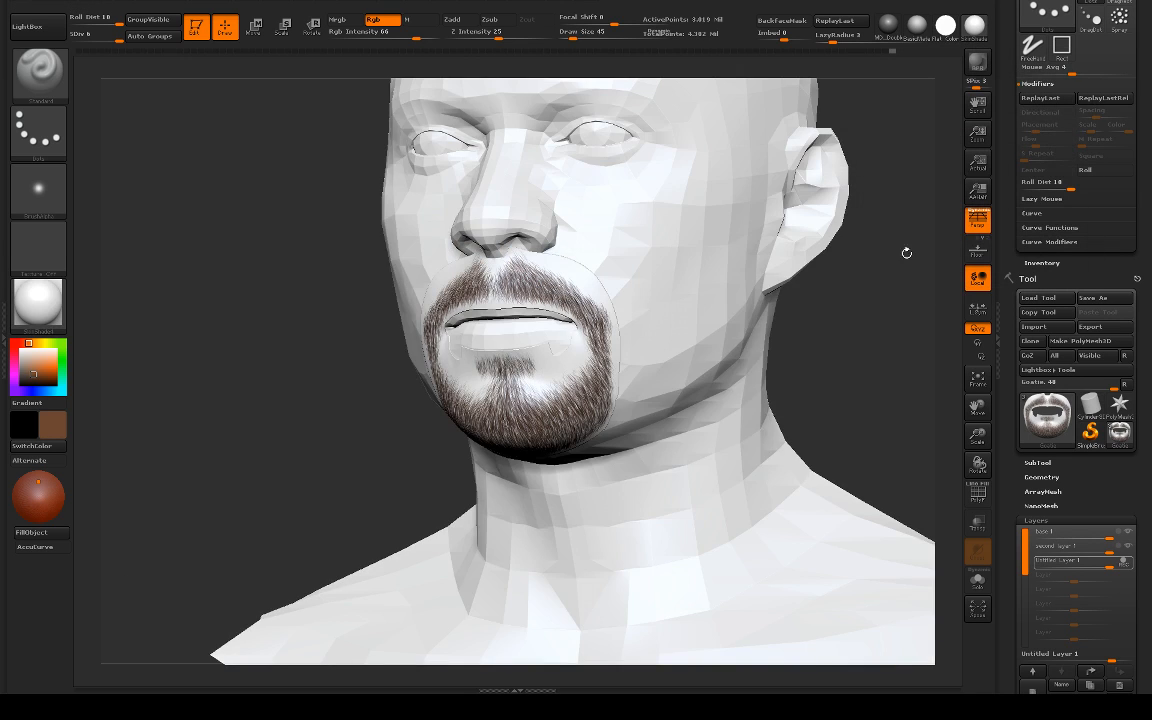
left_click_drag(906, 253, 921, 372)
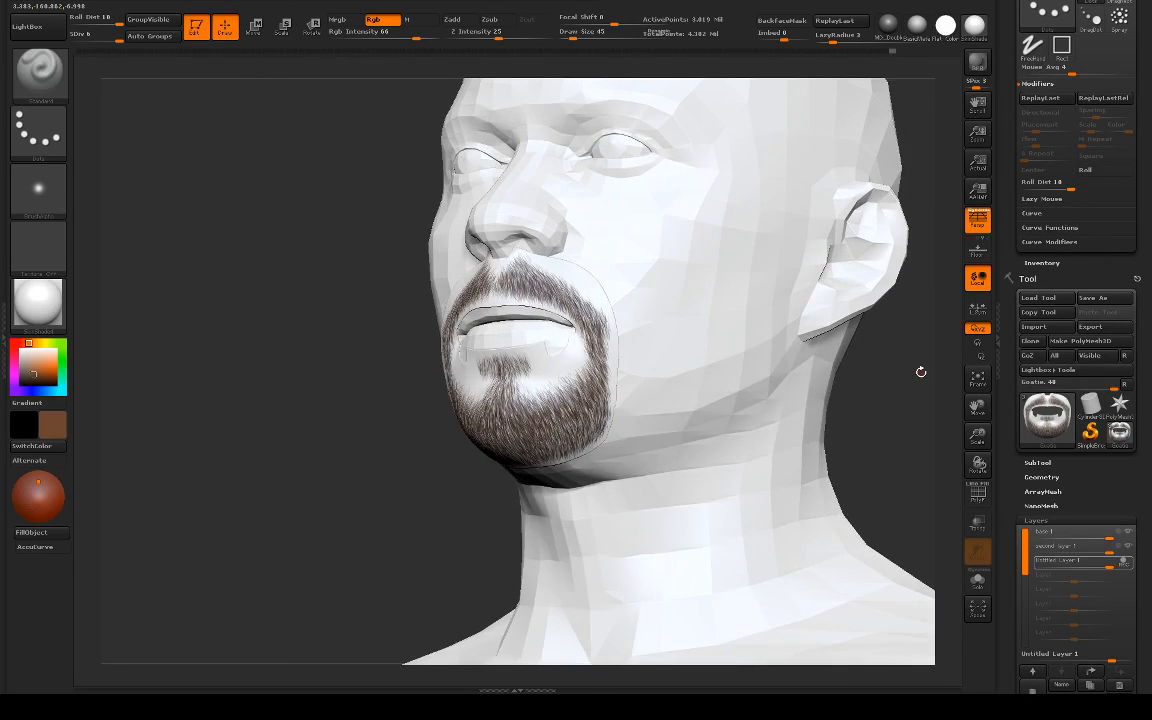
left_click_drag(830, 342, 728, 363)
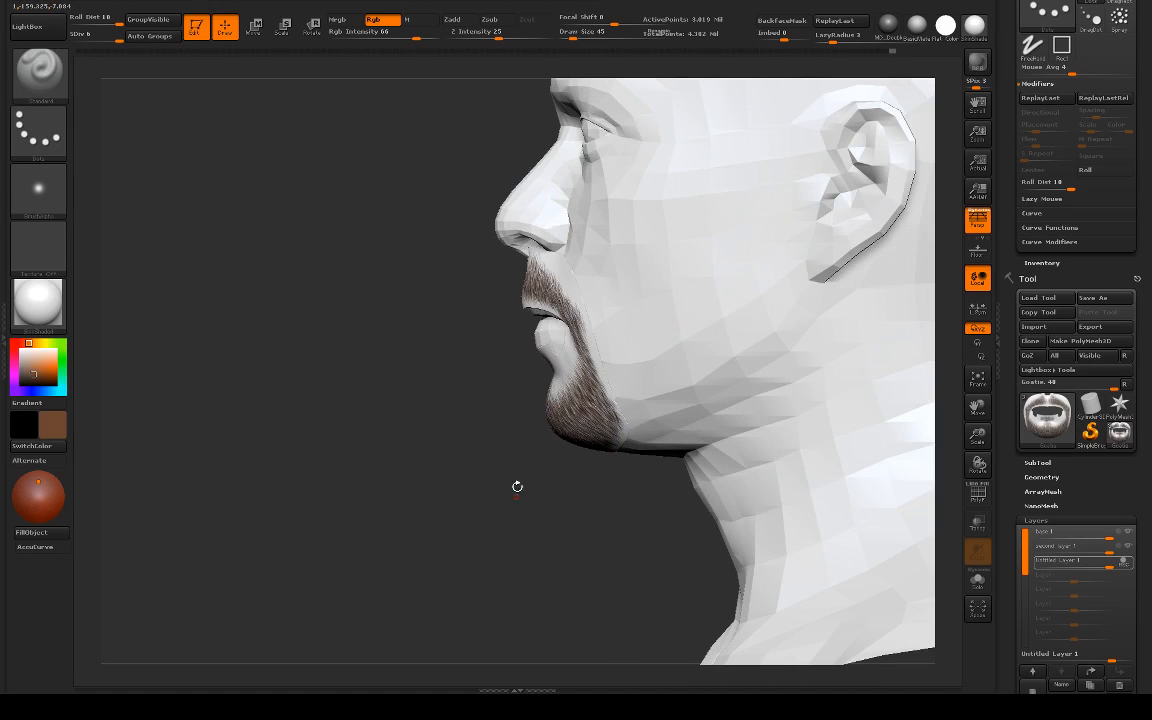
left_click_drag(488, 482, 662, 462, "alt")
left_click_drag(830, 450, 540, 425)
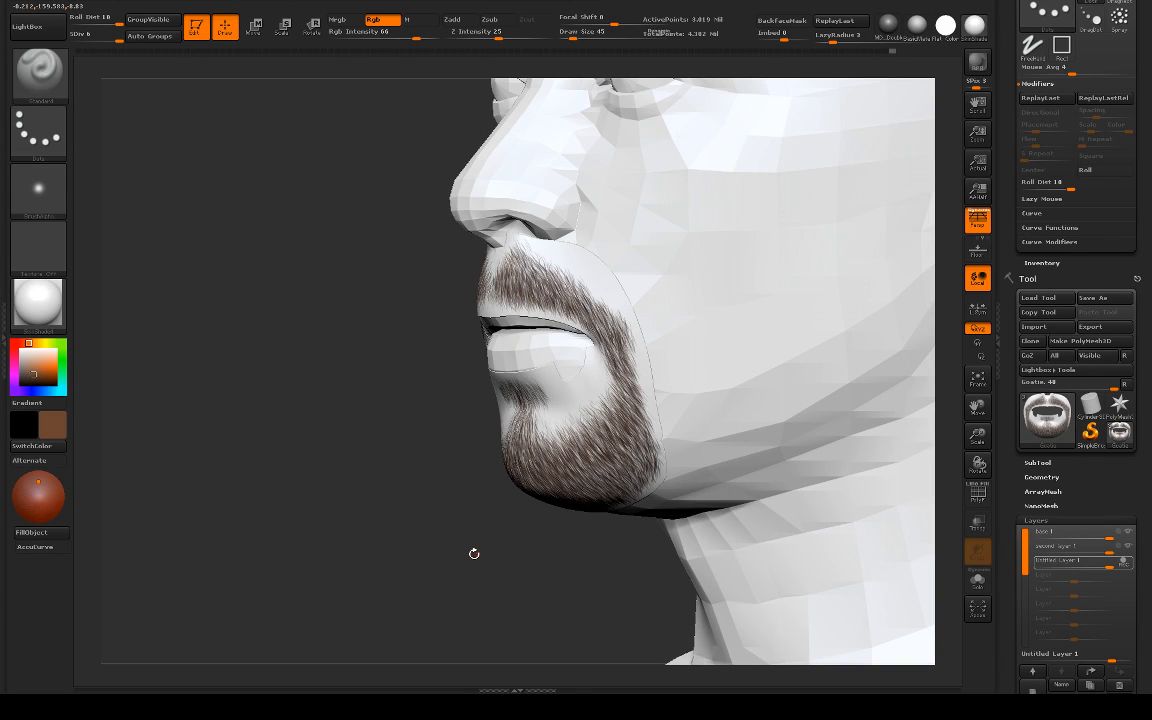
left_click_drag(474, 553, 380, 573)
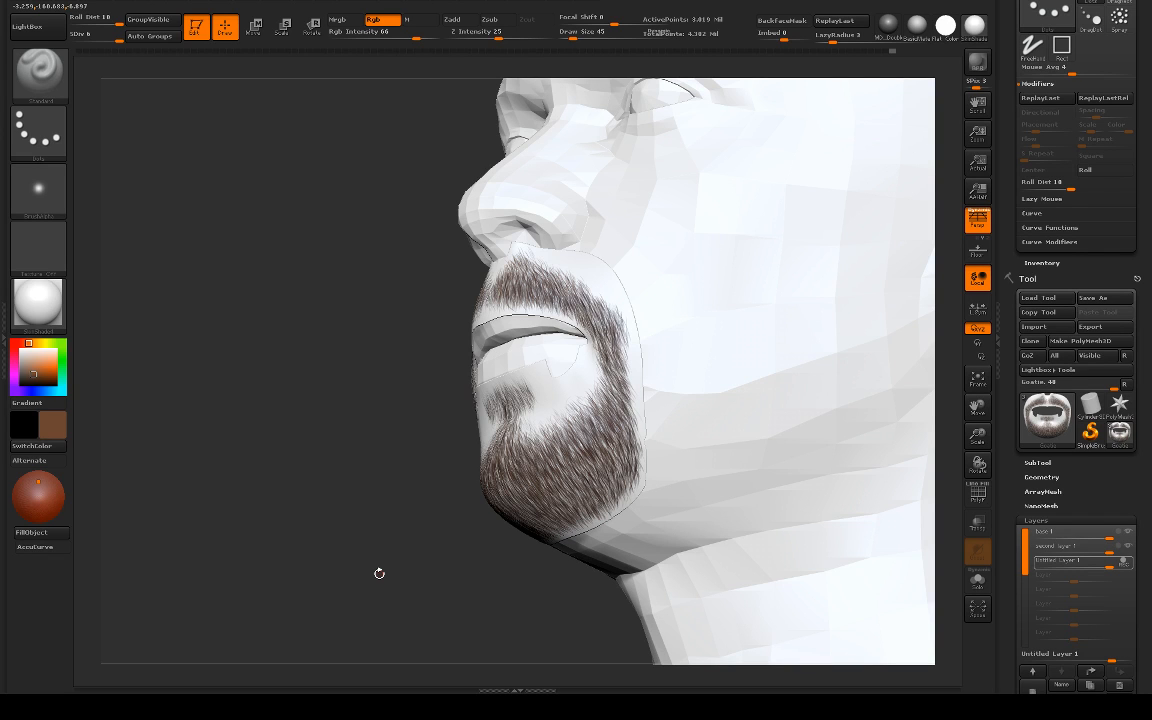
left_click_drag(379, 573, 937, 500)
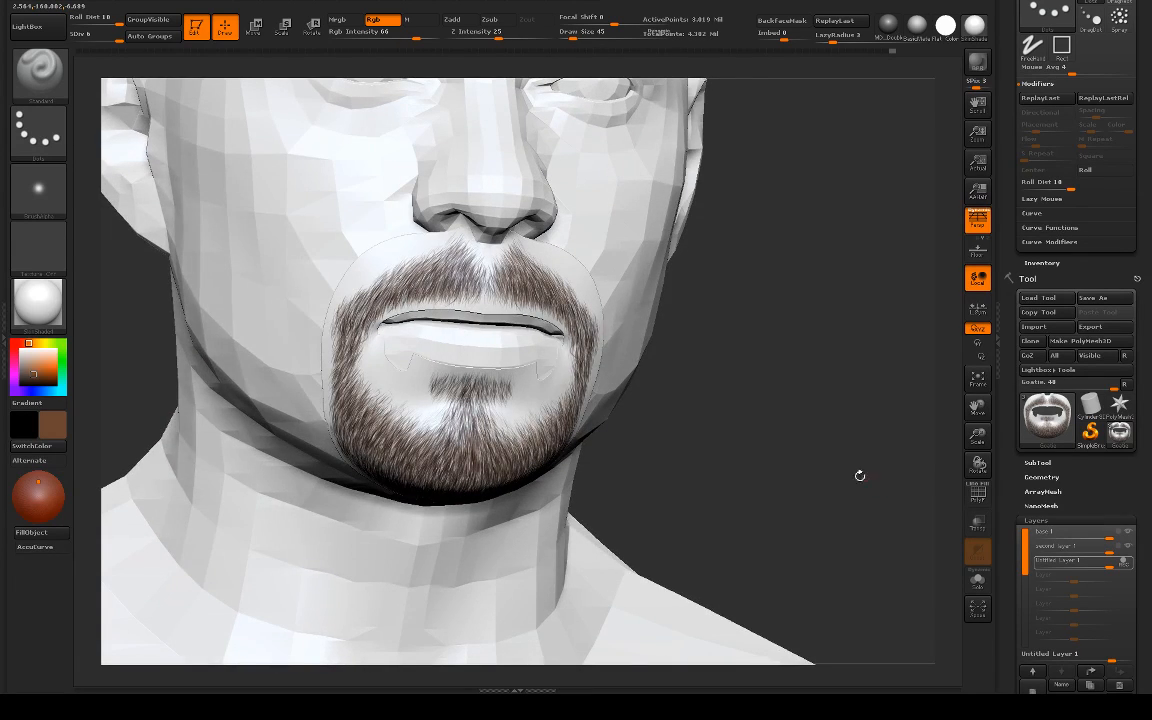
left_click_drag(859, 473, 873, 467)
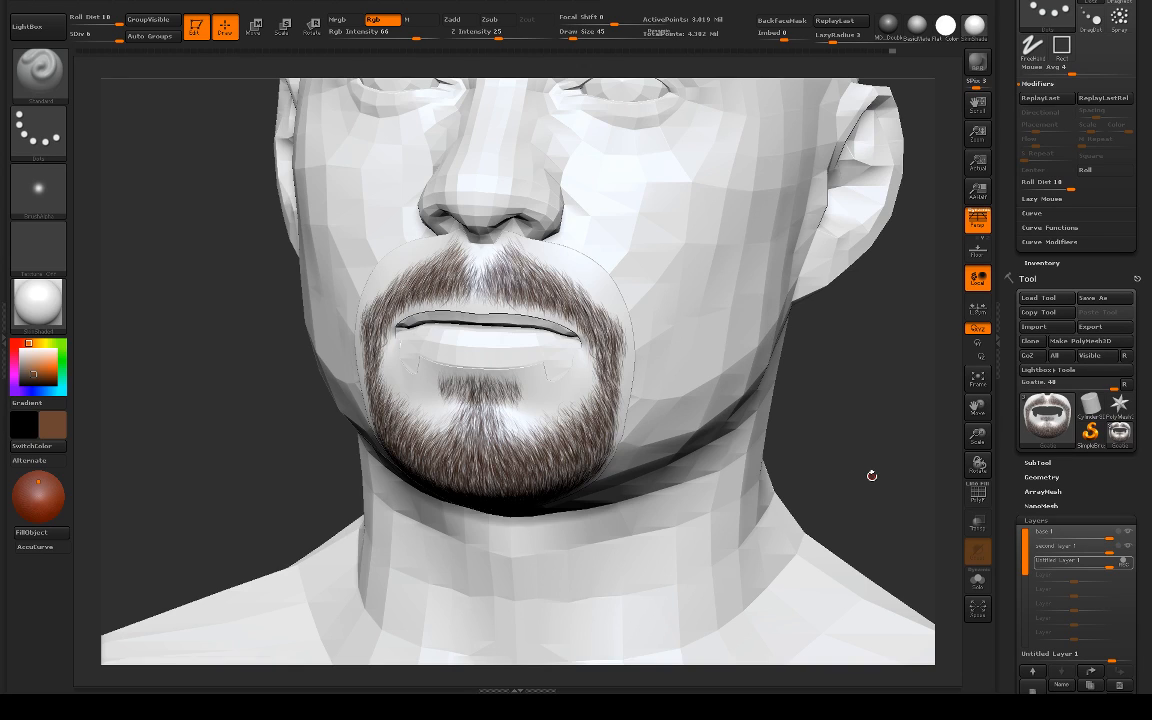
mouse_move(872, 476)
left_mouse_down()
mouse_move(880, 455)
mouse_move(858, 502)
mouse_move(855, 477)
left_mouse_up()
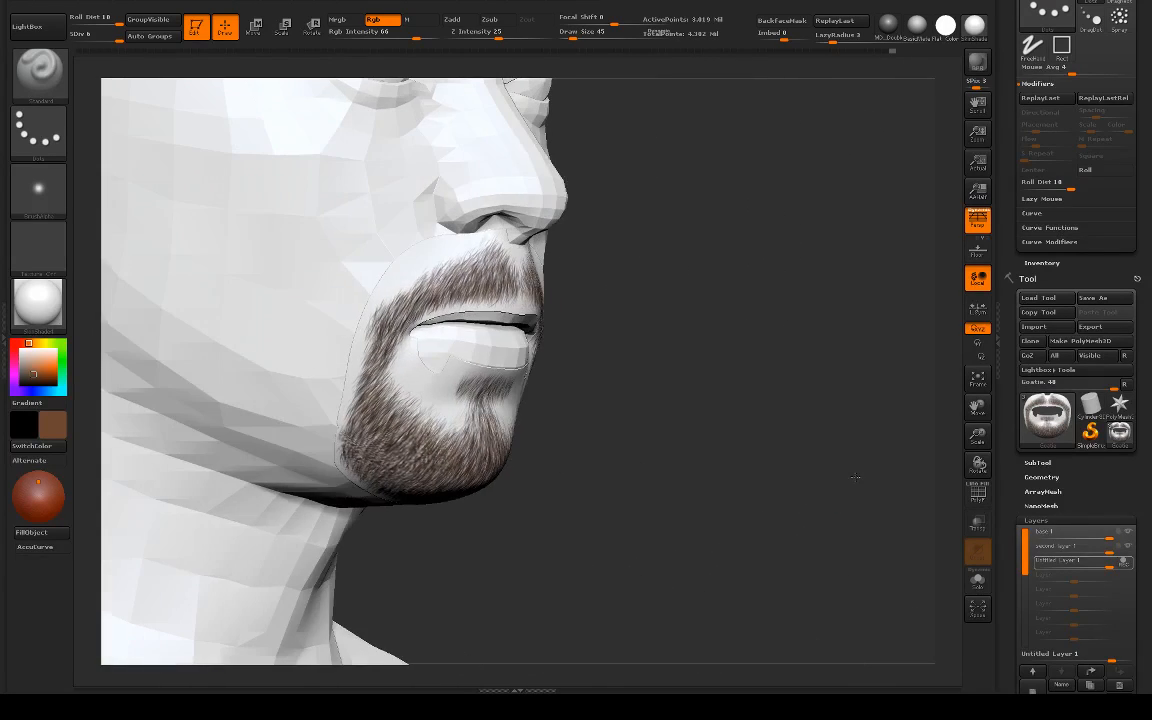
left_click_drag(740, 489, 357, 507)
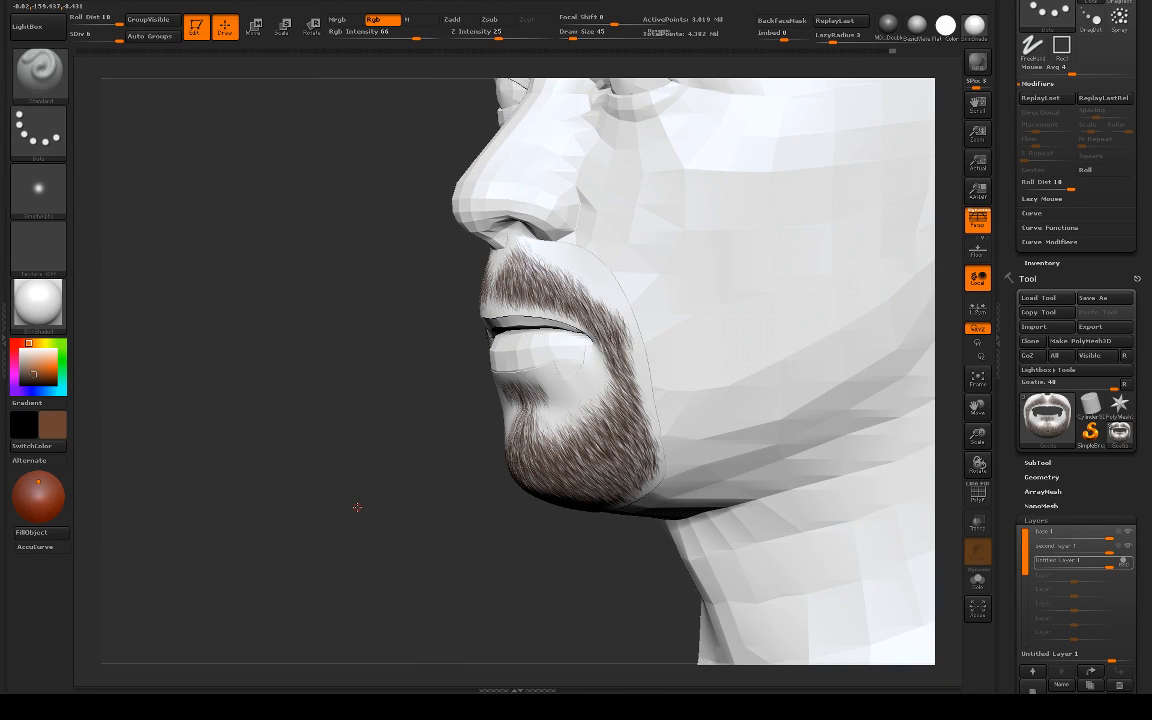
left_click_drag(357, 507, 359, 513)
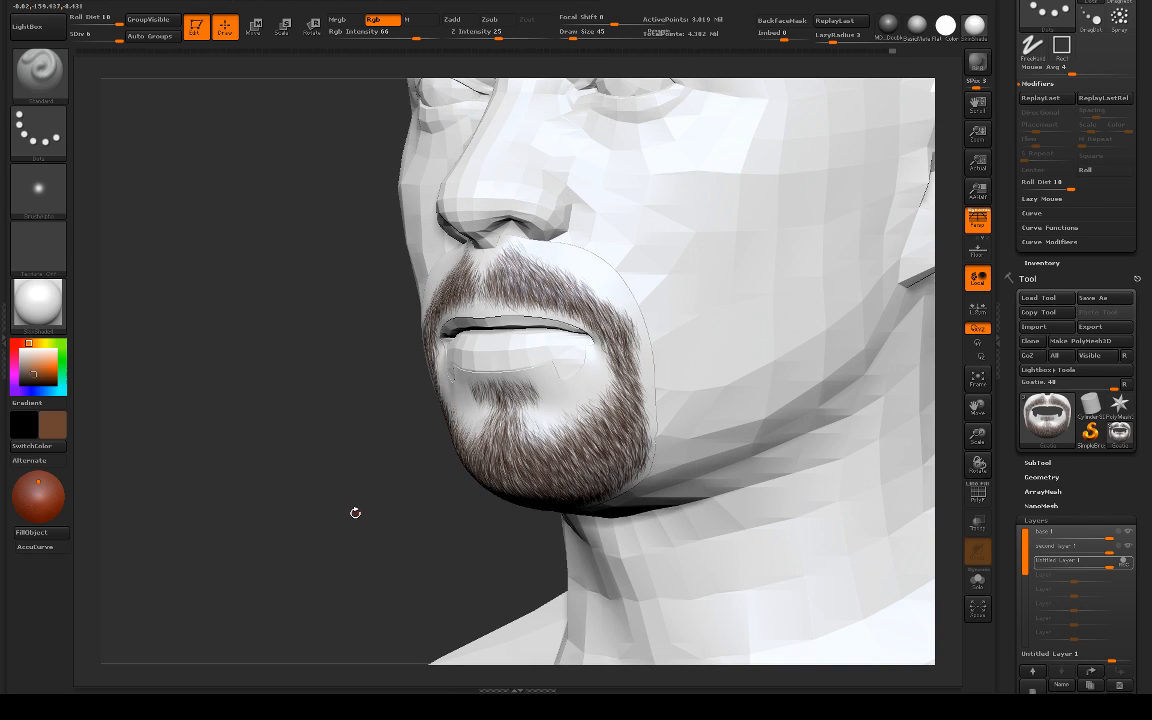